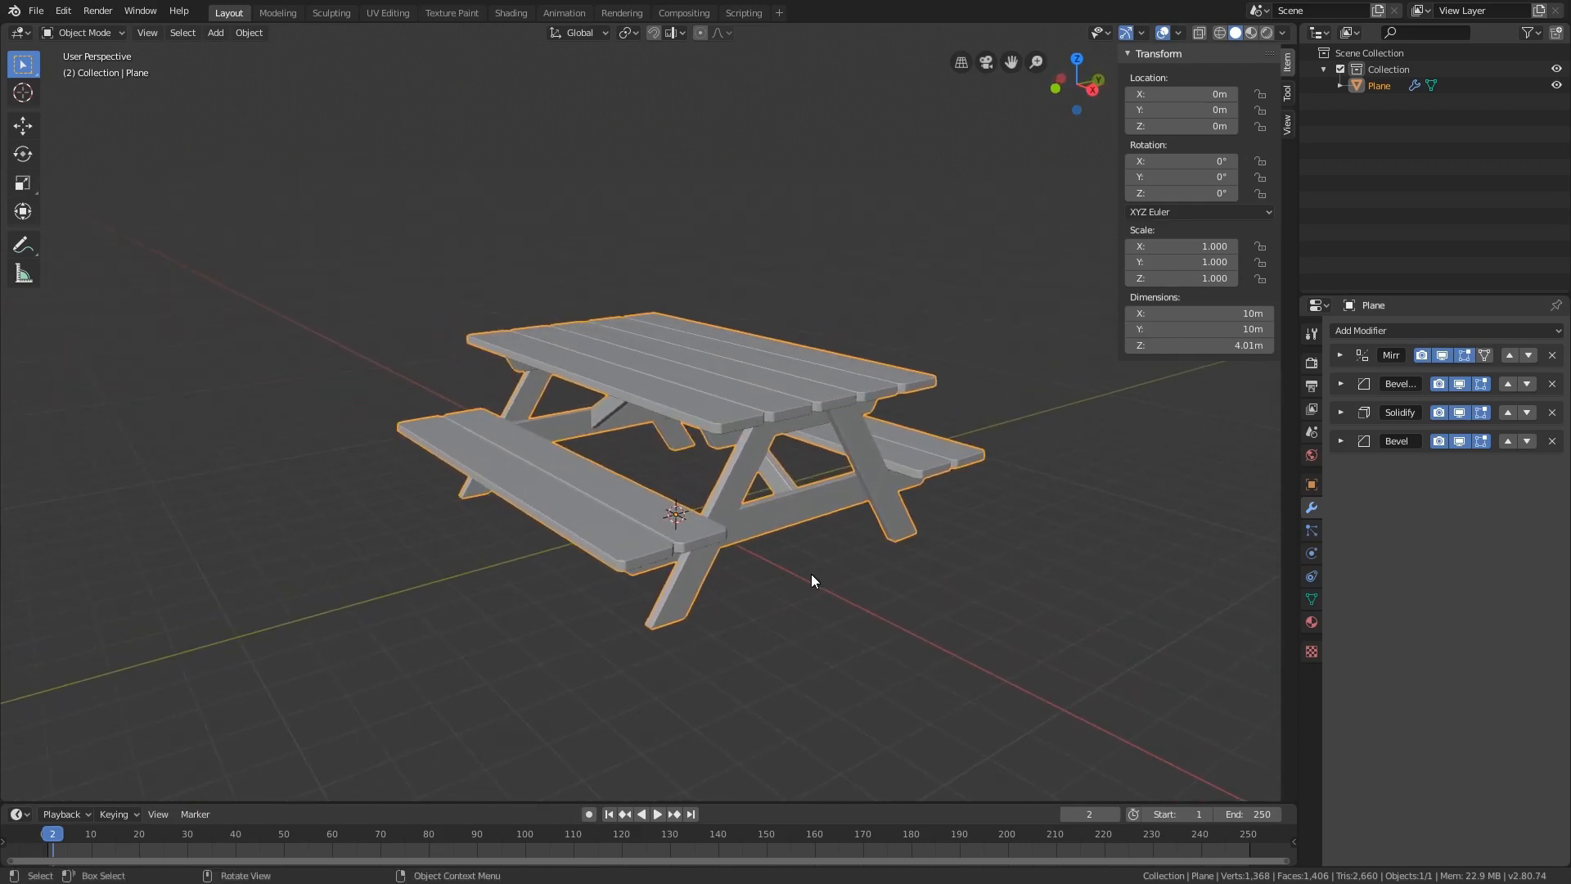
middle_drag(808, 572, 802, 530)
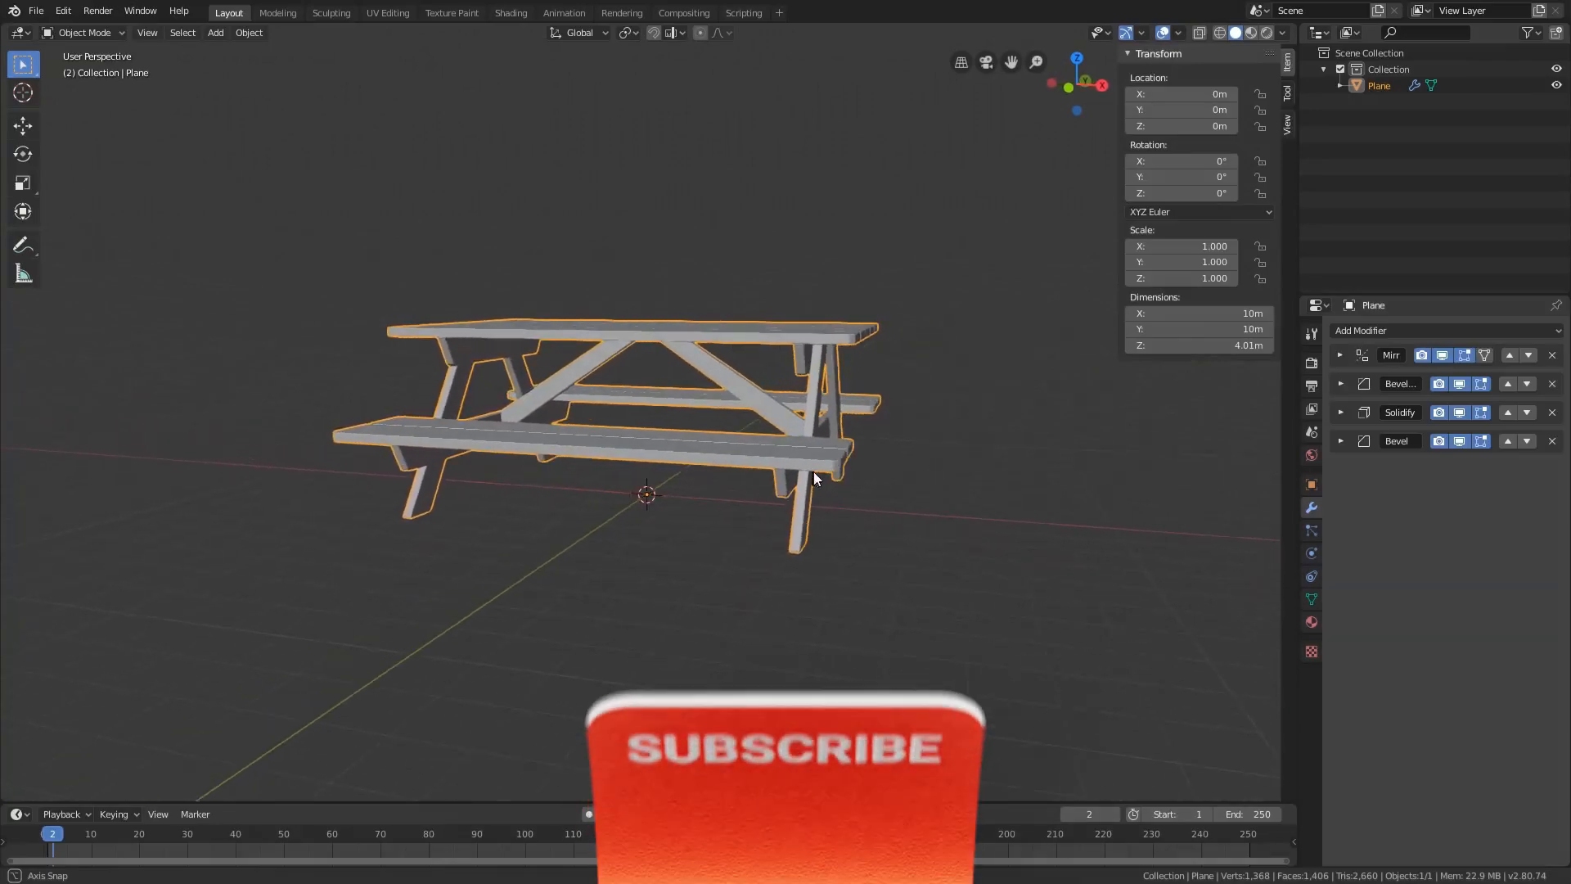
middle_drag(818, 475, 762, 513)
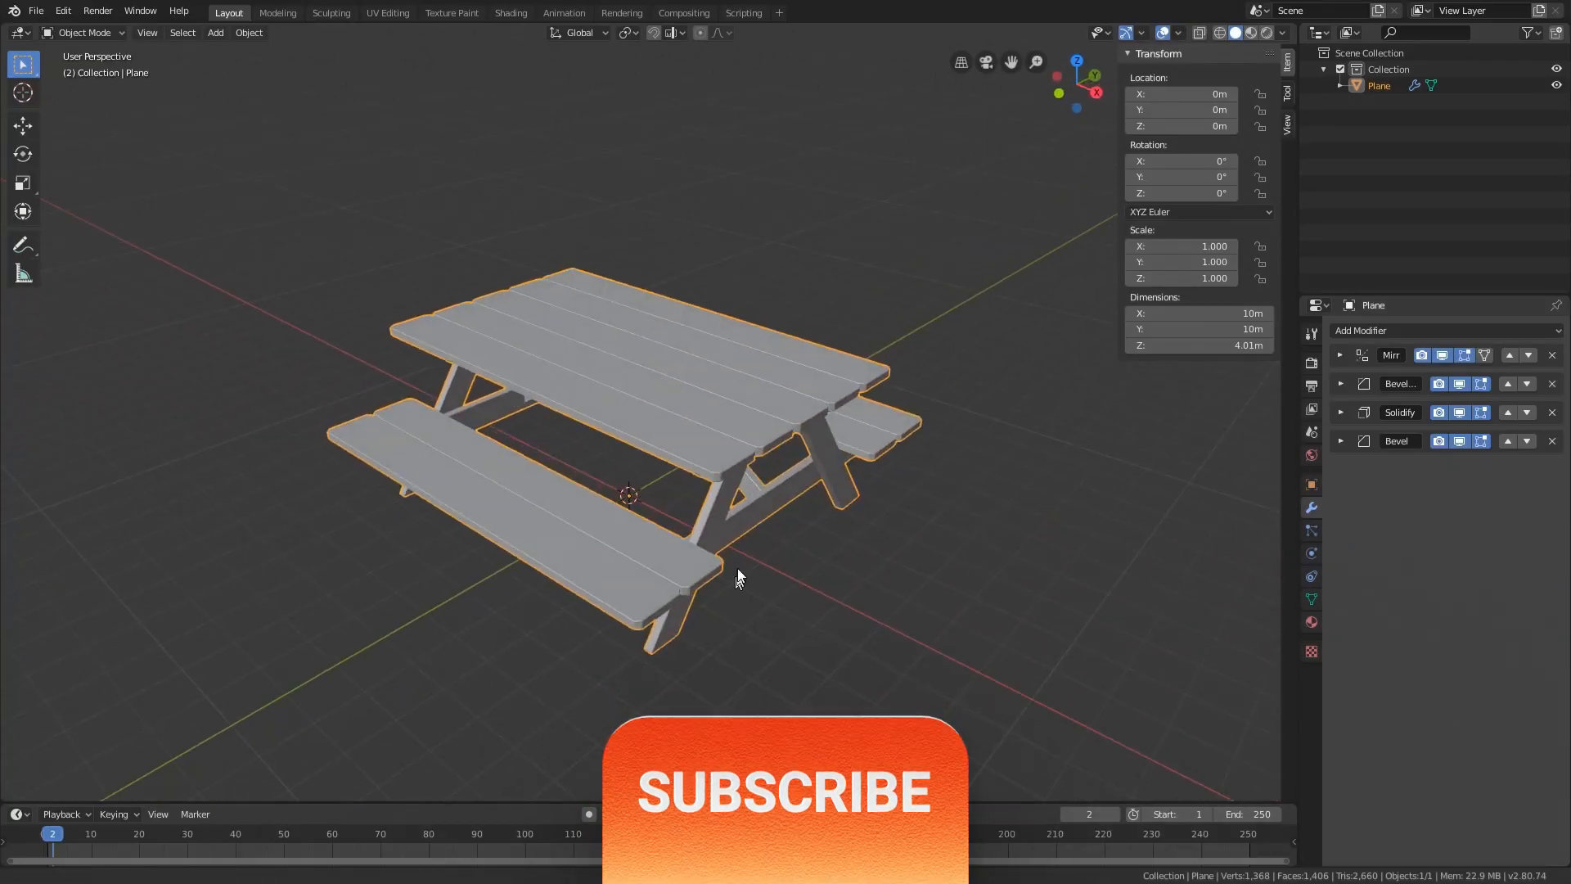
middle_drag(739, 578, 751, 534)
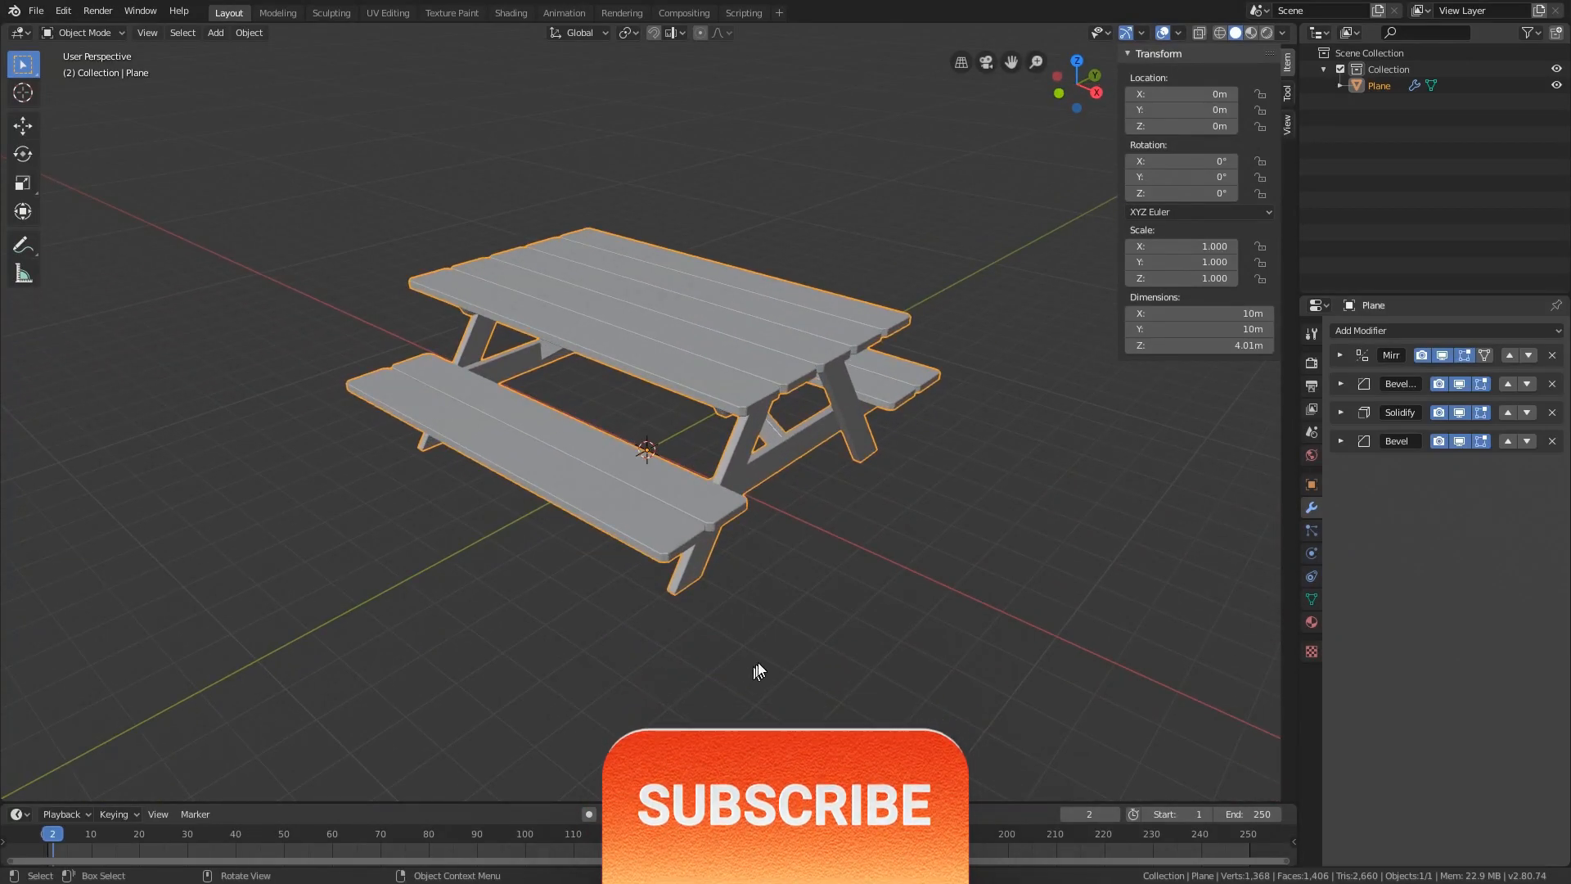
middle_drag(759, 671, 764, 737)
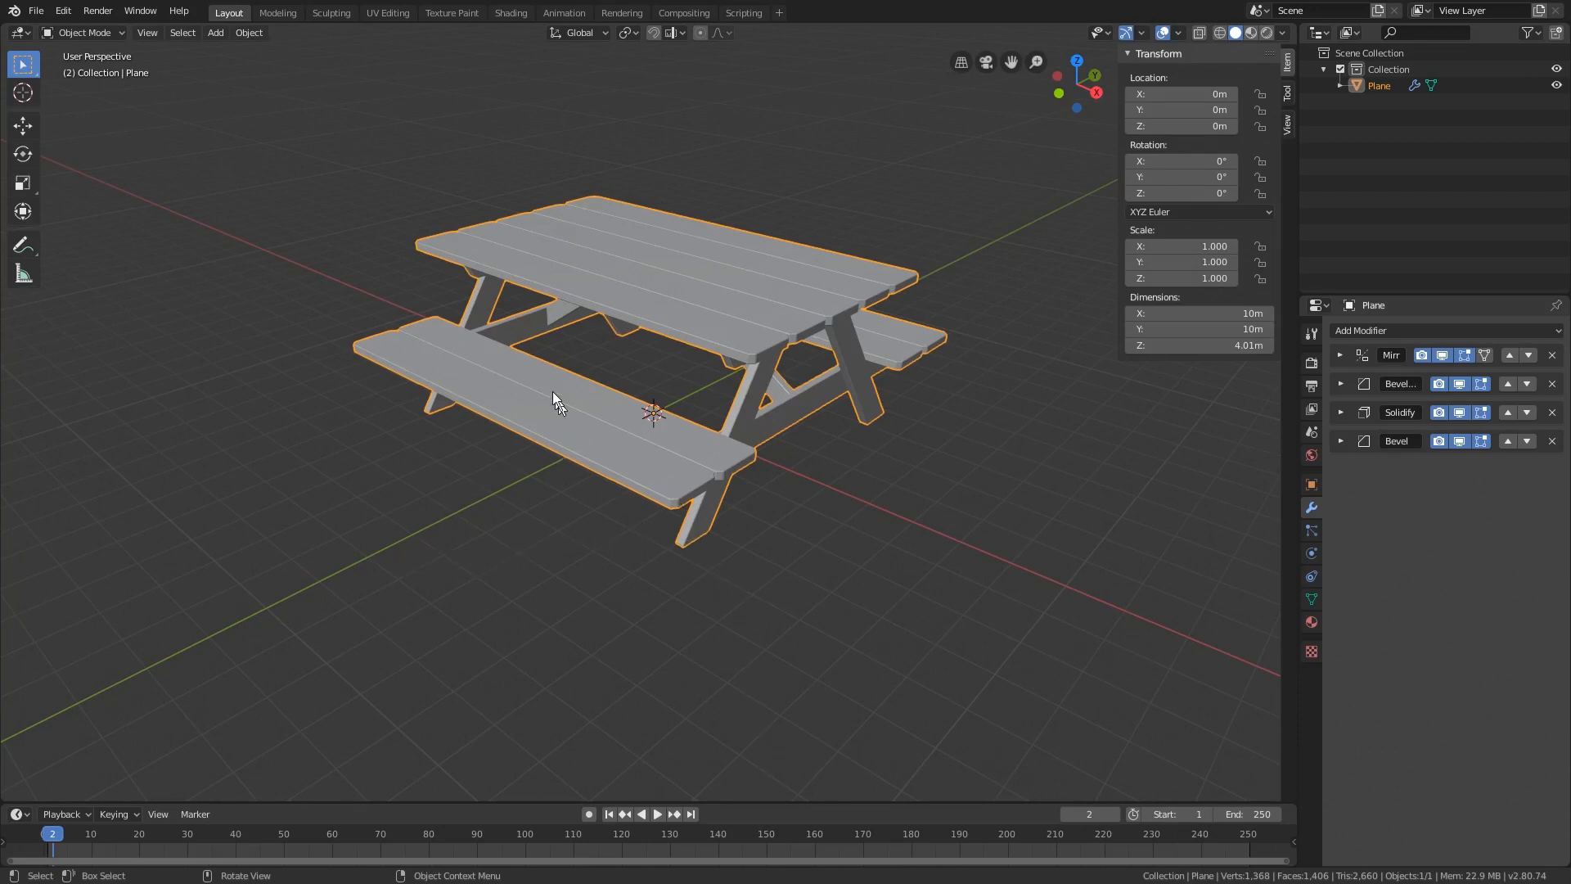
middle_drag(941, 419, 597, 467)
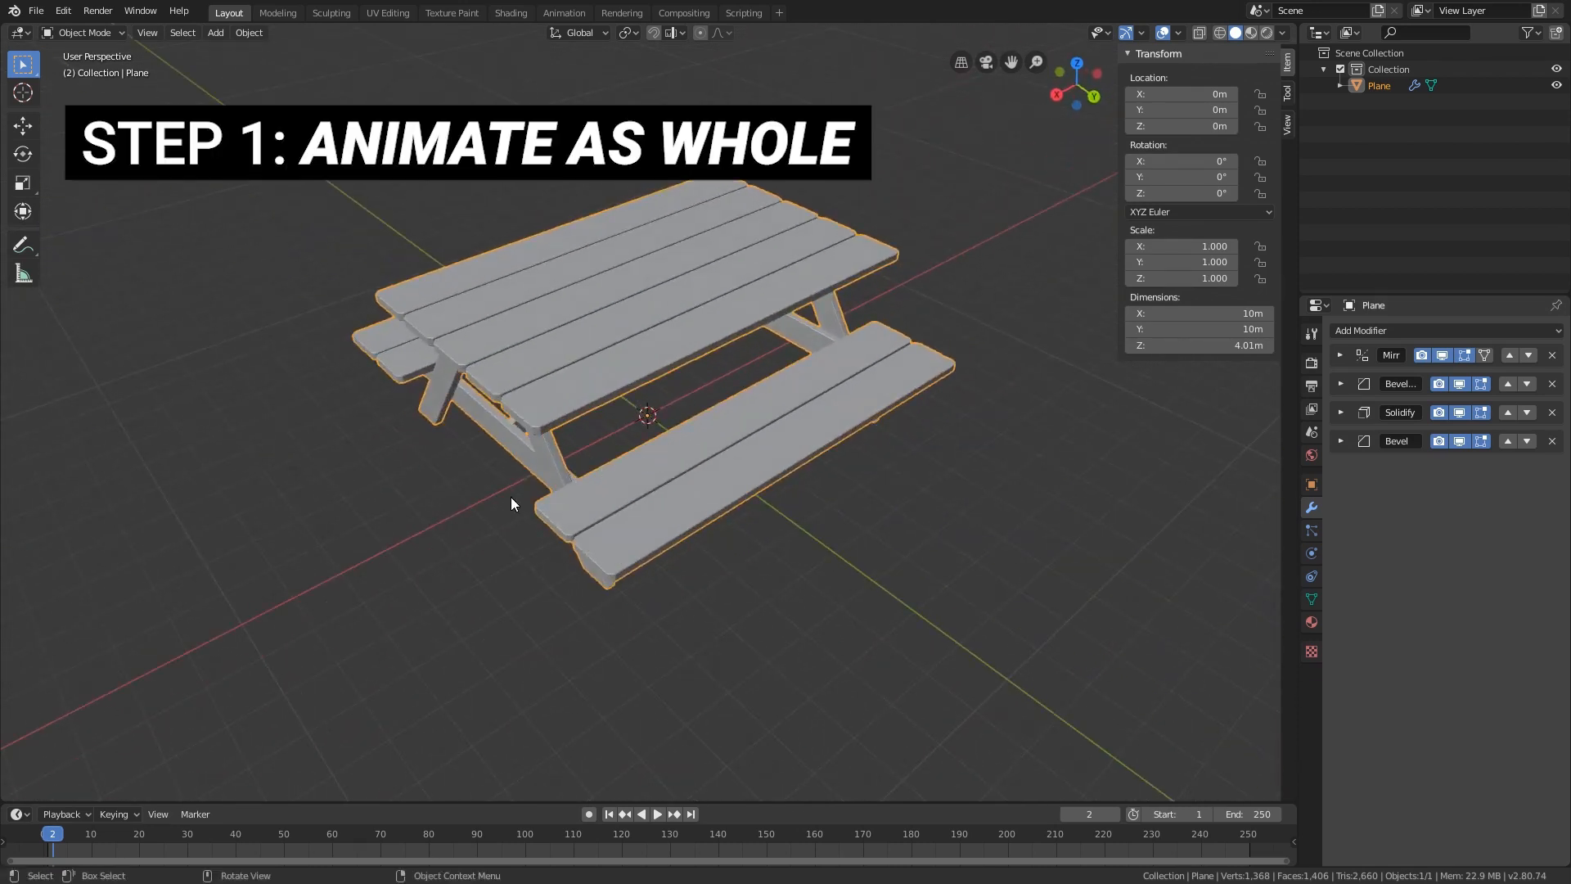
middle_drag(510, 500, 725, 523)
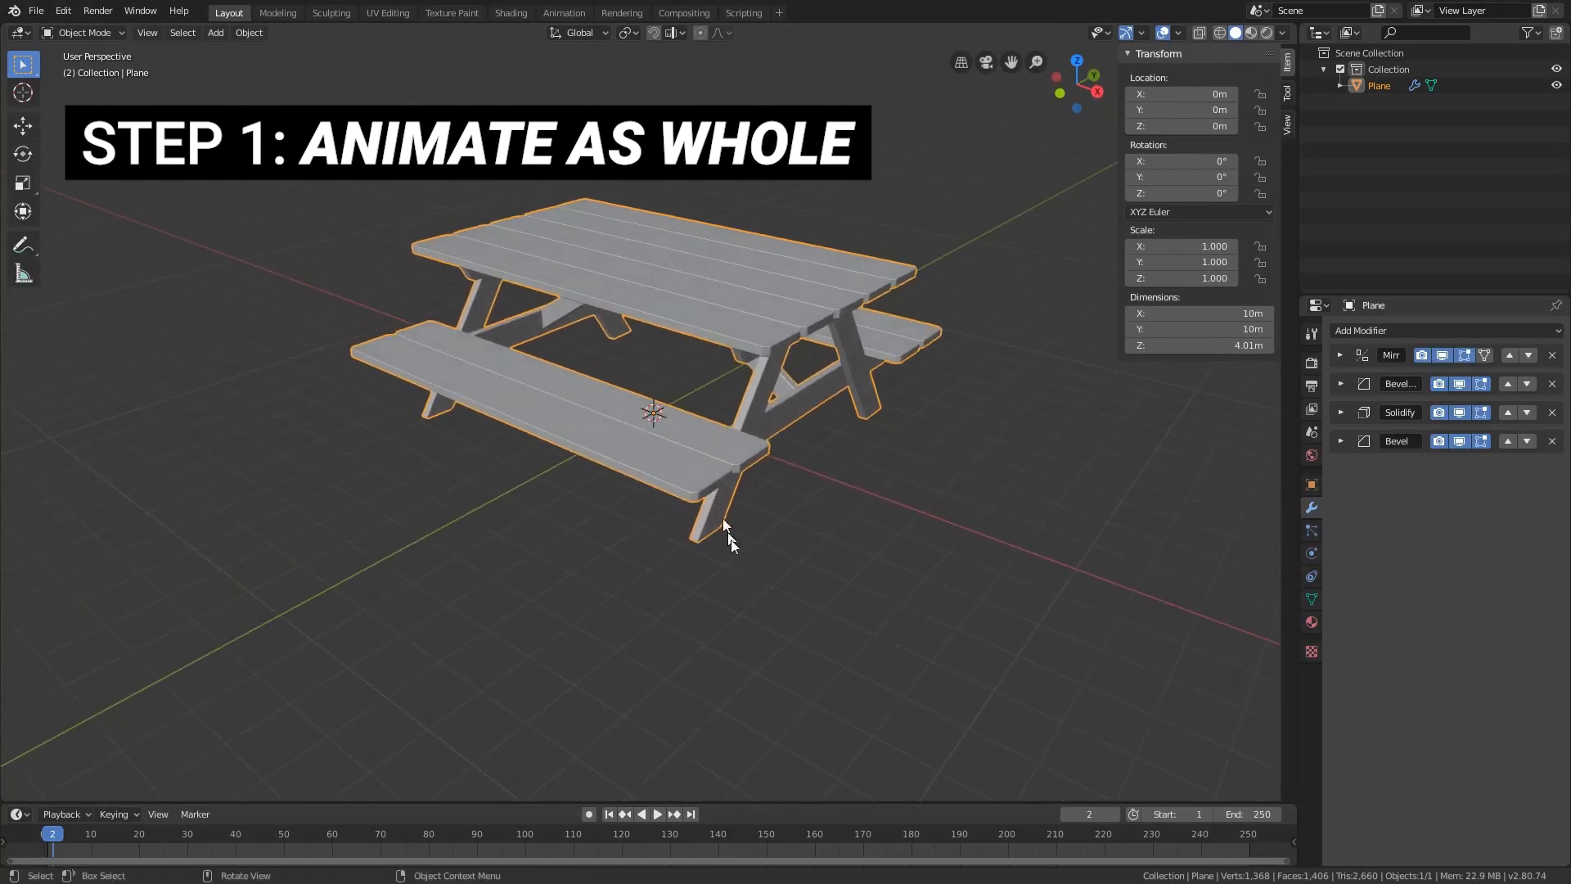
- Enlarge the timeline area below the 3D viewport
drag(848, 802, 843, 746)
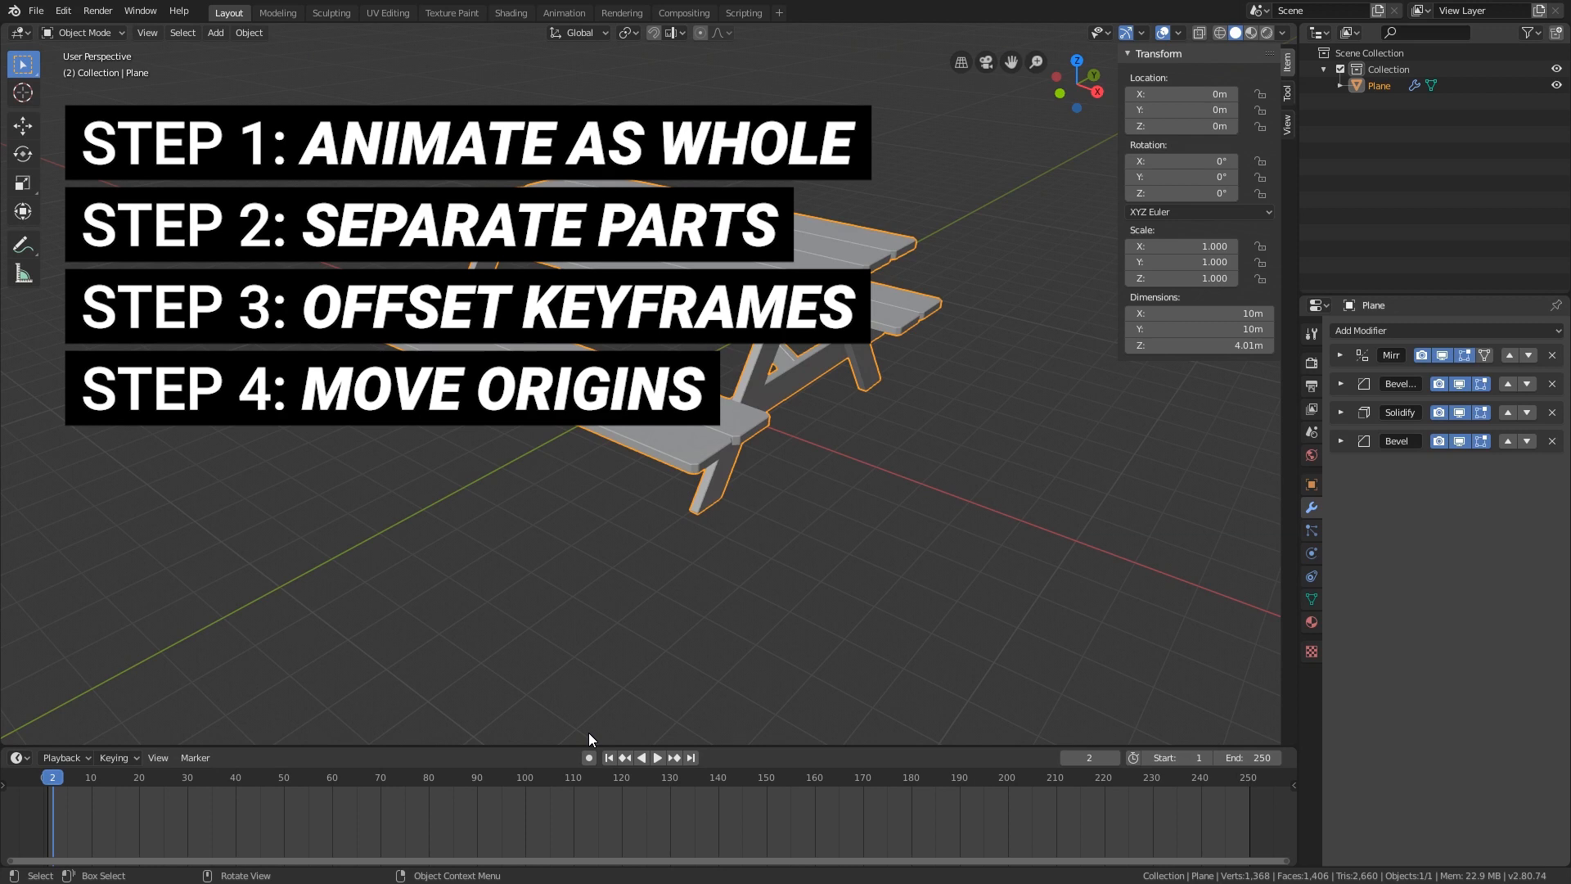
shift+middle_drag(826, 452, 782, 479)
- Examine the picnic table's base mesh in Edit Mode with all its geometry selected, and return to Object Mode
key(Tab)
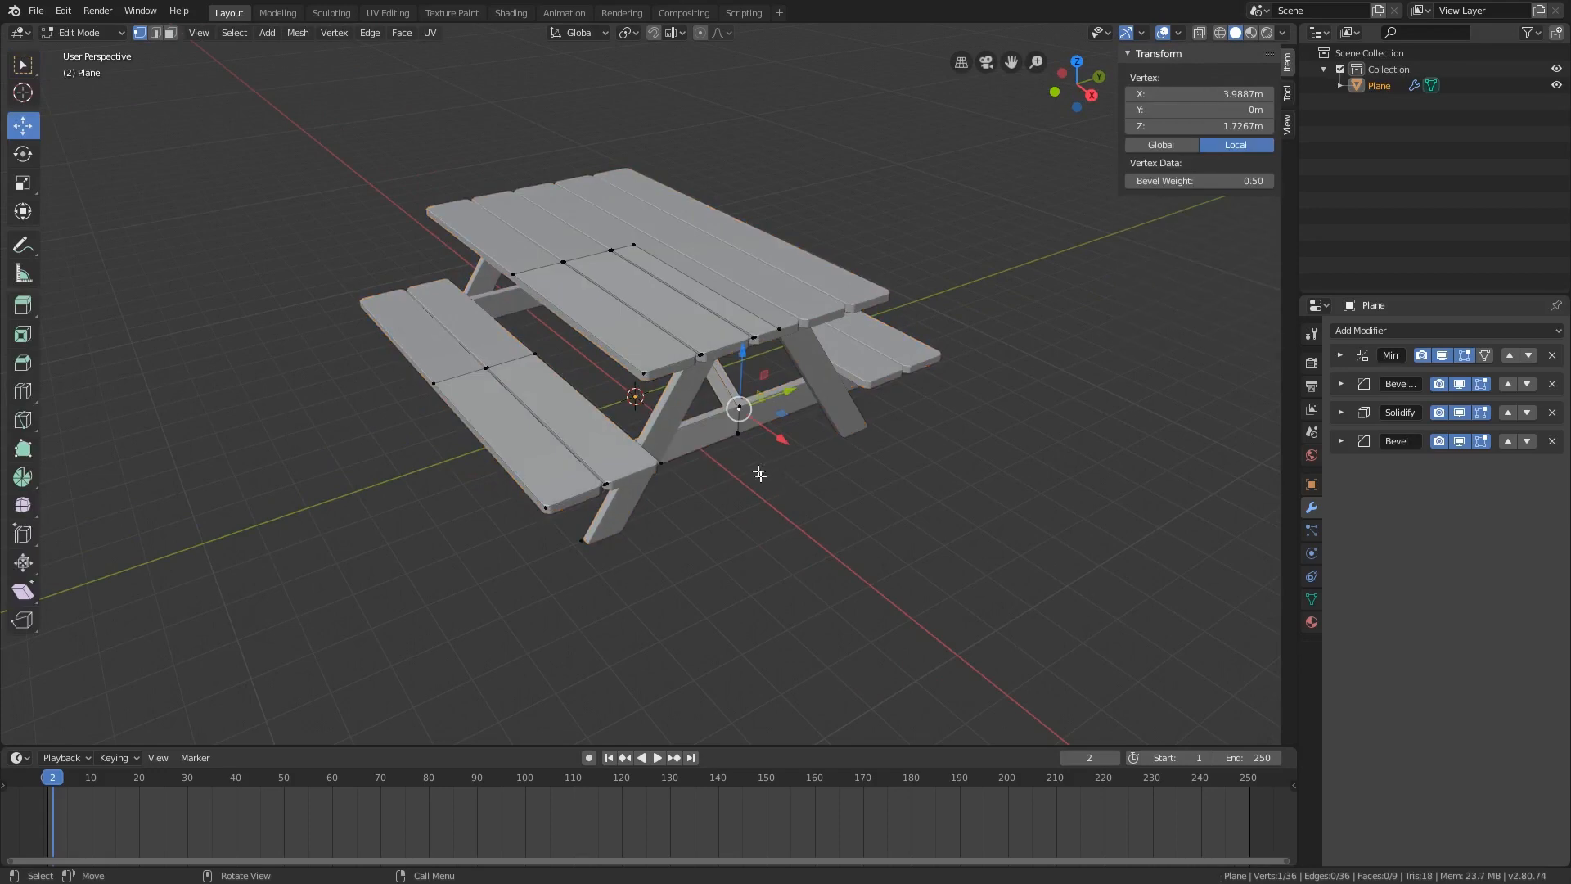
middle_drag(686, 437, 826, 365)
key(a)
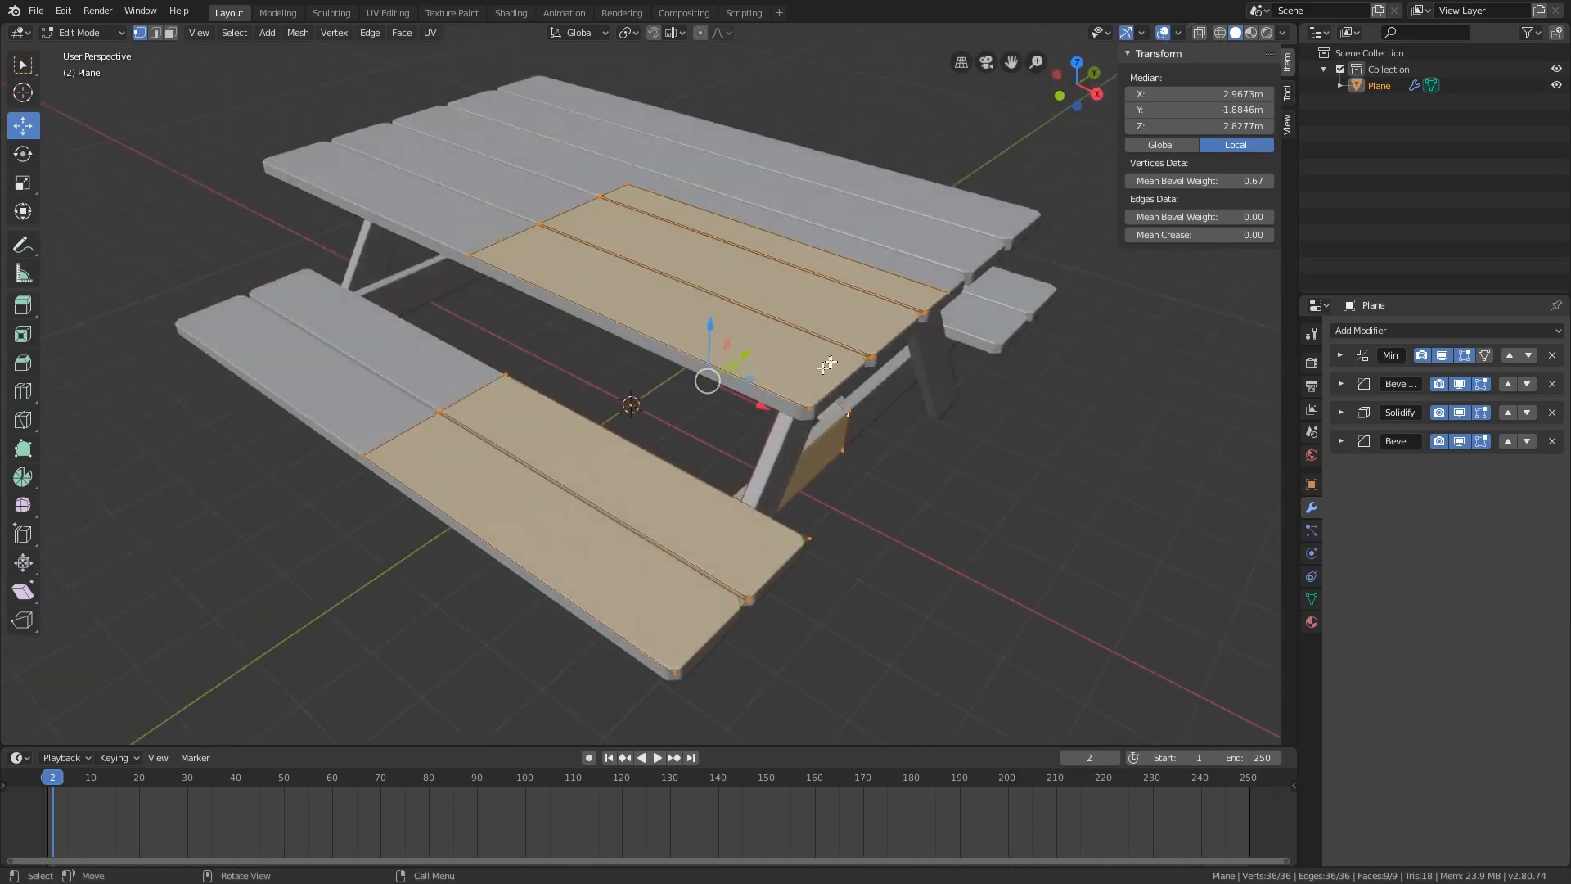
middle_drag(806, 448, 799, 543)
key(Tab)
middle_drag(855, 449, 857, 486)
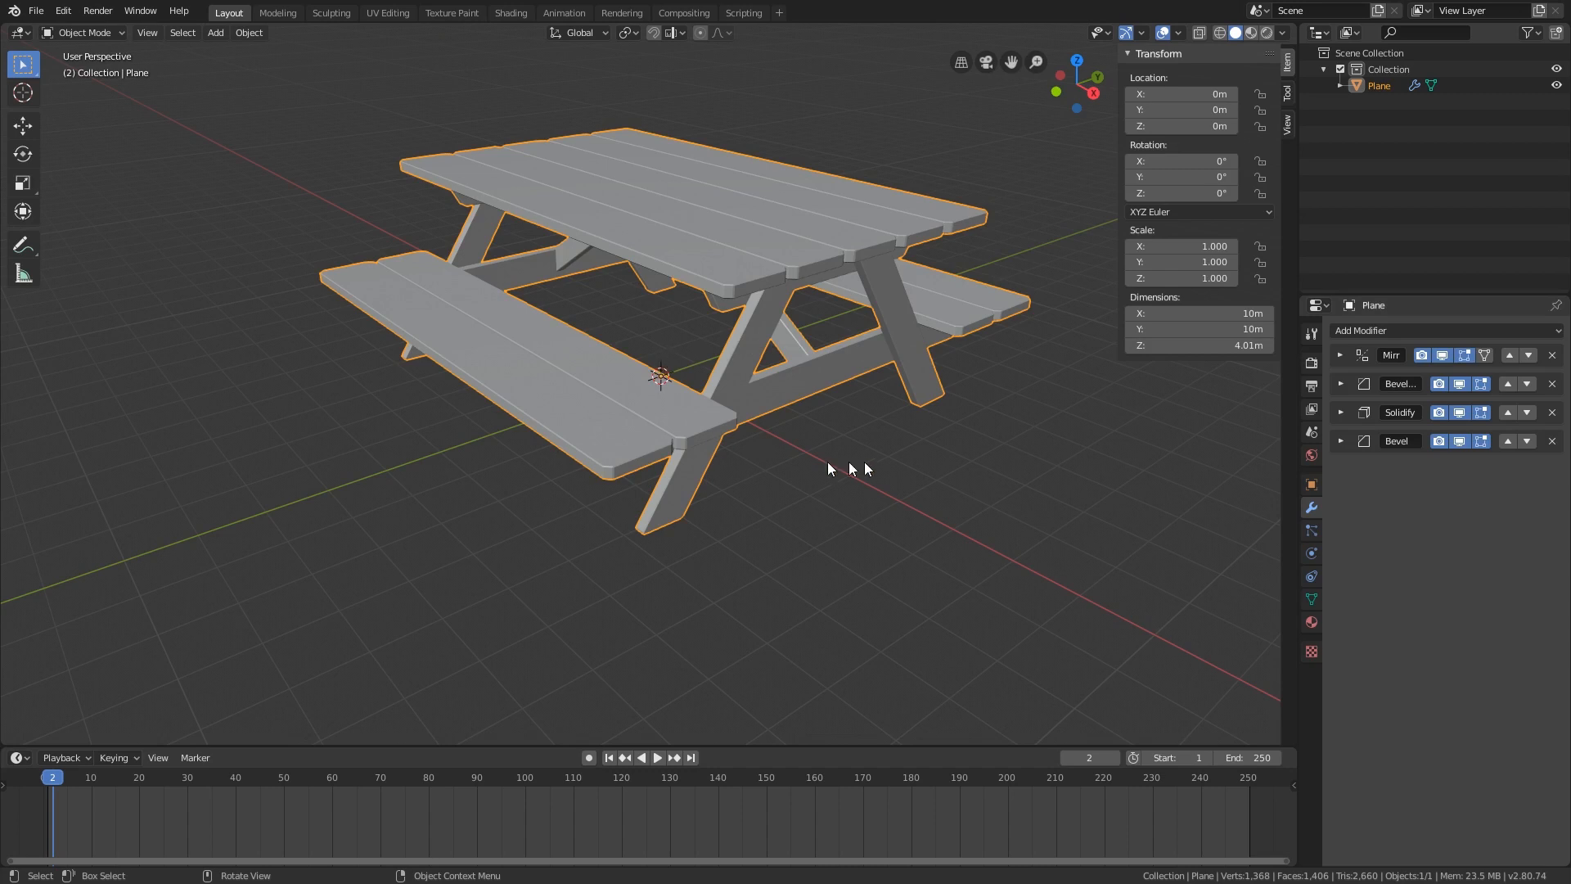
click(1339, 355)
click(1341, 439)
drag(1418, 439, 1434, 471)
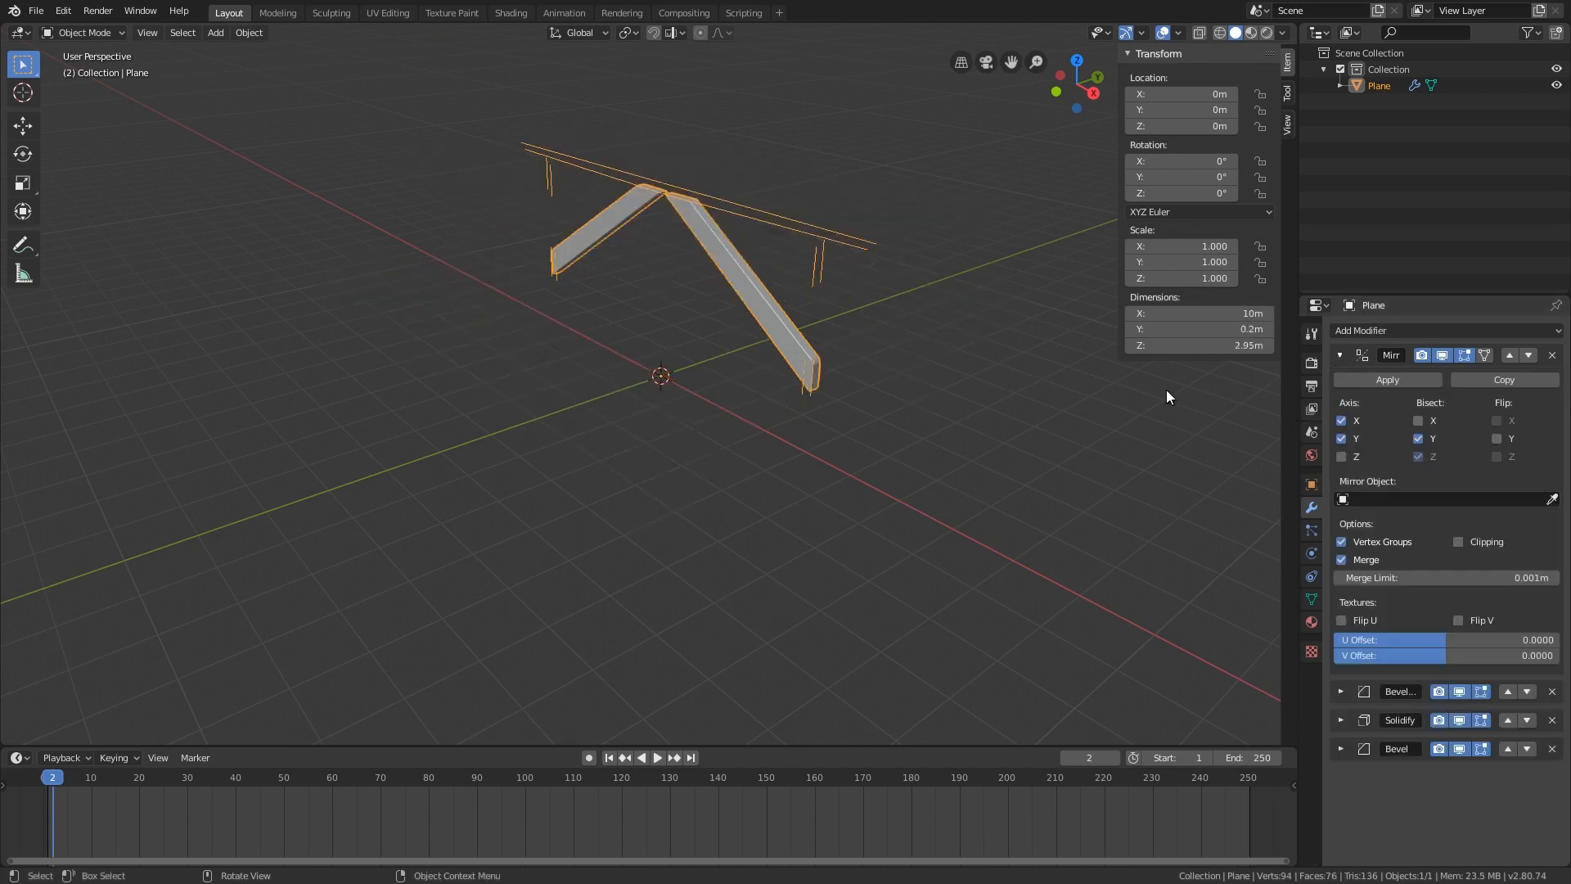
click(1341, 456)
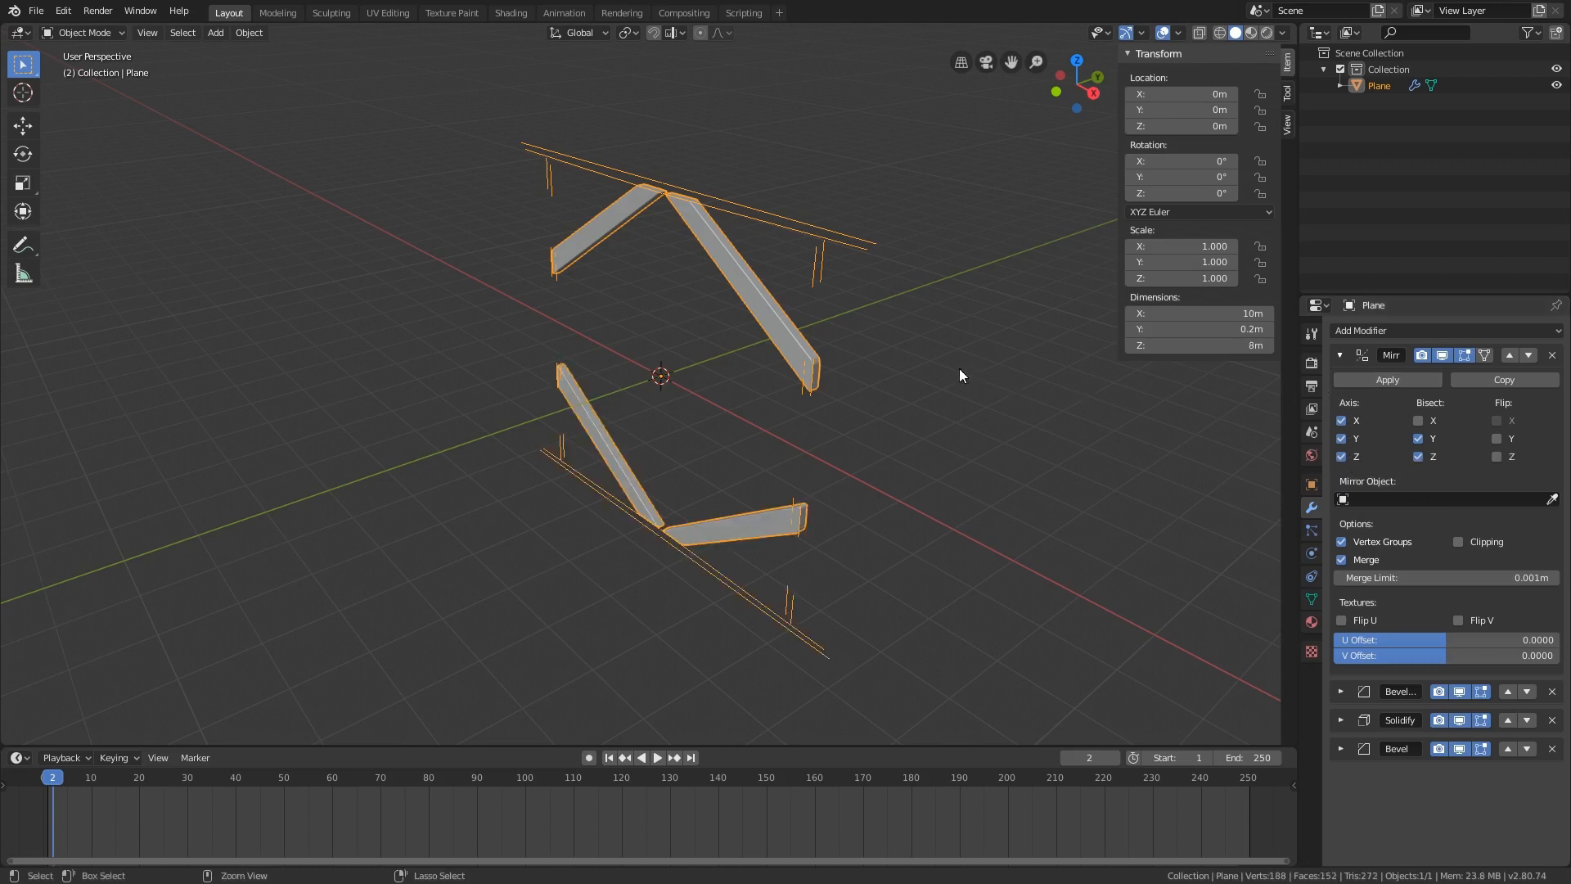
key(ctrl+z)
key(ctrl+z)
key(ctrl+z)
key(ctrl+z)
middle_drag(1000, 373, 969, 403)
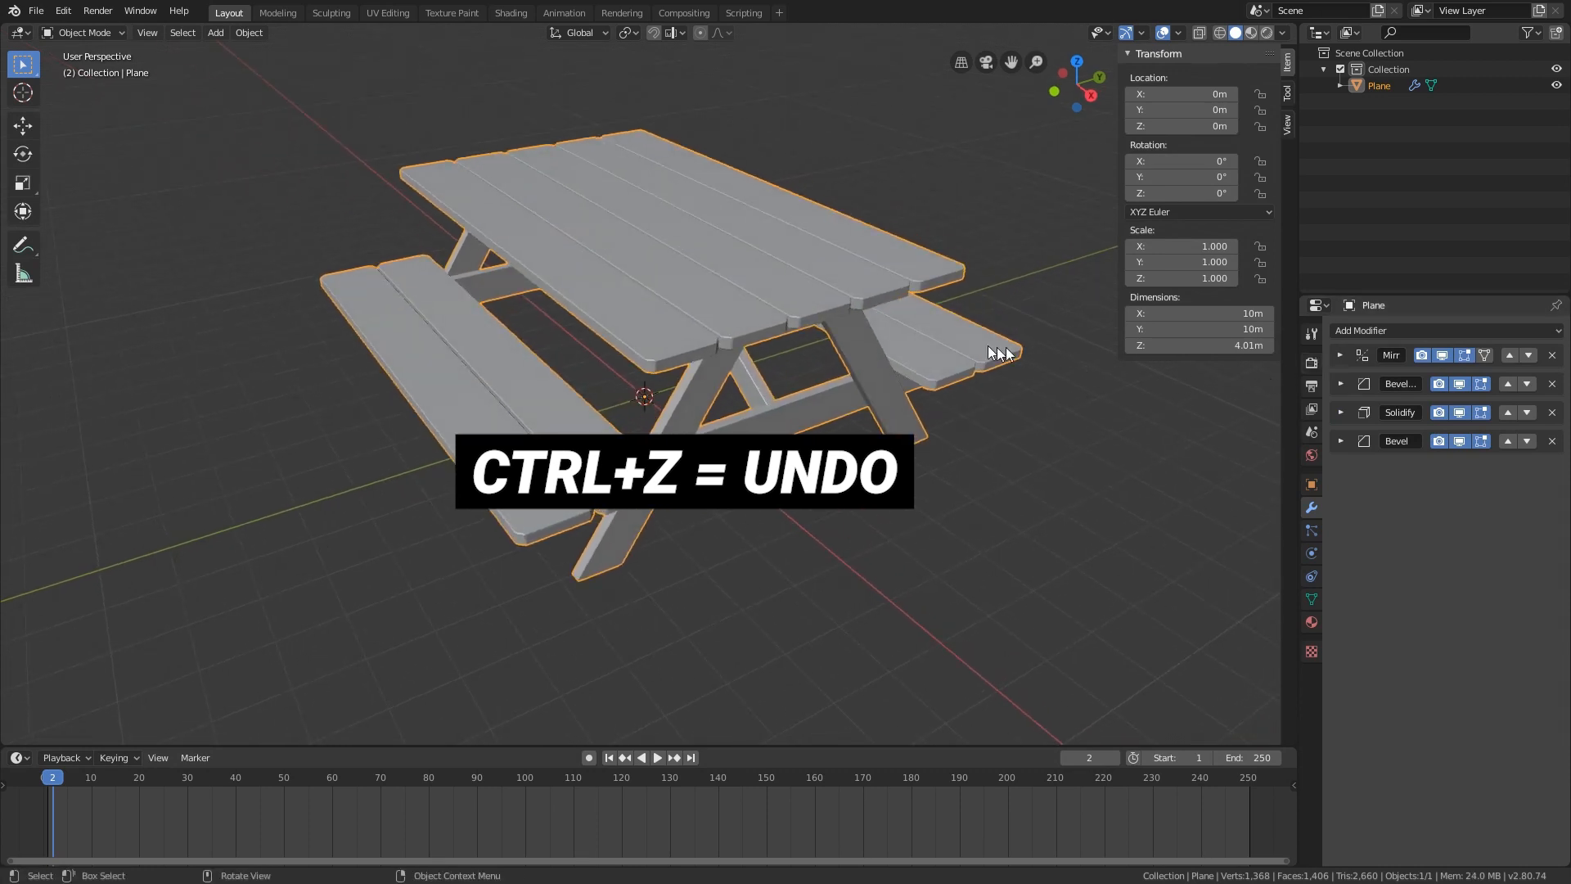
key(ctrl+z)
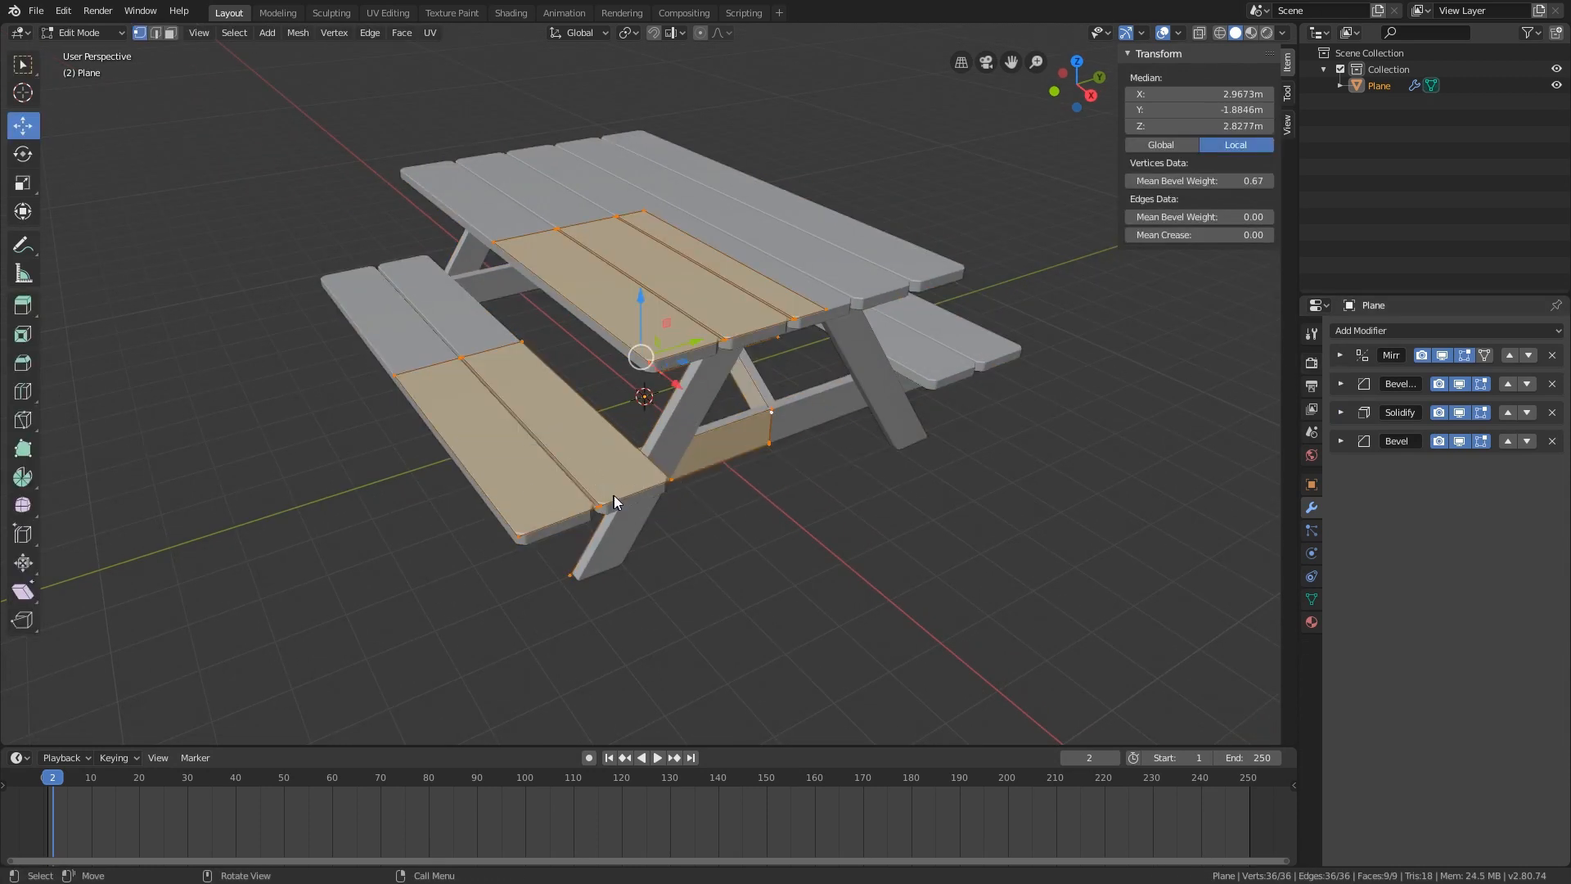
key(ctrl+z)
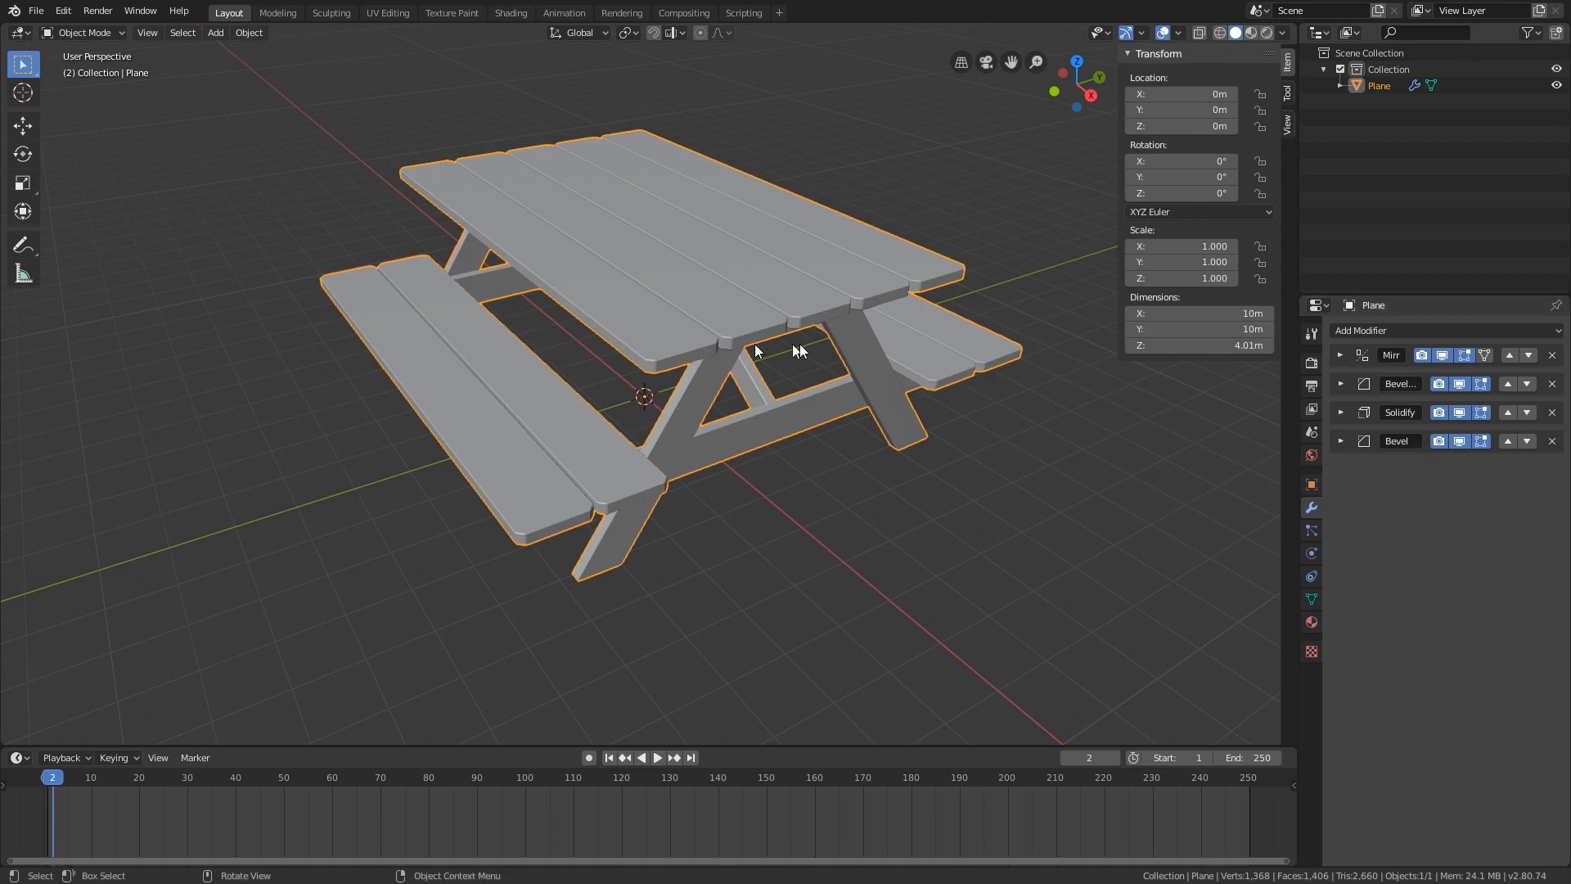
- Apply the table's Mirror modifier and its vertex-only Bevel modifier, and expand the Solidify modifier's settings
middle_drag(679, 350, 733, 376)
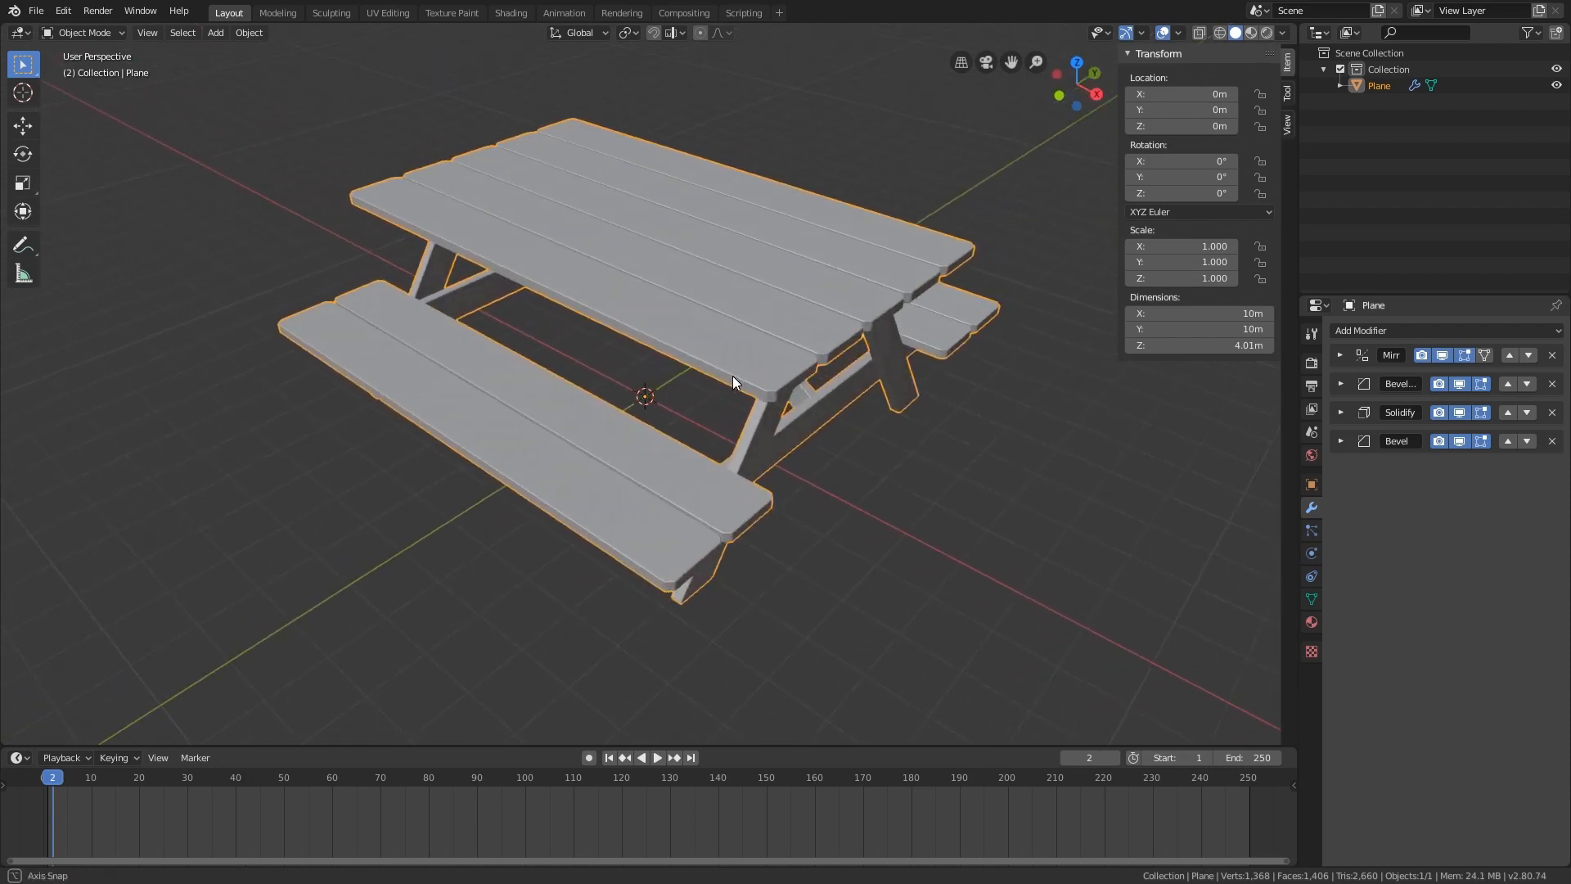
click(1340, 357)
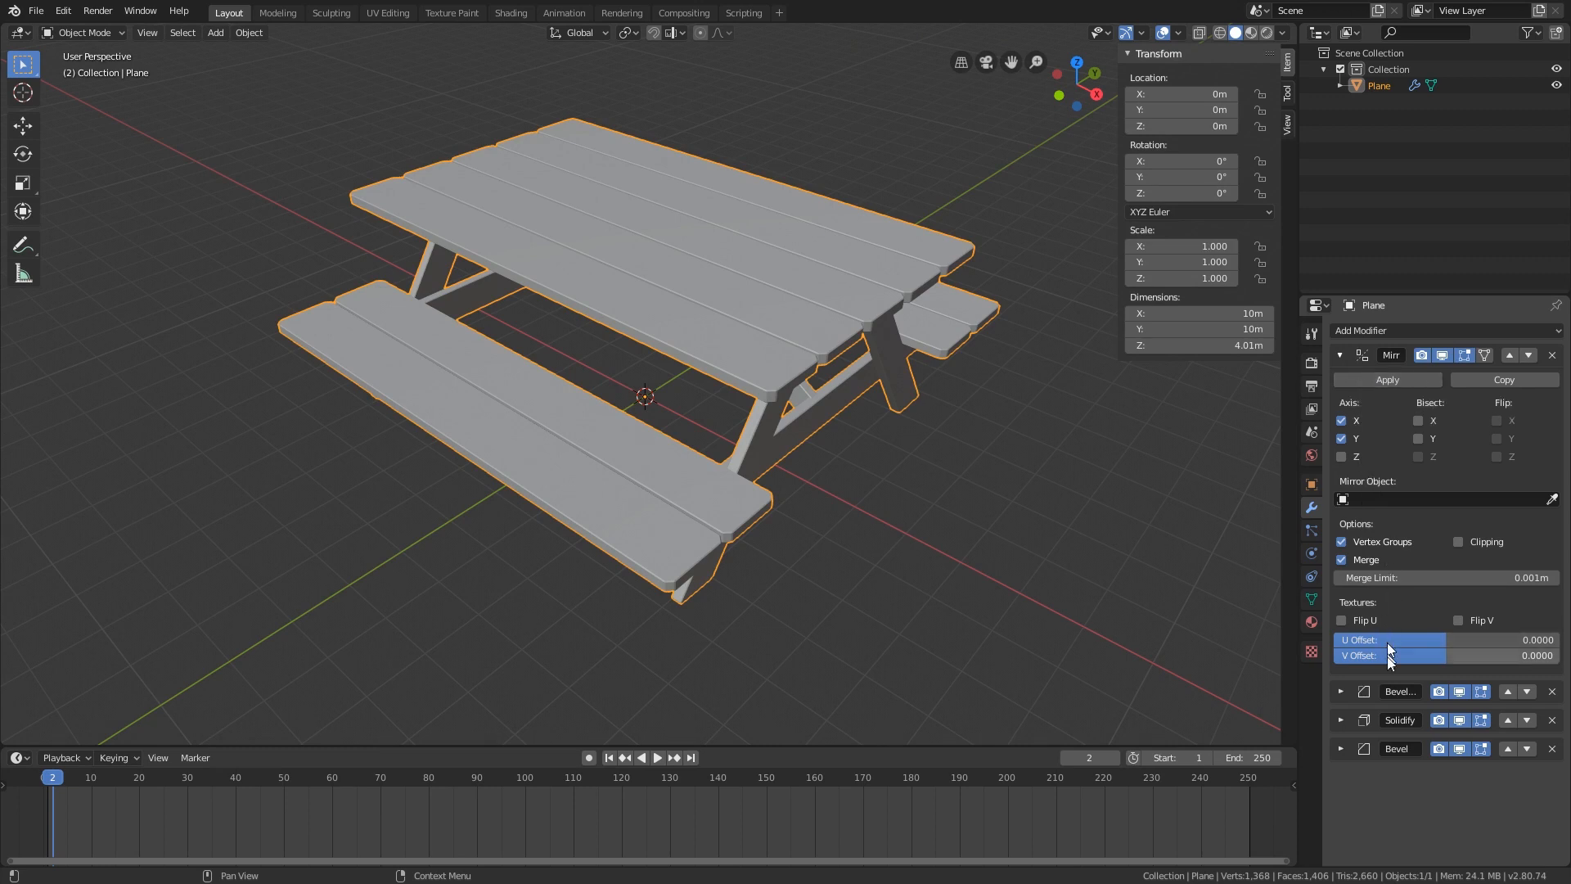
click(1383, 381)
click(1340, 356)
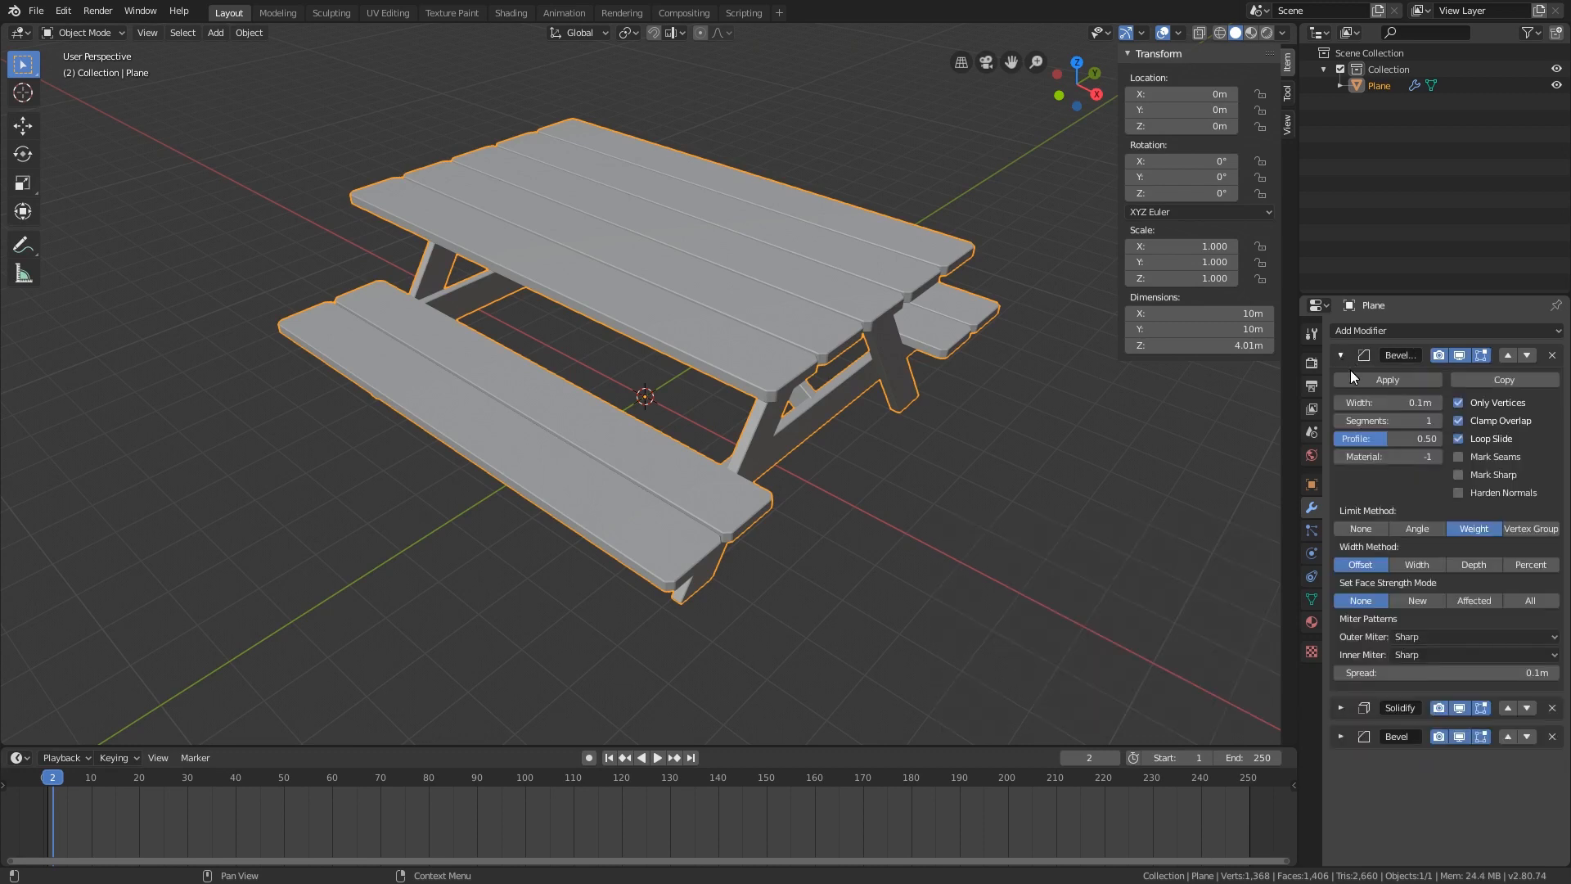
click(1352, 381)
click(1336, 355)
click(1349, 380)
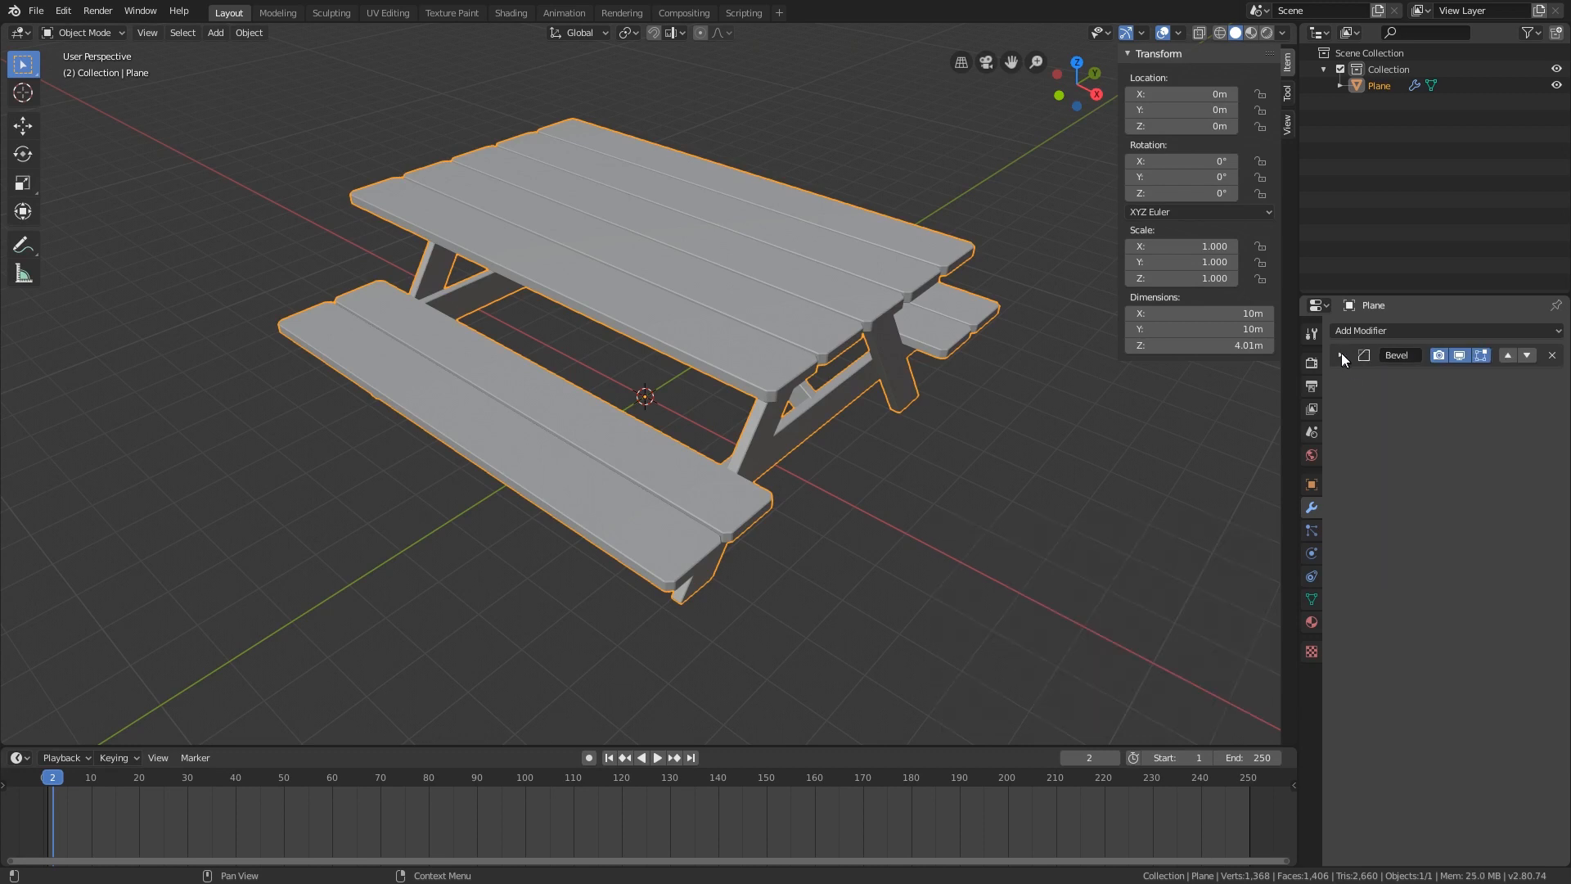
key(ctrl+z)
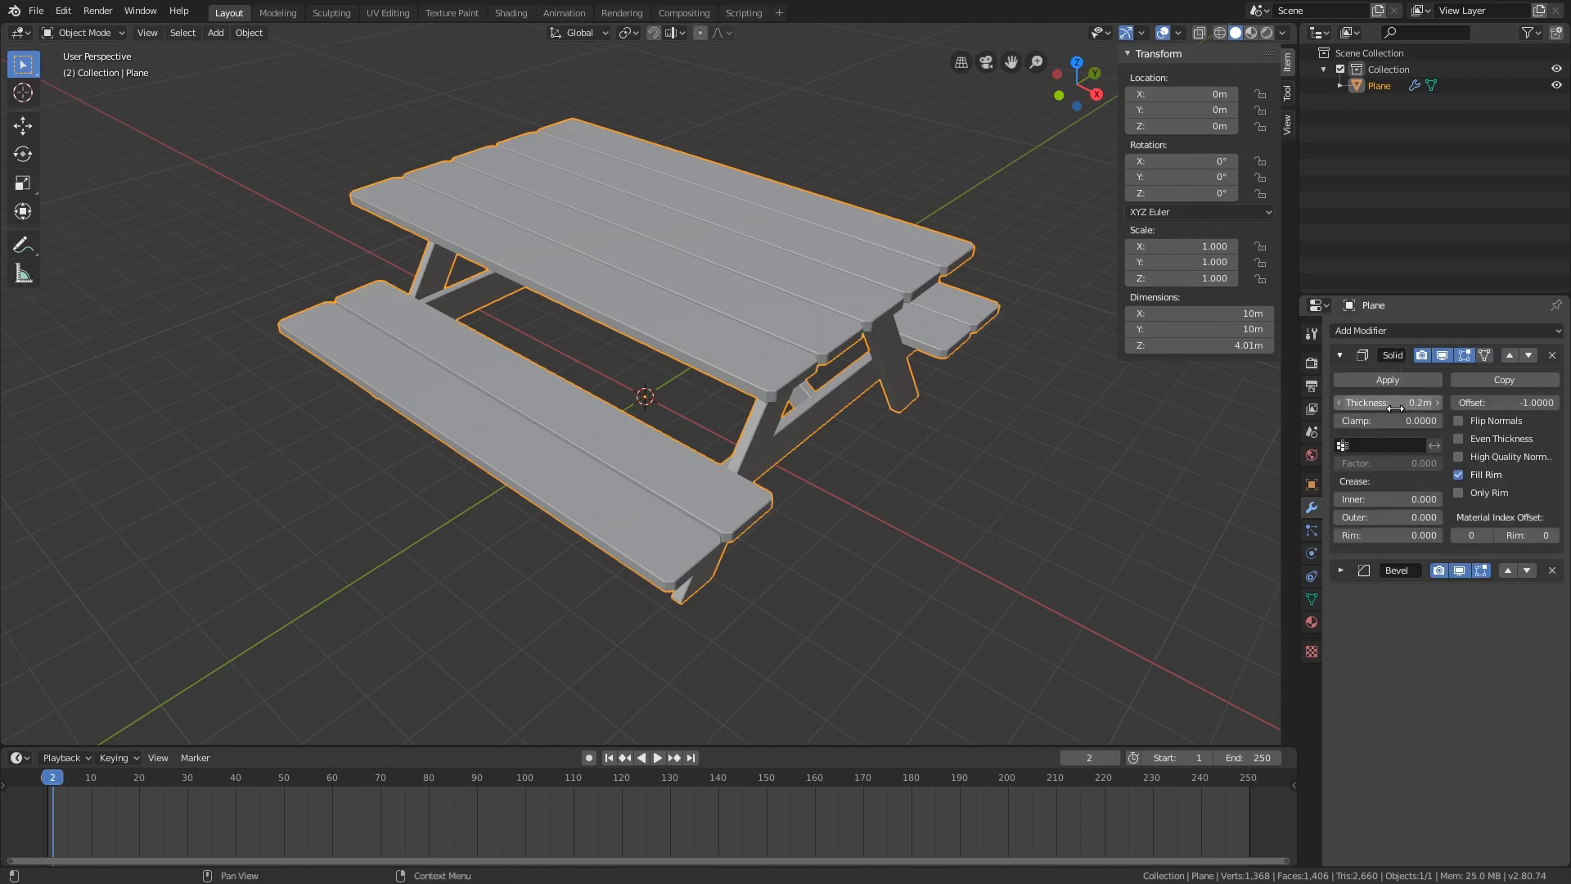
mouse_move(1388, 402)
mouse_down()
mouse_move(1434, 403)
mouse_move(1406, 402)
mouse_up()
middle_drag(979, 438, 879, 479)
middle_drag(1004, 485, 1131, 424)
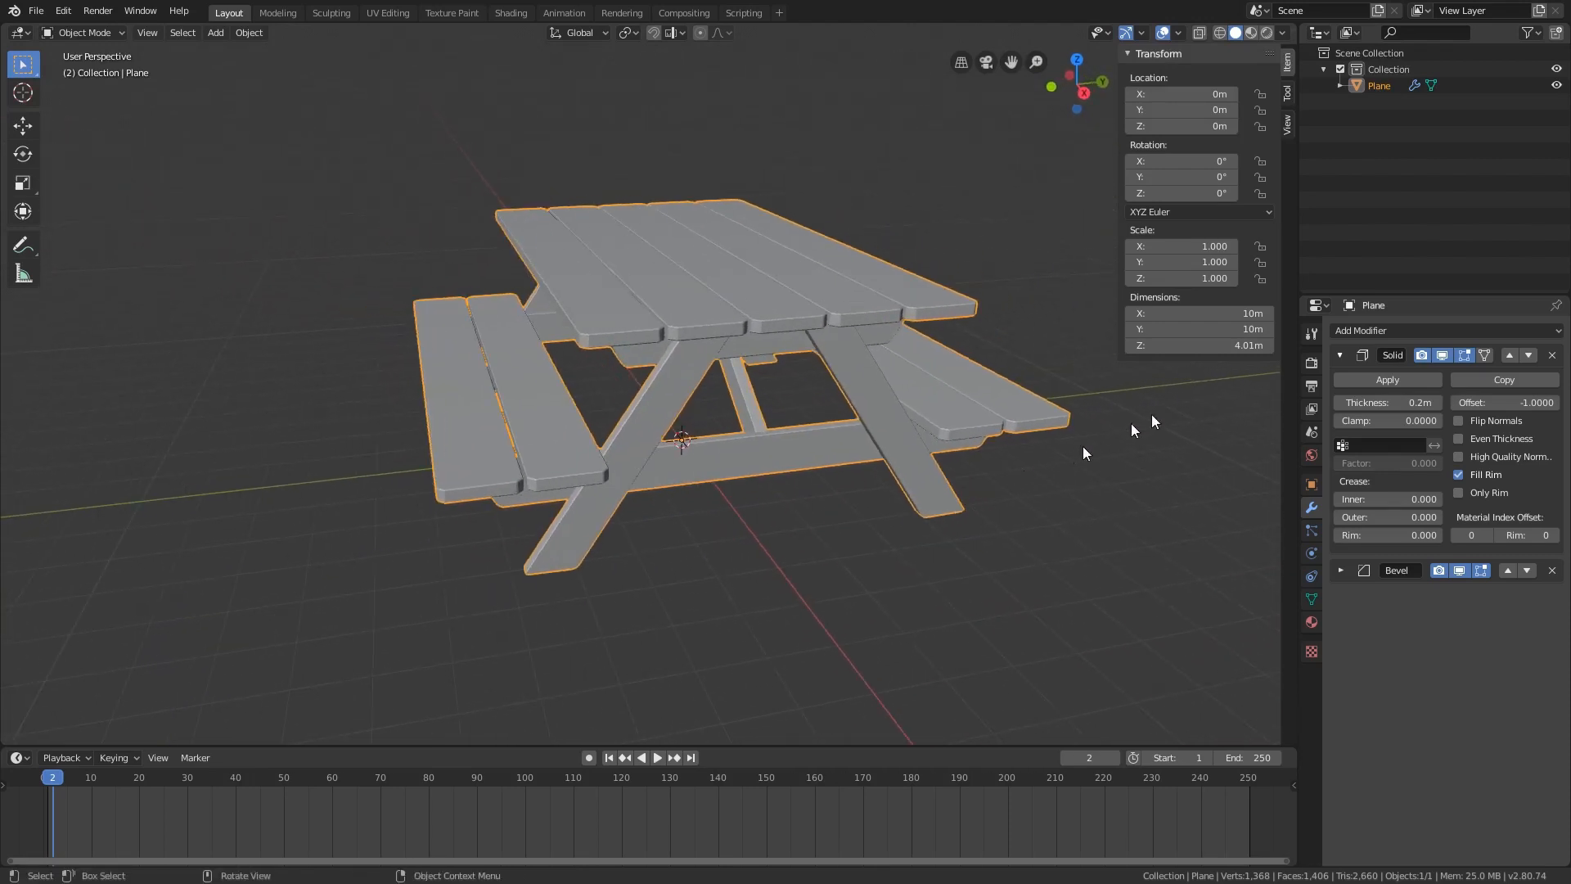
- Apply the table's Solidify modifier and its remaining Bevel modifier
click(1357, 377)
middle_drag(877, 388, 921, 401)
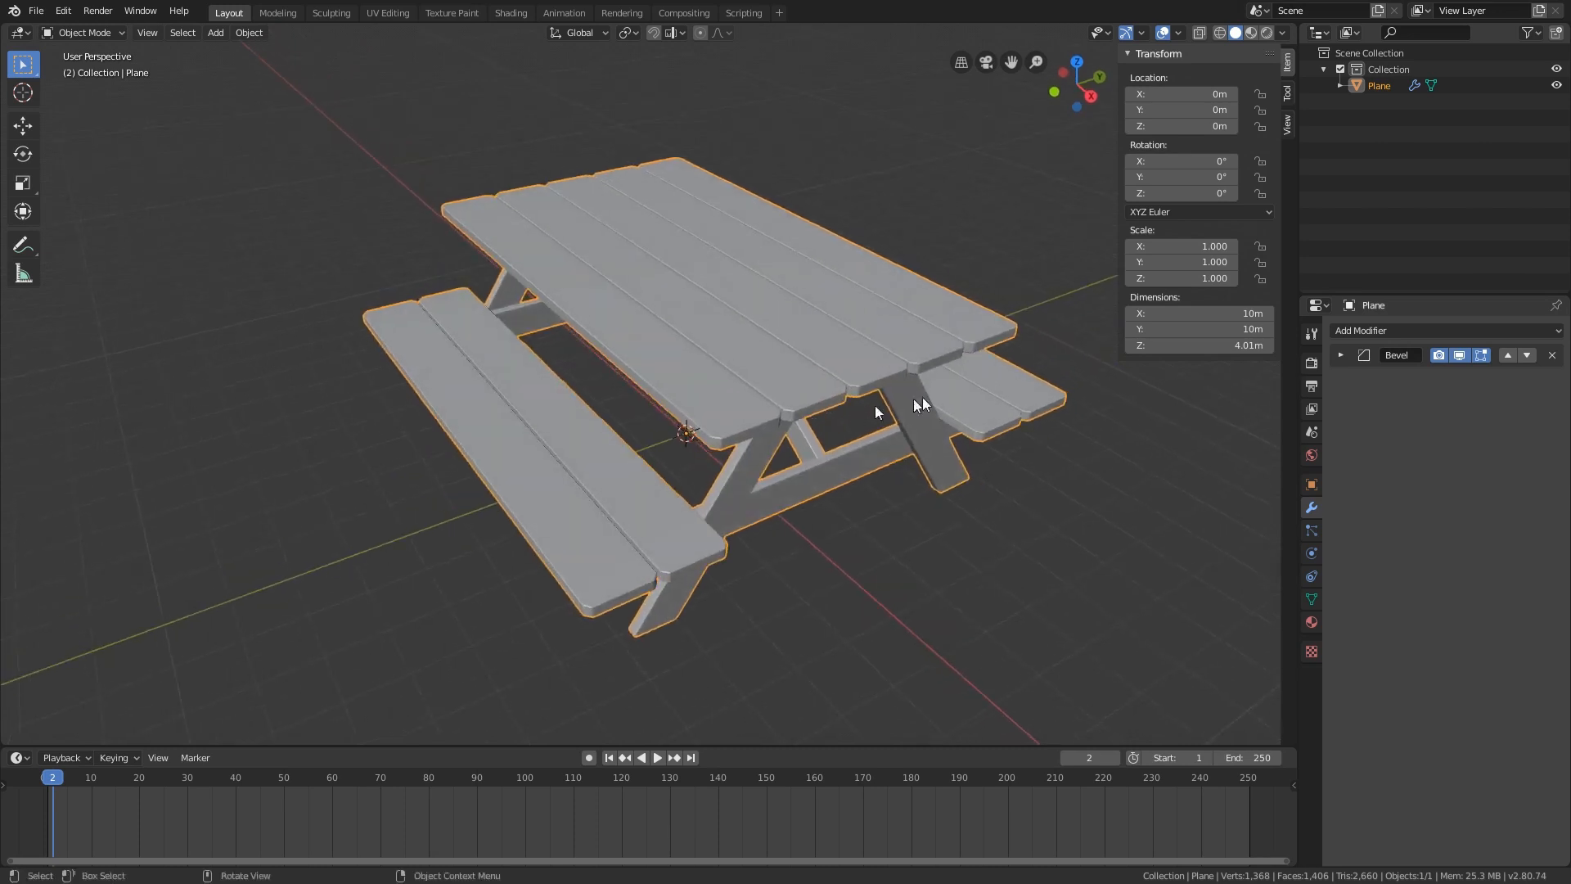
click(1340, 354)
click(1353, 373)
- Examine the applied mesh geometry of the table's planks in Edit Mode and return to Object Mode
shift+middle_drag(846, 378, 532, 322)
key(Tab)
scroll(438, 275, up, 6)
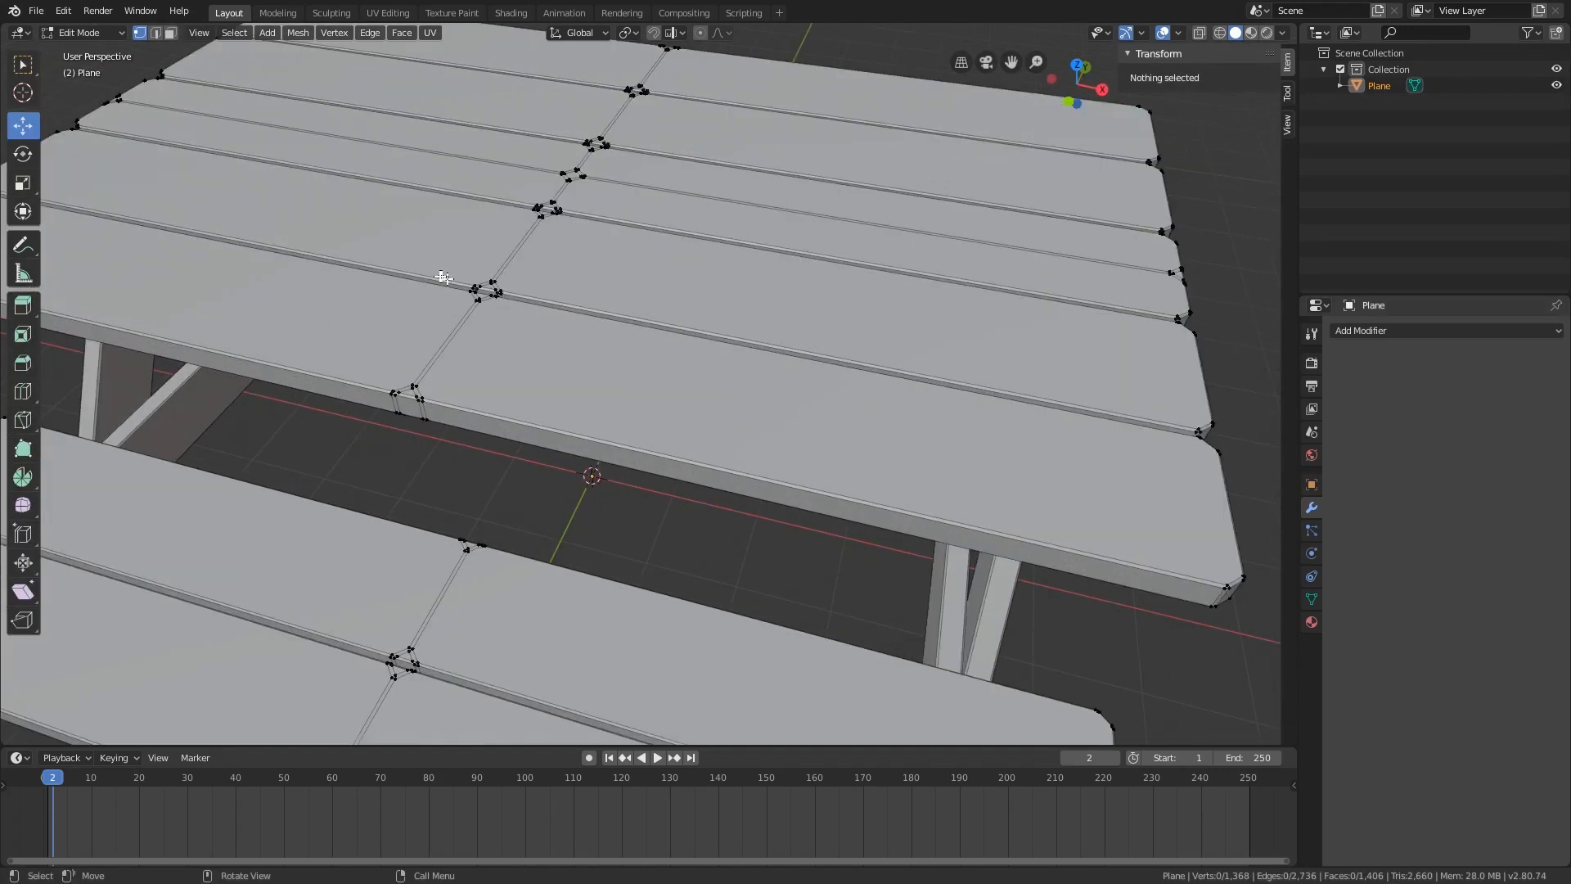
scroll(437, 280, down, 5)
middle_drag(368, 281, 928, 397)
scroll(818, 500, up, 2)
key(Tab)
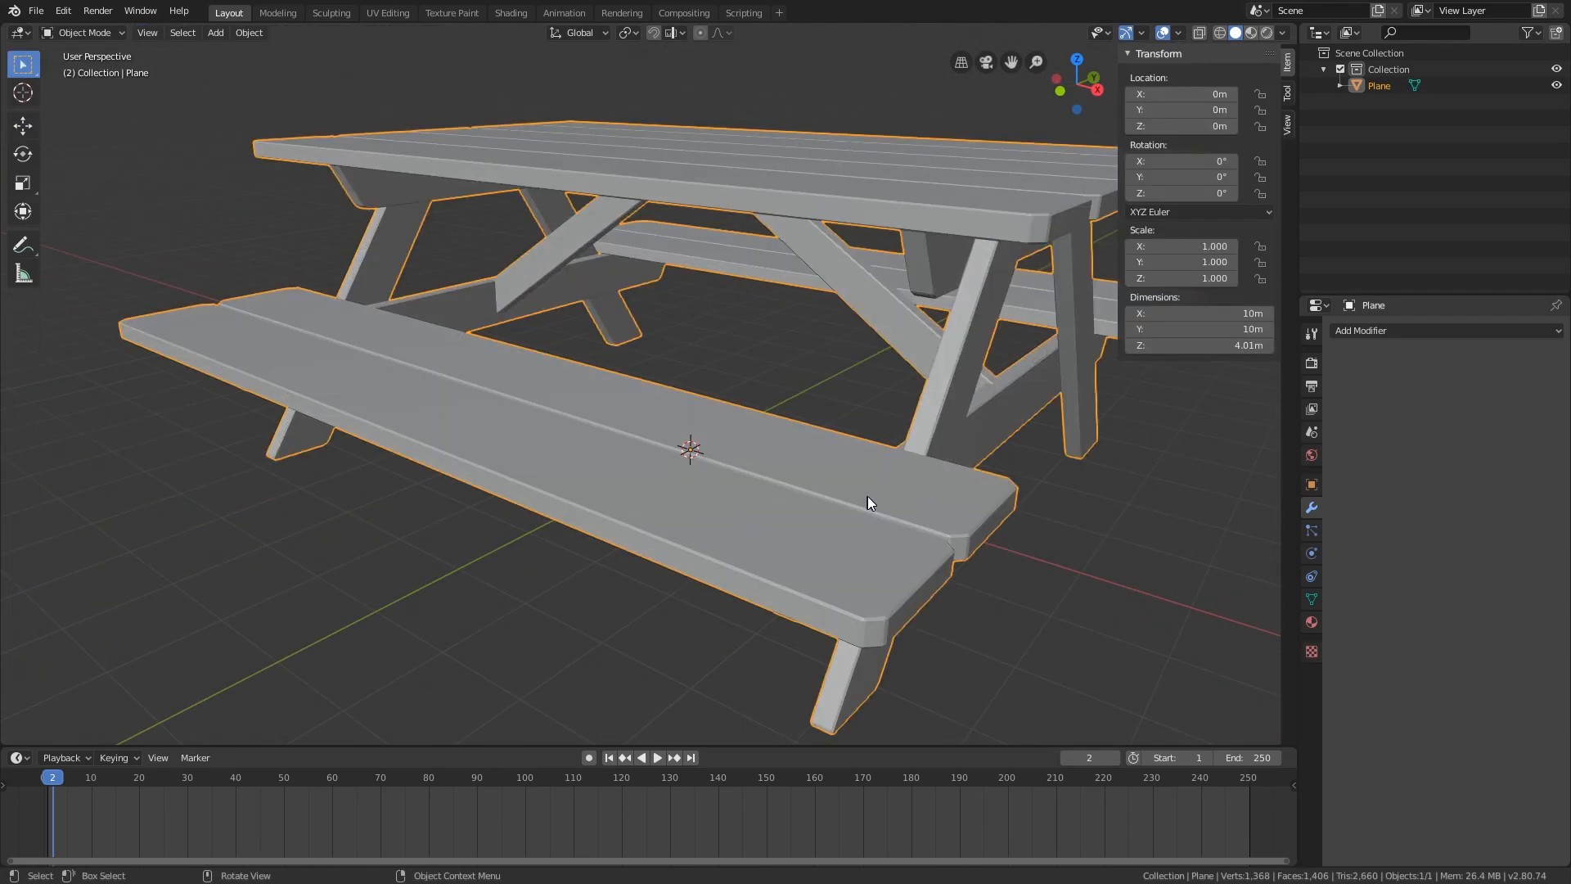
scroll(867, 496, down, 3)
scroll(875, 491, up, 1)
scroll(895, 483, down, 2)
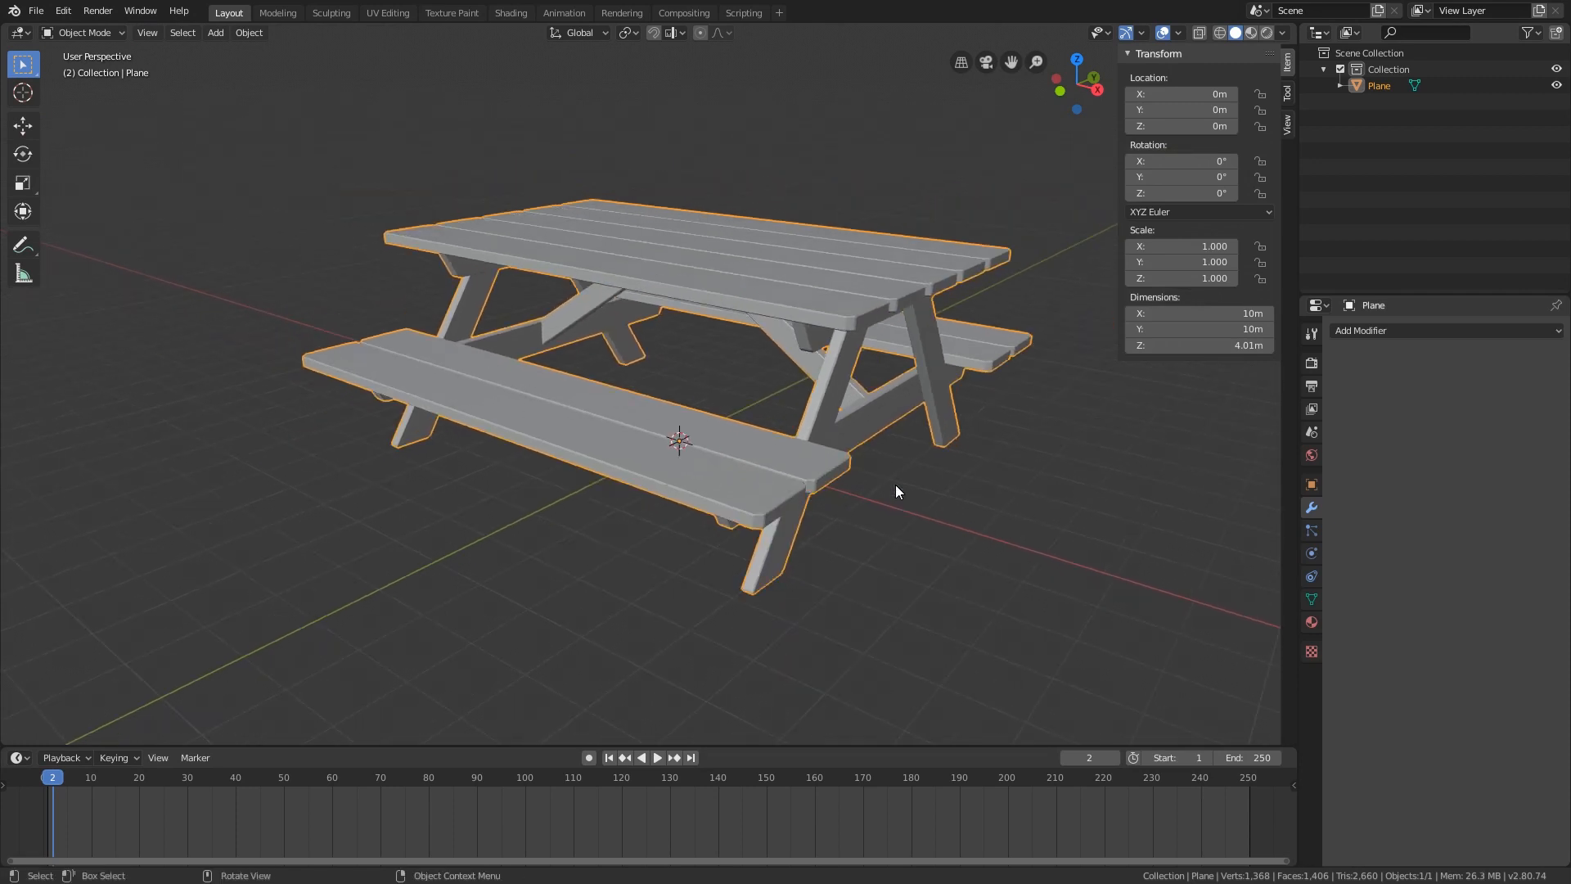
middle_drag(898, 488, 839, 481)
scroll(808, 499, down, 3)
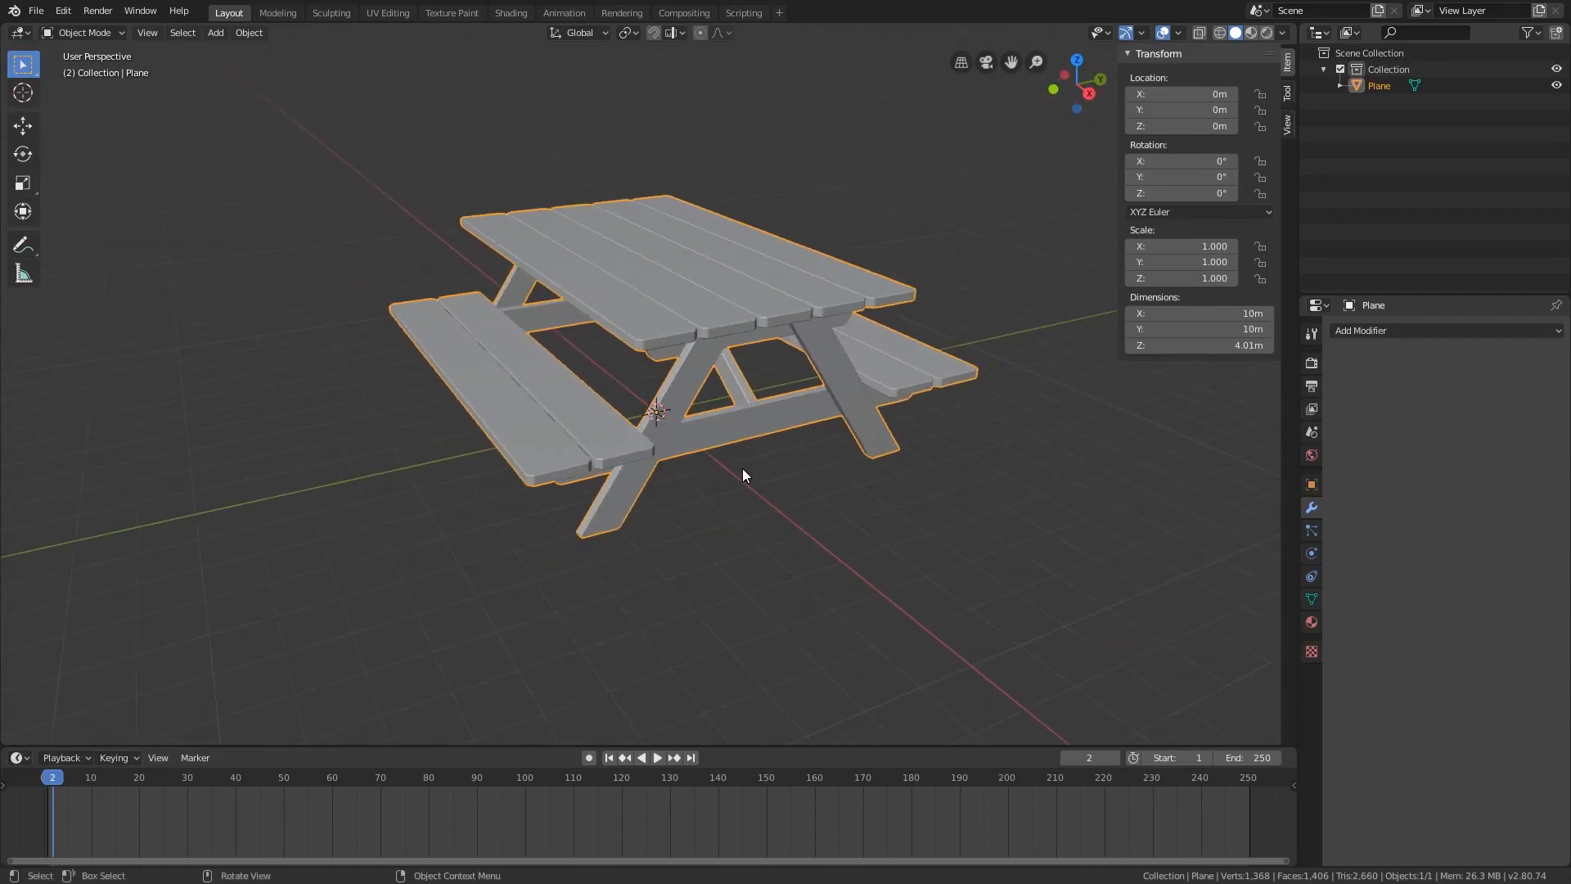
middle_drag(743, 450, 749, 490)
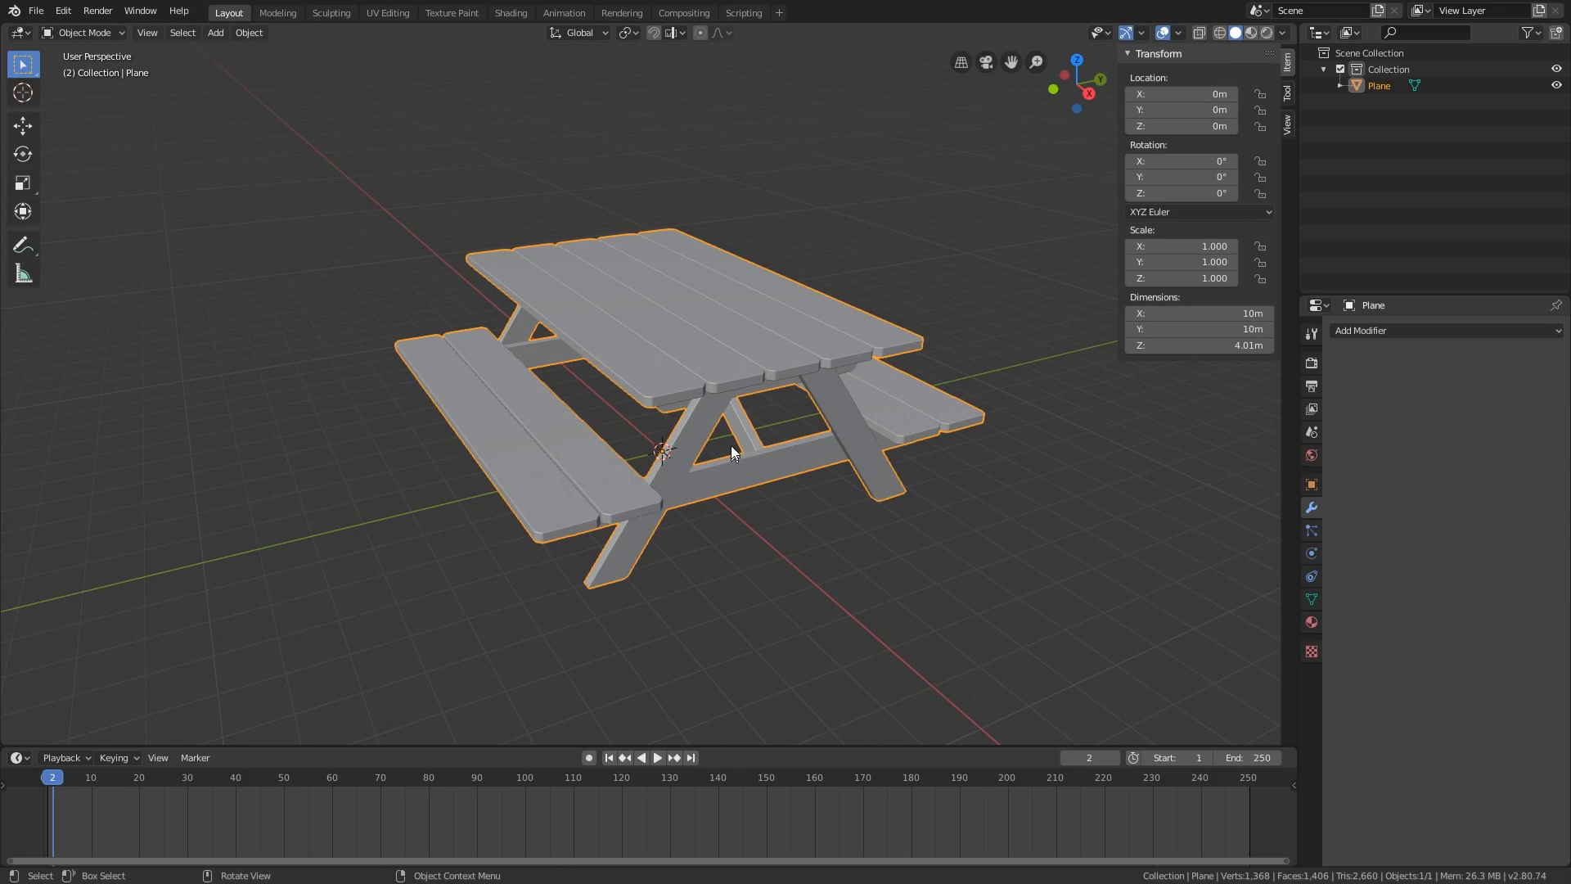
middle_drag(705, 448, 621, 540)
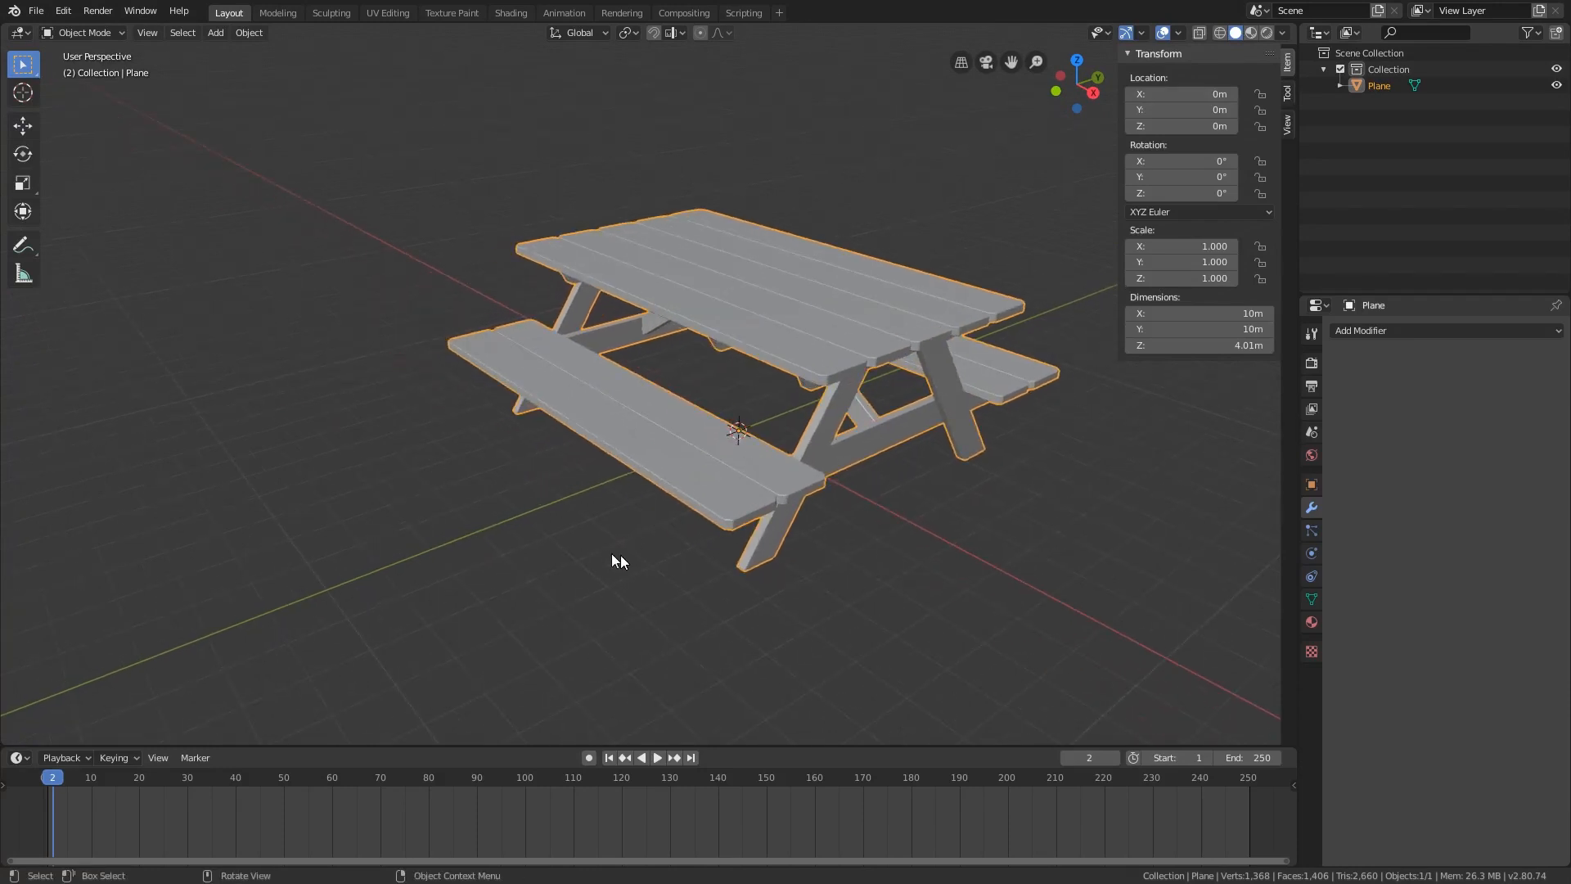
shift+middle_drag(856, 411, 712, 434)
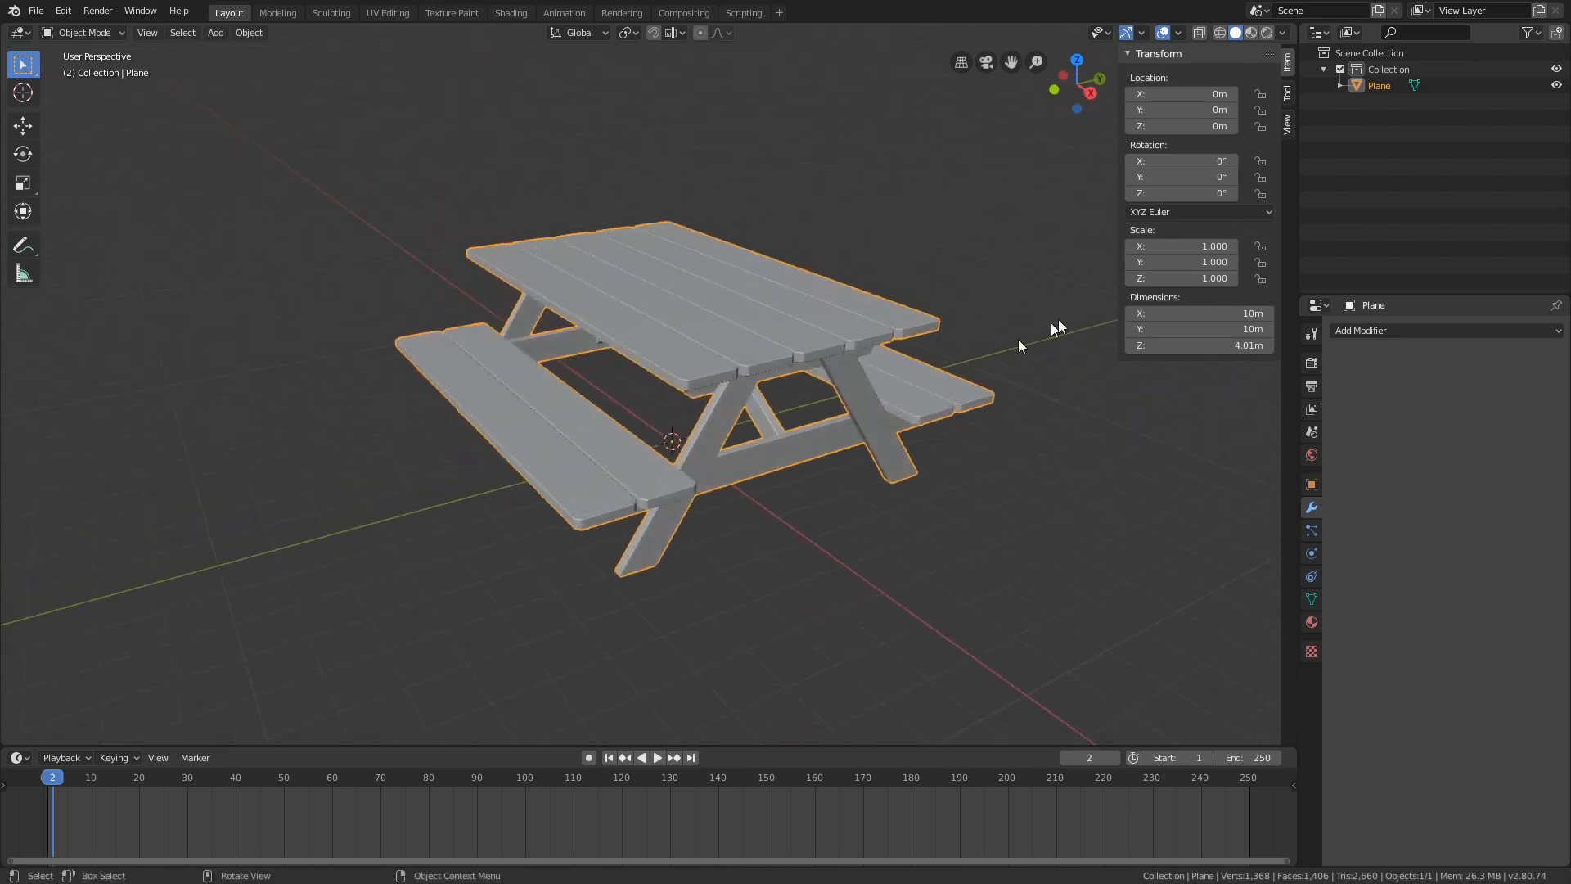
mouse_move(1170, 250)
mouse_down()
mouse_move(1129, 279)
mouse_move(1157, 278)
mouse_move(1105, 278)
mouse_move(1182, 279)
mouse_up()
key(Escape)
shift+scroll(712, 333, down, 2)
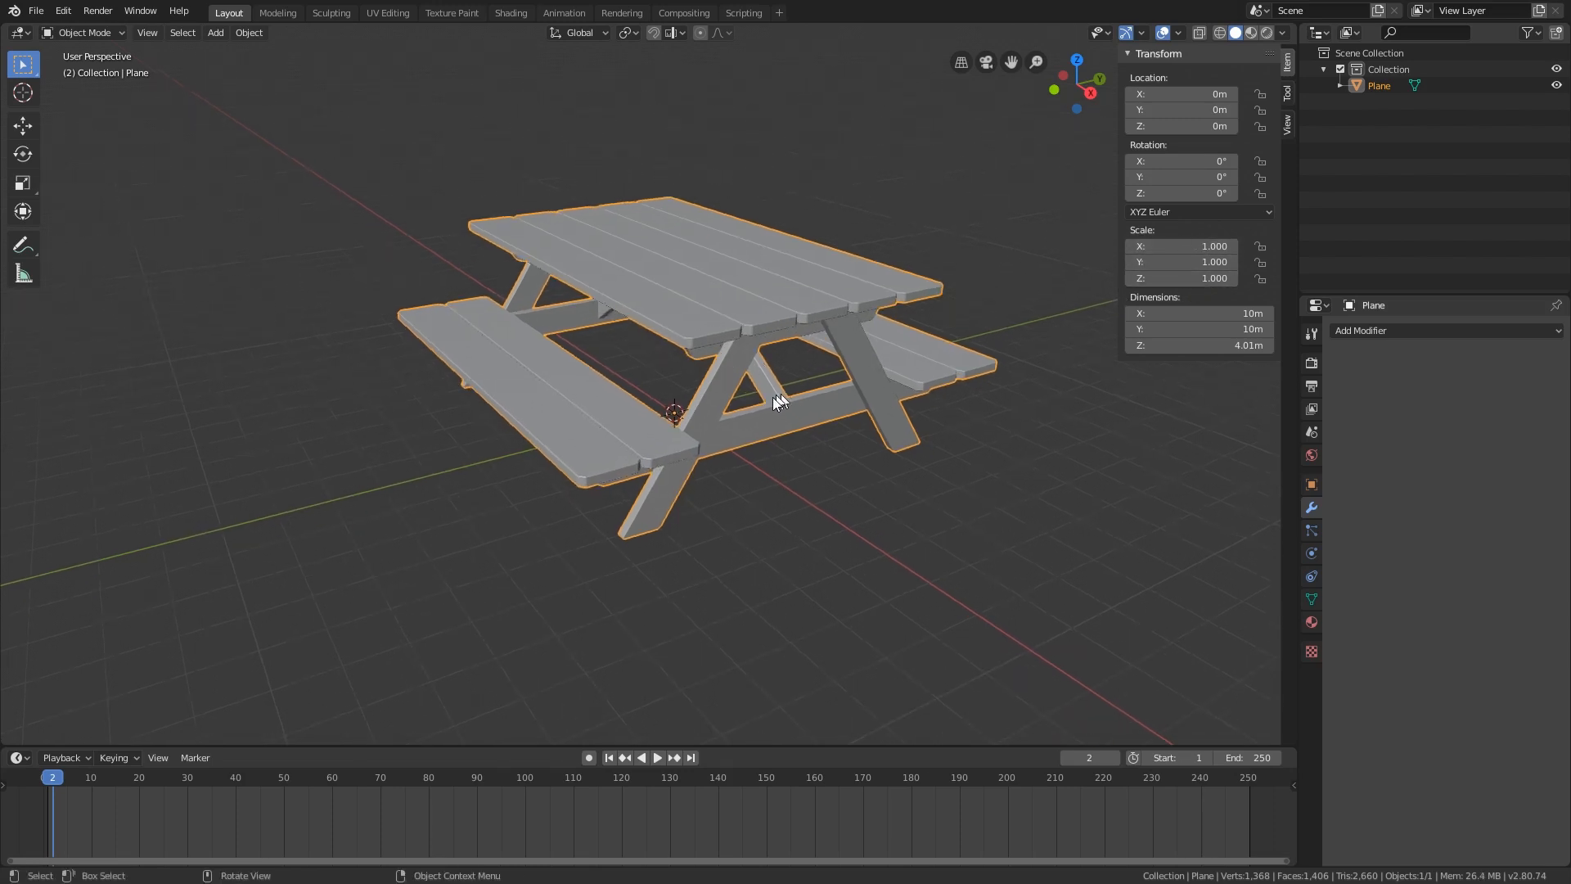
- Move the playhead to frame 72 and set the animation's end frame to 72
drag(371, 774, 130, 779)
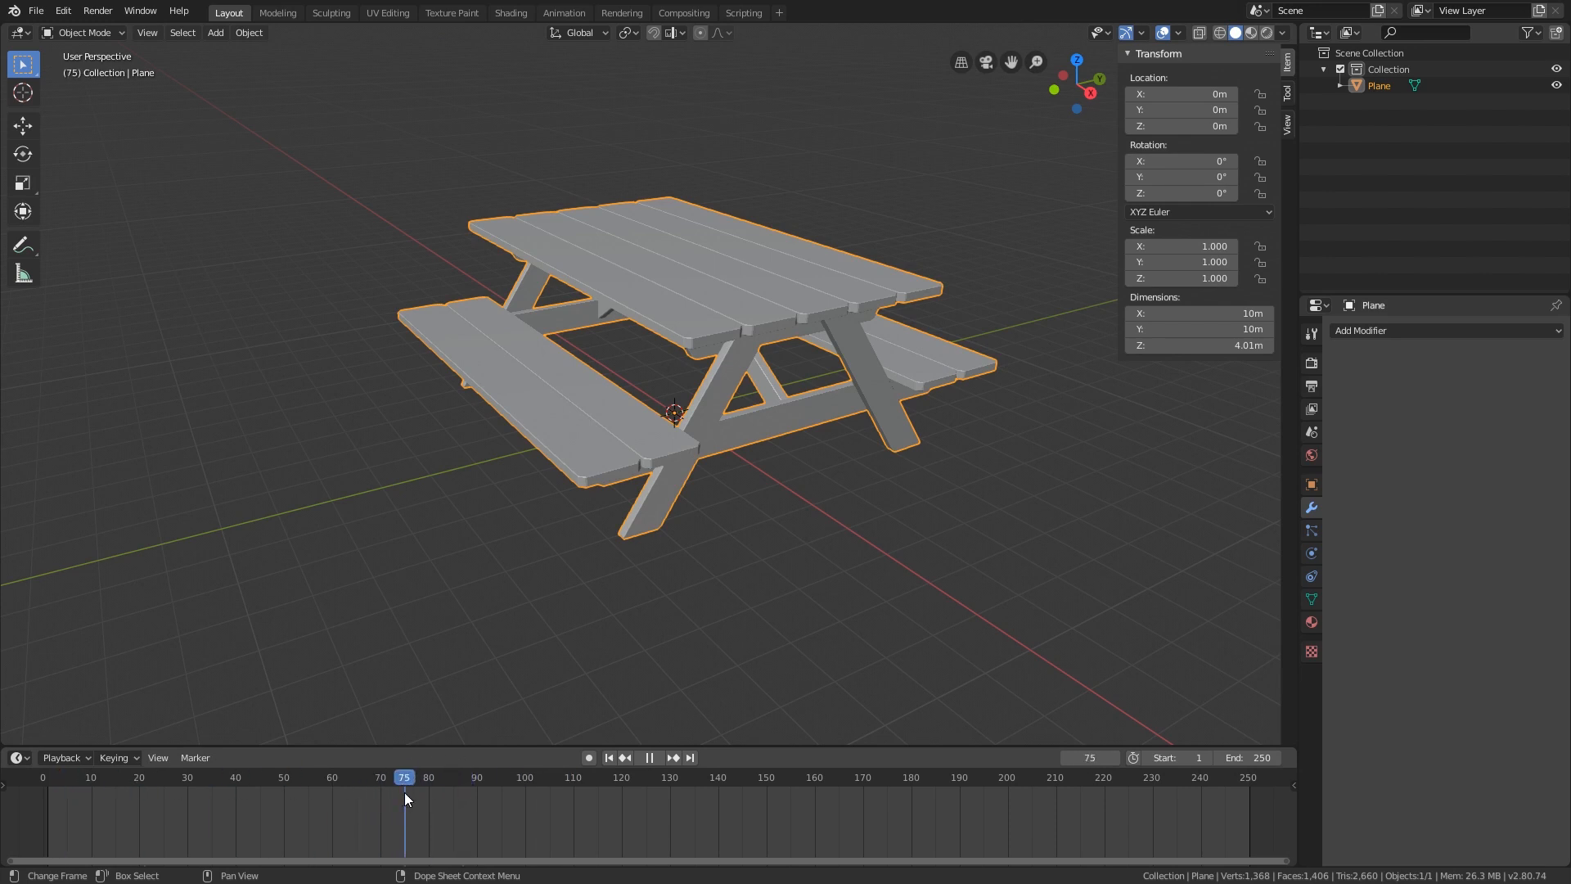
drag(404, 792, 393, 792)
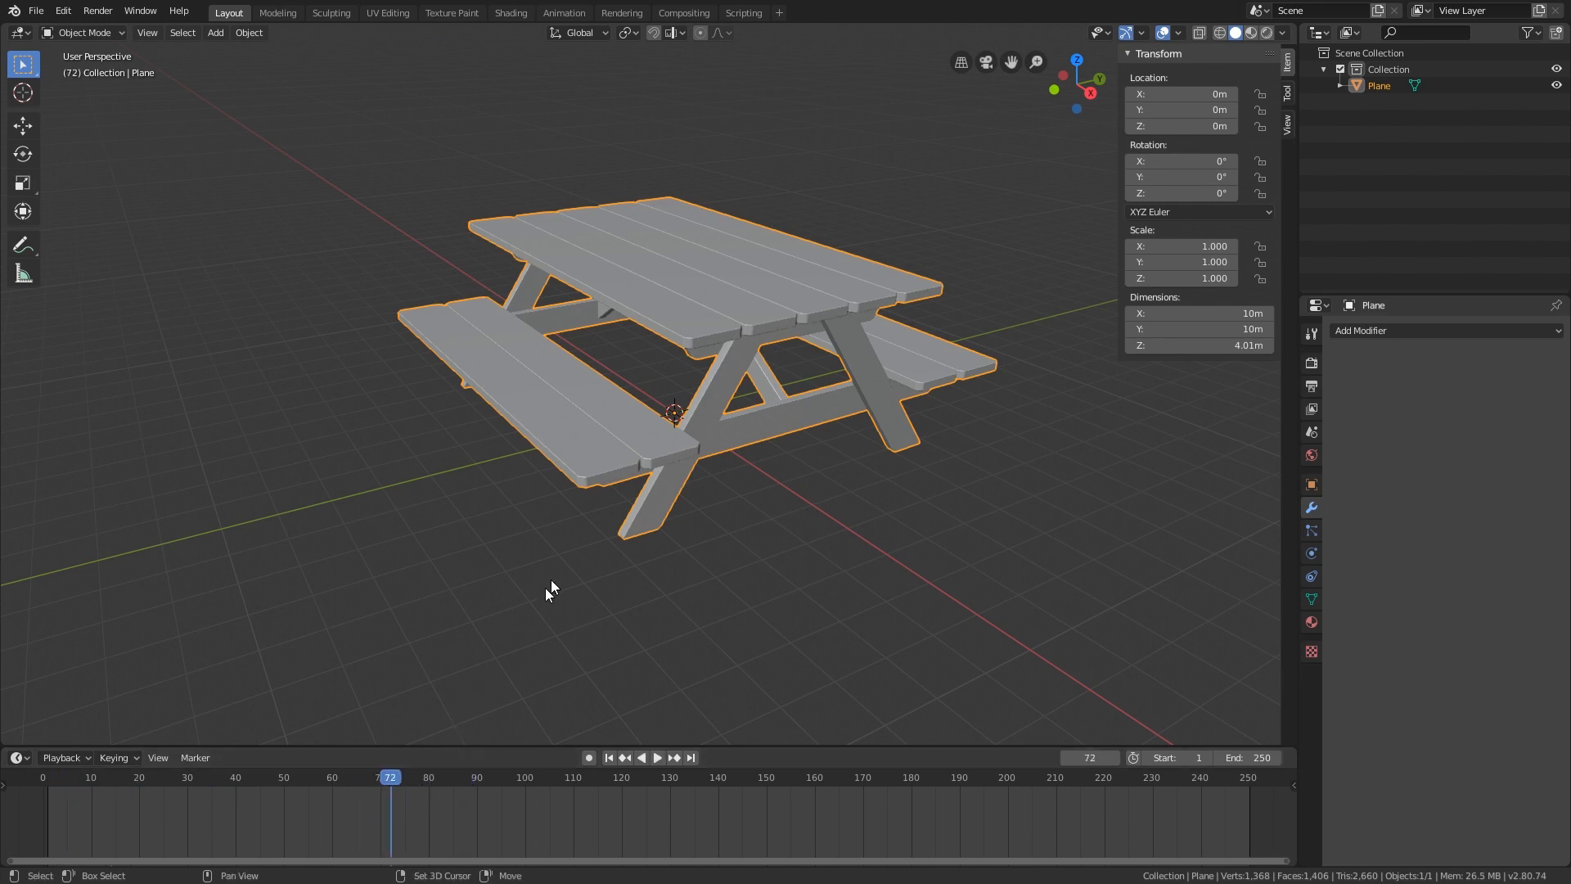
shift+middle_drag(552, 581, 628, 552)
shift+middle_drag(832, 551, 798, 599)
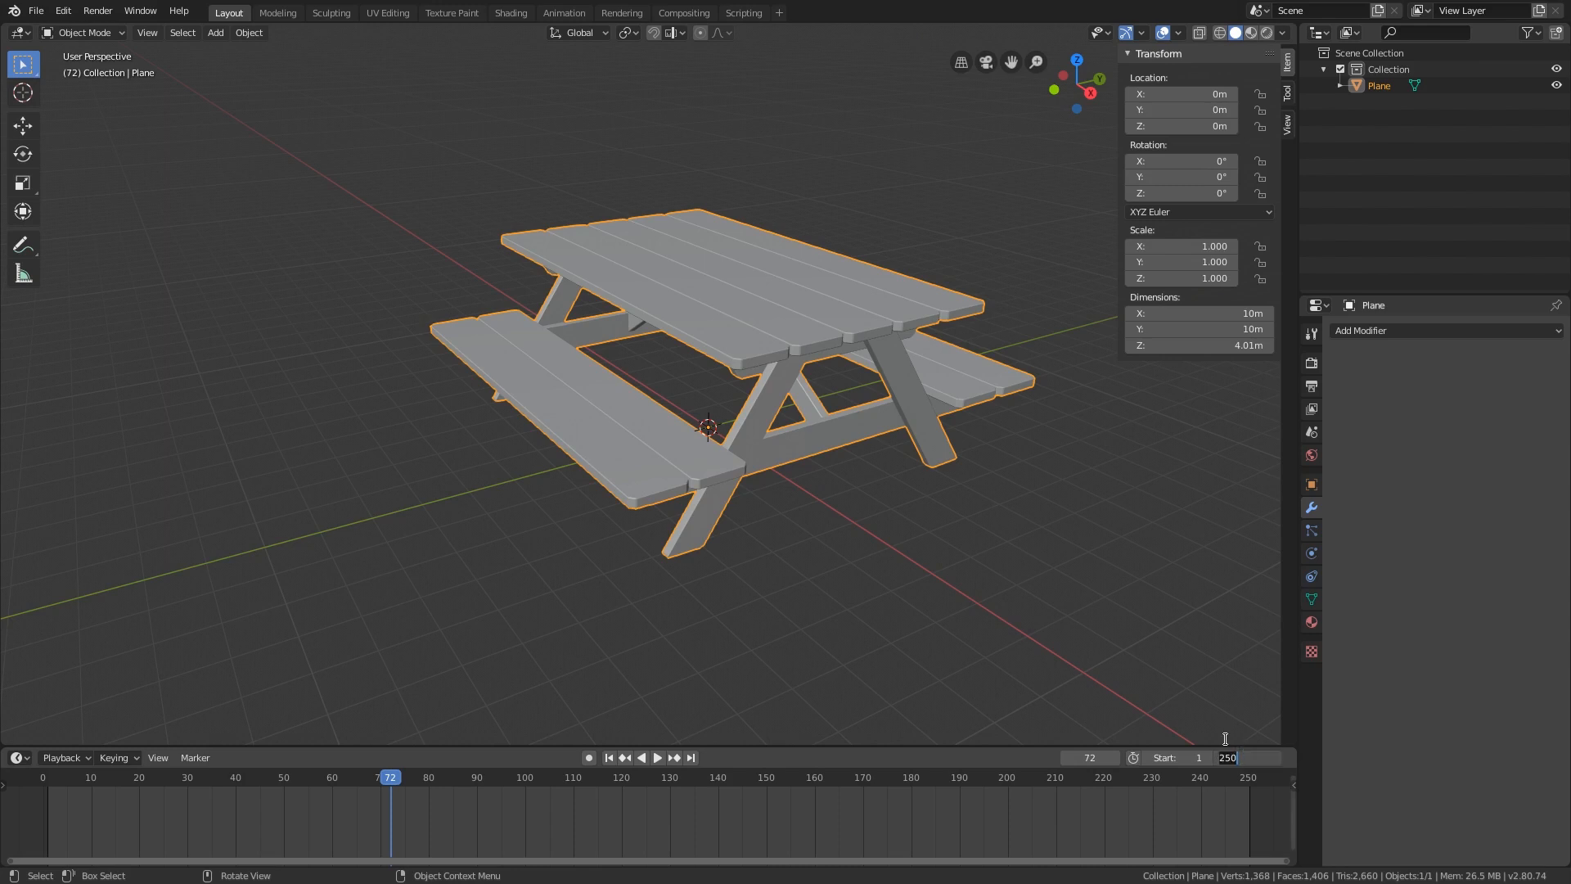
text(2)
key(Return)
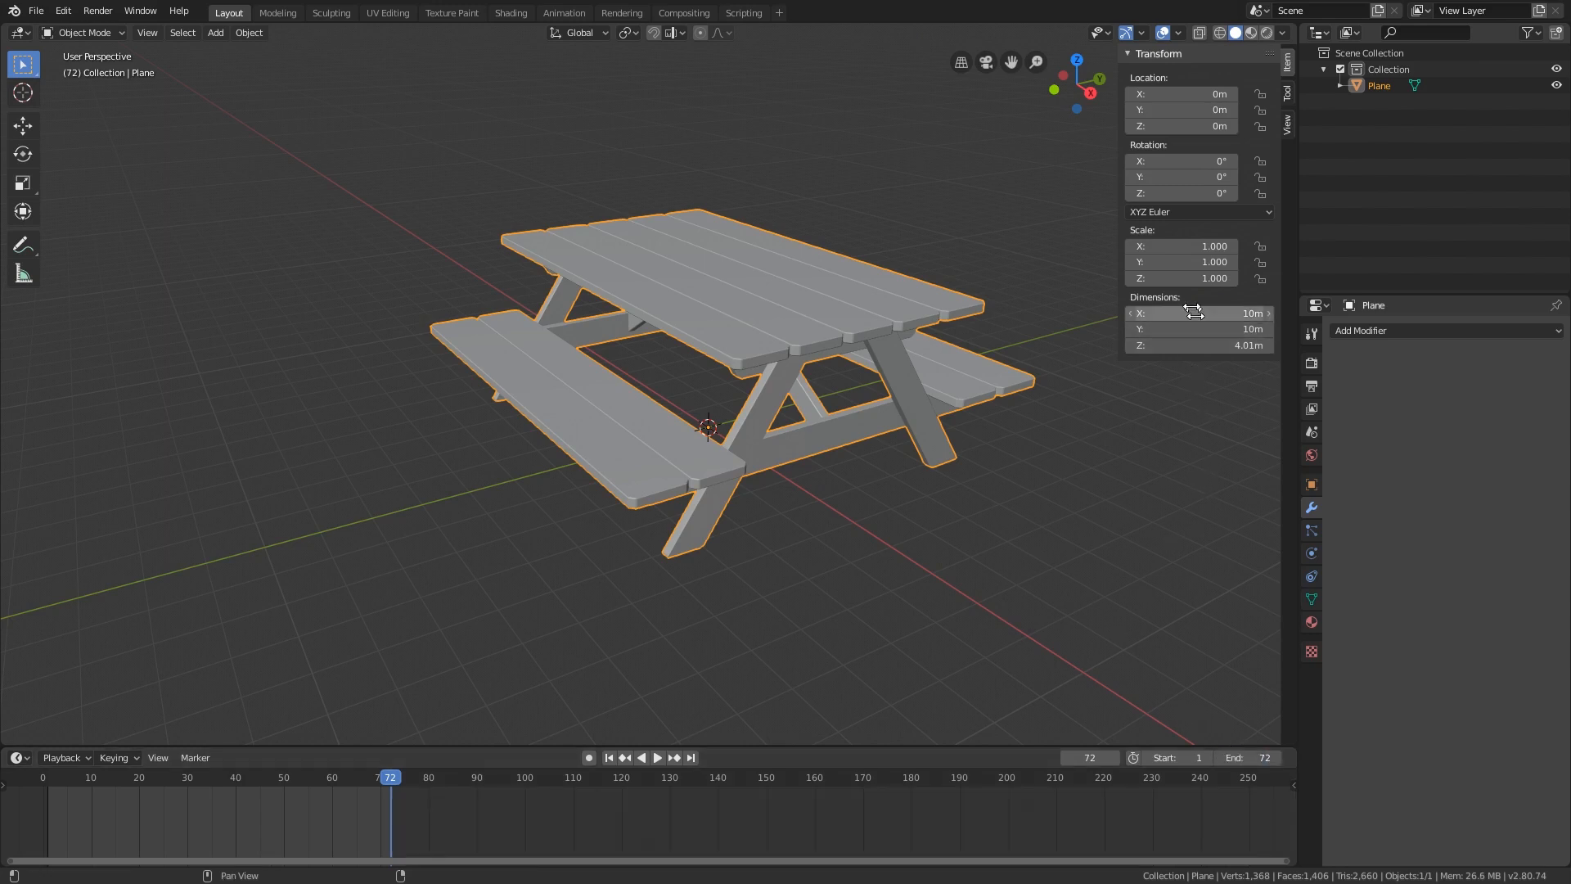
- Keyframe the table's scale of 1.000 on all axes at frame 72
right_click(1180, 246)
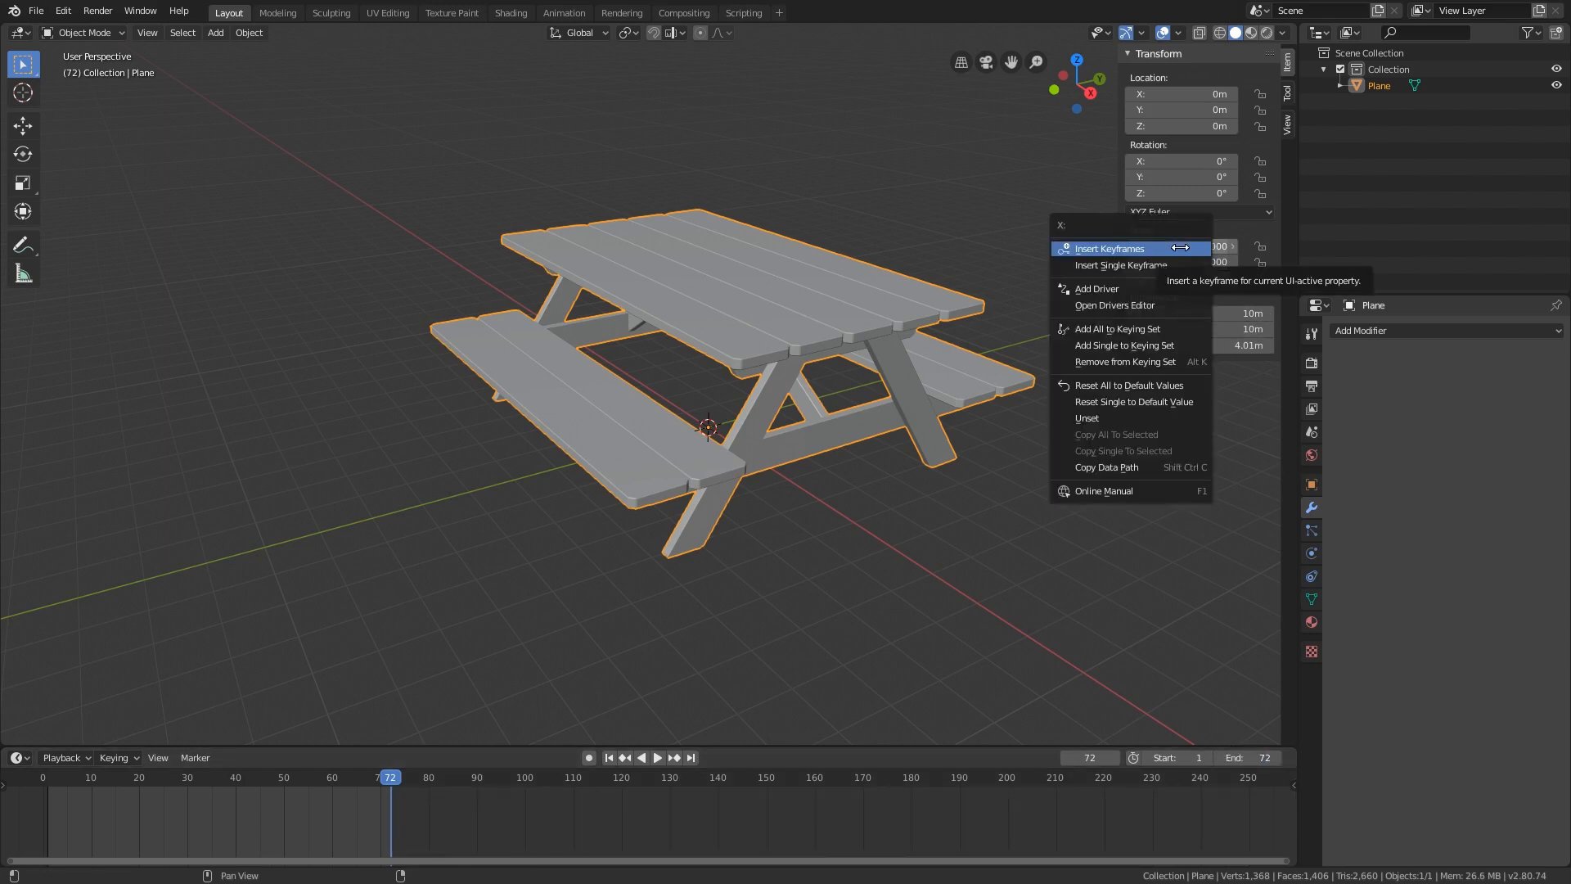
click(1180, 248)
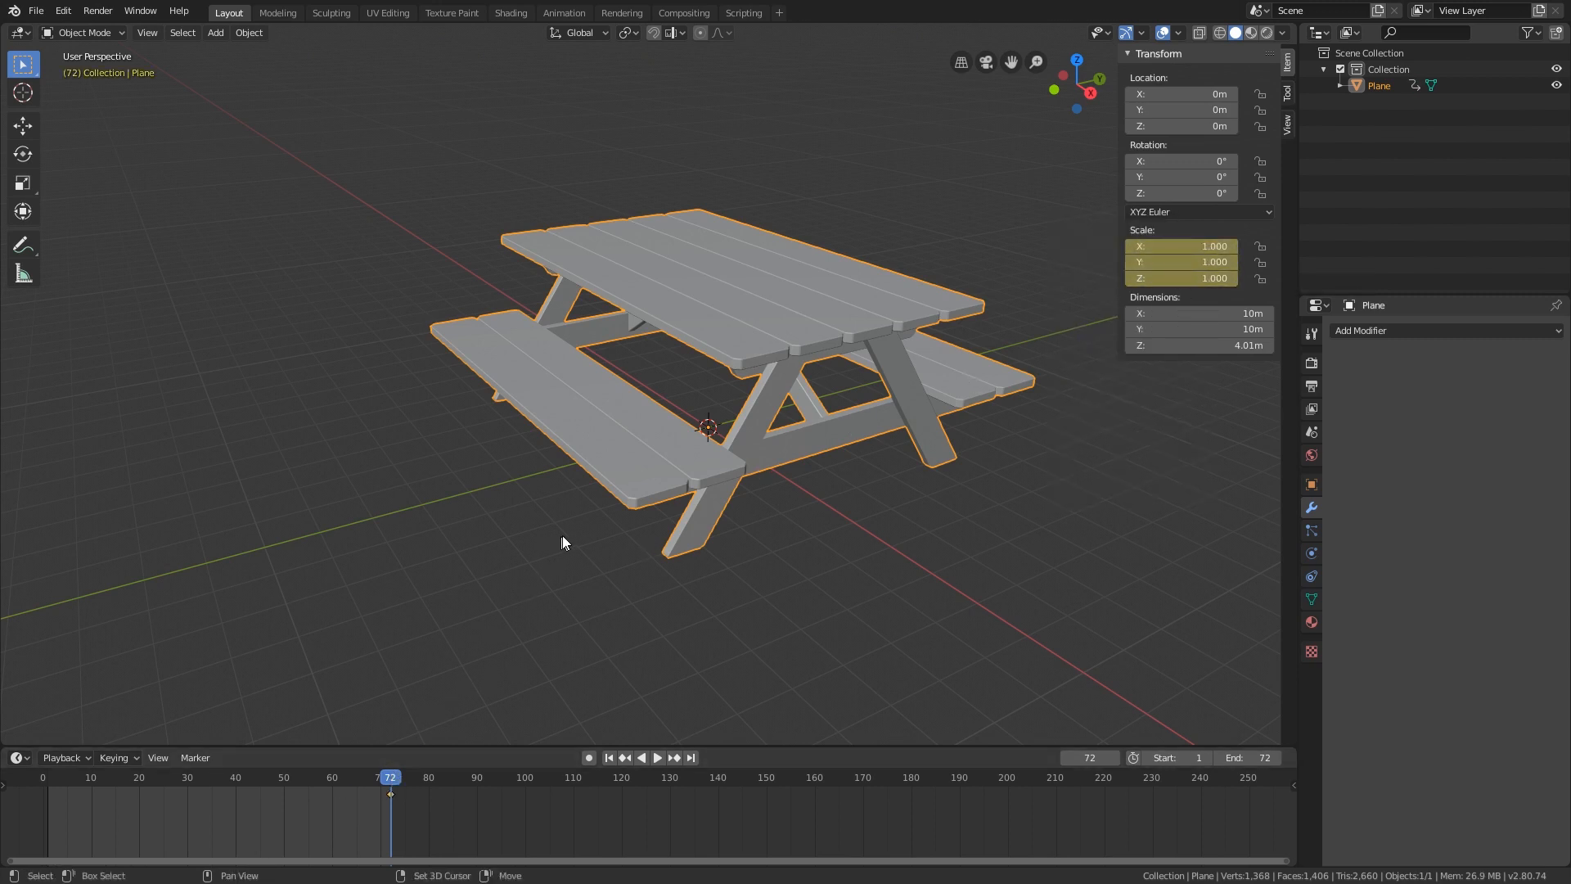
- Return the playhead to frame 1, set the table's X, Y and Z scale to 0, and keyframe it
shift+middle_drag(596, 533, 691, 526)
scroll(478, 795, down, 1)
middle_drag(479, 796, 926, 813)
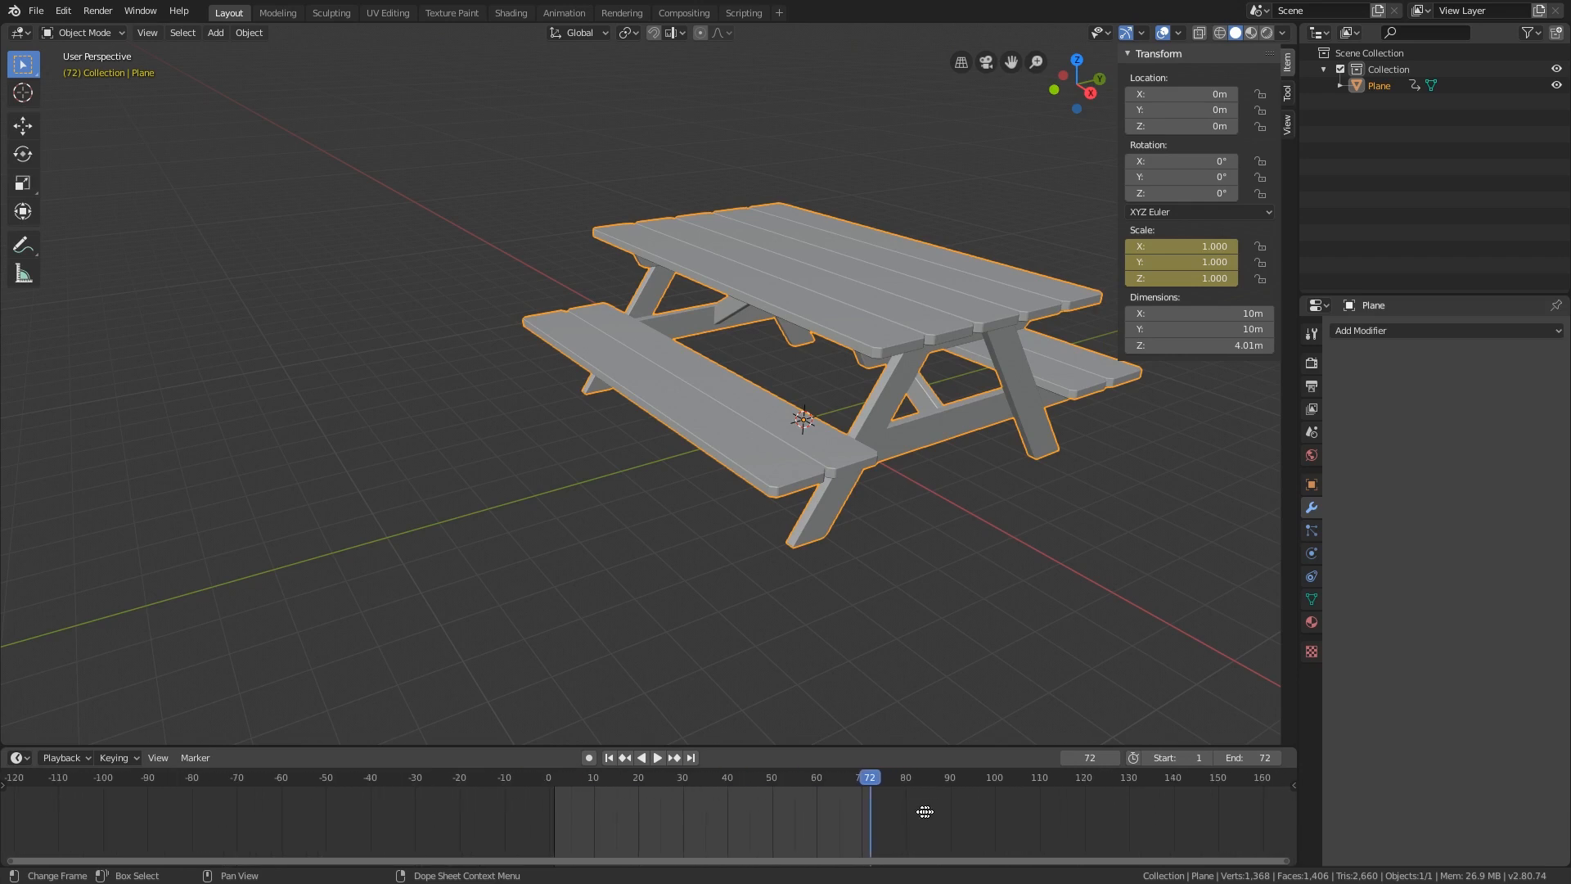
scroll(794, 809, up, 8)
middle_drag(761, 806, 726, 784)
scroll(726, 784, down, 1)
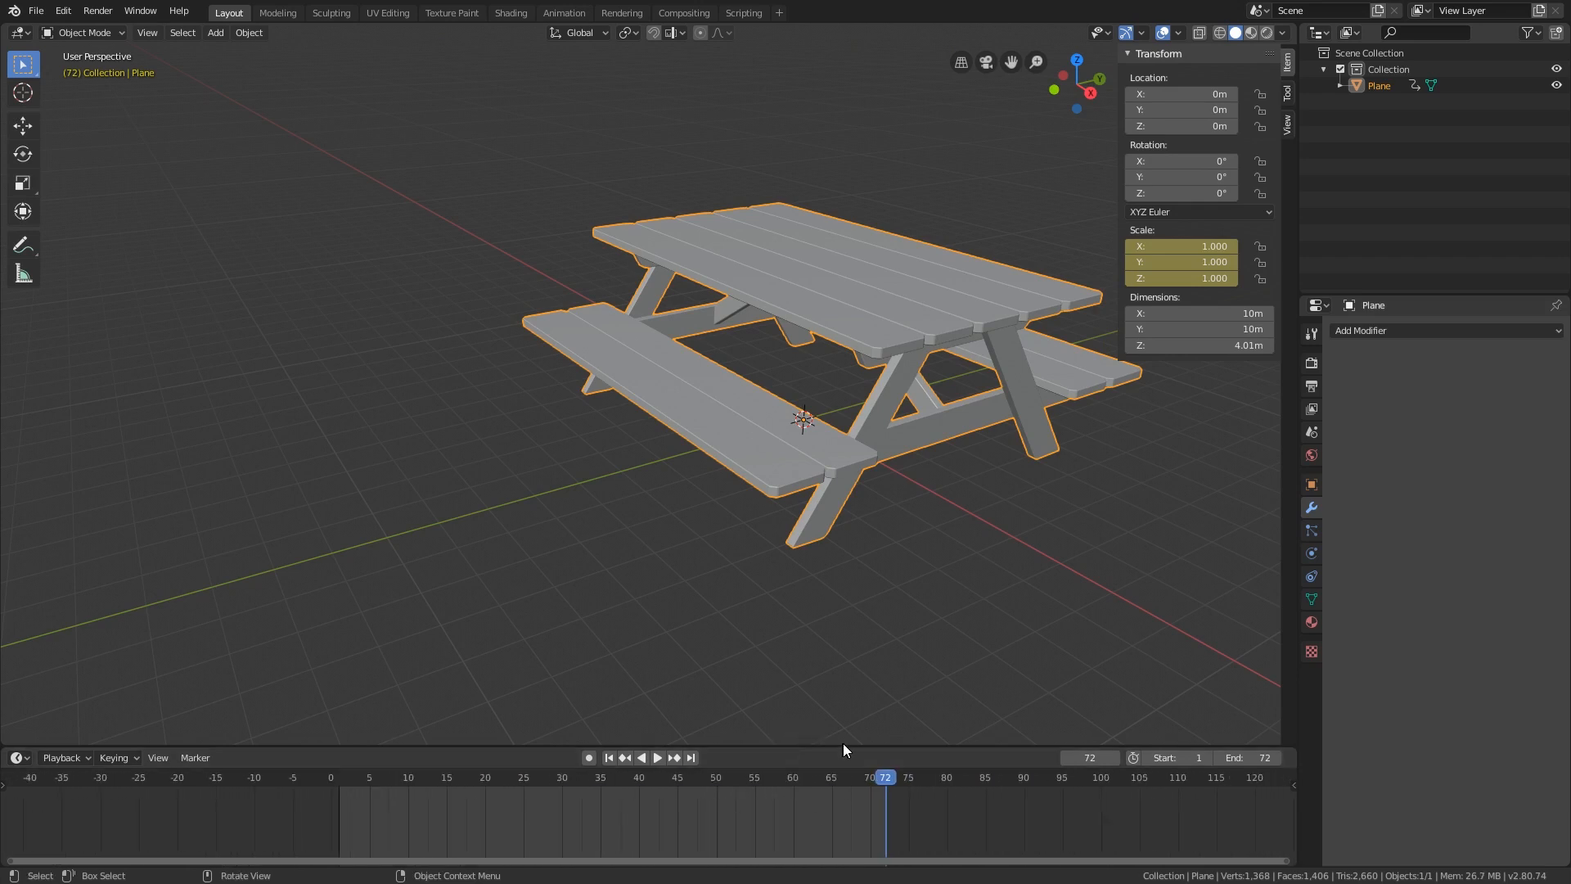
drag(886, 779, 683, 798)
scroll(881, 811, down, 1)
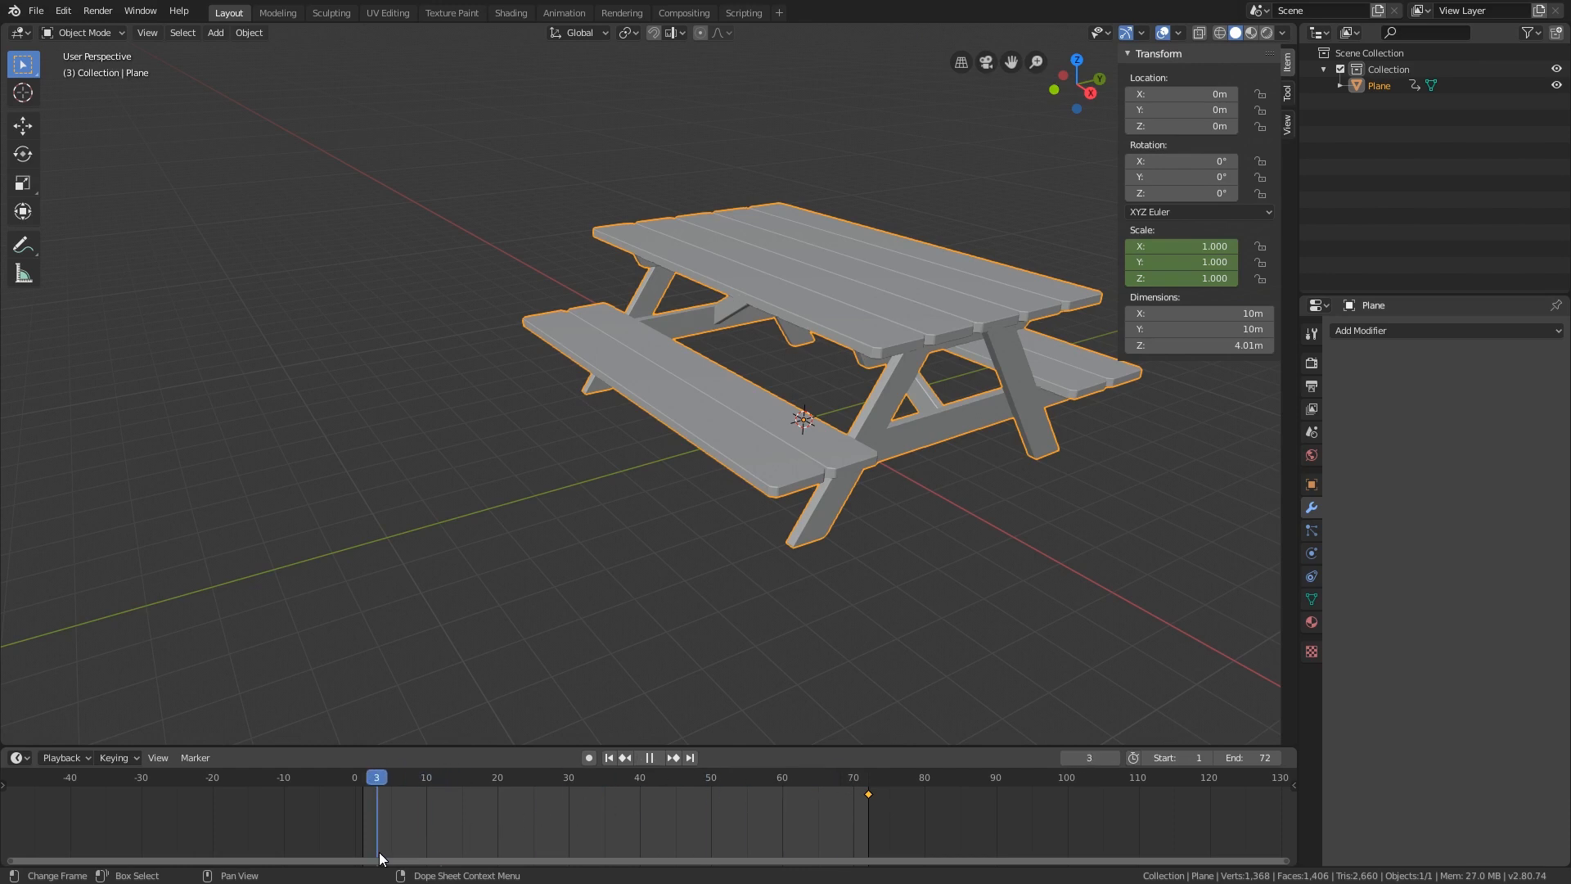
drag(380, 852, 366, 852)
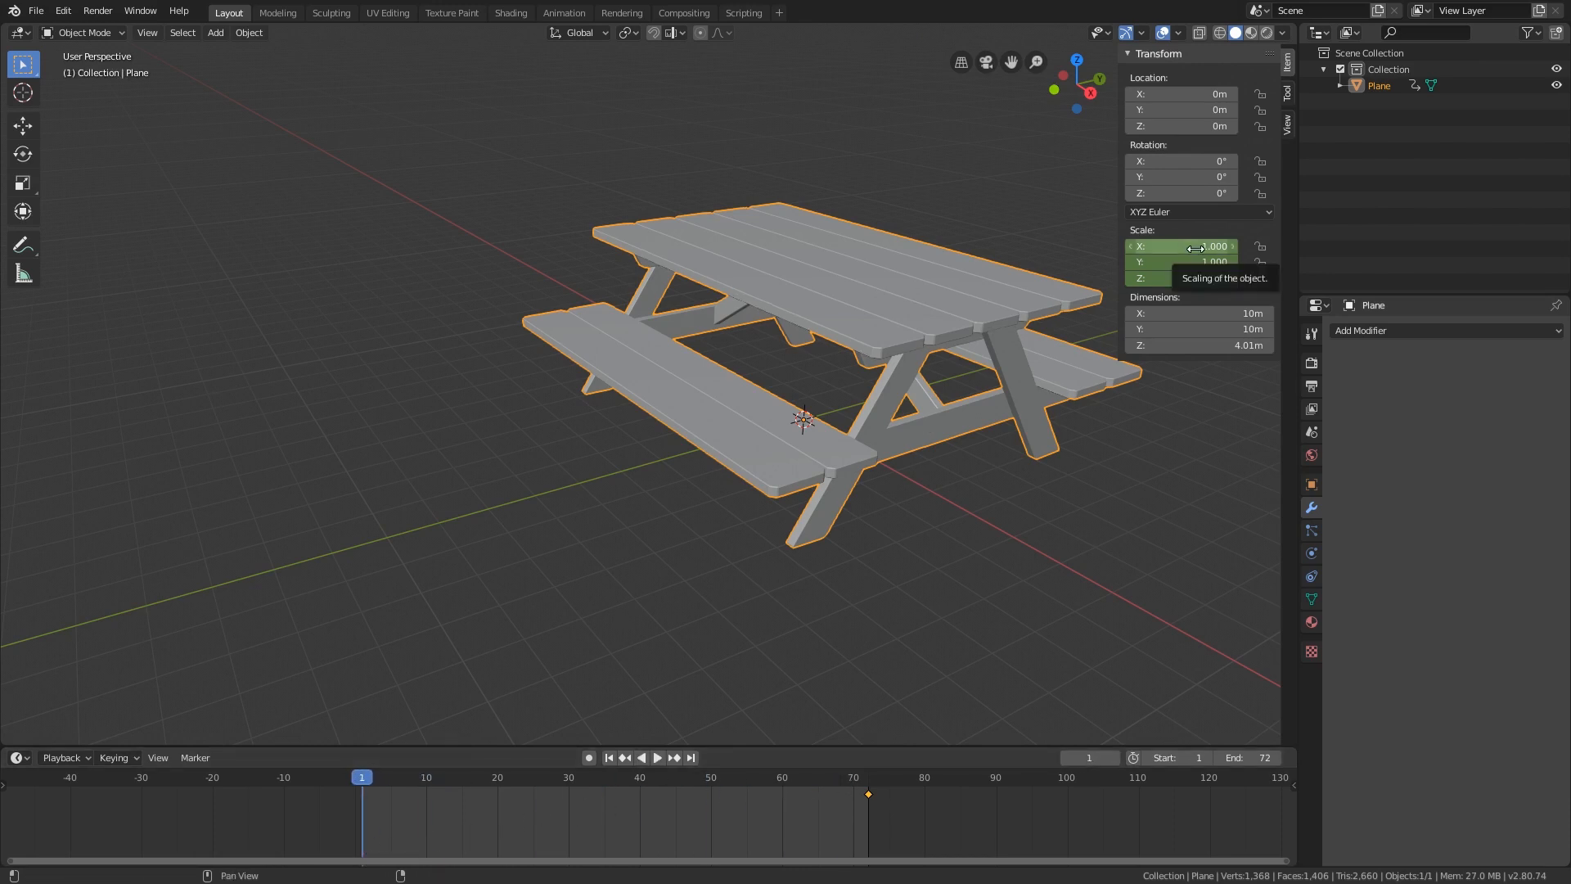
drag(1196, 249, 1195, 279)
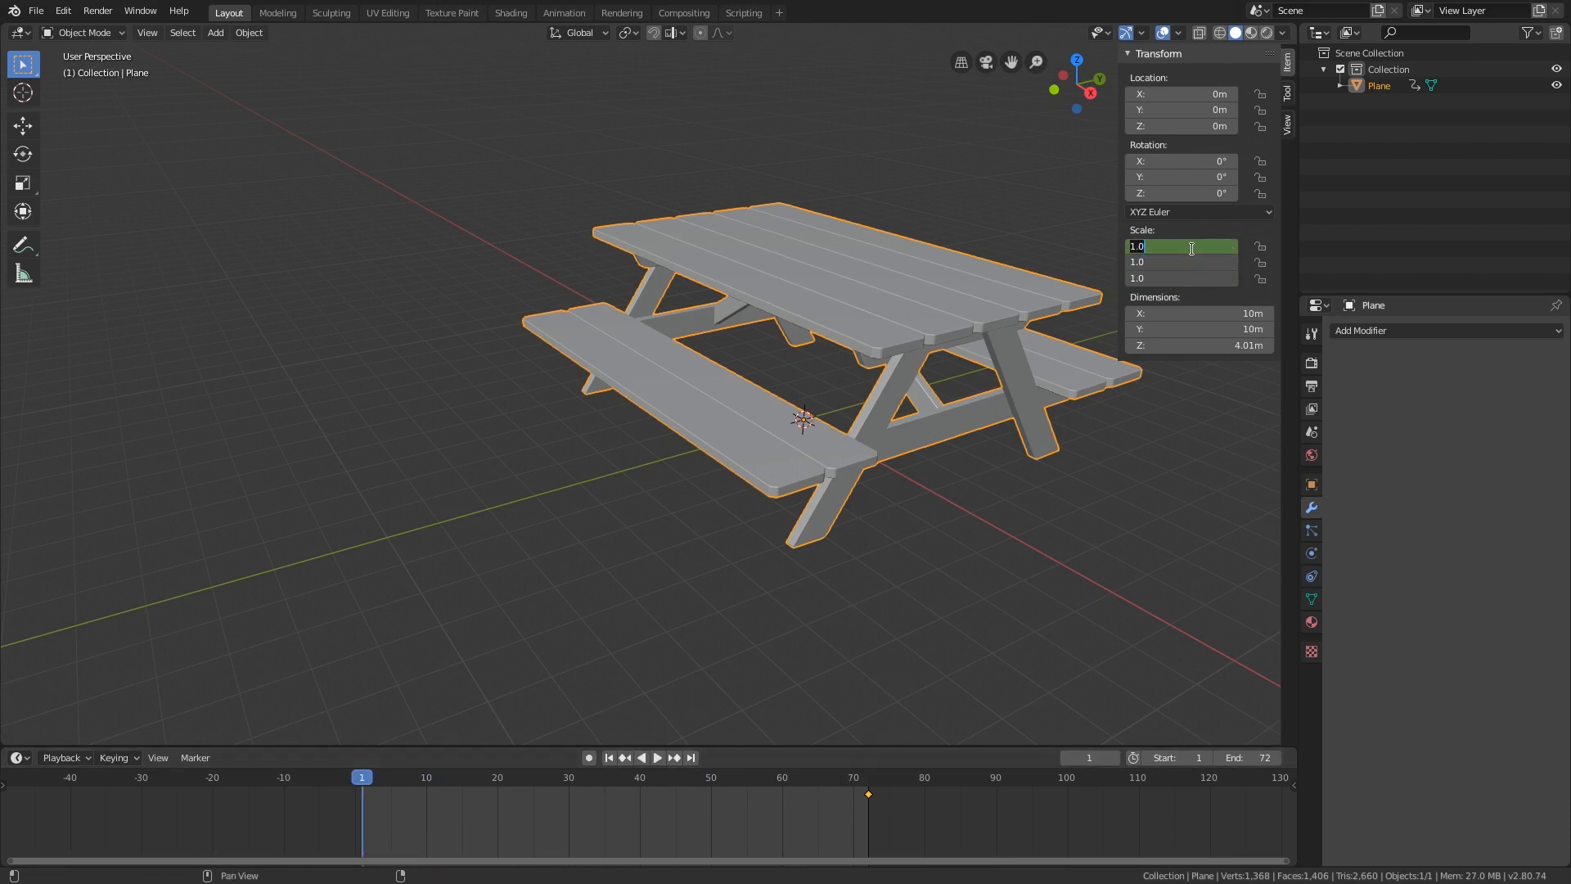
text(0)
key(Return)
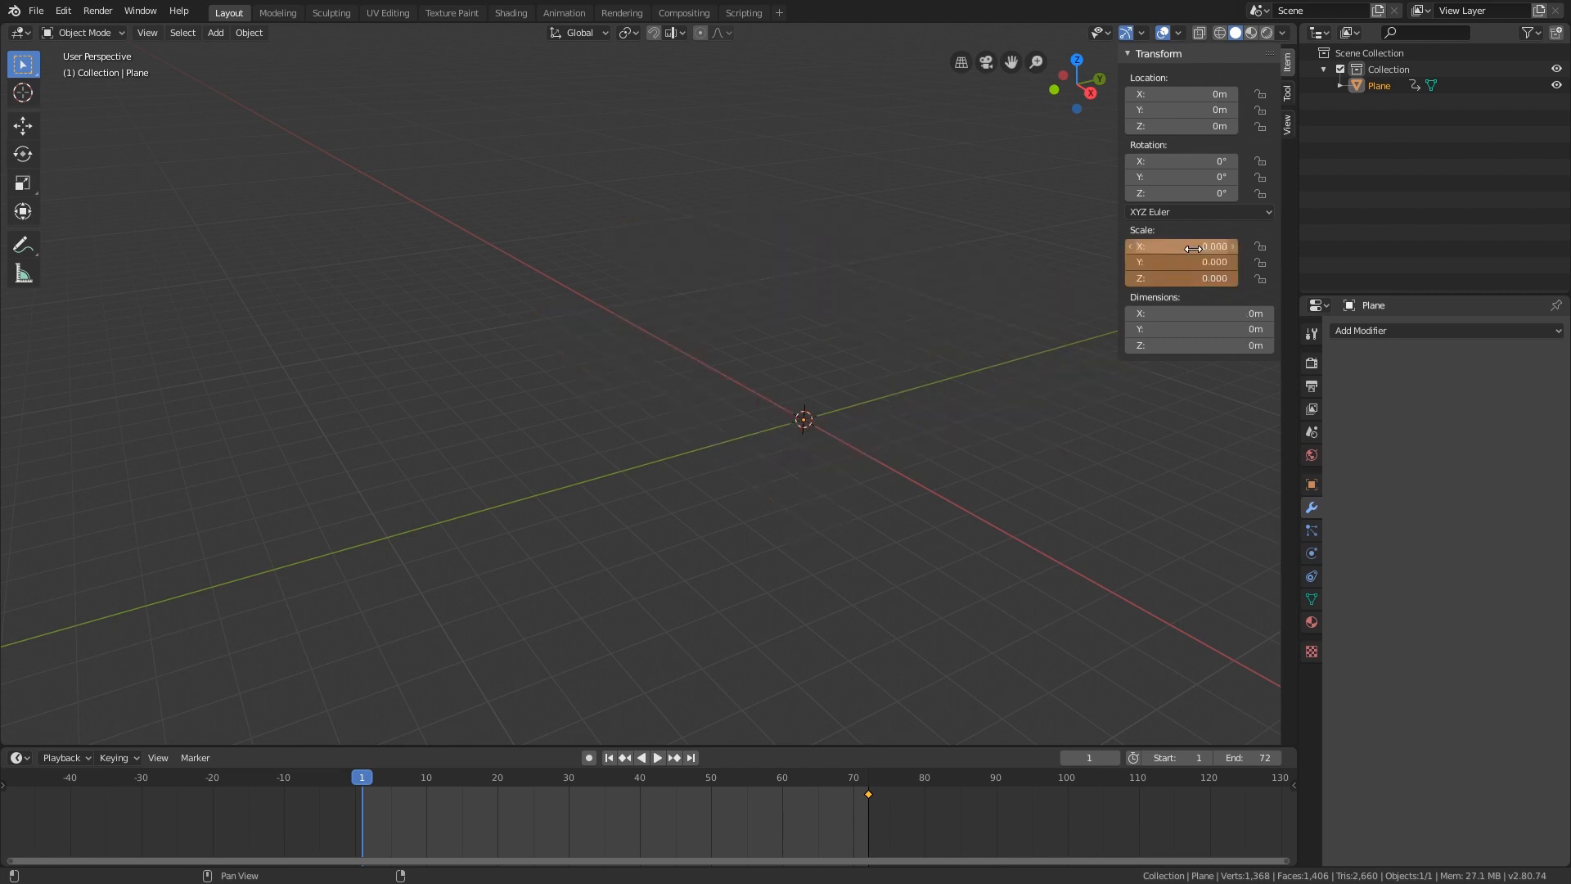
right_click(1194, 247)
click(1194, 249)
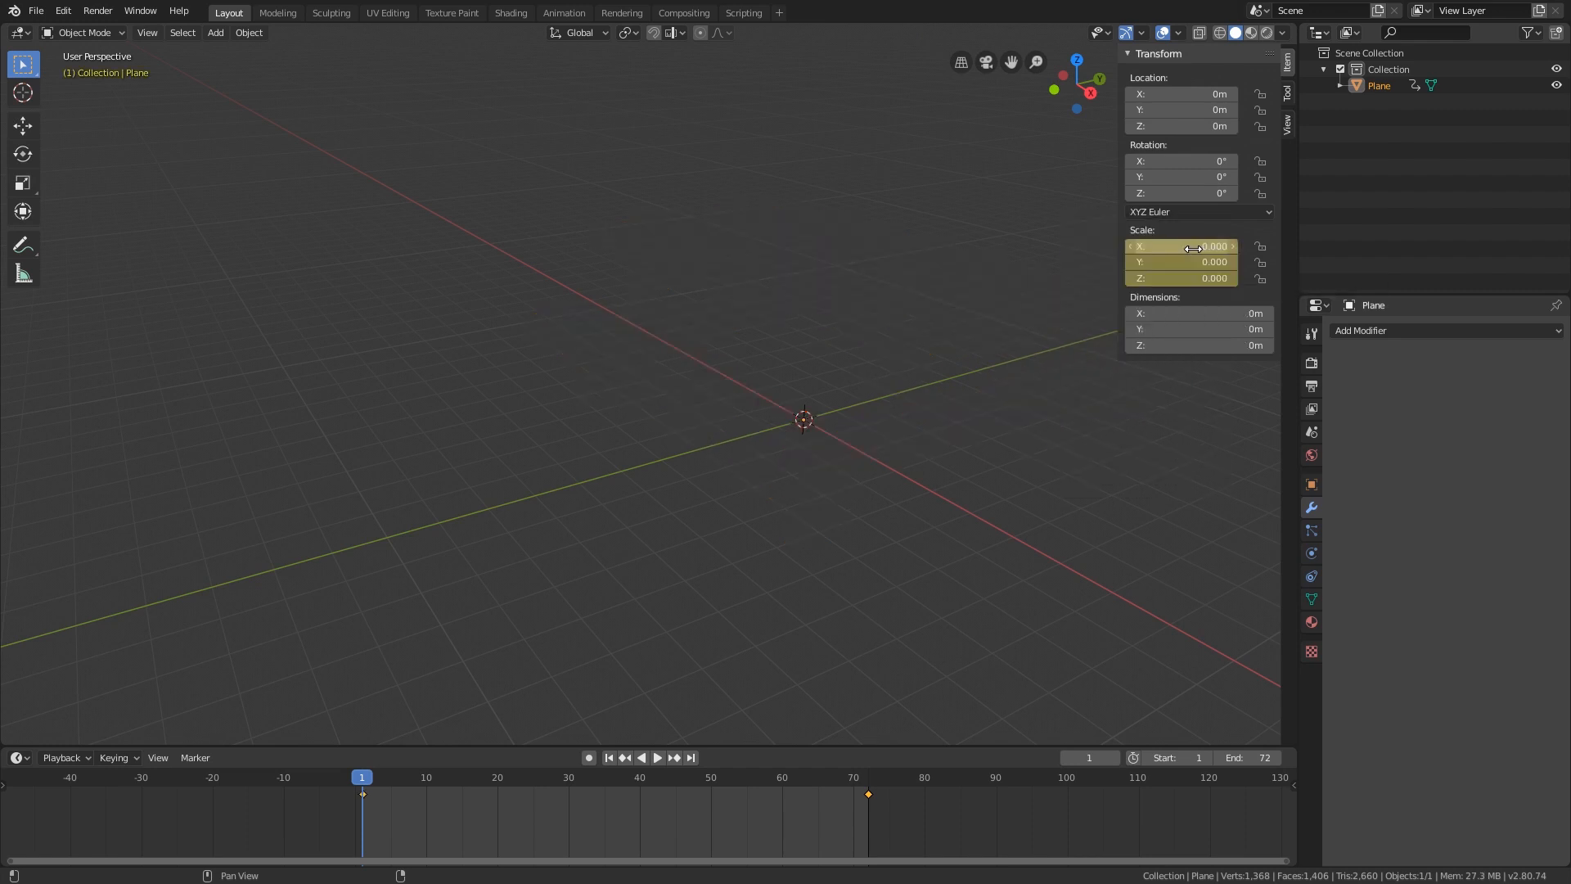
- Scrub through and play back the table's growth animation between its two scale keyframes
drag(368, 786, 710, 774)
key(space)
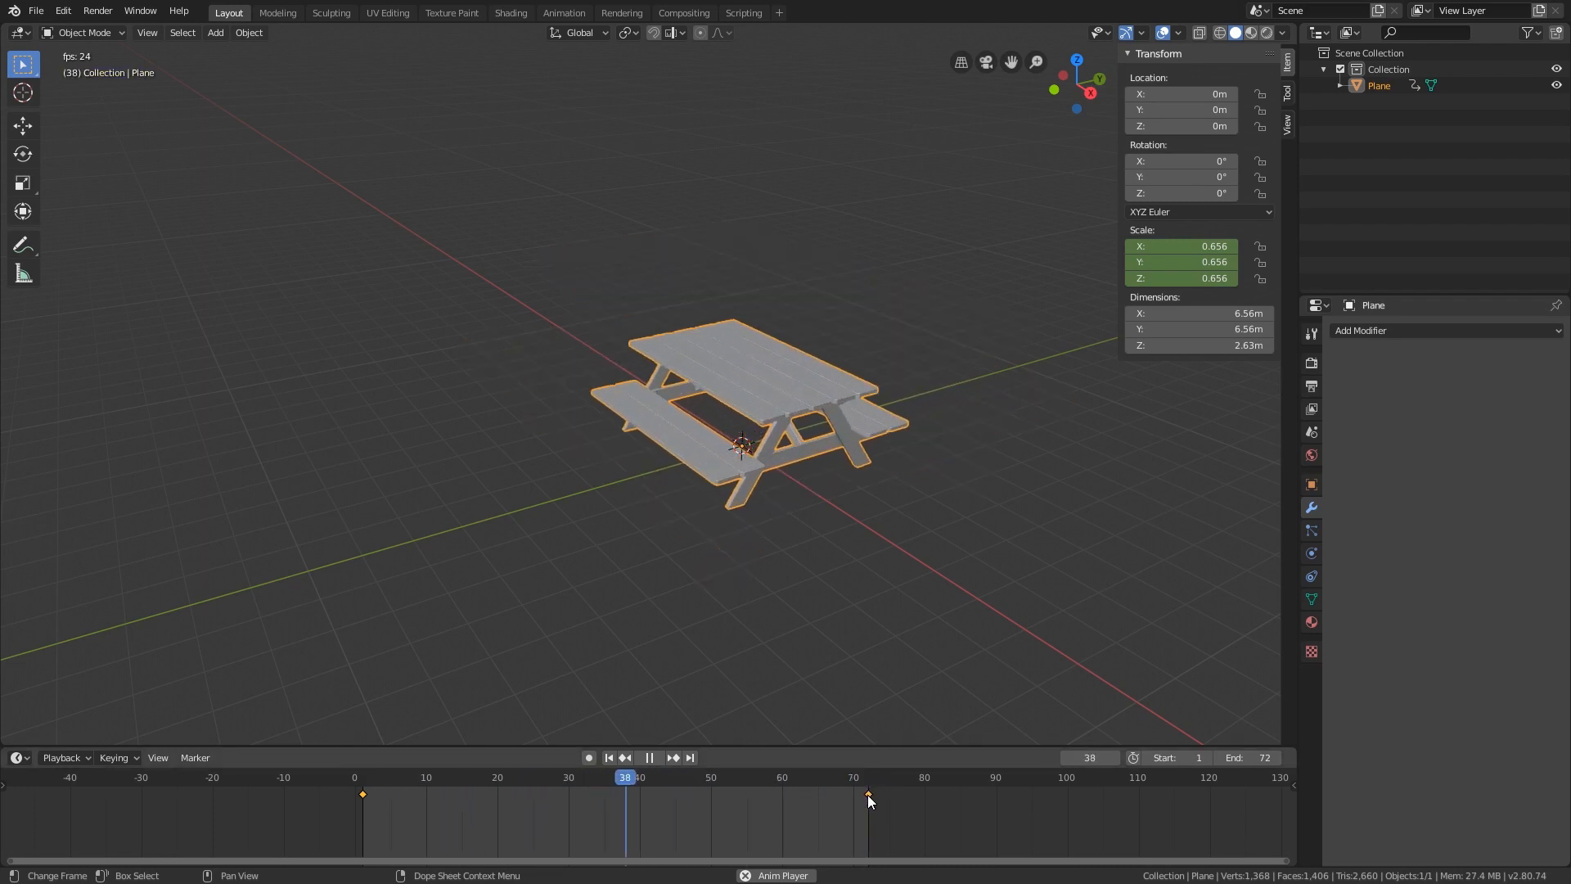
key(space)
key(space)
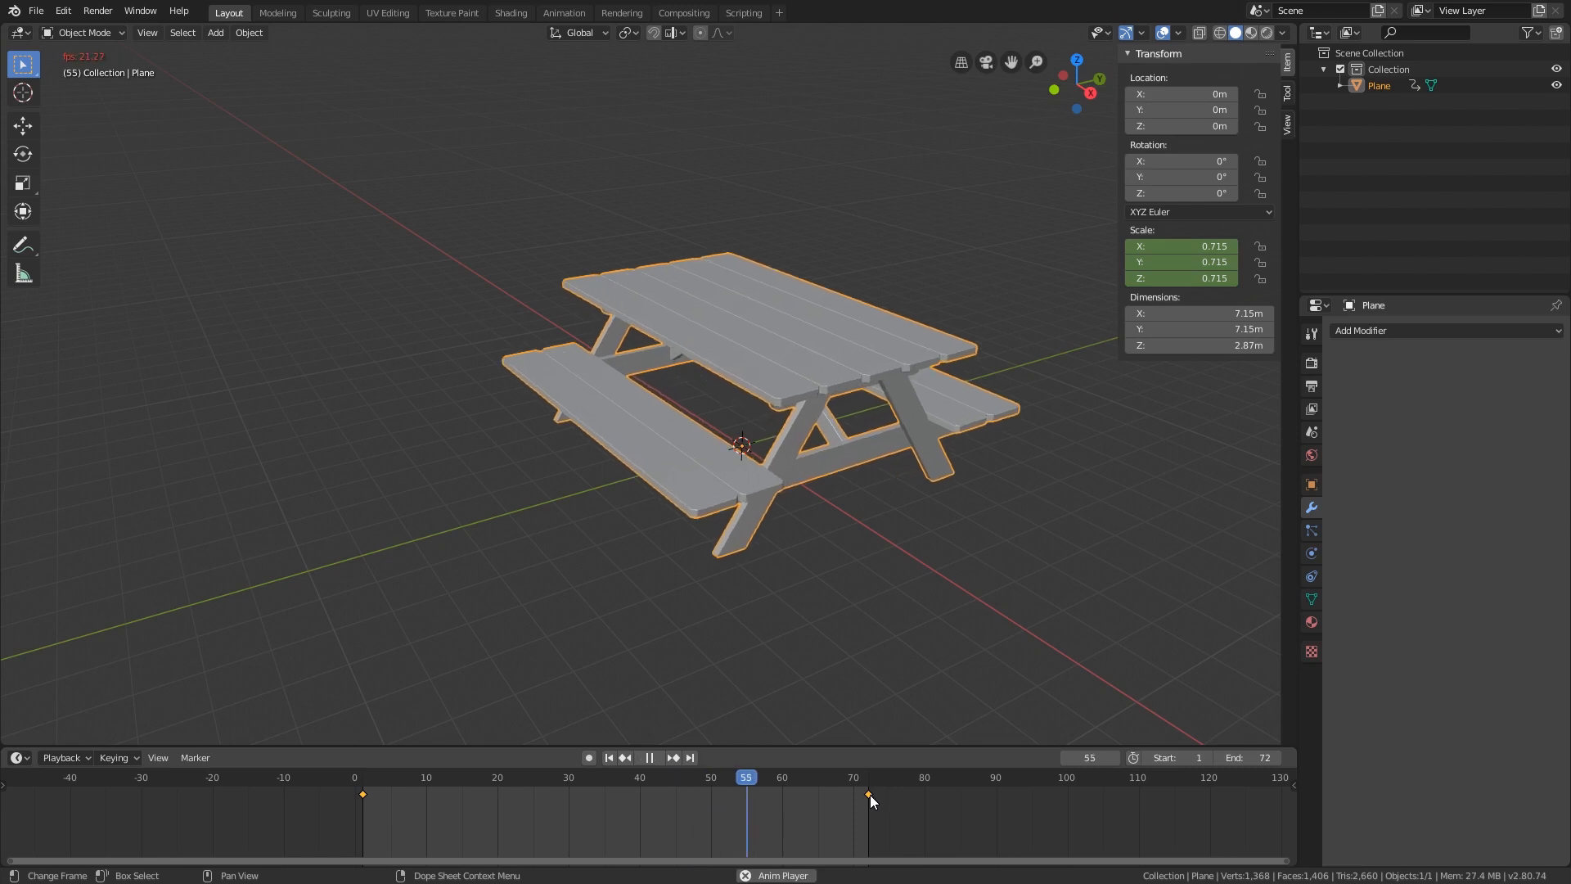
- Move the table's ending scale keyframe to frame 24 and play back the shortened animation
drag(871, 794, 525, 851)
key(space)
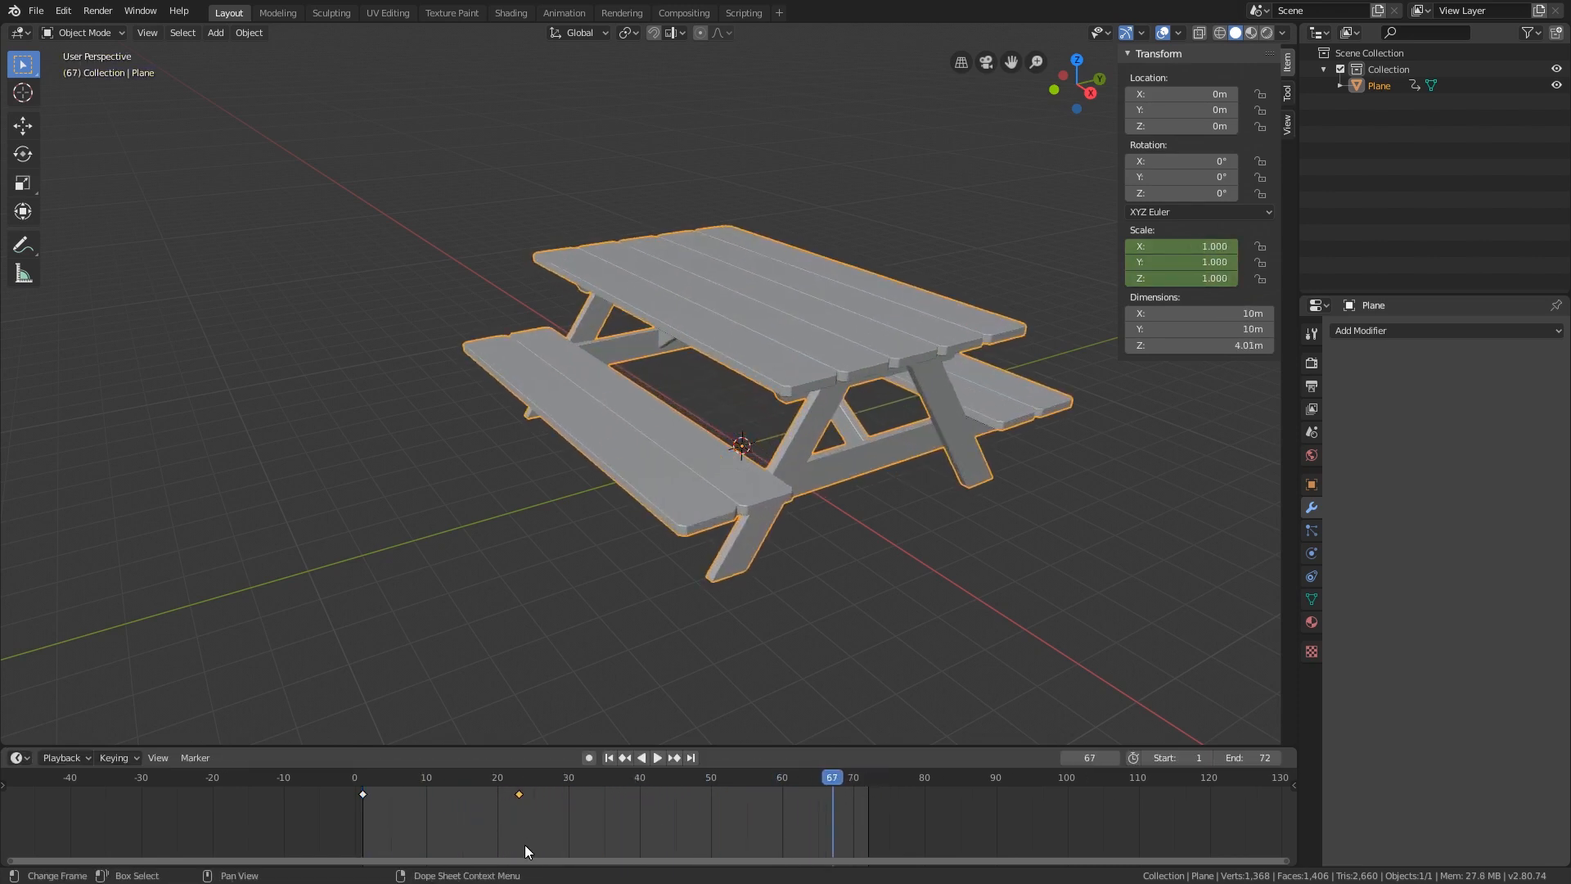
drag(520, 776, 324, 776)
click(516, 779)
key(space)
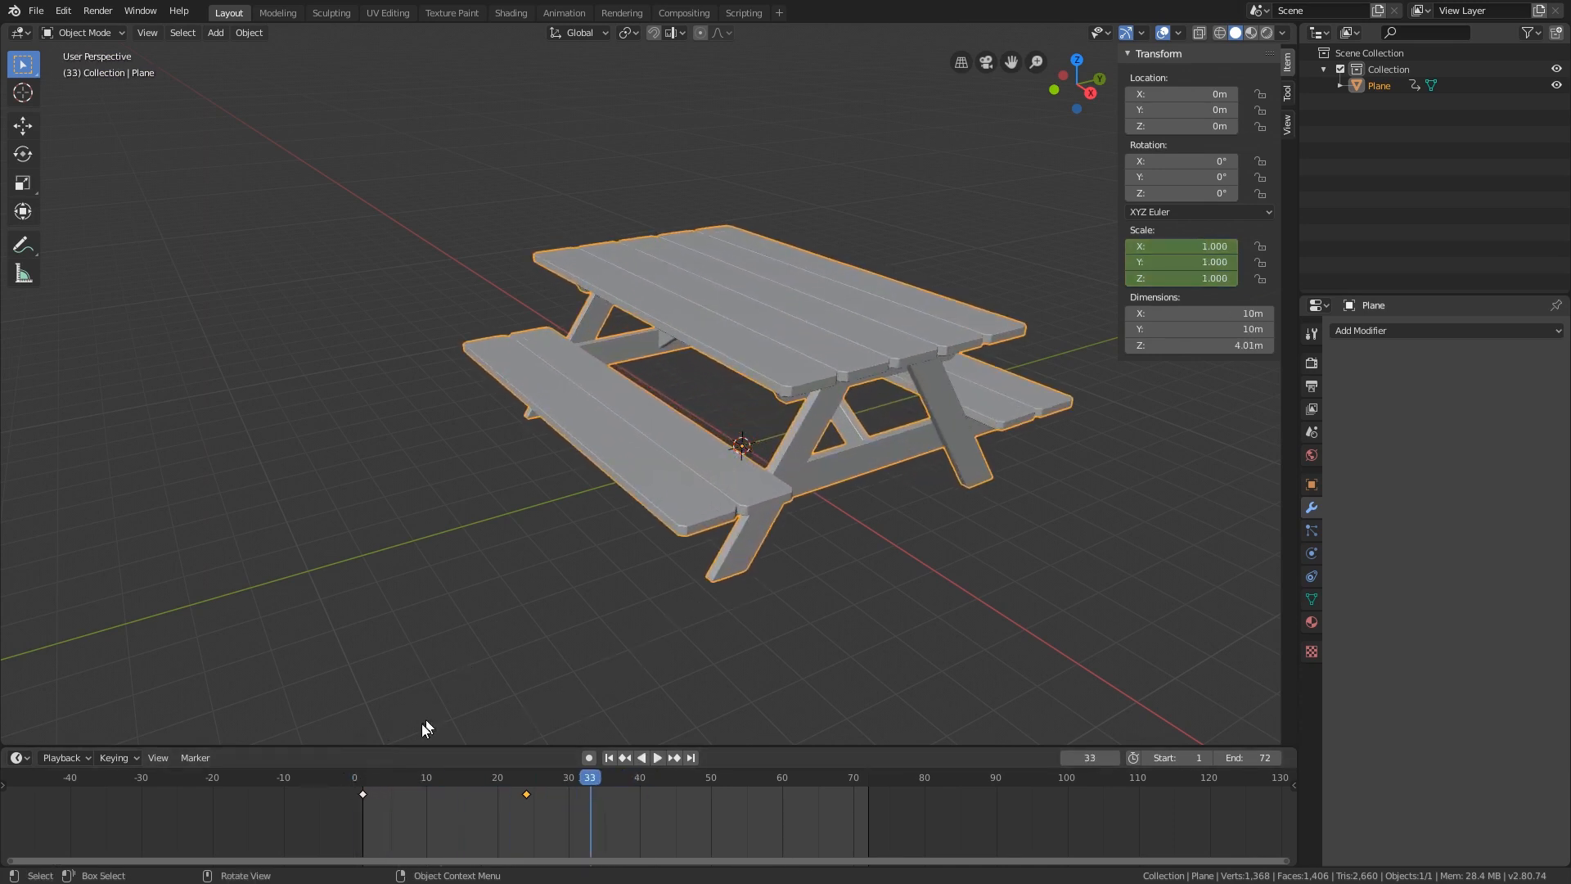
- Replay the shortened scale animation from frame 1 and scrub around its ending keyframe to examine the table's growth
click(357, 782)
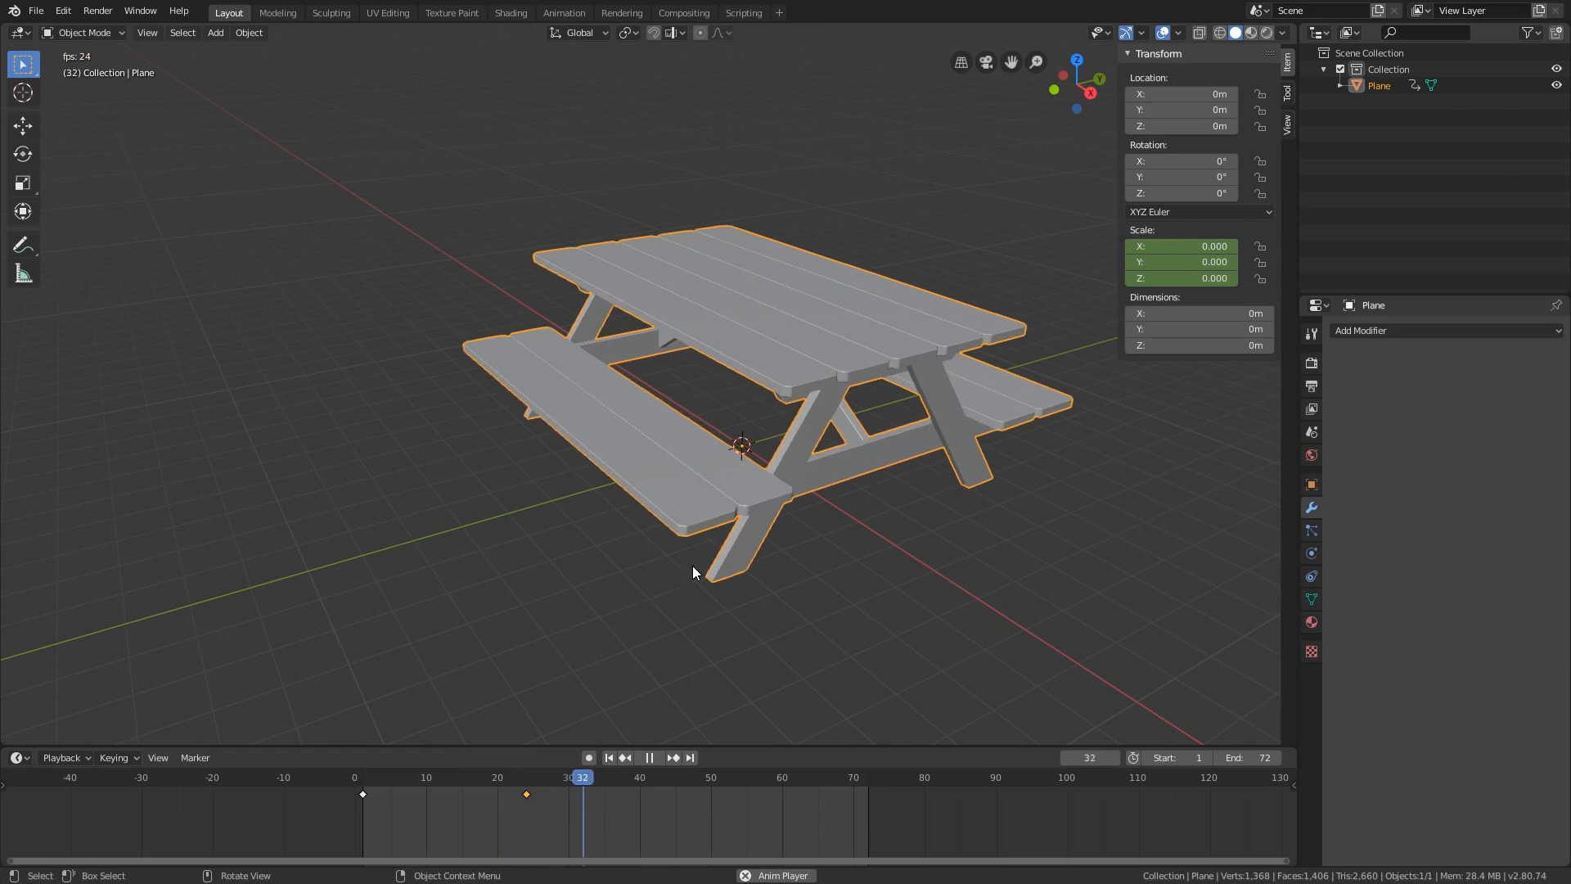
key(space)
click(360, 778)
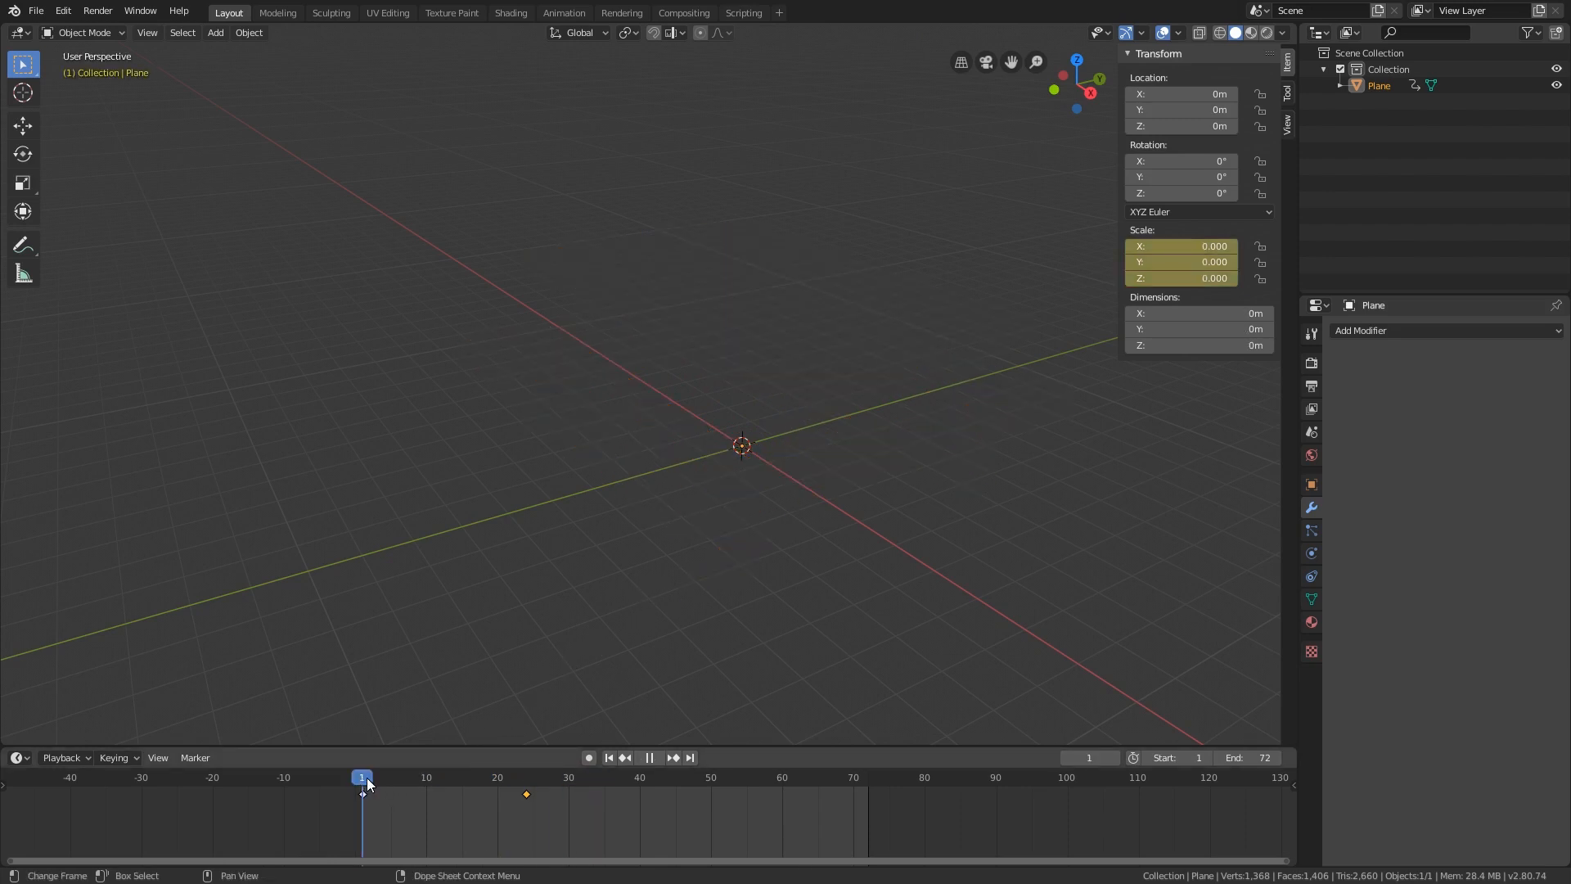
key(space)
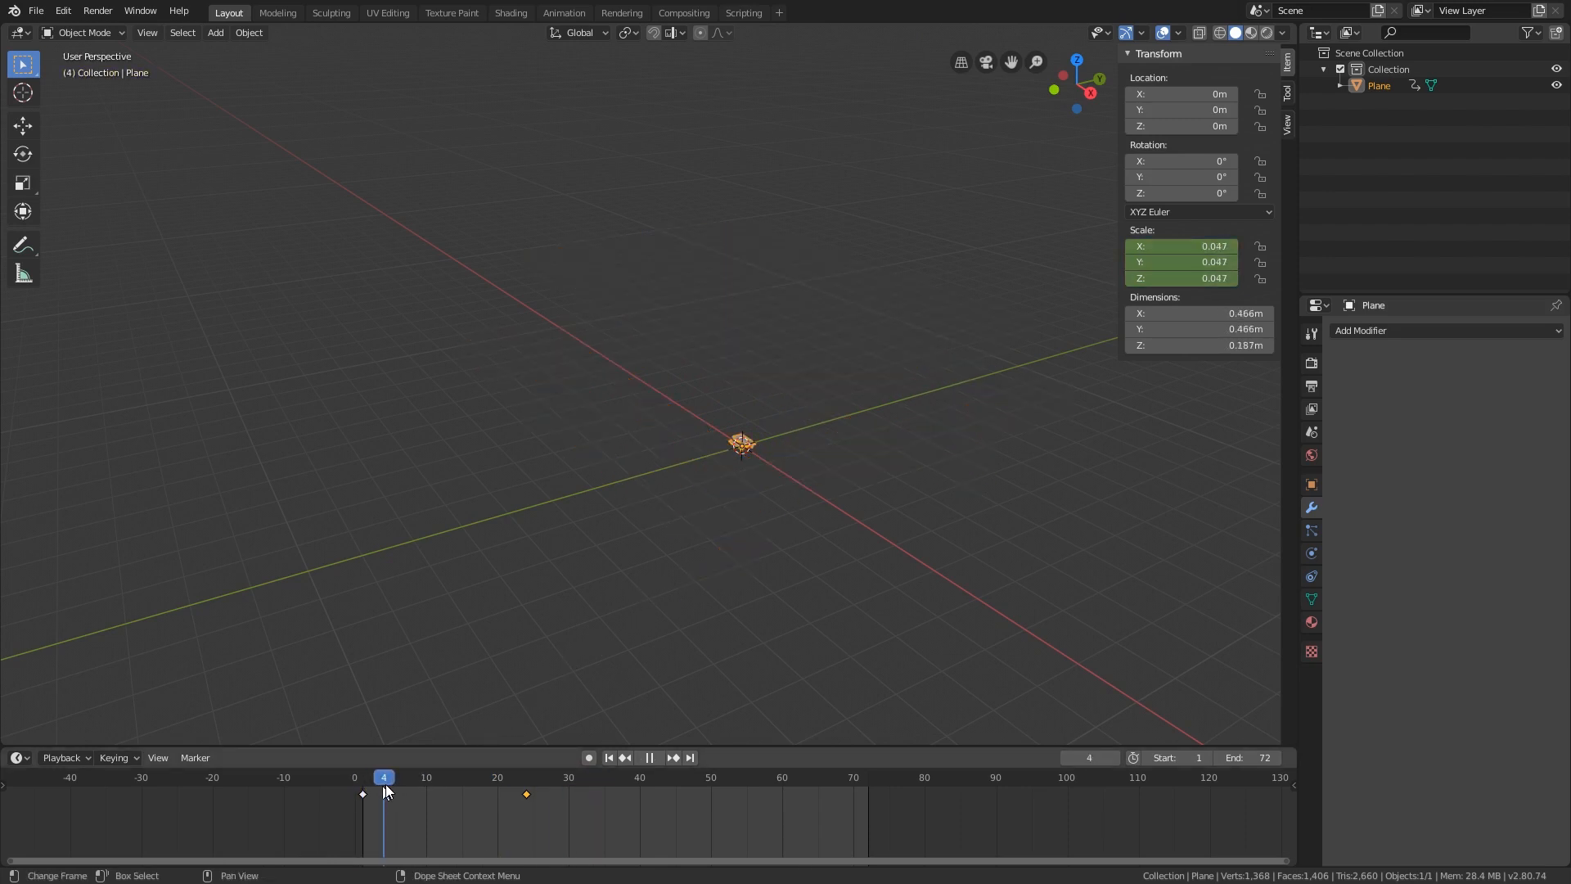
drag(385, 784, 532, 782)
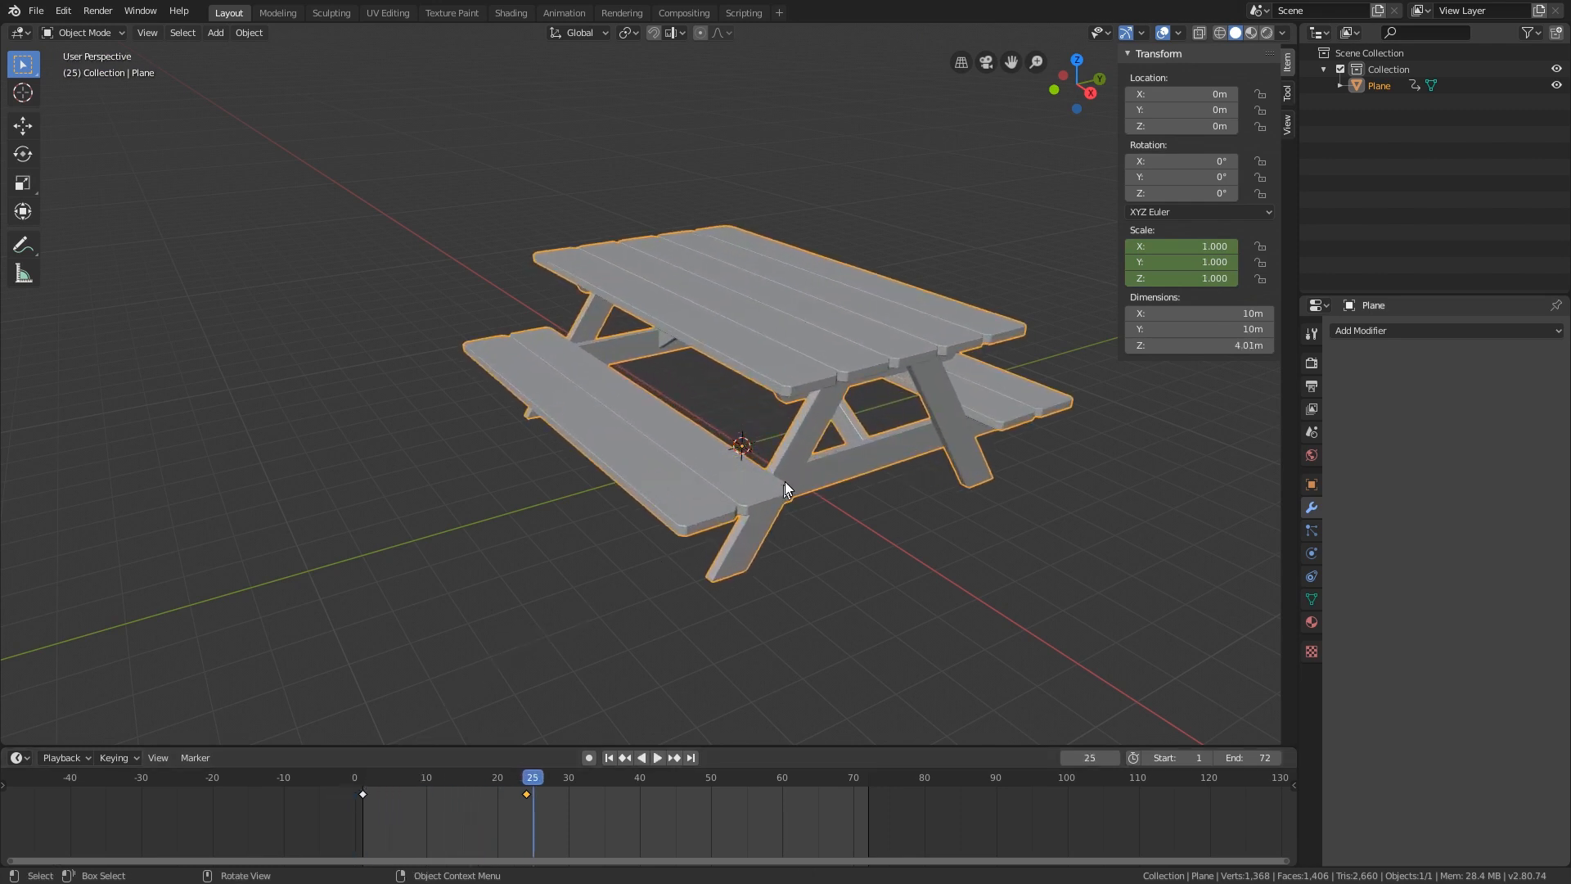
shift+middle_drag(784, 481, 630, 566)
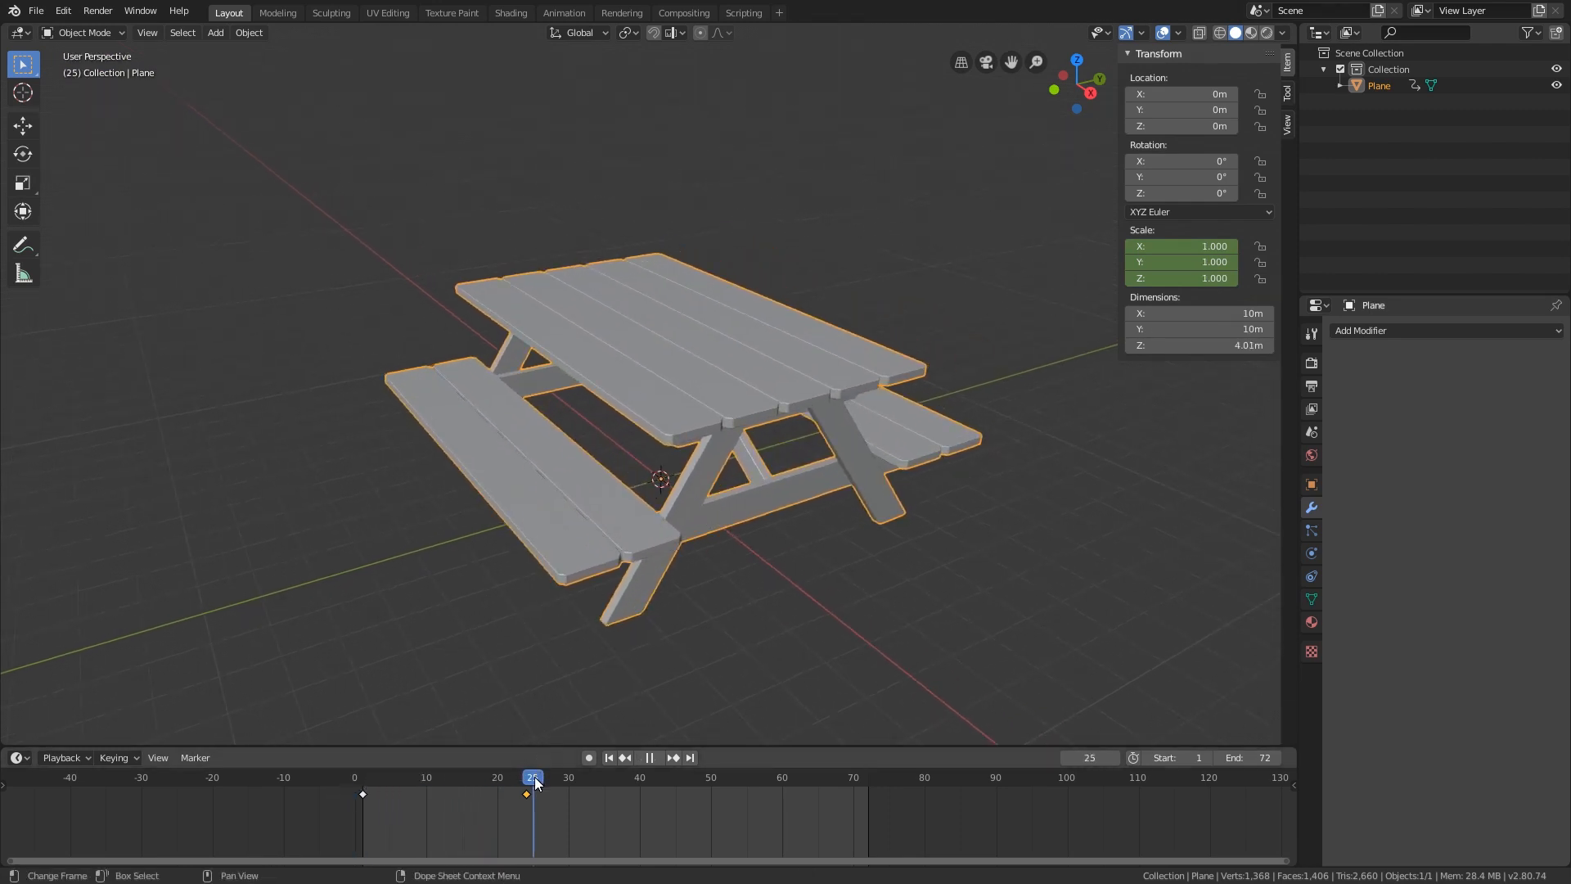
drag(536, 781, 483, 778)
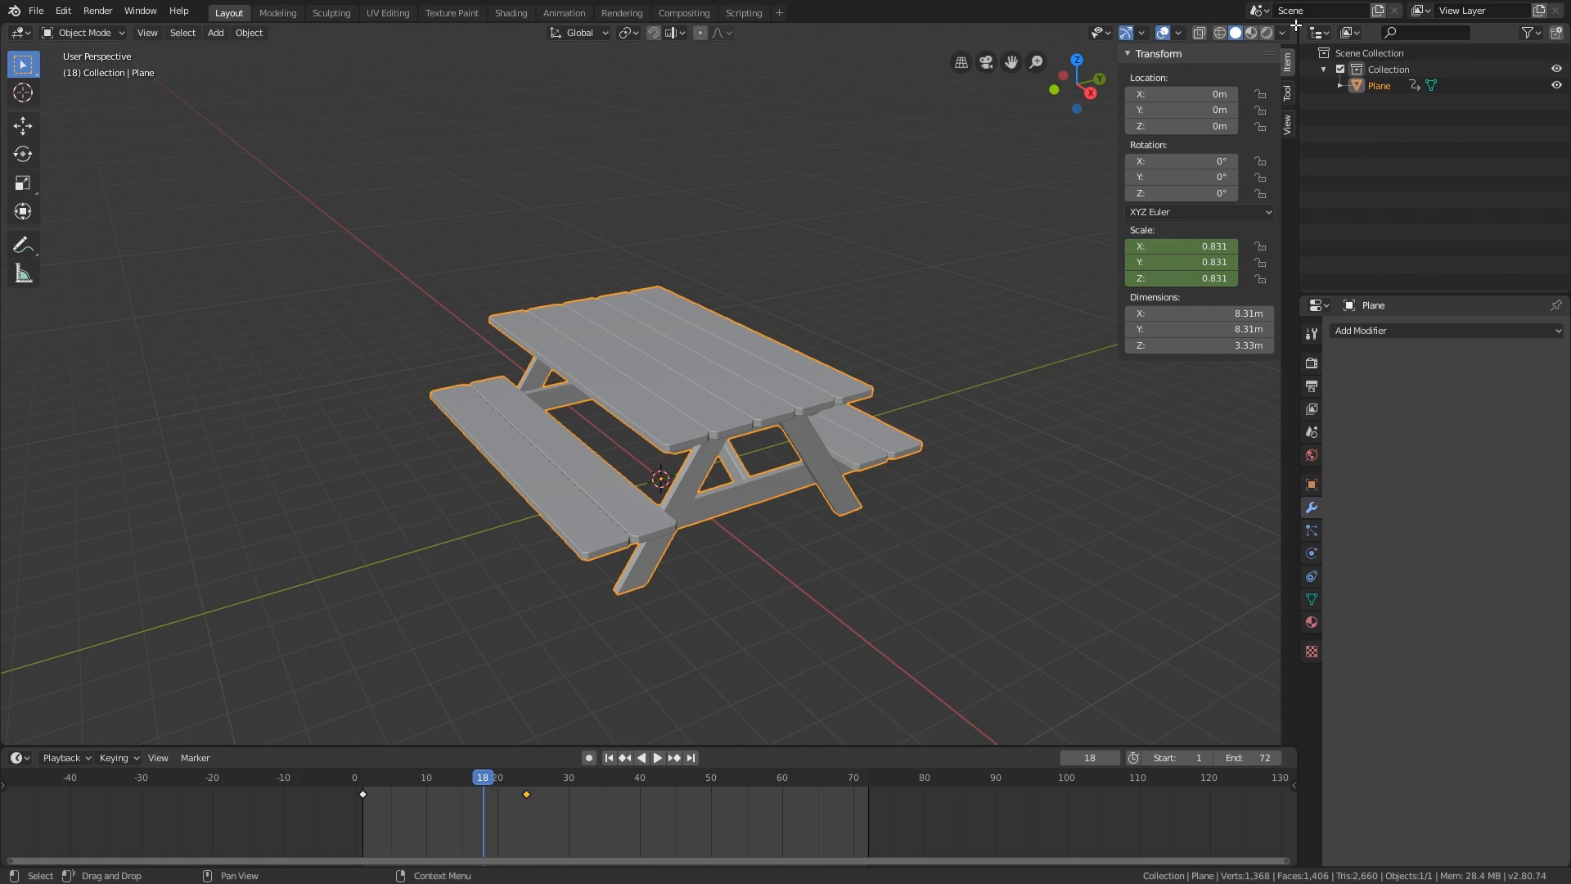
- Split the 3D viewport vertically and turn the new area into a Graph Editor
drag(1296, 25, 512, 212)
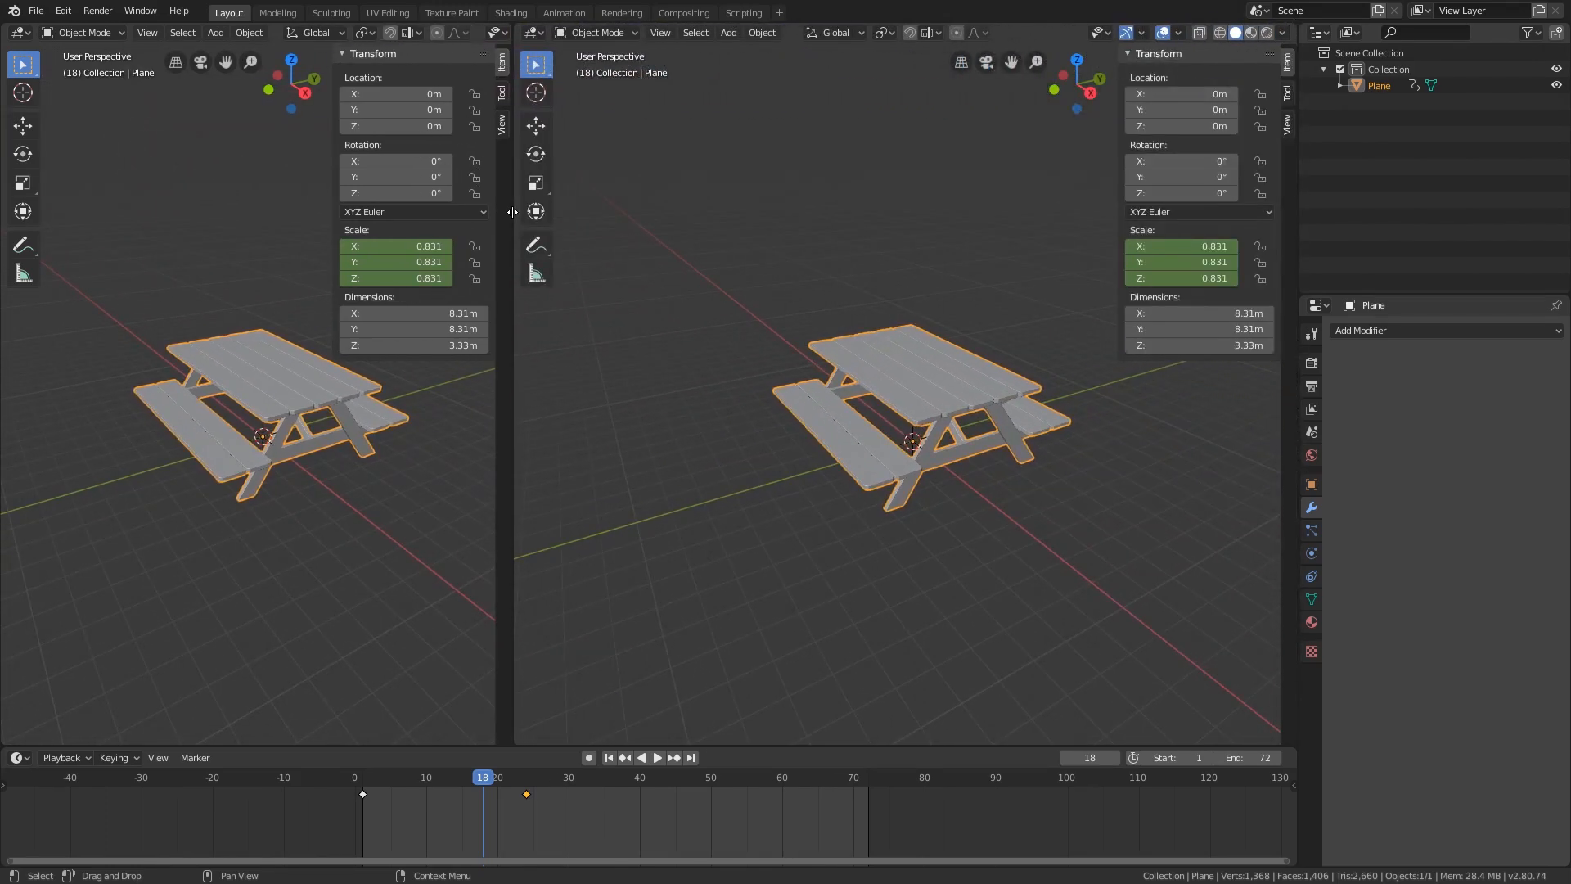
click(532, 34)
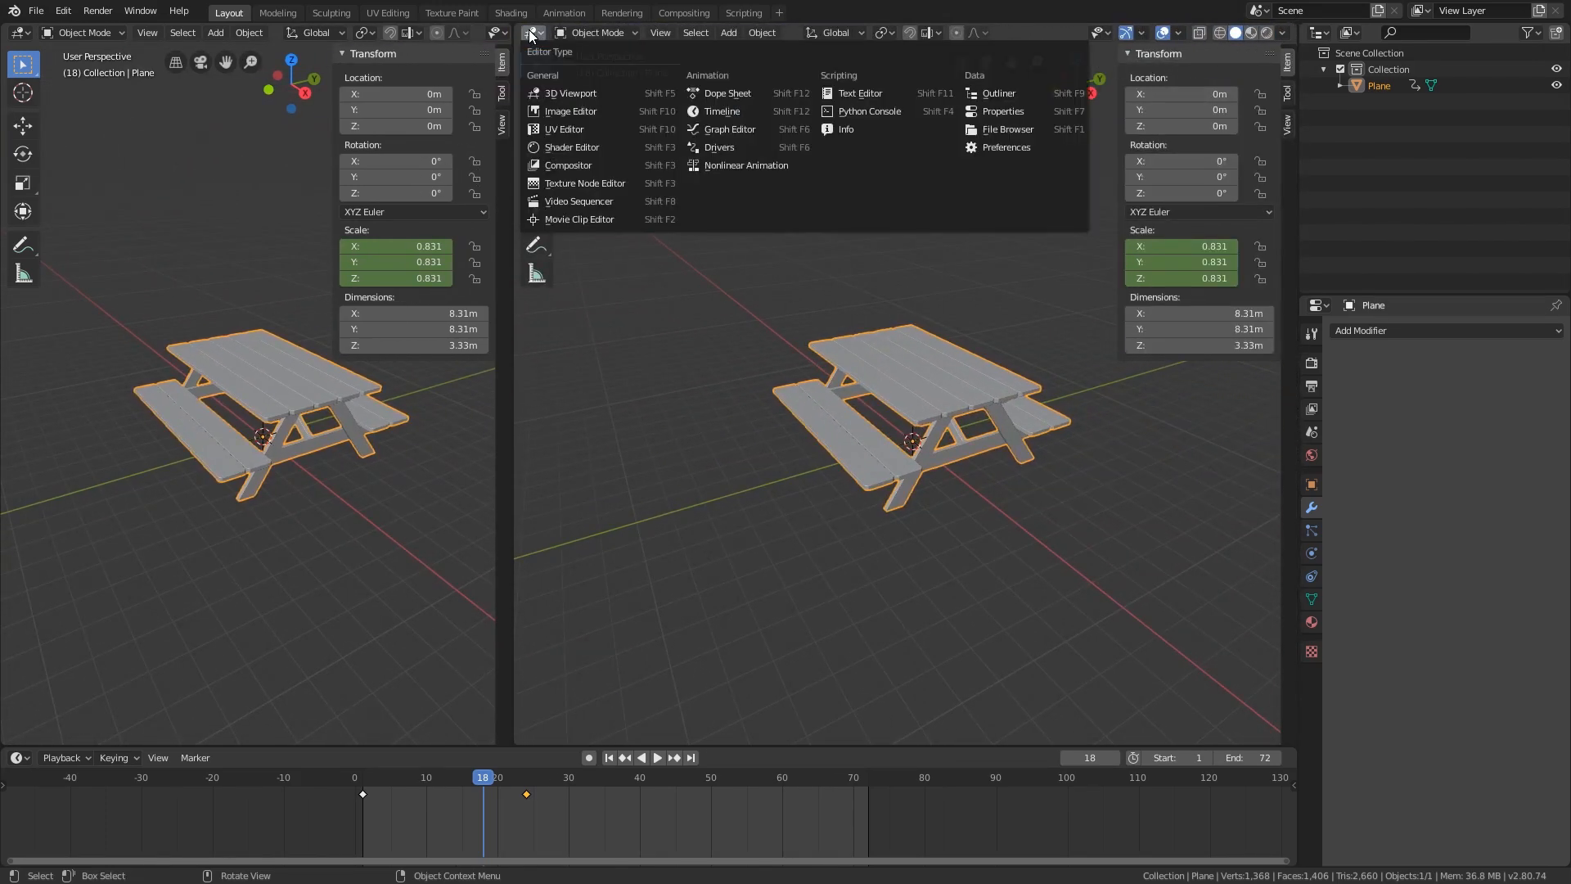
click(718, 129)
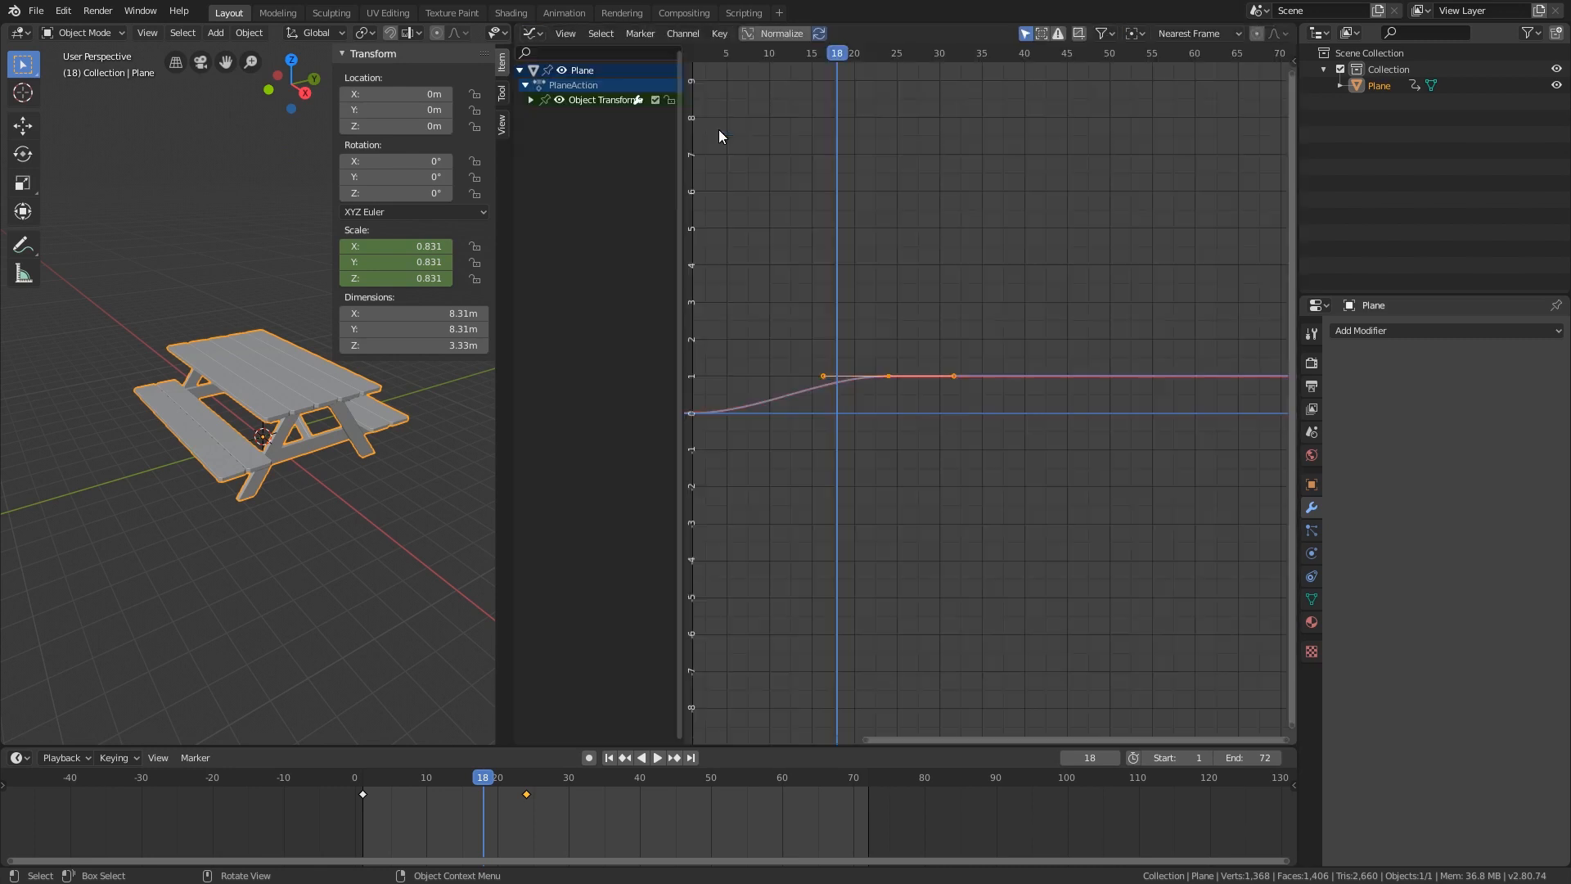
- Select all of the table's scale keyframes, frame their curve in the Graph Editor, and widen the adjacent 3D viewport slightly
scroll(922, 442, up, 1)
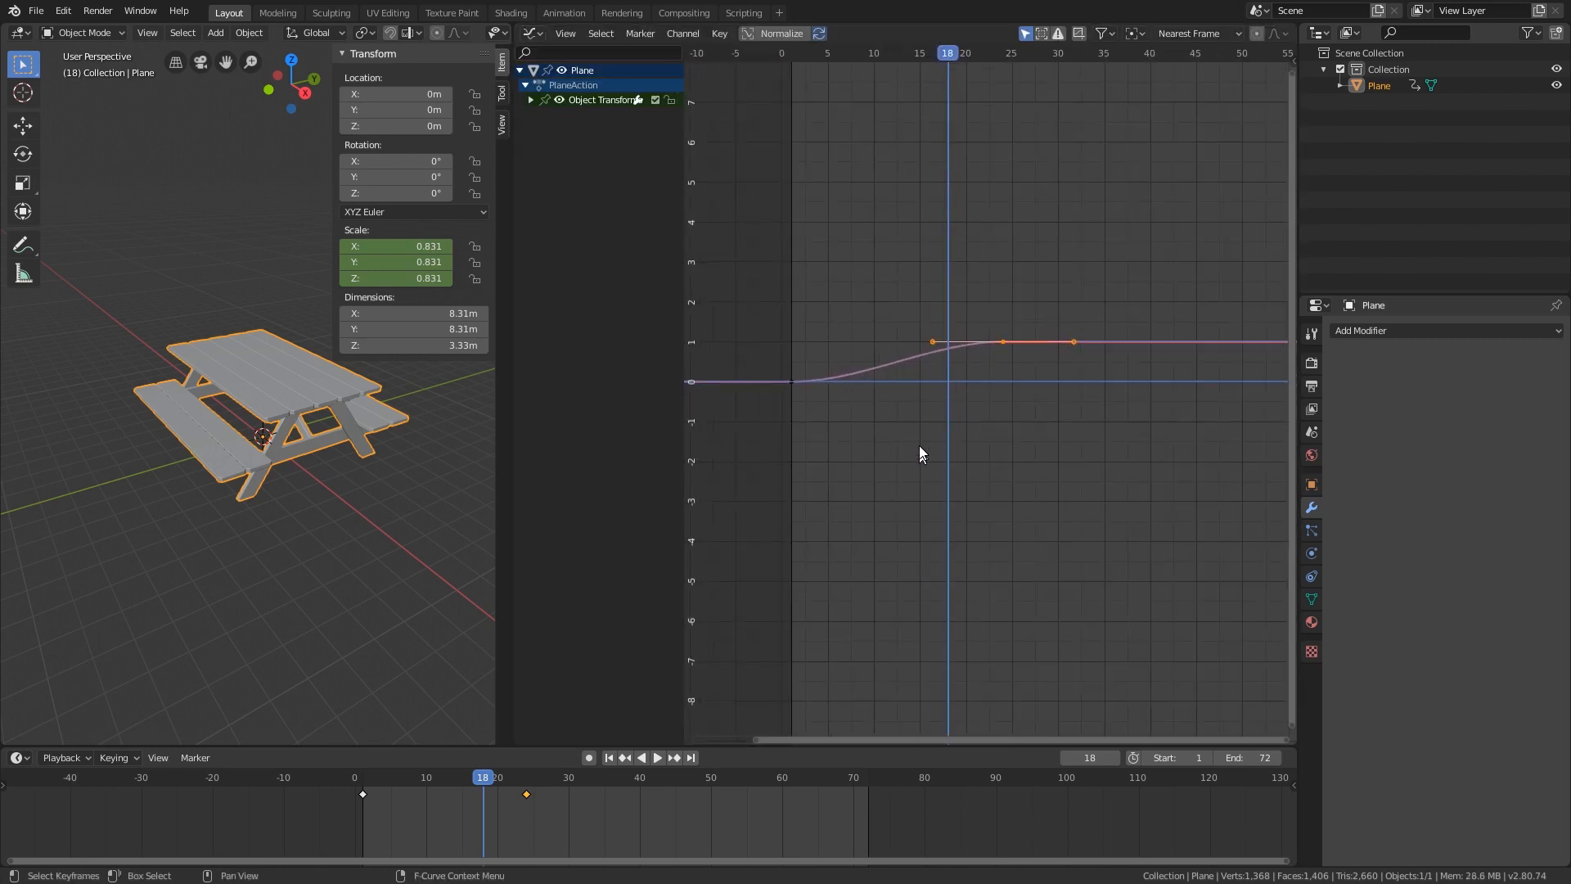
key(a)
middle_drag(919, 390, 945, 387)
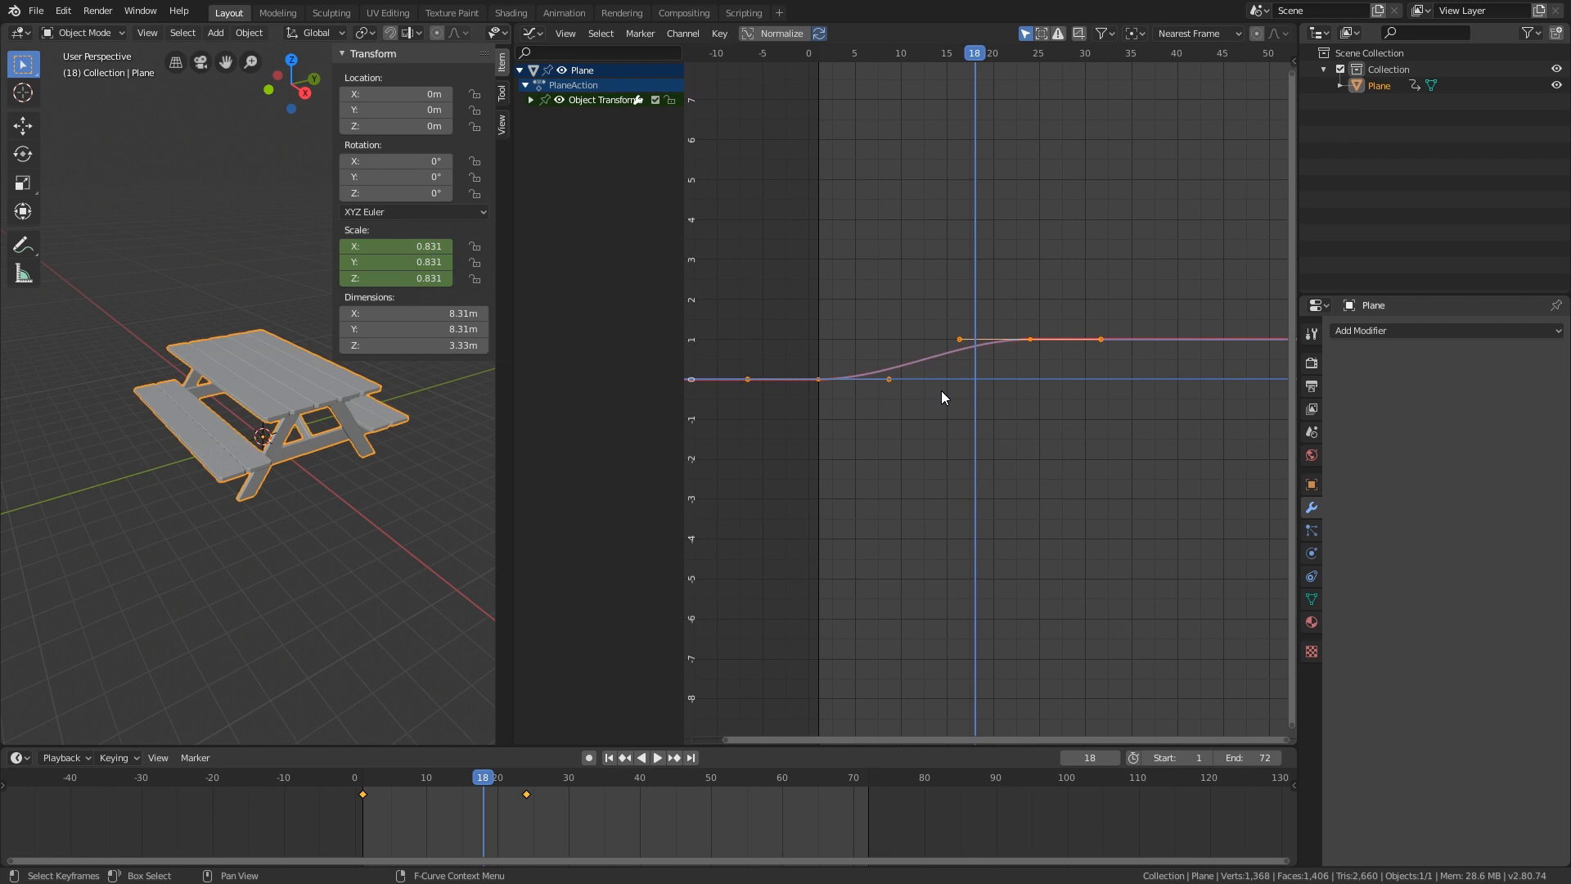
key(KP_Decimal)
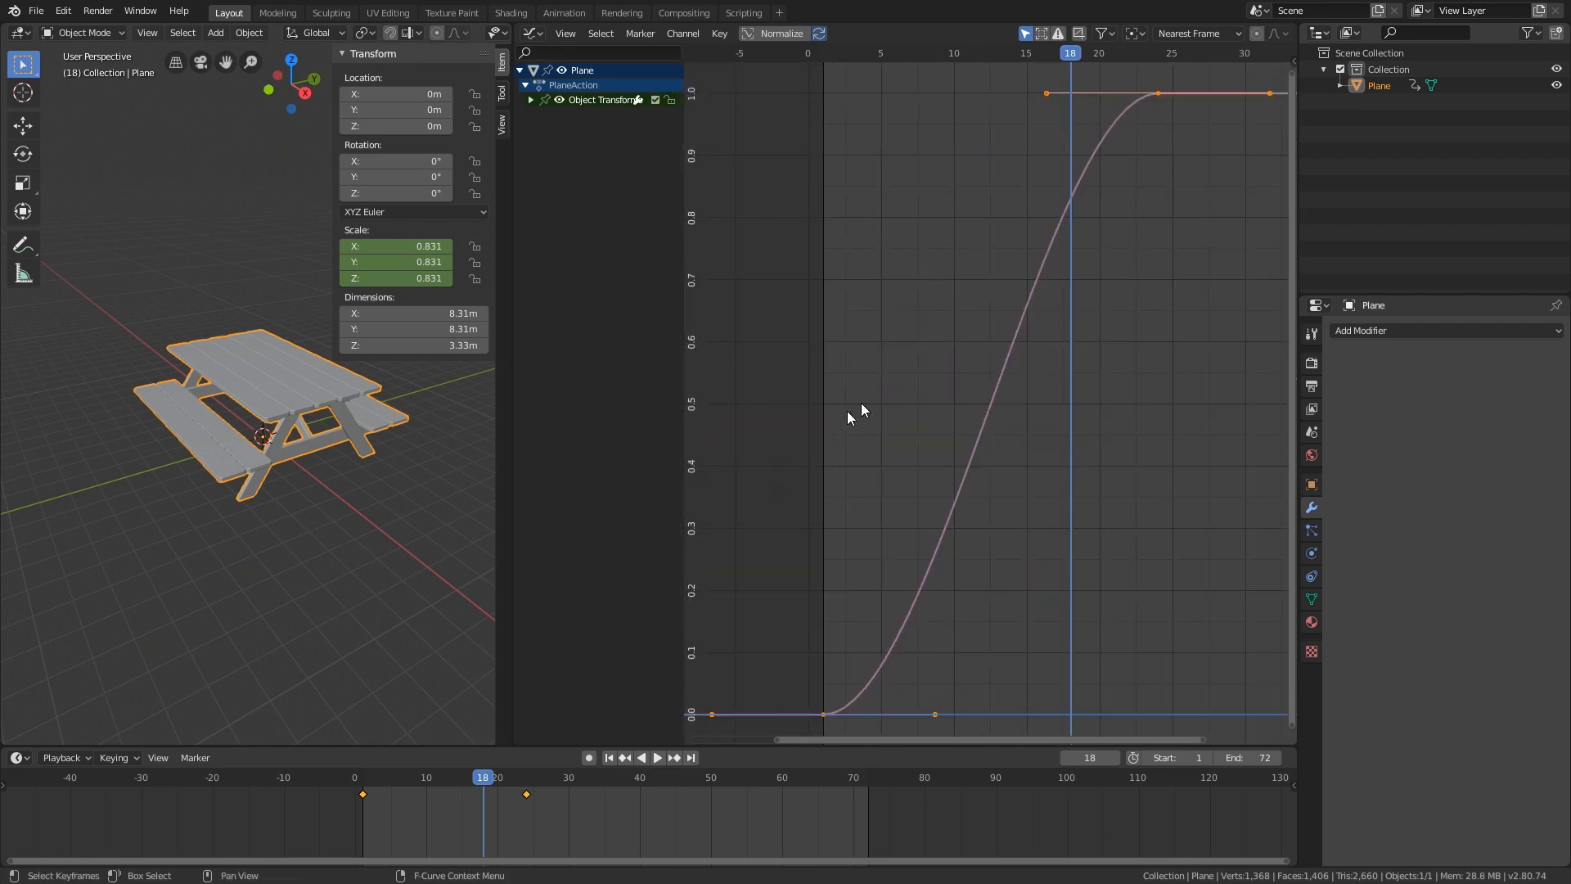
click(575, 34)
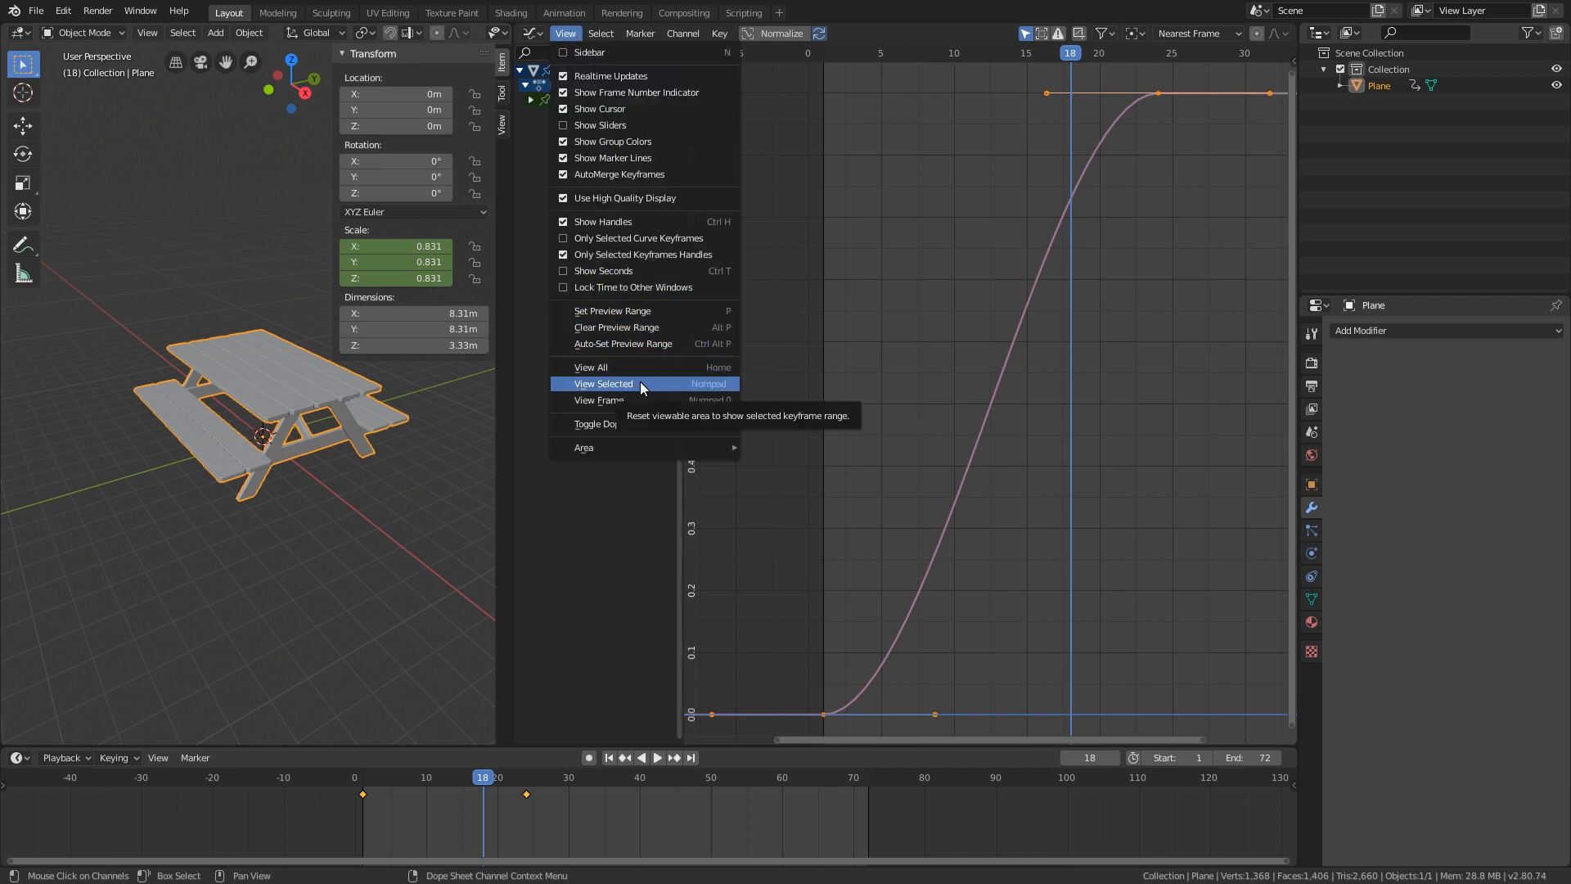
scroll(993, 305, down, 2)
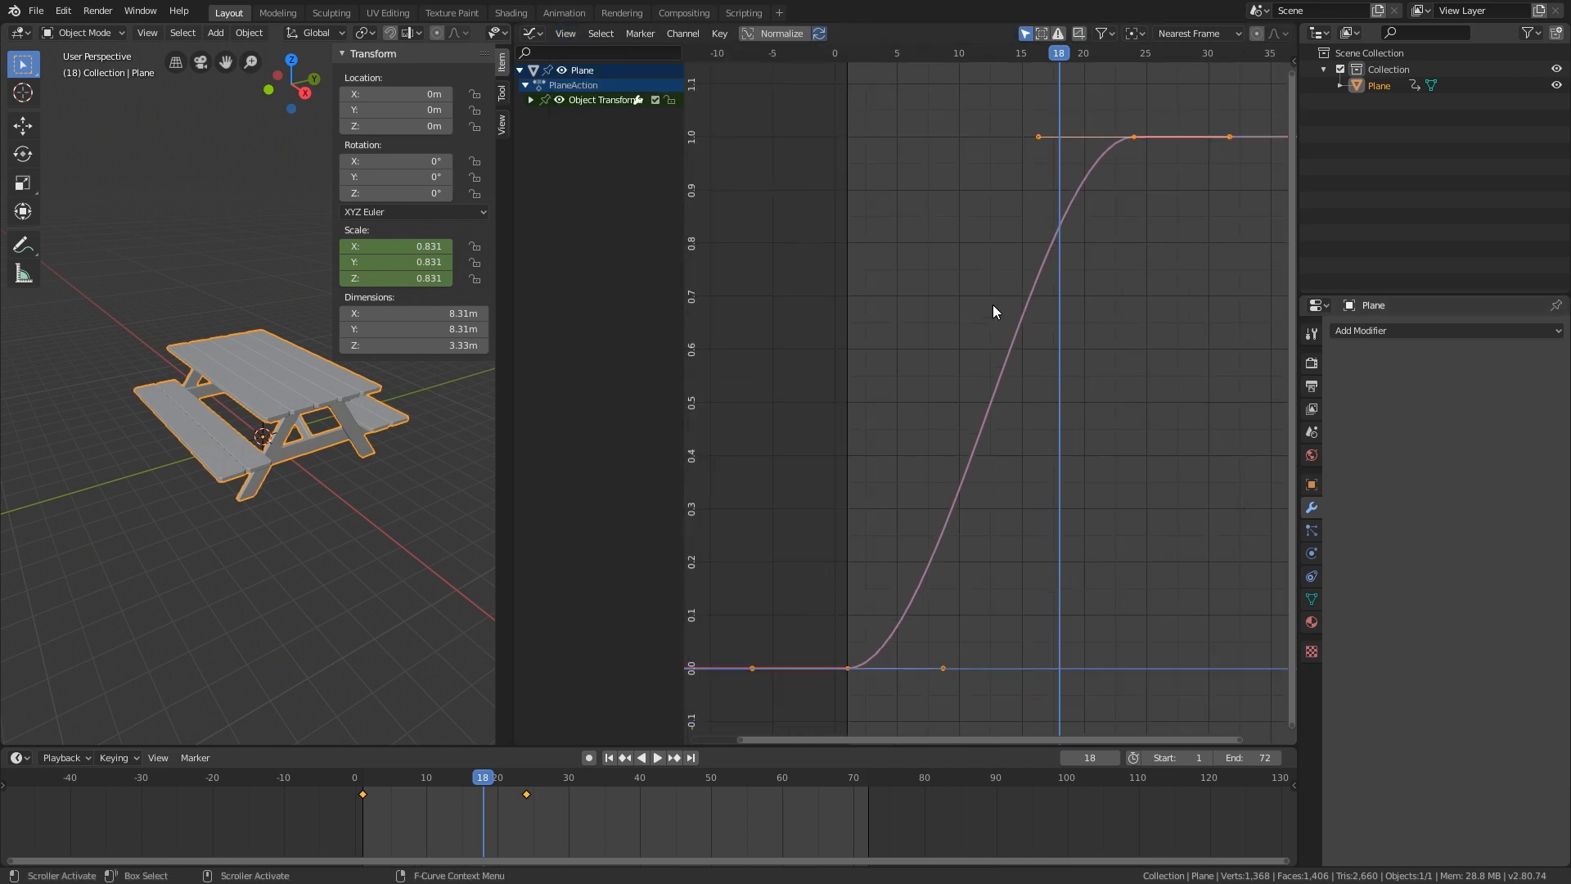
middle_drag(997, 307, 1012, 327)
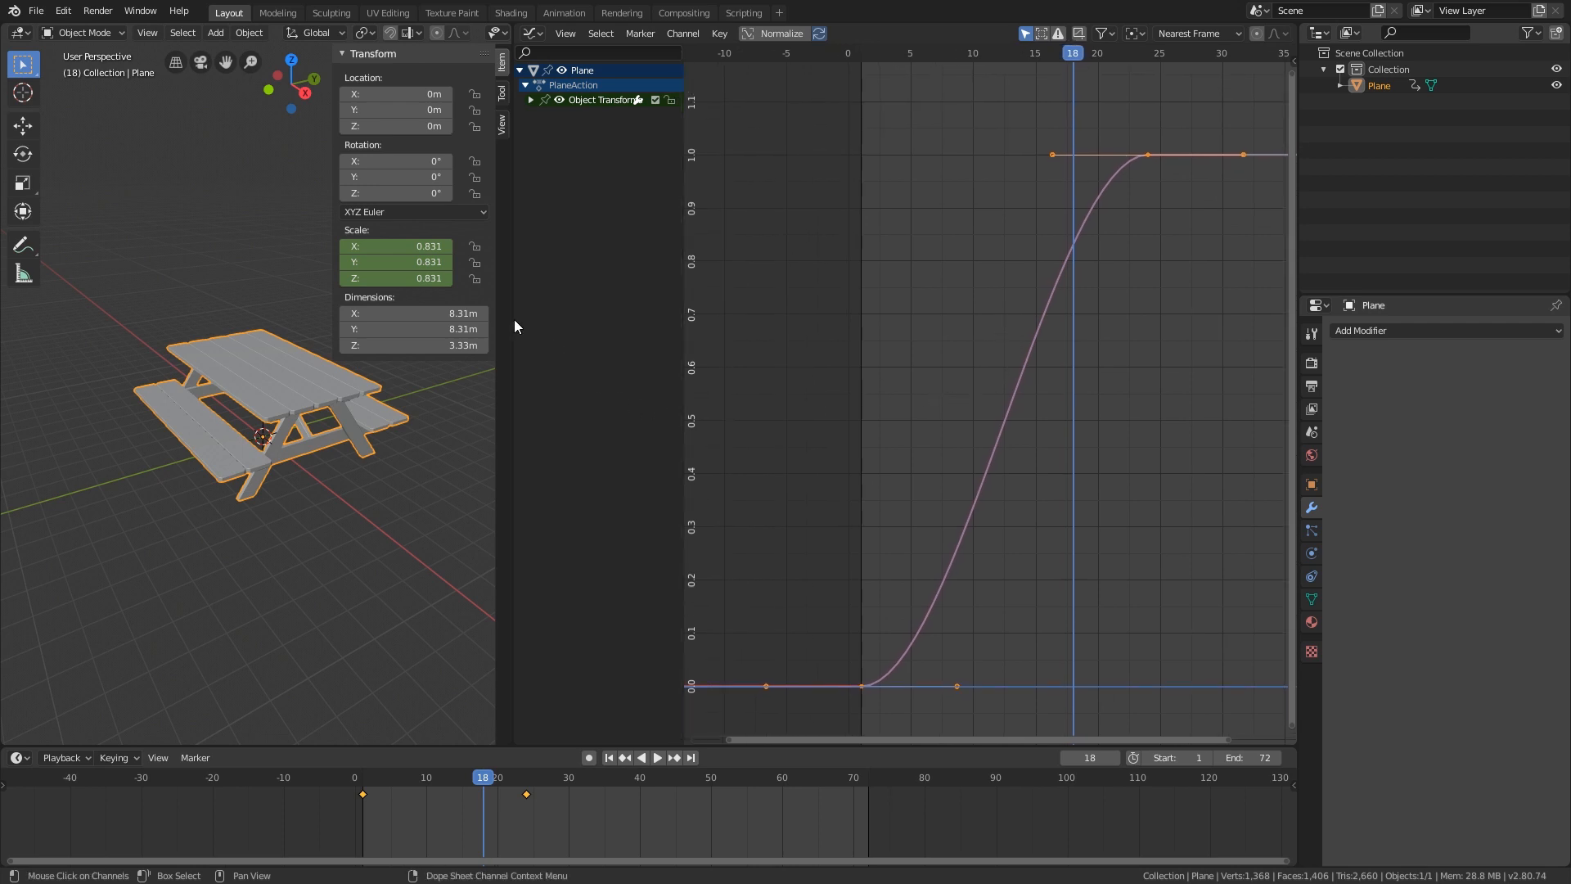
drag(512, 317, 569, 319)
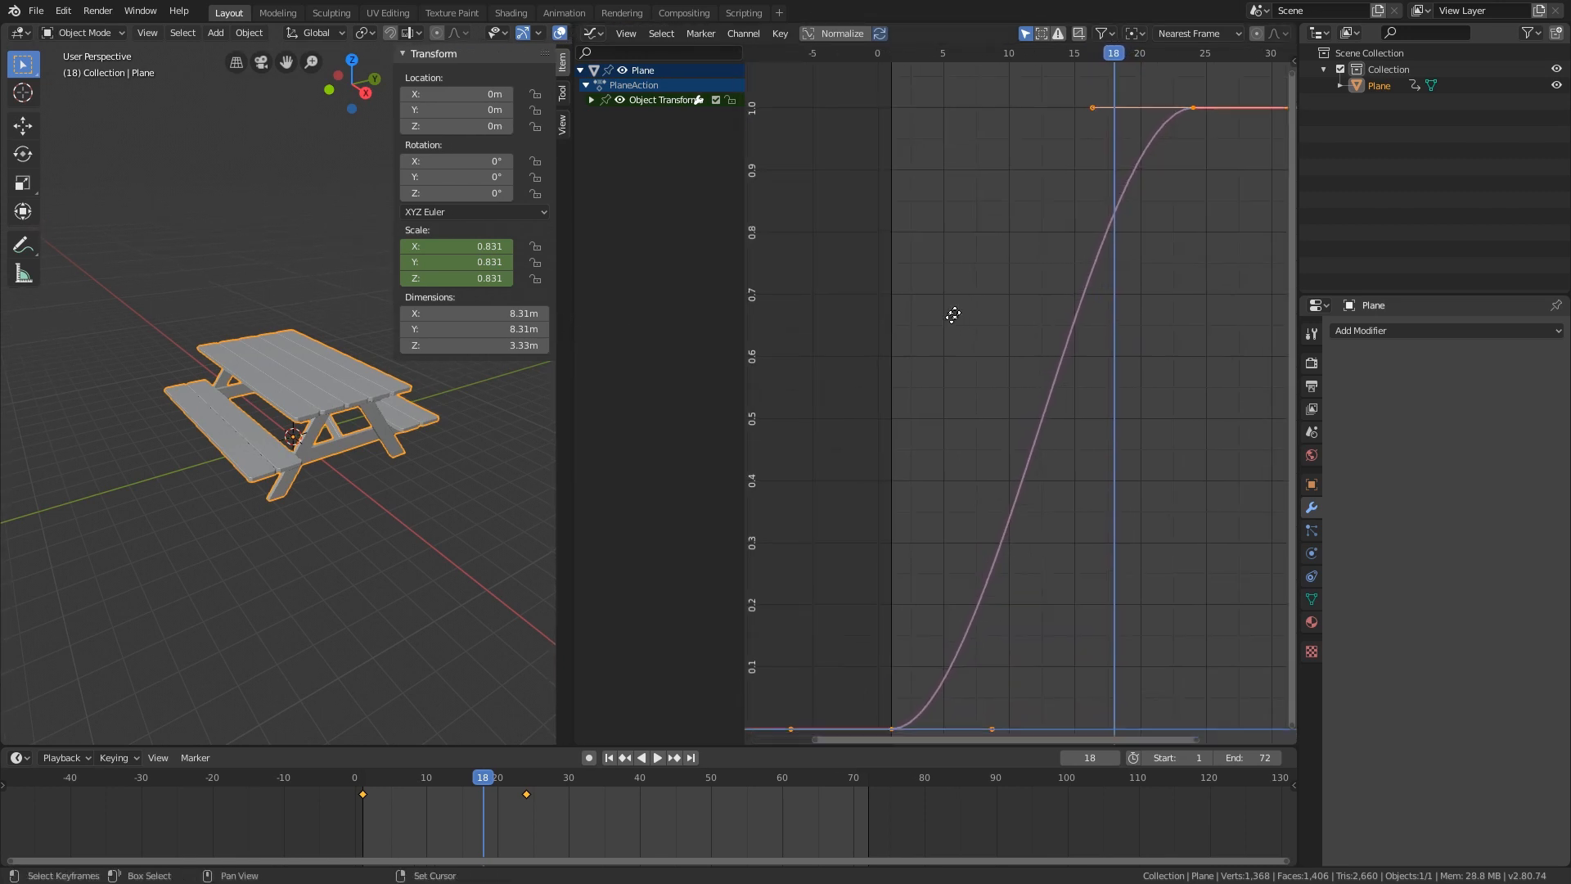
middle_drag(953, 315, 989, 379)
scroll(970, 296, down, 1)
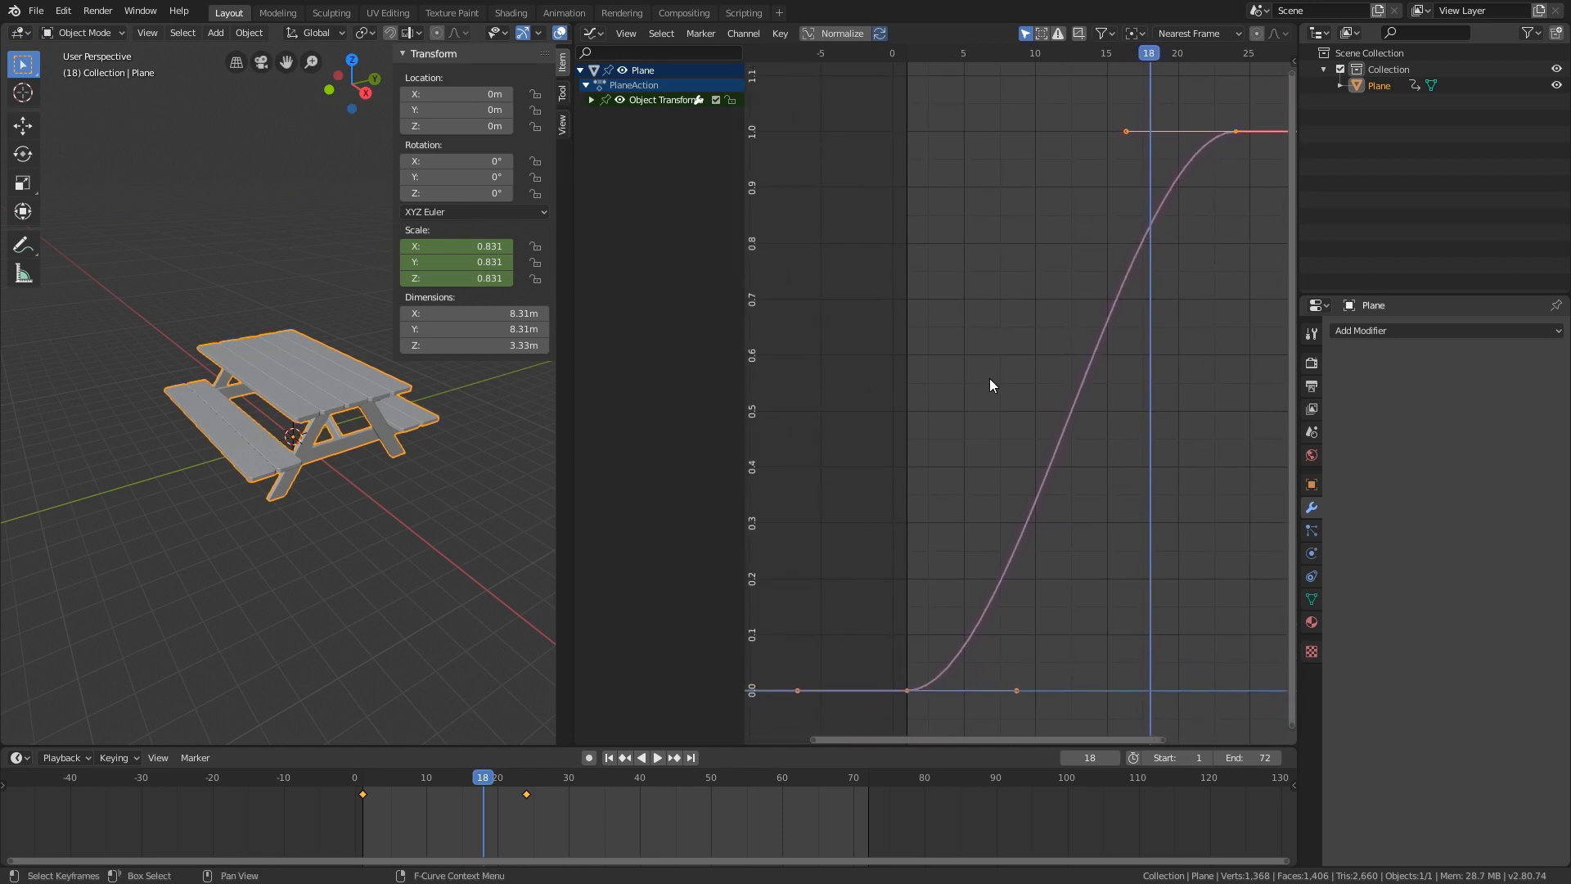
- Play and scrub the animation against the Graph Editor curve to examine how the table's scale changes over time
drag(462, 778, 381, 777)
key(space)
key(space)
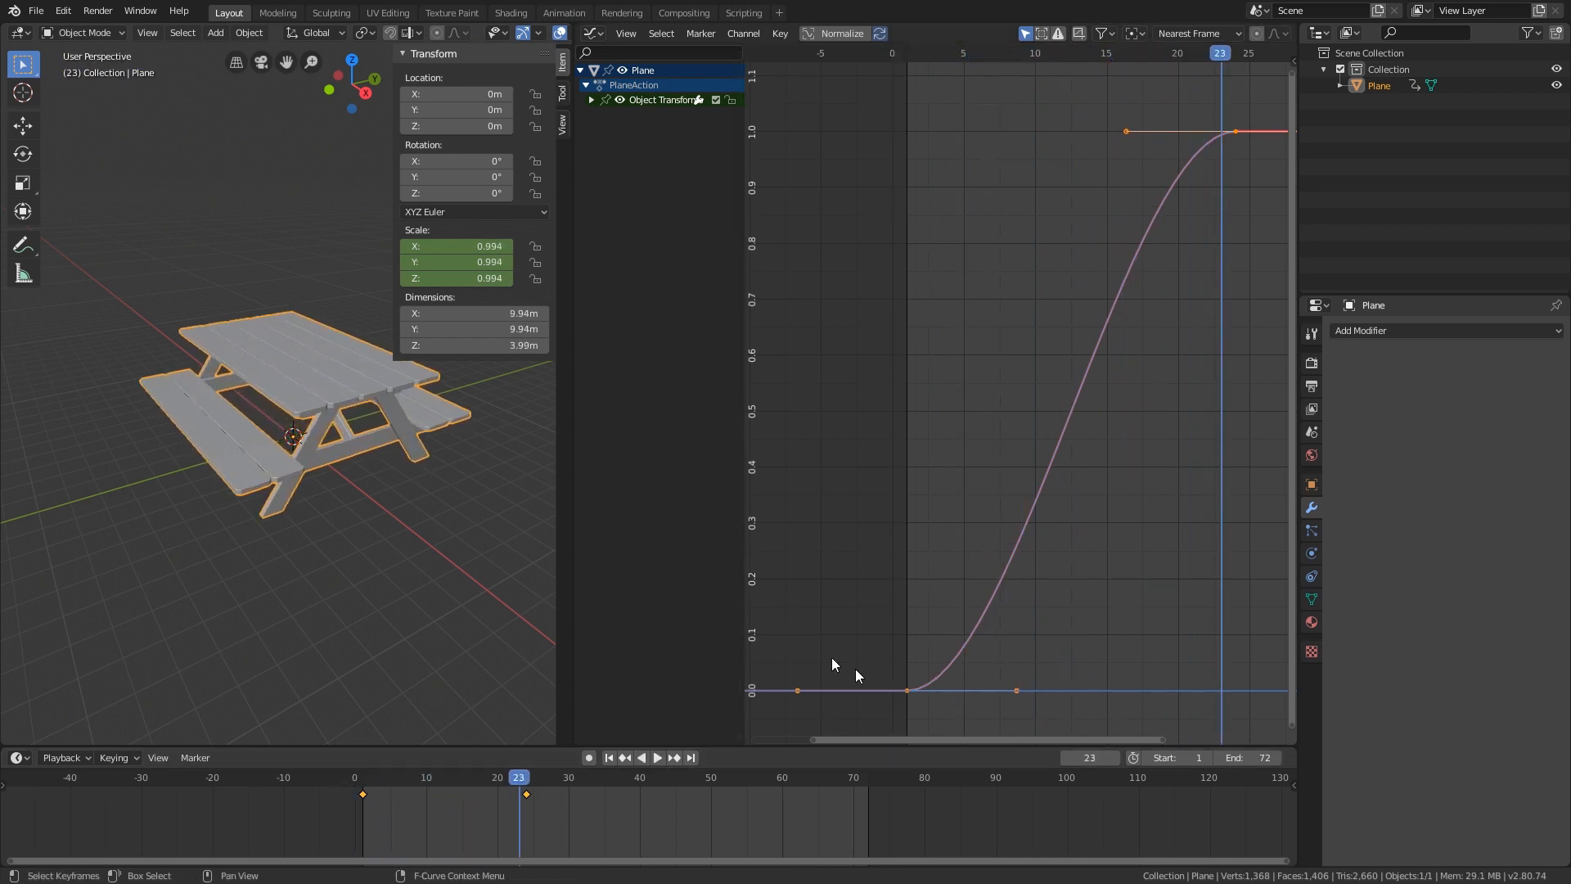
click(524, 779)
drag(524, 780, 363, 779)
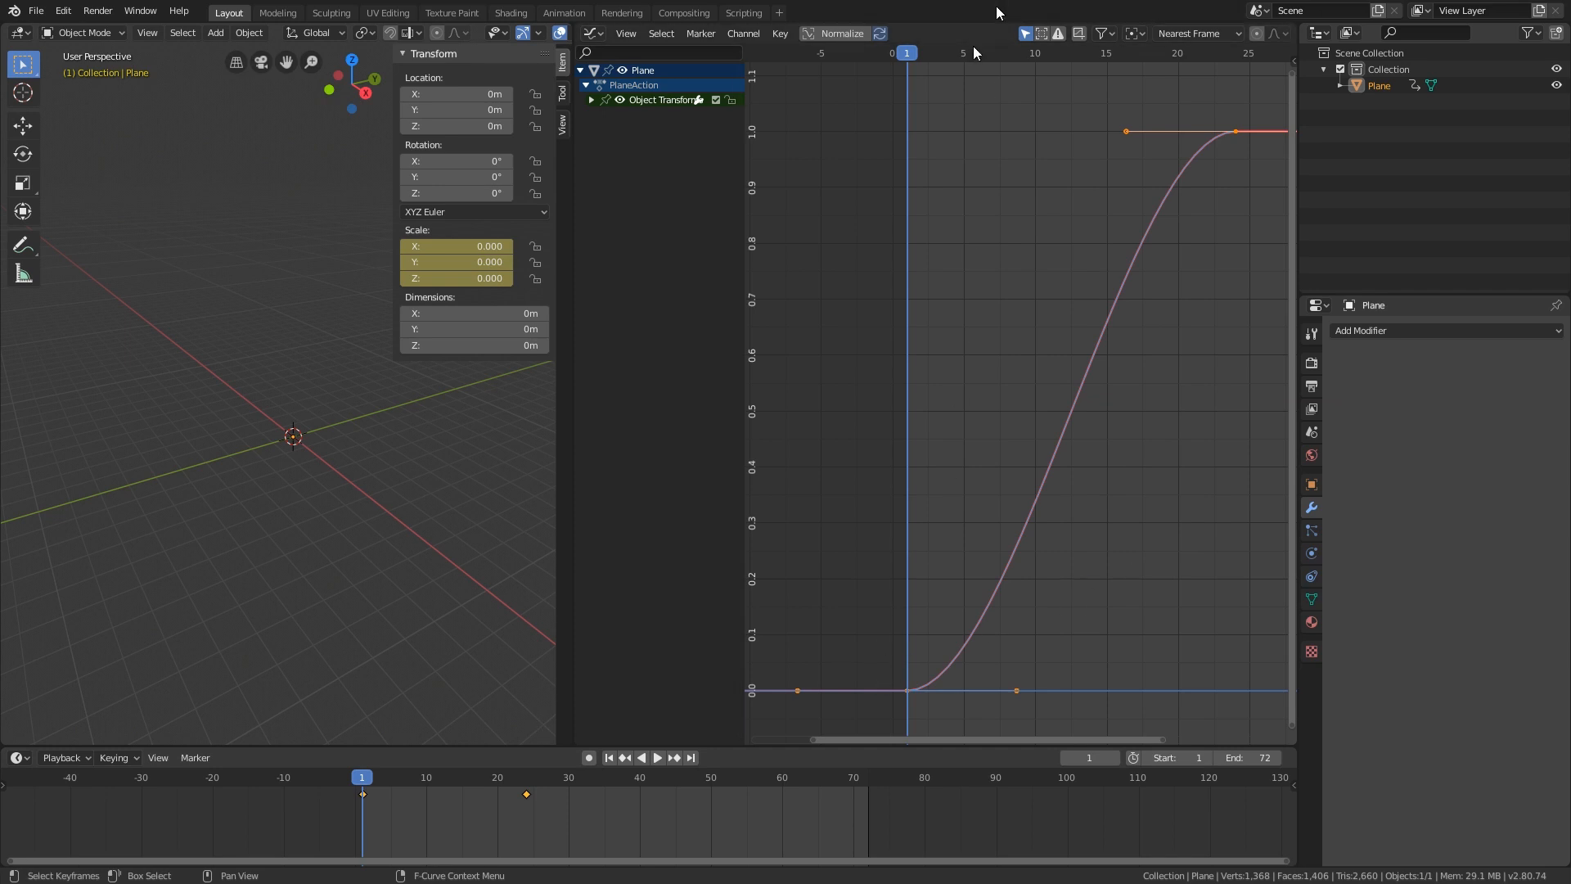
drag(910, 59, 1010, 57)
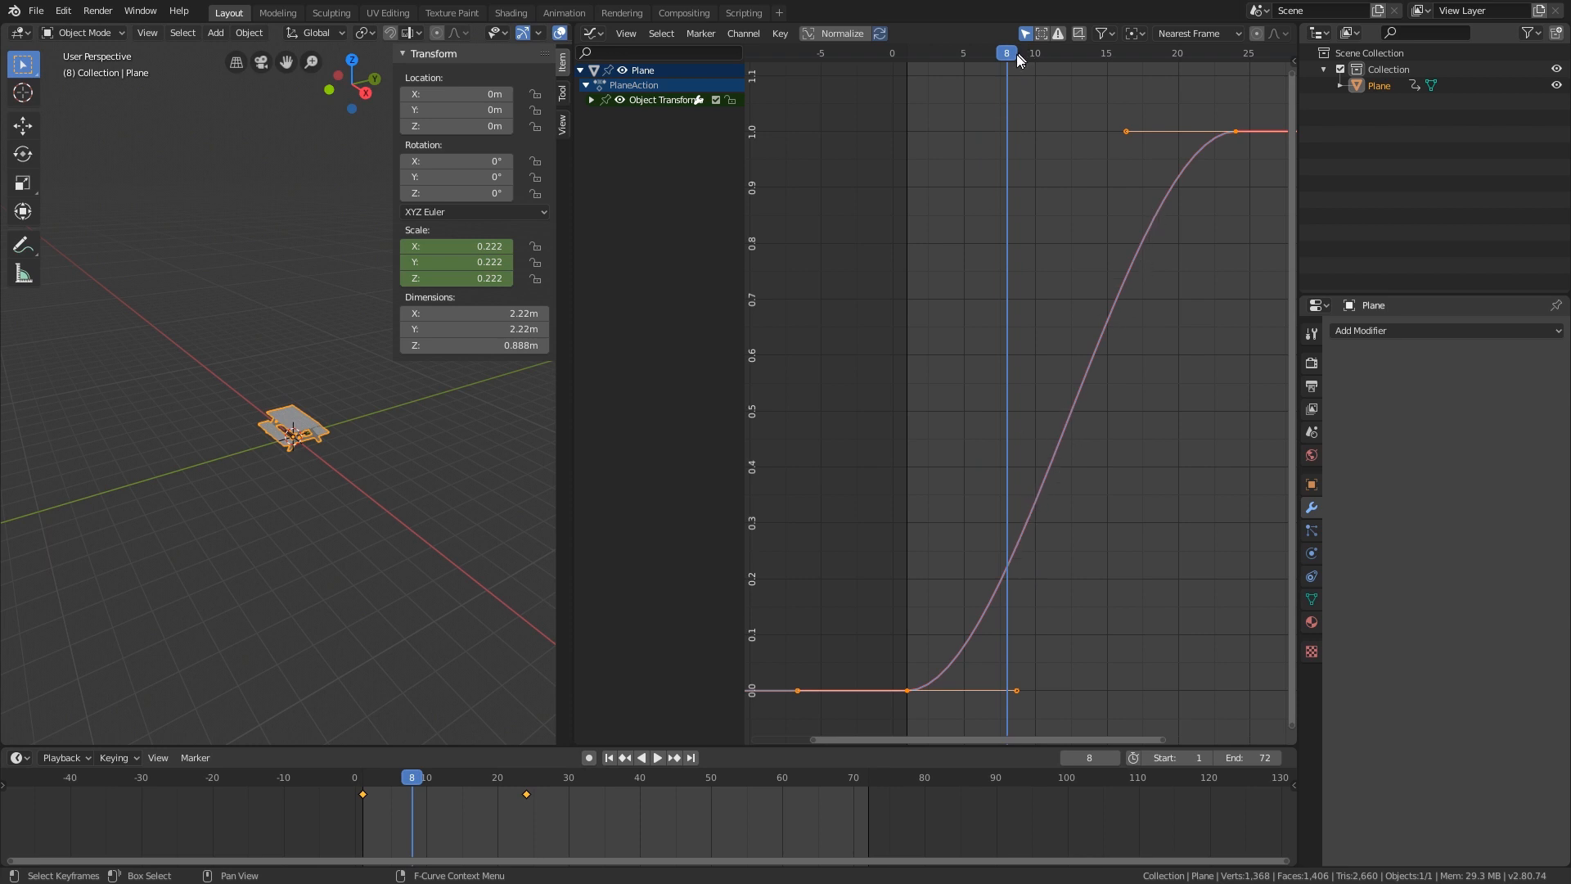
drag(1017, 54, 1019, 56)
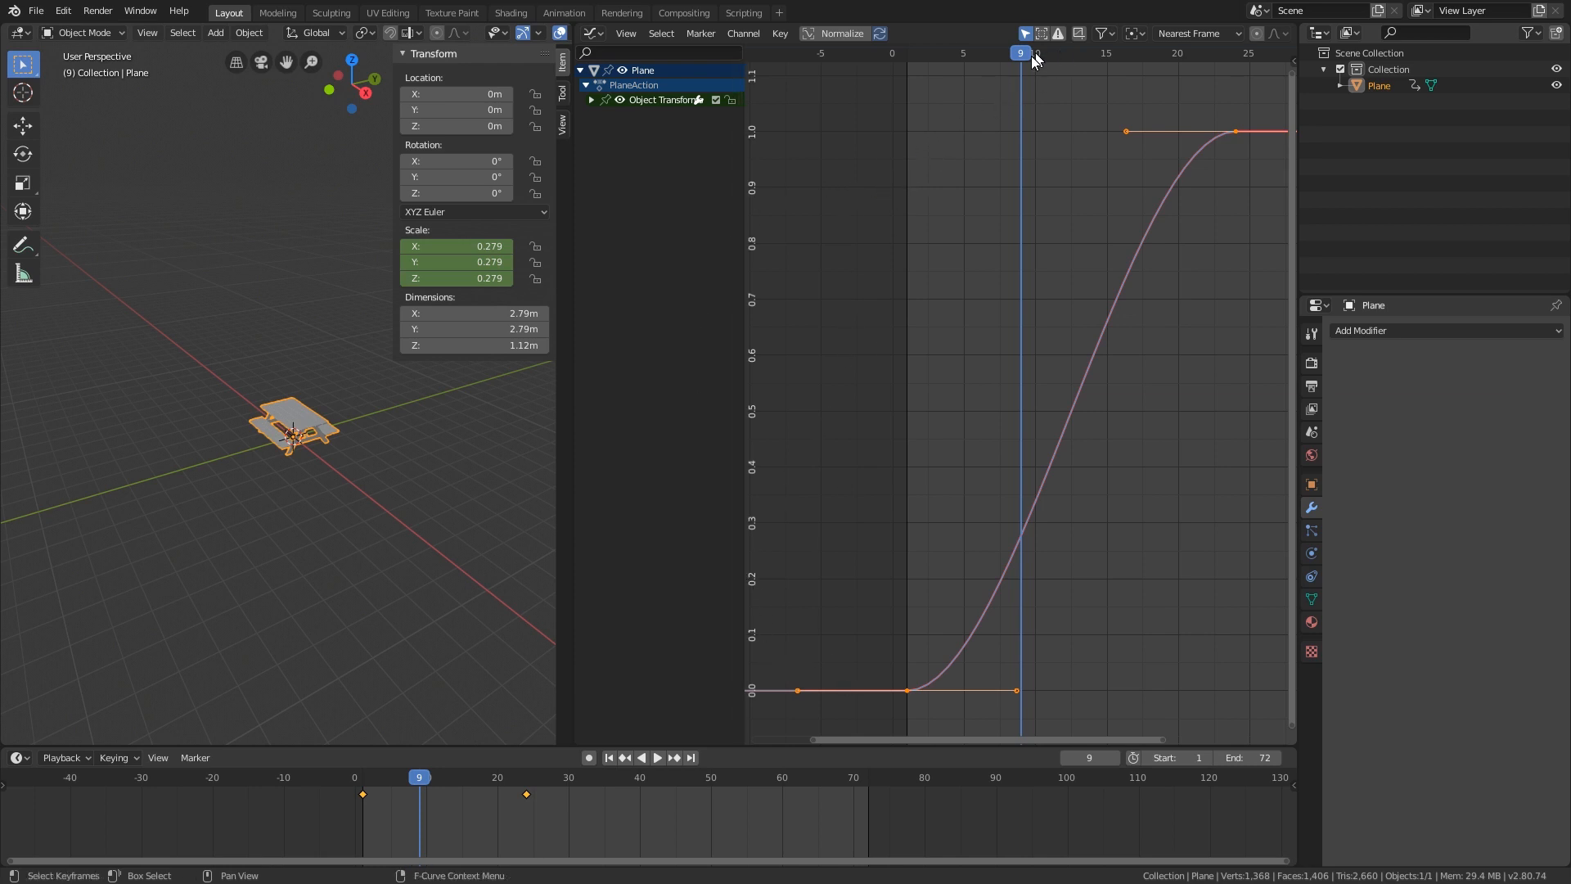
drag(1036, 62, 1064, 122)
middle_drag(1080, 516, 1038, 503)
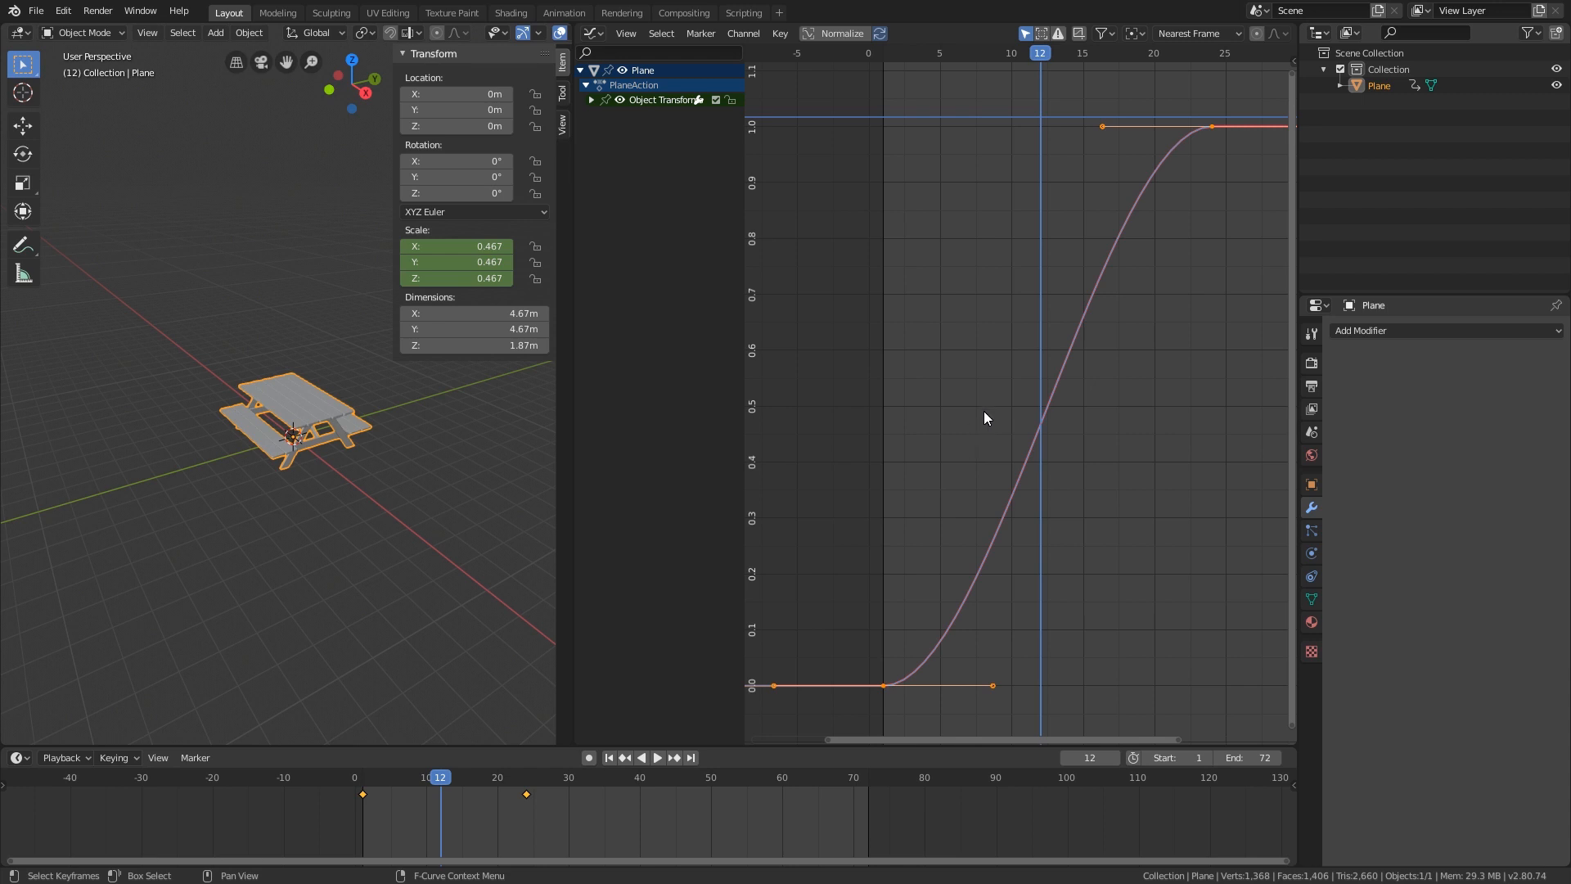
- Try Linear interpolation on the table's scale keyframes and play the animation to examine its constant growth
key(t)
key(t)
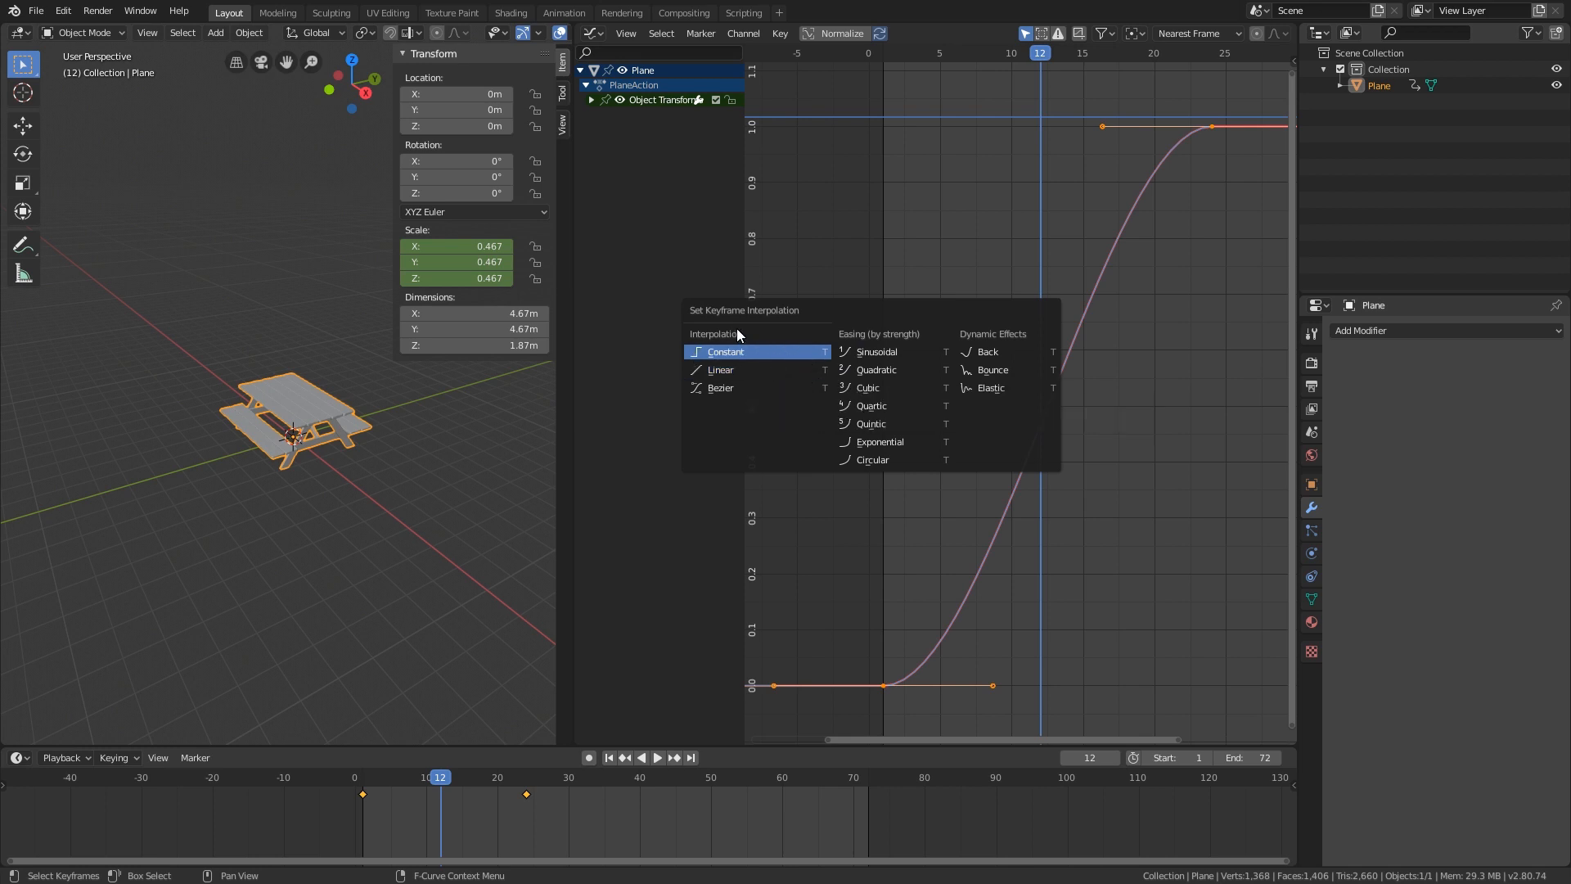
click(729, 369)
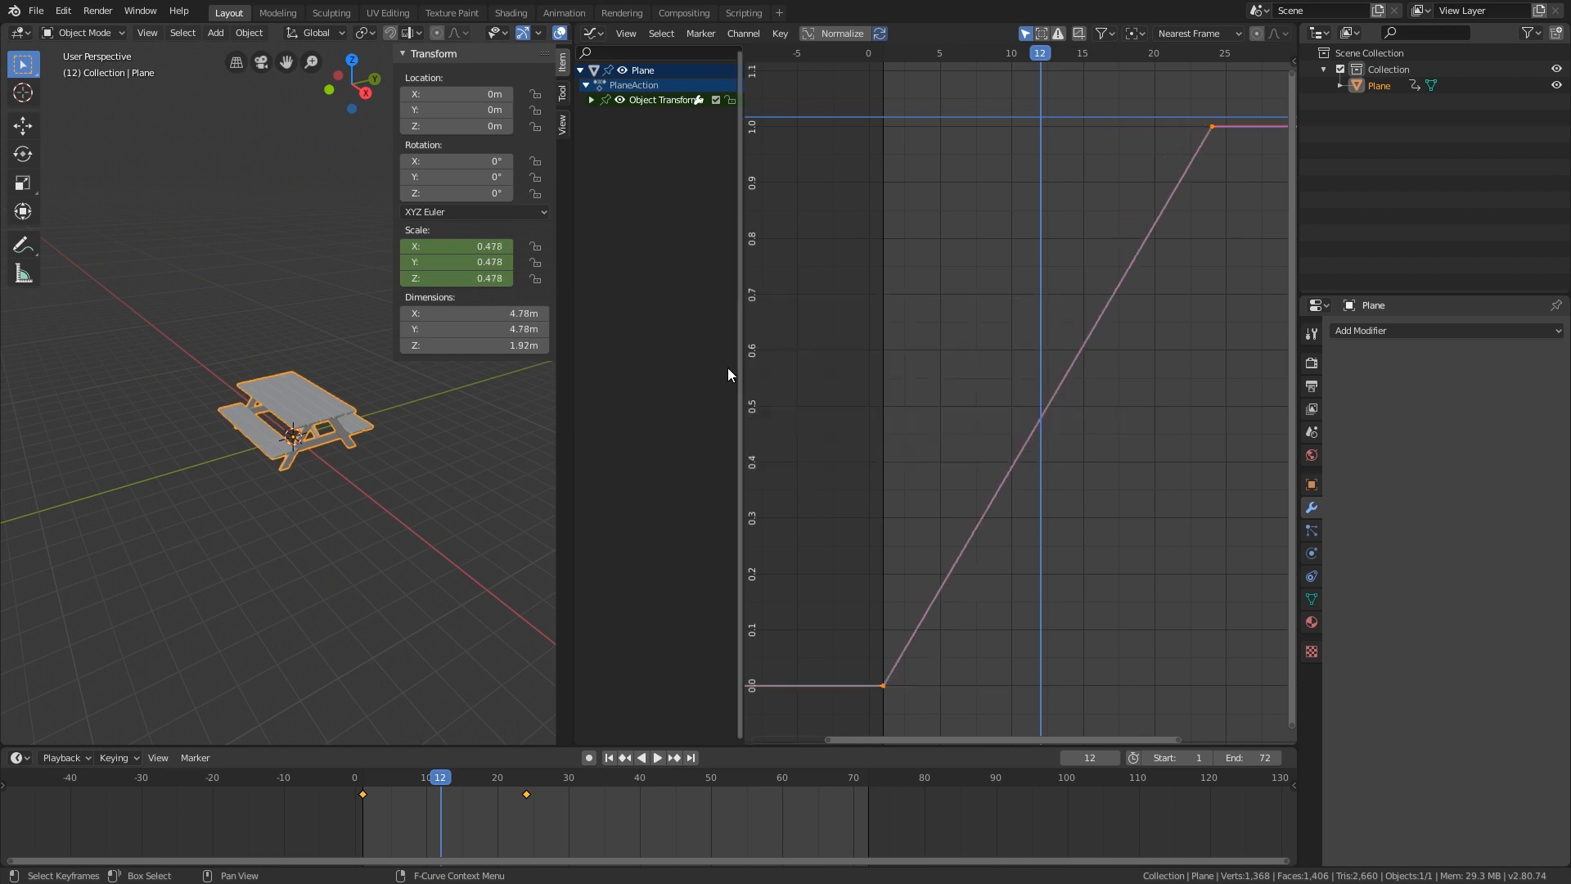
key(space)
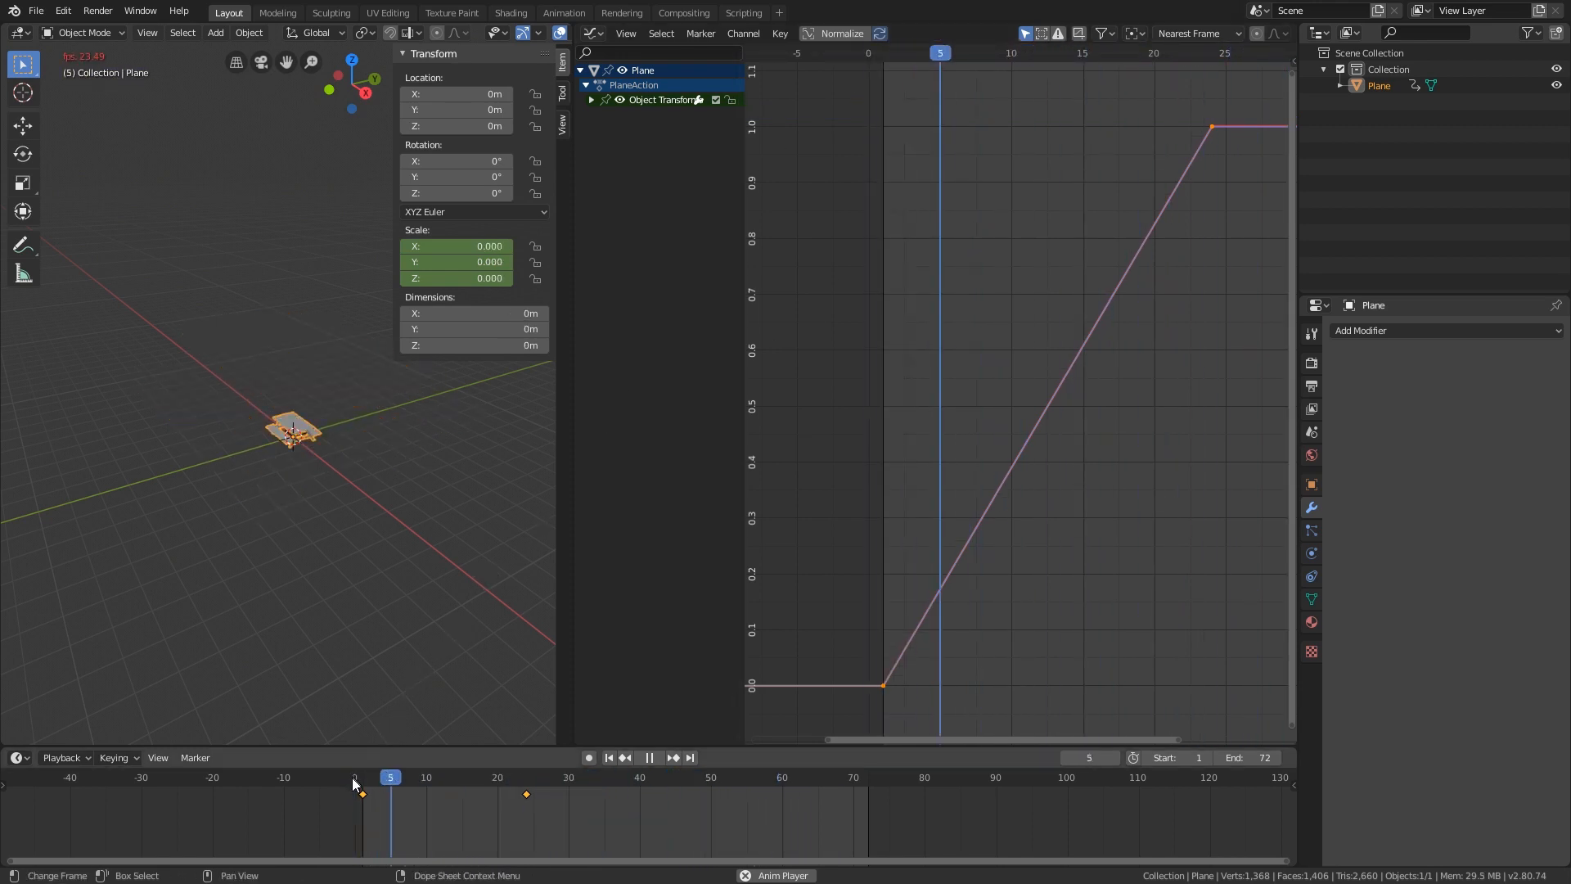
key(space)
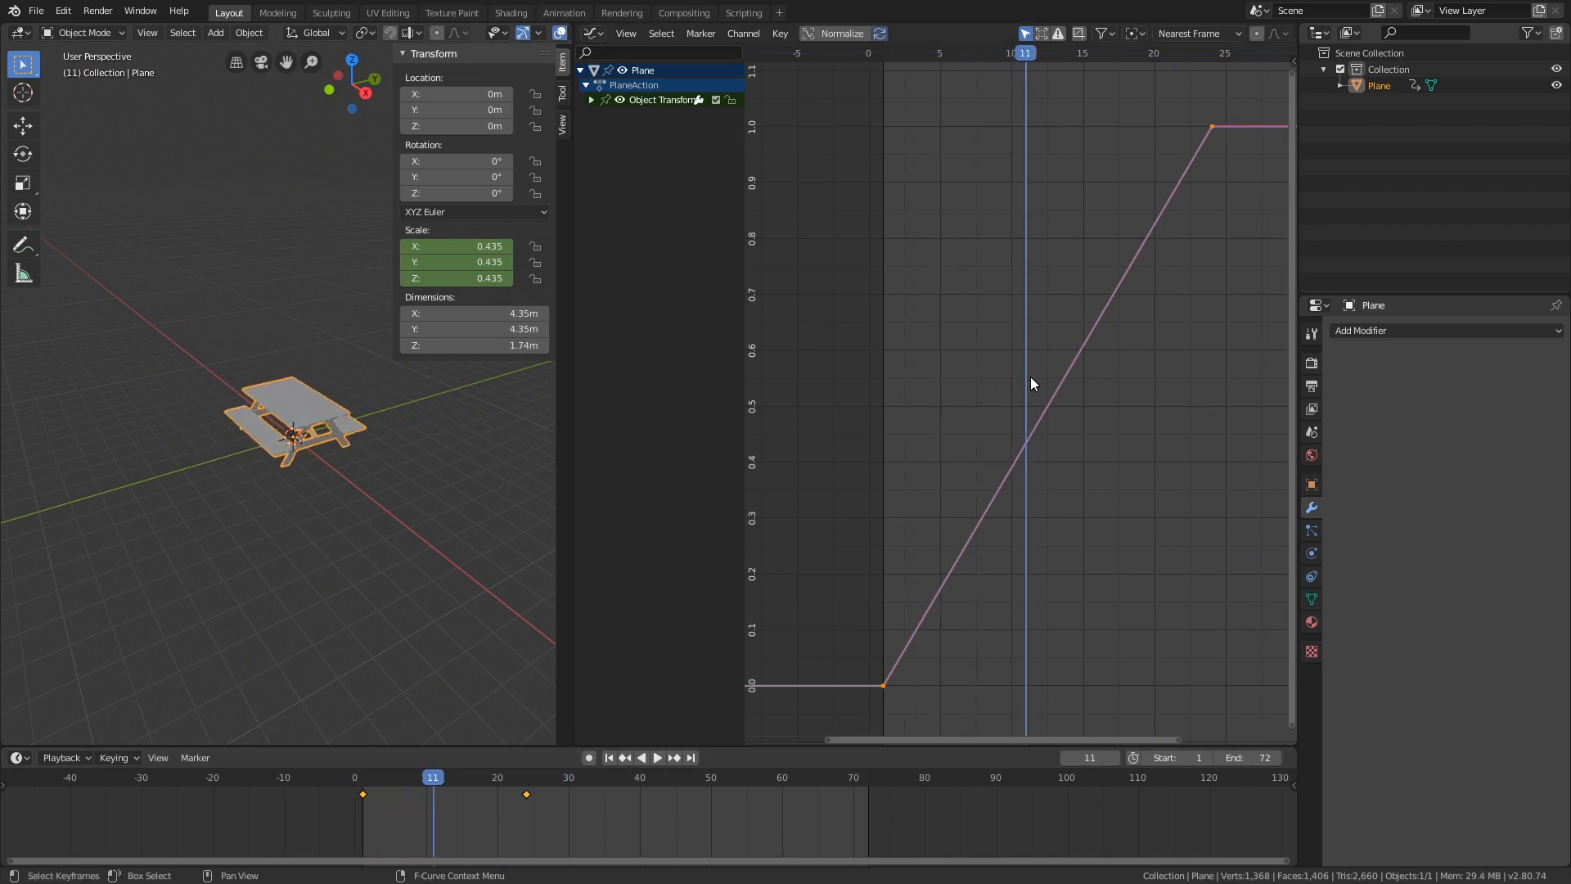
- Return the scale keyframes to Bezier interpolation, replay the animation from frame 1, and go to frame 24
key(t)
click(1000, 401)
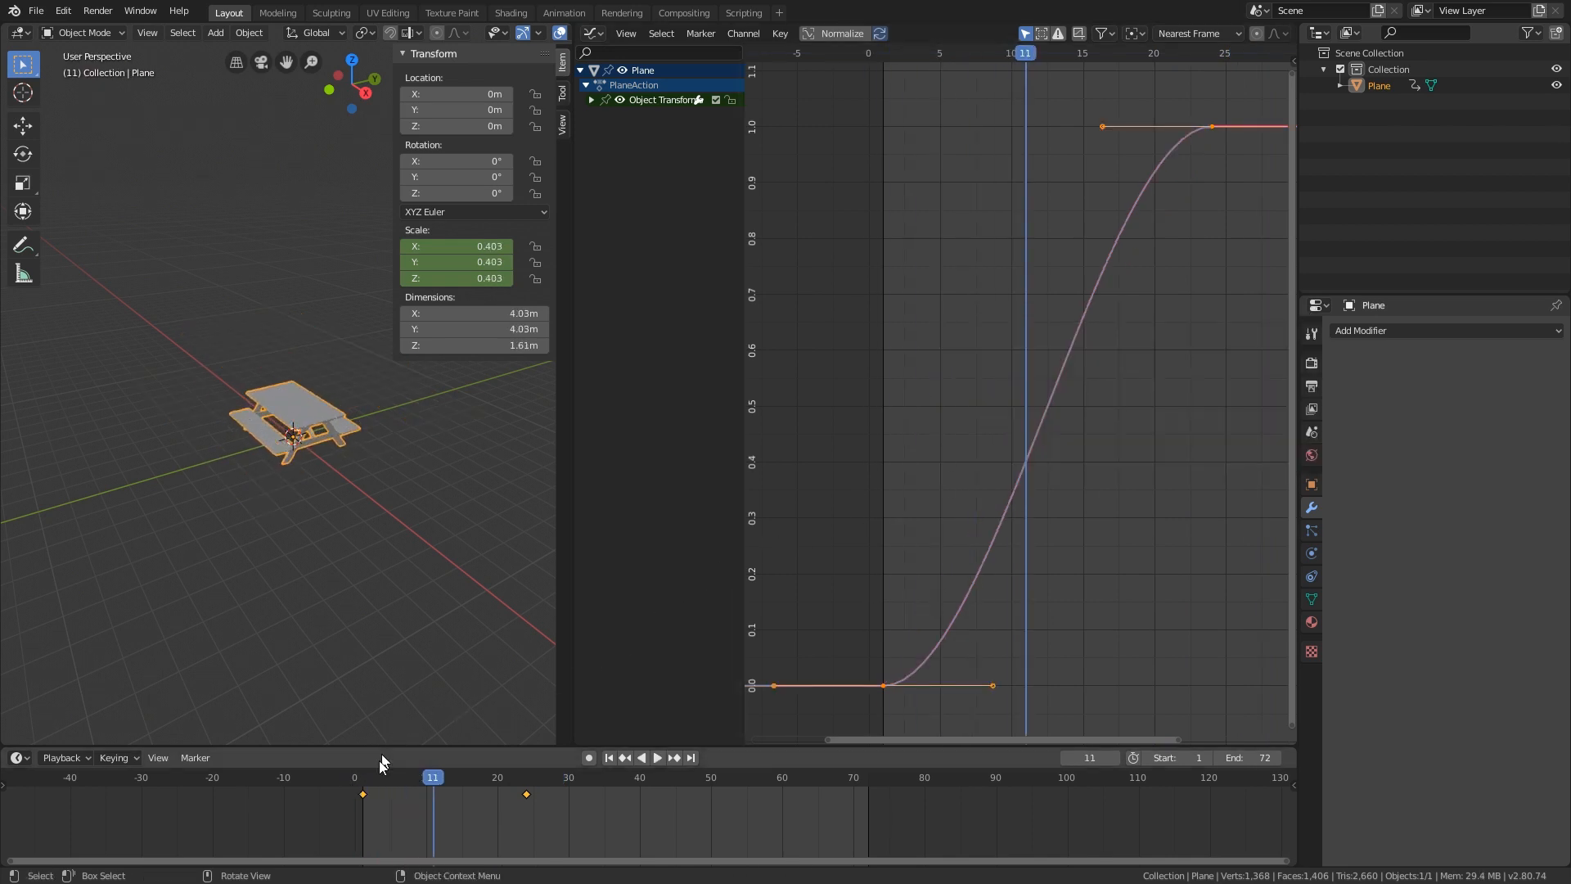
click(362, 777)
key(space)
key(space)
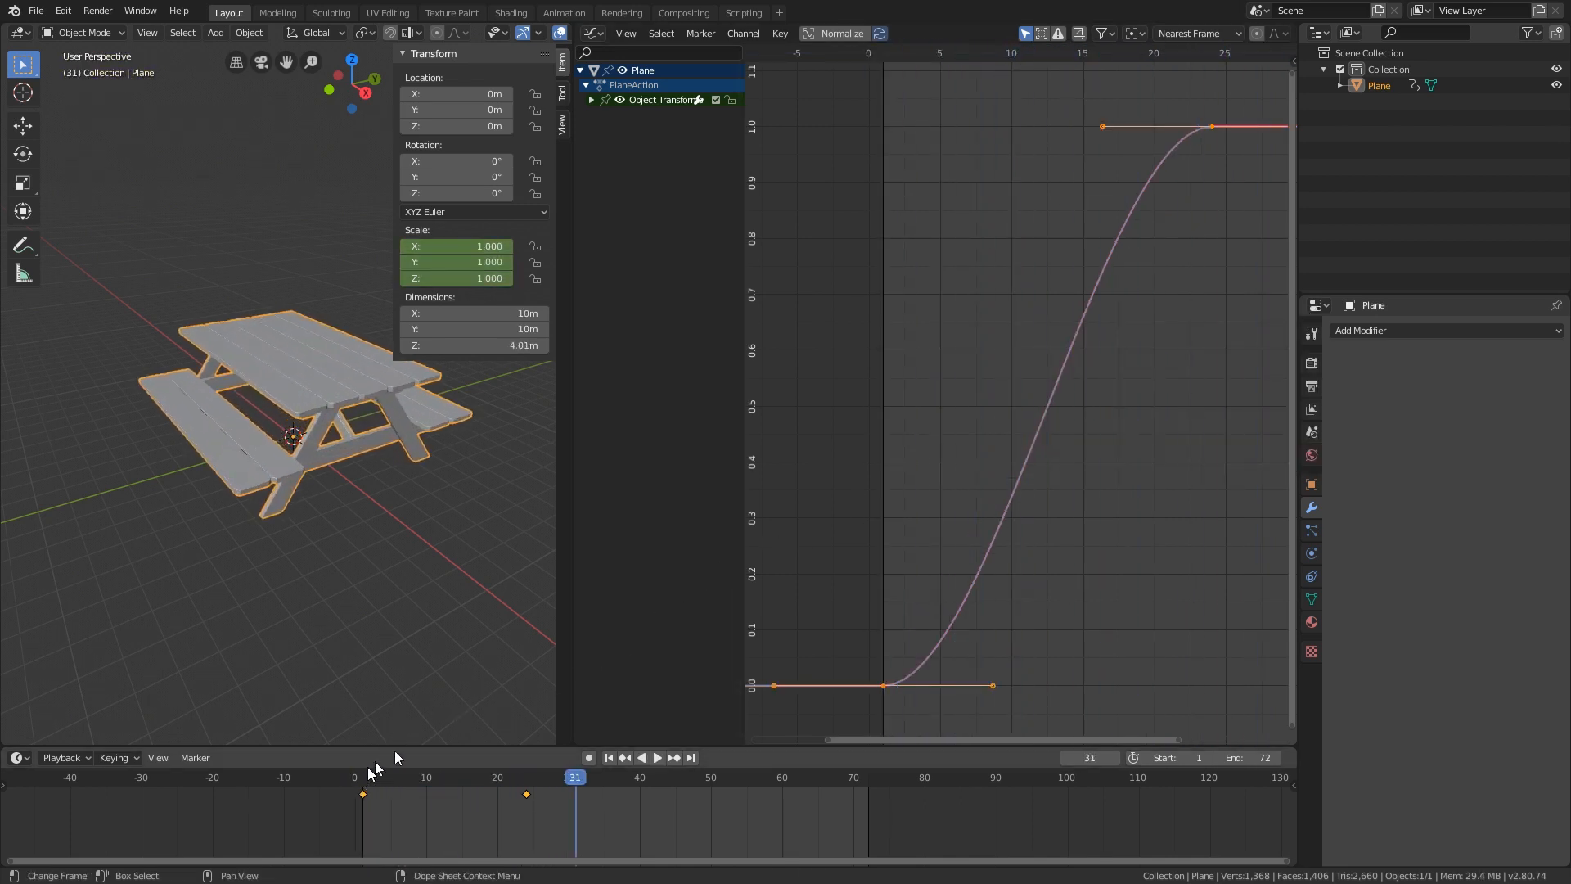
drag(572, 774, 526, 765)
- Set the scale keyframes' interpolation to Cubic easing and replay the table's growth from frame 0
key(t)
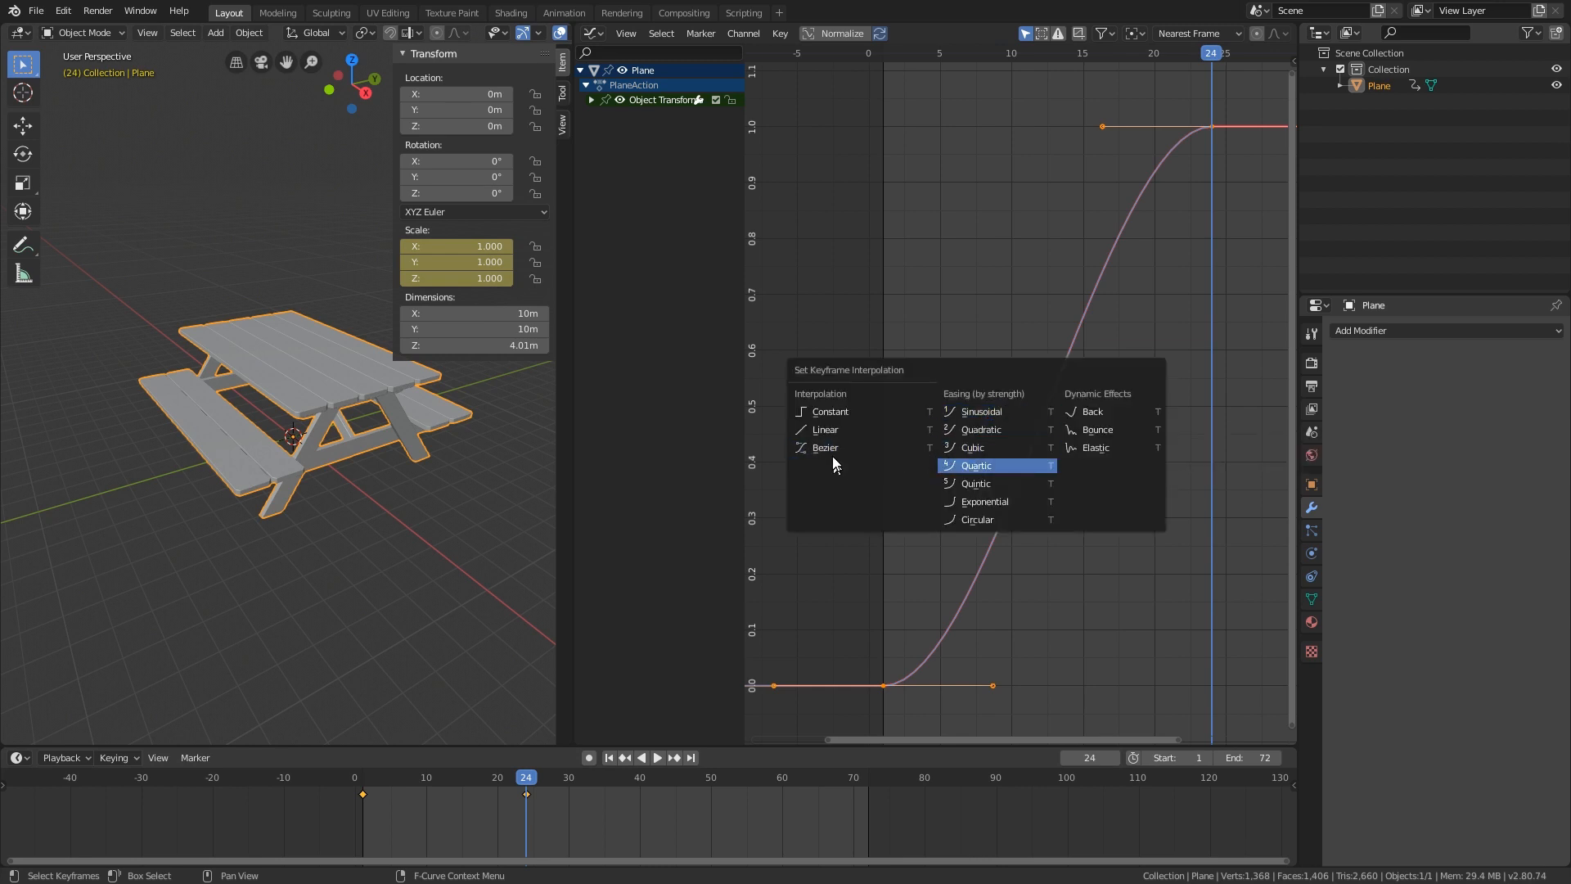
click(1002, 464)
drag(902, 57, 867, 78)
key(space)
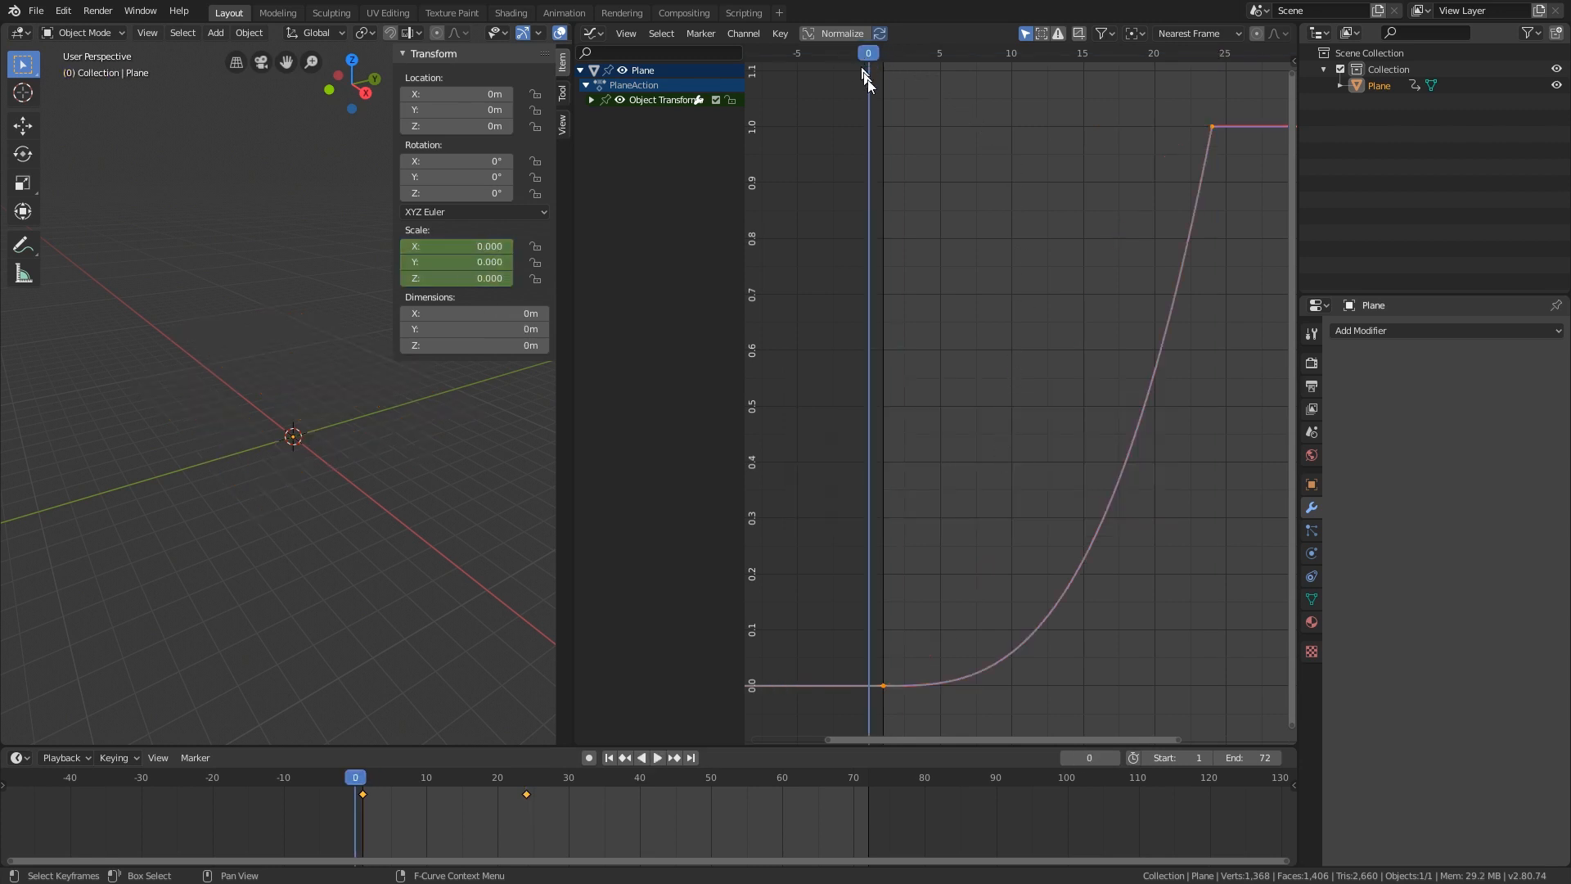
key(space)
click(869, 56)
key(space)
key(space)
- Reapply Cubic easing to the scale keyframes and replay the animation repeatedly from its start to examine the acceleration
key(t)
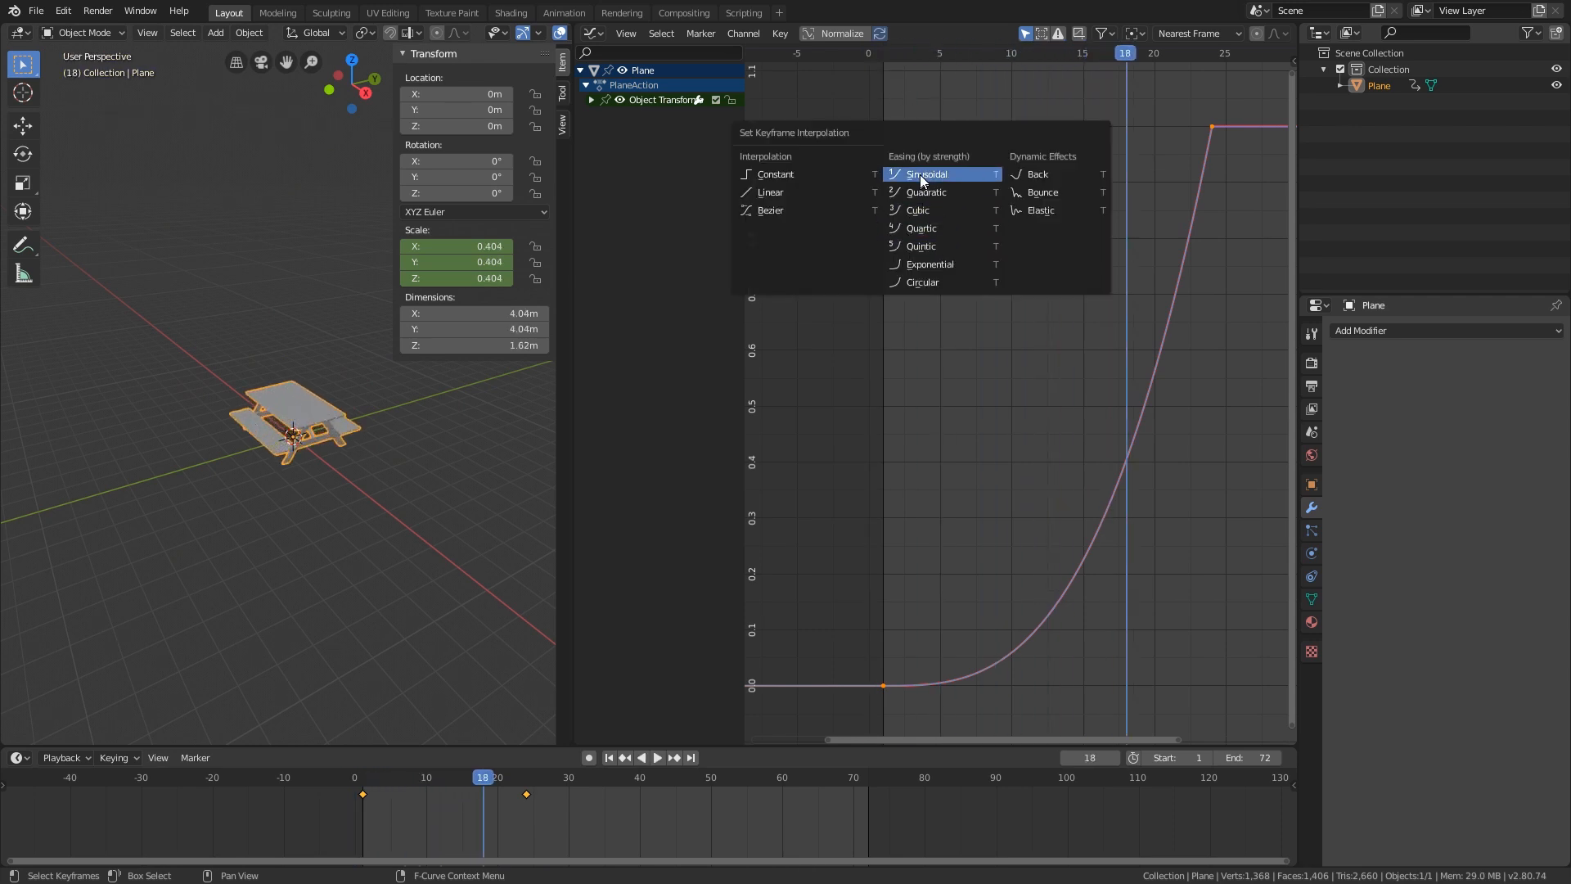
click(912, 226)
mouse_move(869, 51)
mouse_down()
mouse_move(906, 51)
mouse_move(870, 50)
mouse_up()
key(space)
key(t)
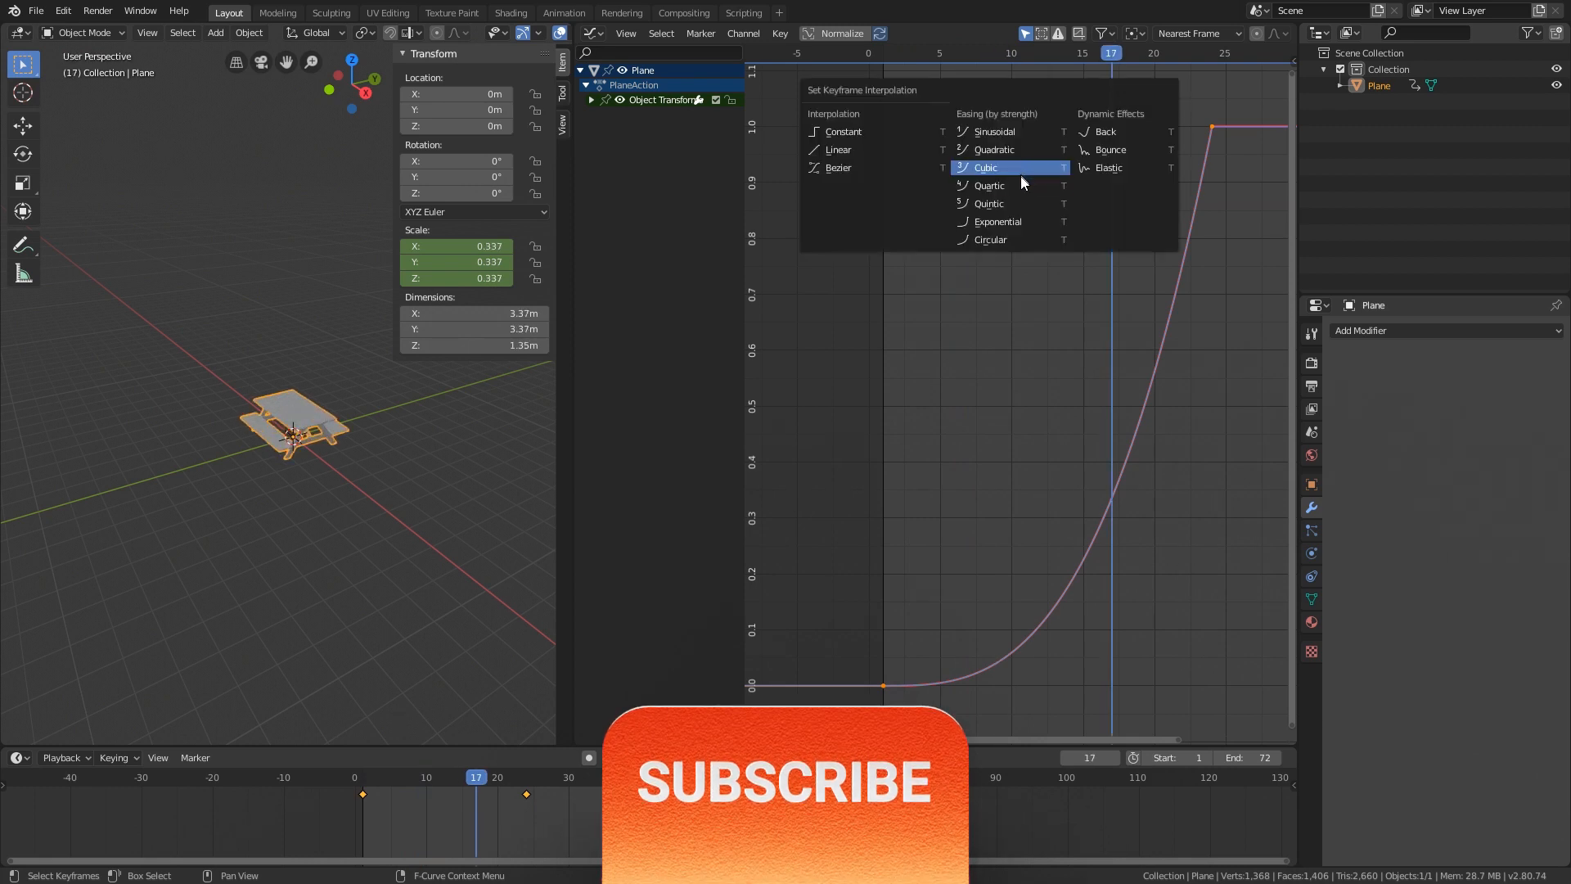
click(1020, 172)
key(space)
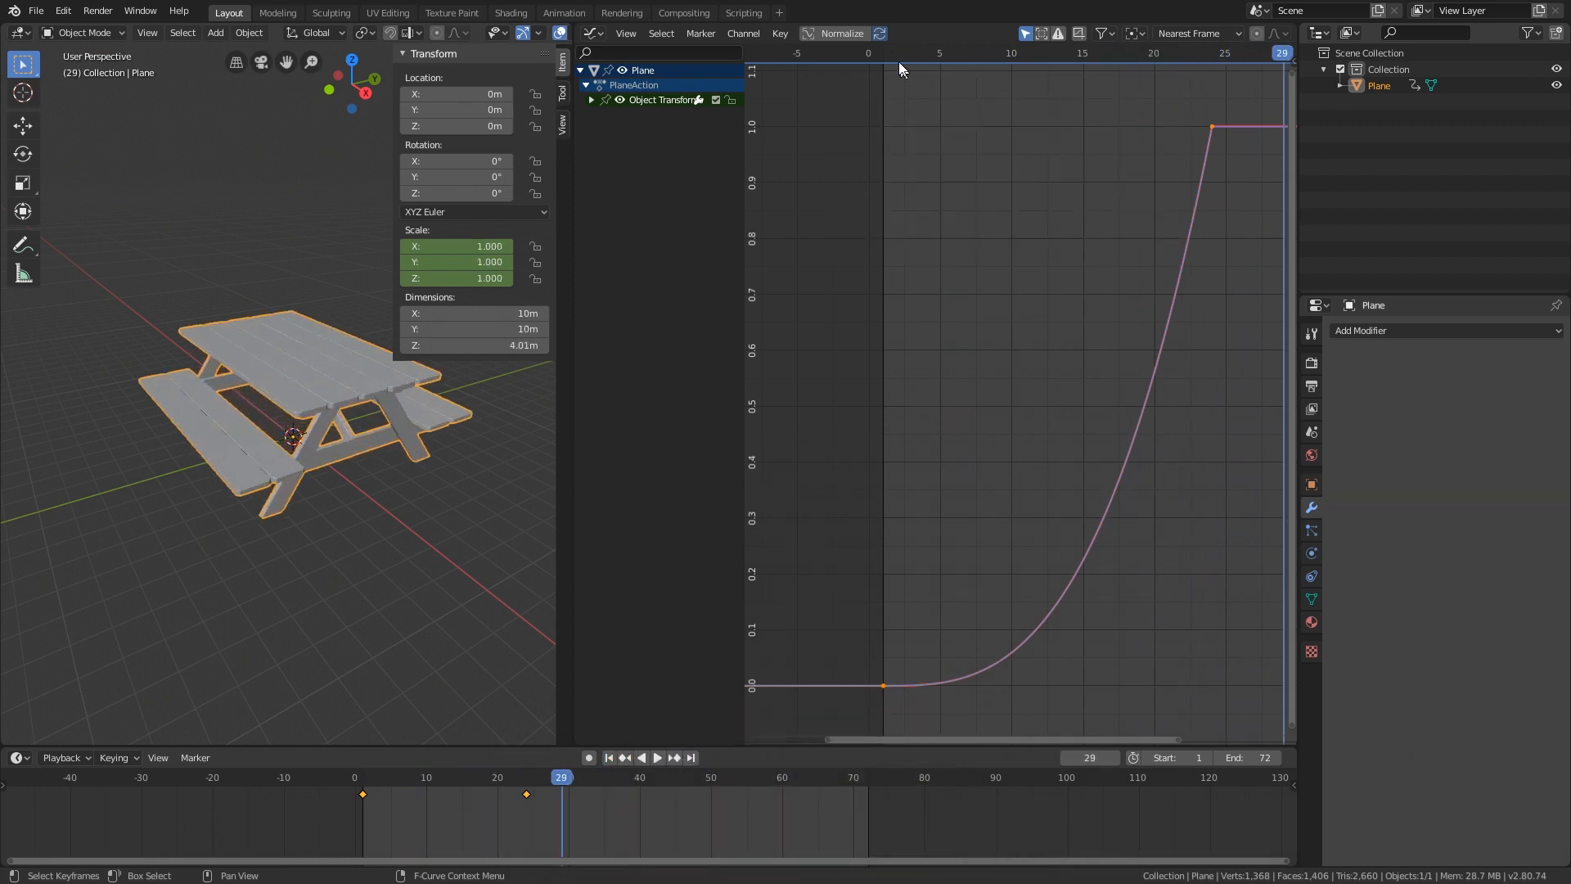
click(868, 51)
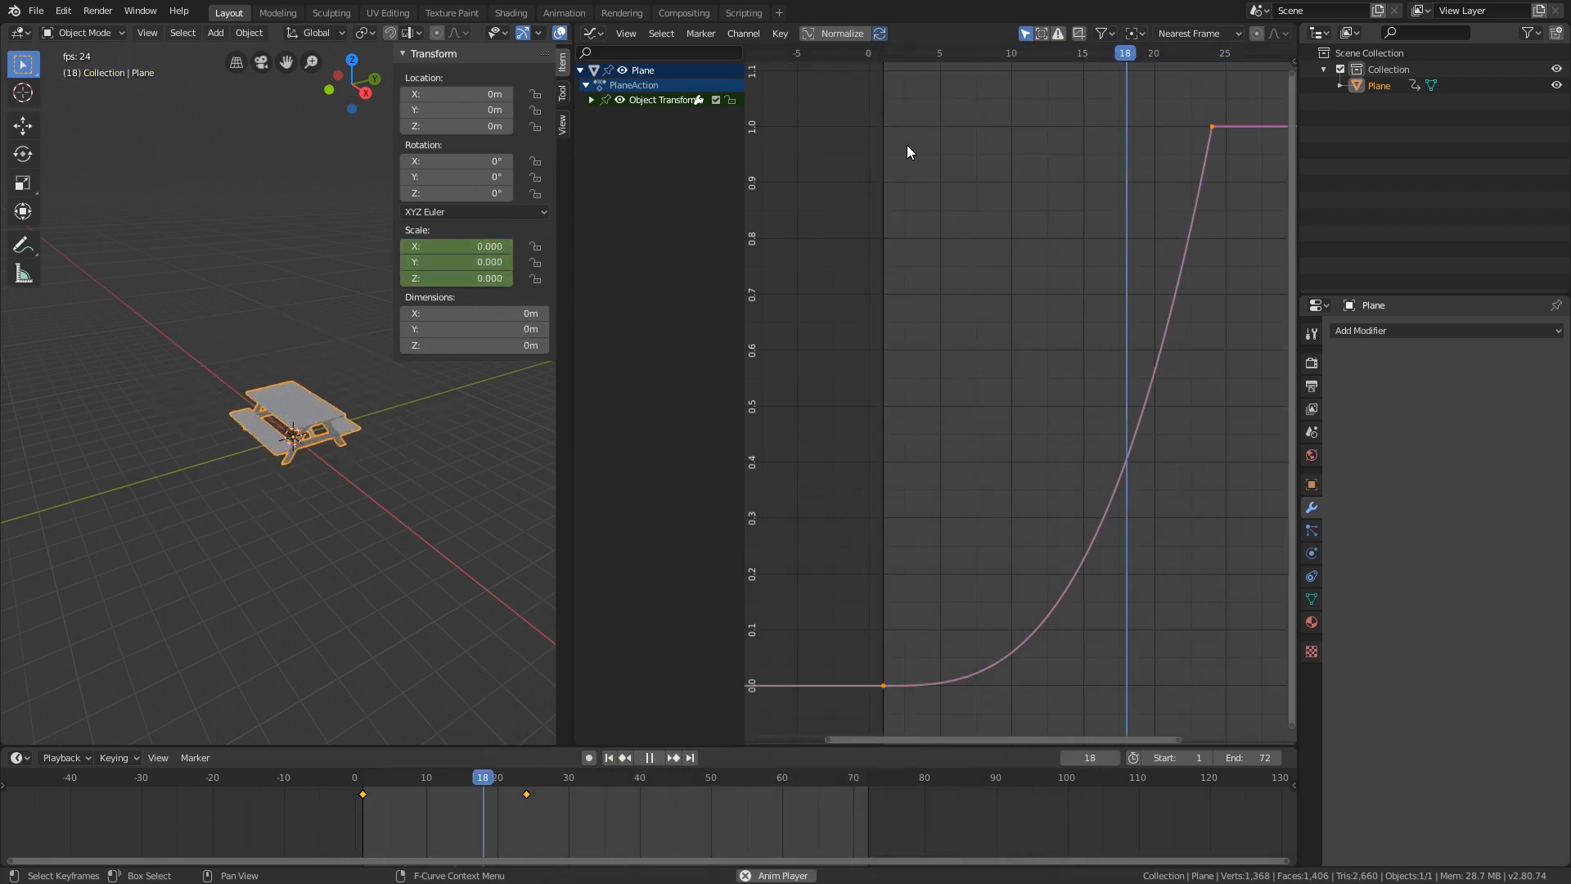
key(space)
click(881, 54)
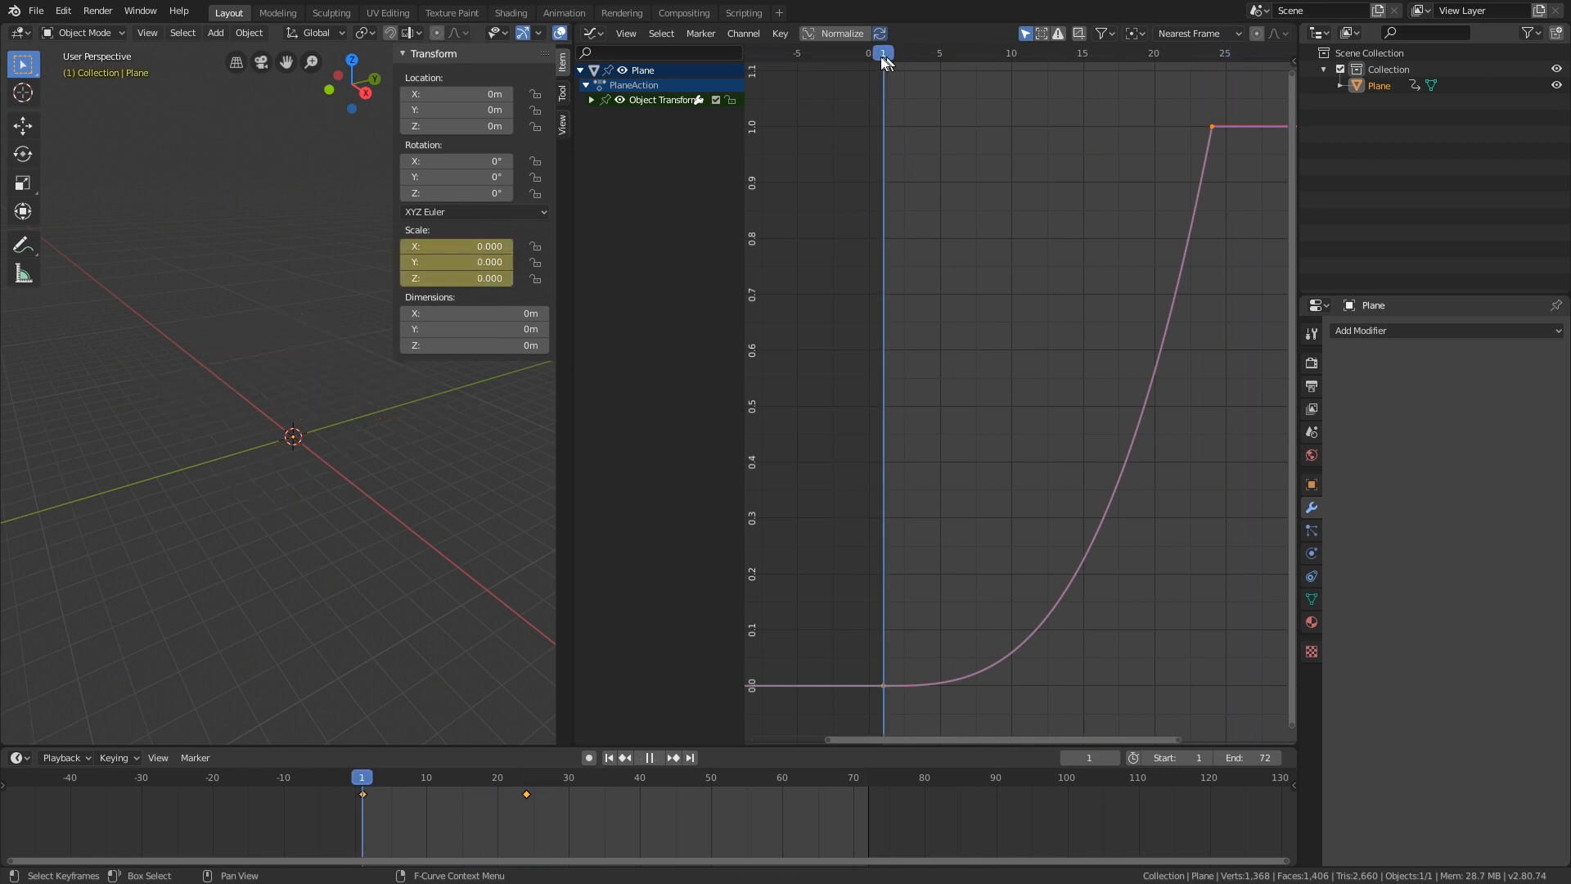
key(space)
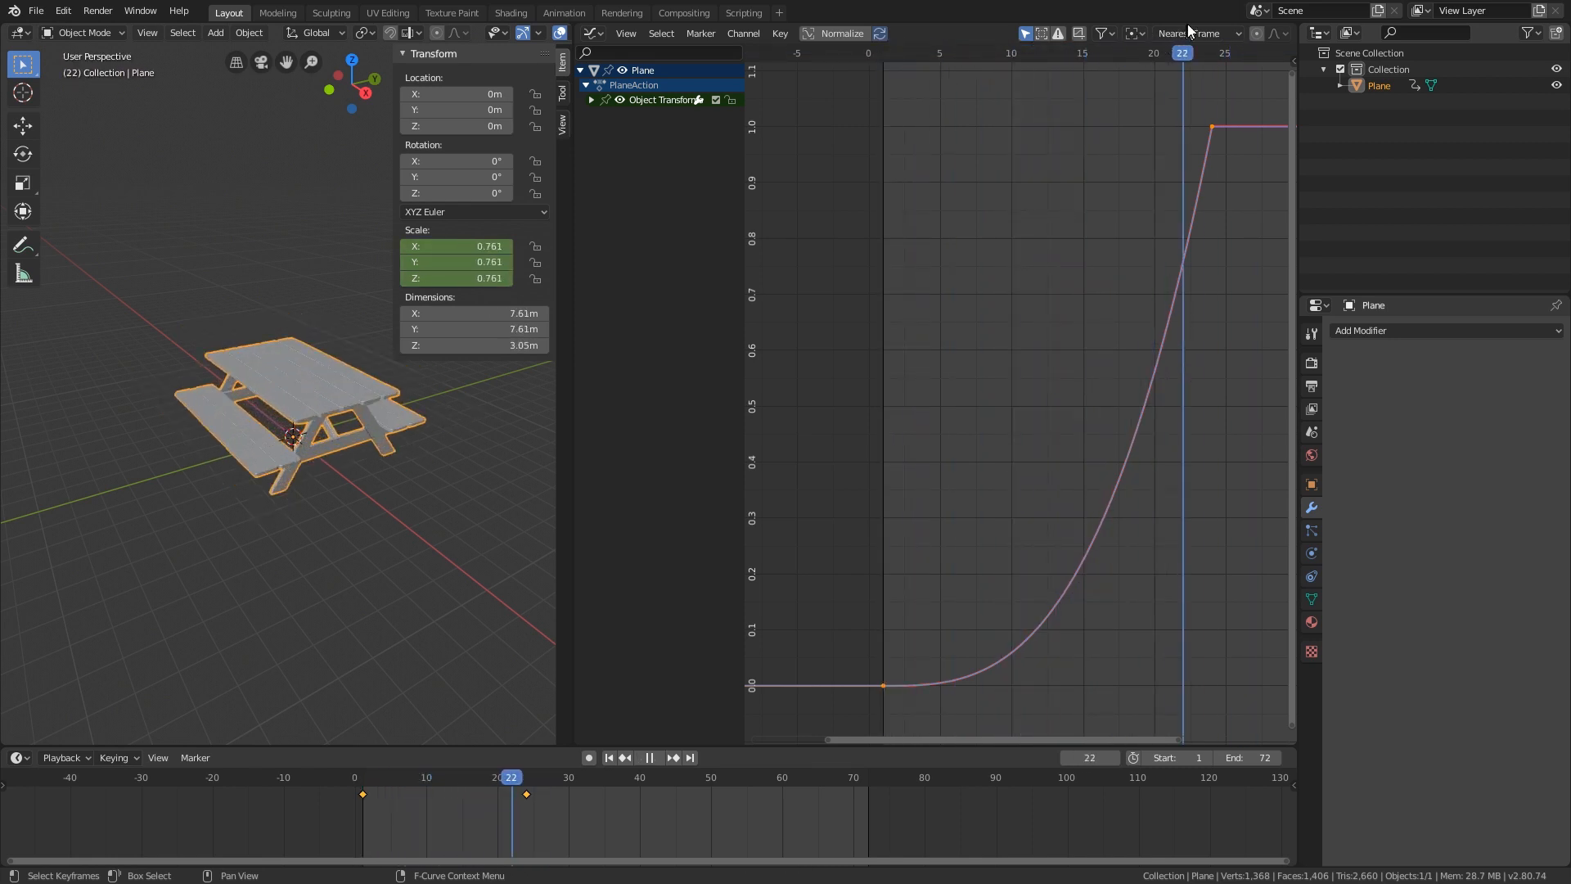
key(space)
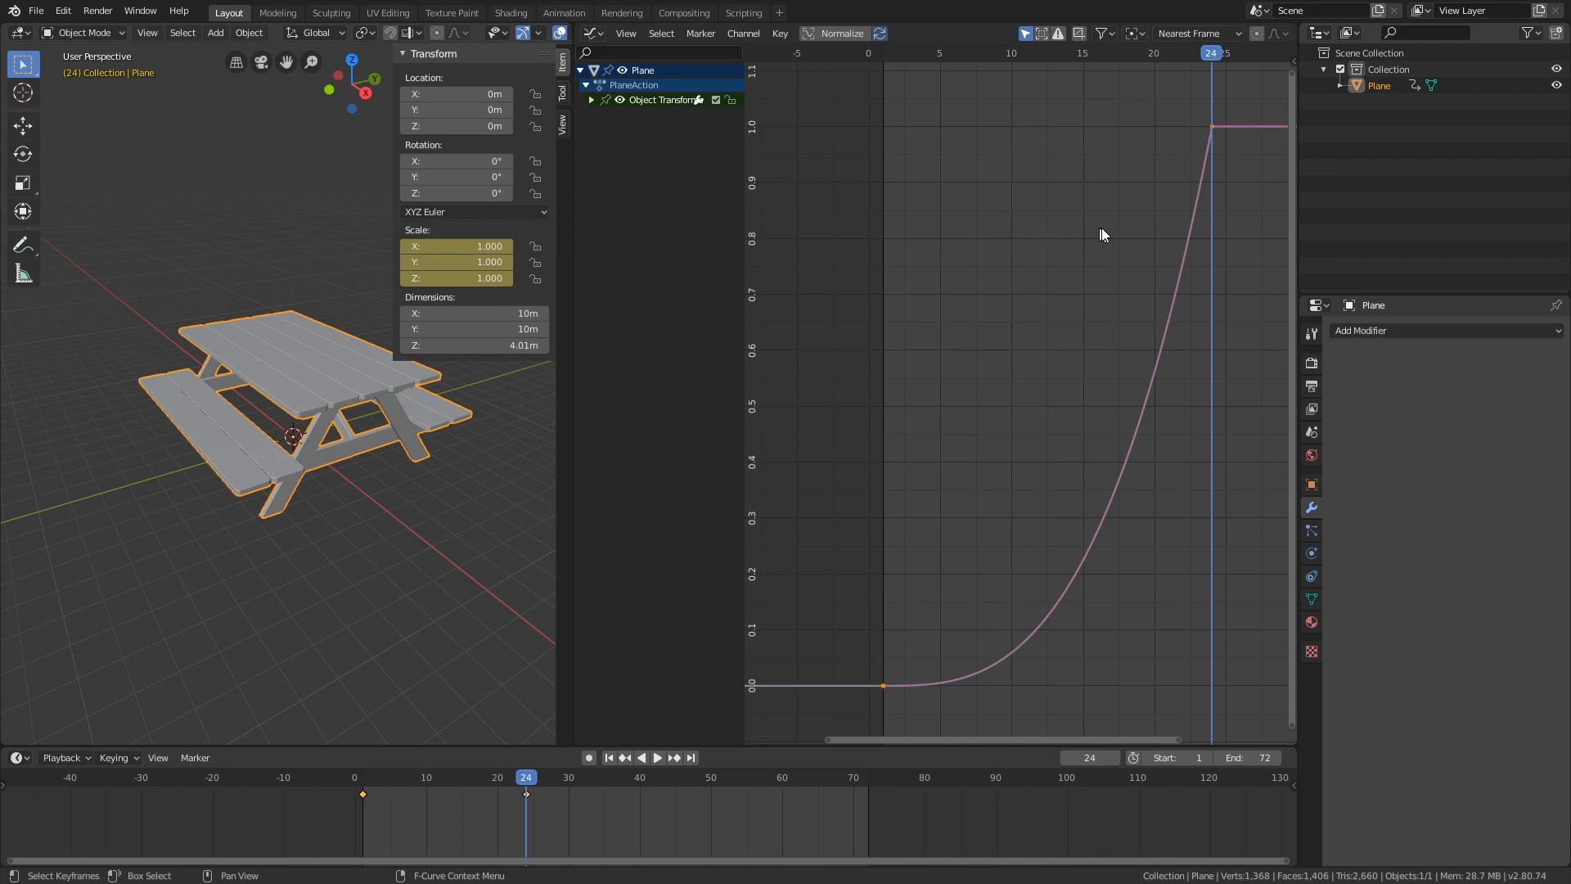
key(t)
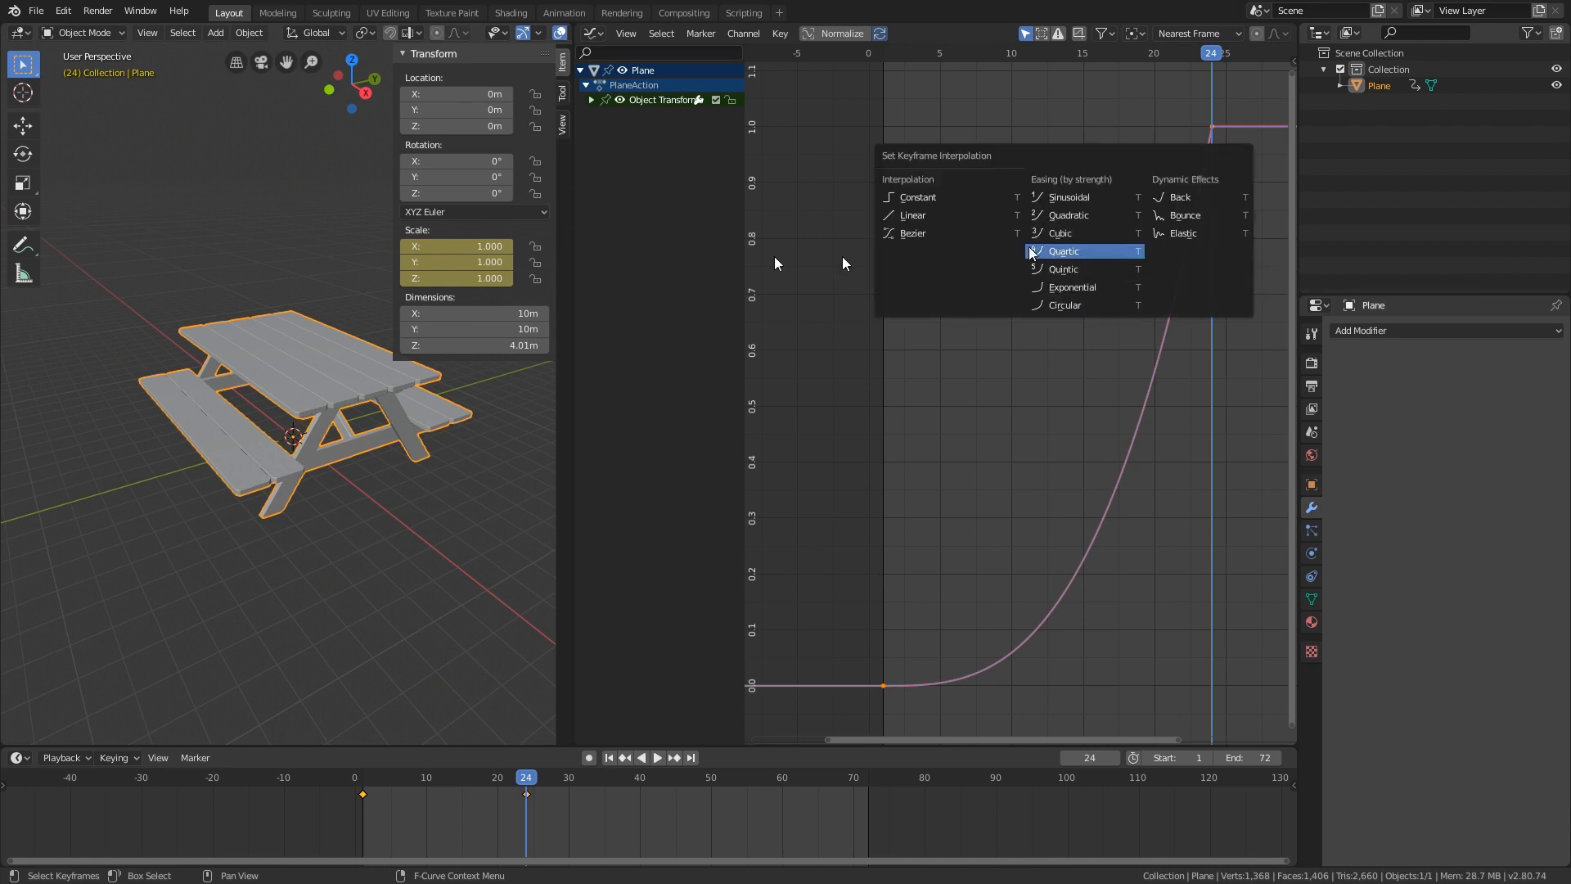
key(shift+s)
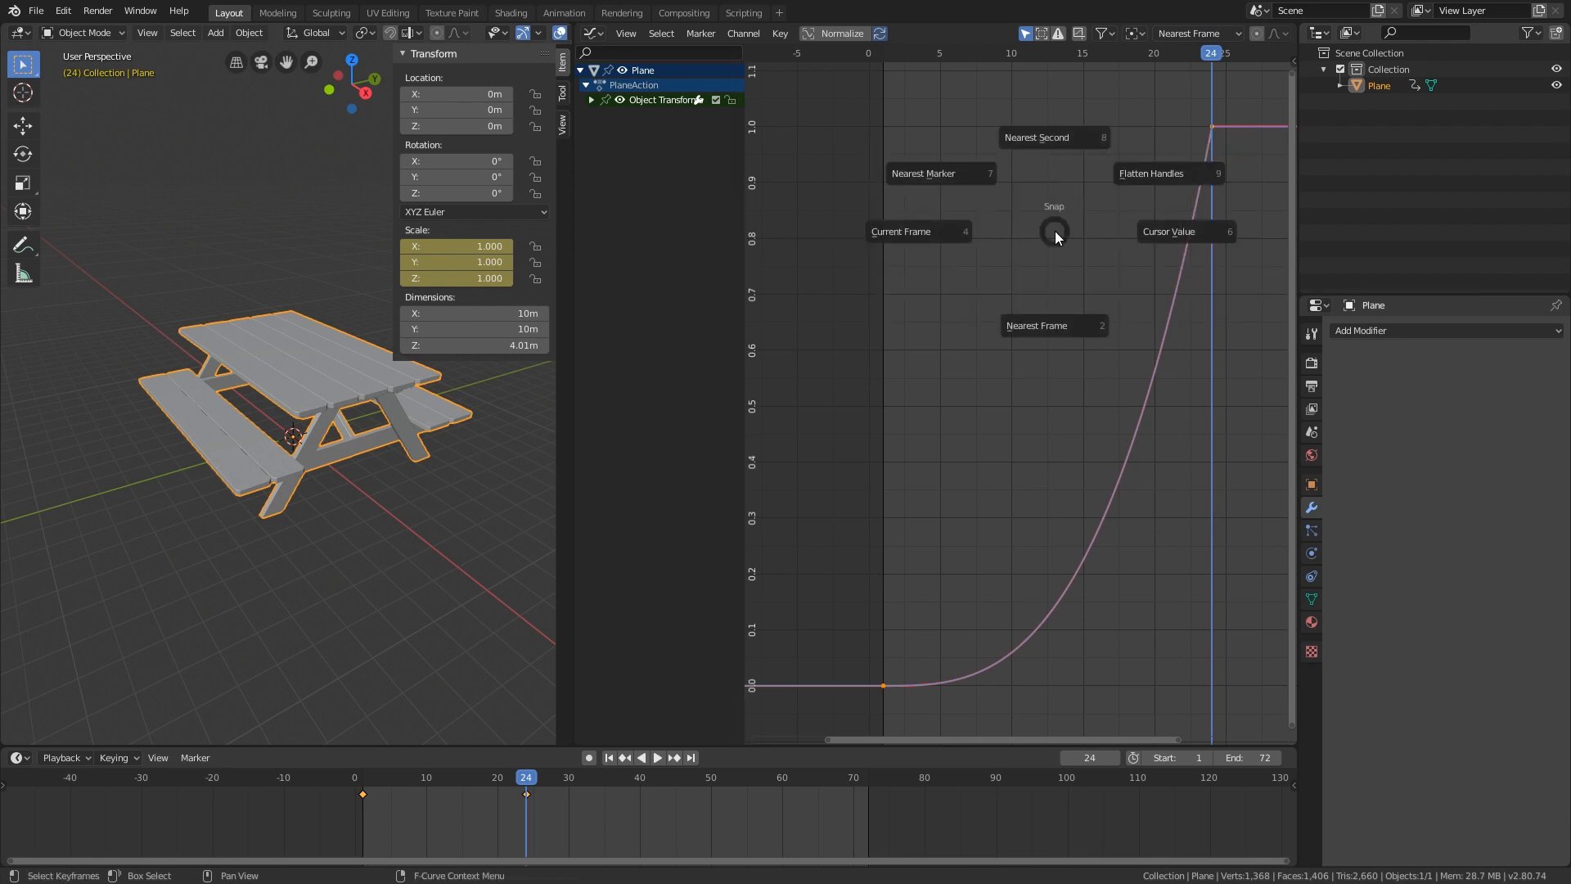
key(Escape)
- Set the scale keyframes' easing type to Ease Out and replay the animation from its start
key(ctrl+e)
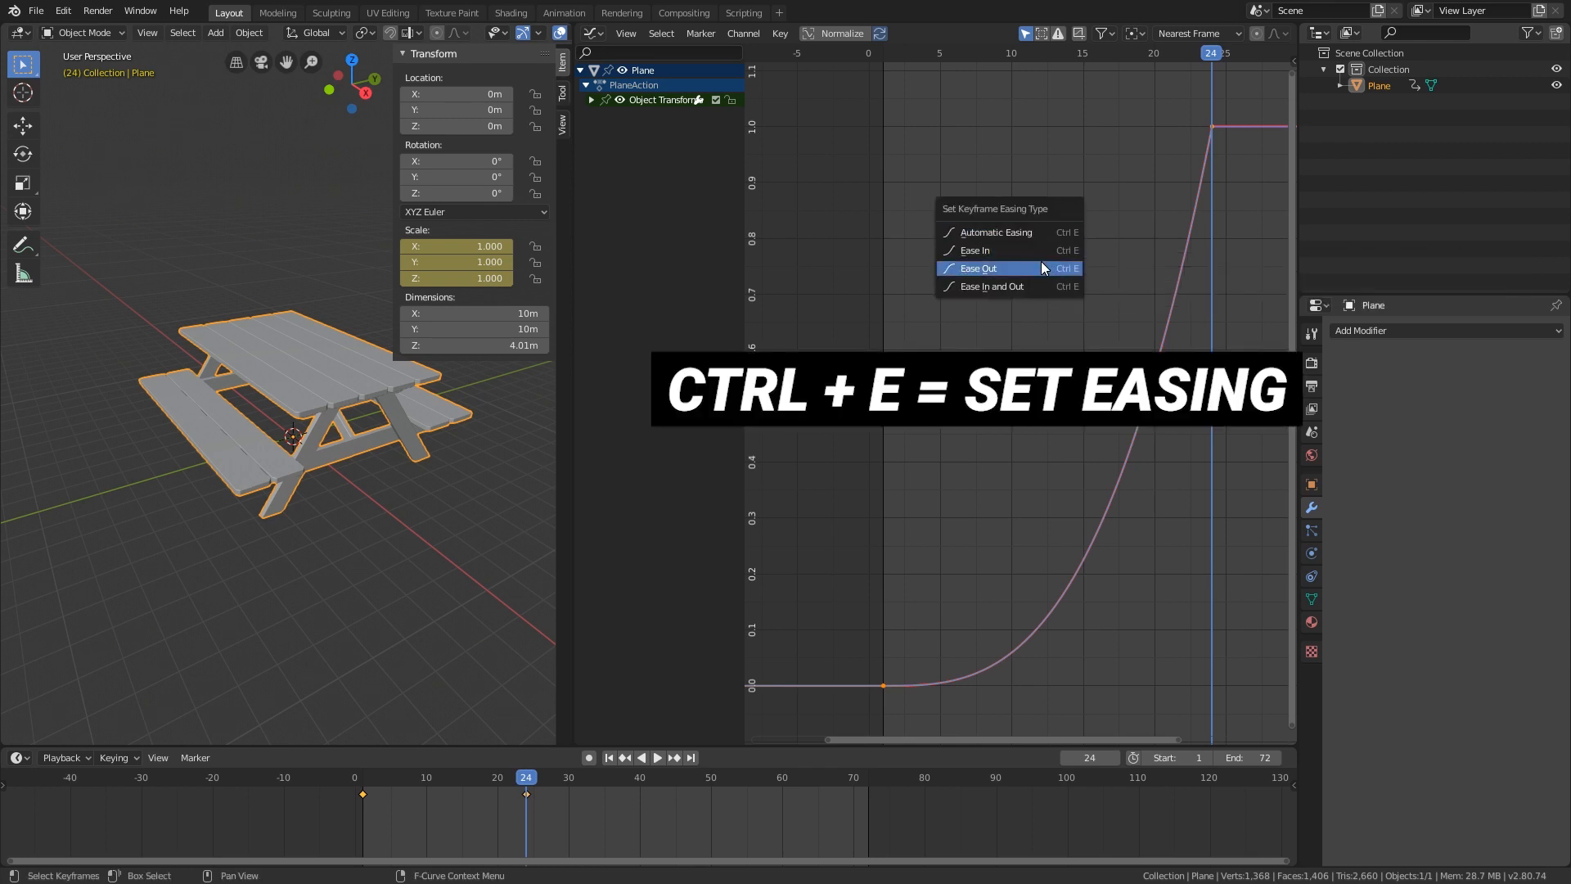
click(1041, 264)
key(space)
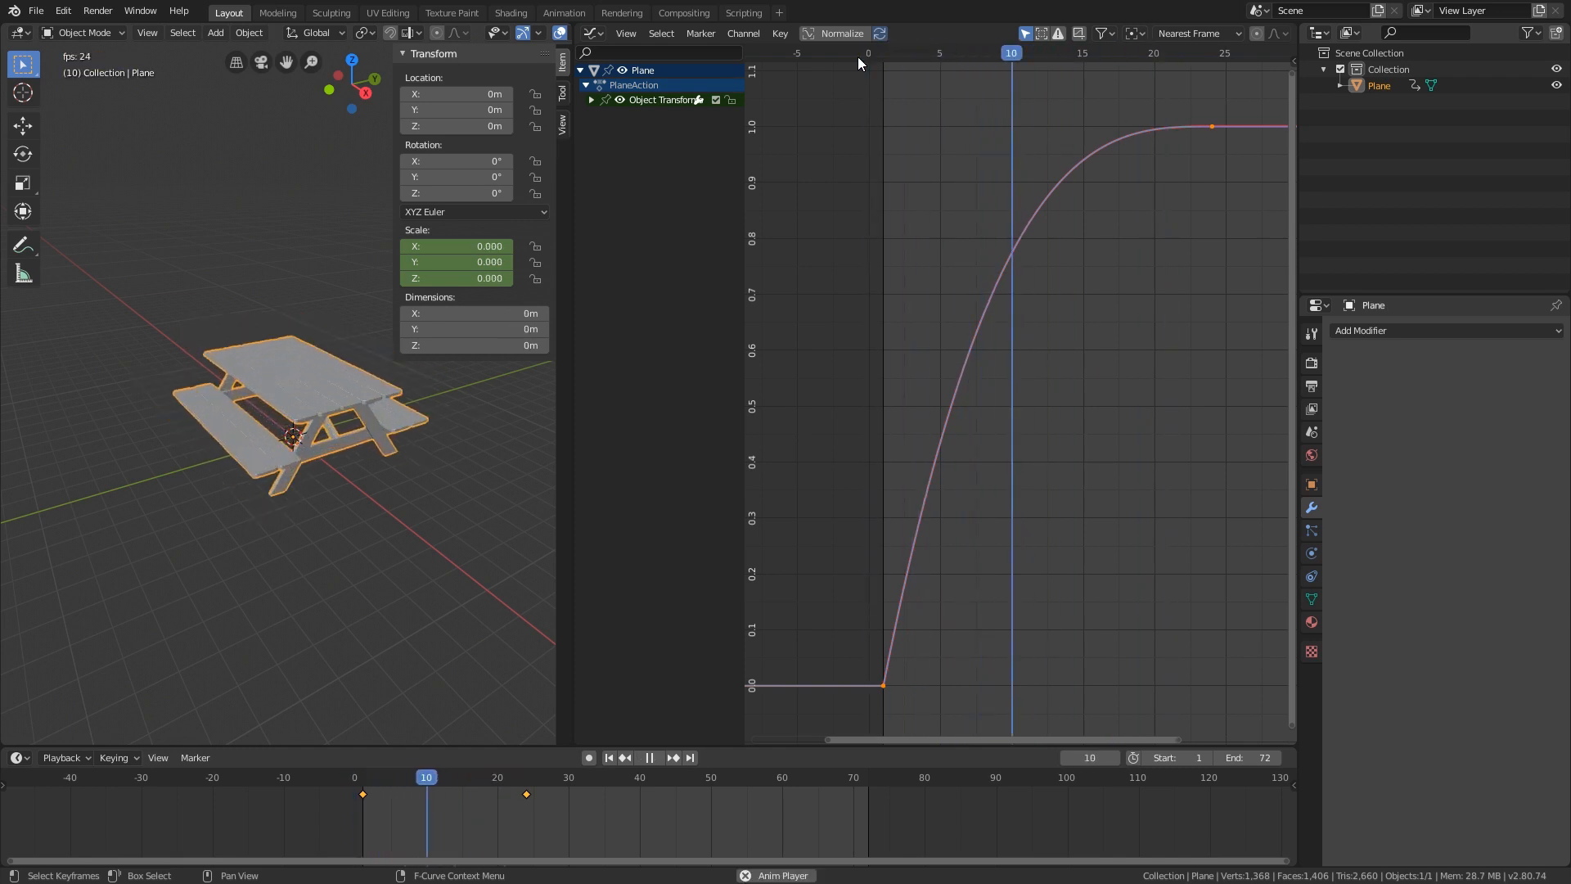
key(space)
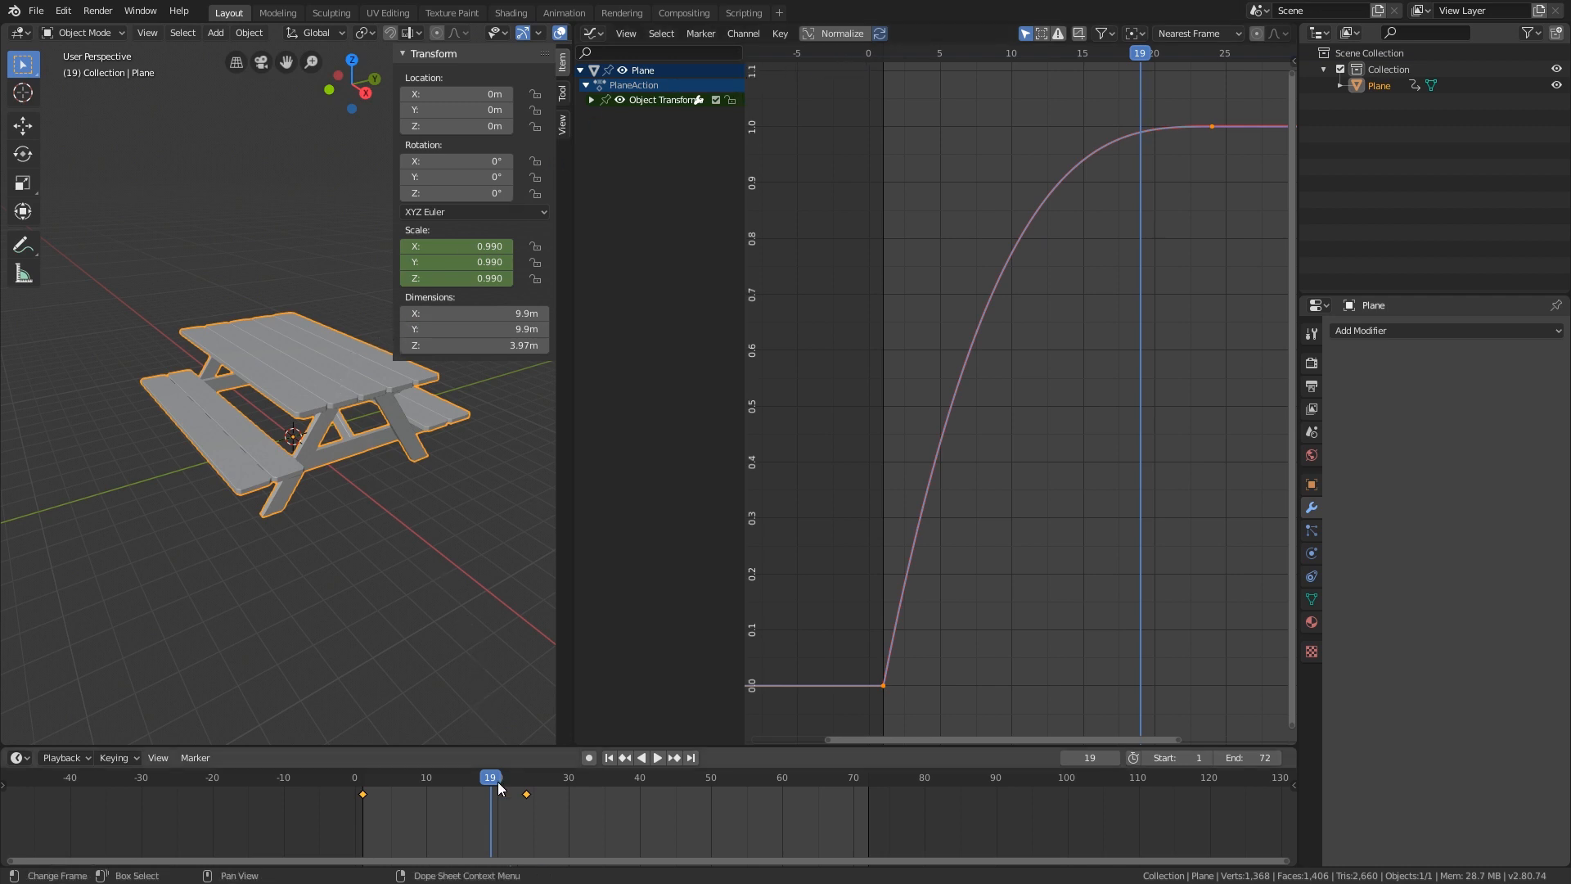
drag(489, 790, 349, 798)
key(space)
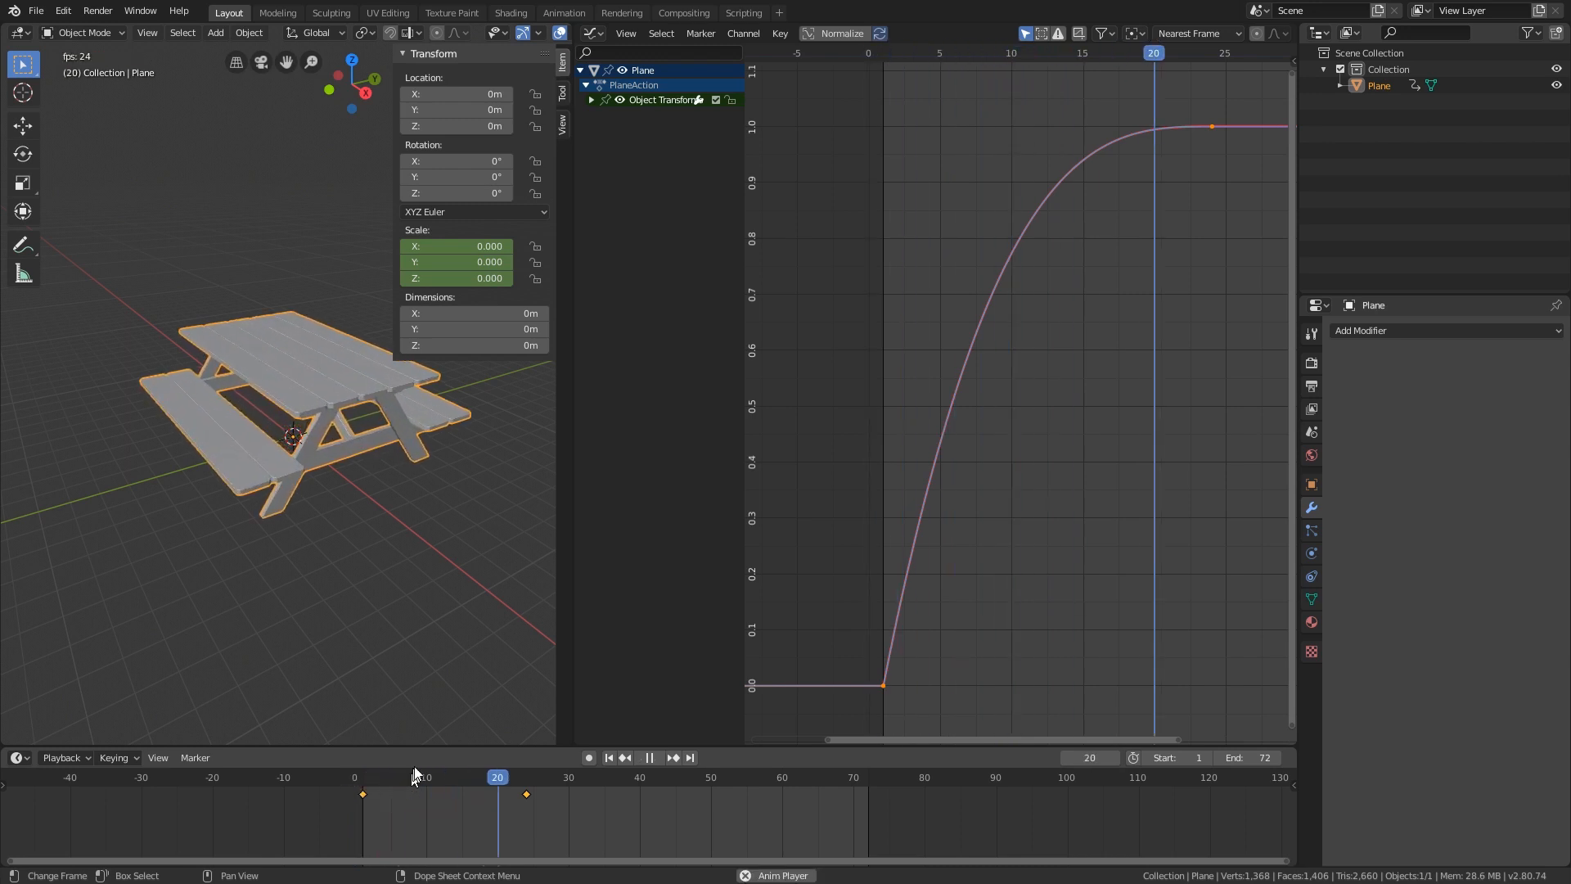
key(space)
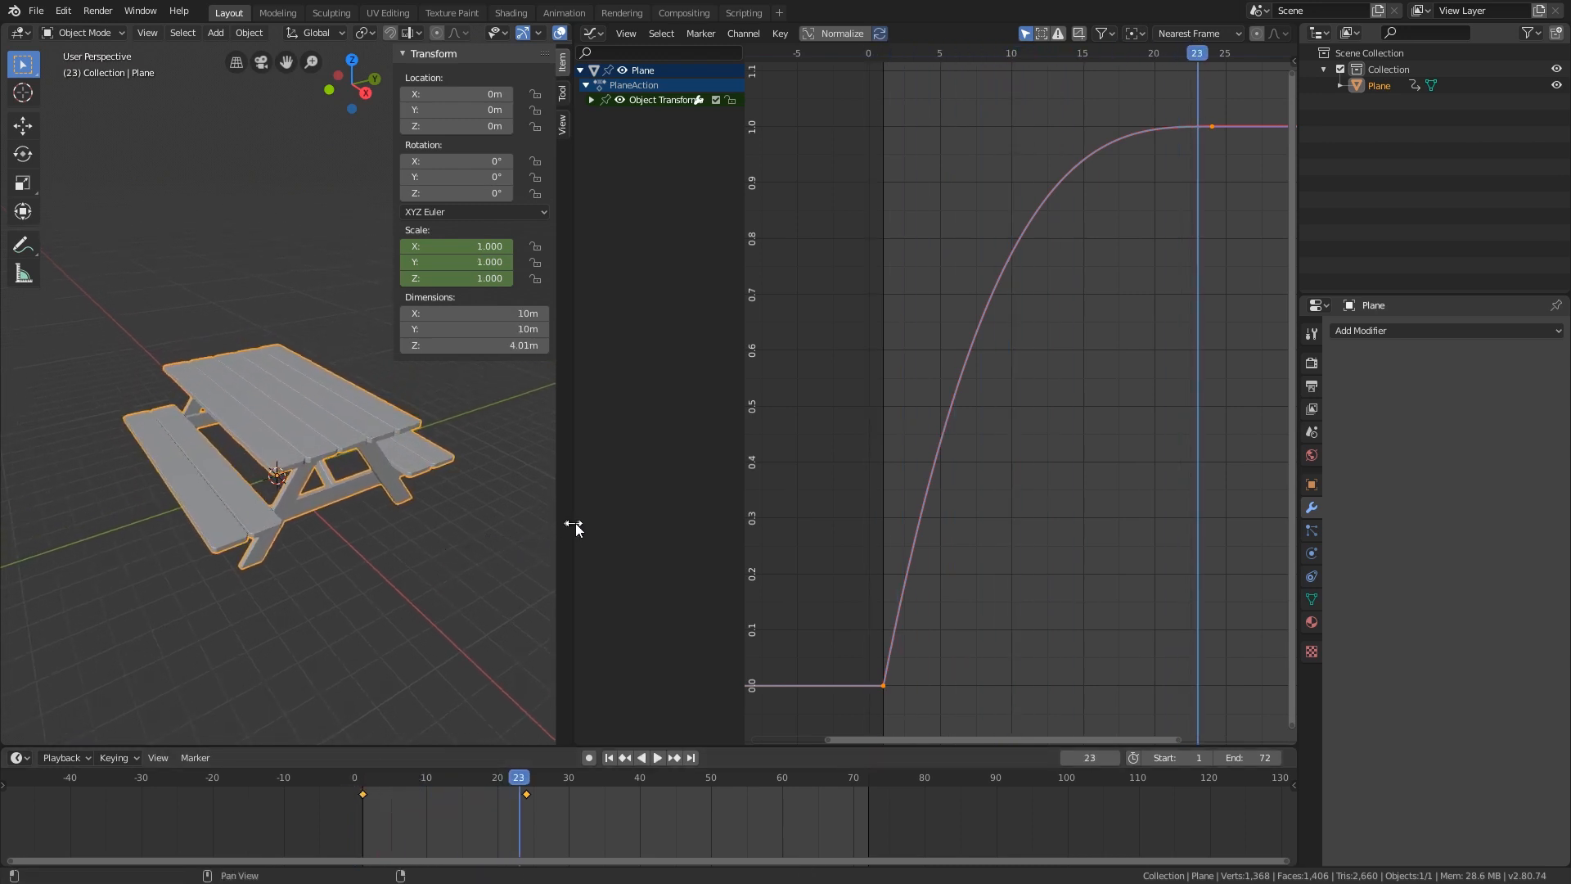
- Widen the 3D viewport and separate the entire table mesh into individual objects by loose parts
drag(573, 525, 918, 466)
middle_drag(608, 528, 512, 494)
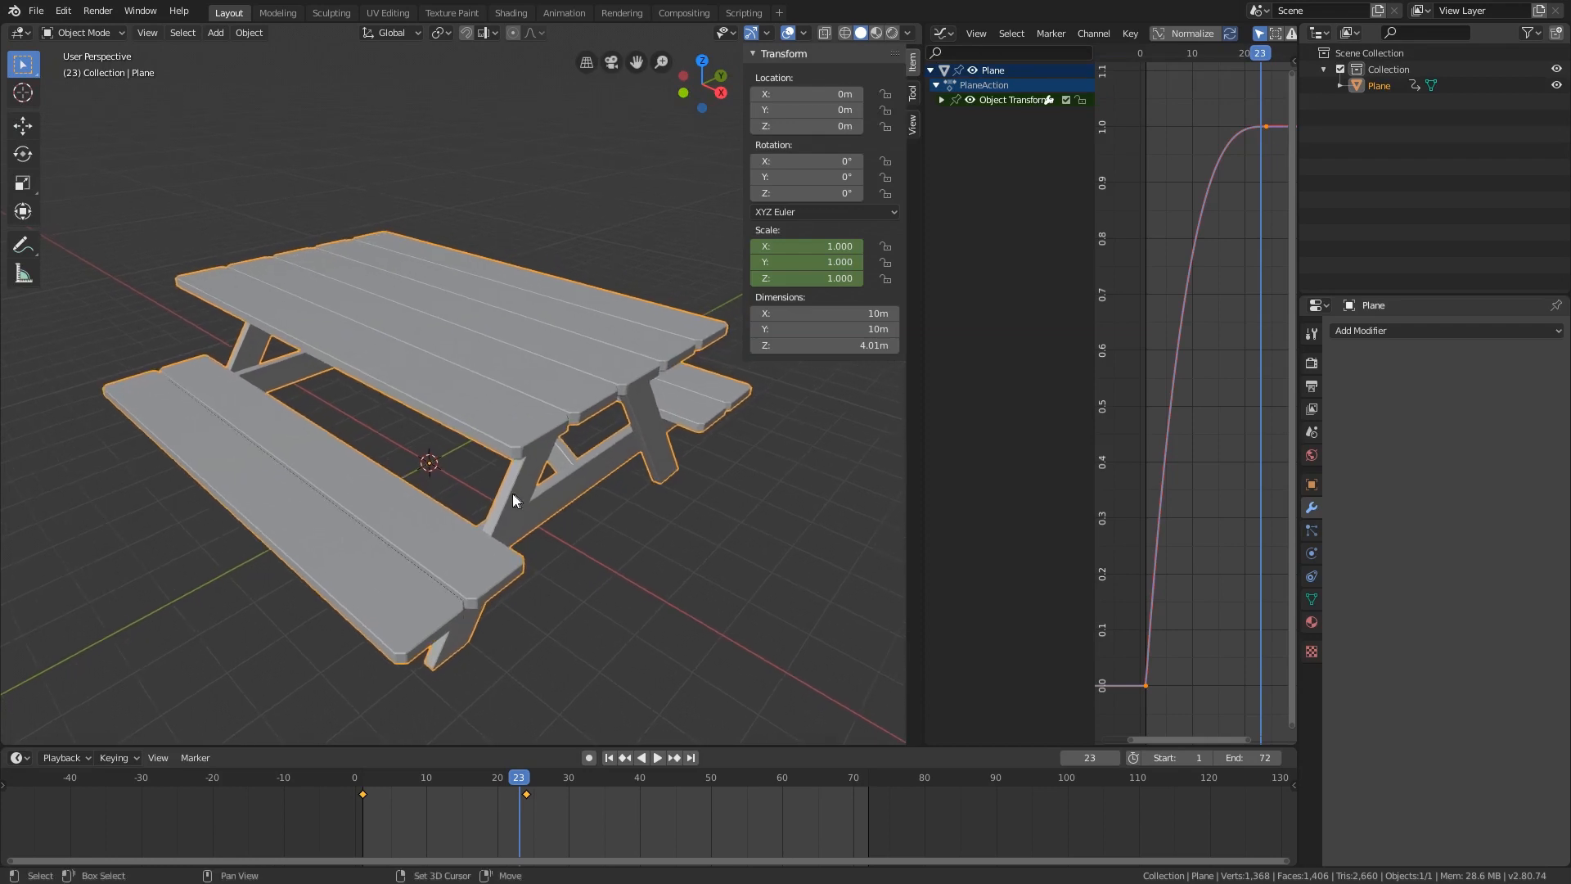
key(Tab)
key(a)
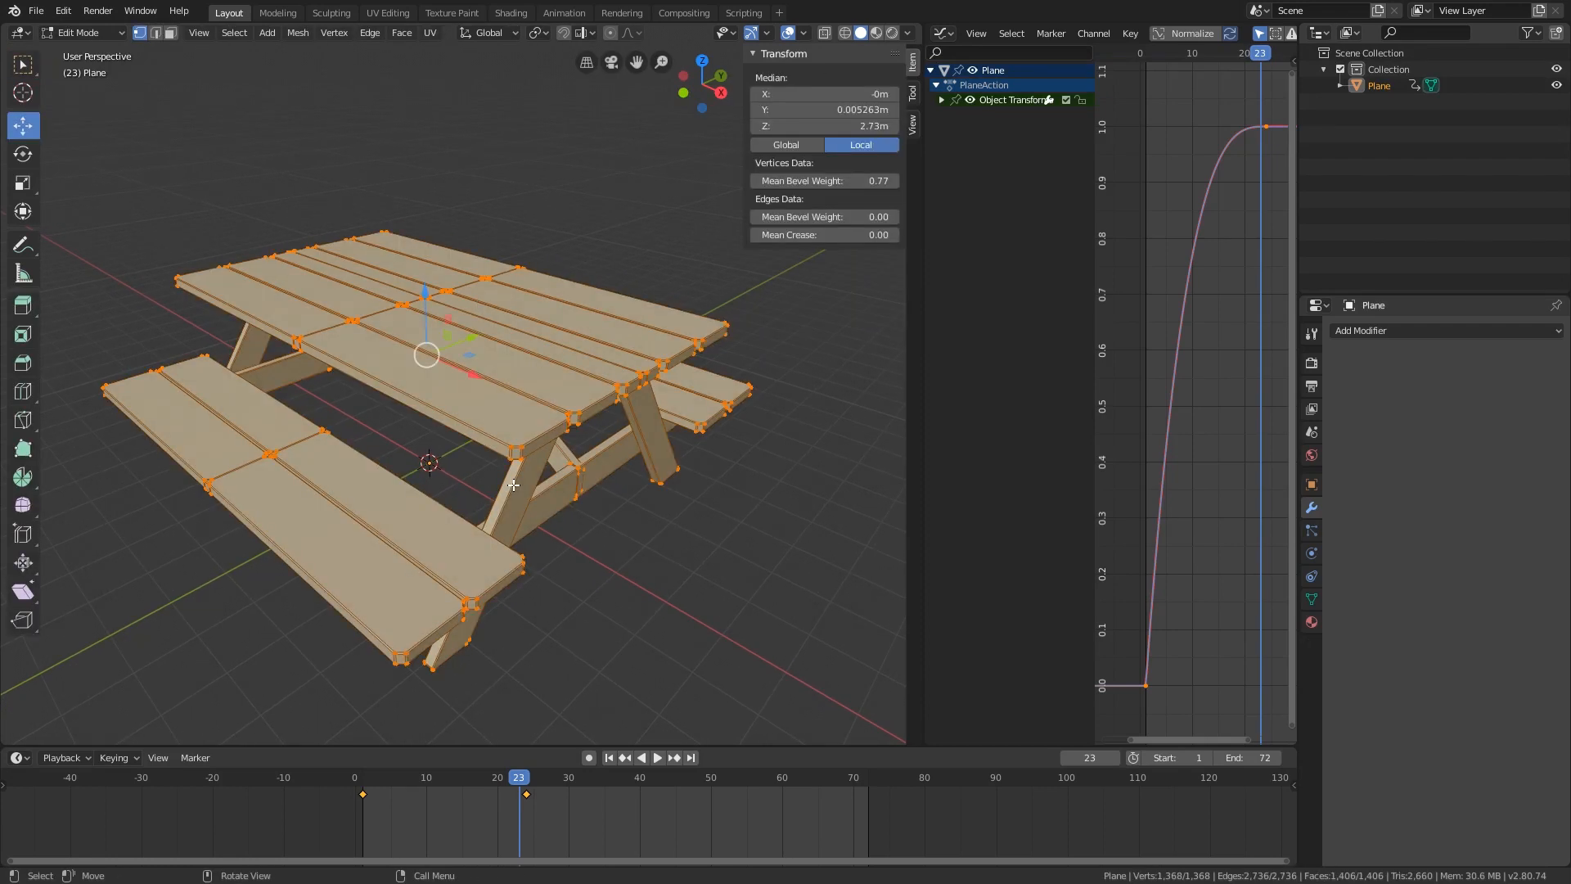
key(p)
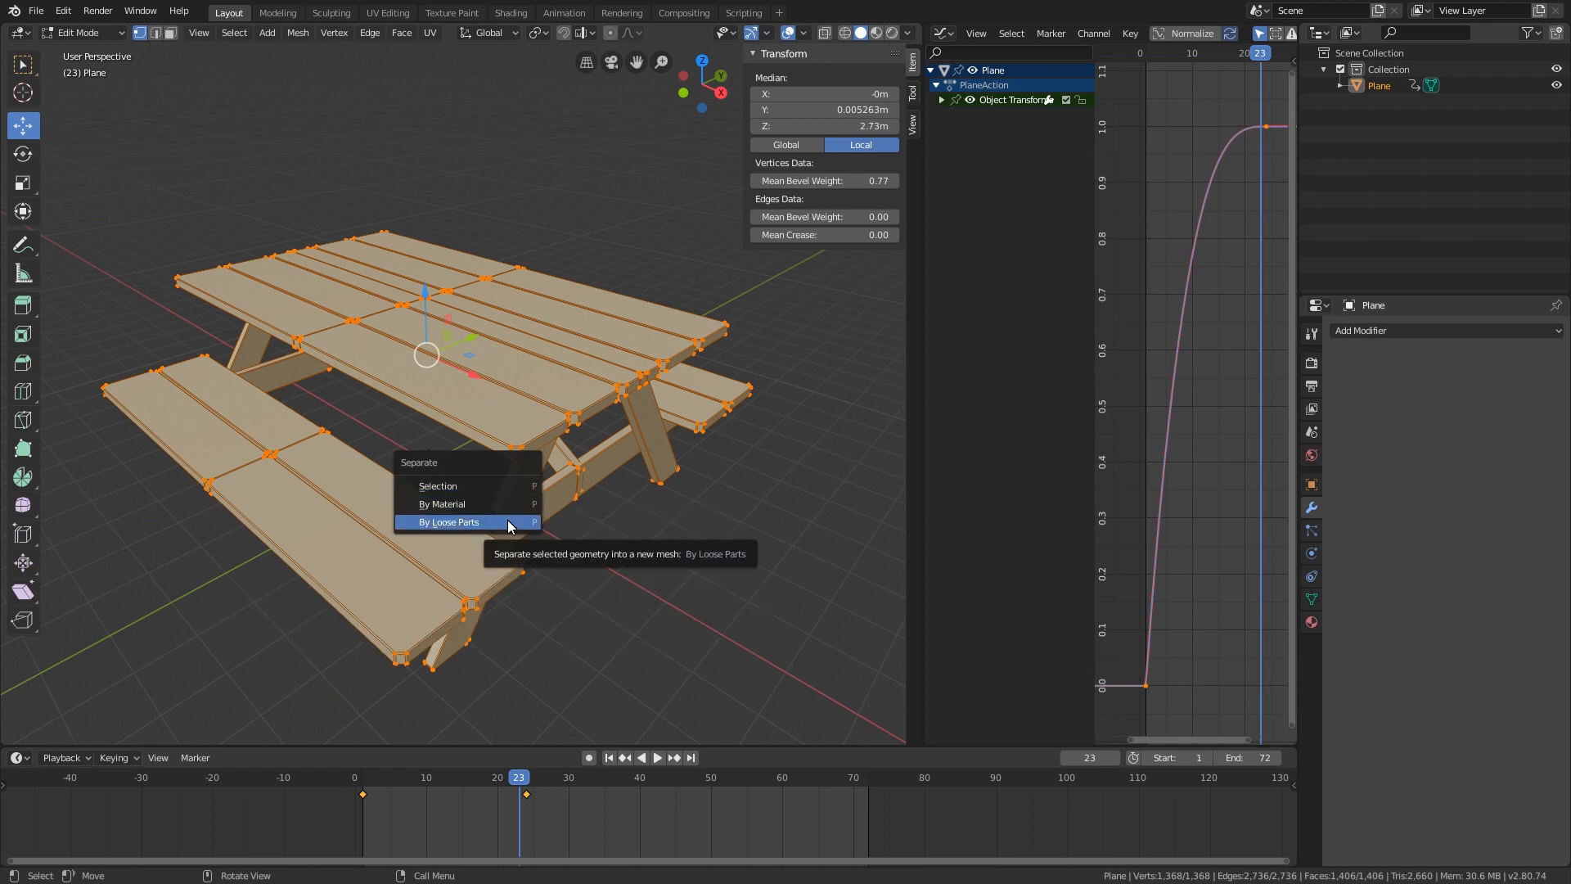
click(507, 519)
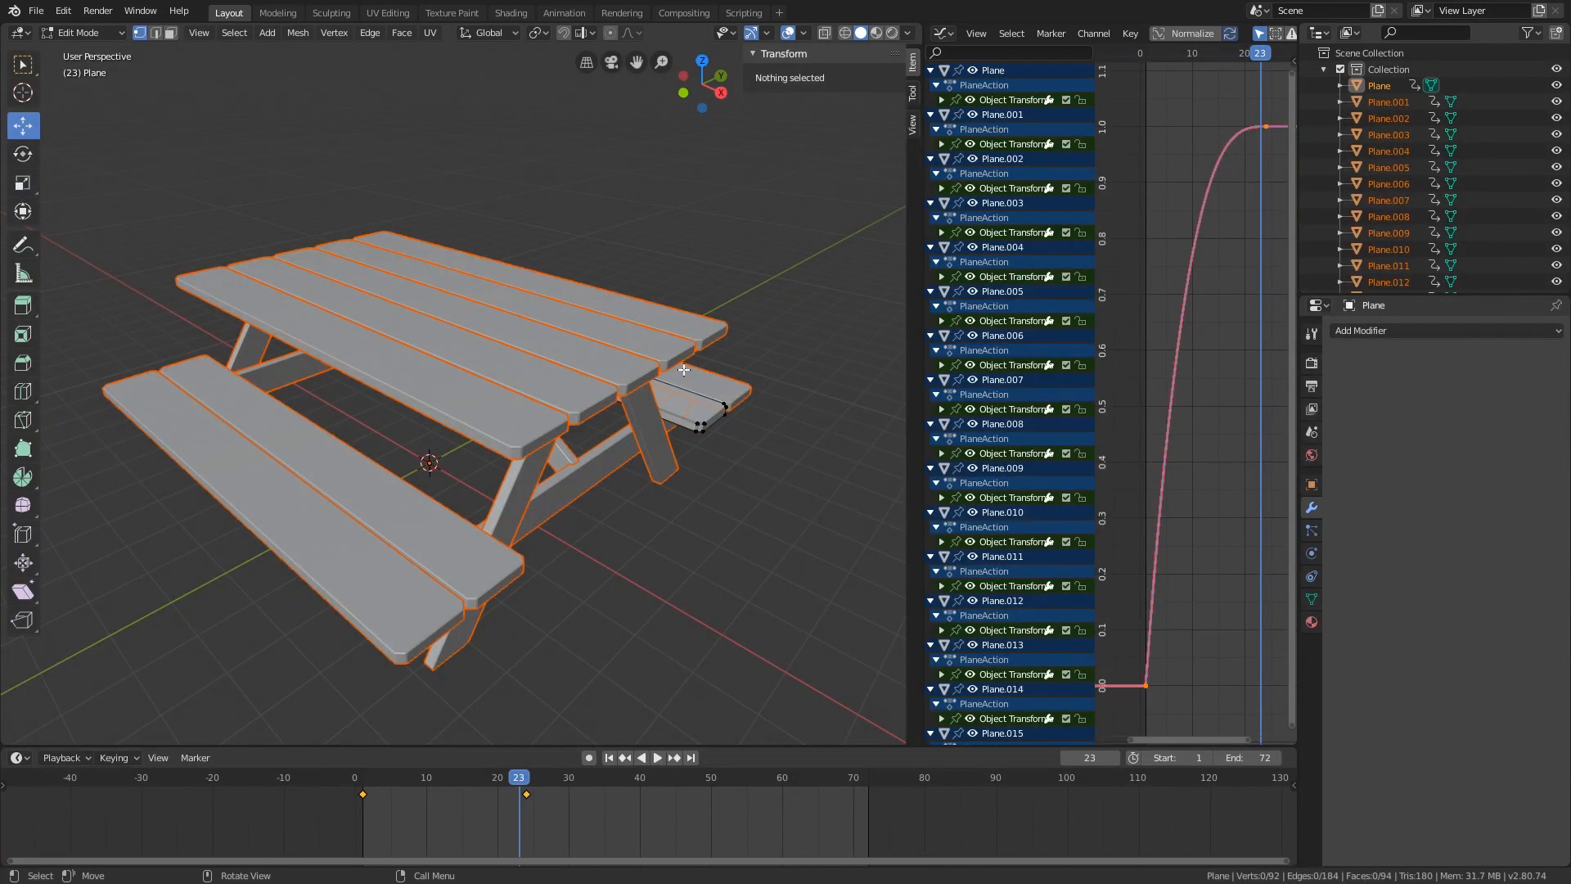
key(Tab)
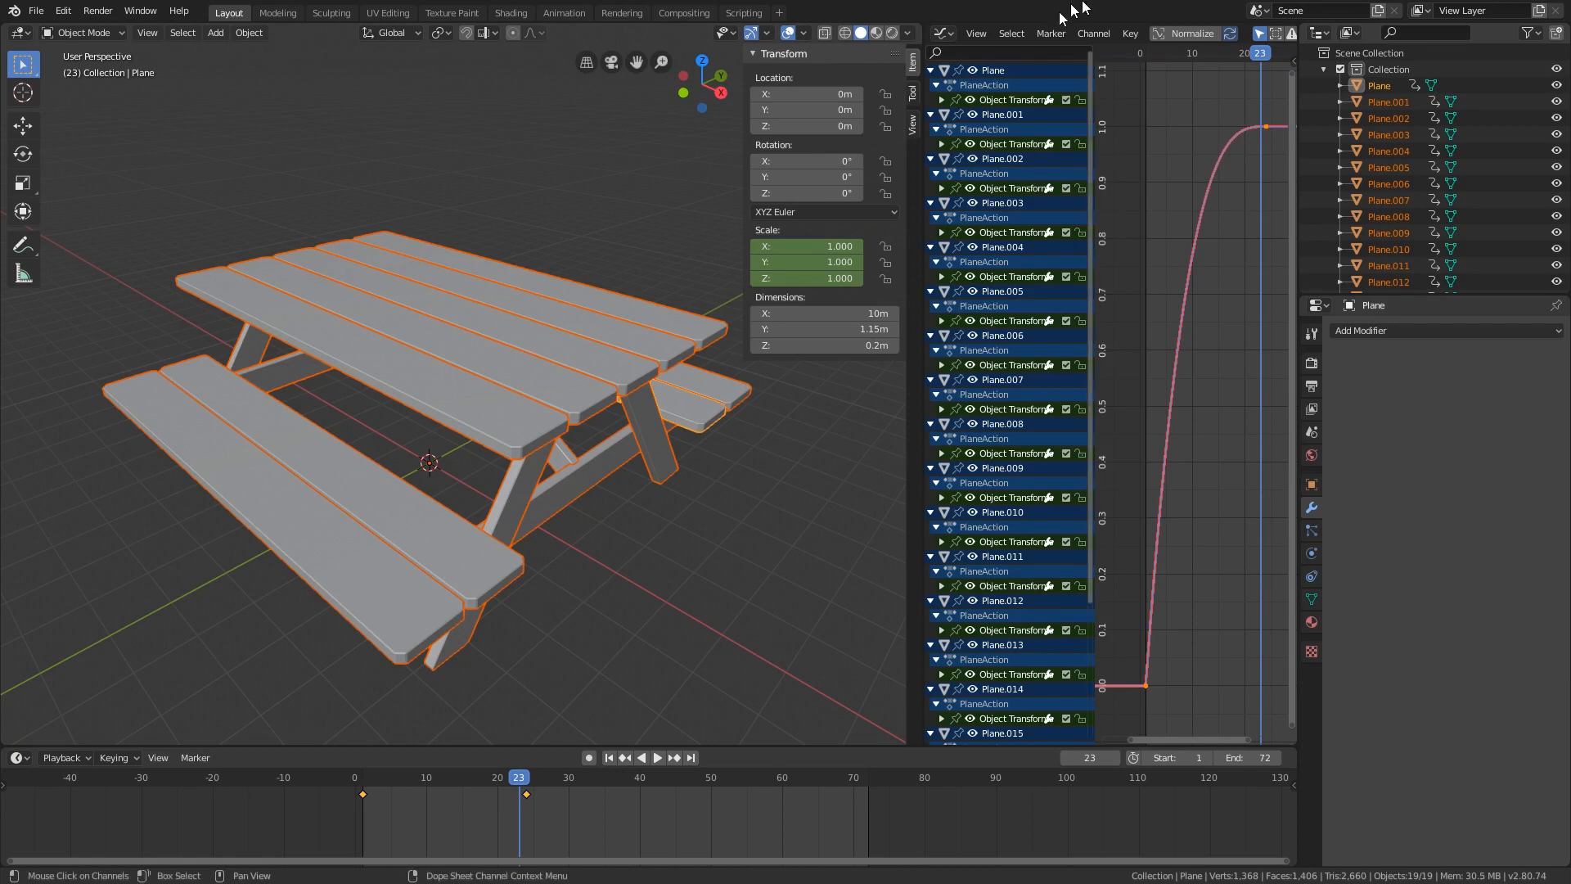
- Collapse the animation channels of all the separated table objects in the Graph Editor, from Plane to Plane.018
drag(931, 70, 921, 342)
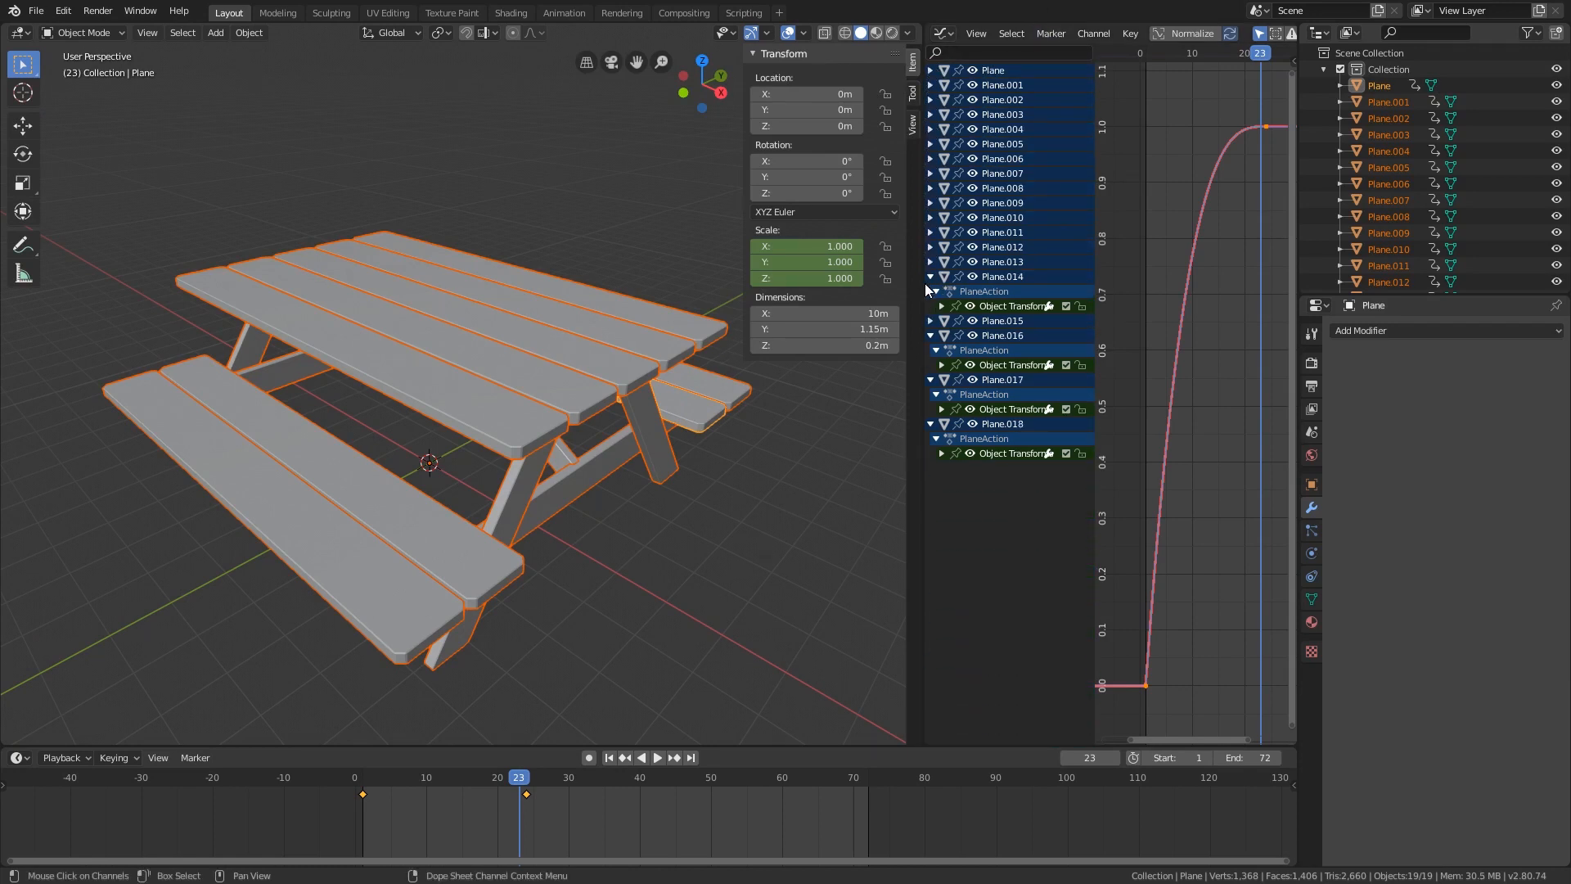
click(931, 277)
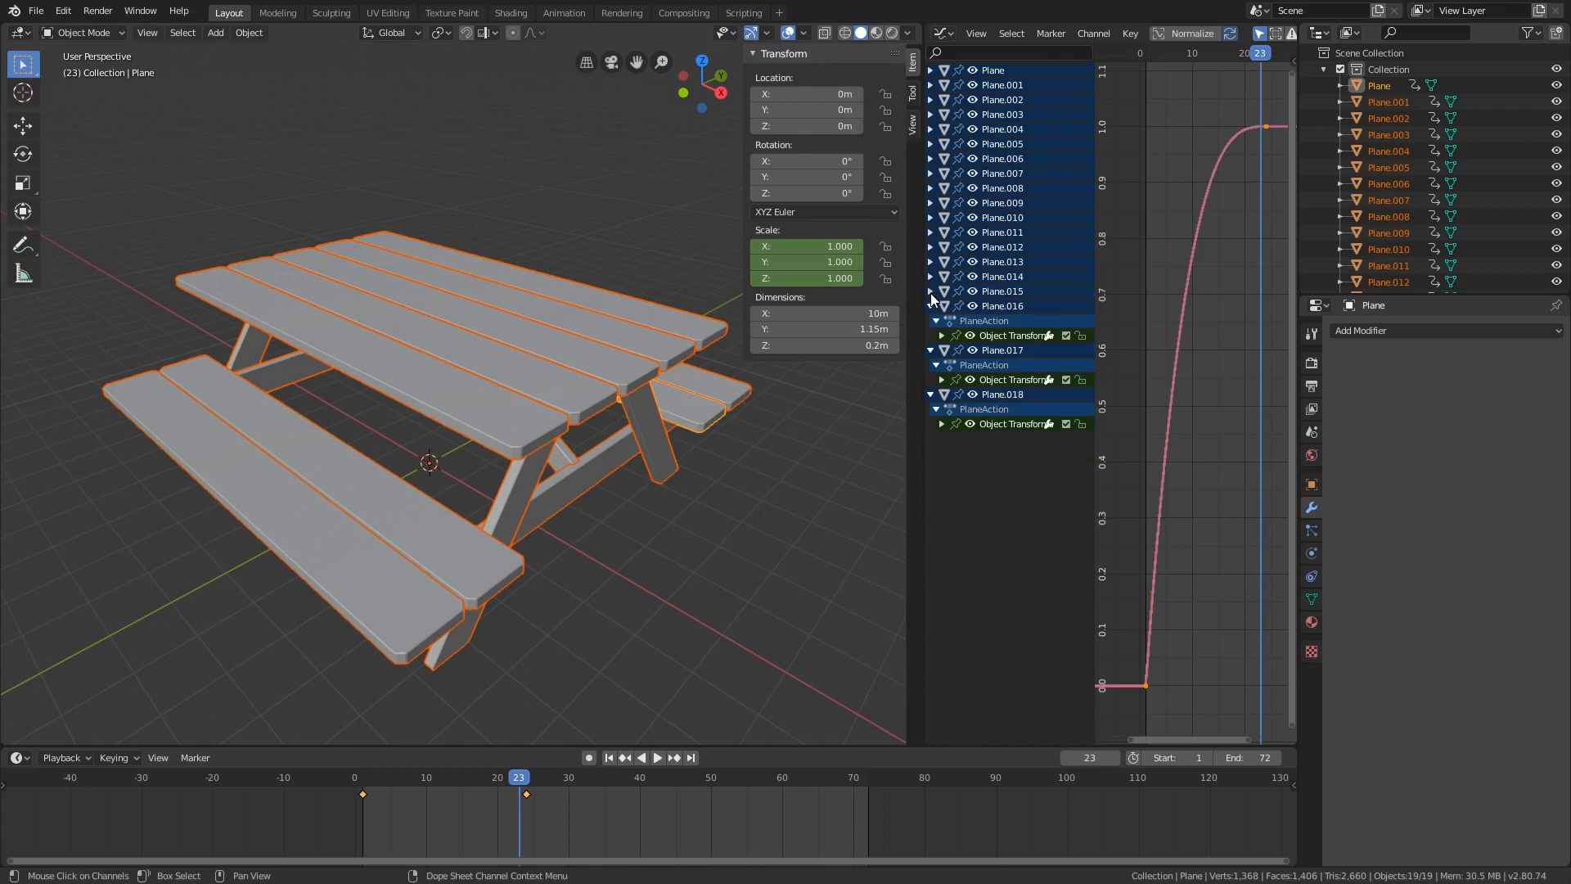
click(930, 305)
click(930, 320)
click(932, 336)
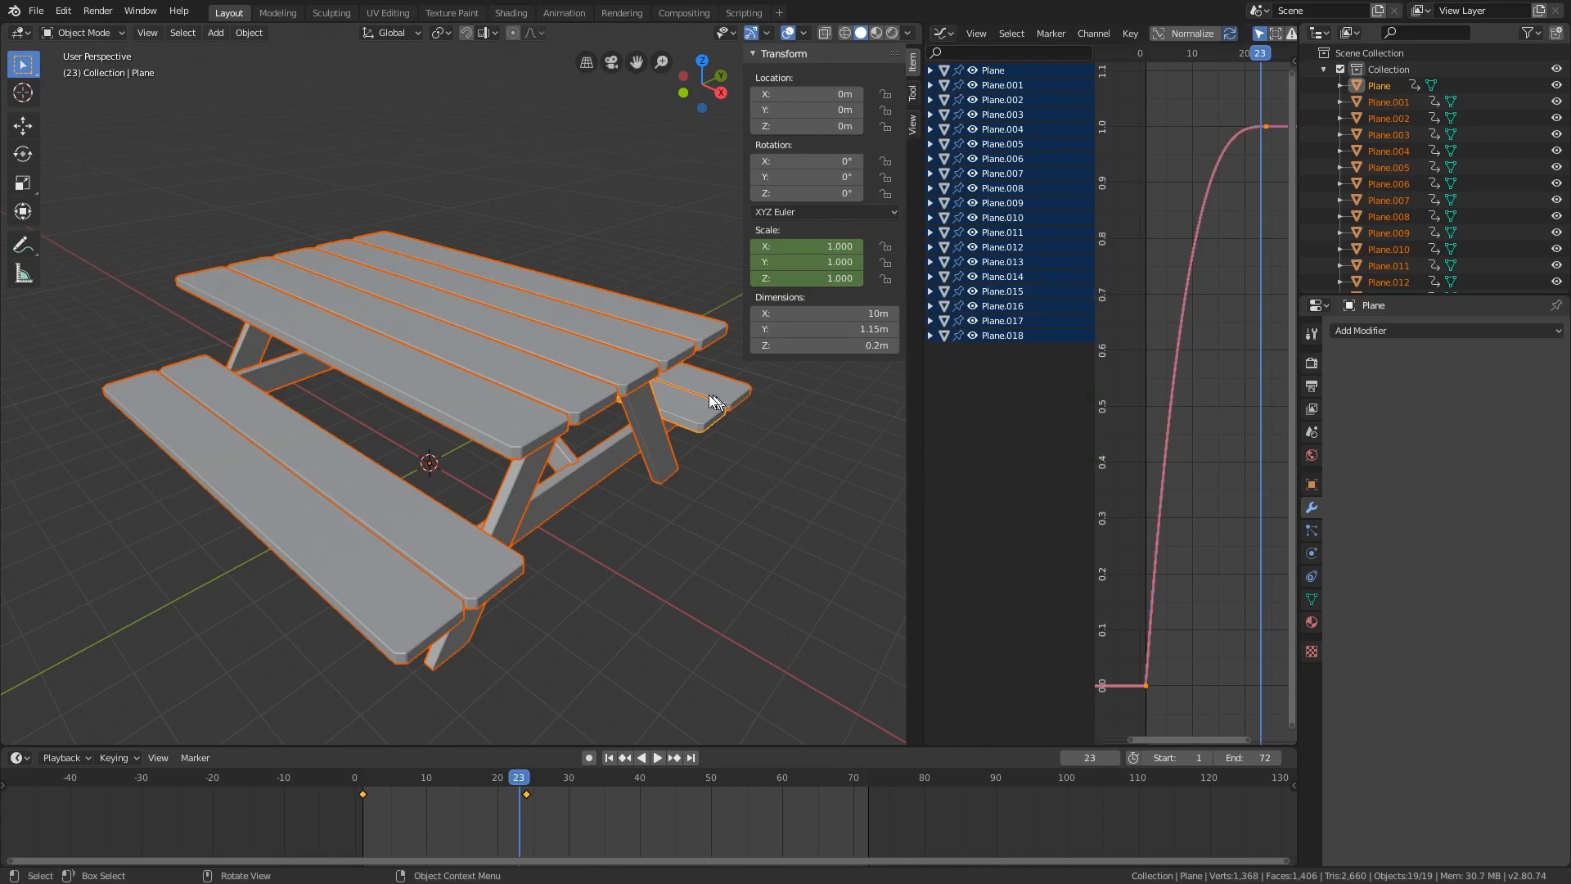
- Select individual planks across the table one after another to check their separation, ending on the tabletop's far outer plank
middle_drag(709, 395, 586, 393)
click(370, 362)
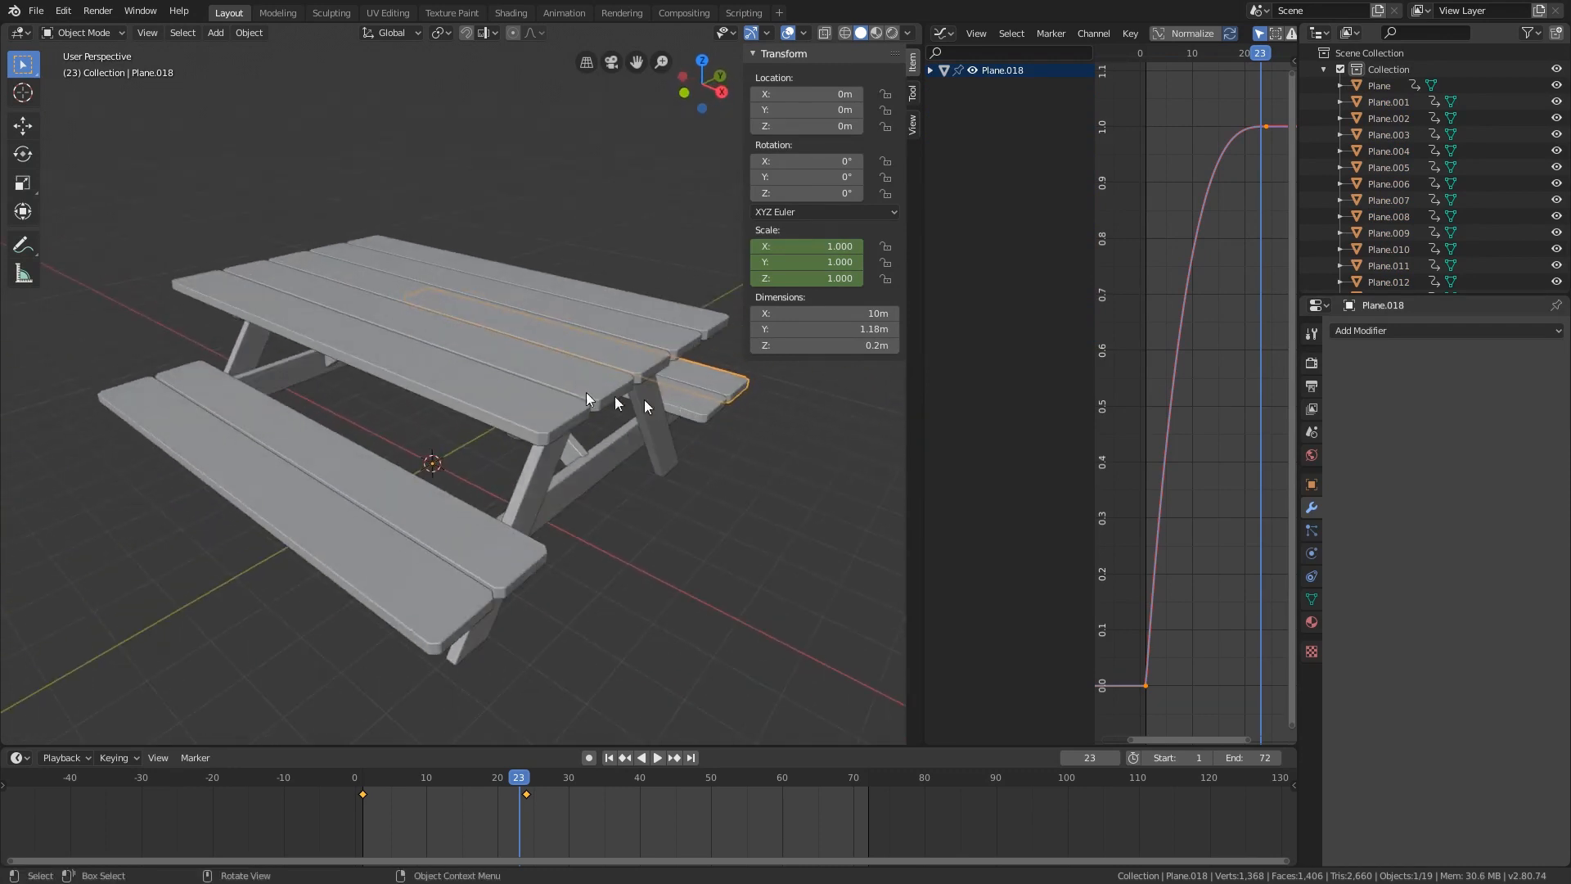
click(532, 393)
click(538, 361)
click(583, 331)
click(604, 317)
click(630, 296)
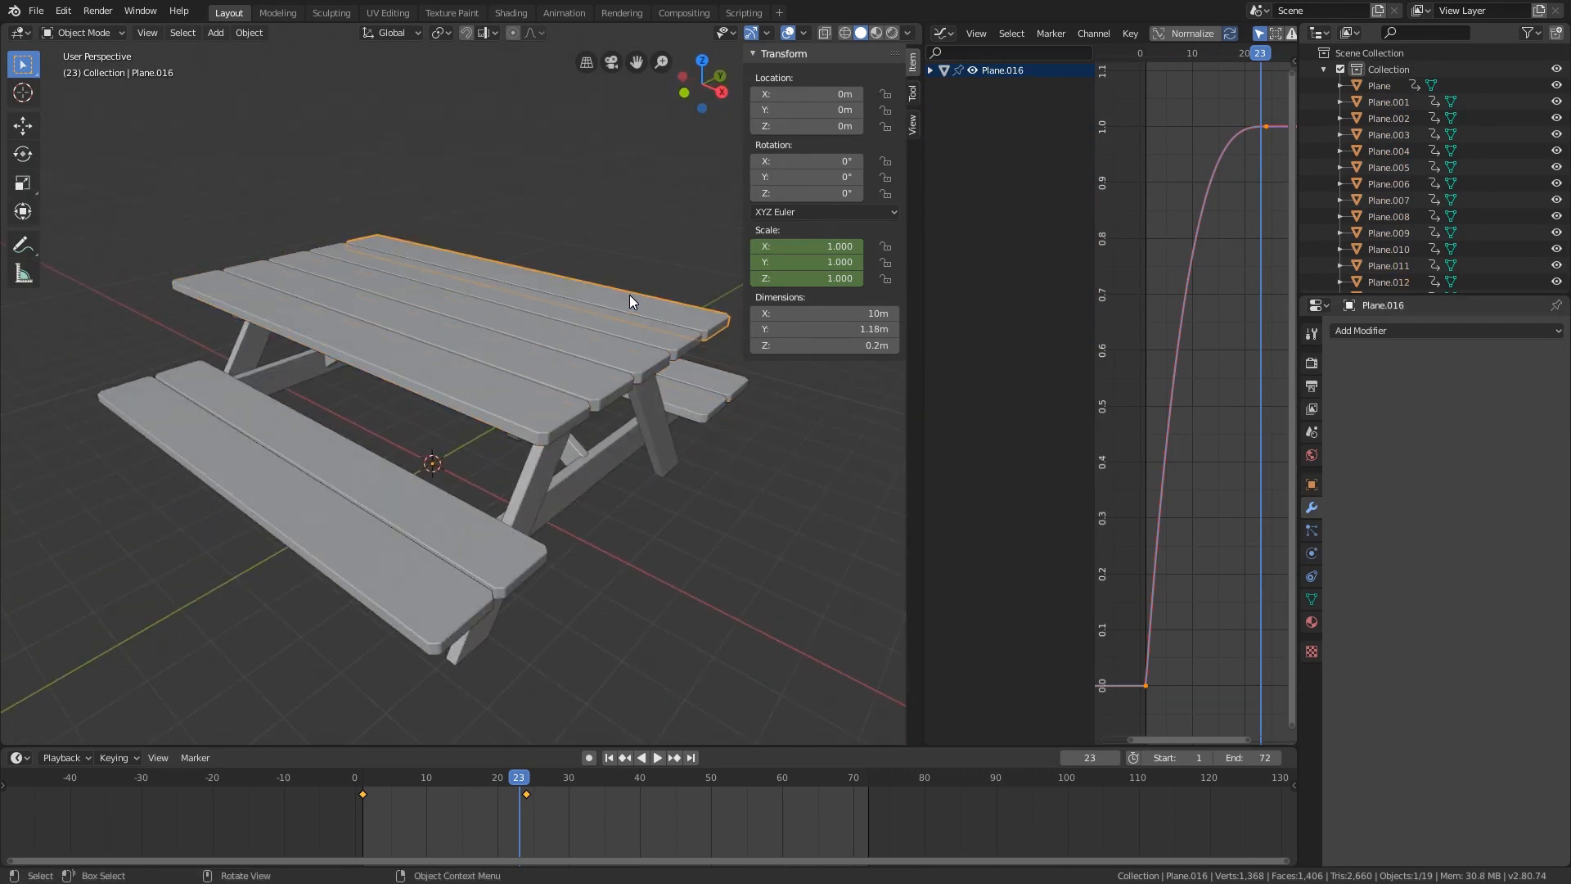
middle_drag(630, 294, 537, 591)
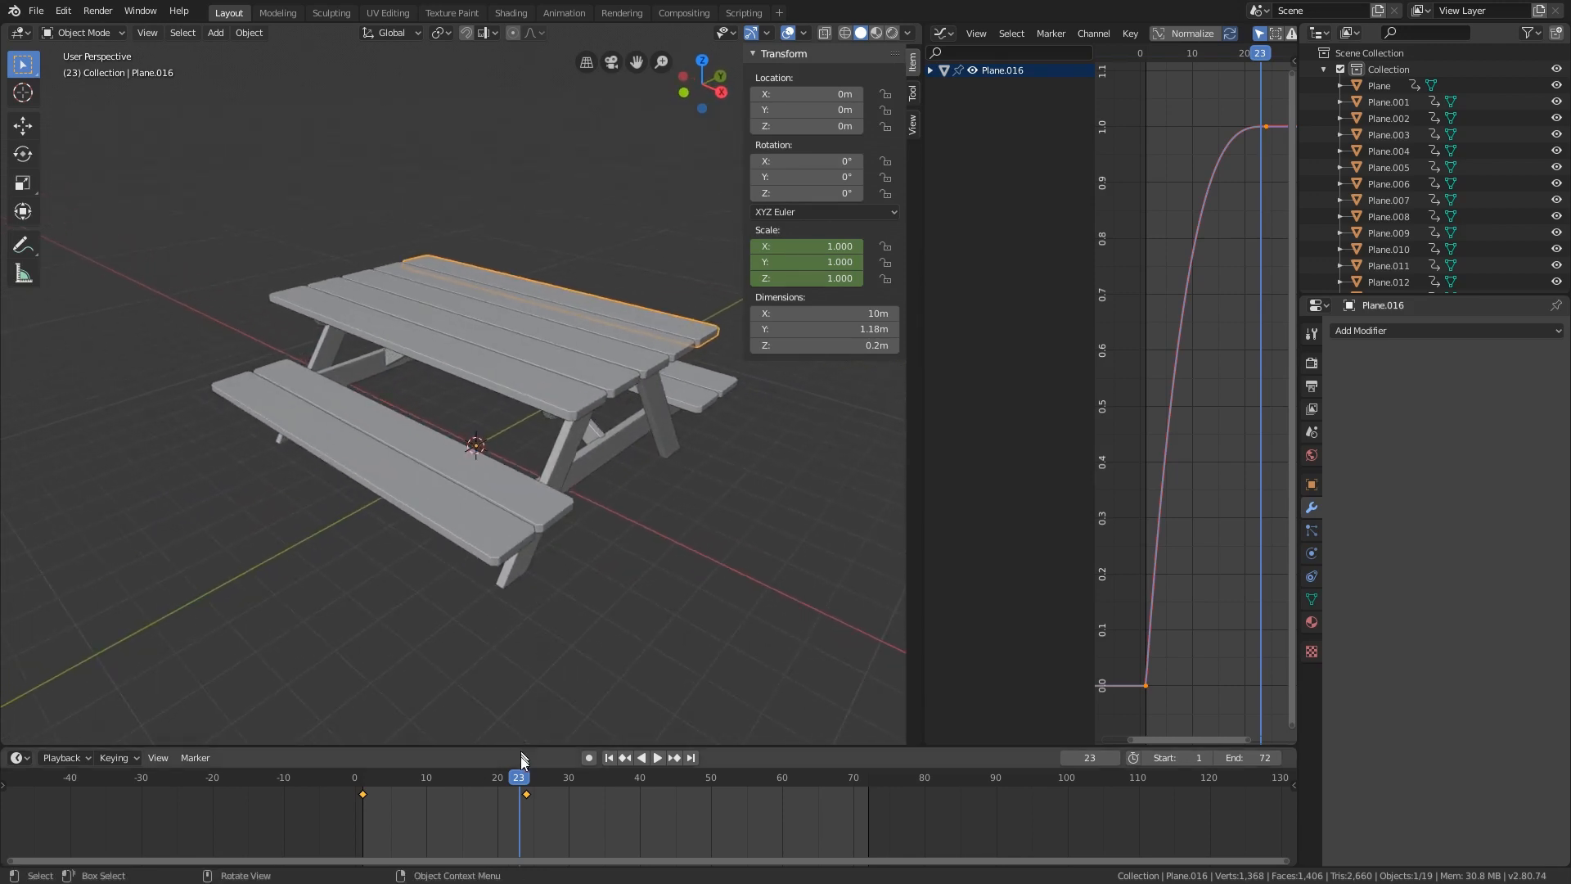
- Scrub the animation from frame 0 to frame 24 to examine how the separated parts scale
key(space)
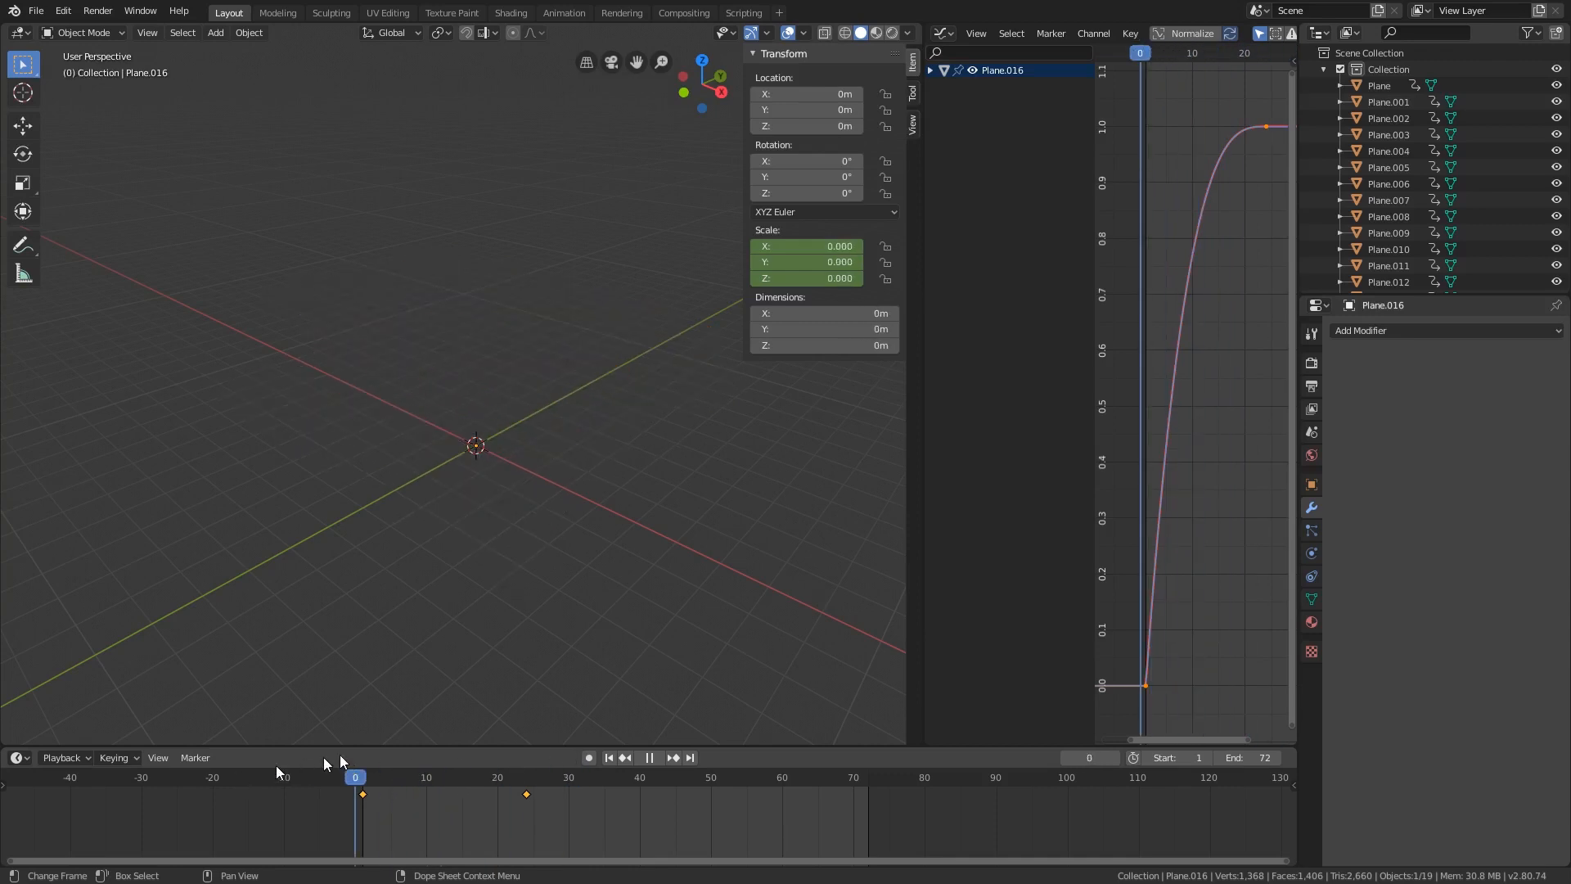
drag(340, 761, 527, 695)
key(space)
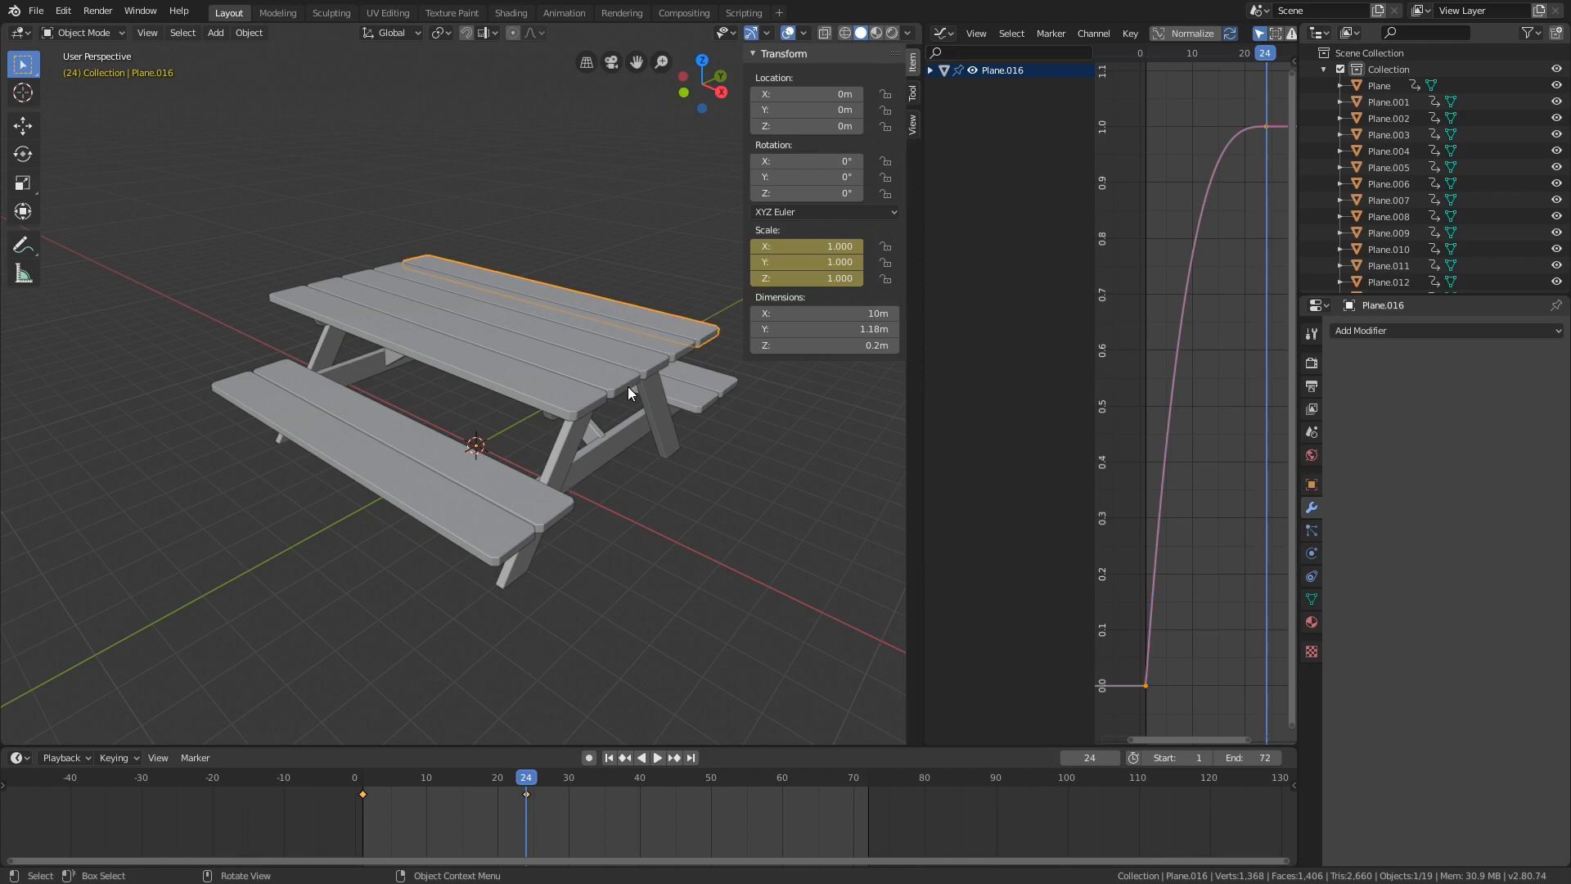
- Join the five tabletop planks into a single object
middle_drag(627, 386, 637, 440)
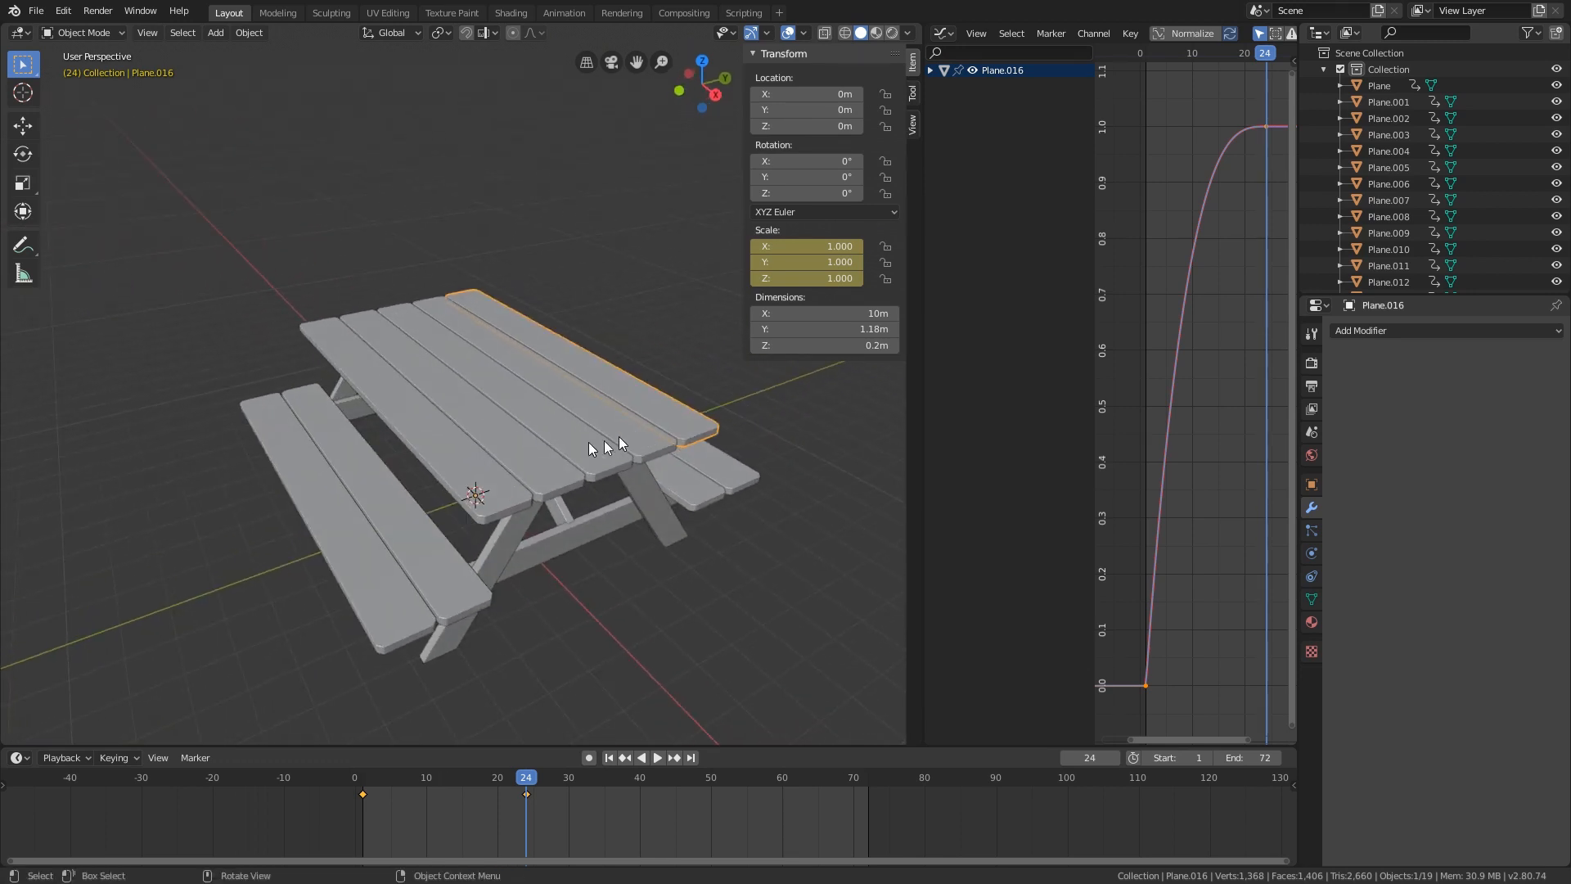
click(488, 474)
shift+click(520, 465)
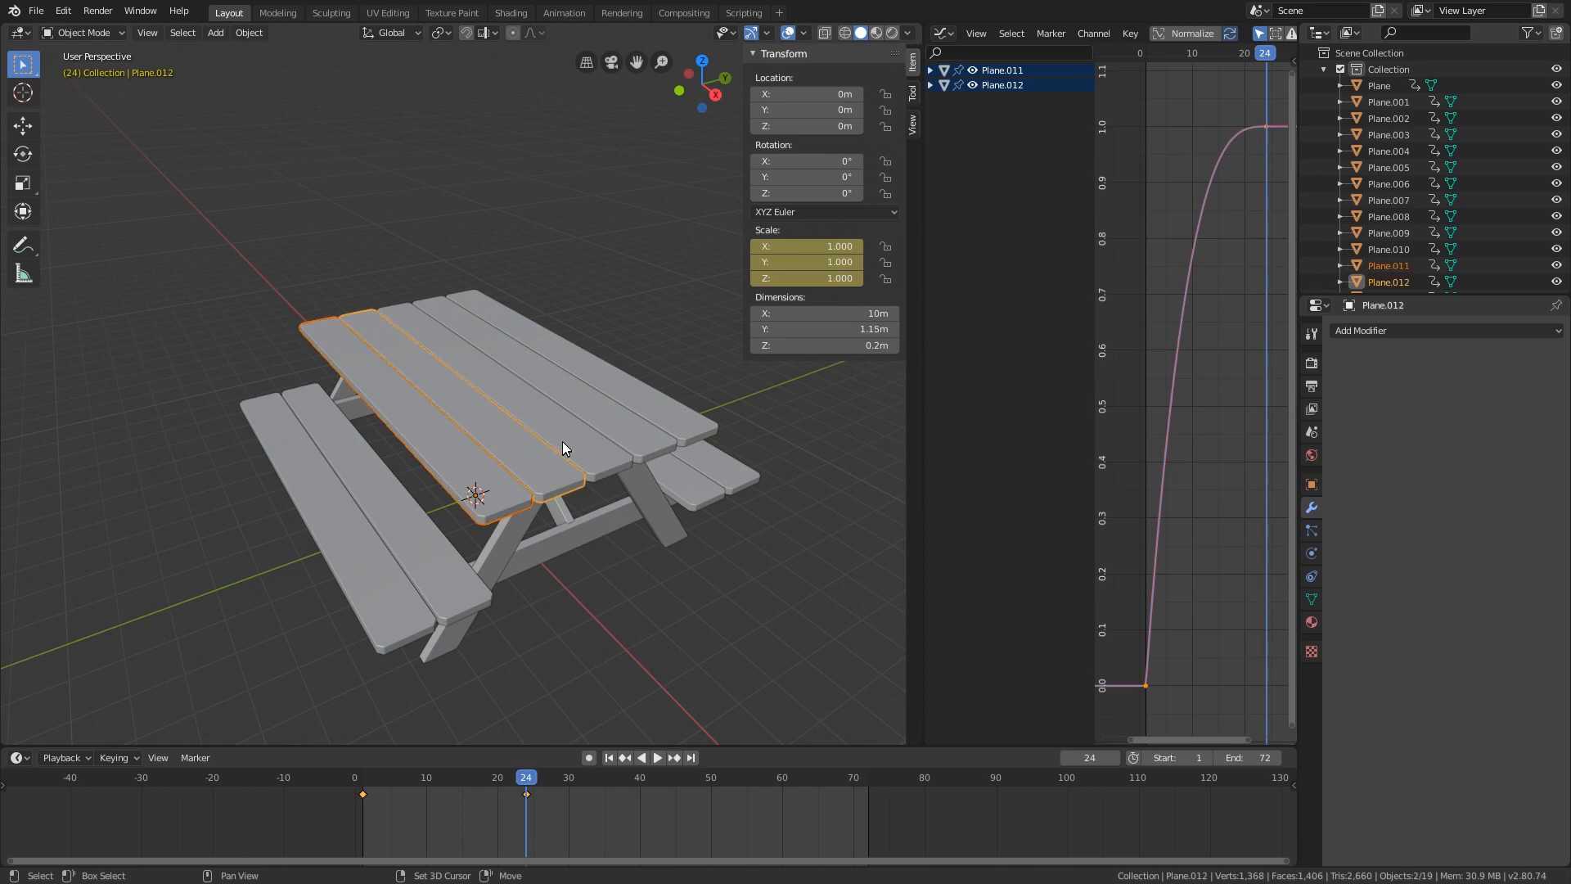
shift+click(573, 434)
shift+click(615, 401)
shift+click(635, 391)
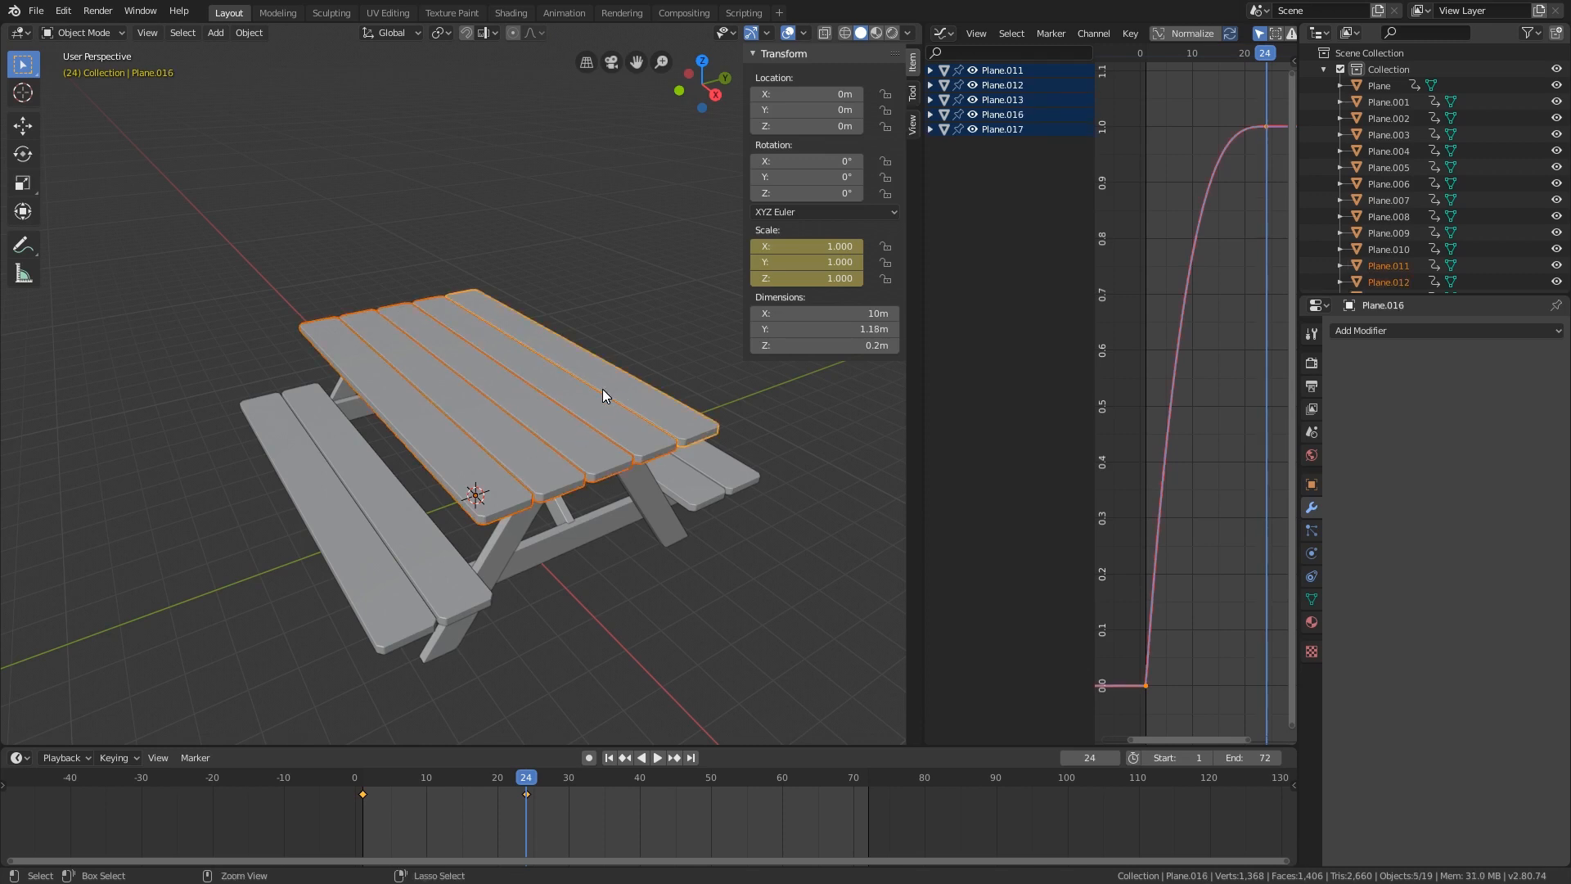
key(ctrl+j)
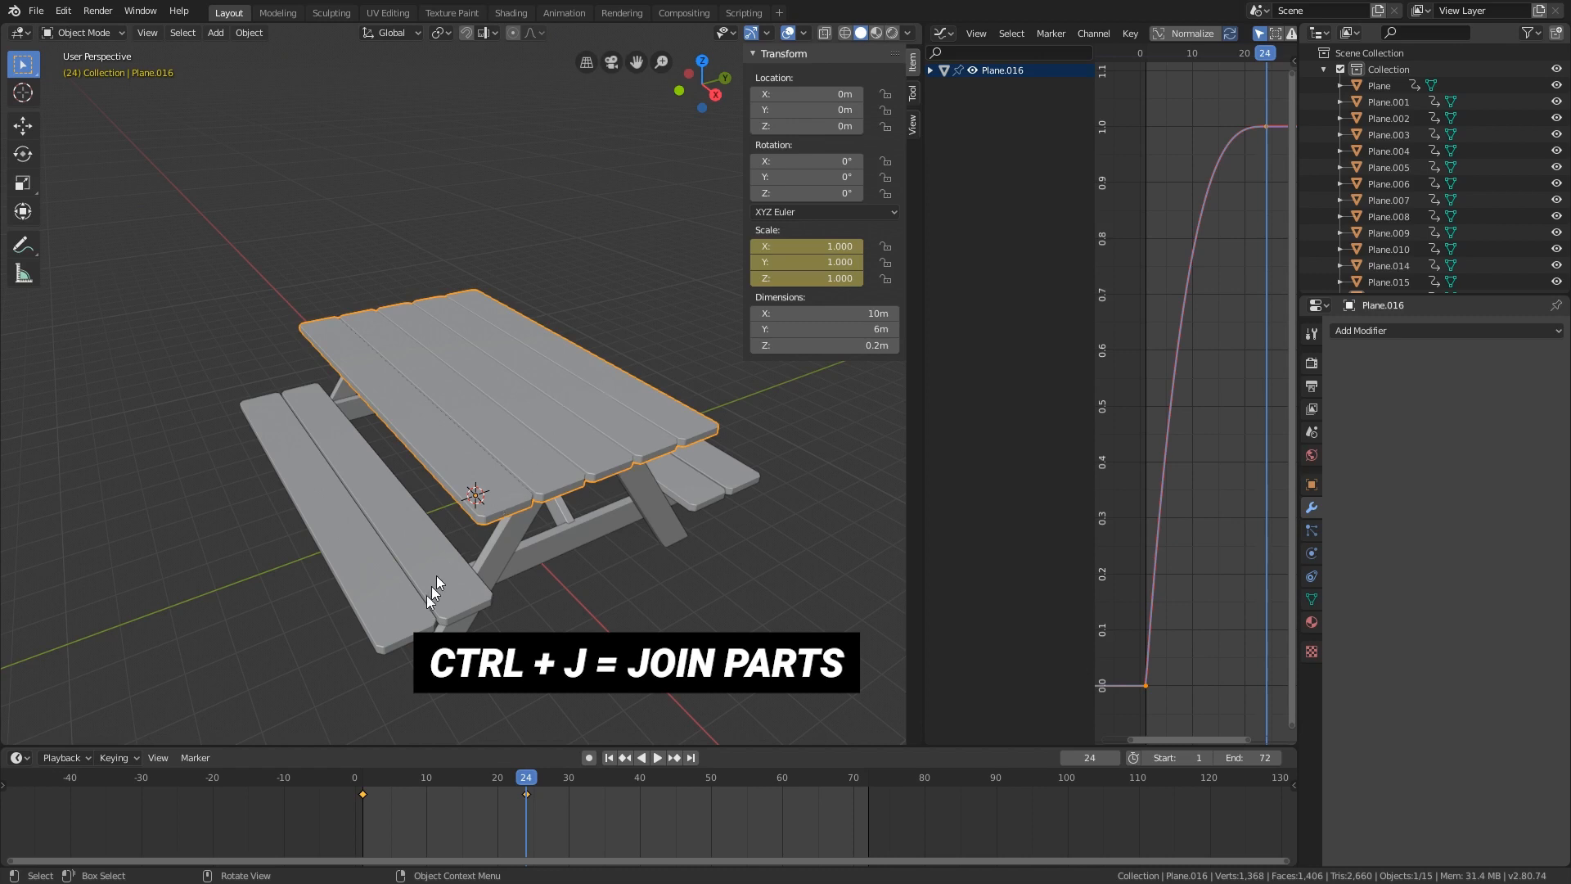
- Join the four seat planks of both benches into one object
click(366, 590)
shift+click(432, 553)
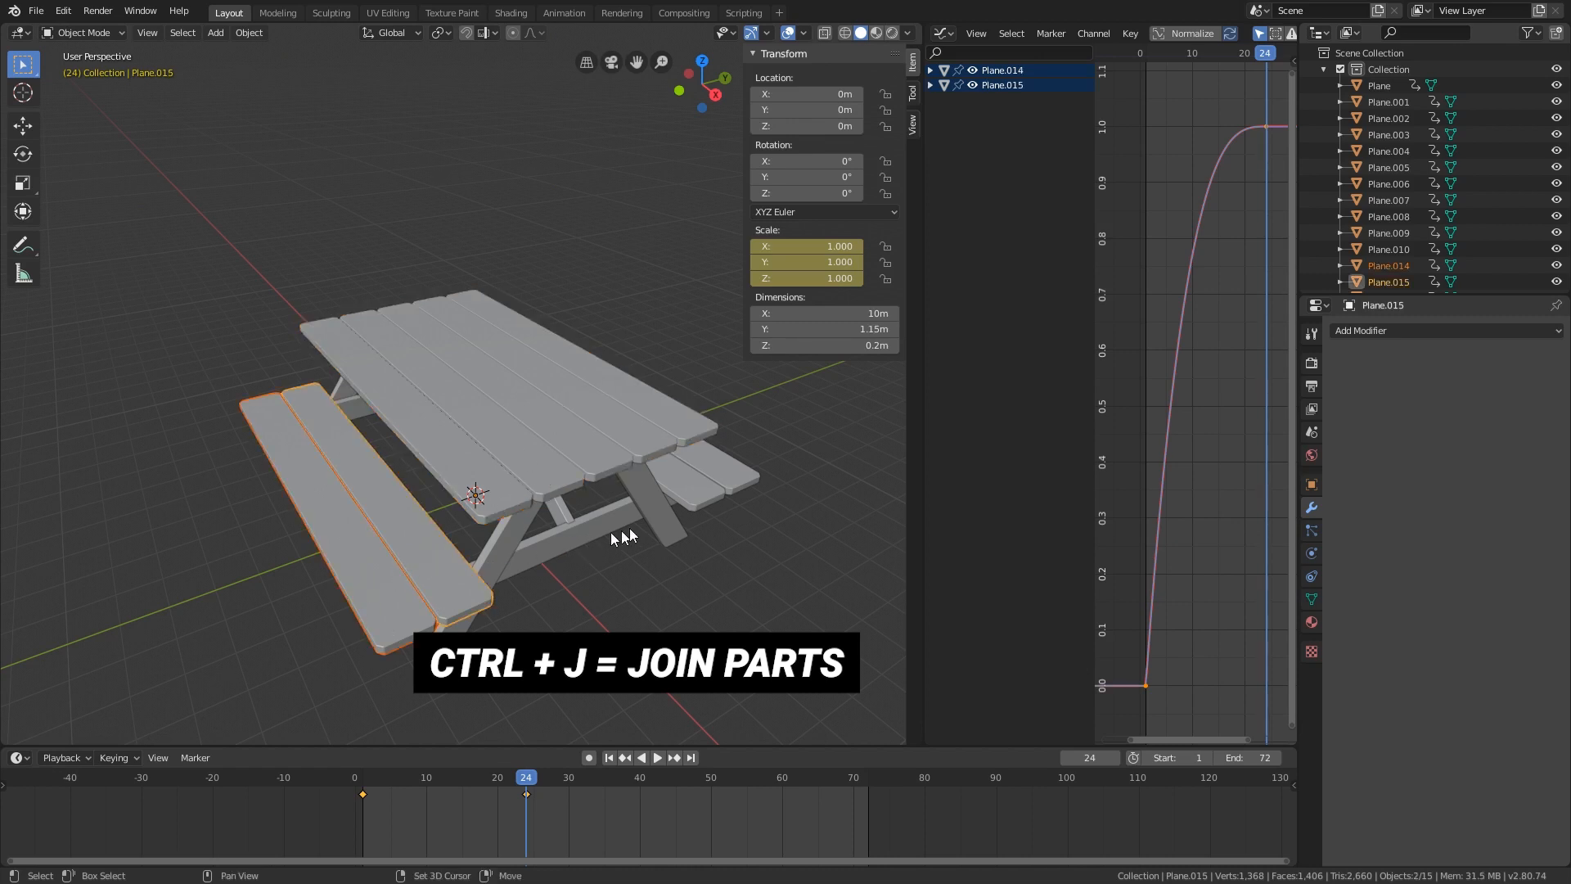
shift+click(699, 502)
shift+click(730, 476)
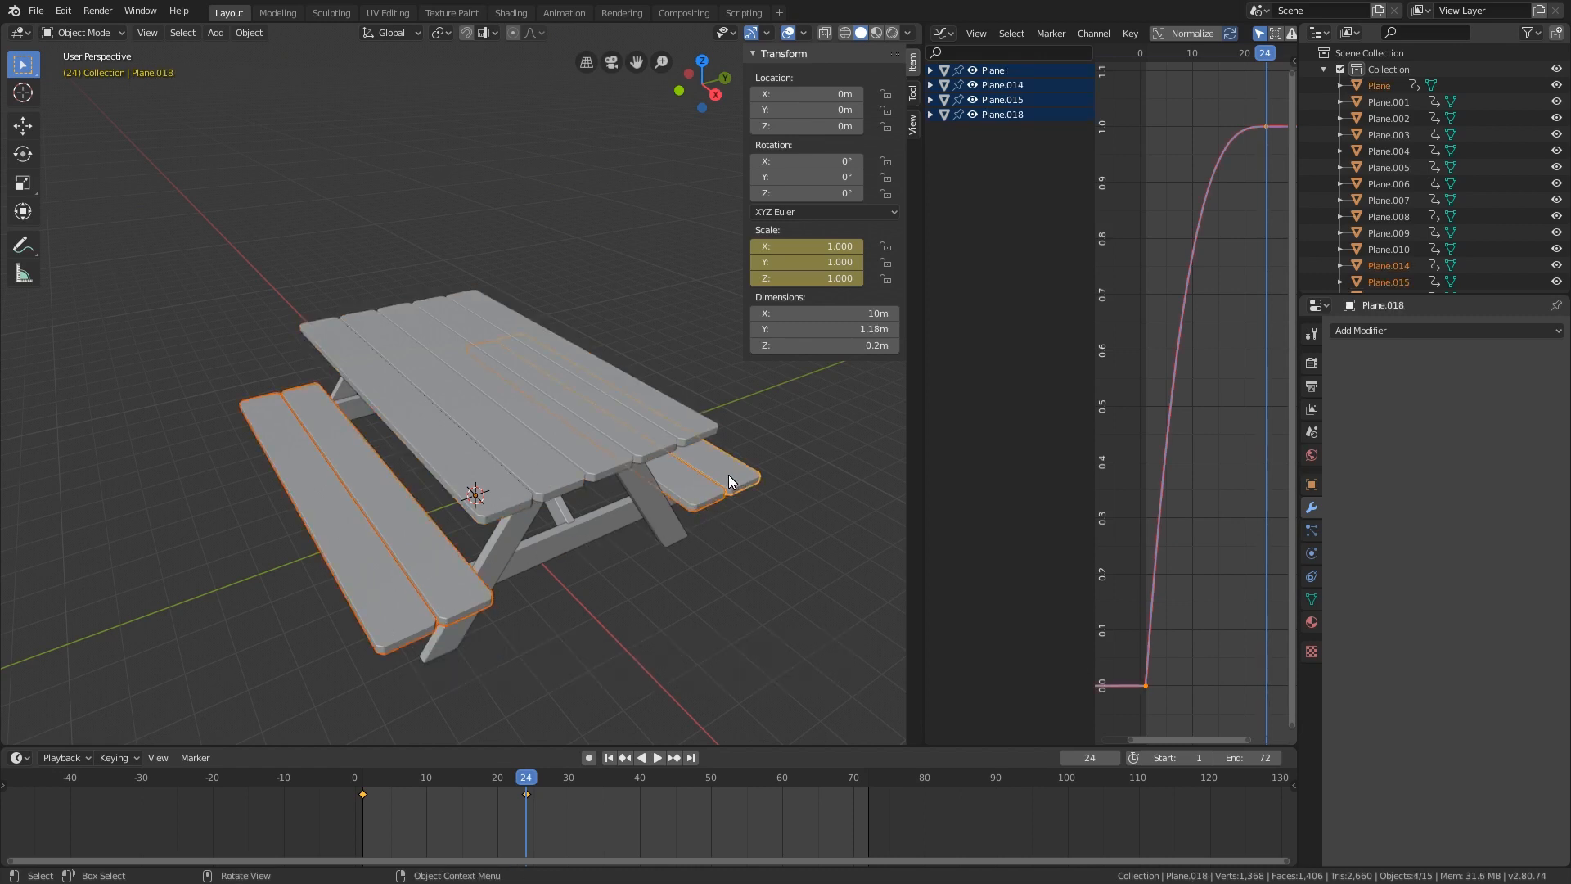
key(ctrl+j)
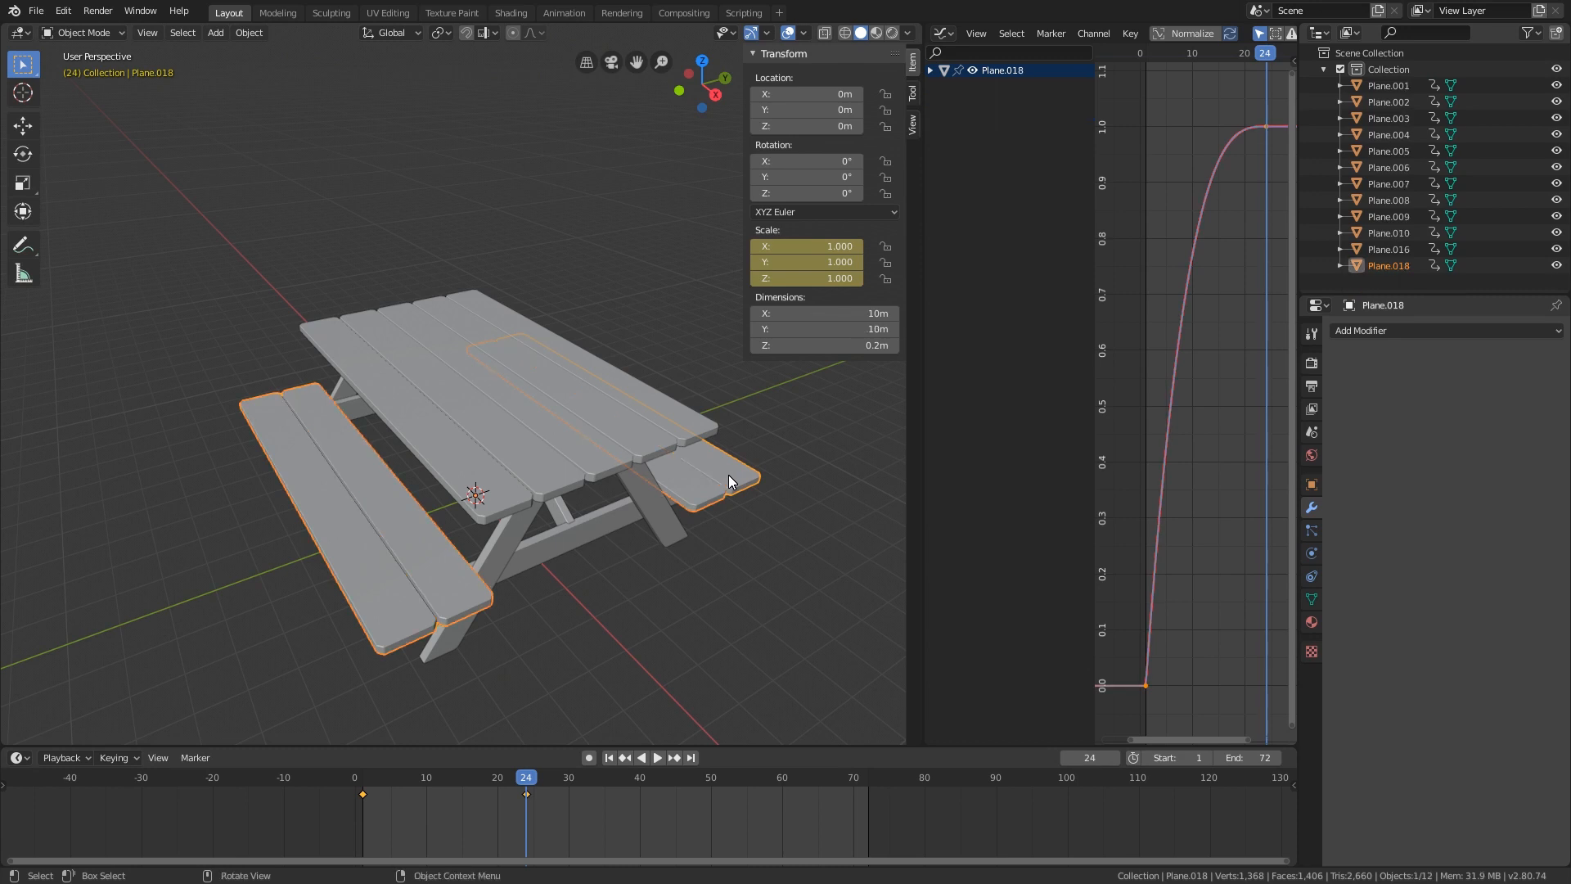
- Join the two diagonal braces under the tabletop into one object, leaving the benches out of the selection
middle_drag(706, 469, 672, 400)
shift+click(598, 385)
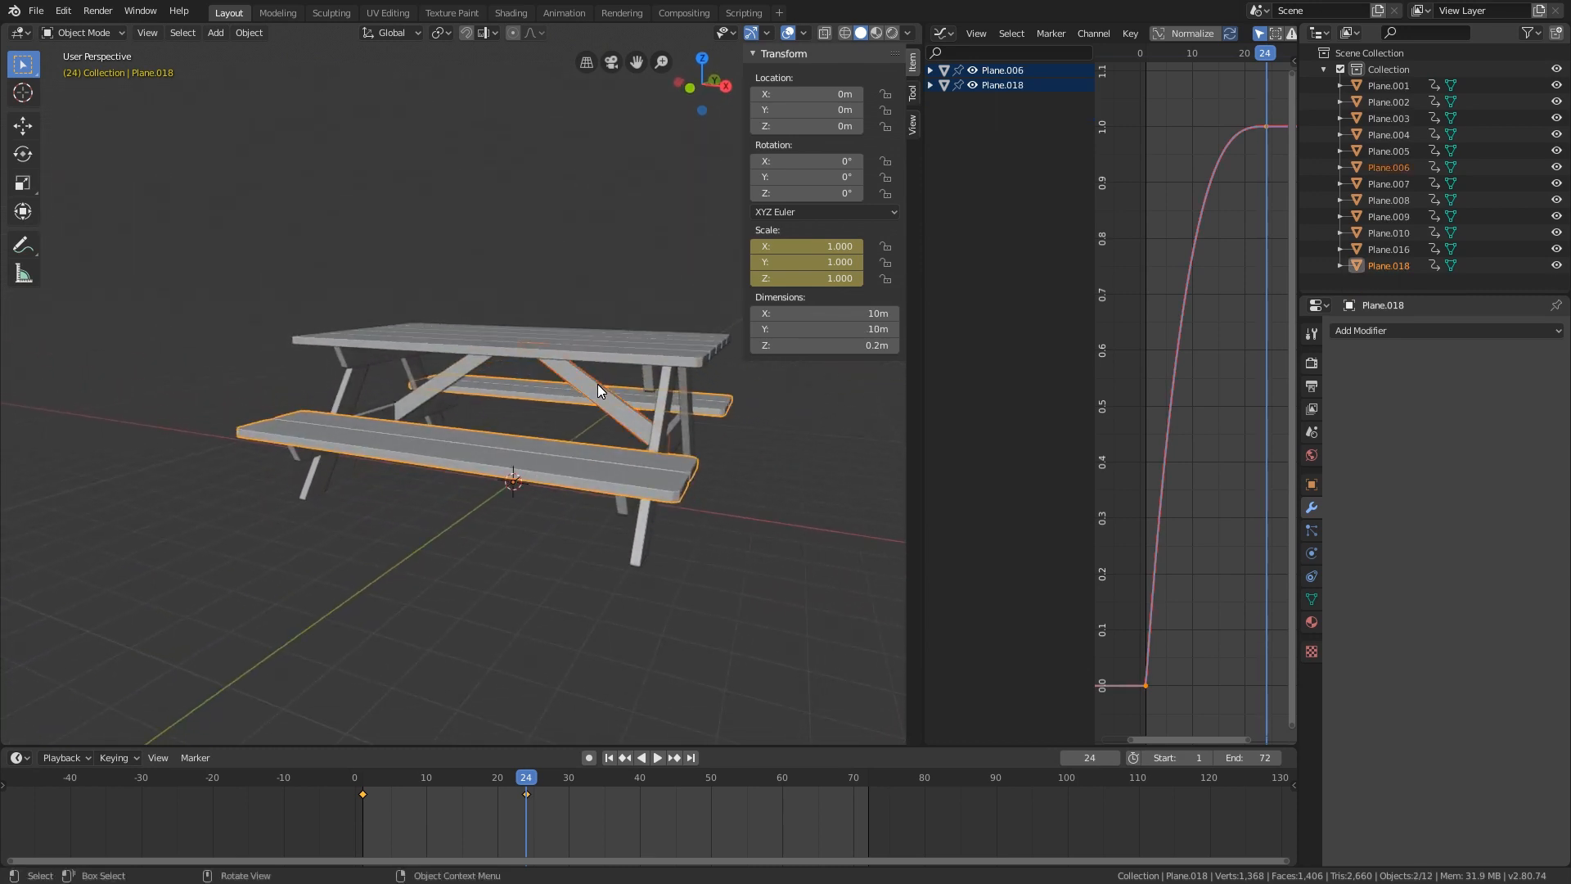
shift+click(645, 412)
shift+click(449, 385)
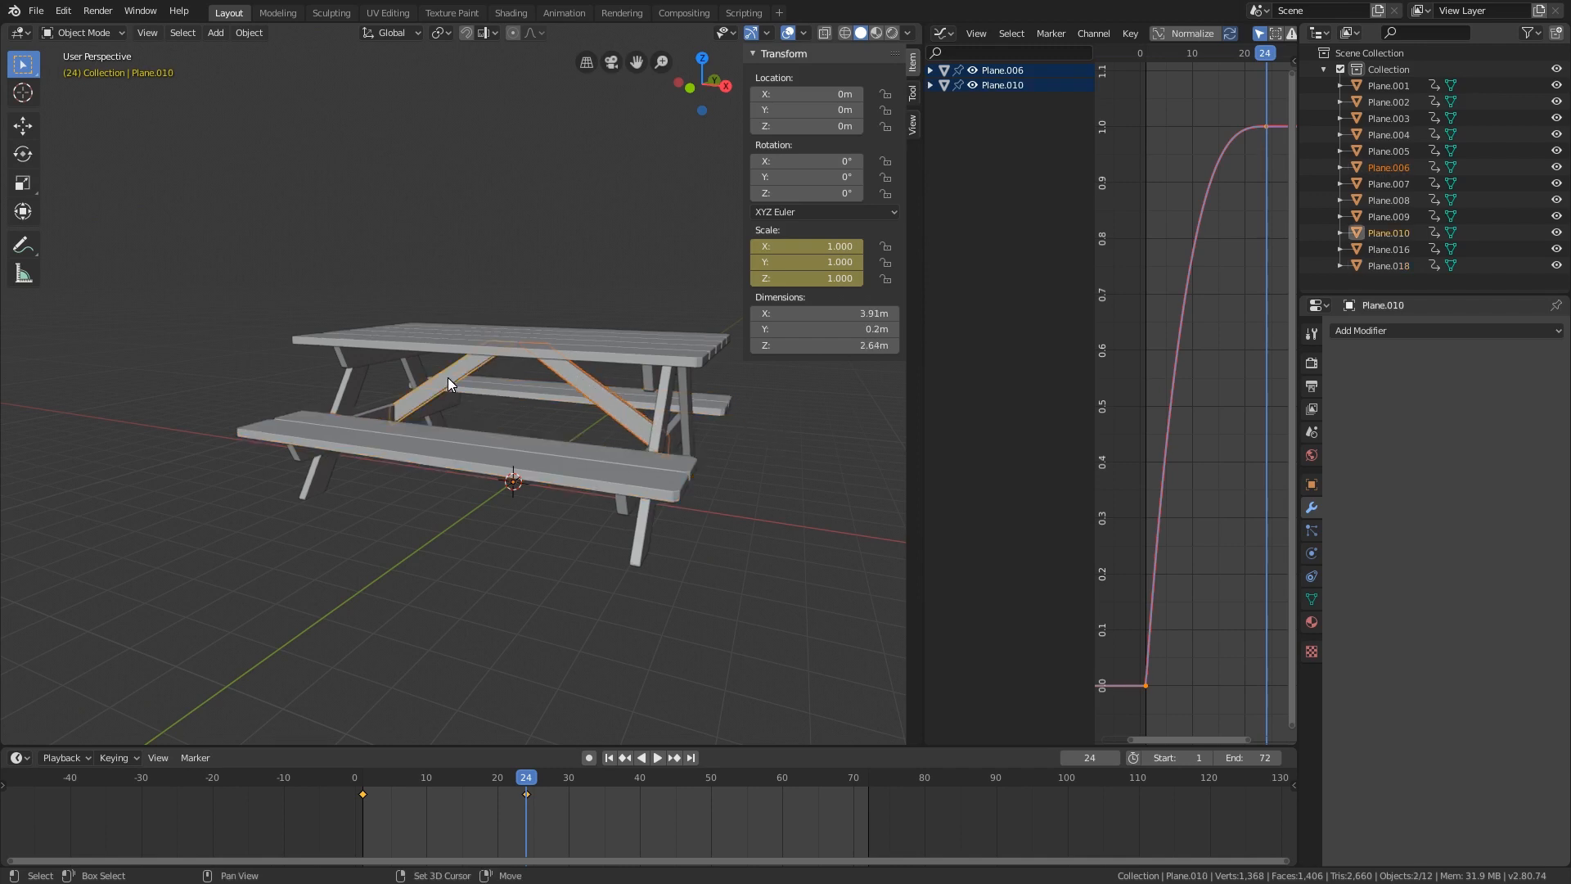
key(ctrl)
key(ctrl+j)
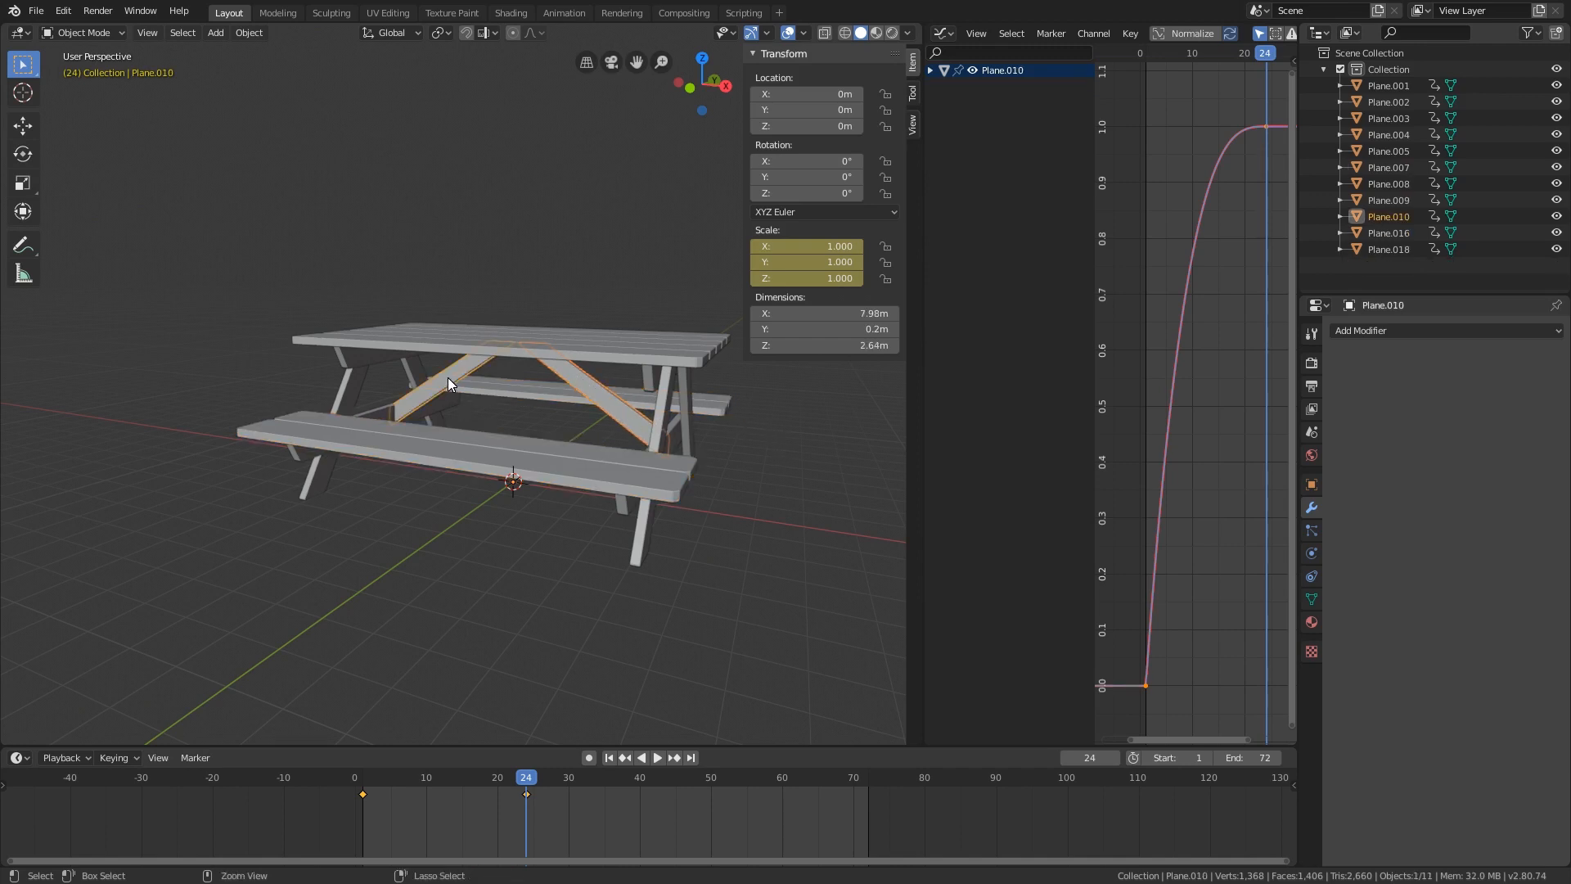
- Join the upper and lower crossbeams at each end of the table, making one object per end
middle_drag(488, 396, 445, 385)
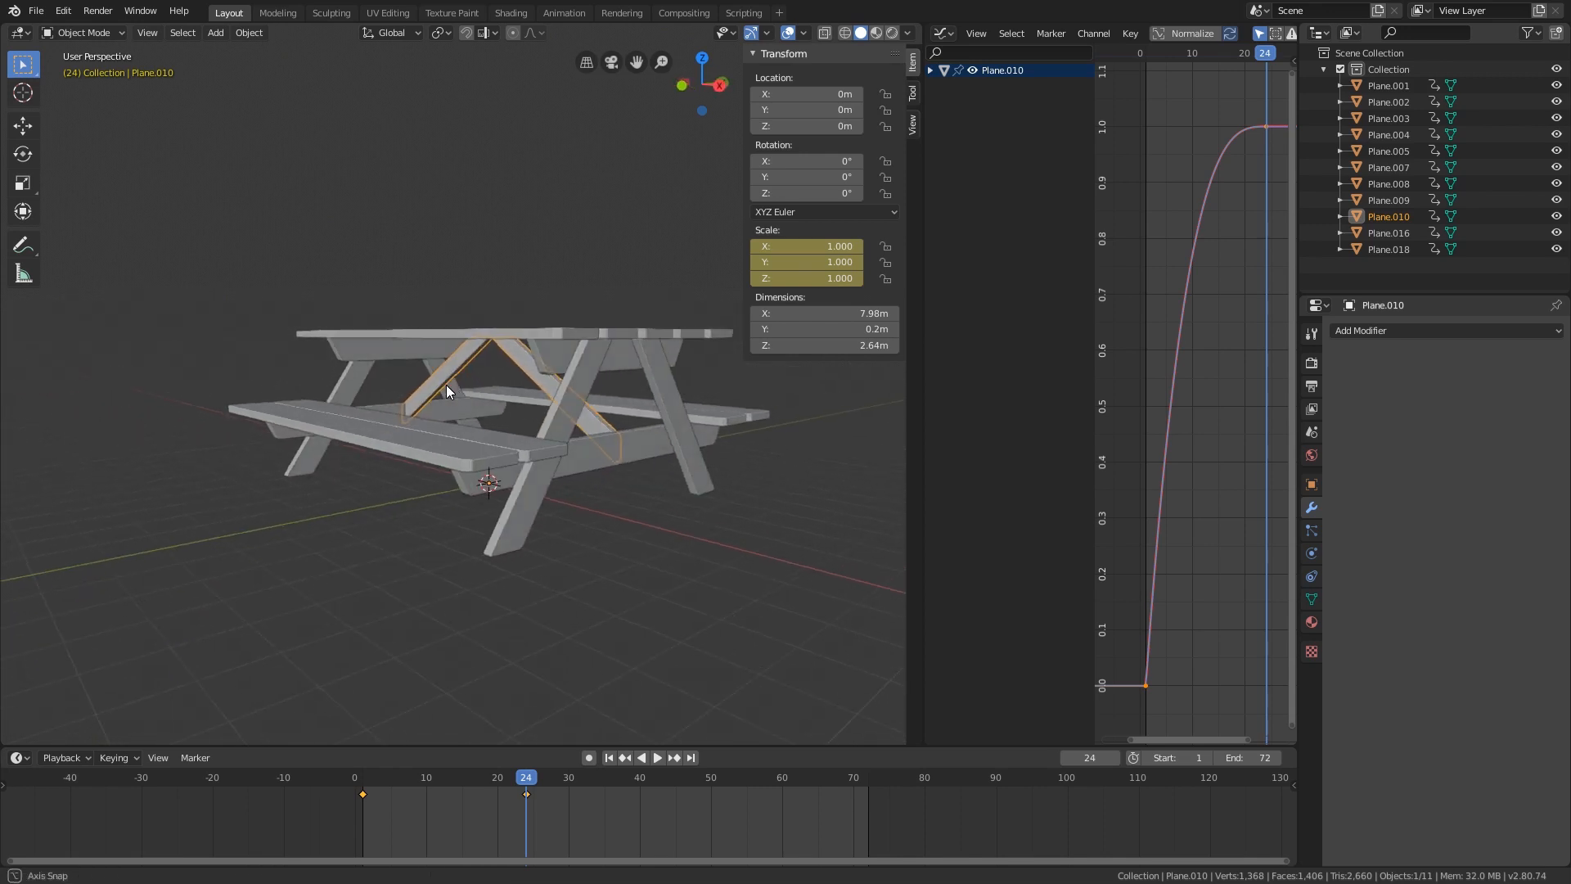
click(610, 454)
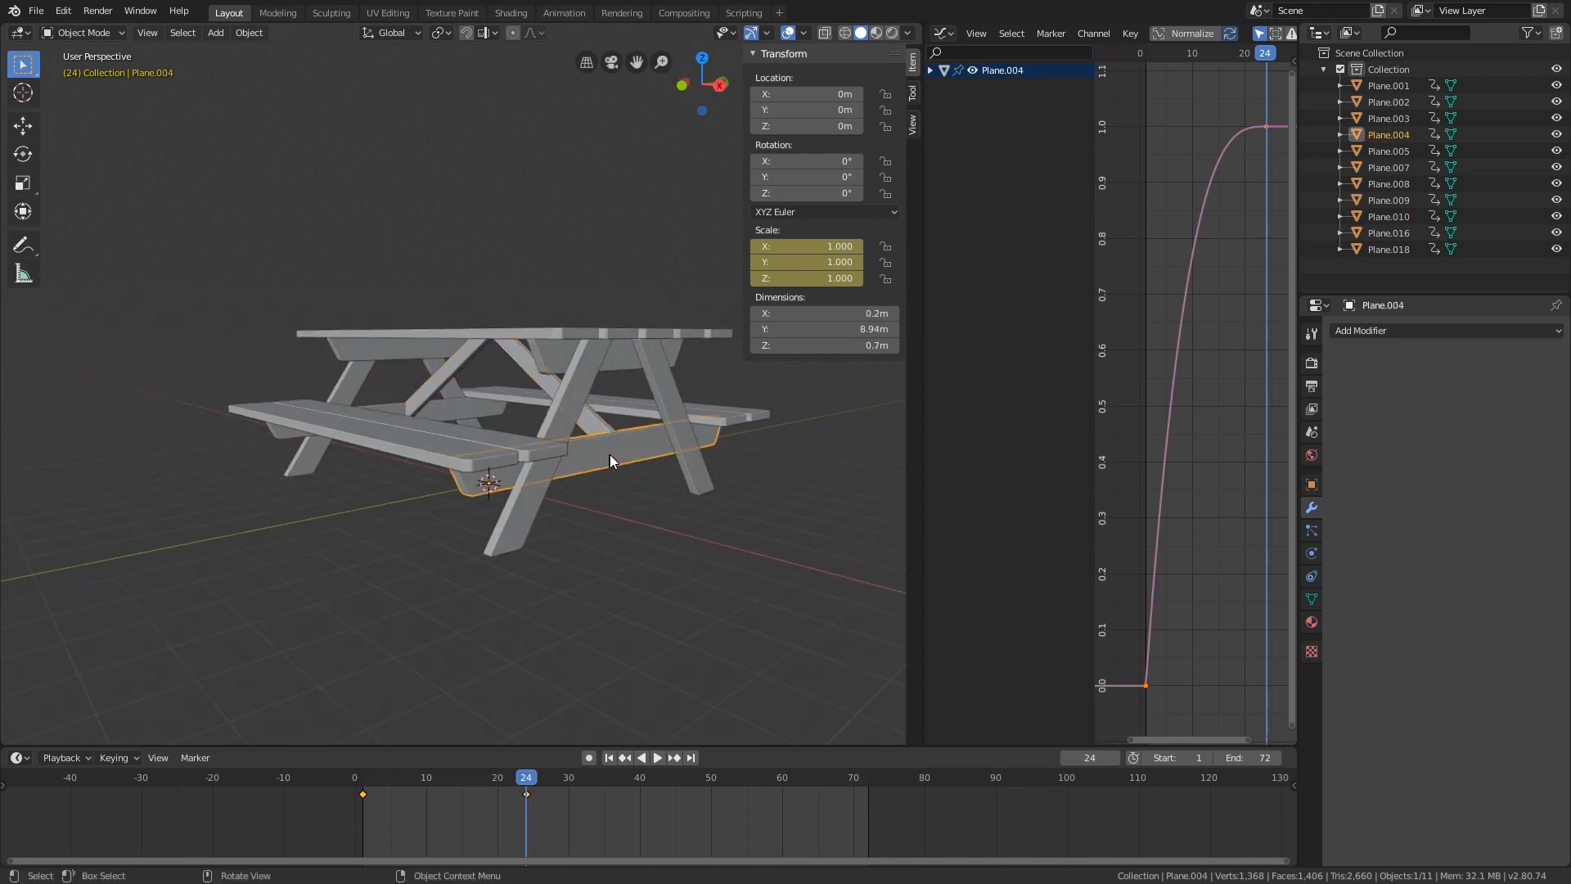
shift+click(624, 360)
key(ctrl+j)
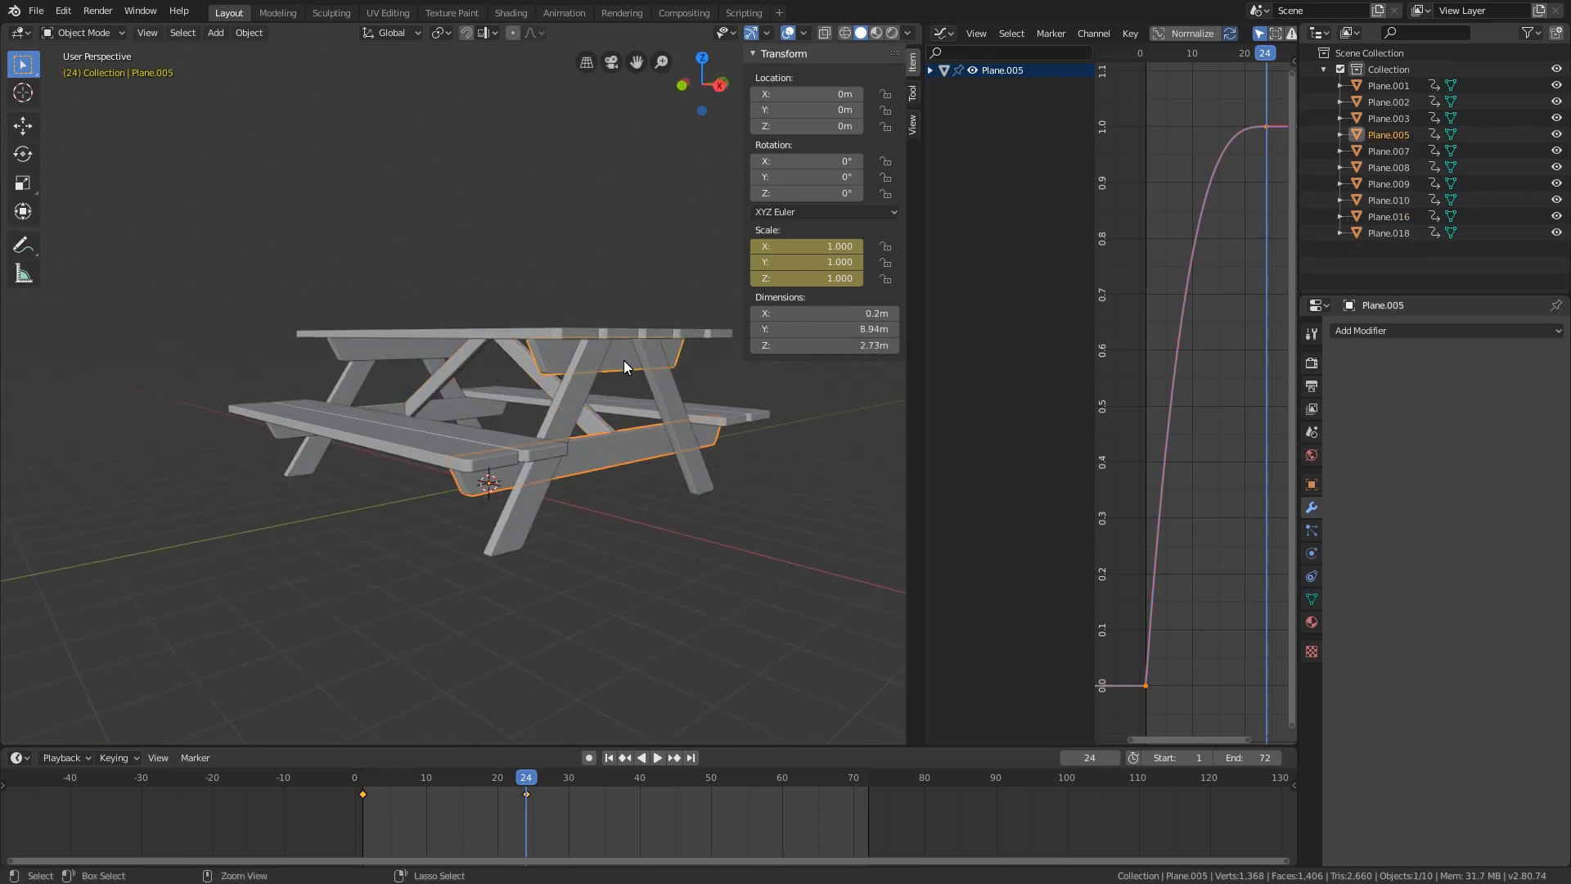
click(394, 353)
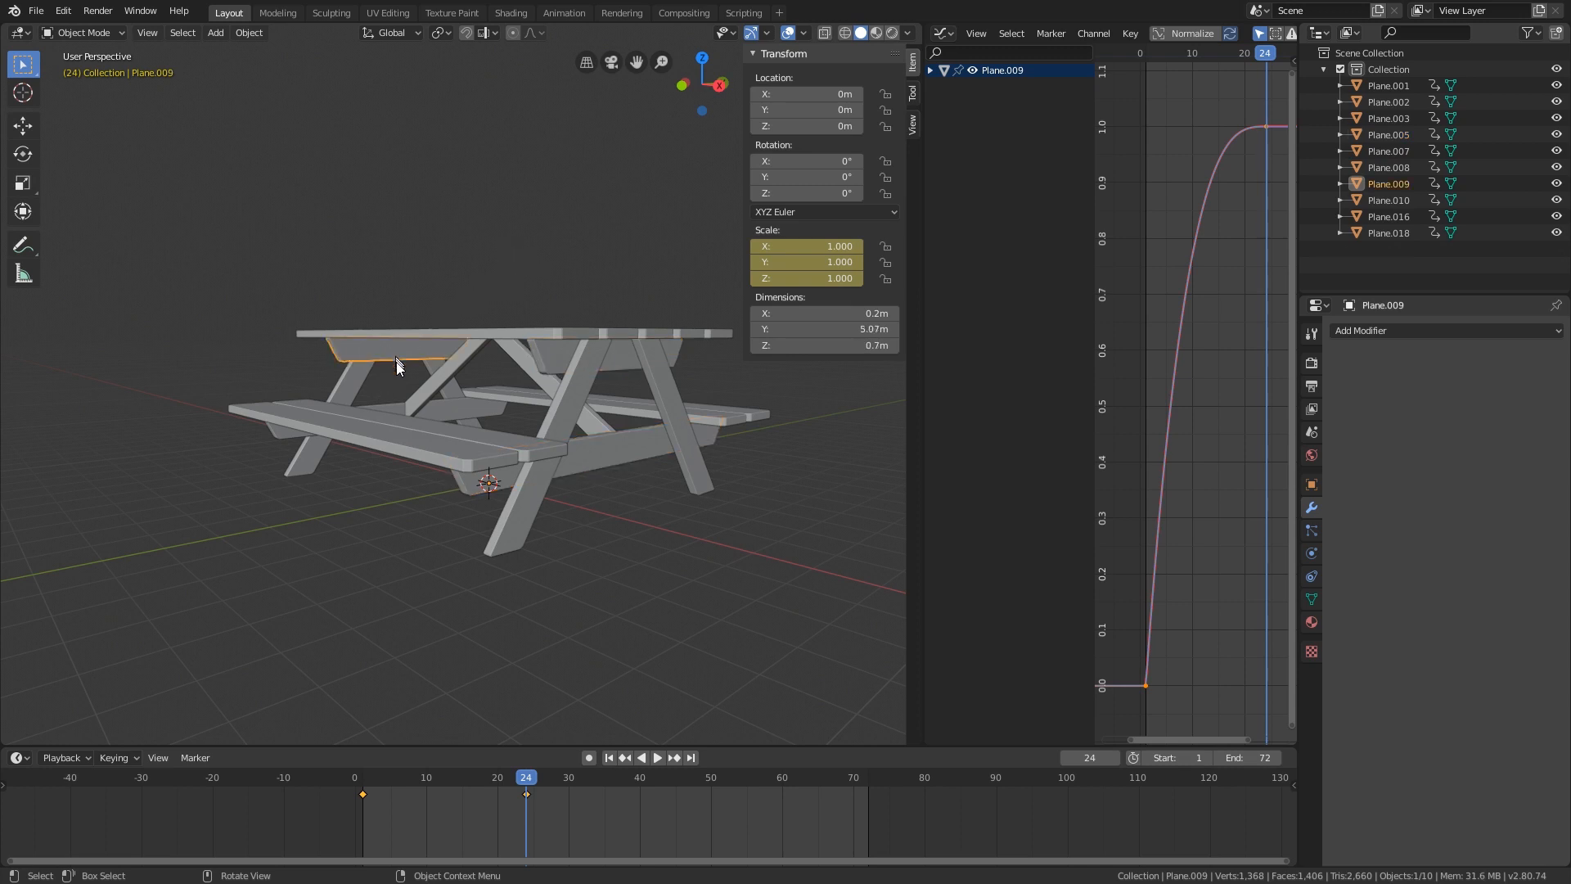
shift+click(395, 405)
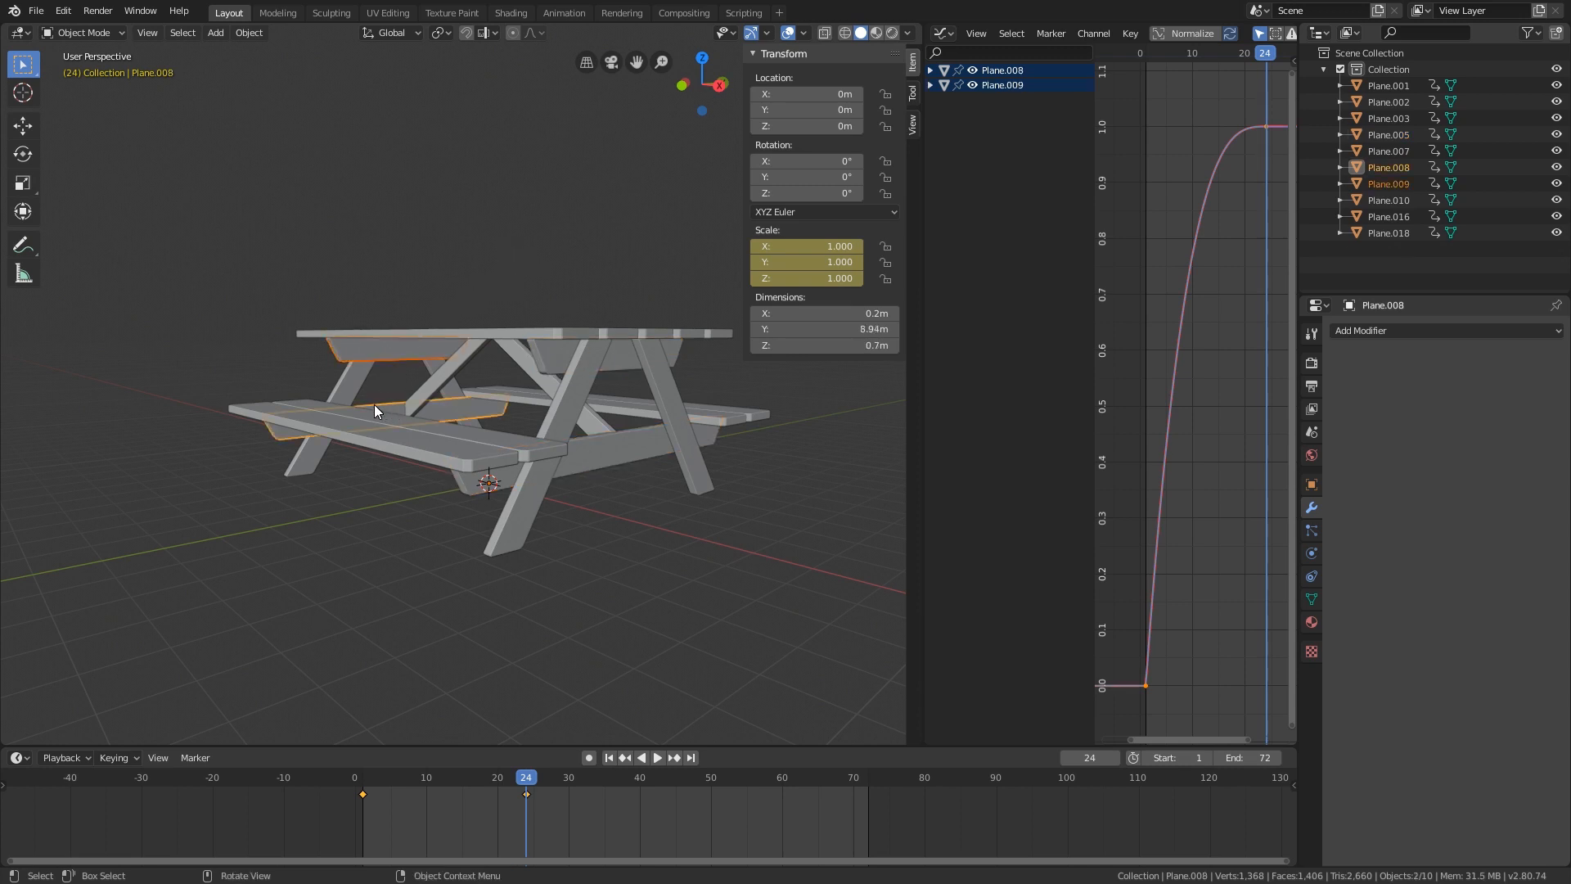
key(ctrl+j)
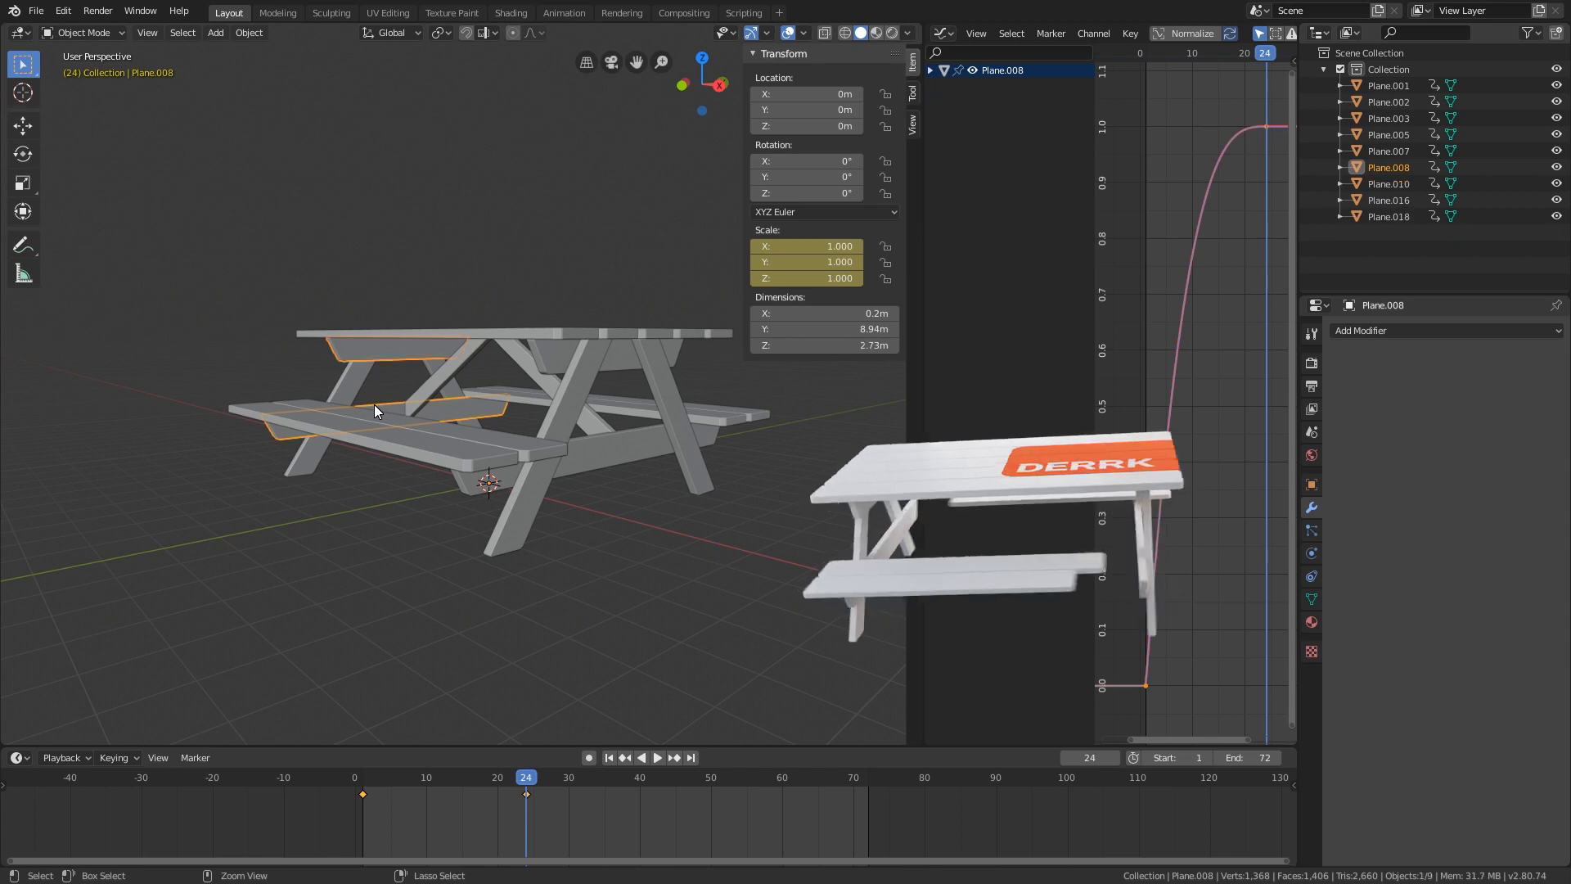
- Join the two legs at each end of the table, making one leg-pair object per end
middle_drag(398, 382, 478, 441)
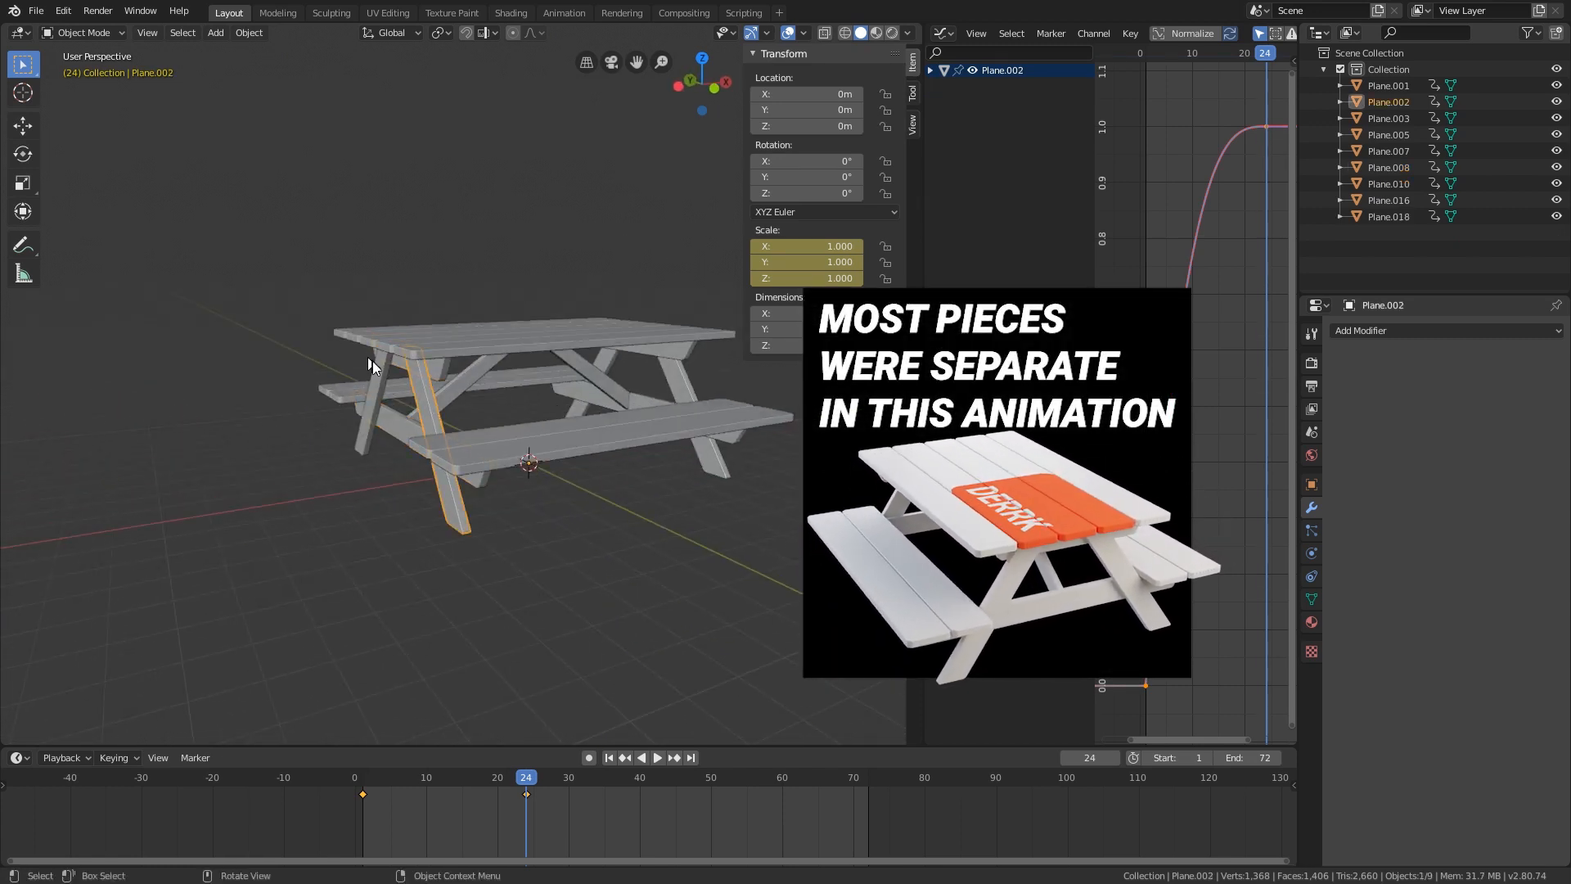
click(416, 388)
shift+click(371, 383)
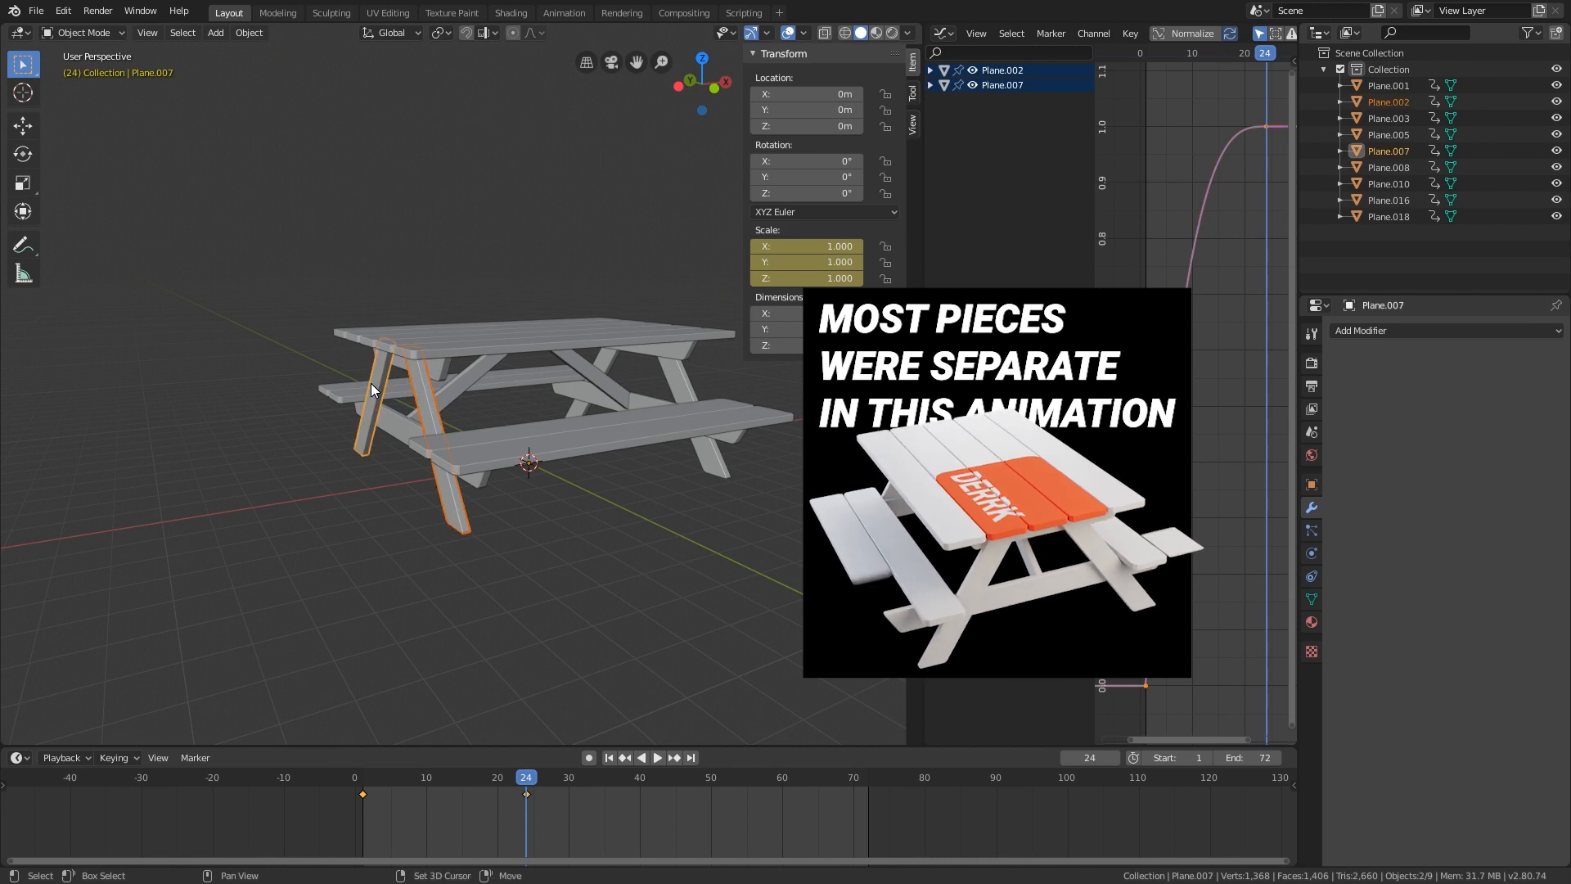
key(ctrl+j)
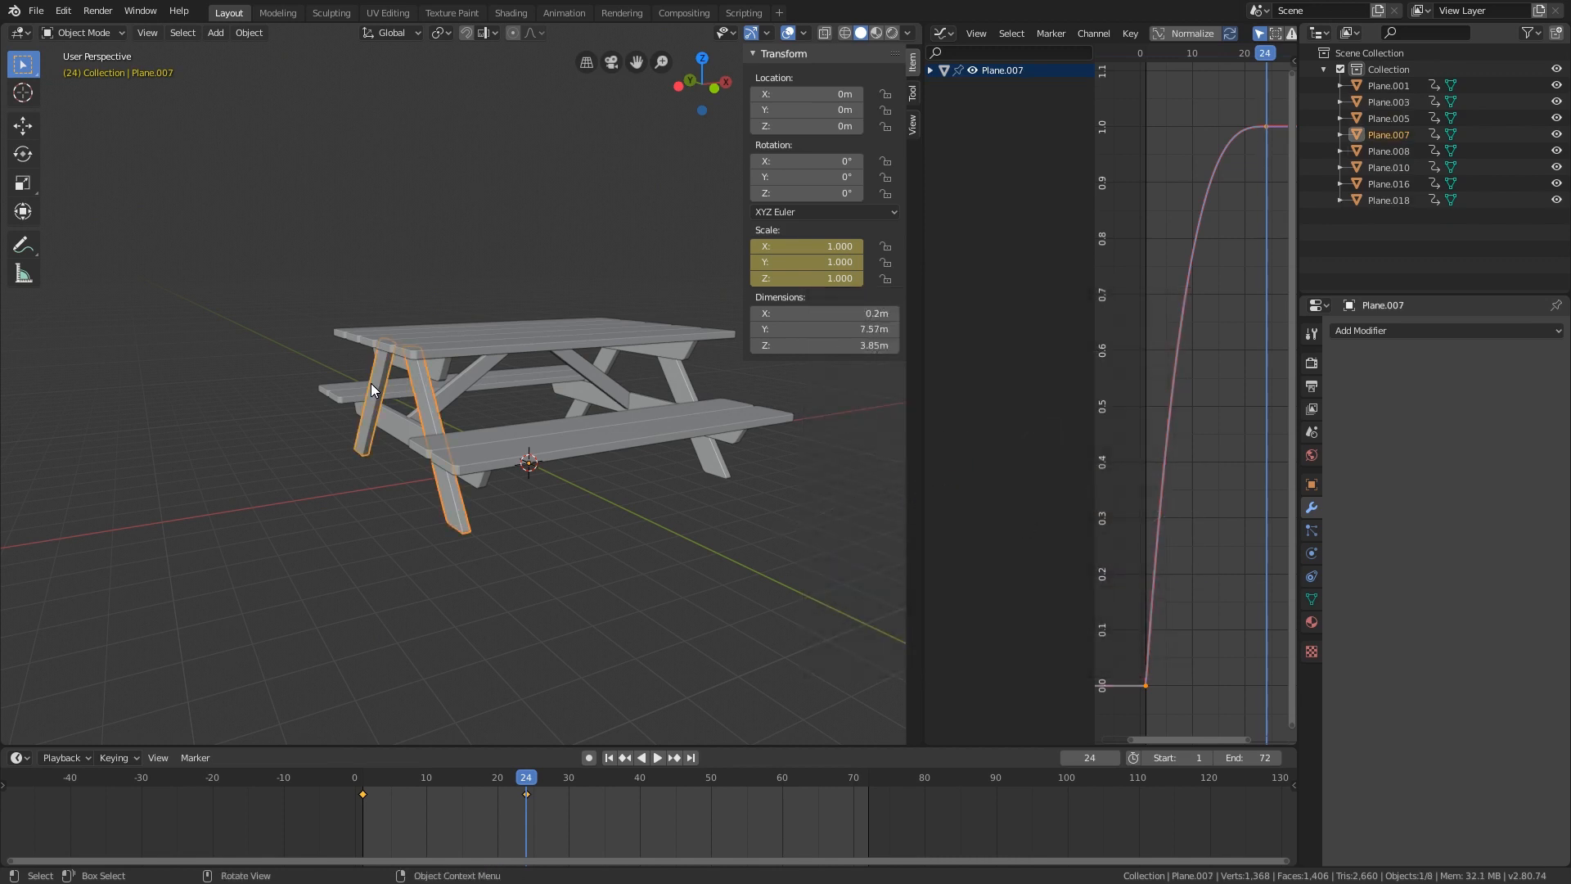
mouse_move(591, 423)
middle_down()
mouse_move(499, 435)
mouse_move(574, 469)
mouse_move(577, 429)
middle_up()
click(579, 429)
shift+click(642, 425)
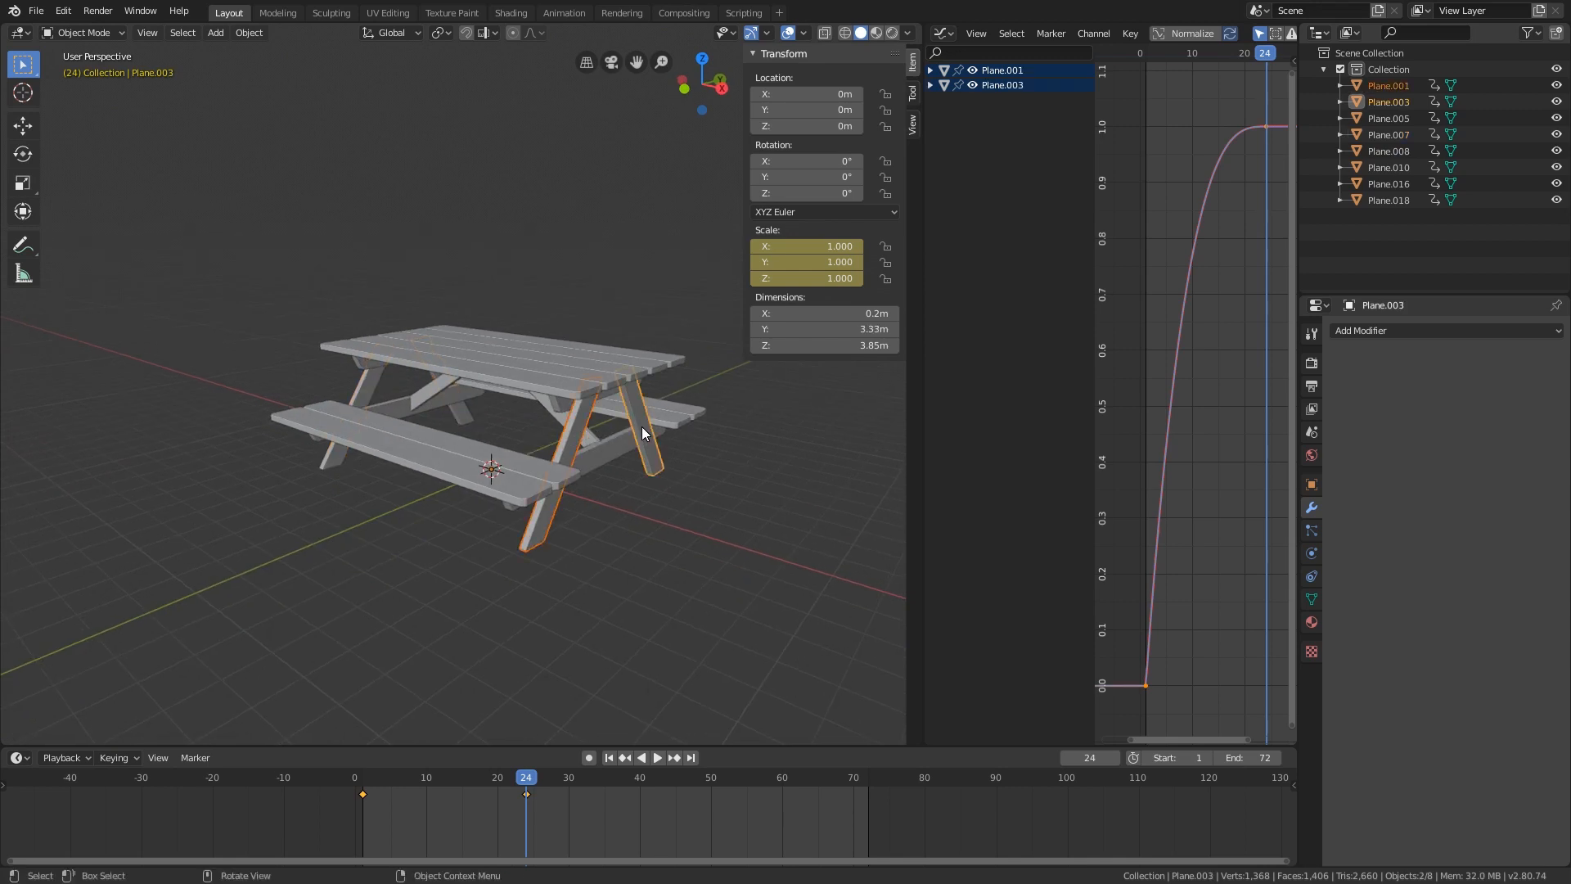
key(ctrl+j)
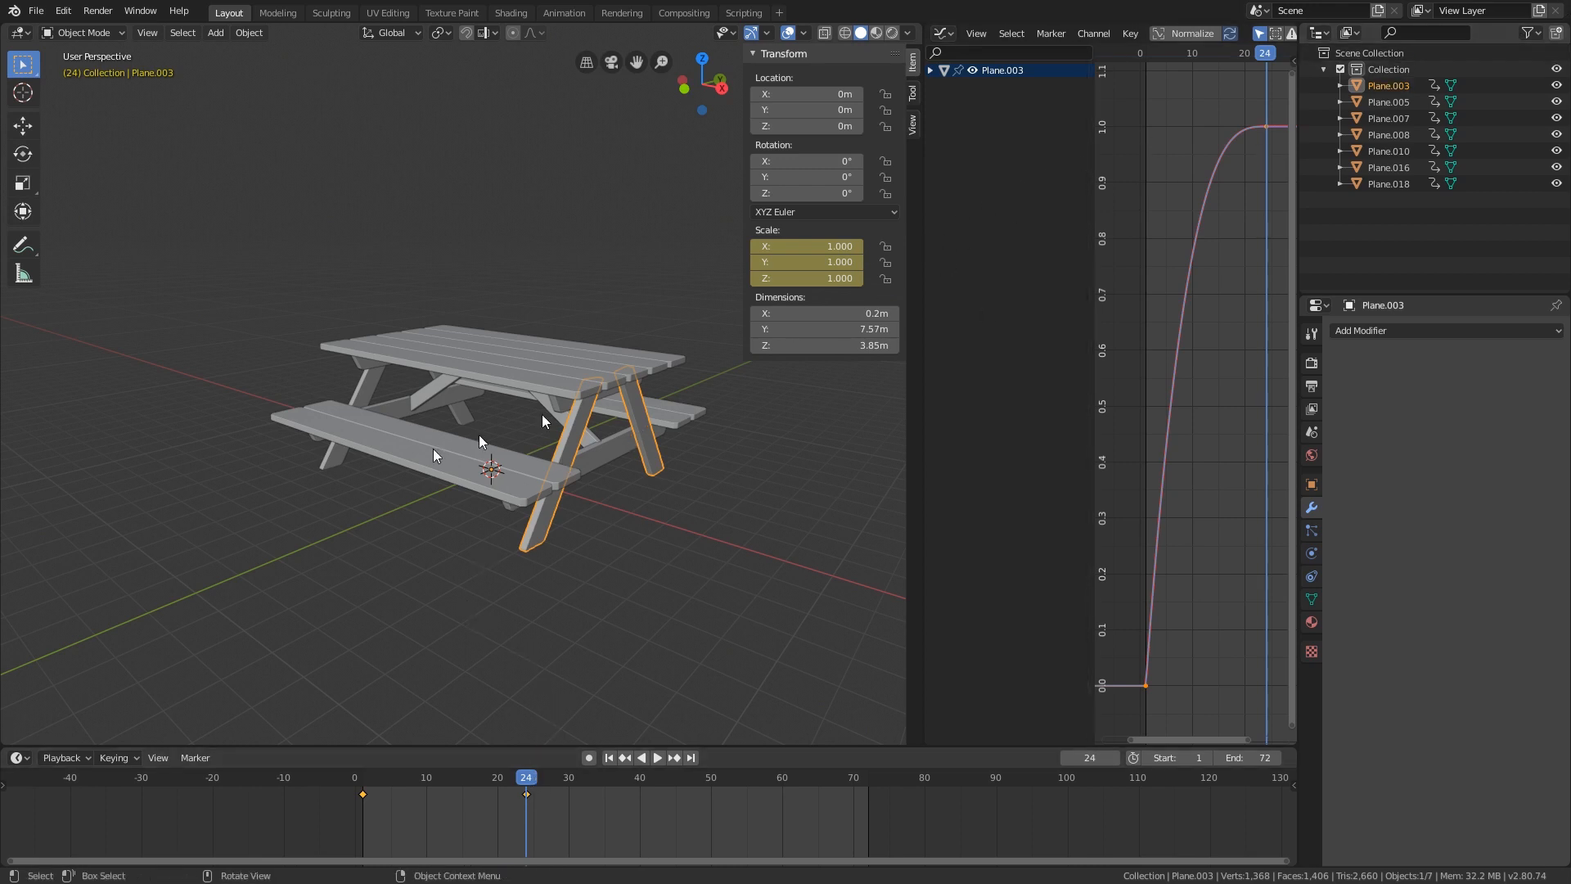
- Select the joined table objects one after another in the Outliner, down to Plane.018, to review which parts each contains
click(1396, 101)
click(1397, 118)
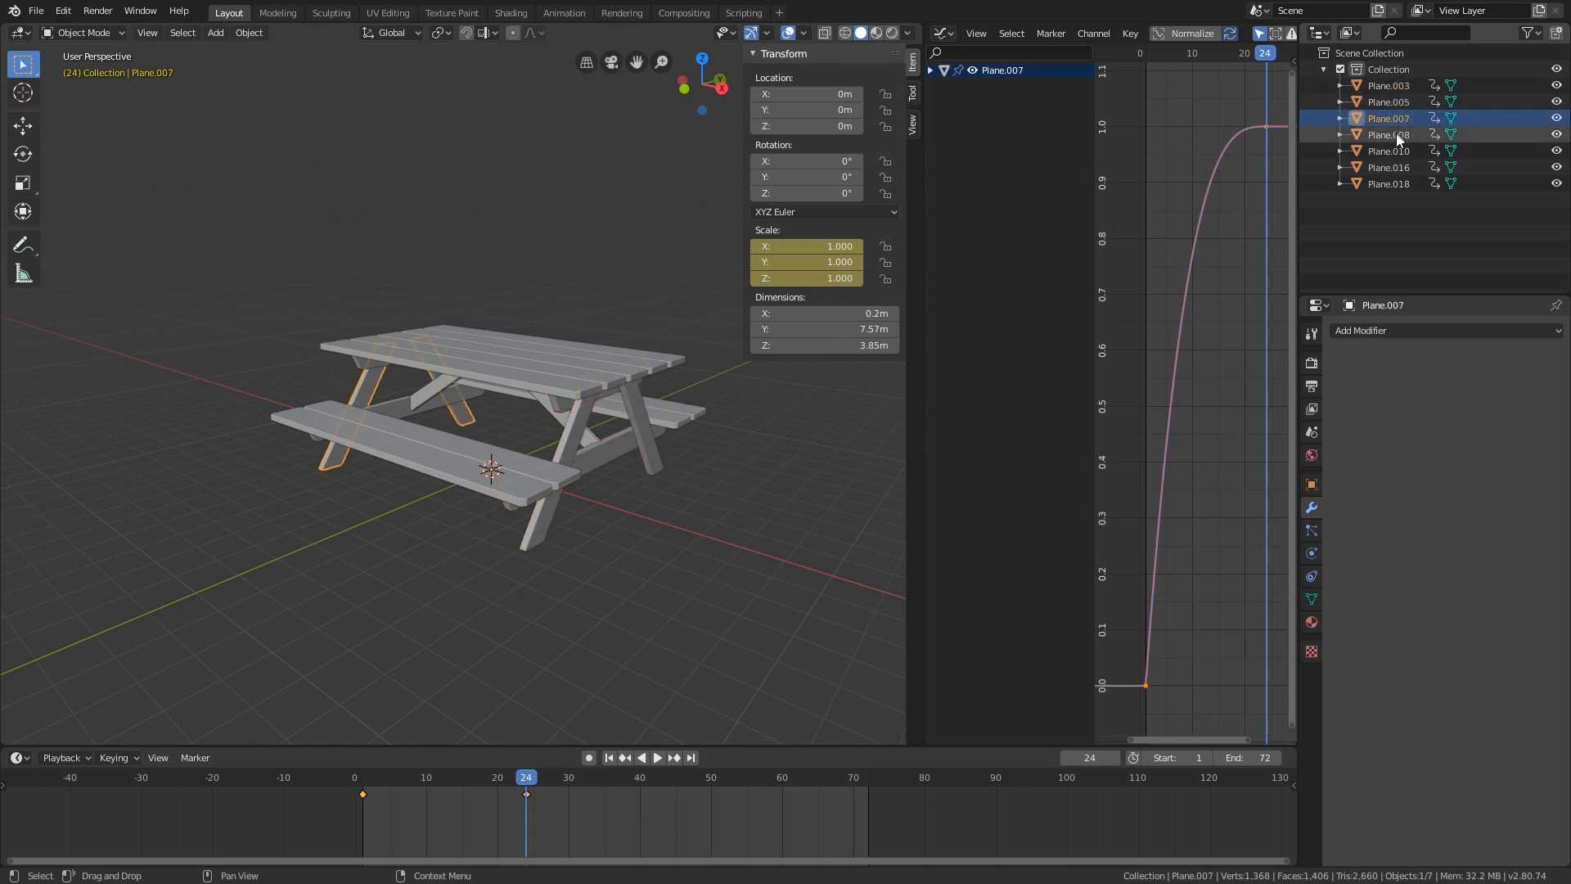
click(1396, 147)
click(1396, 165)
click(1395, 184)
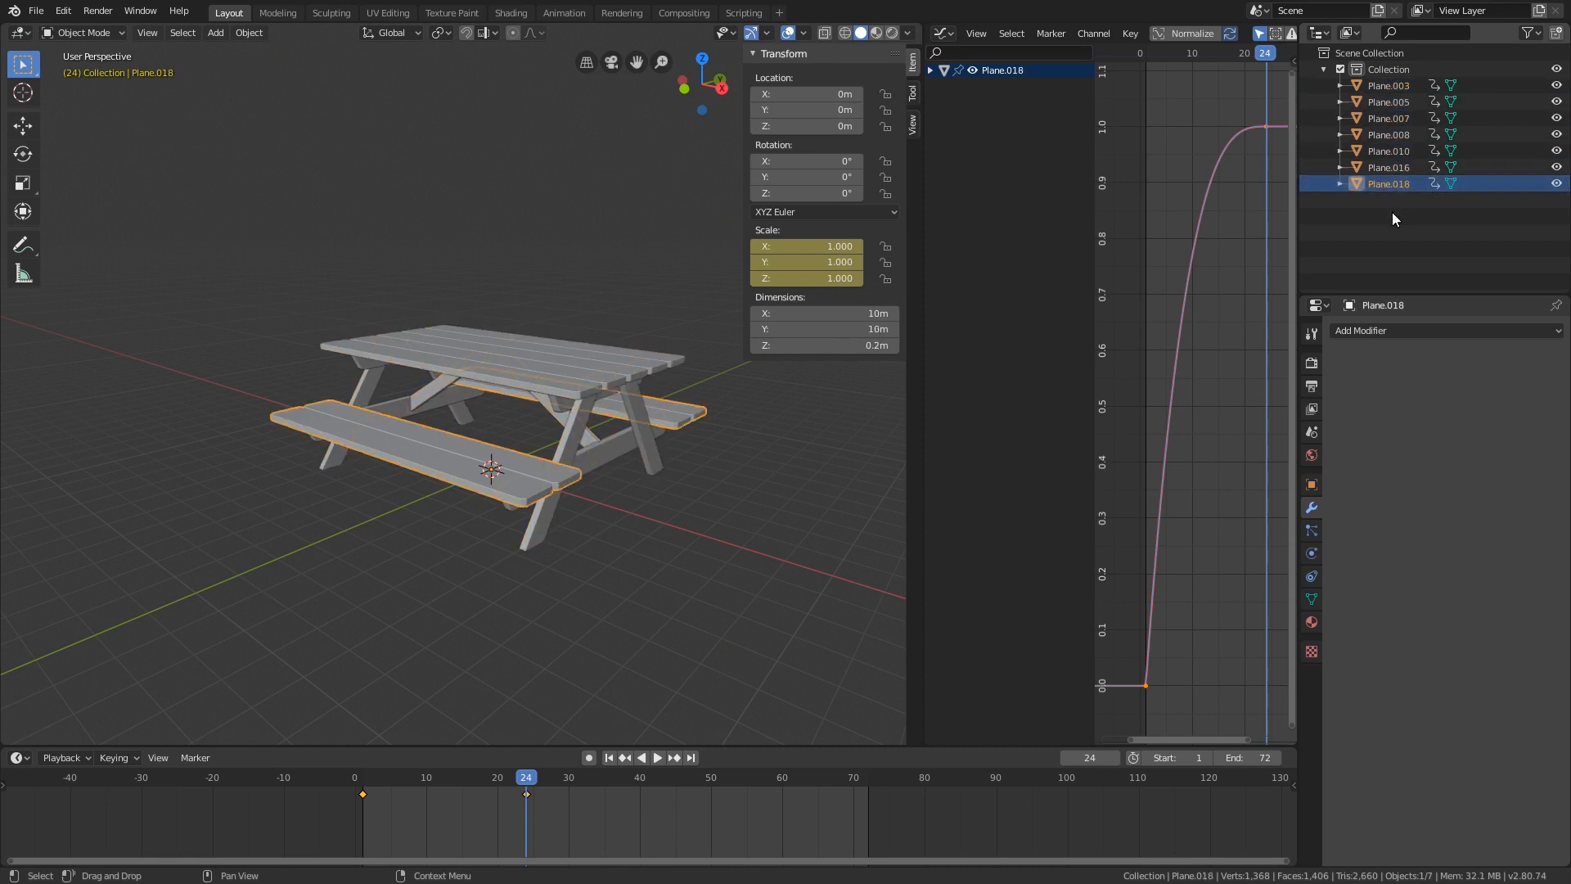
middle_drag(748, 365, 530, 496)
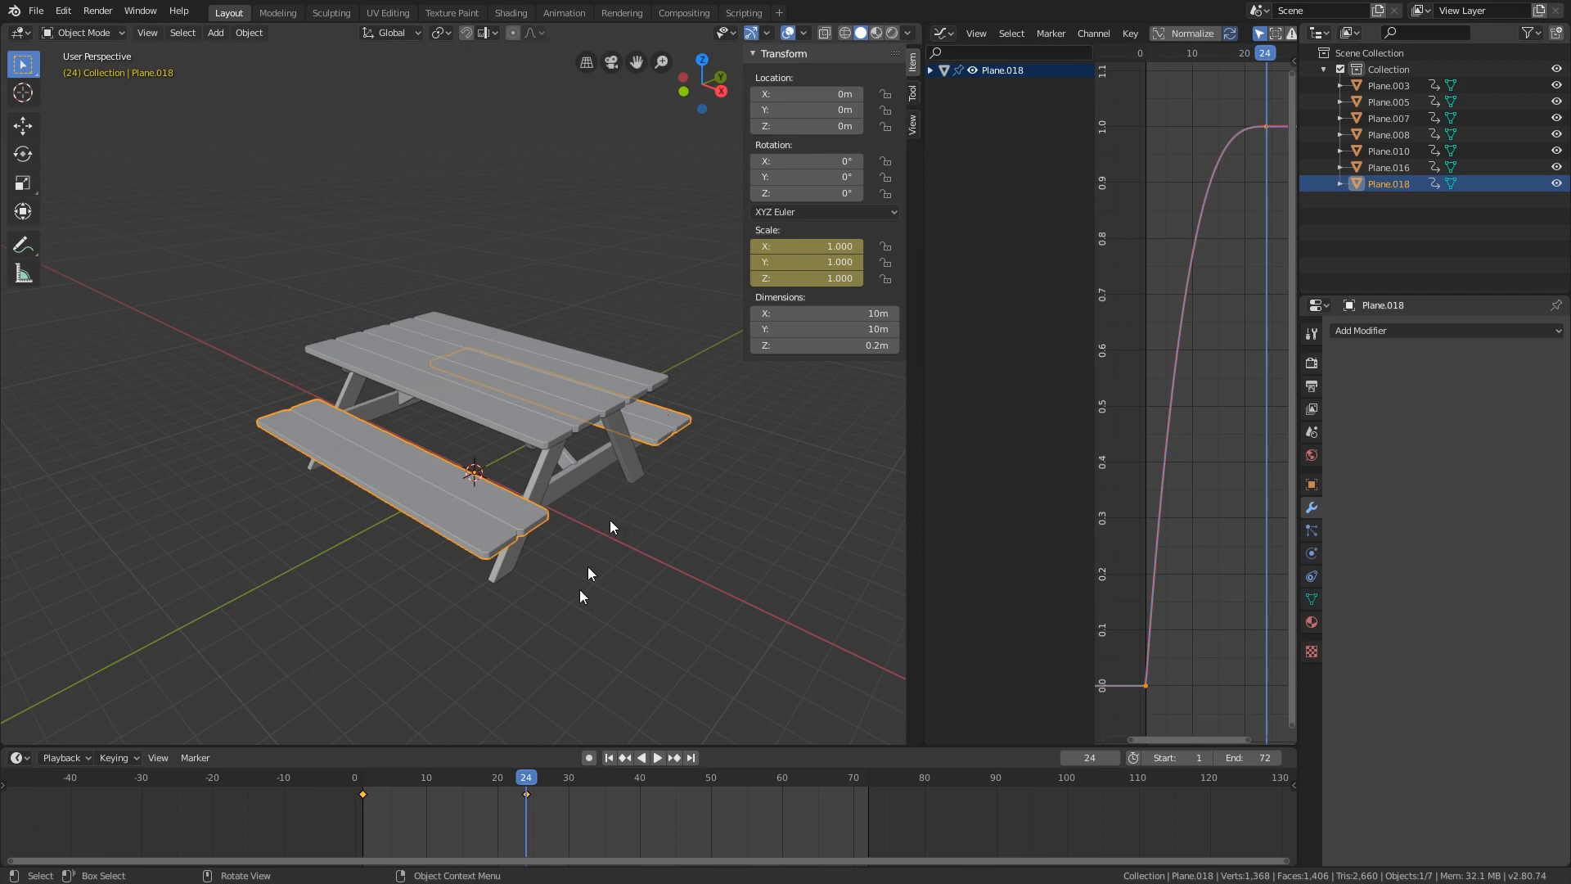
- Scrub to frame 17, check the joined crossbeams and tabletop by selecting them, and return to frame 24
drag(511, 782, 486, 718)
click(503, 442)
click(530, 481)
click(557, 476)
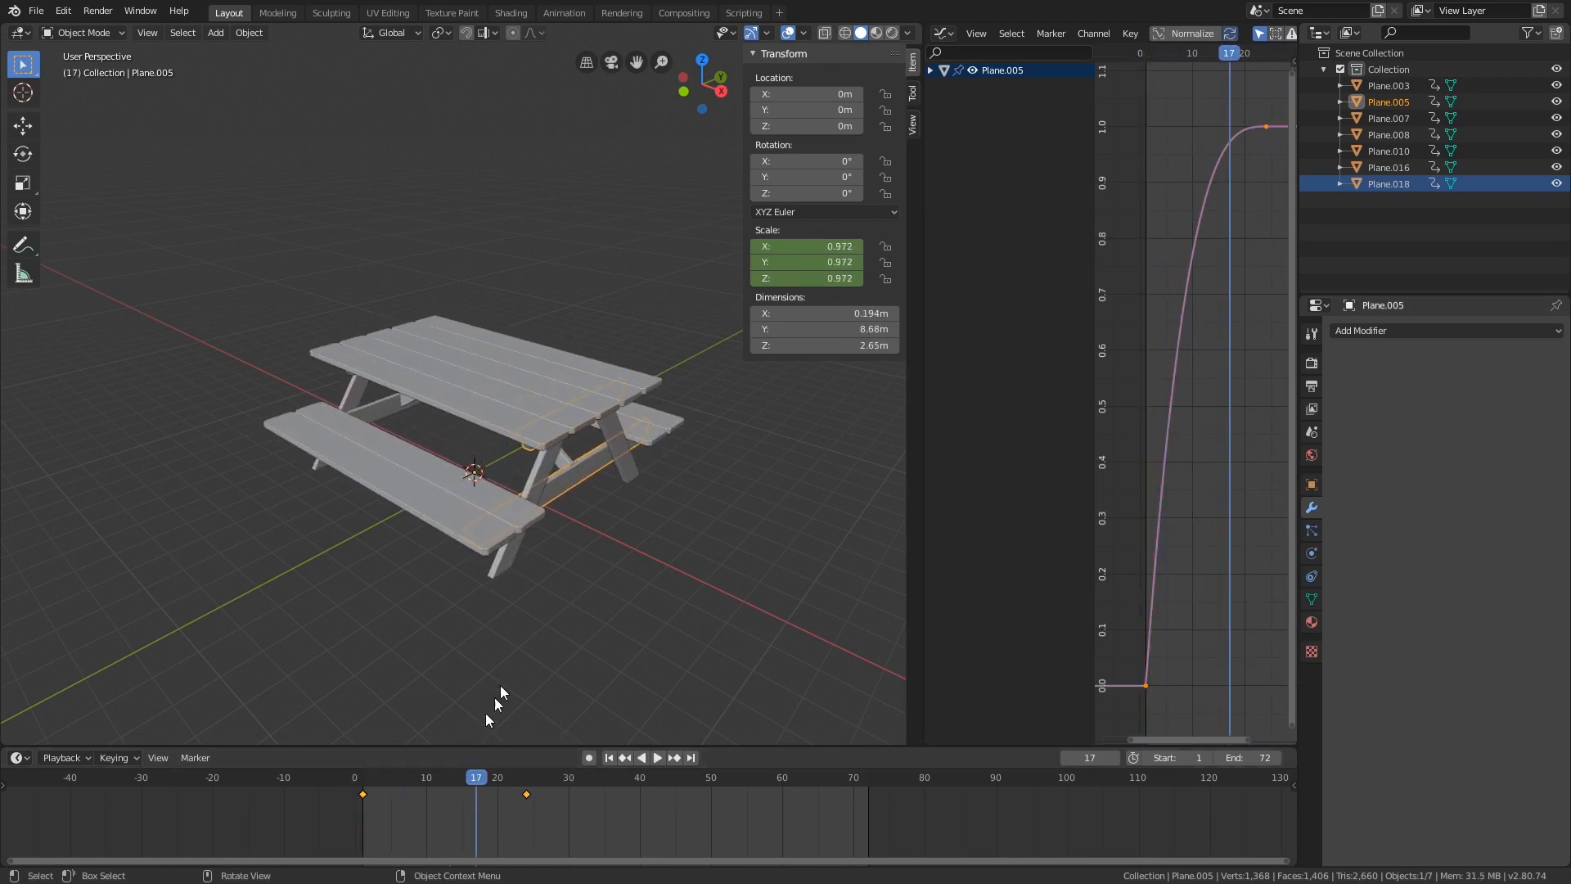
click(518, 376)
middle_drag(534, 438, 526, 521)
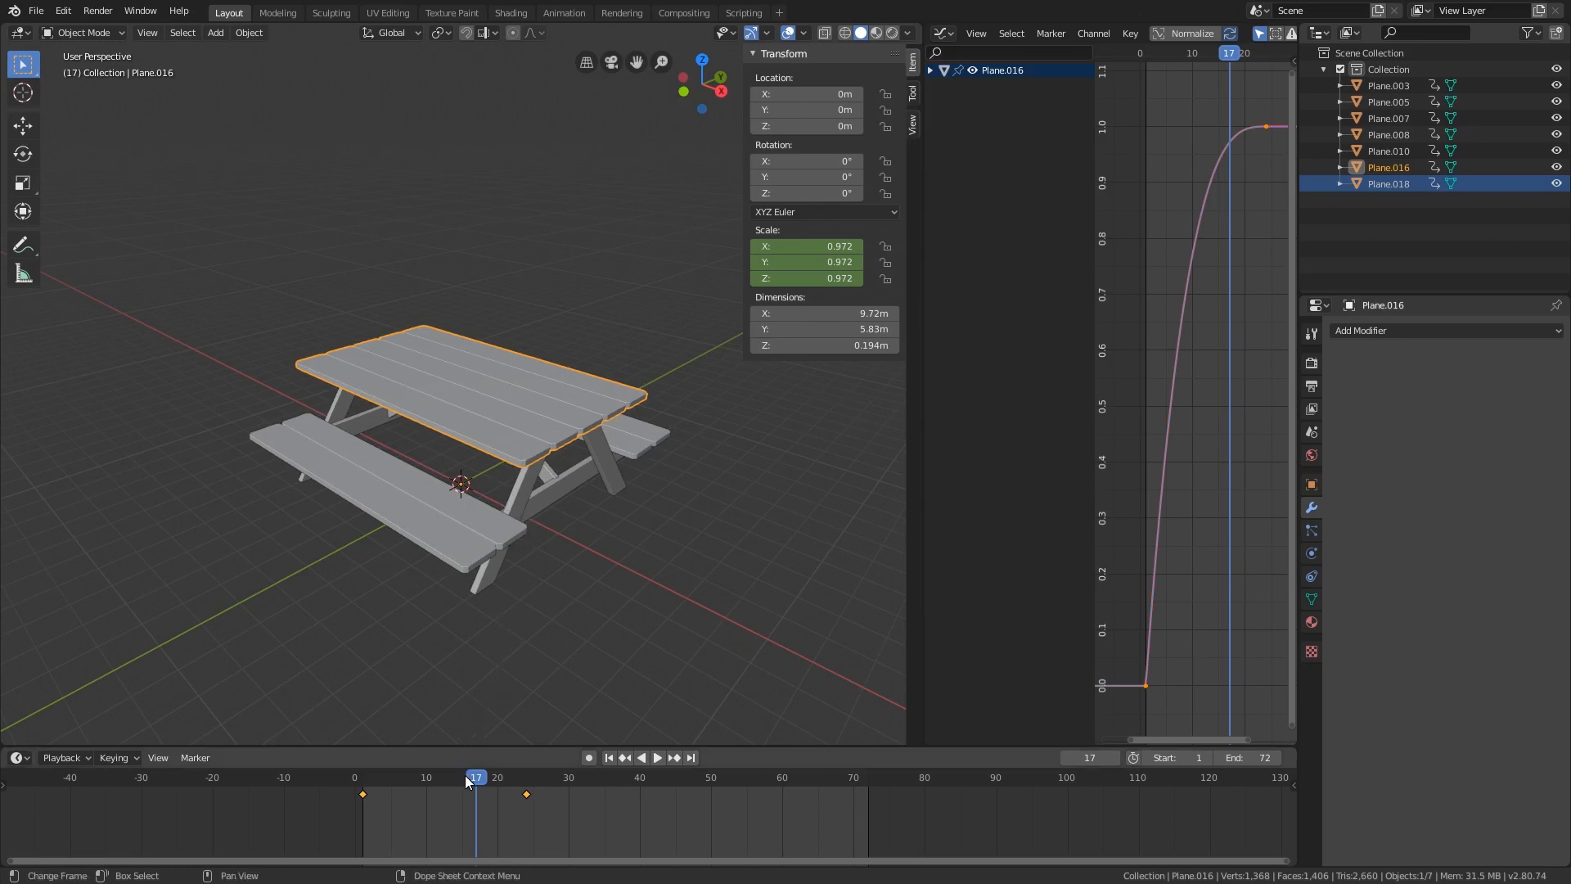
drag(464, 774, 528, 759)
key(a)
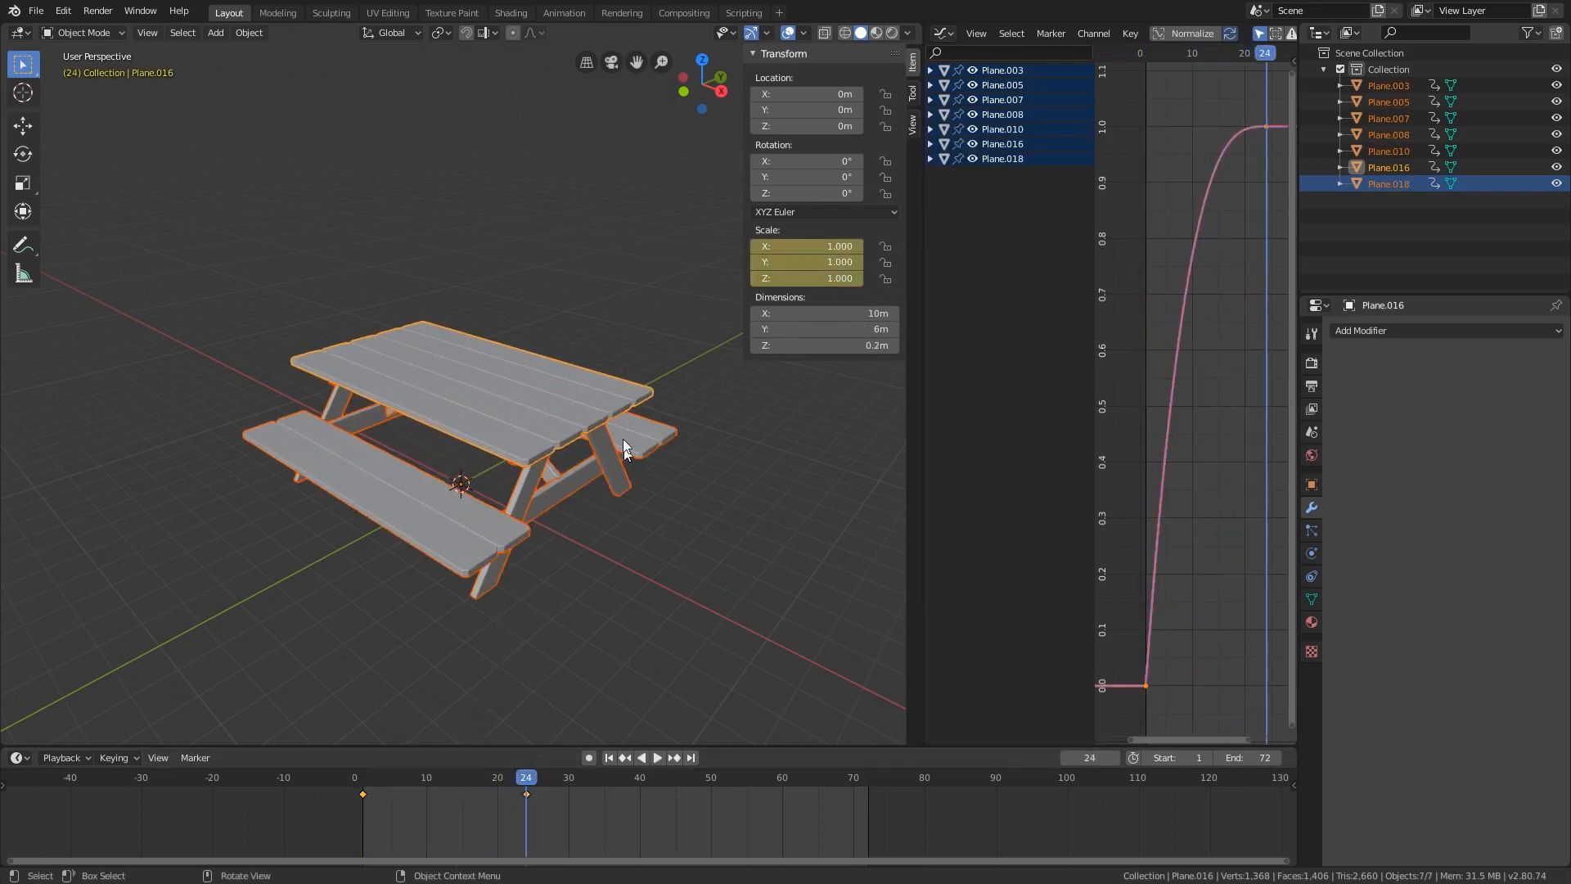
shift+click(546, 362)
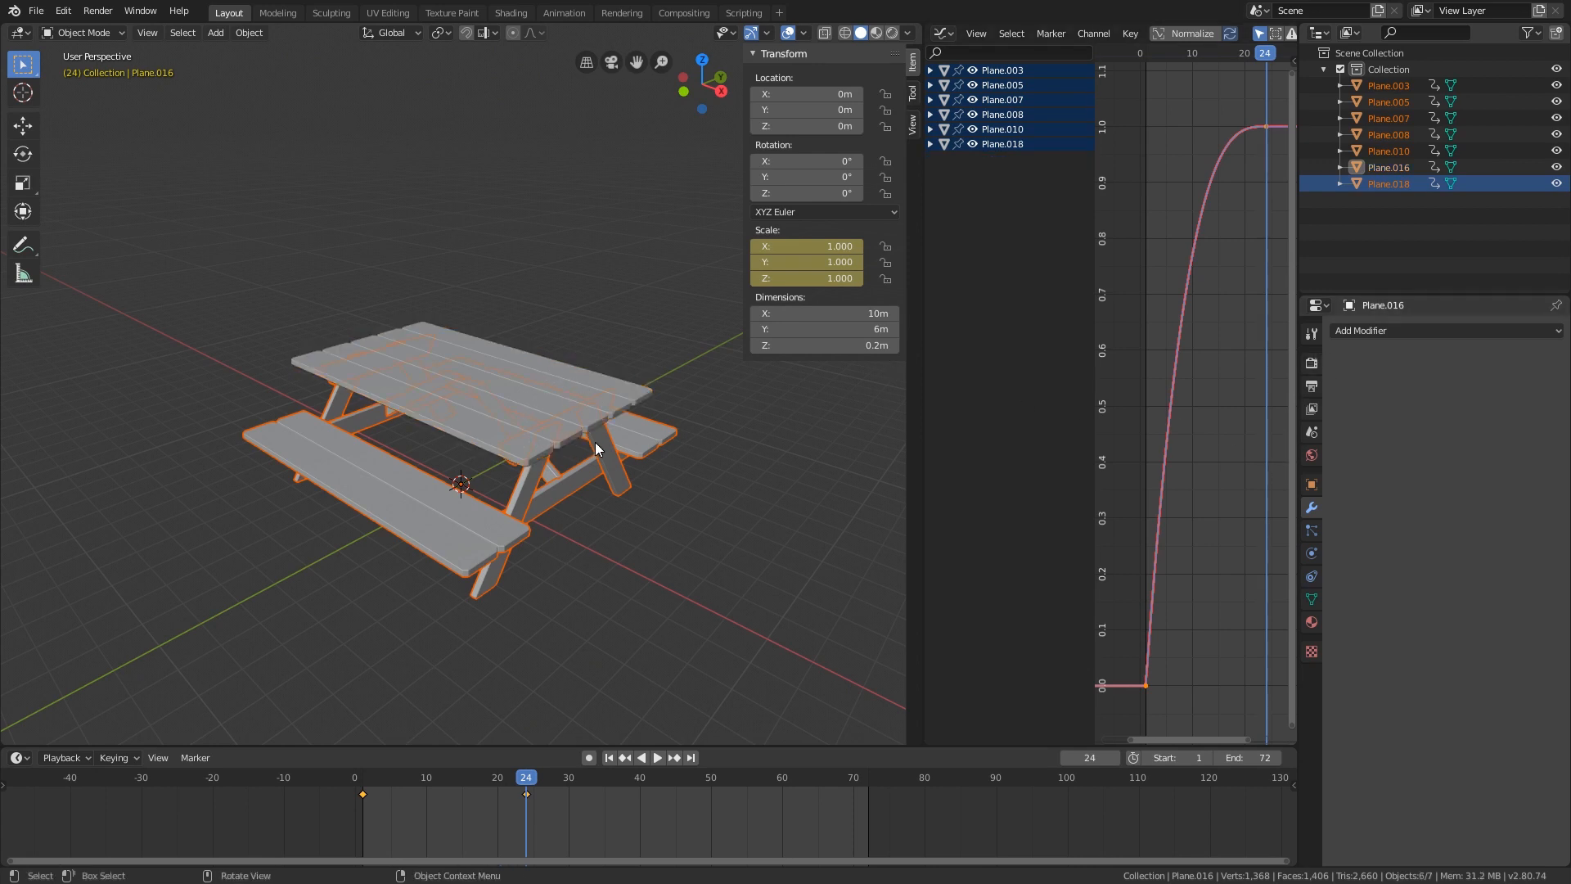
middle_drag(596, 442, 580, 586)
shift+click(616, 448)
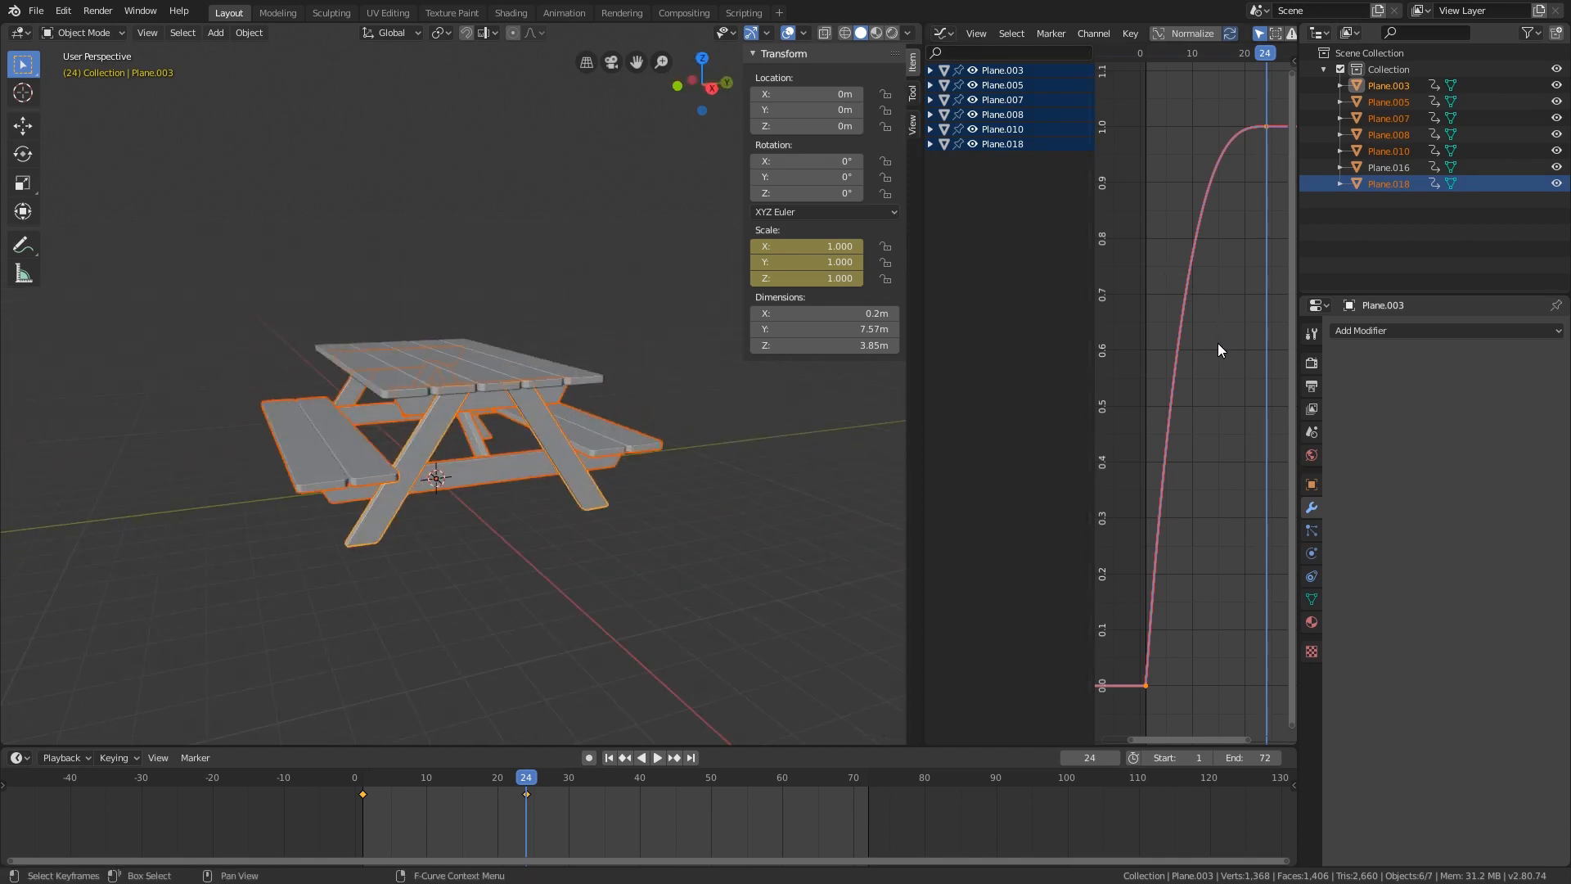
key(g)
key(x)
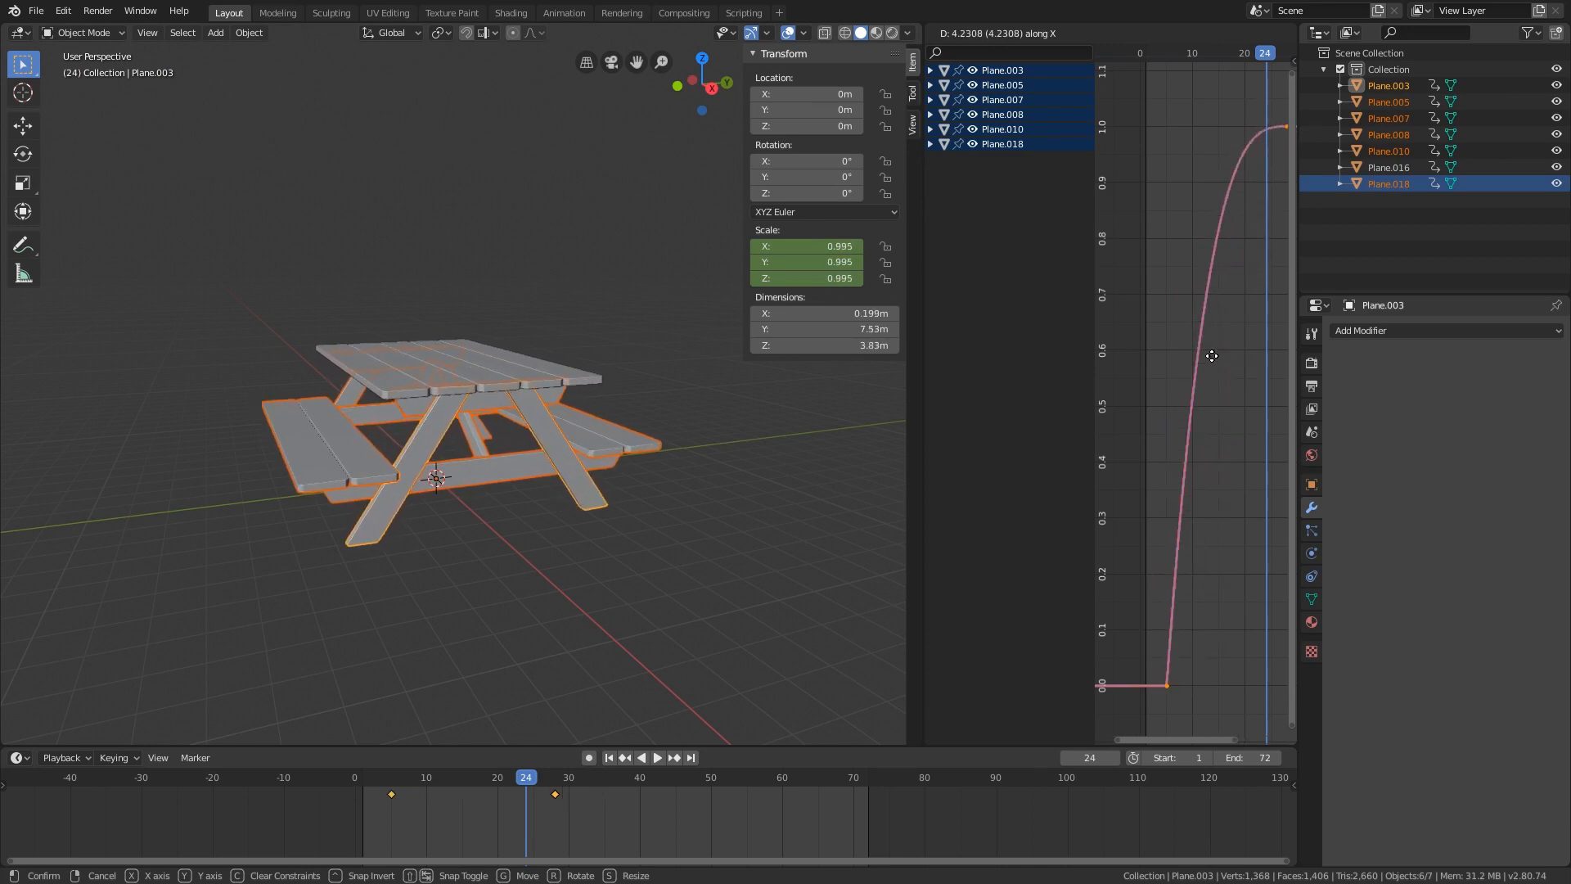
right_click(1223, 358)
- Pick the first scale keyframe of the tabletop in the Graph Editor and compare its curve with another part's for linked animation data
middle_drag(456, 428, 607, 438)
click(612, 401)
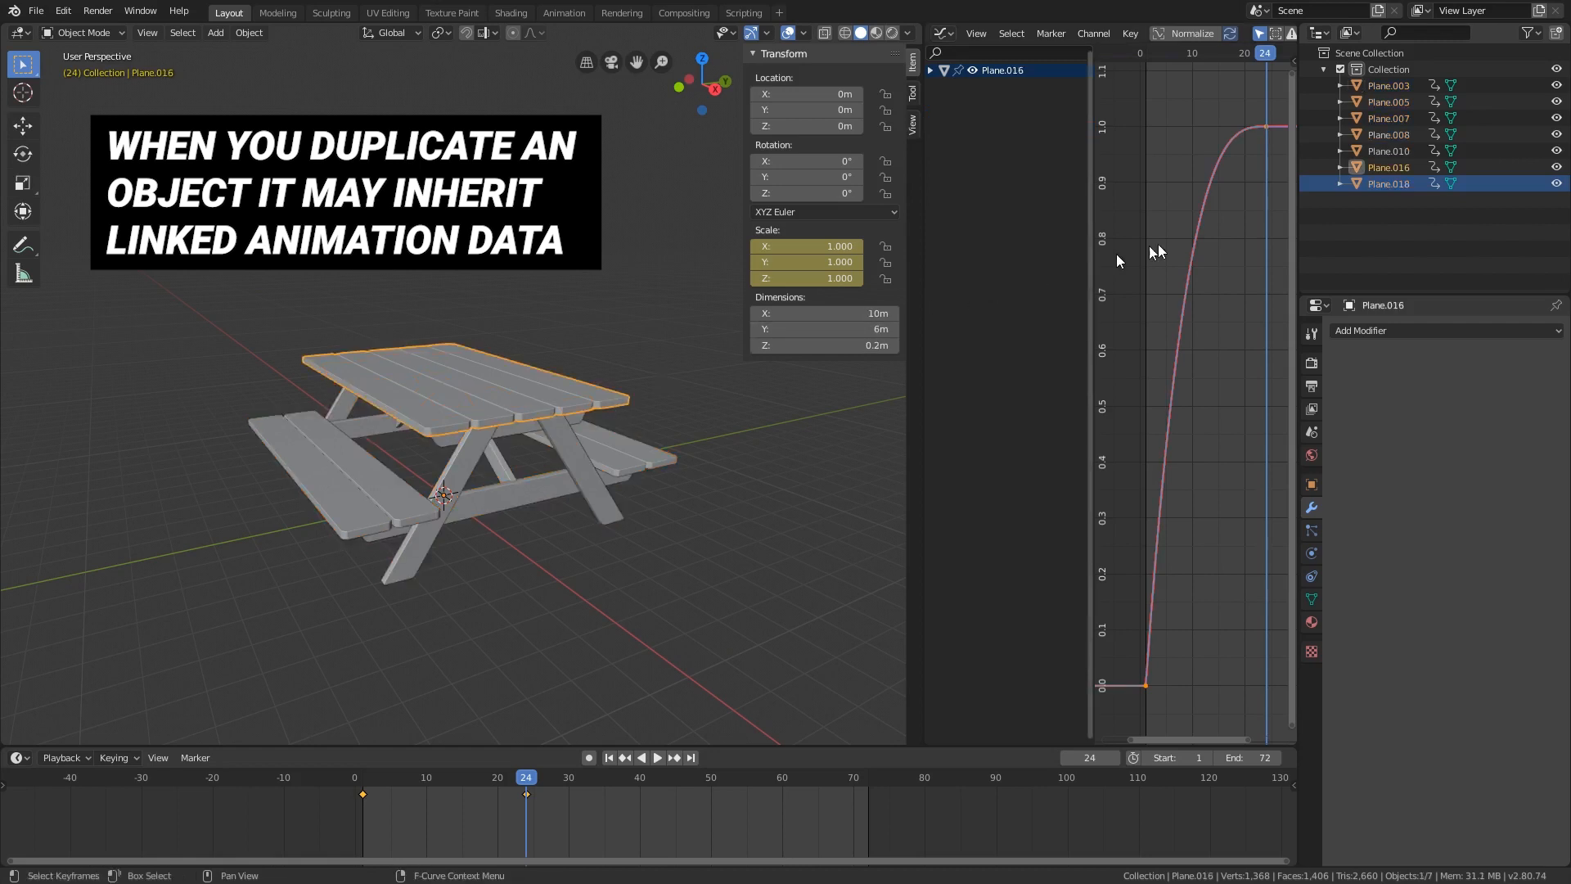
click(1143, 683)
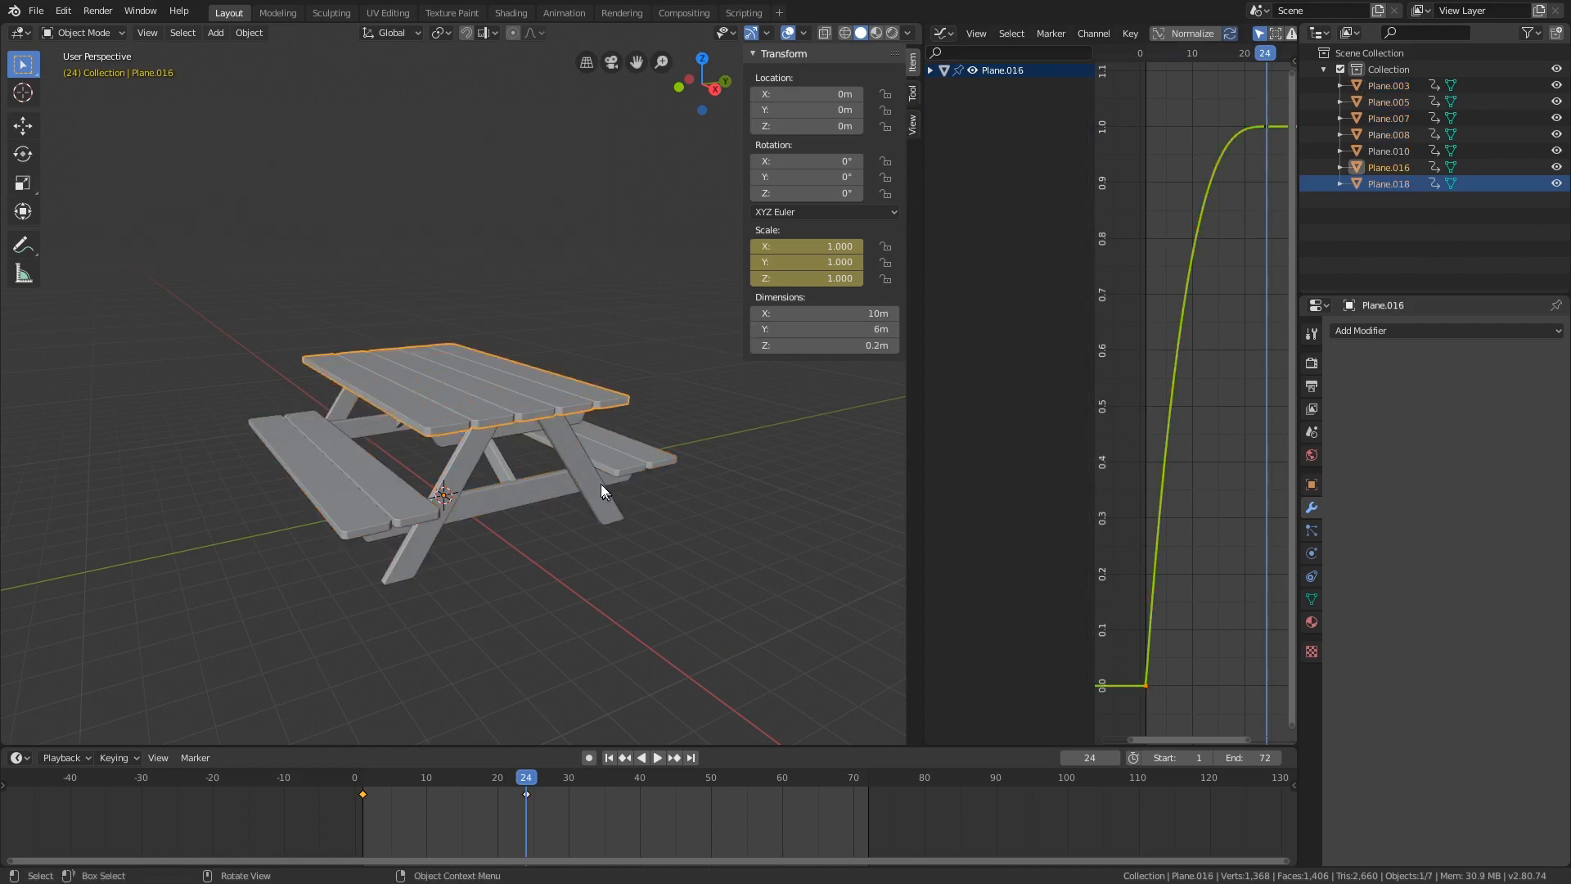
click(404, 497)
click(517, 401)
middle_drag(523, 445, 587, 479)
- Select all the table objects and search the commands for "data" and "unli" to find a way to unlink their animation
key(a)
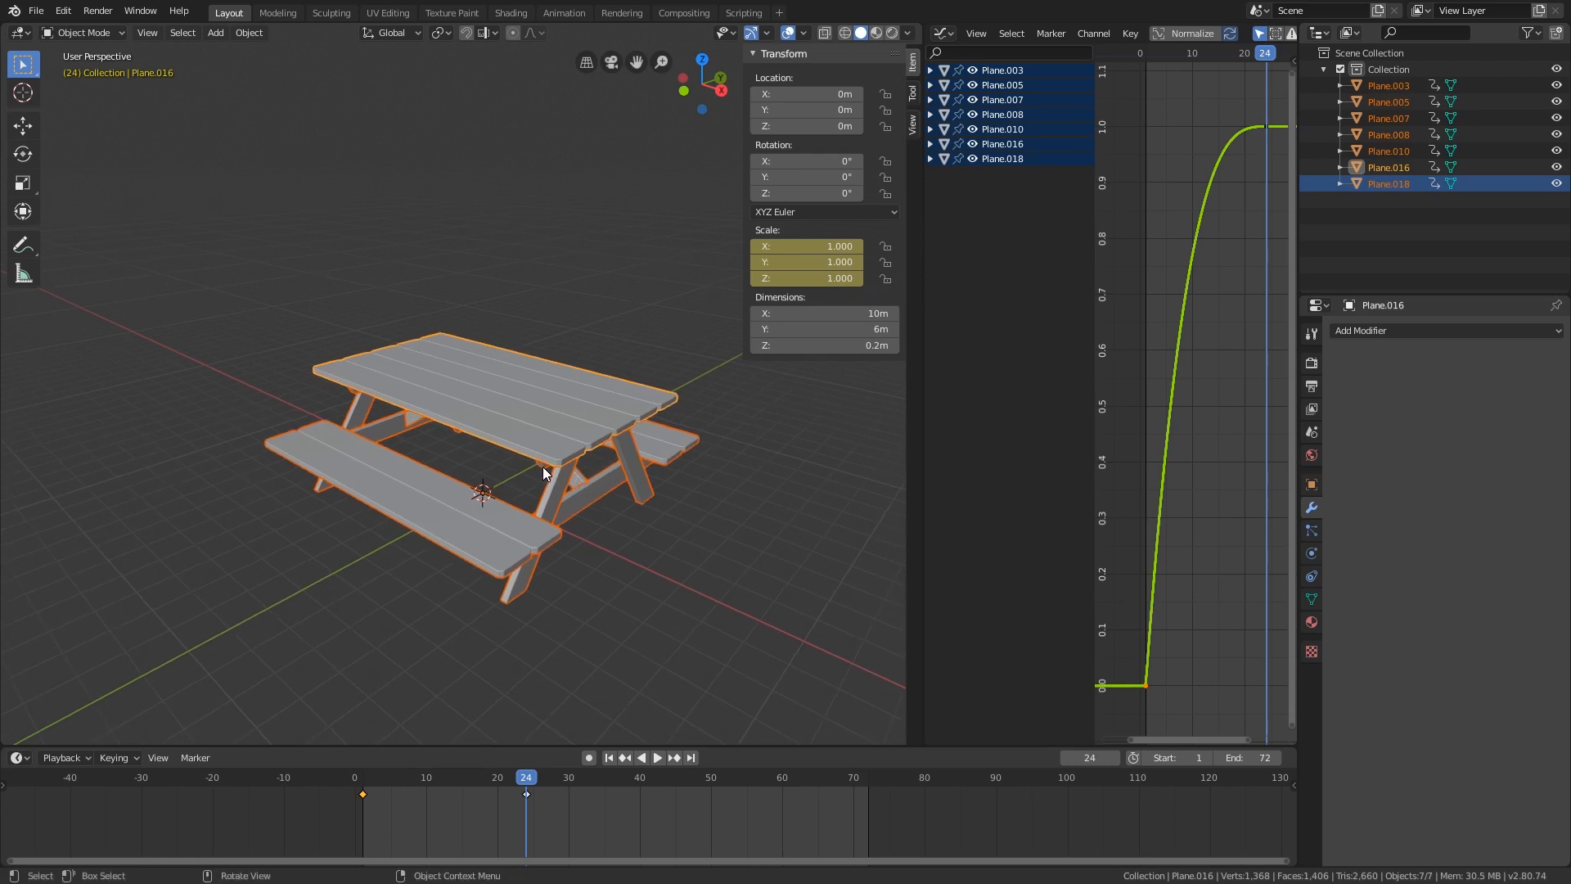
key(F3)
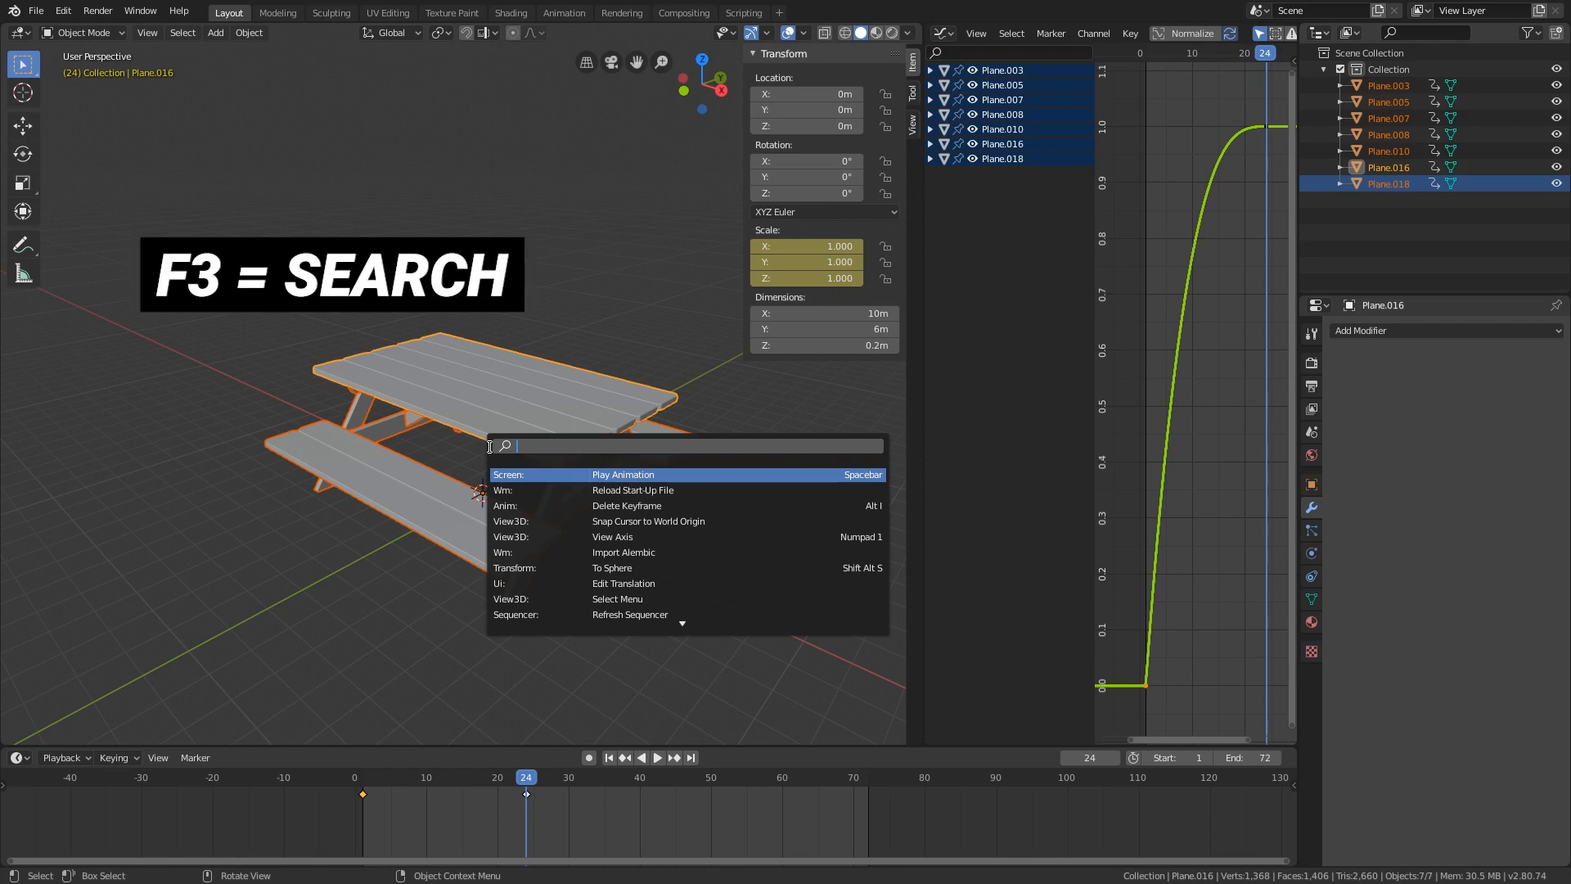
text(data)
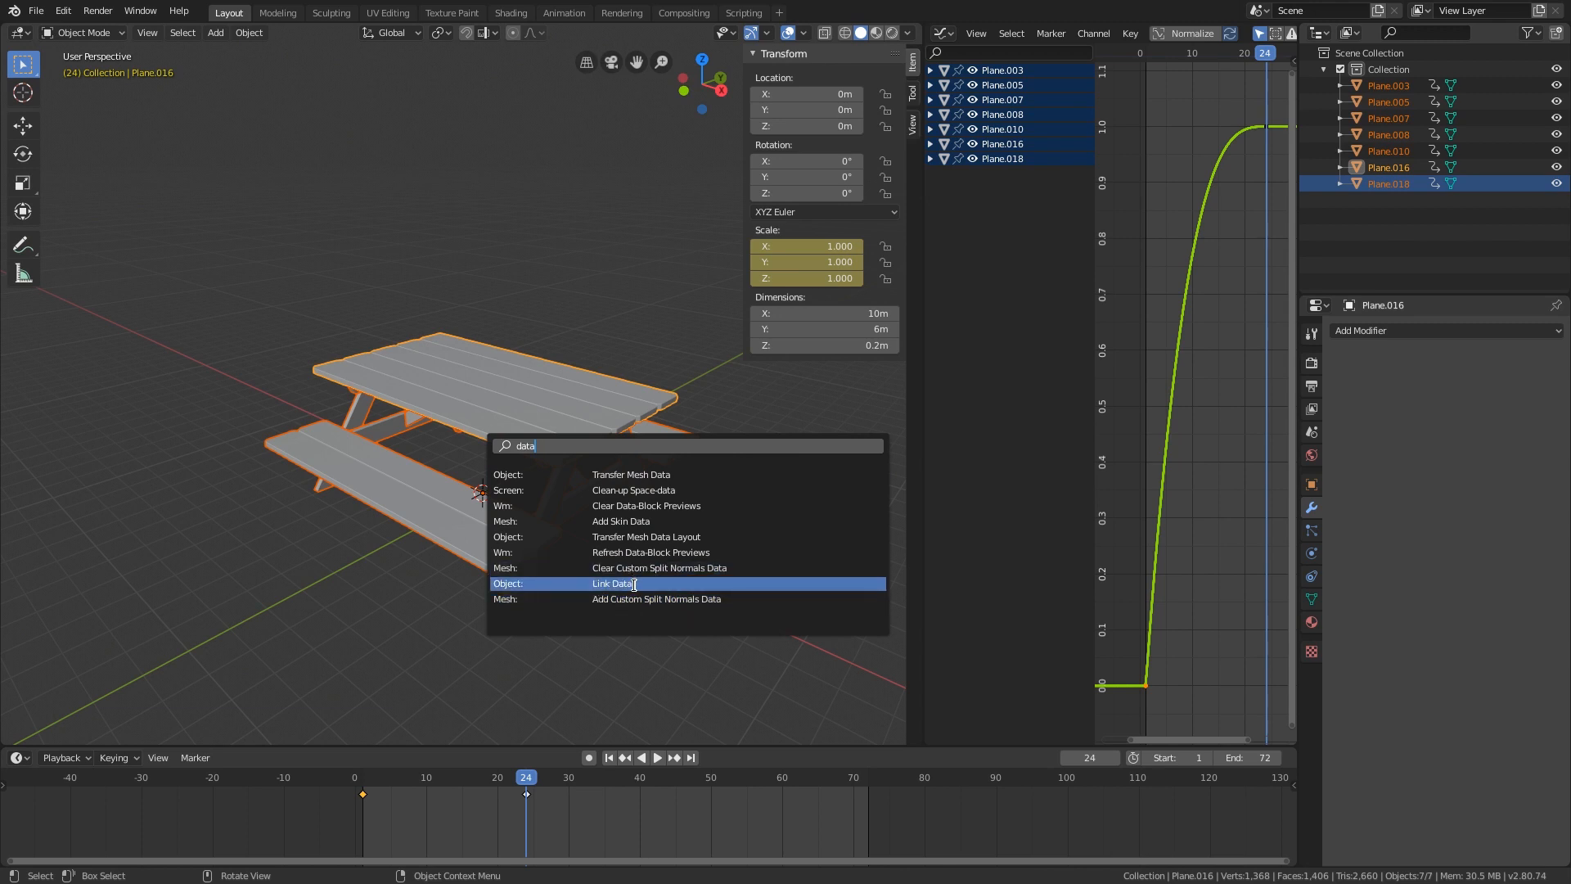
key(BackSpace)
key(BackSpace)
key(BackSpace)
key(BackSpace)
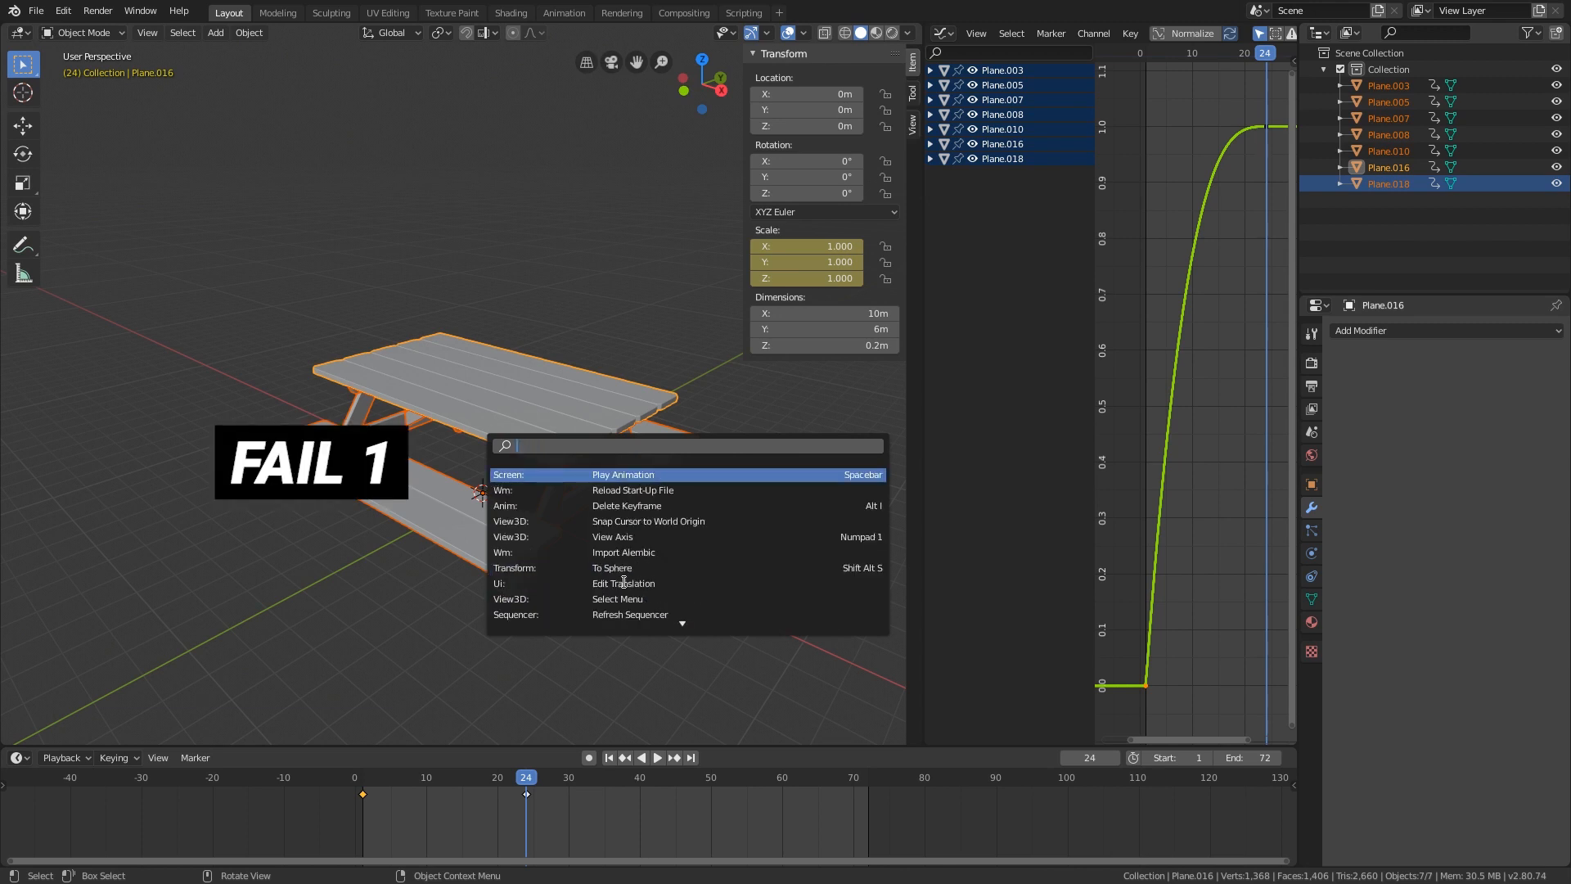
text(unl)
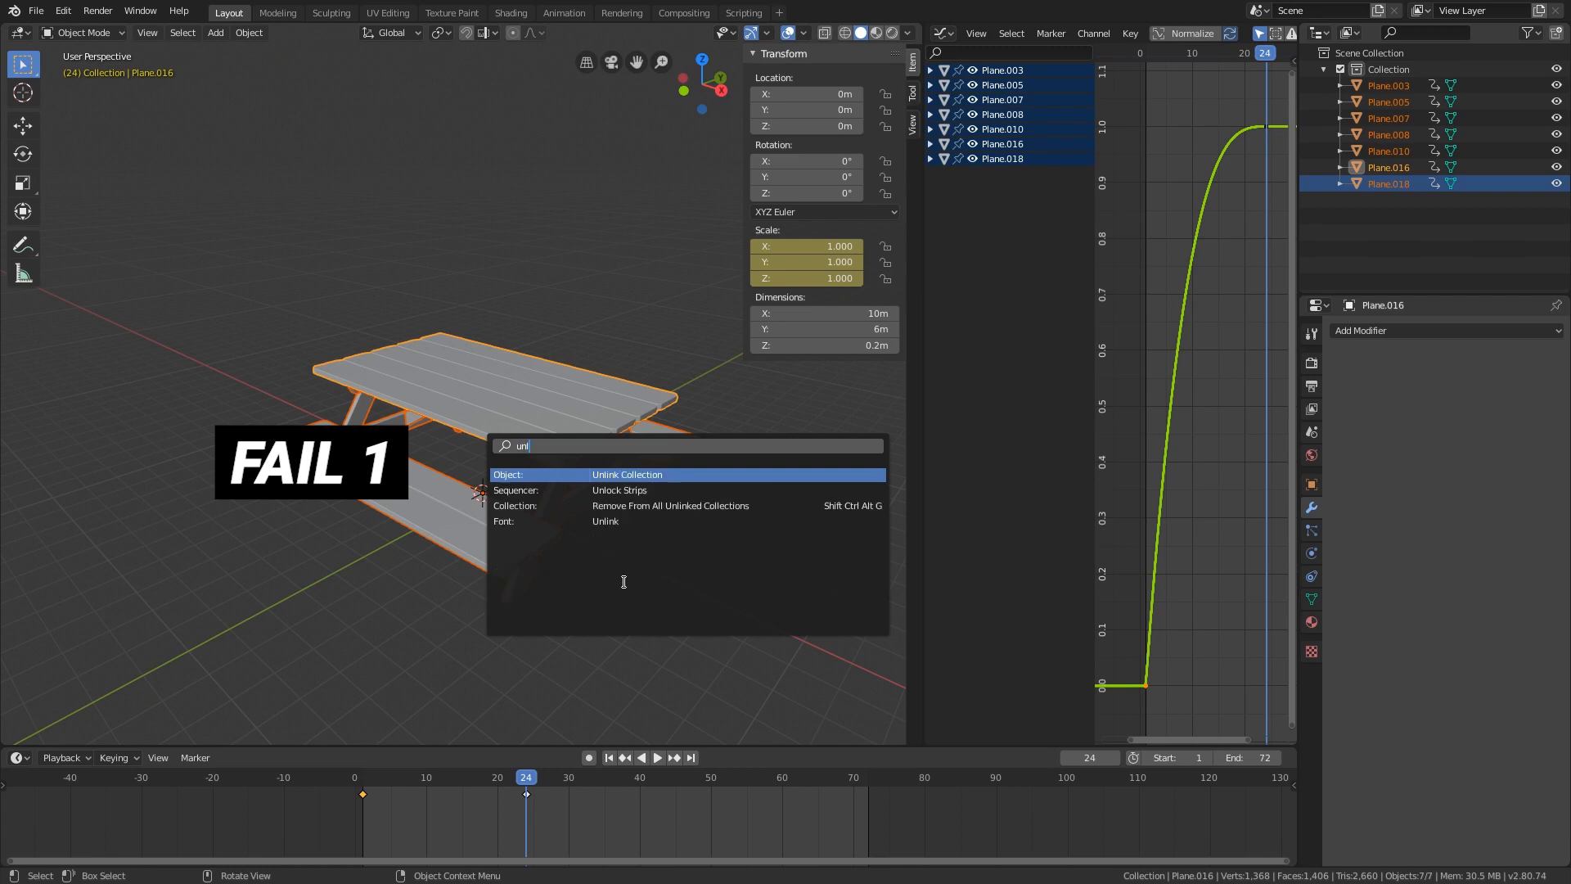
text(i)
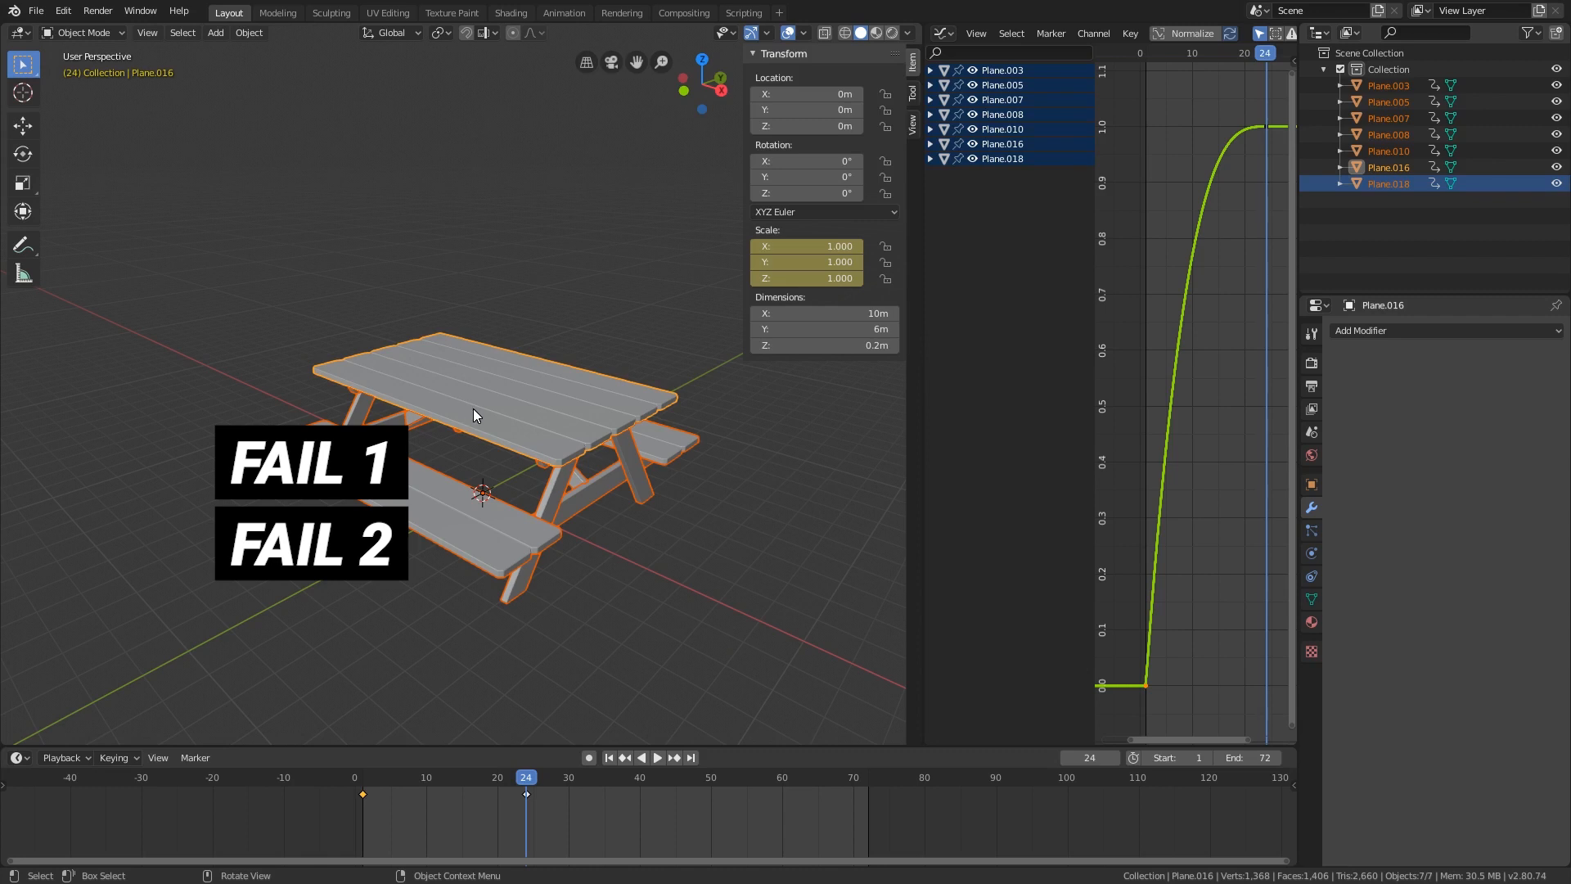
- Run Make Single User on the selected objects with only Object Animation enabled, giving each part its own animation data
key(F3)
text(us)
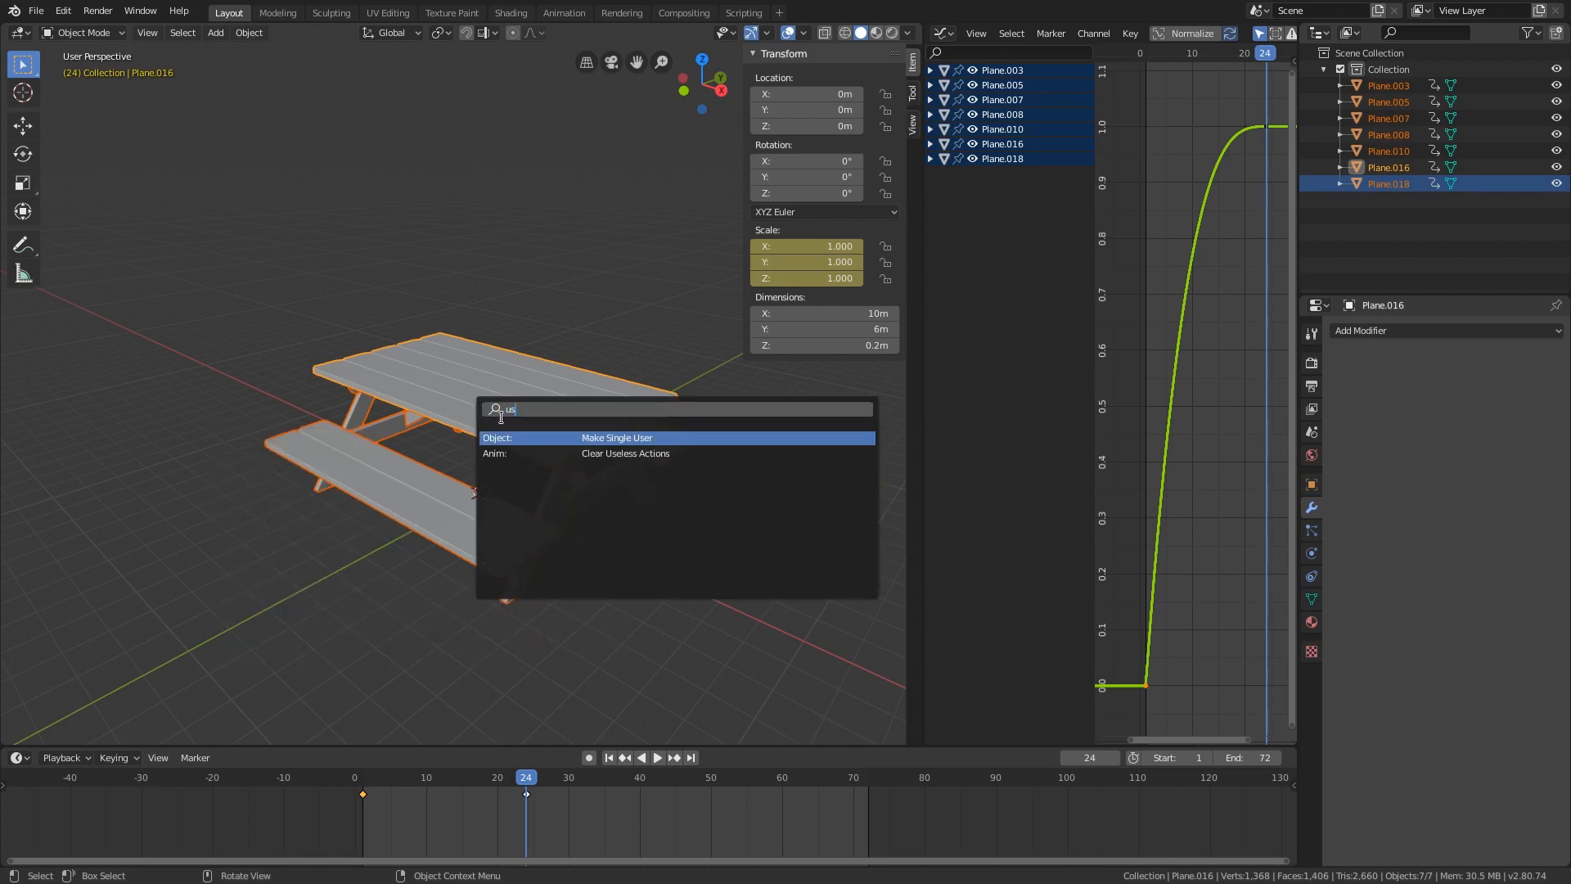
text(er)
click(529, 438)
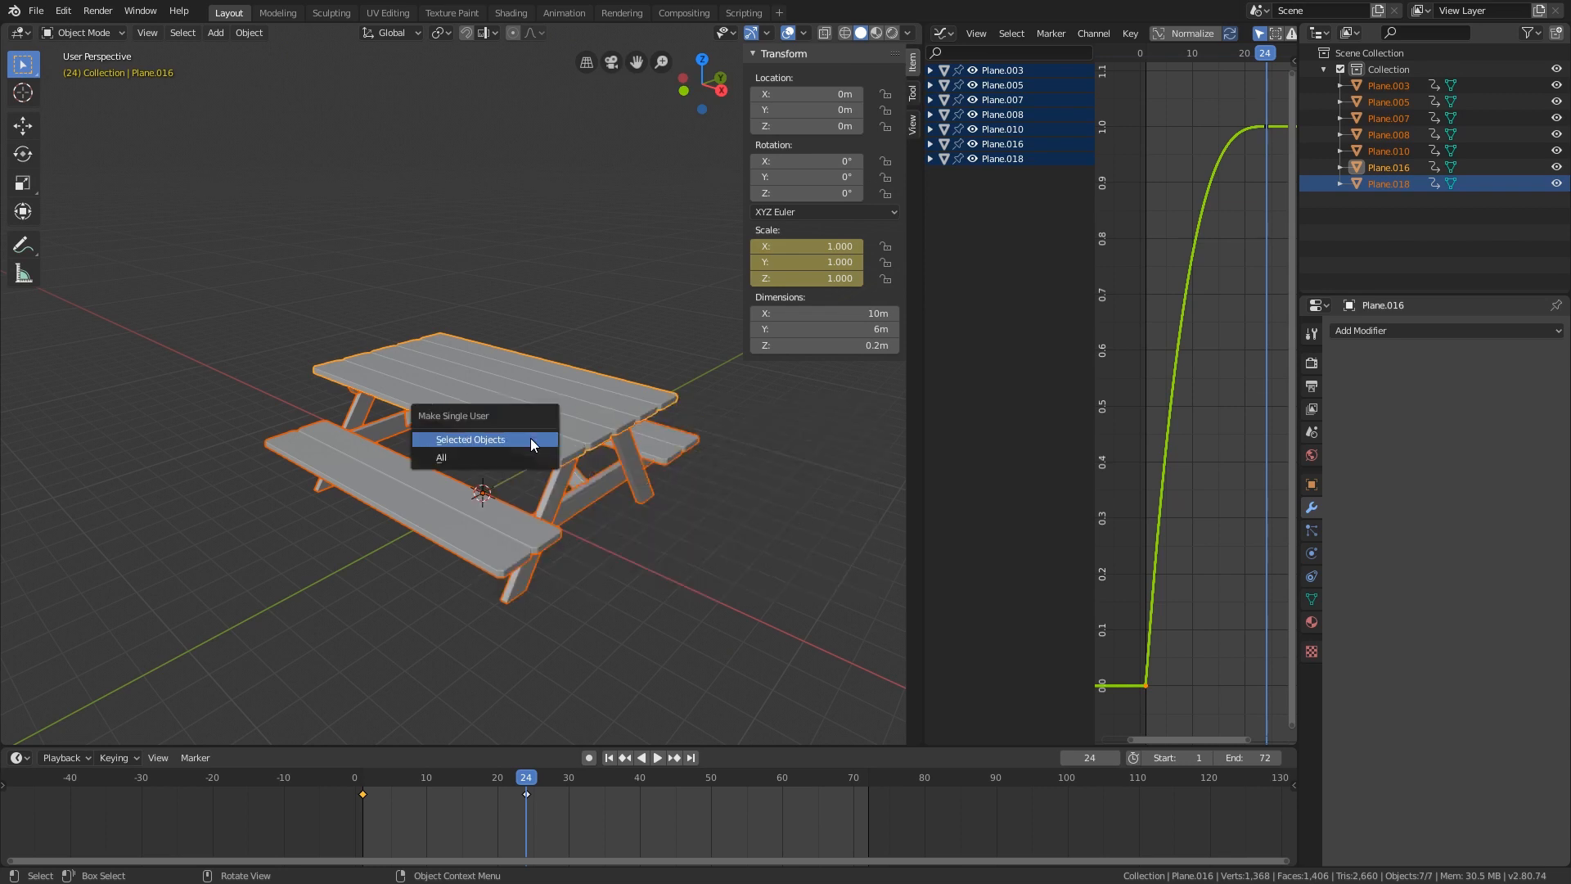
click(531, 438)
click(111, 730)
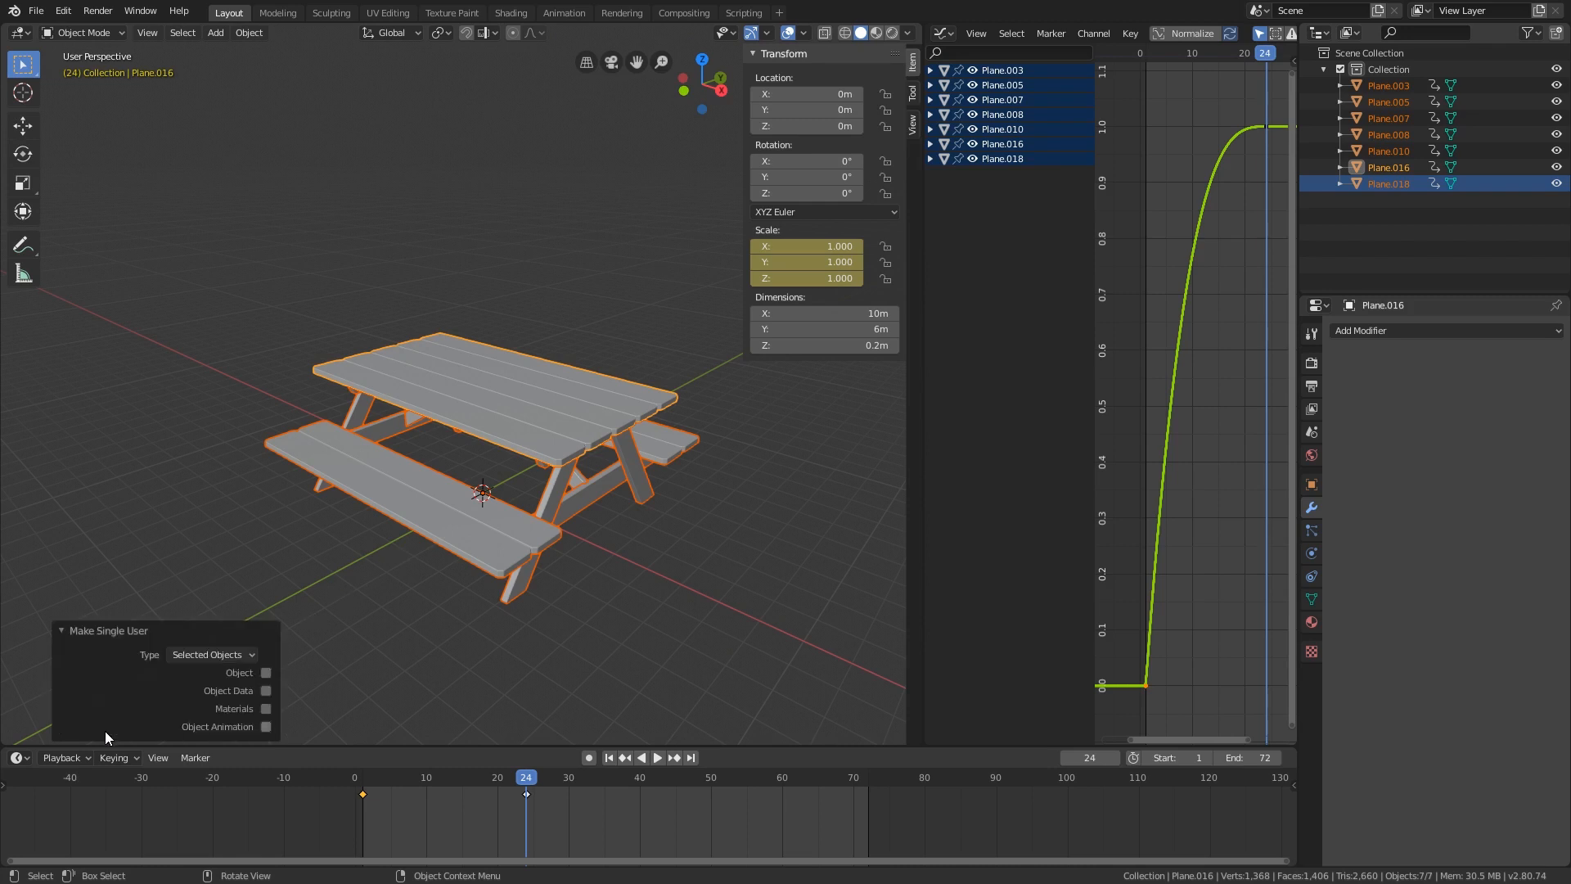
click(266, 727)
shift+middle_drag(557, 528, 582, 508)
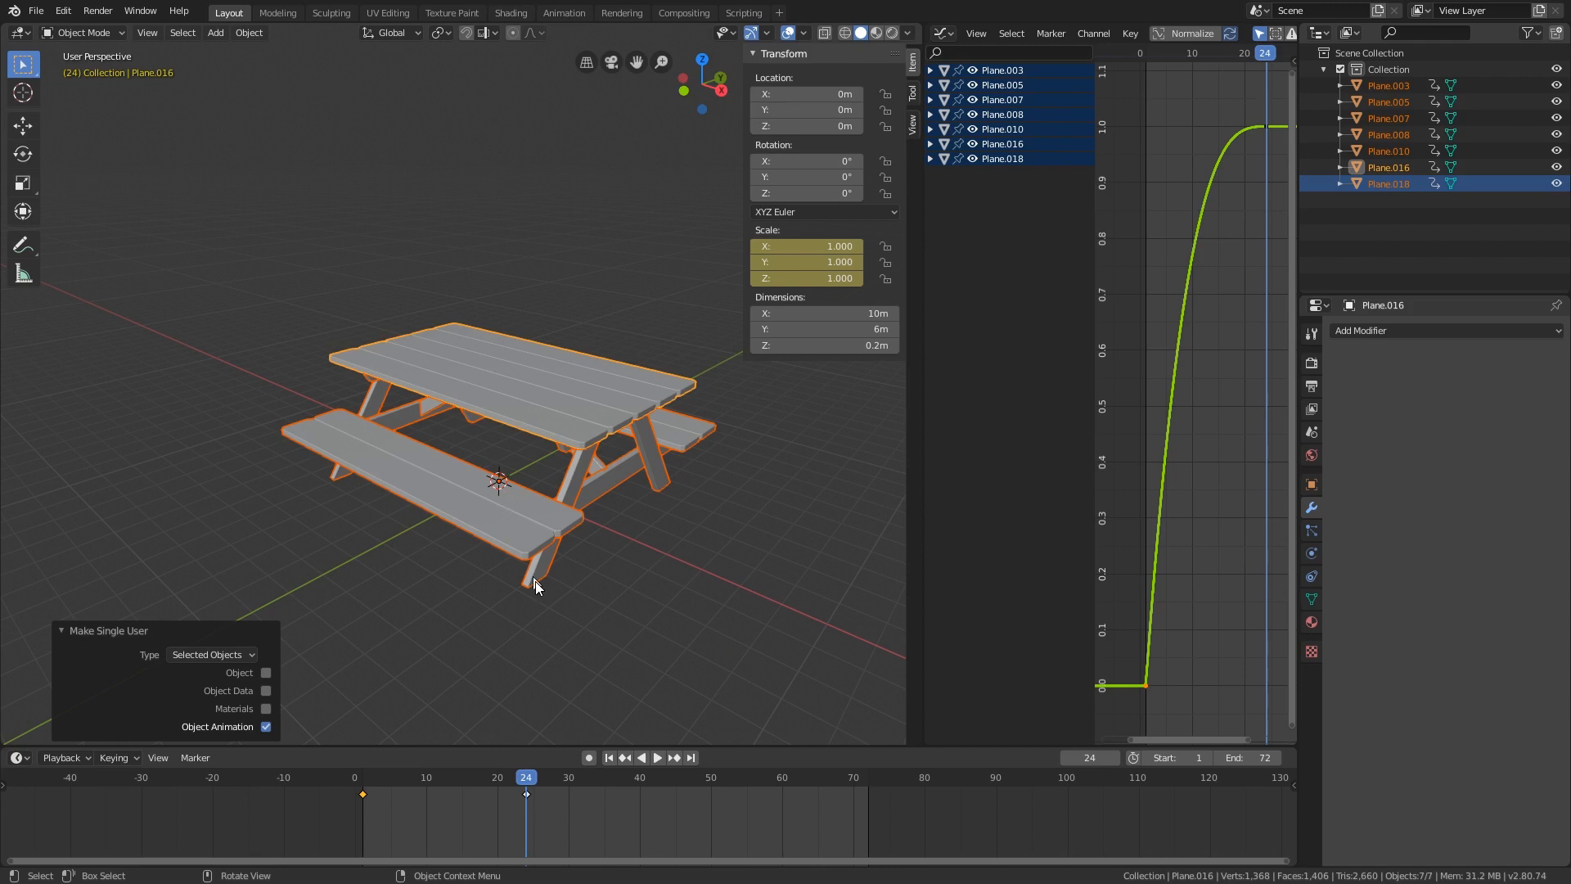
- Select the benches and the tabletop in turn to compare their scale curves, and scrub to frame 22
click(554, 609)
click(552, 530)
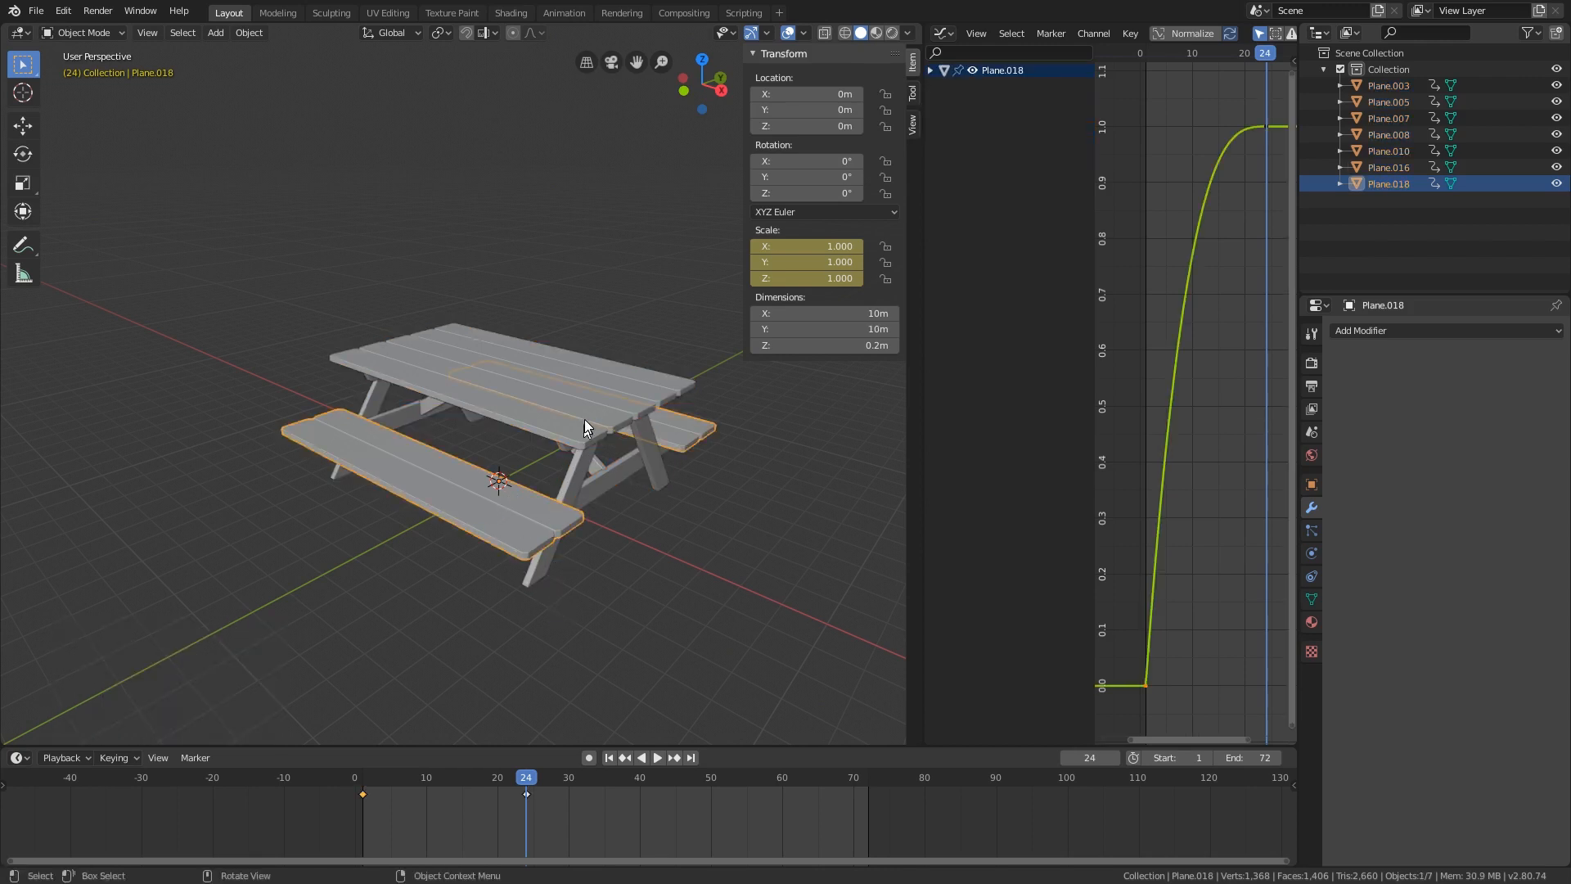
click(583, 420)
drag(524, 776, 511, 777)
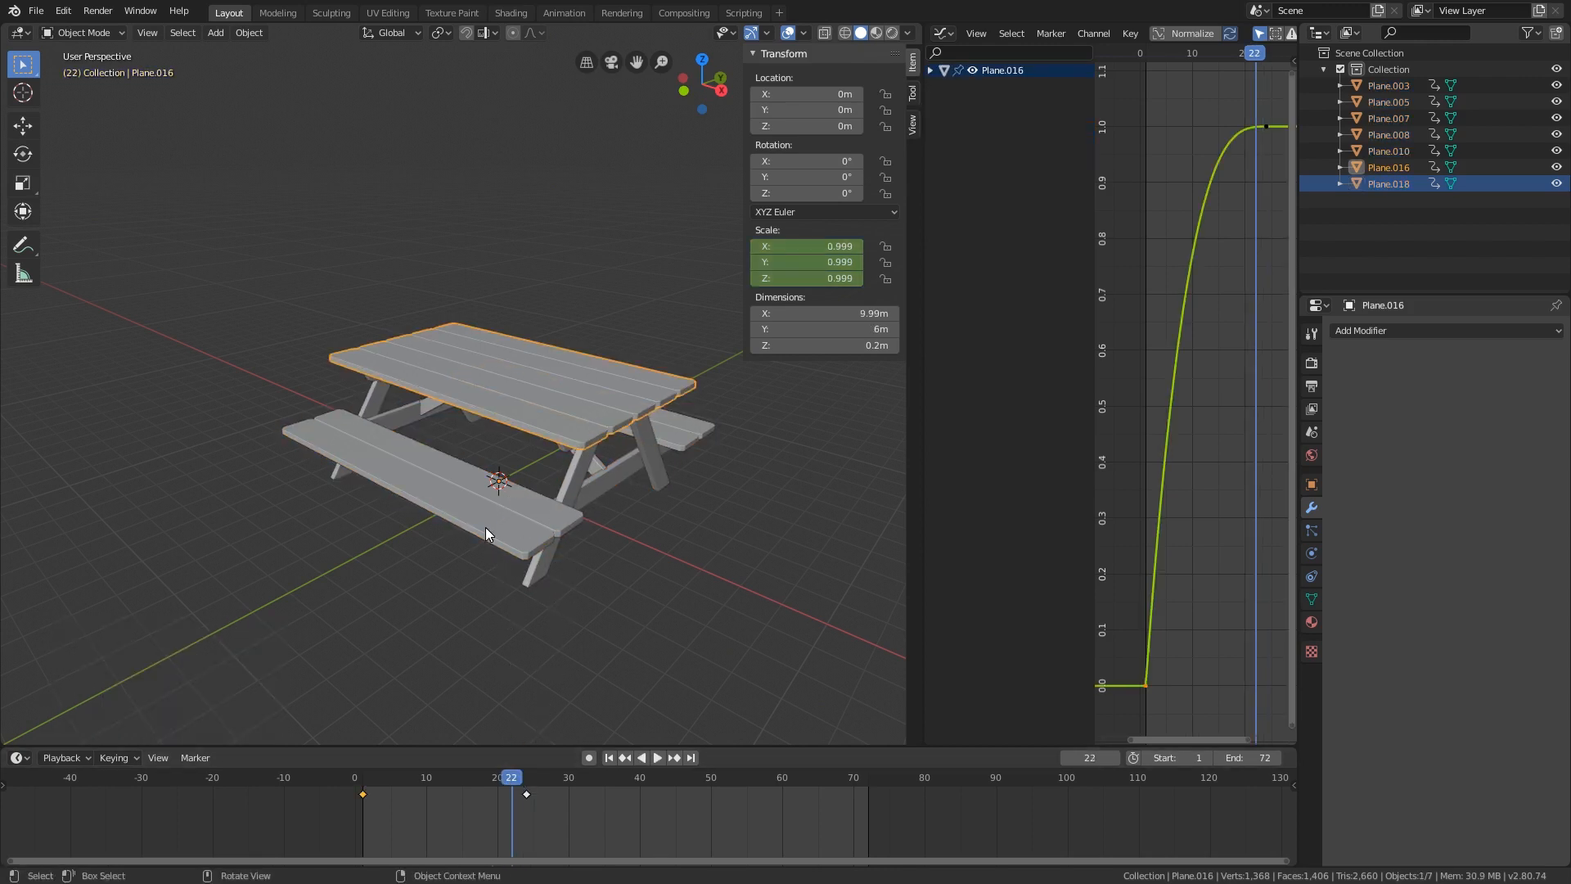
- Select every part except the tabletop and shift their scale keyframes about 48 frames later, to frames 49 and 72
key(a)
shift+click(482, 331)
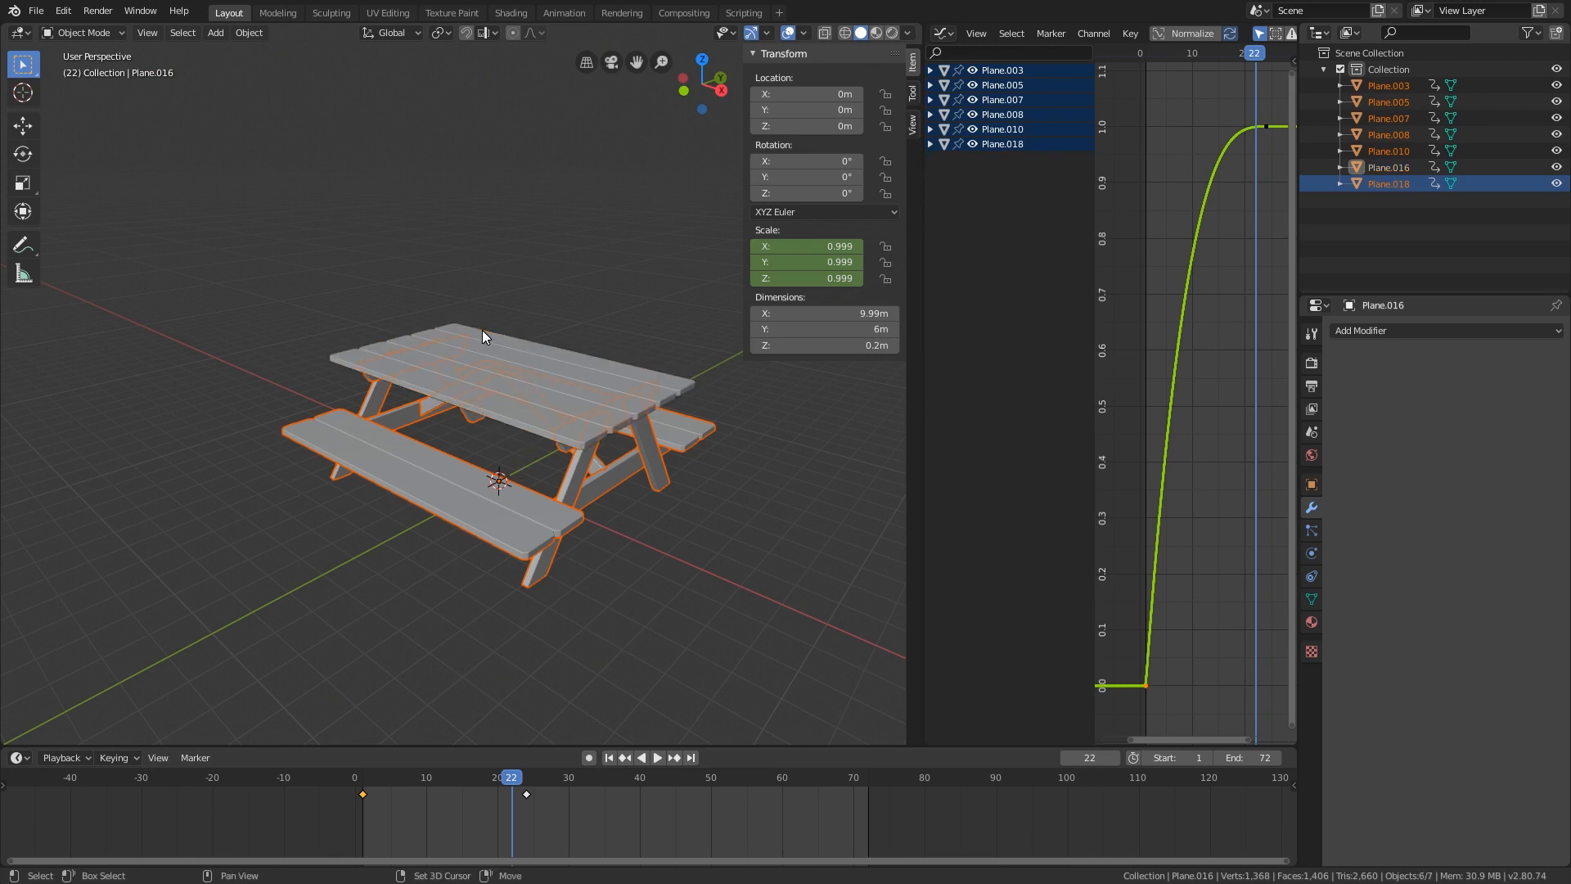
shift+click(602, 475)
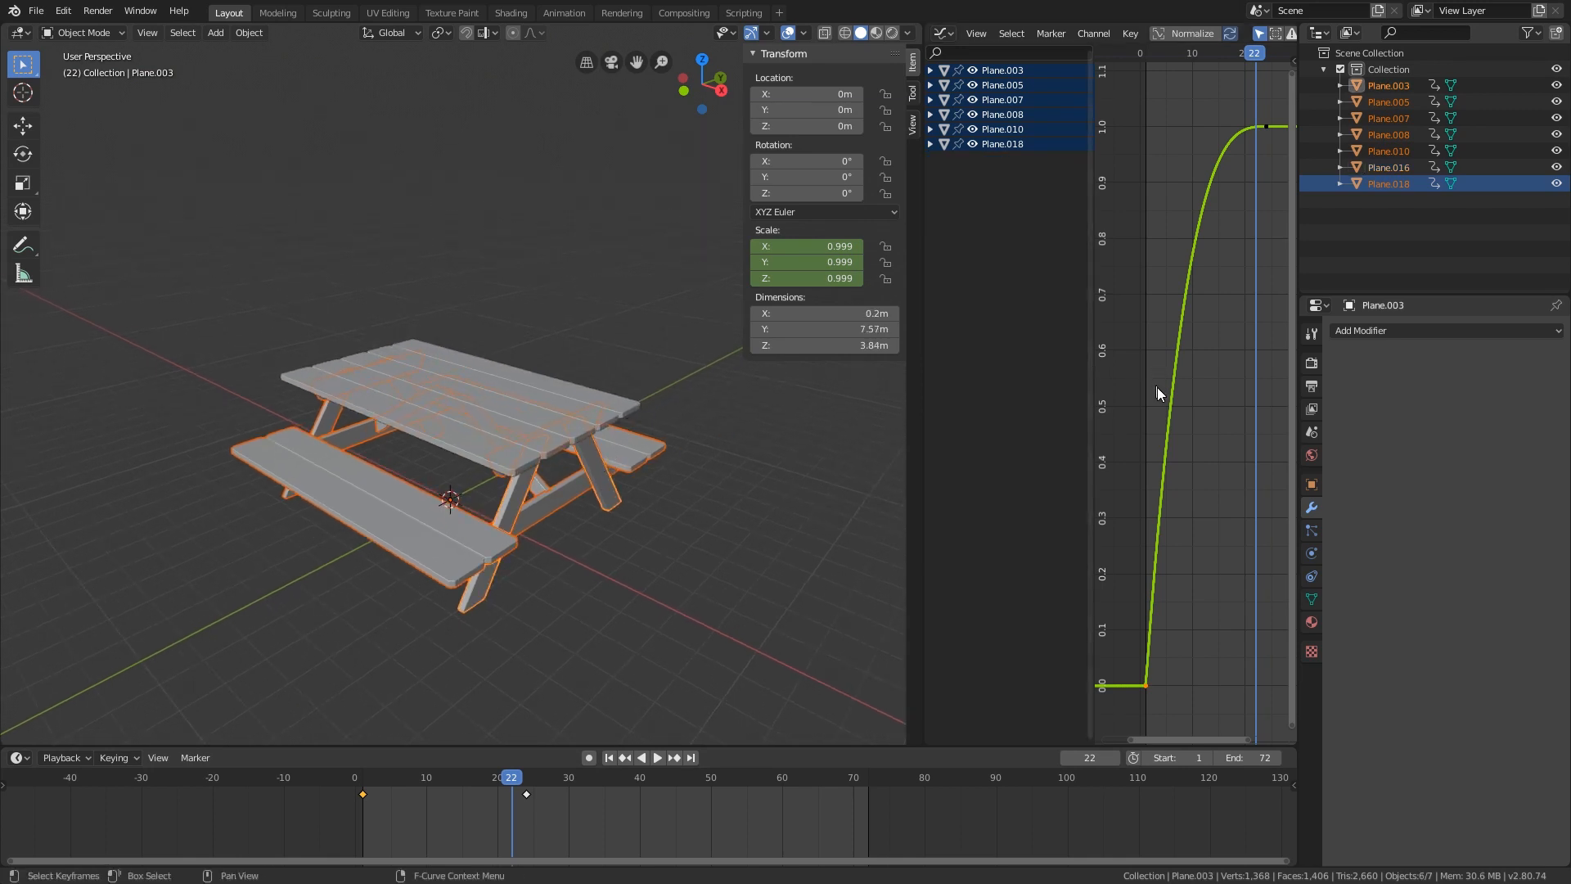
key(g)
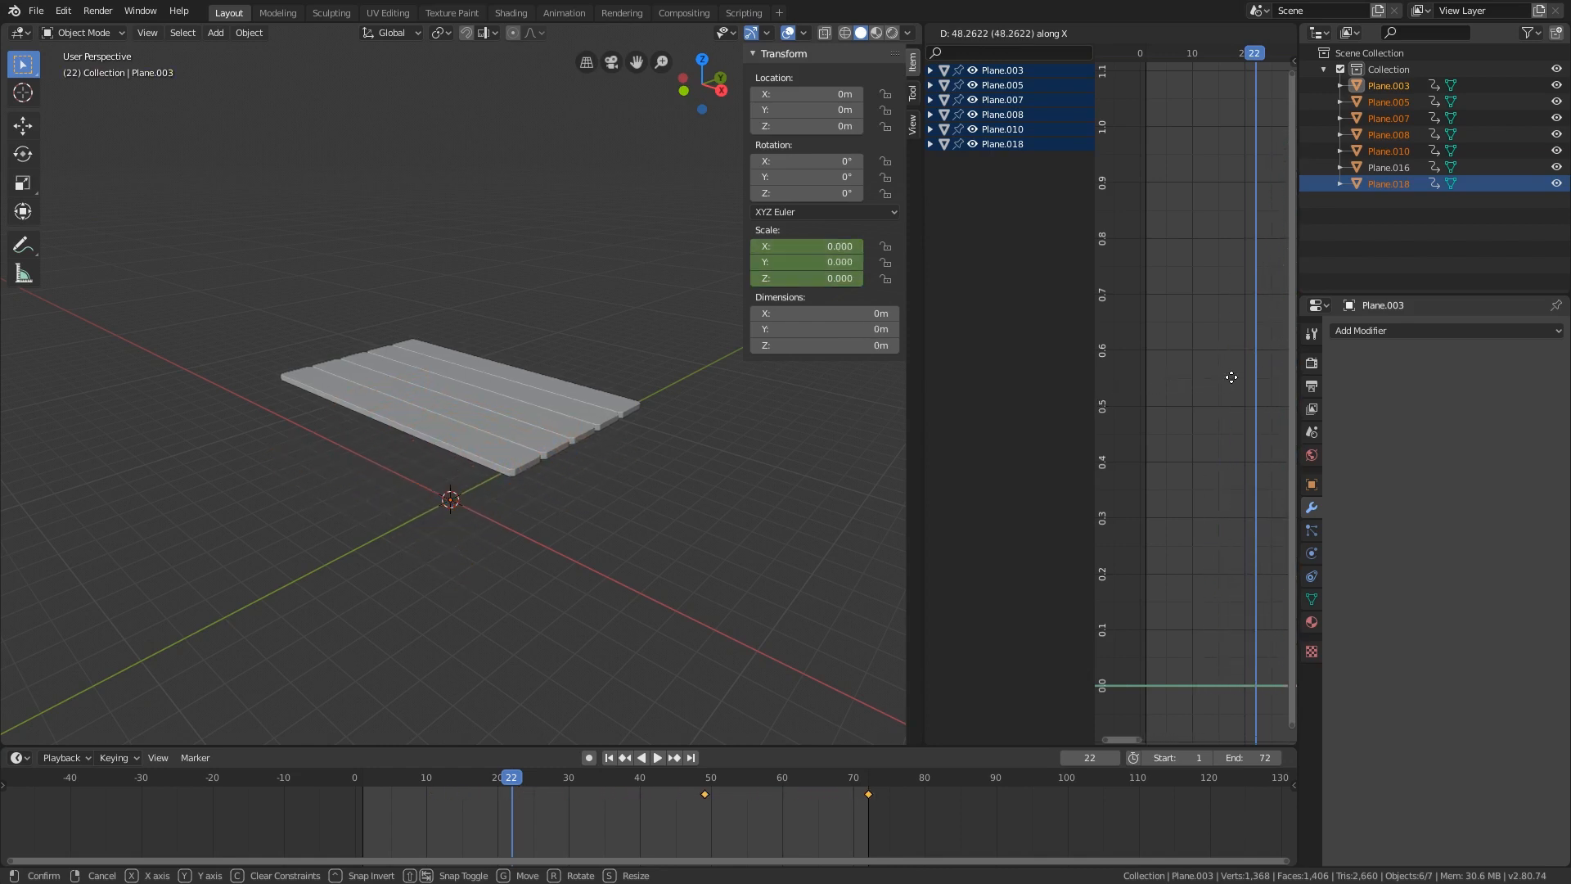
click(1232, 378)
- Widen the Graph Editor and fit the complete shifted scale curves in it
scroll(1187, 434, down, 4)
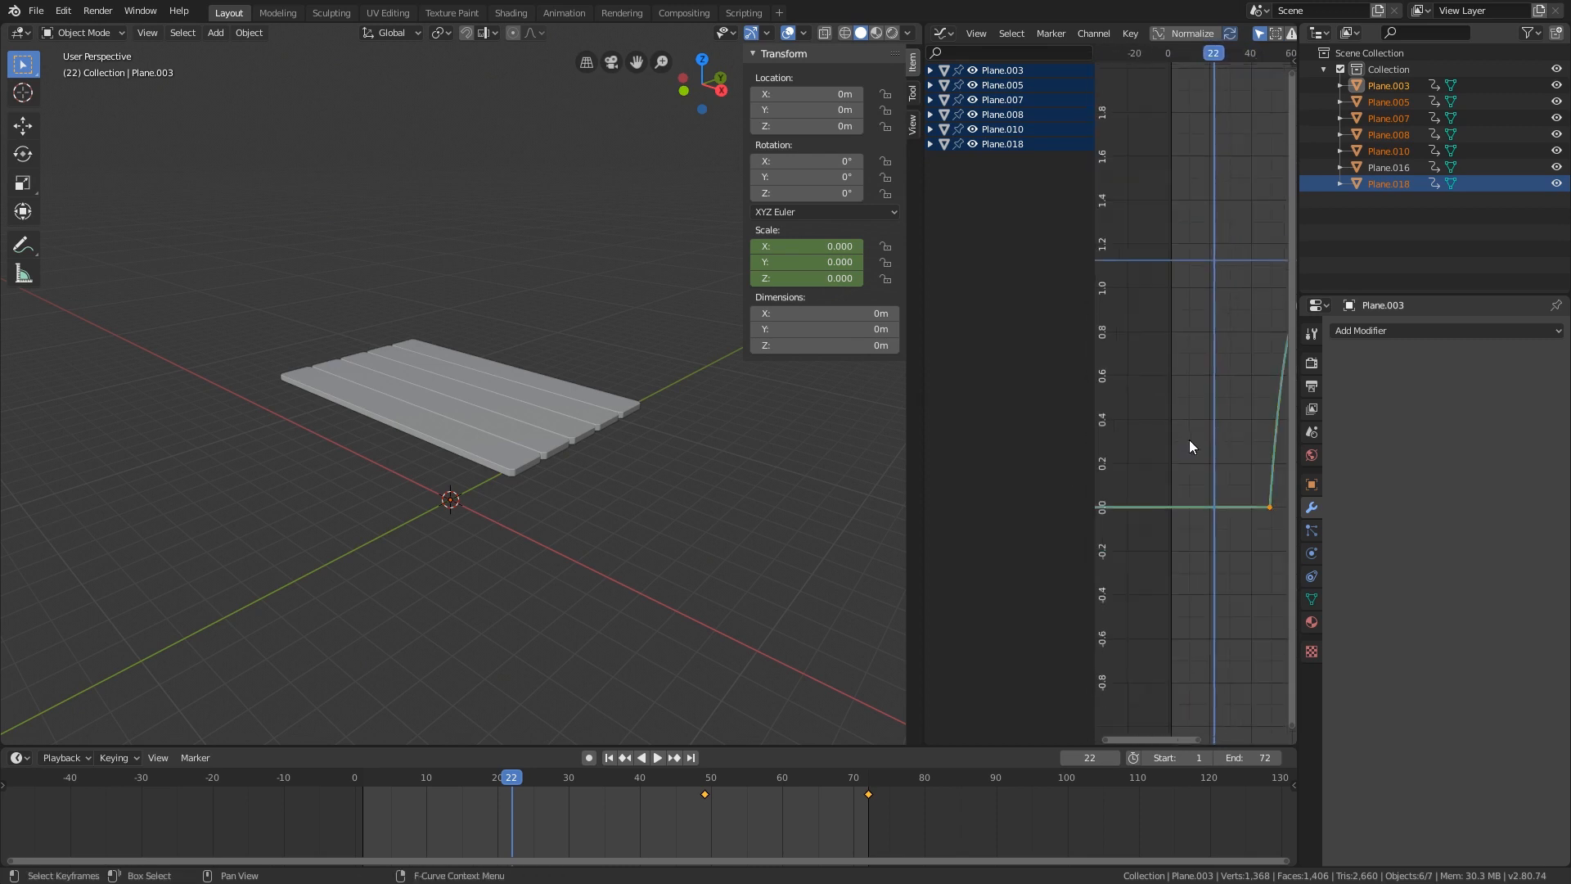
key(Home)
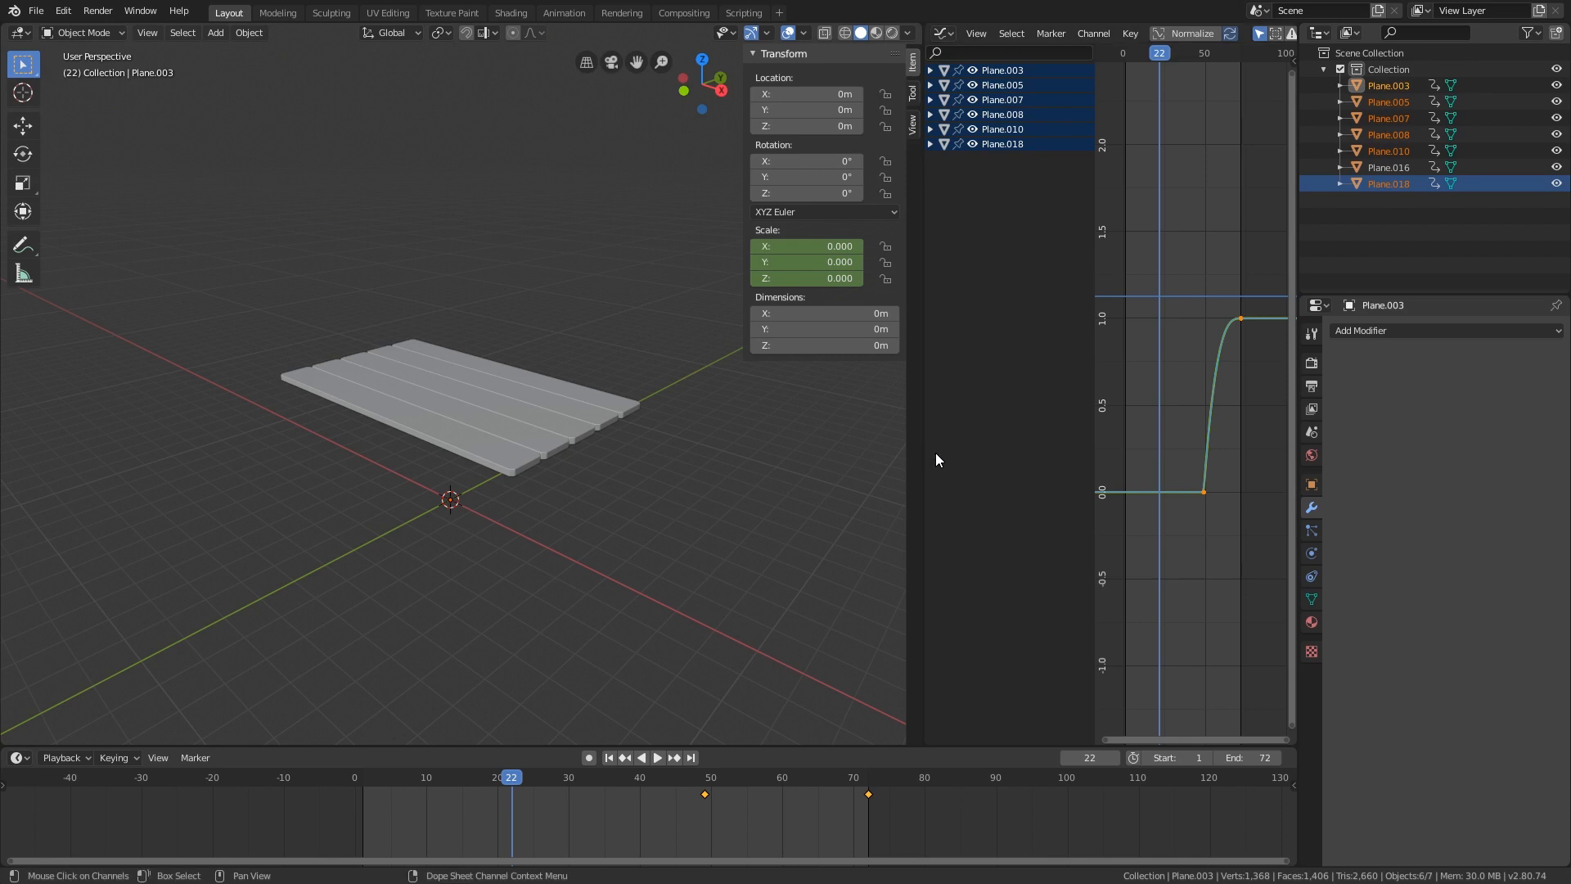
drag(920, 455, 573, 472)
scroll(1022, 421, up, 3)
scroll(1073, 465, down, 2)
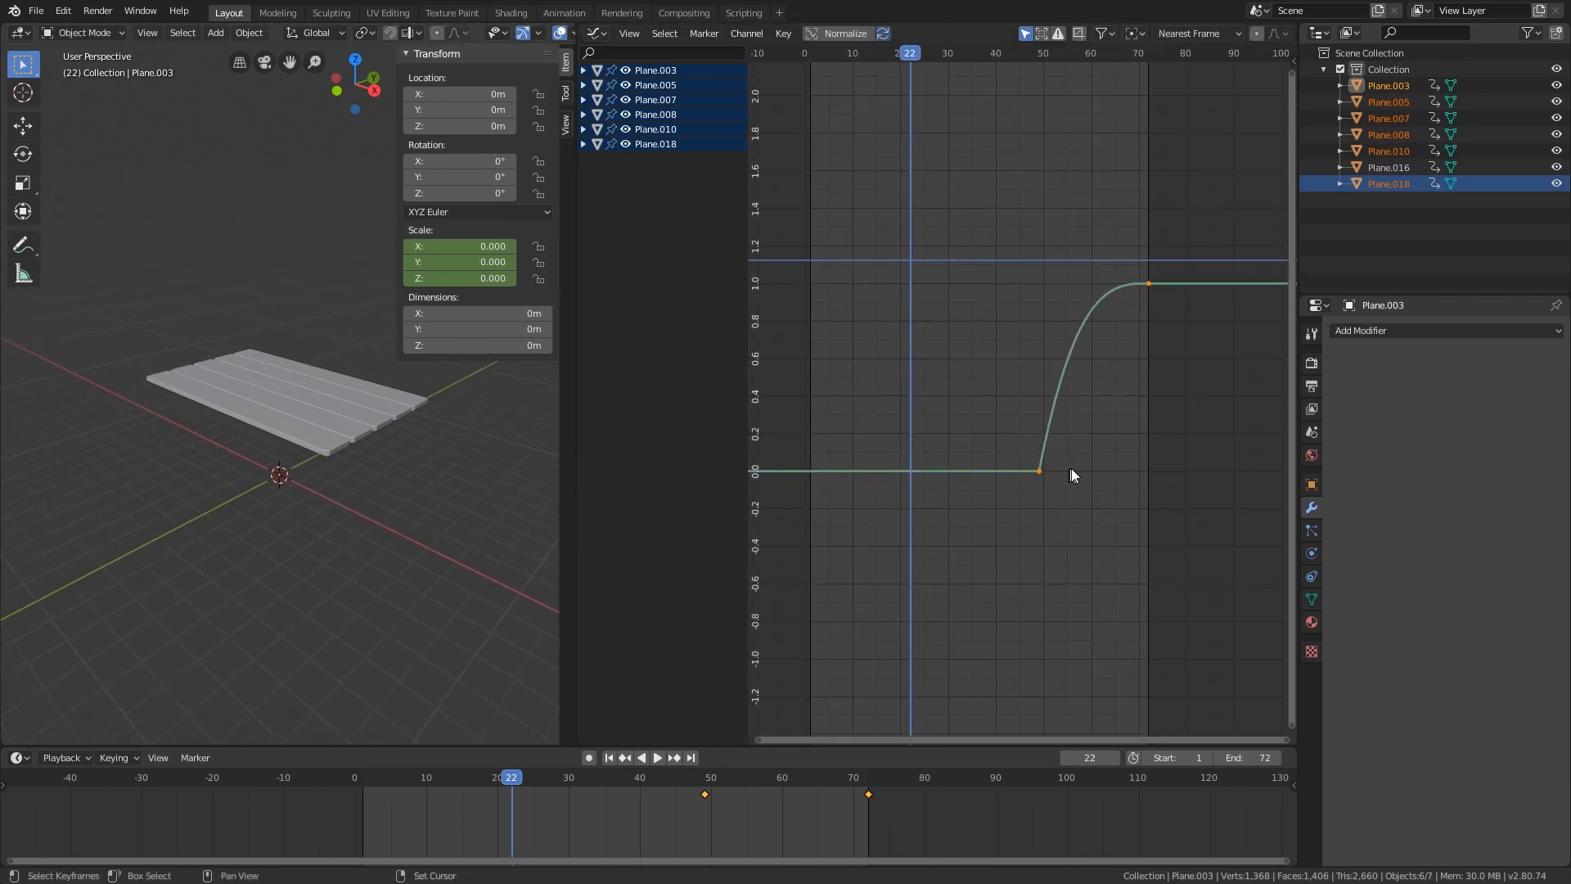
key(Home)
- Play the animation from the first frame and scrub through it, examining how the parts under the tabletop scale from their shared origin
key(shift+Left)
key(space)
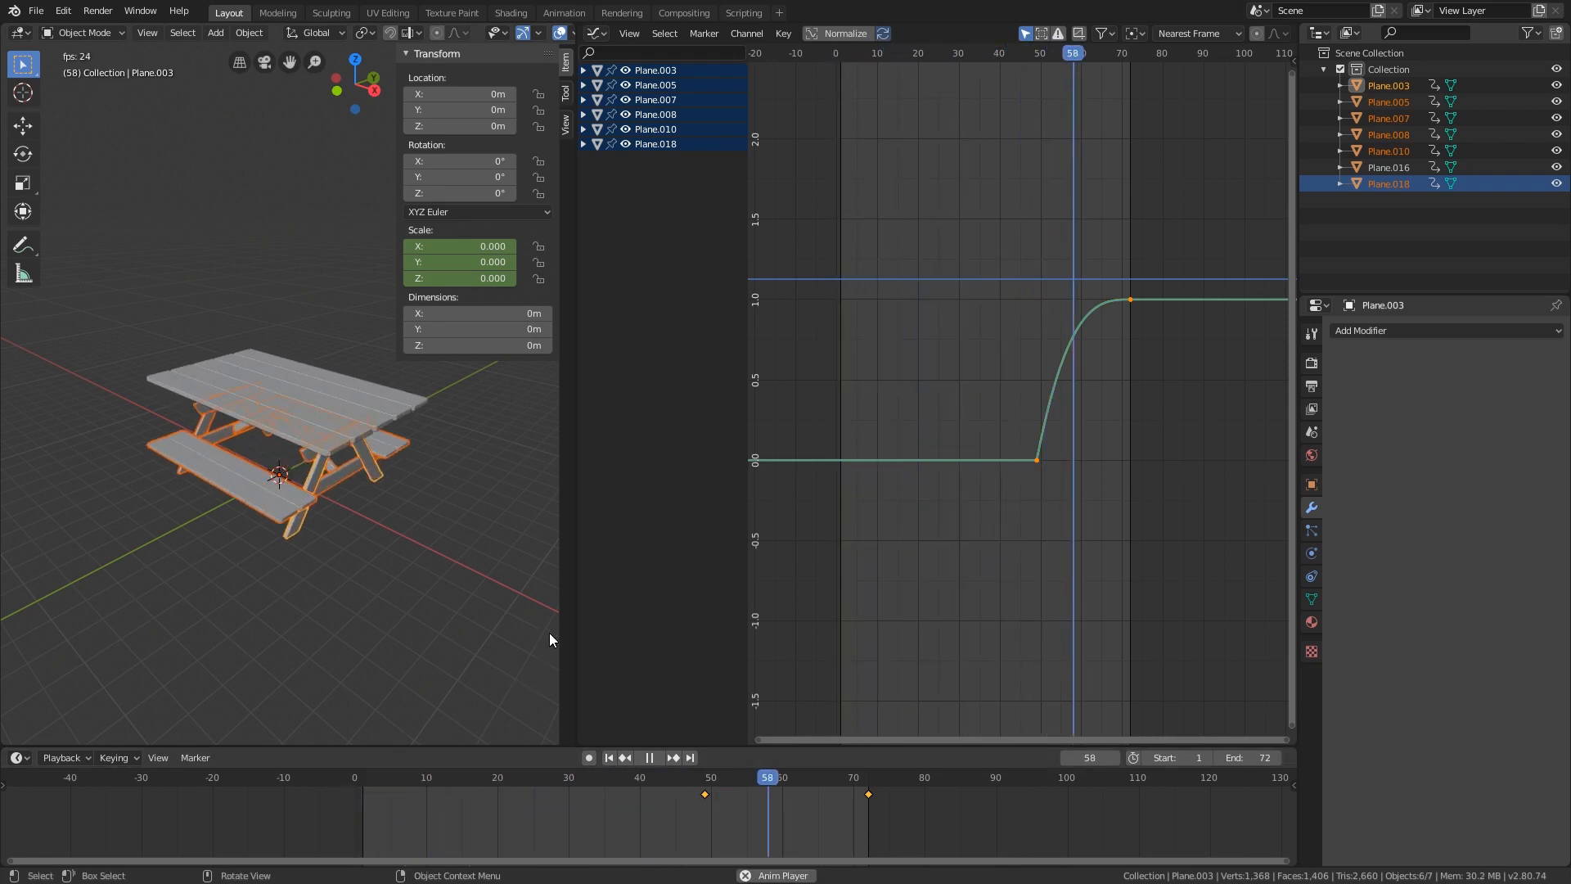
key(space)
drag(386, 778, 724, 705)
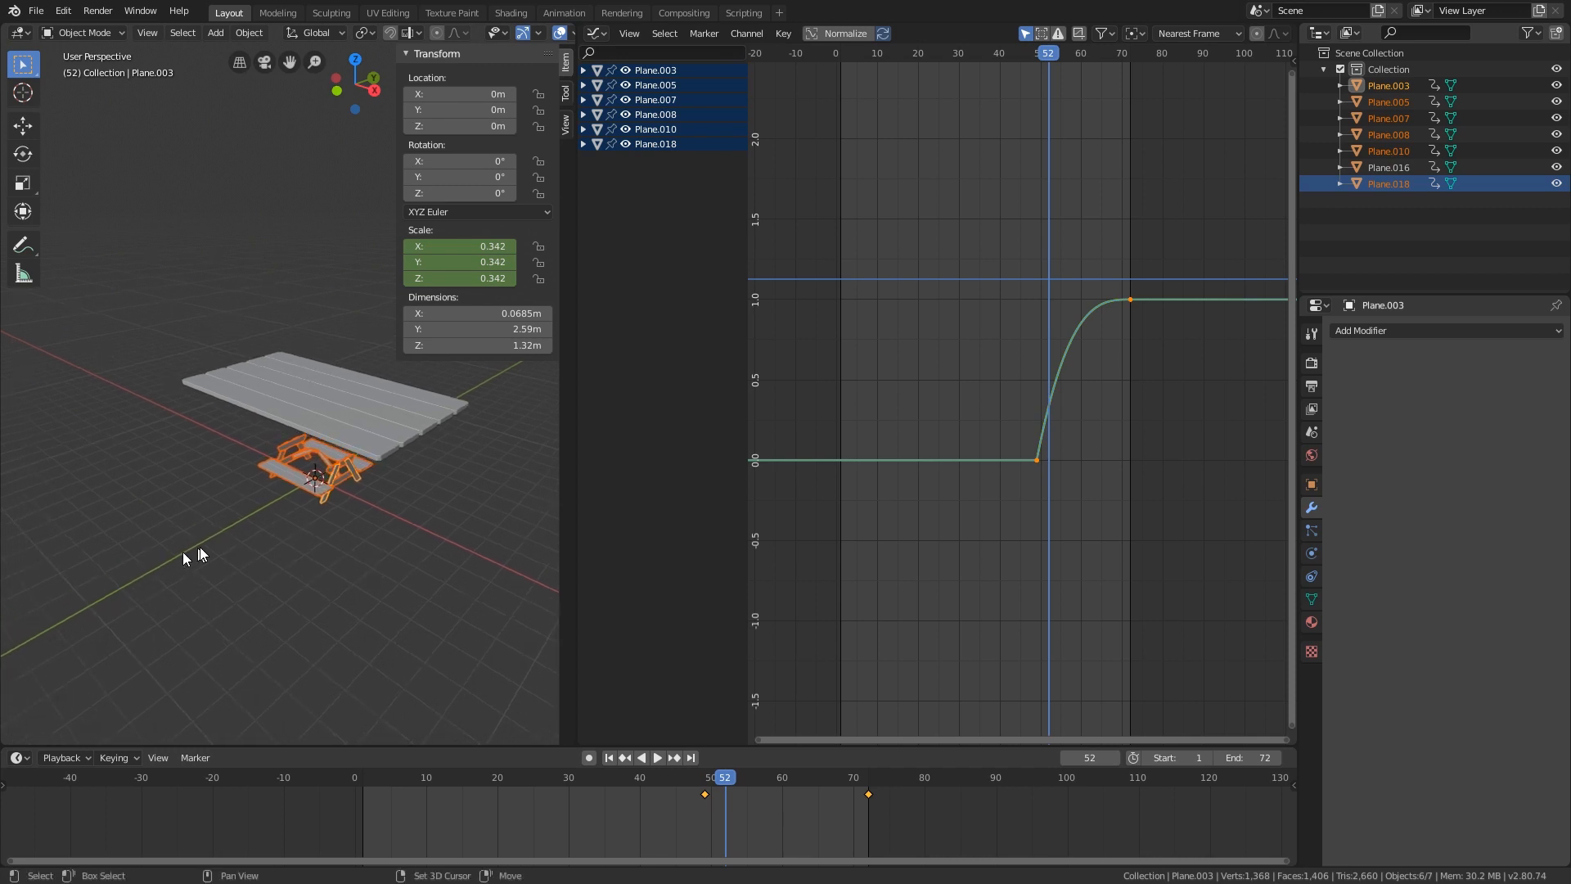
scroll(326, 480, up, 2)
mouse_move(346, 535)
middle_down()
mouse_move(326, 505)
mouse_move(352, 507)
mouse_move(330, 522)
mouse_move(347, 542)
middle_up()
scroll(347, 542, up, 2)
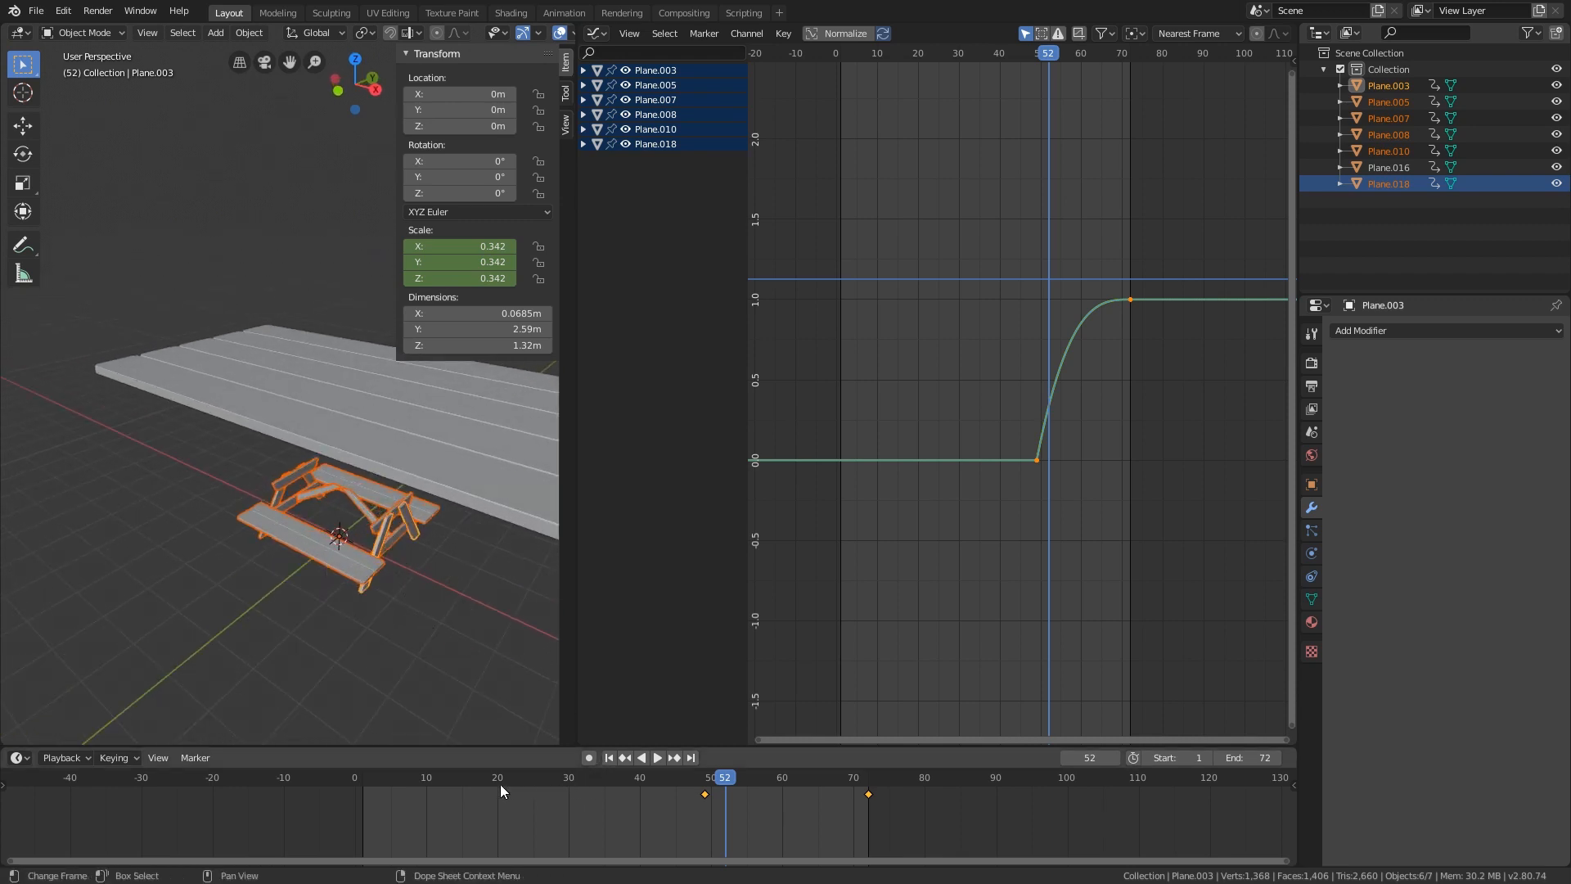
drag(498, 780, 403, 792)
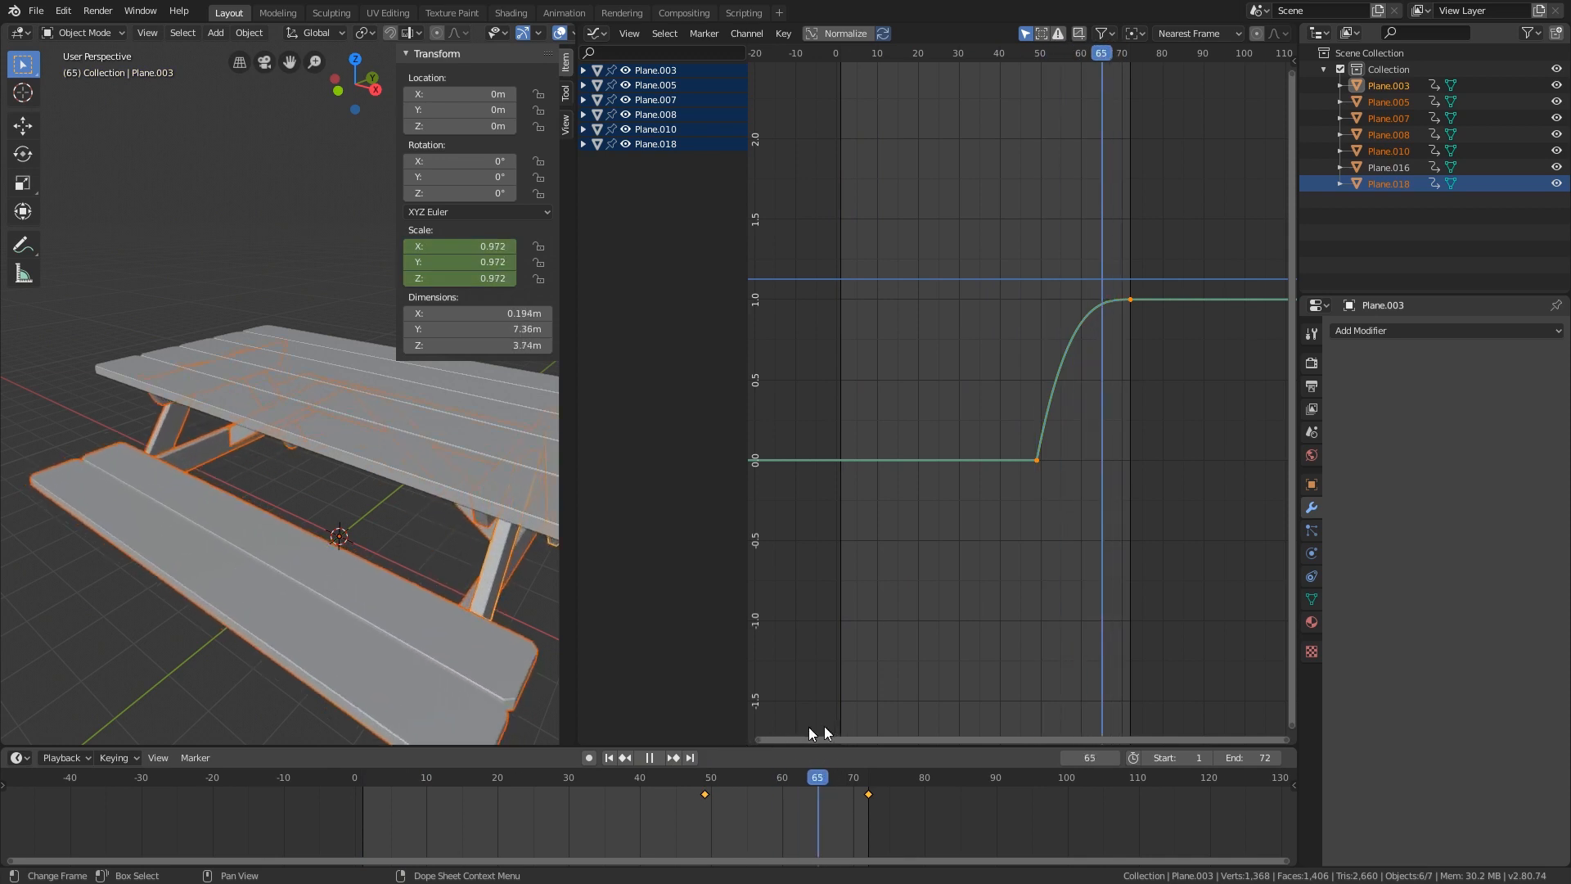
- Go to frame 72 and select the crossbeams and the leg pair to review them with the table fully assembled
key(space)
middle_drag(375, 519, 275, 484)
click(252, 449)
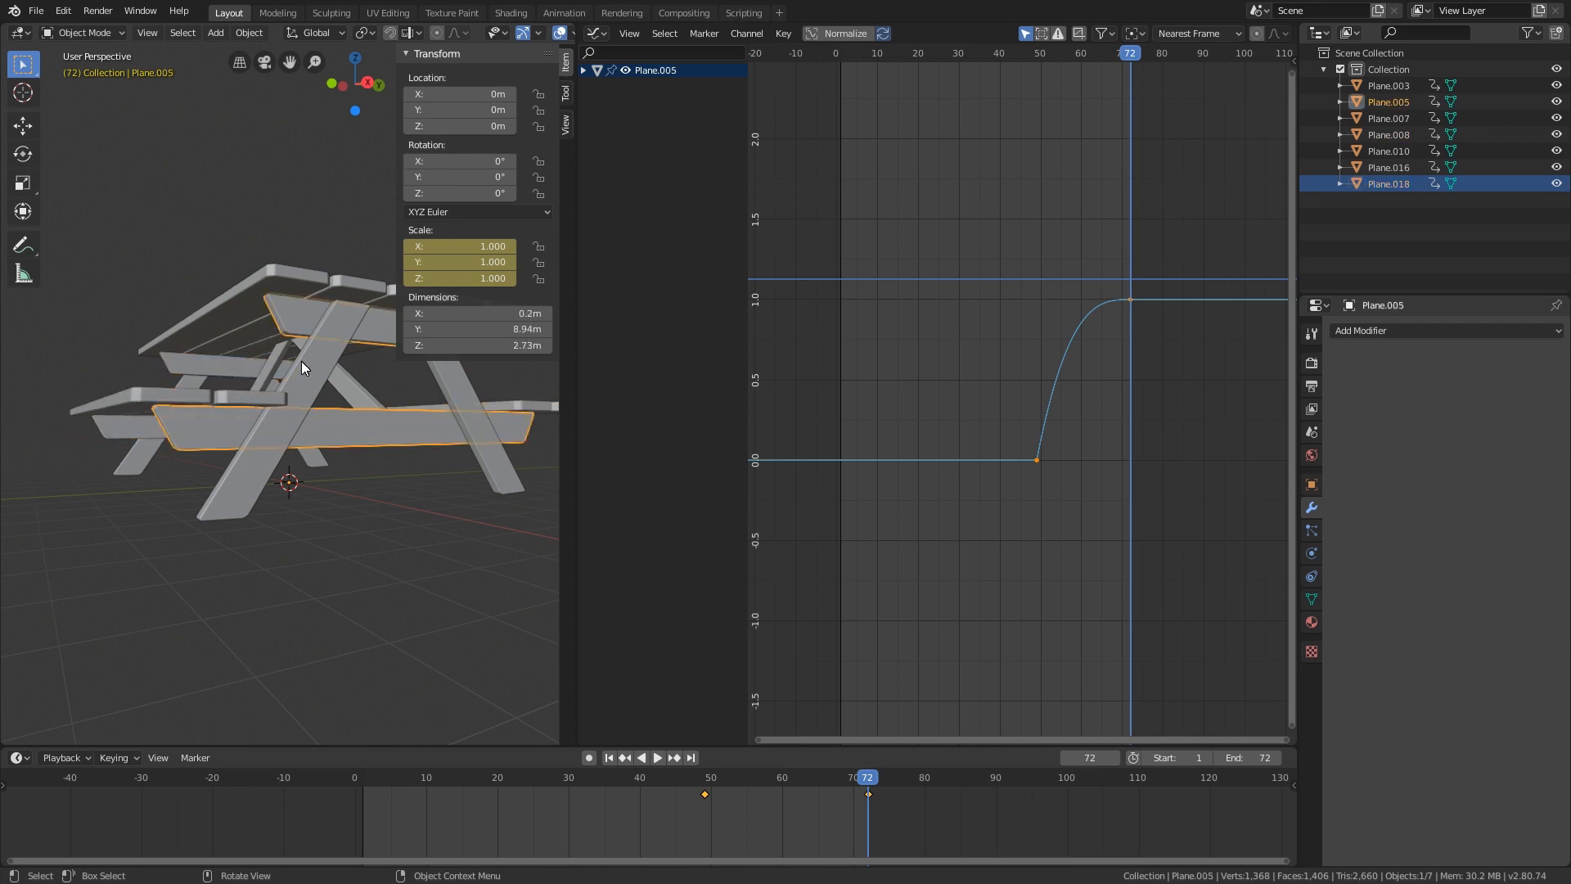
click(307, 384)
middle_drag(293, 474, 331, 526)
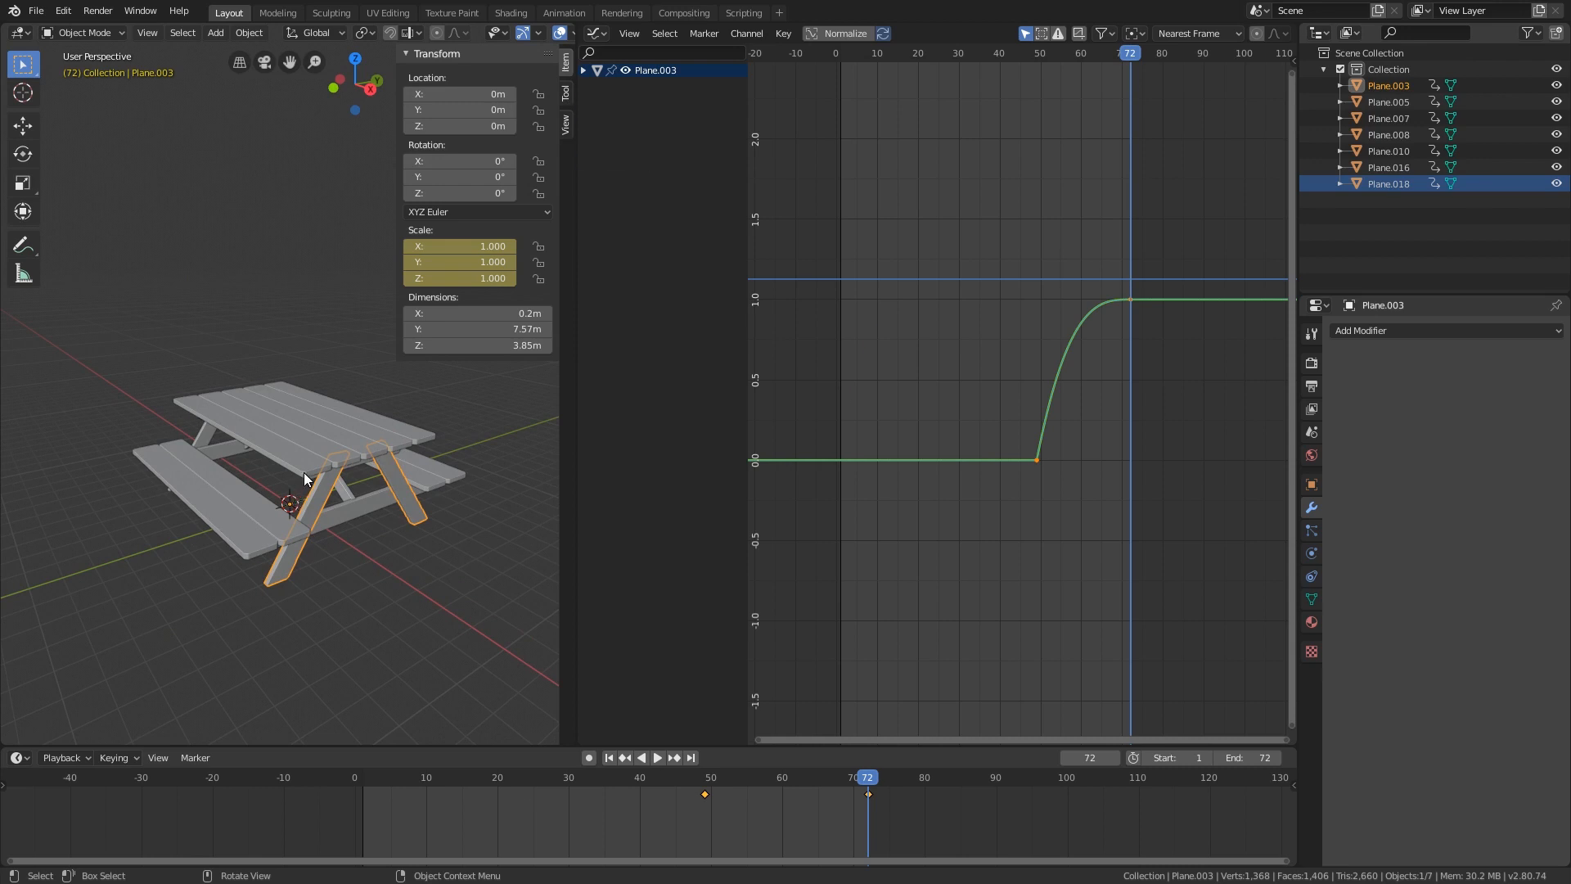
- Select all the table objects and set their origins to their geometry
key(a)
right_click(303, 448)
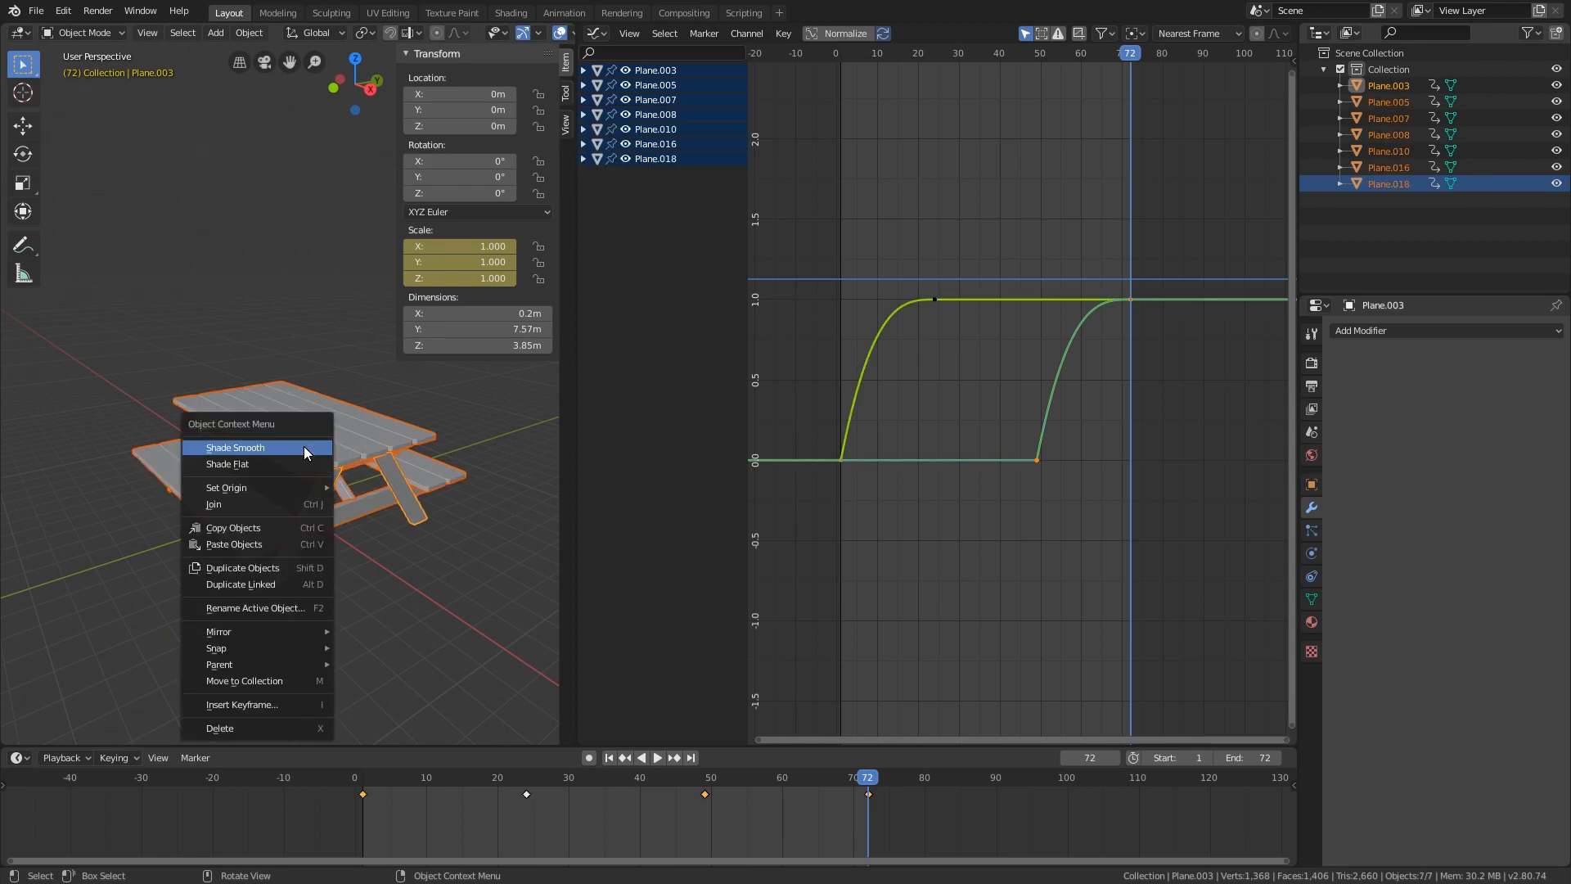
mouse_move(295, 488)
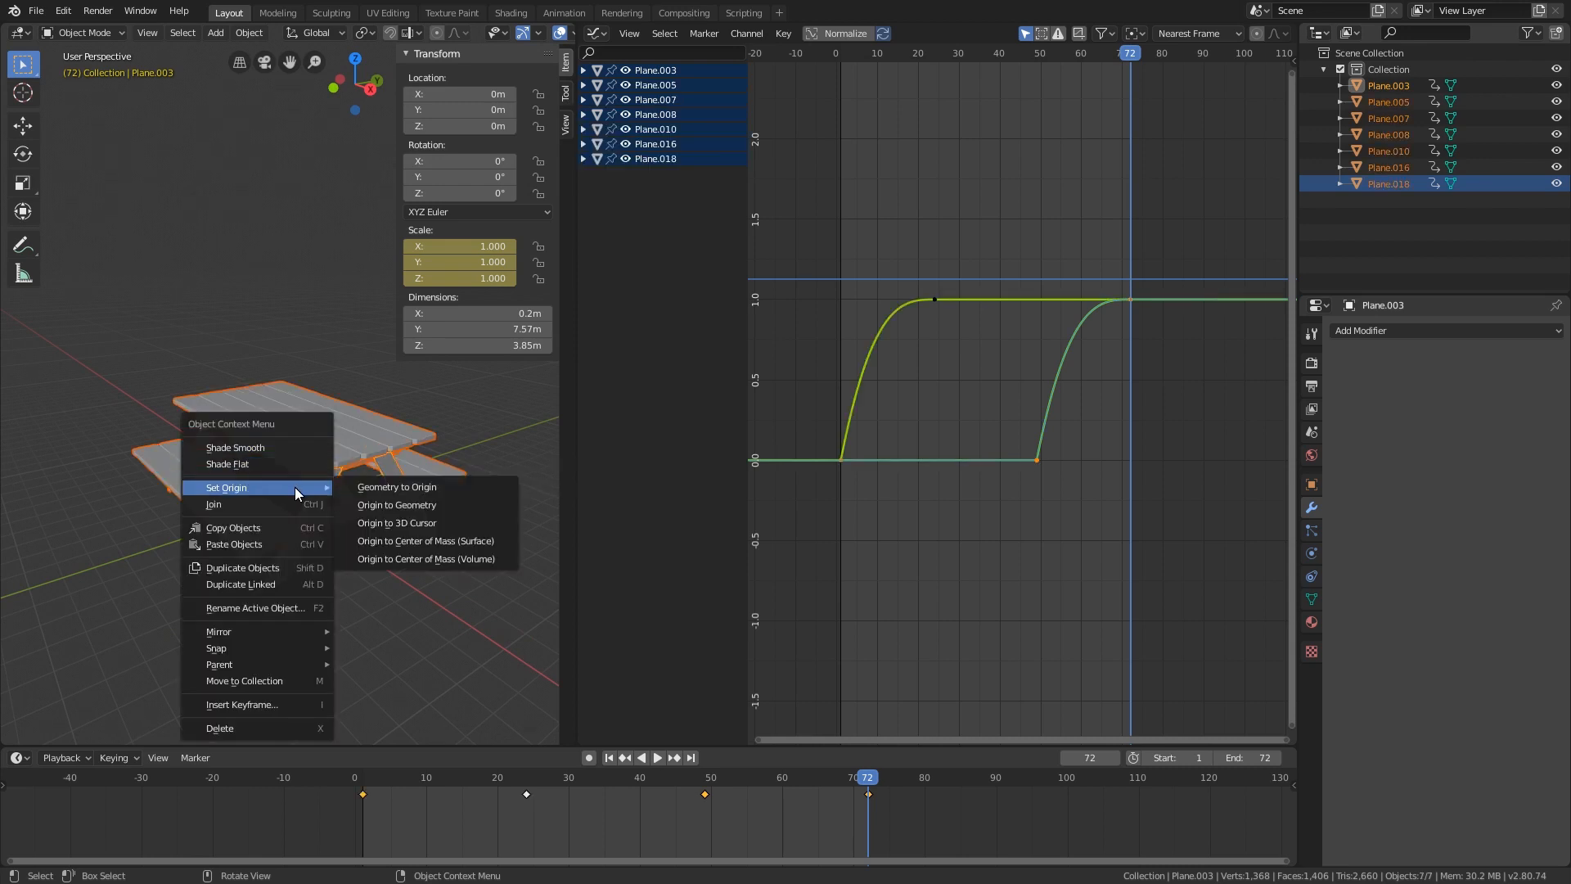
click(405, 505)
- Select the benches and examine their full mesh around its origin in Edit Mode, returning to Object Mode
middle_drag(404, 505, 348, 543)
click(377, 557)
key(Tab)
key(a)
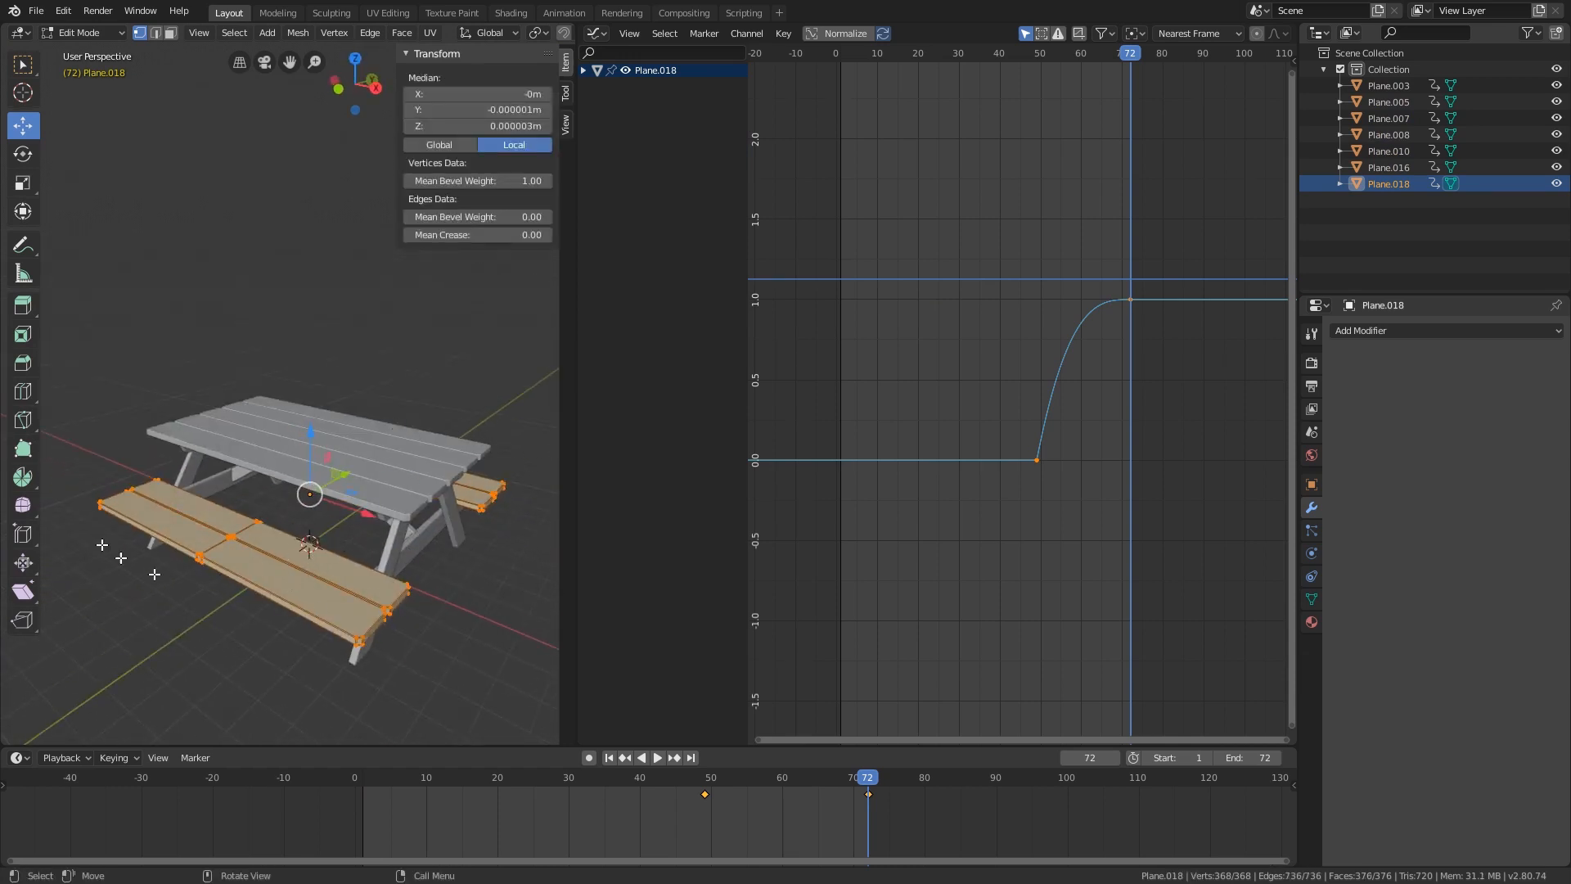
middle_drag(436, 517, 431, 578)
key(Tab)
- Scrub back and forth through the timeline up to frame 68, examining how the benches scale from their own center
drag(407, 777, 342, 784)
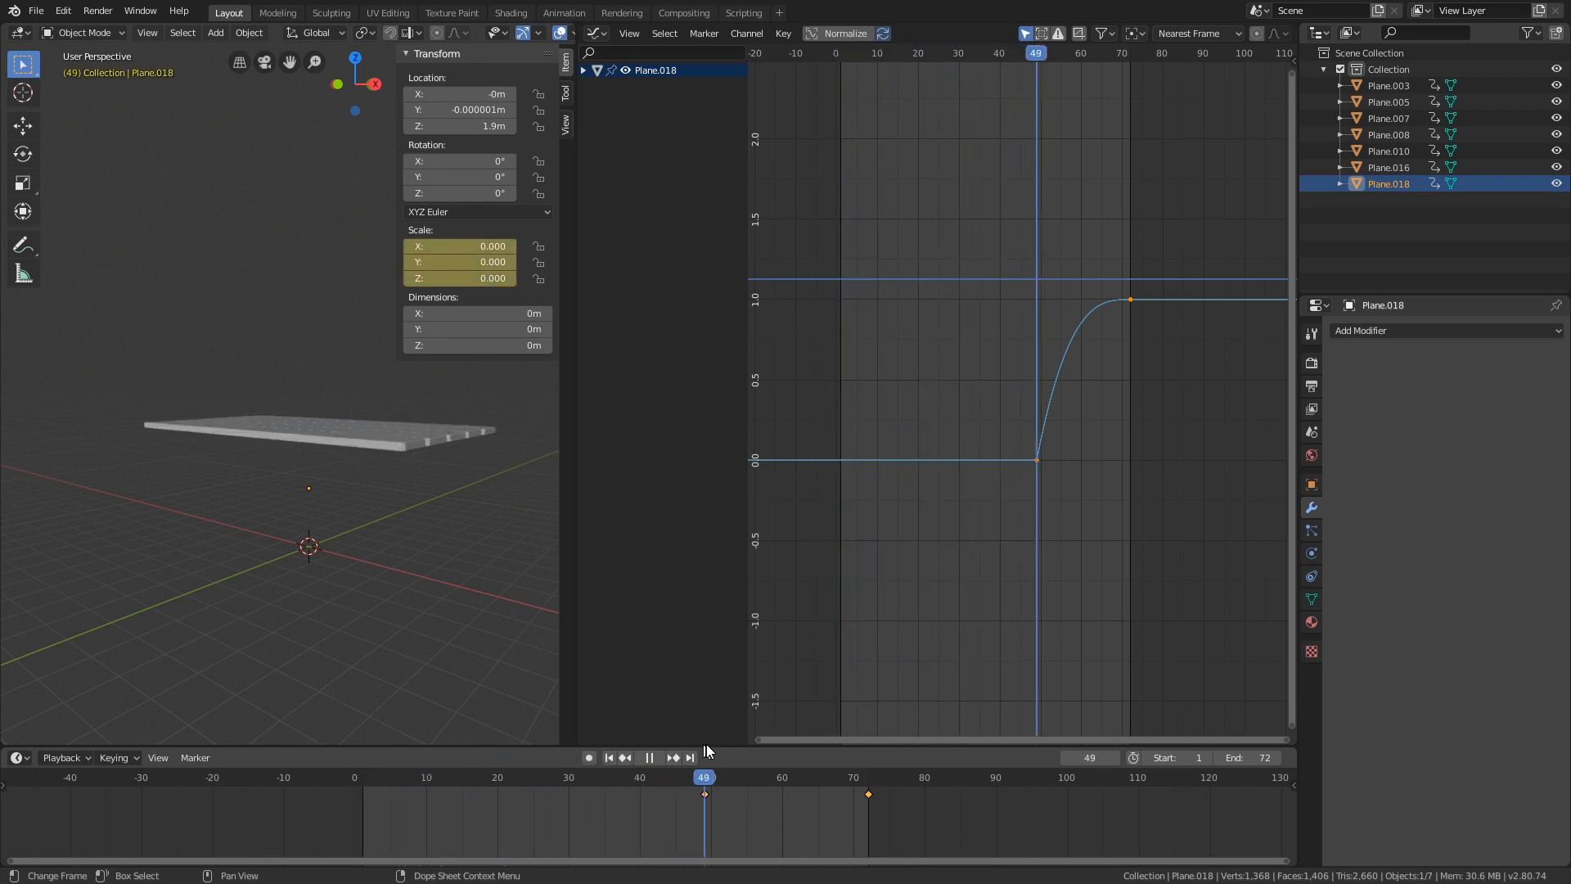
drag(706, 744, 584, 721)
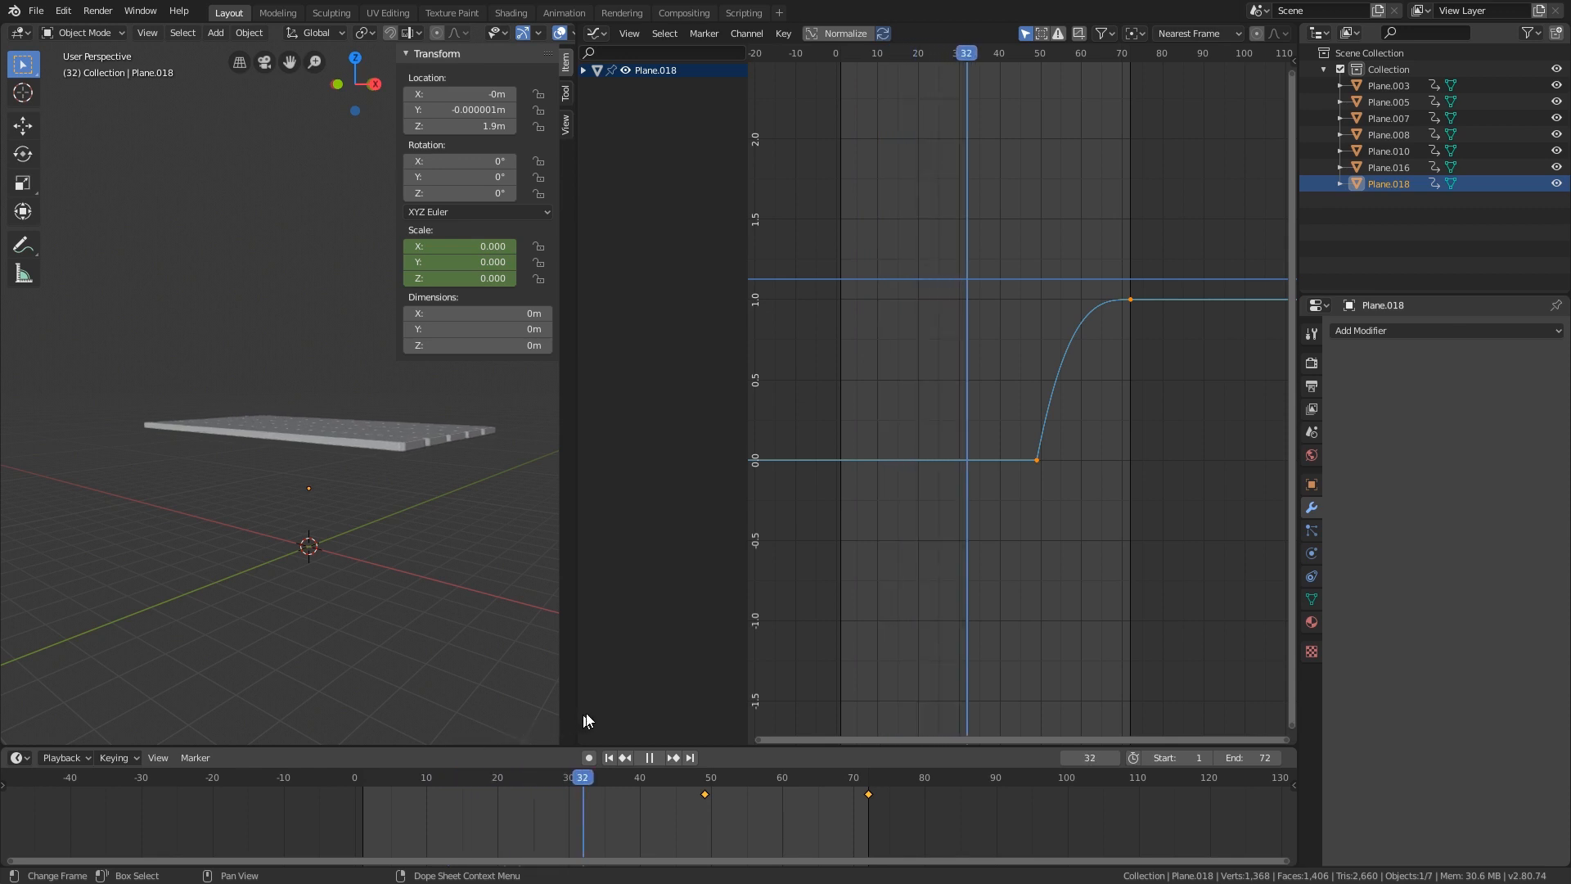
drag(697, 702, 837, 665)
key(space)
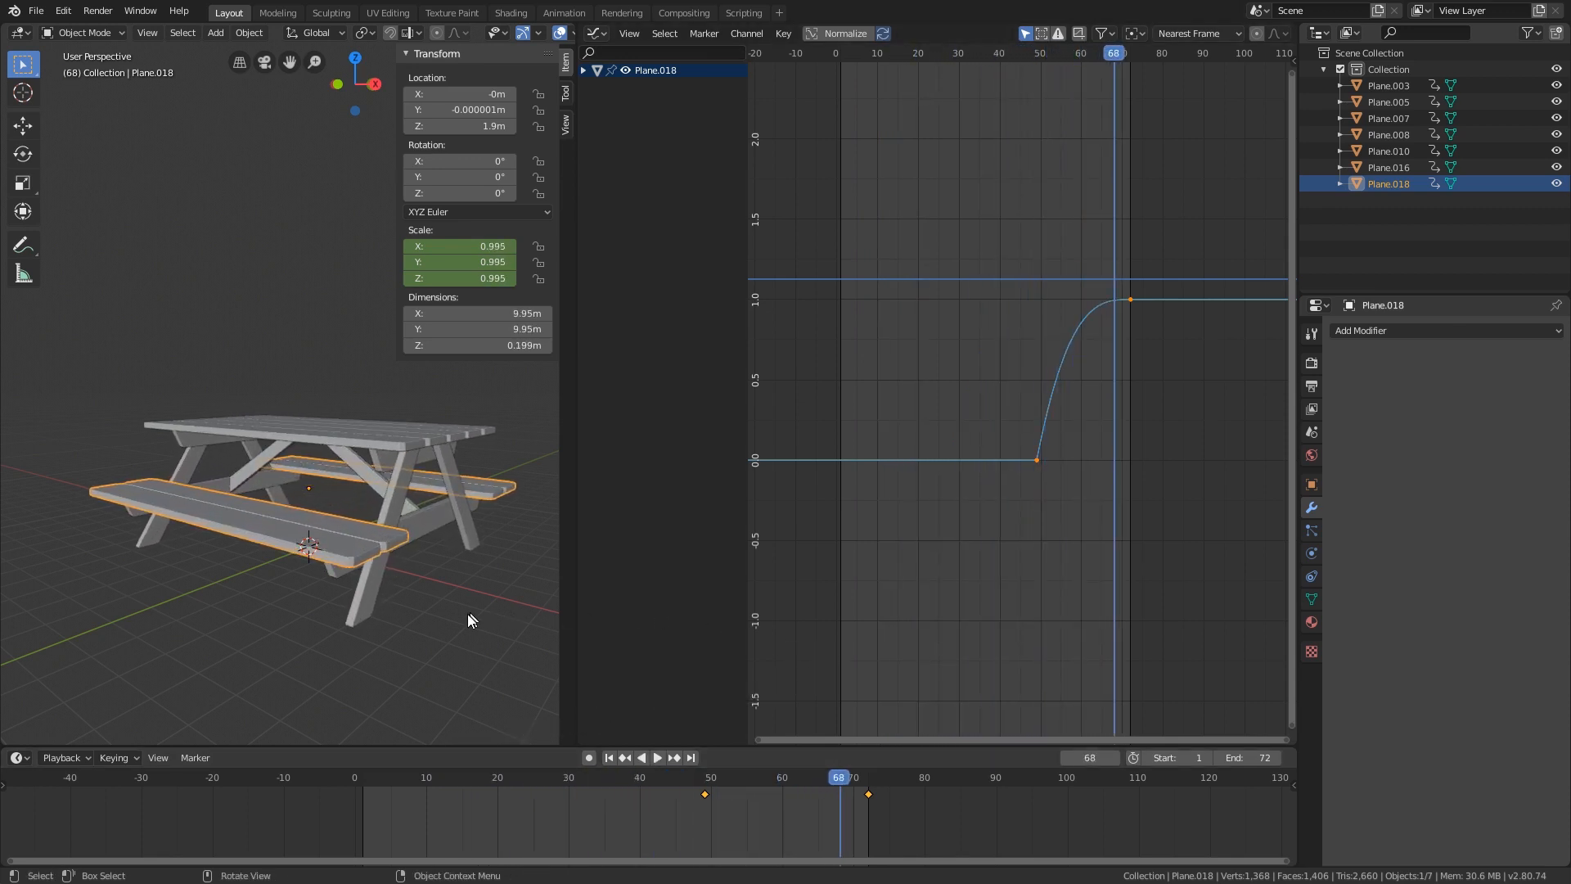
- Select the front leg pair, go to frame 23, and shift its scale keyframes earlier along the time axis to frames 12 and 35
click(372, 614)
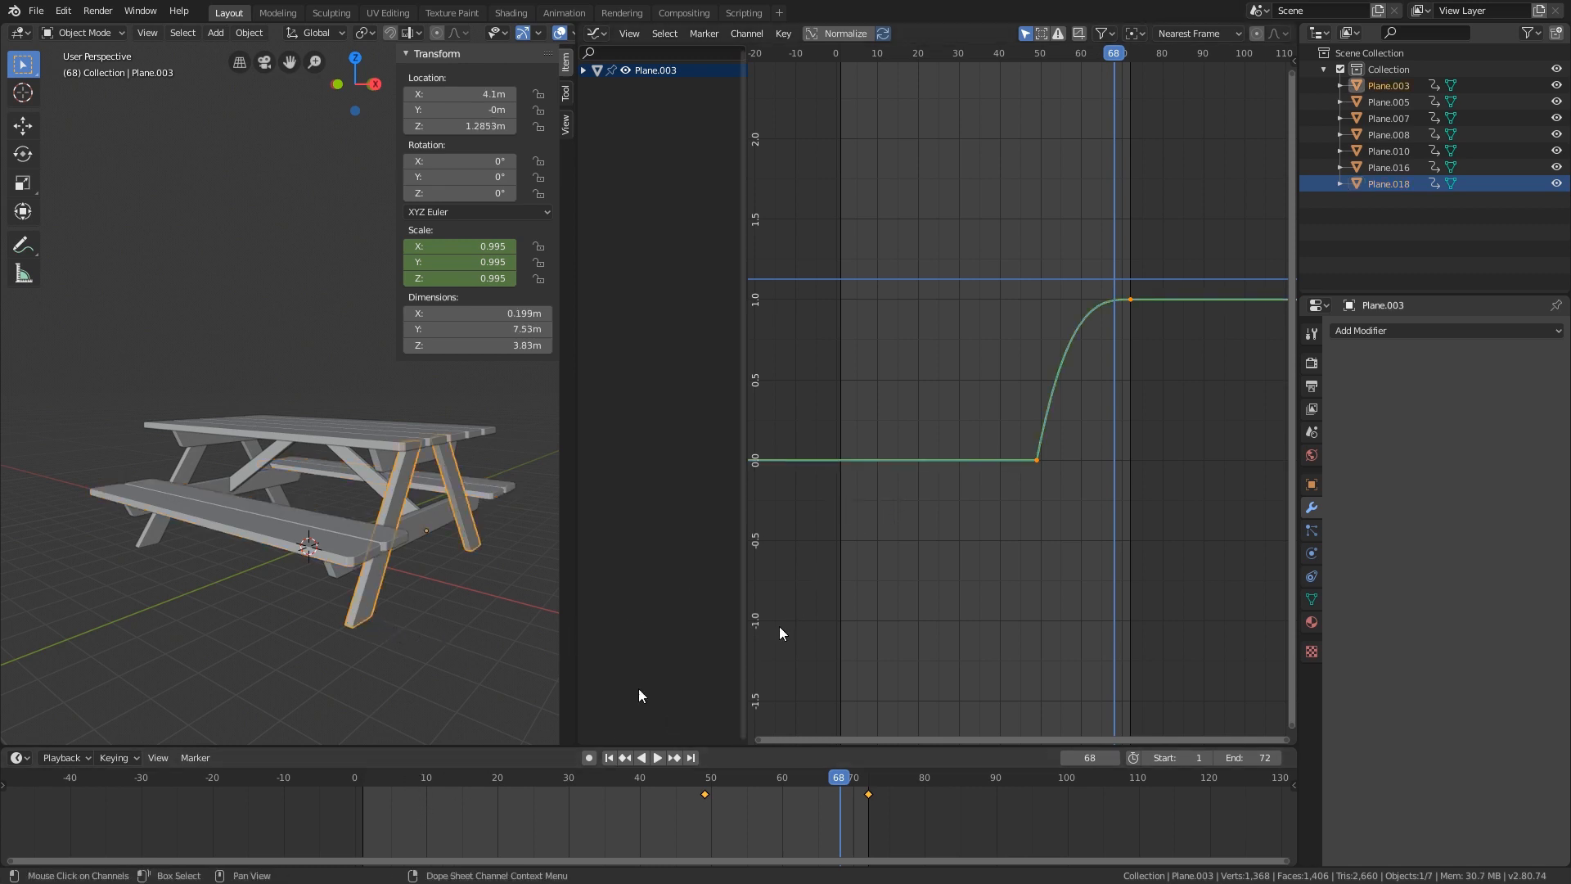
drag(427, 793, 517, 776)
key(g)
key(x)
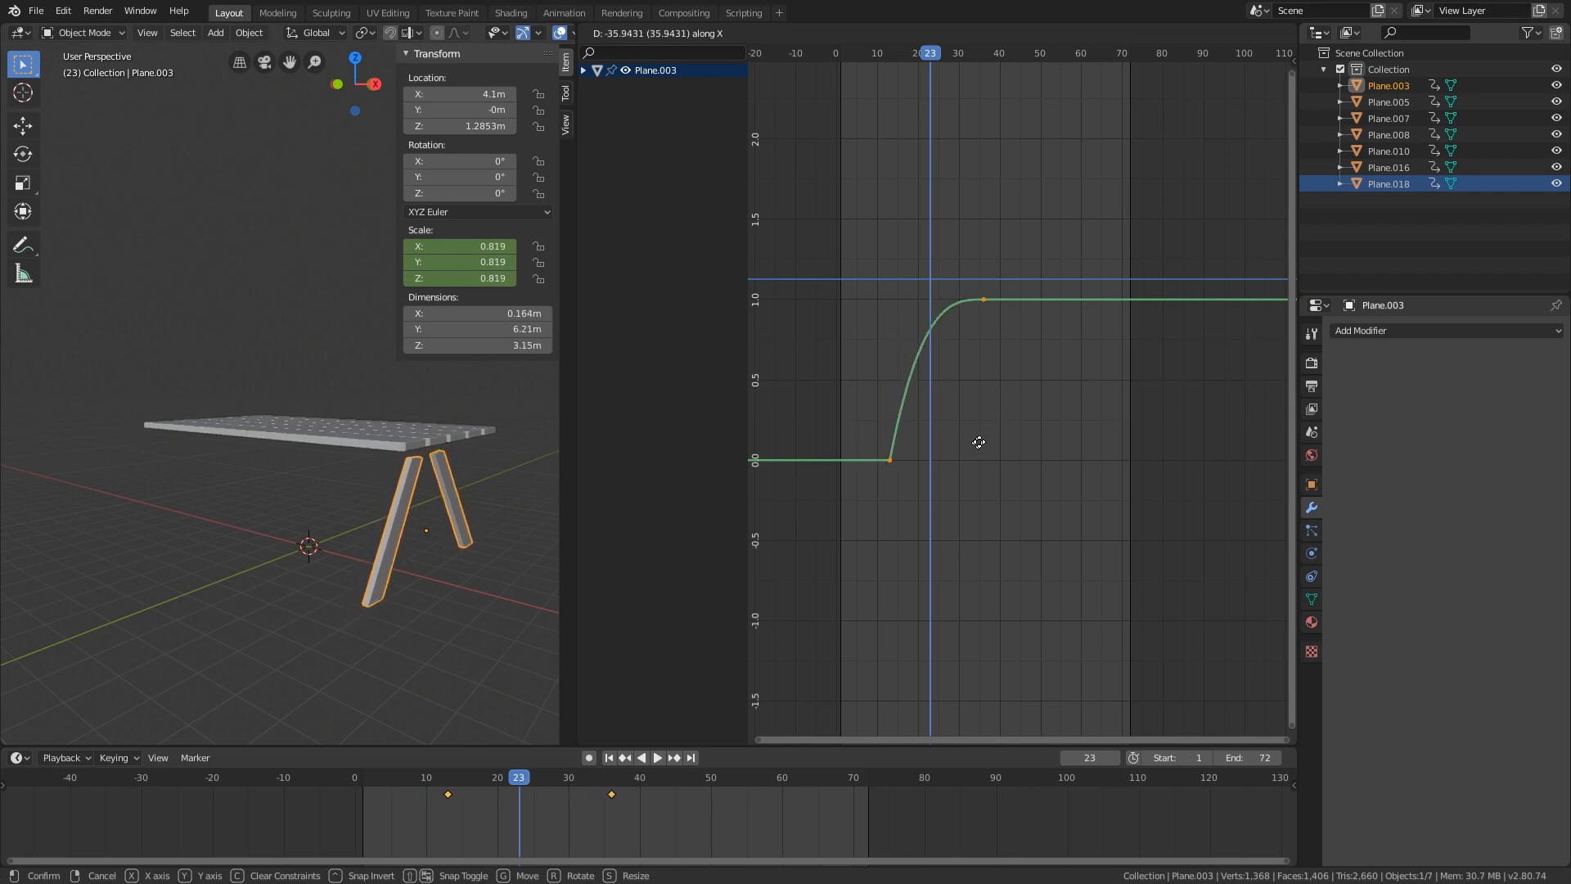
click(974, 442)
- In Edit Mode, circle-select the vertices at the upper ends of the front leg pair and snap the 3D cursor to them
middle_drag(532, 544, 403, 517)
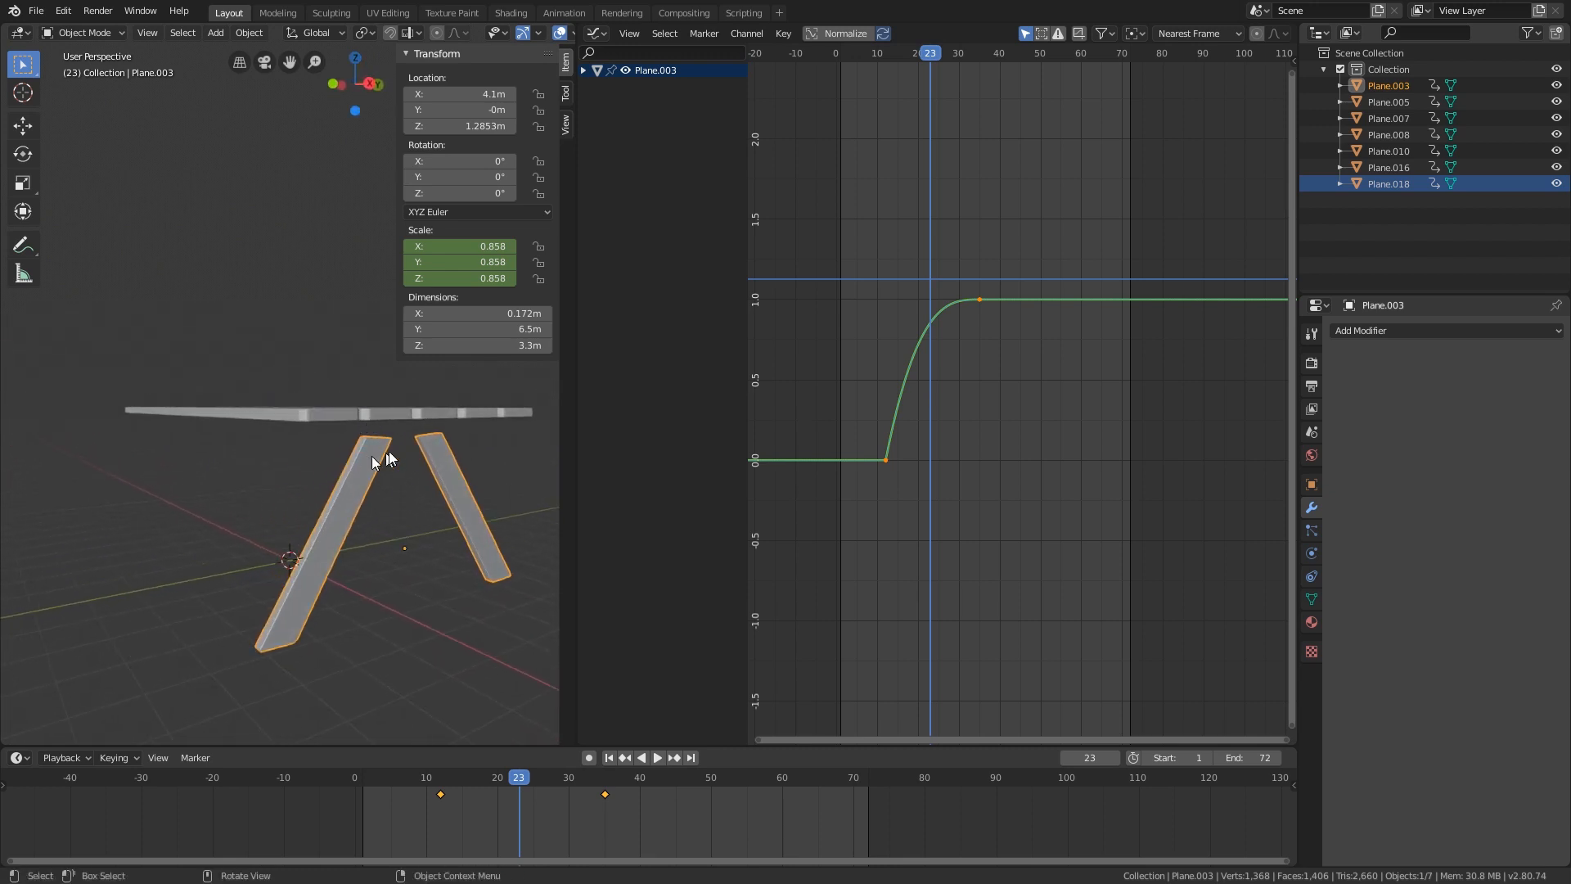
middle_drag(450, 448, 478, 461)
key(Tab)
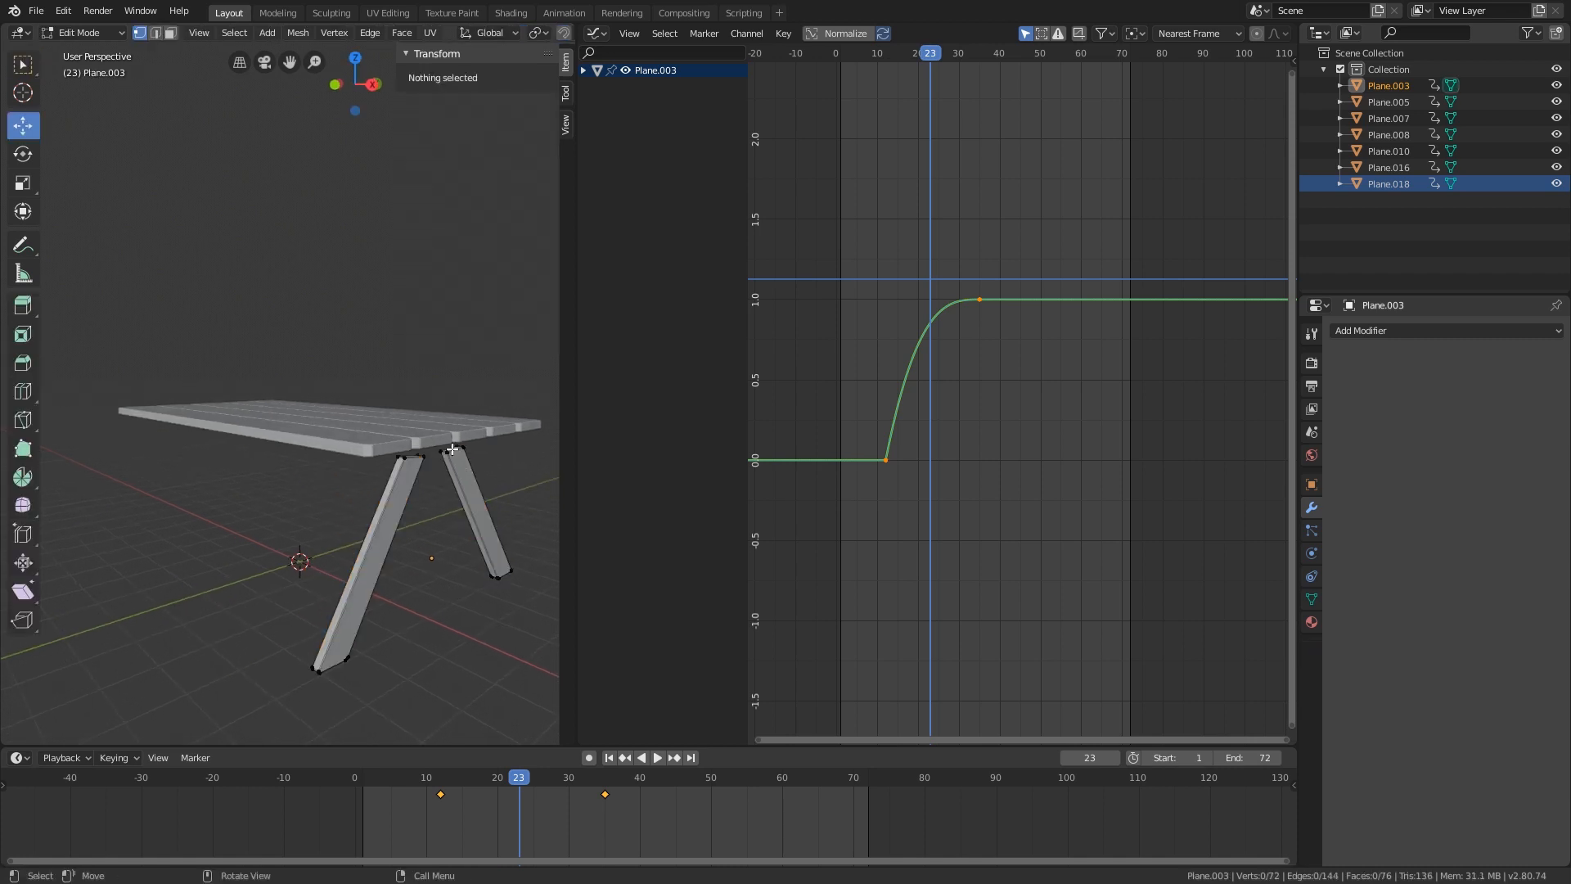
drag(453, 449, 465, 446)
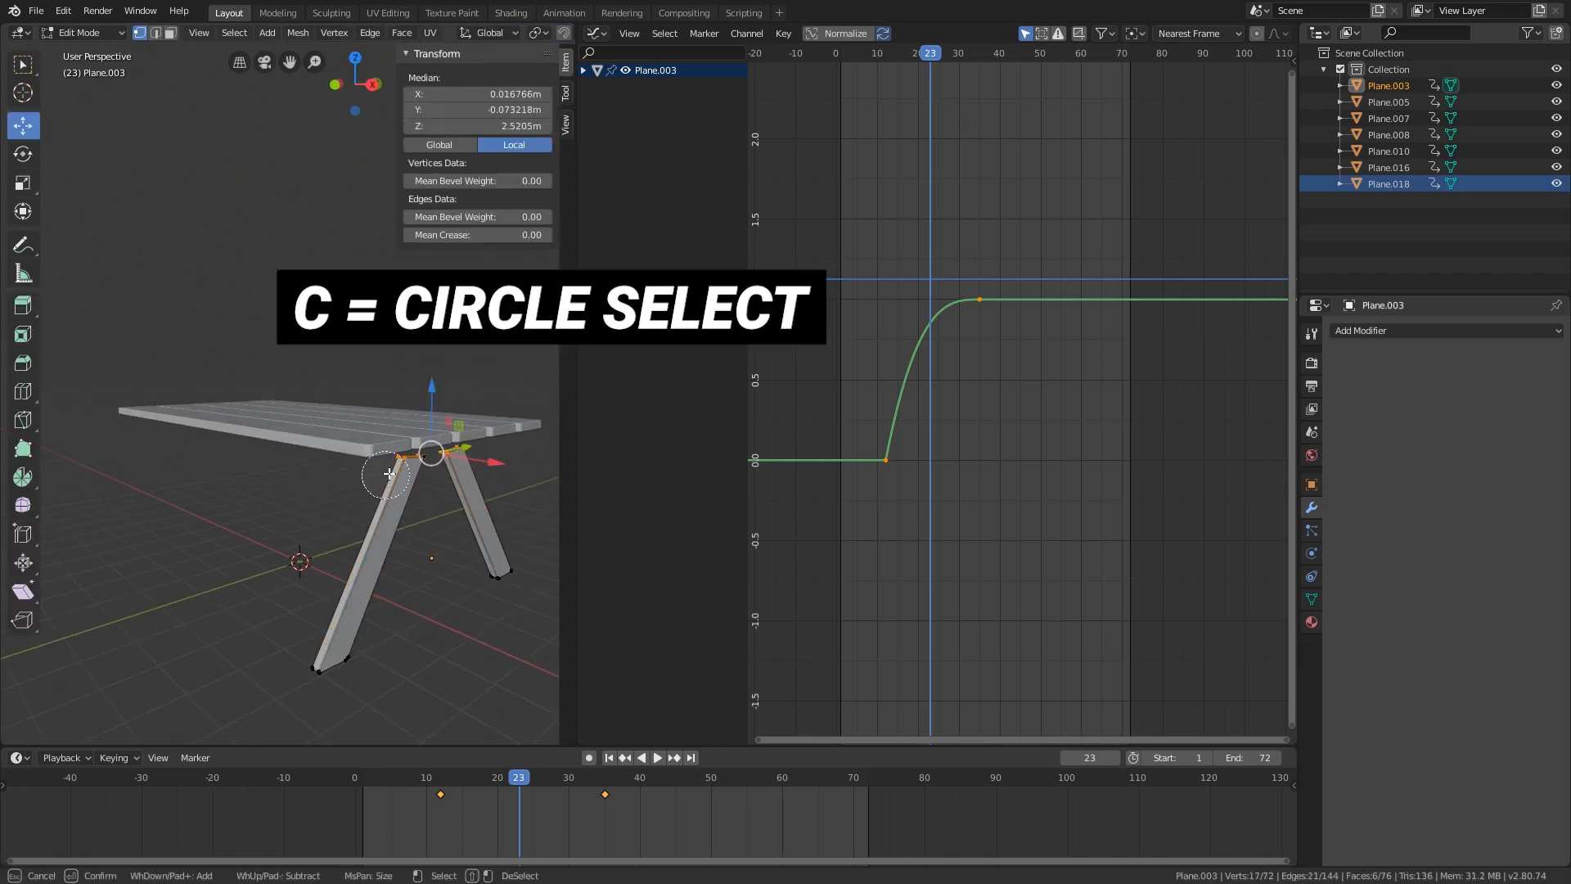
middle_drag(484, 441, 401, 533)
key(shift+s)
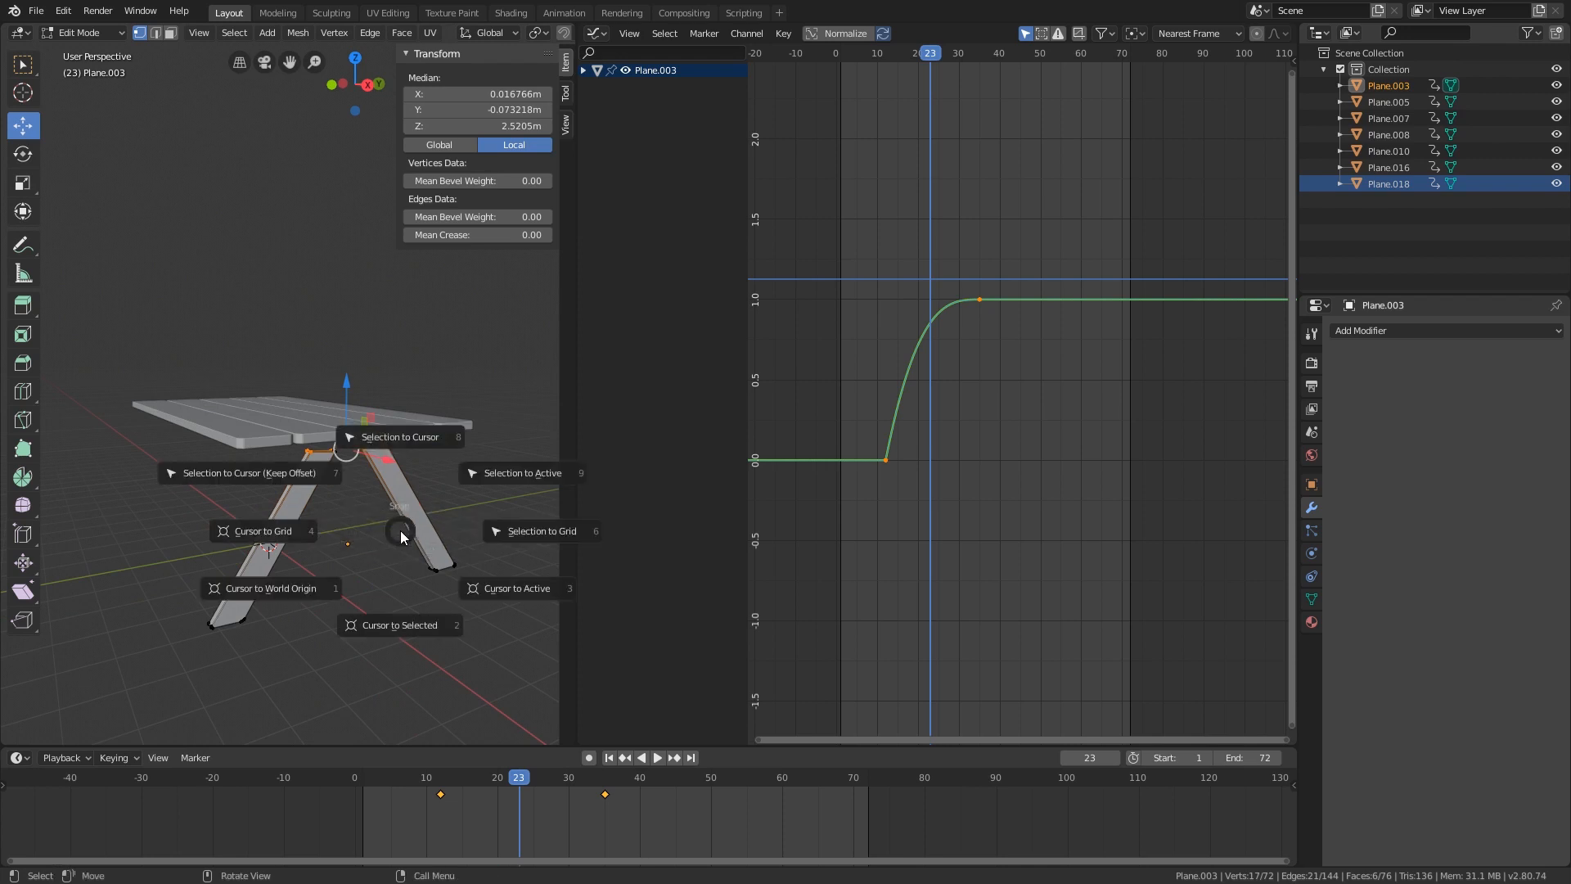
click(404, 634)
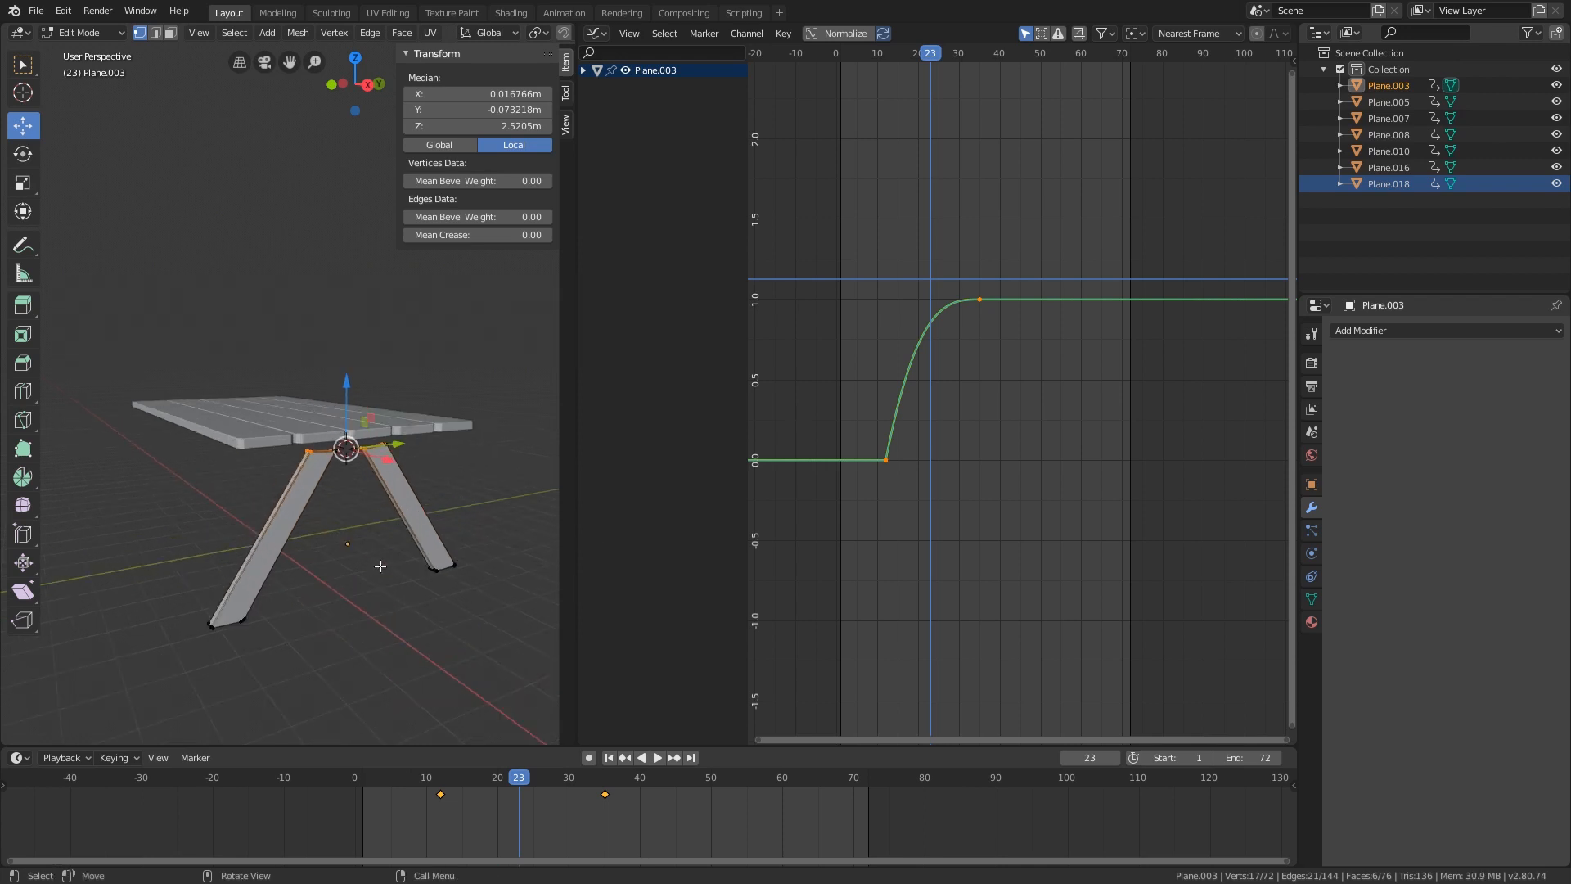
- Return to Object Mode and set the front leg pair's origin to the 3D cursor
key(Tab)
right_click(399, 509)
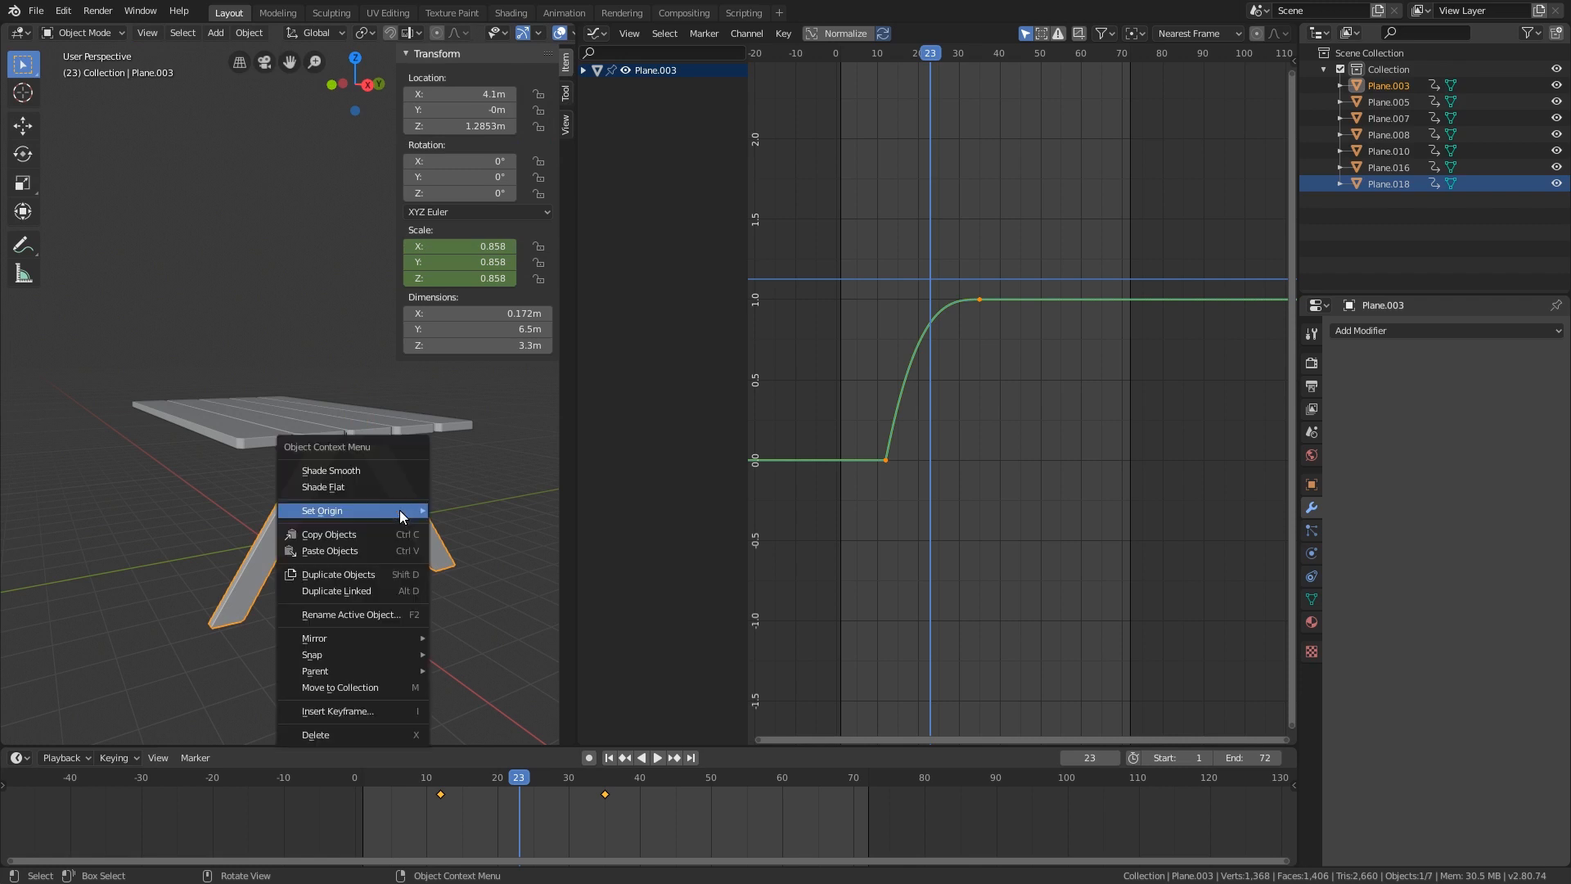
mouse_move(399, 509)
click(488, 546)
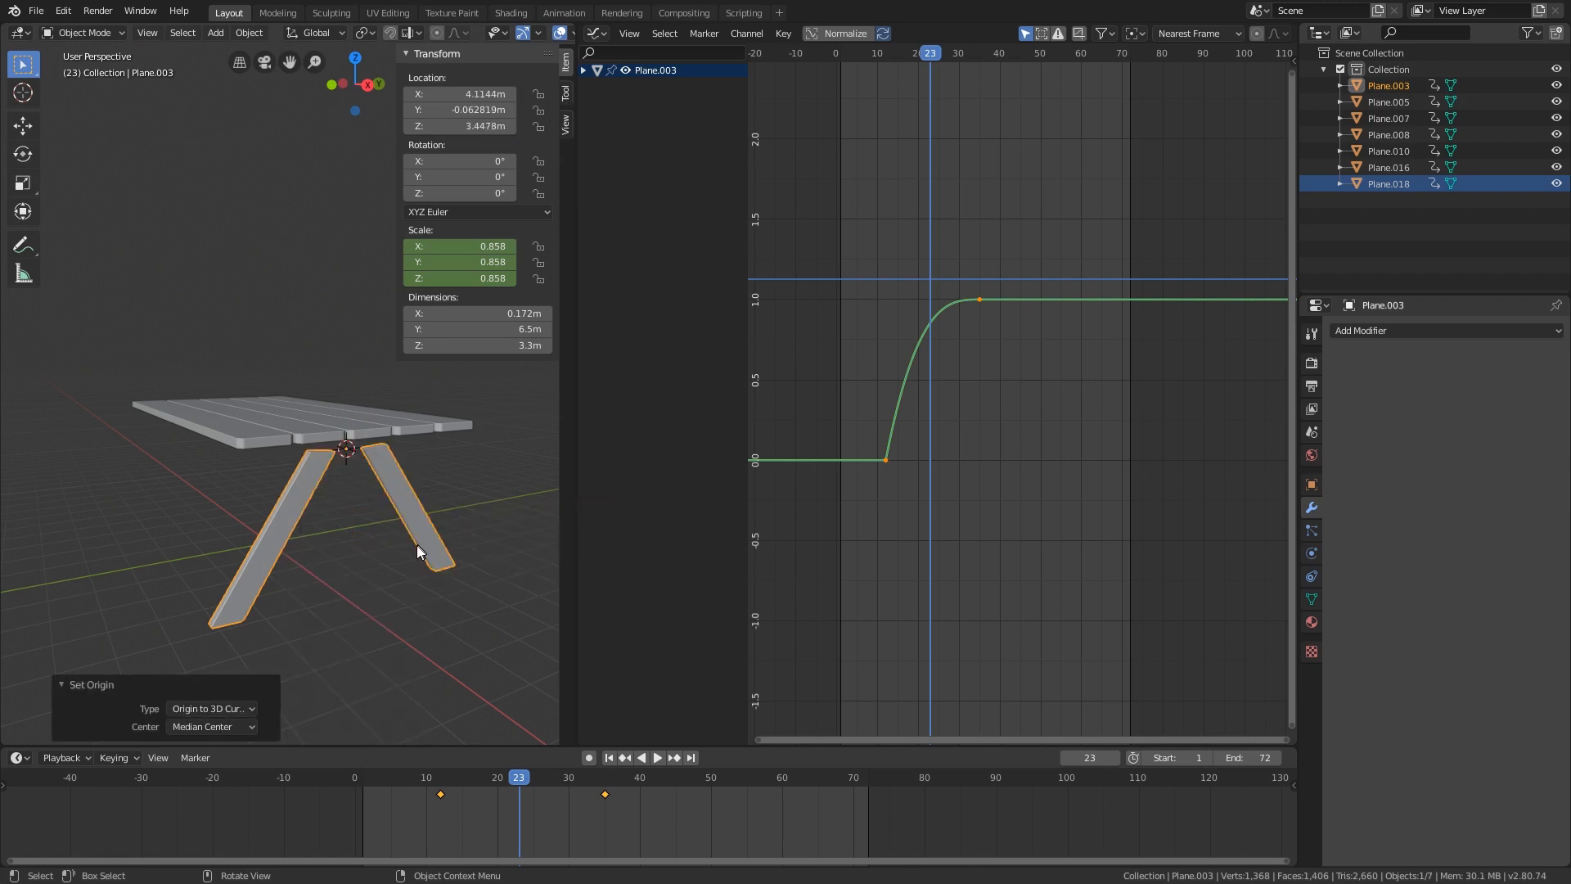
- Scrub the timeline to examine how the front legs scale, and select the front crossbeam pair at frame 64
middle_drag(416, 544, 517, 628)
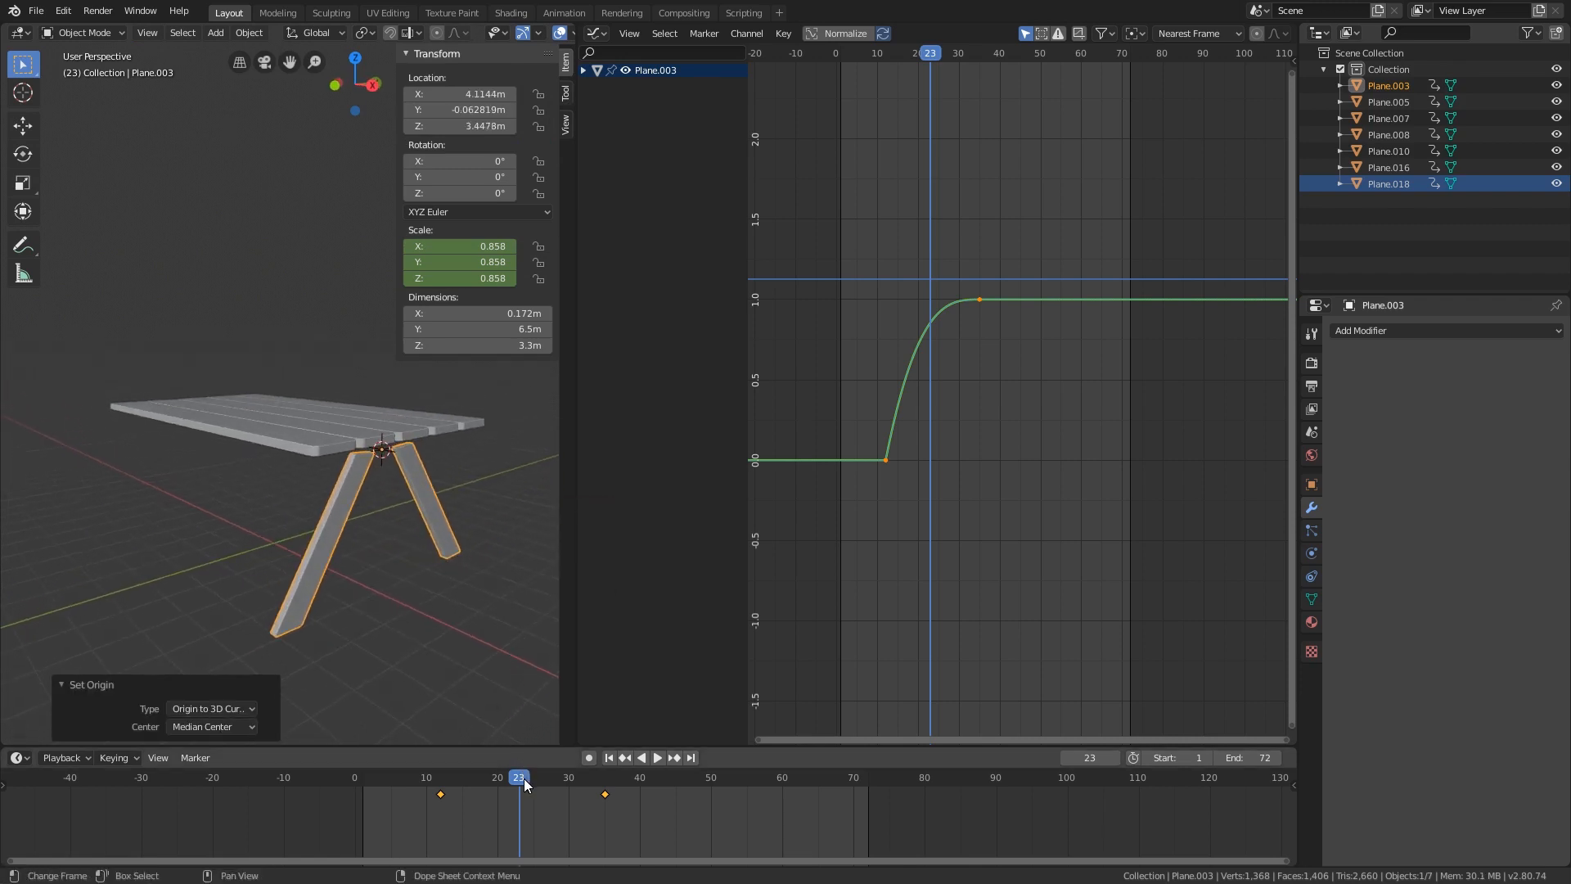
drag(524, 779, 534, 675)
key(space)
middle_drag(380, 514, 360, 489)
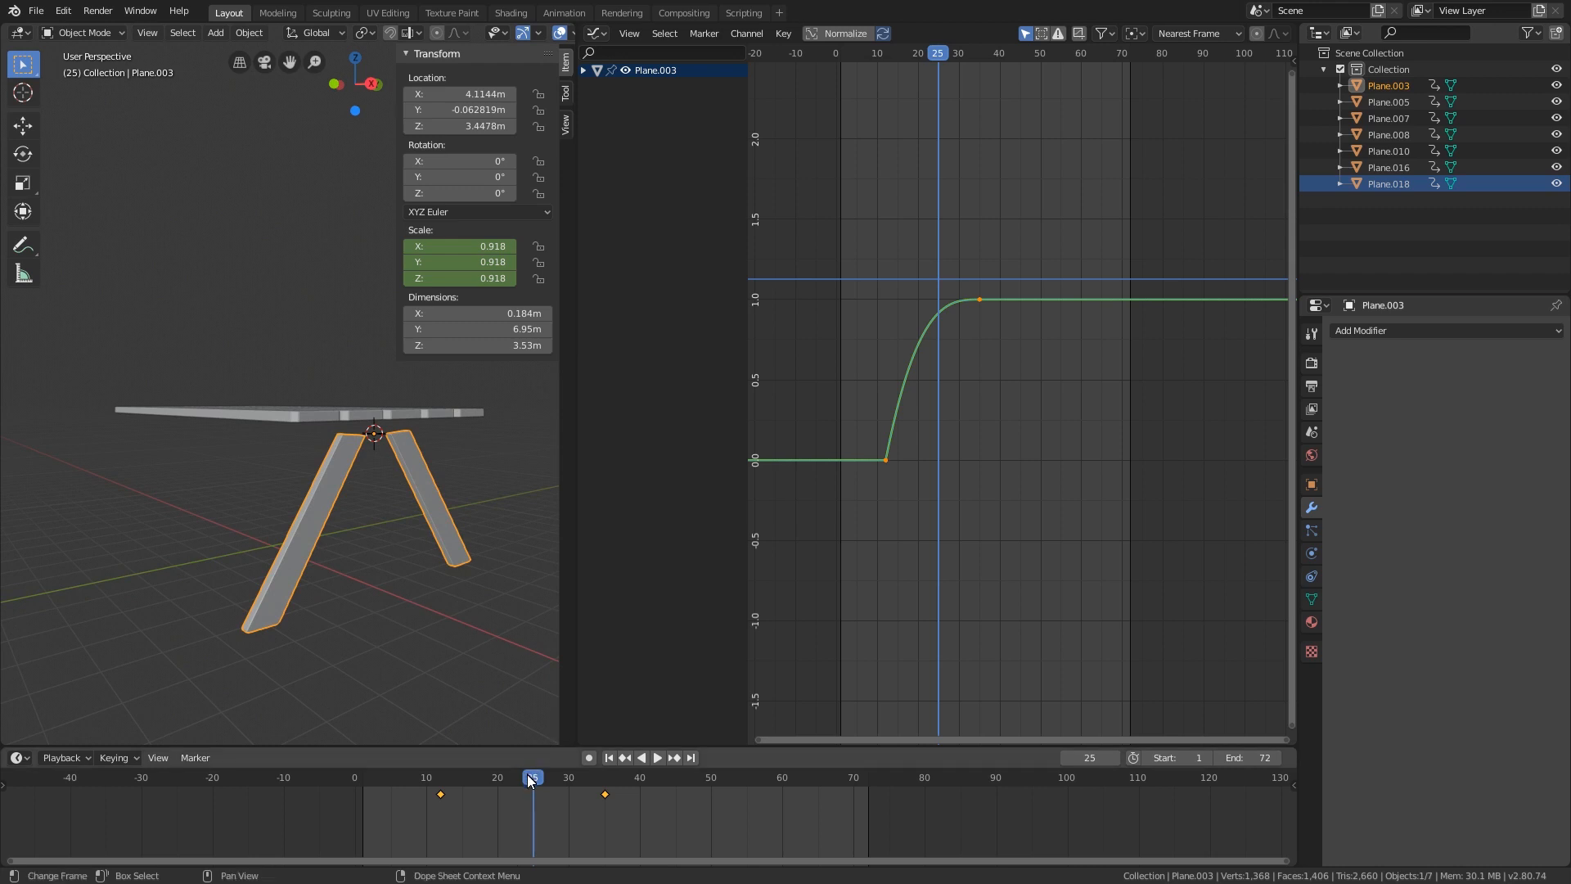
drag(527, 774, 832, 712)
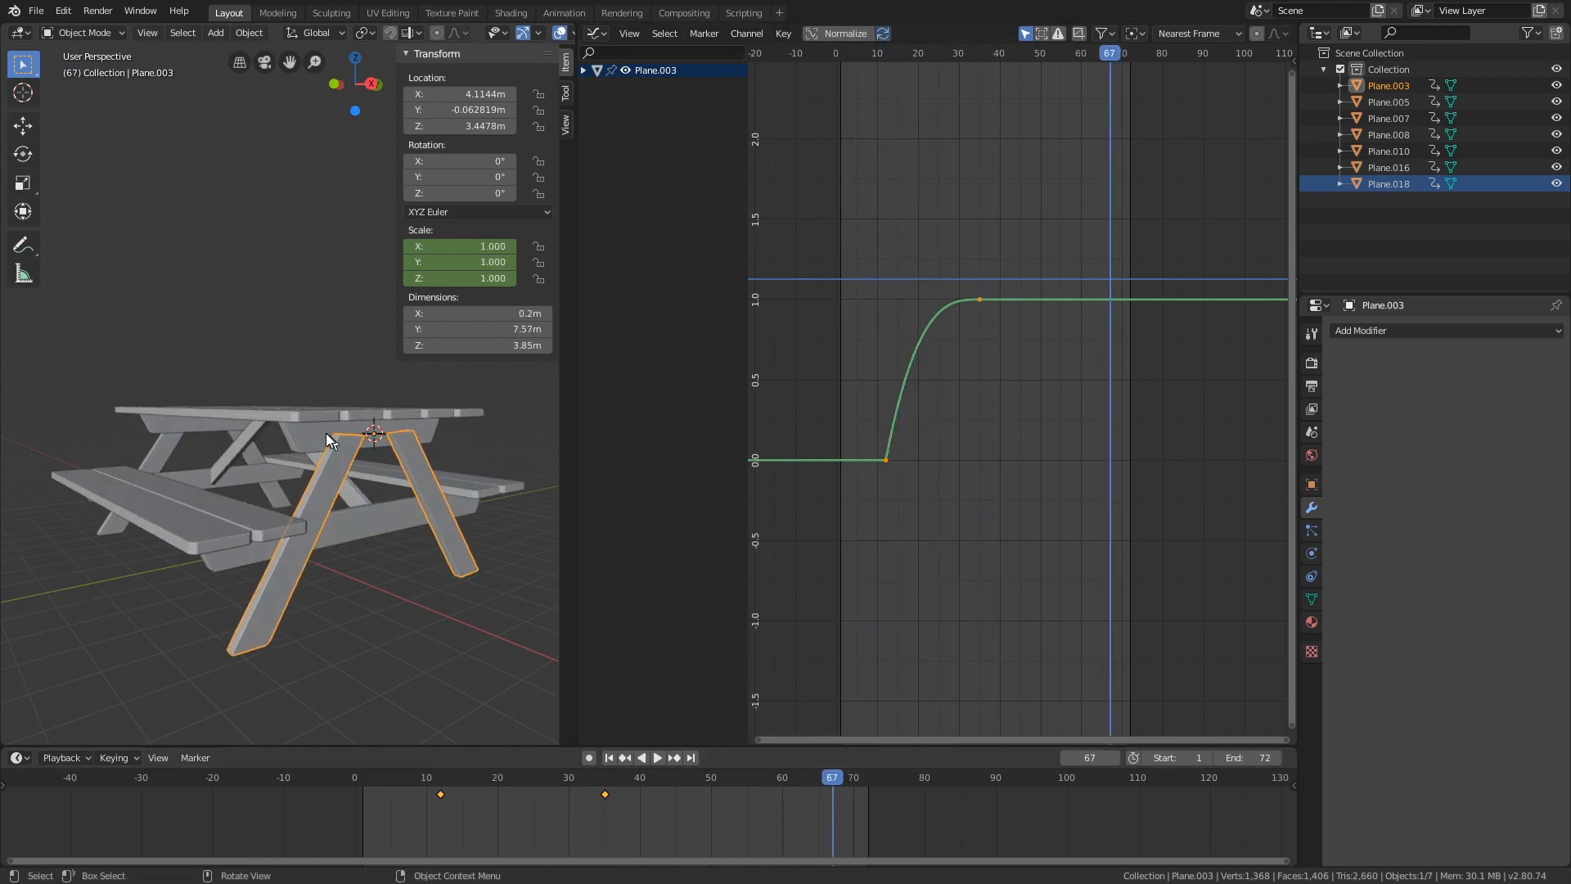
click(311, 434)
drag(819, 784, 767, 702)
key(space)
- In Edit Mode with X-ray on, circle-select the whole upper front crossbeam and snap the 3D cursor to it
key(Tab)
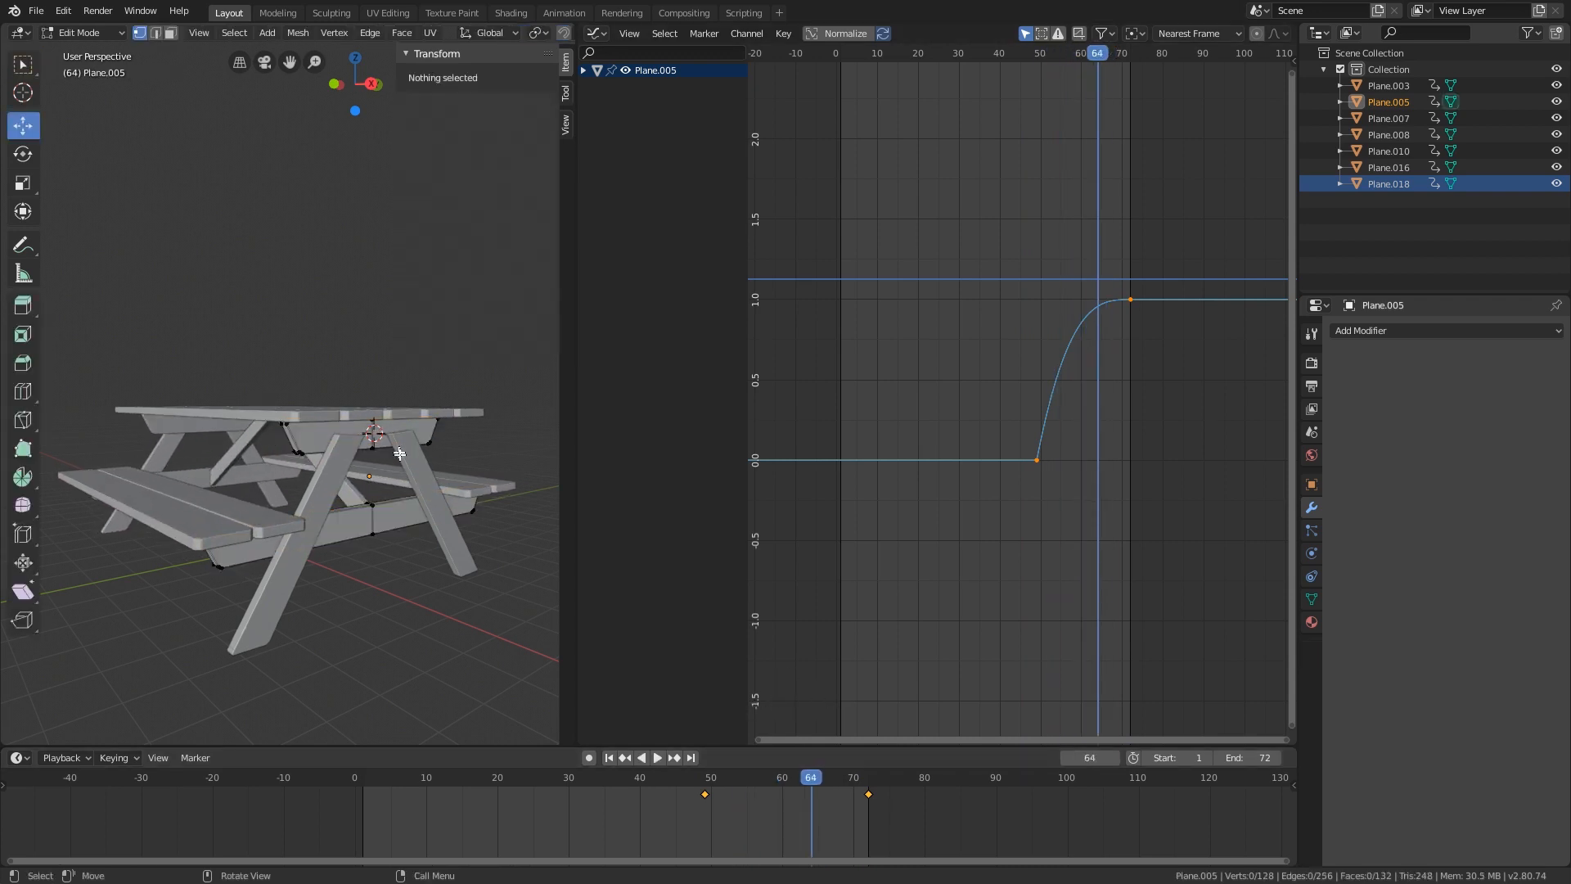
middle_drag(399, 454, 426, 457)
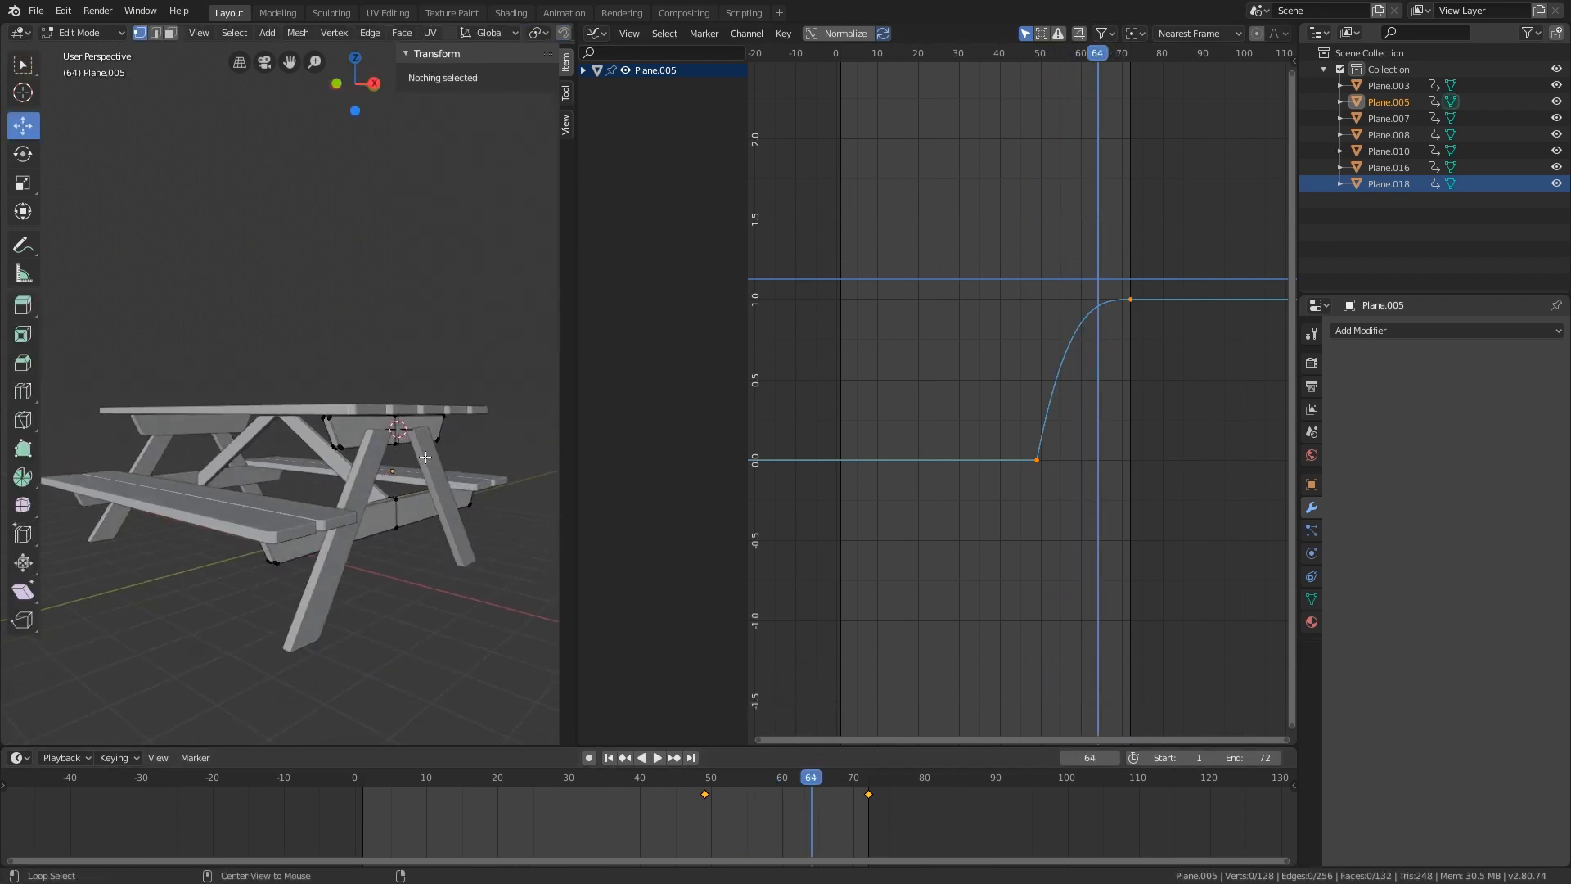
key(alt+z)
drag(453, 425, 364, 442)
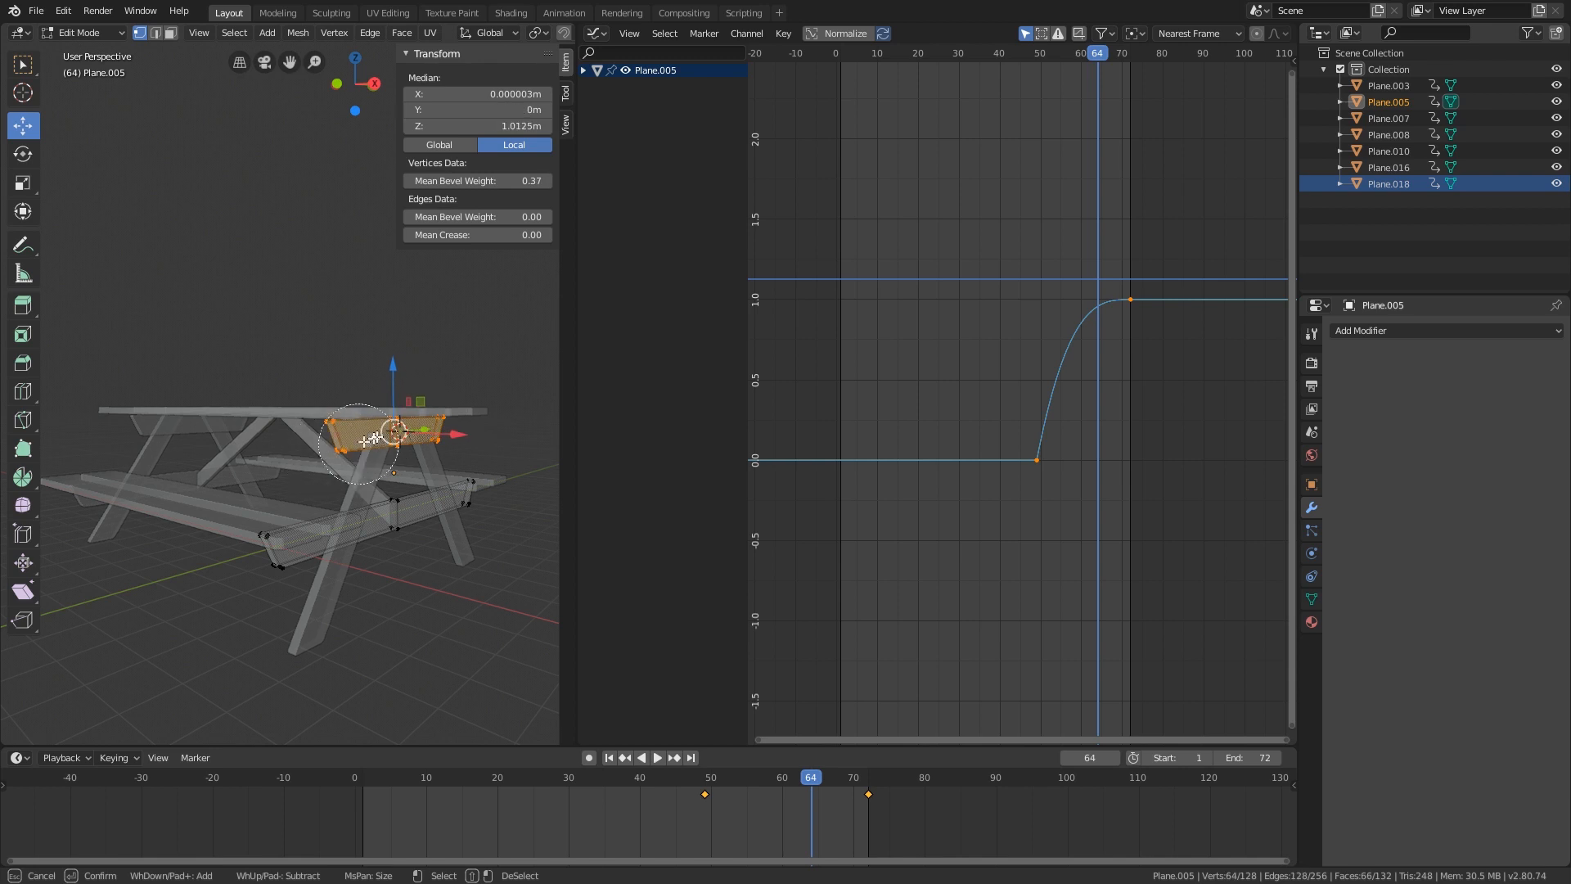
middle_drag(366, 473, 361, 491)
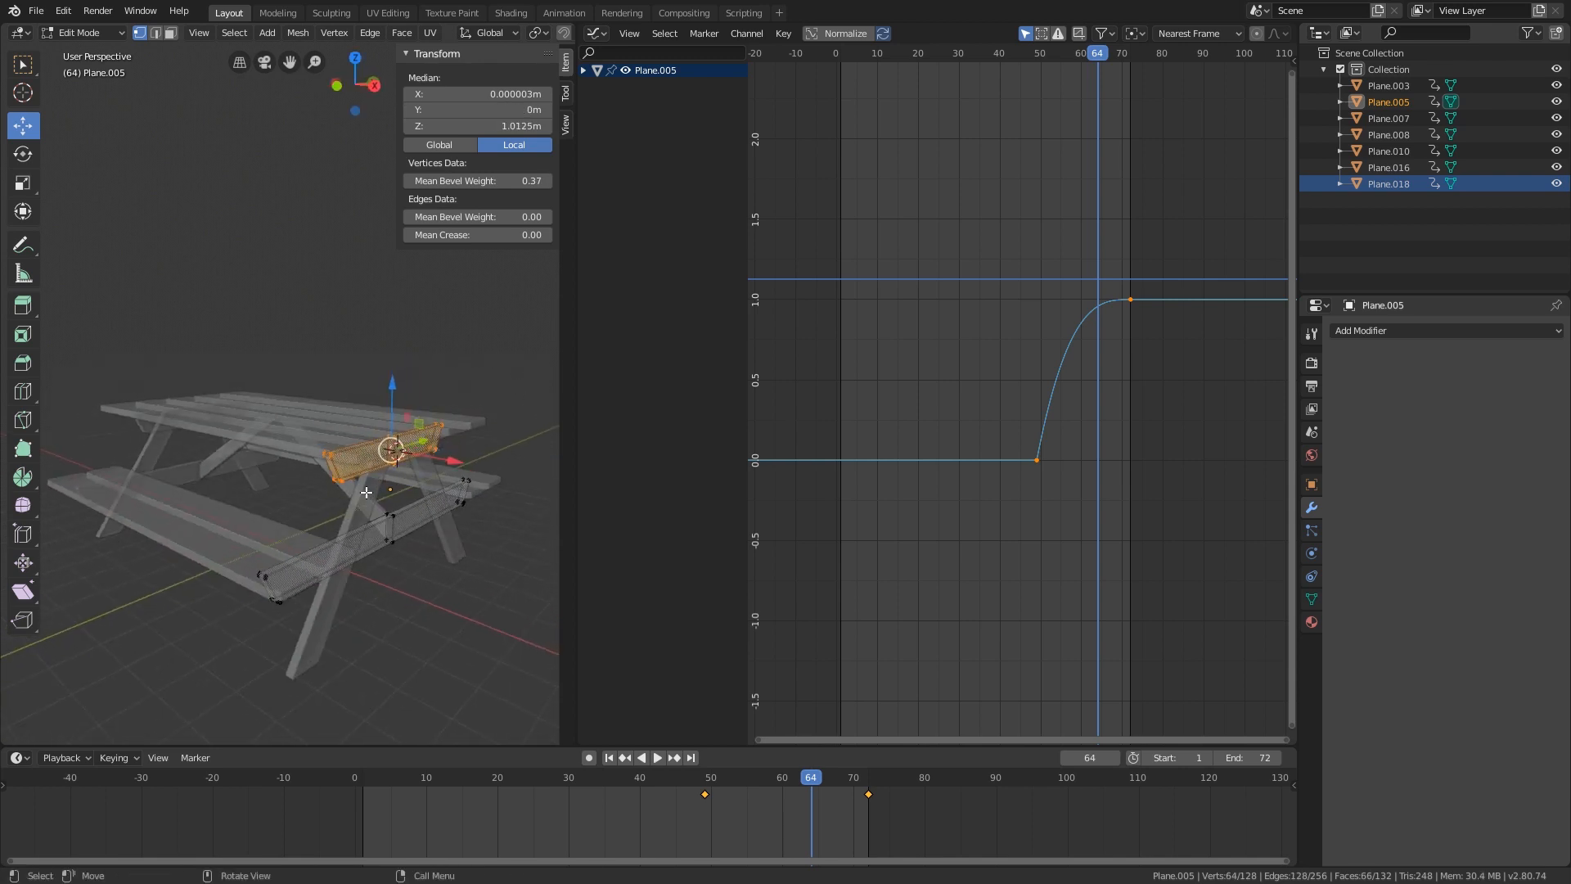
key(shift+s)
click(370, 586)
- Return to Object Mode and set the front crossbeams' origin to the 3D cursor
key(Tab)
right_click(376, 507)
mouse_move(376, 508)
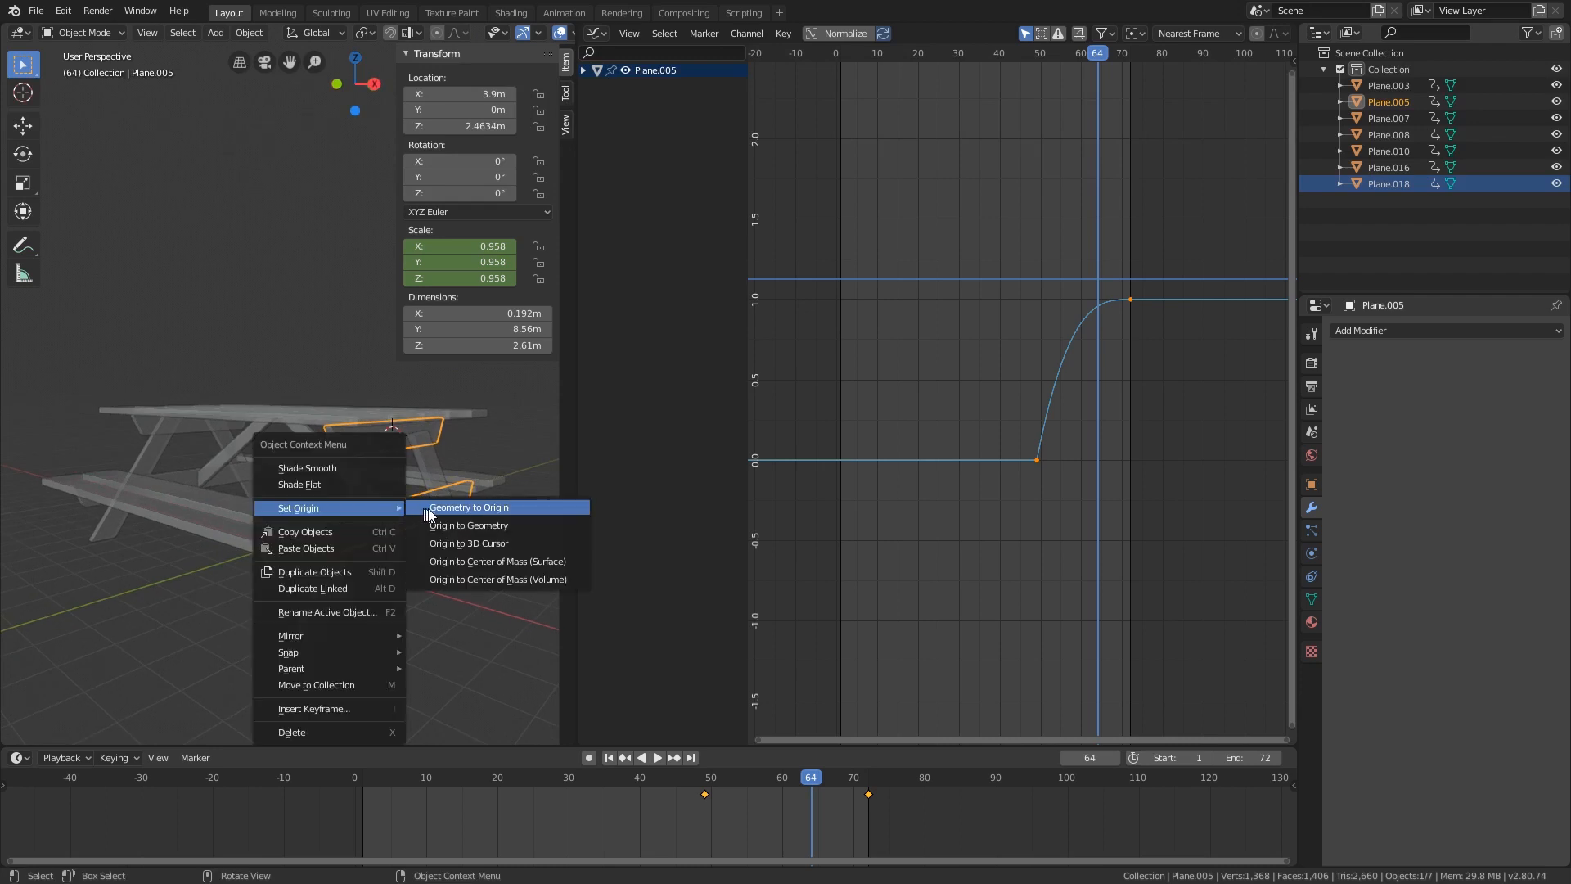
click(498, 542)
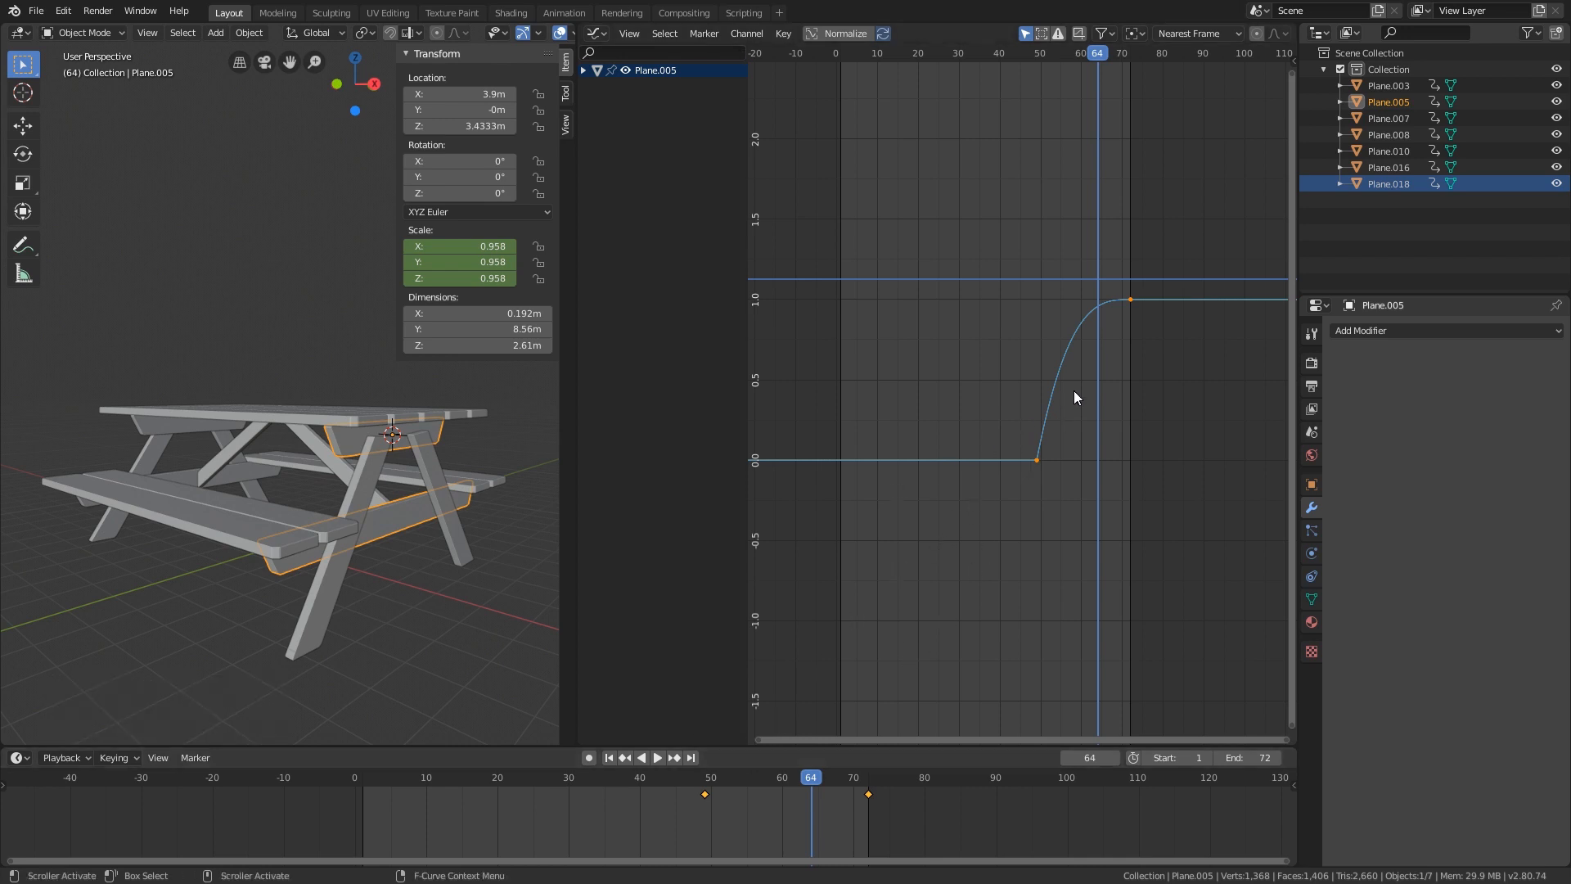
- Shift the front crossbeams' scale keyframes earlier along the time axis to frames 9 and 32, checking the motion at frame 17
key(g)
key(x)
click(854, 522)
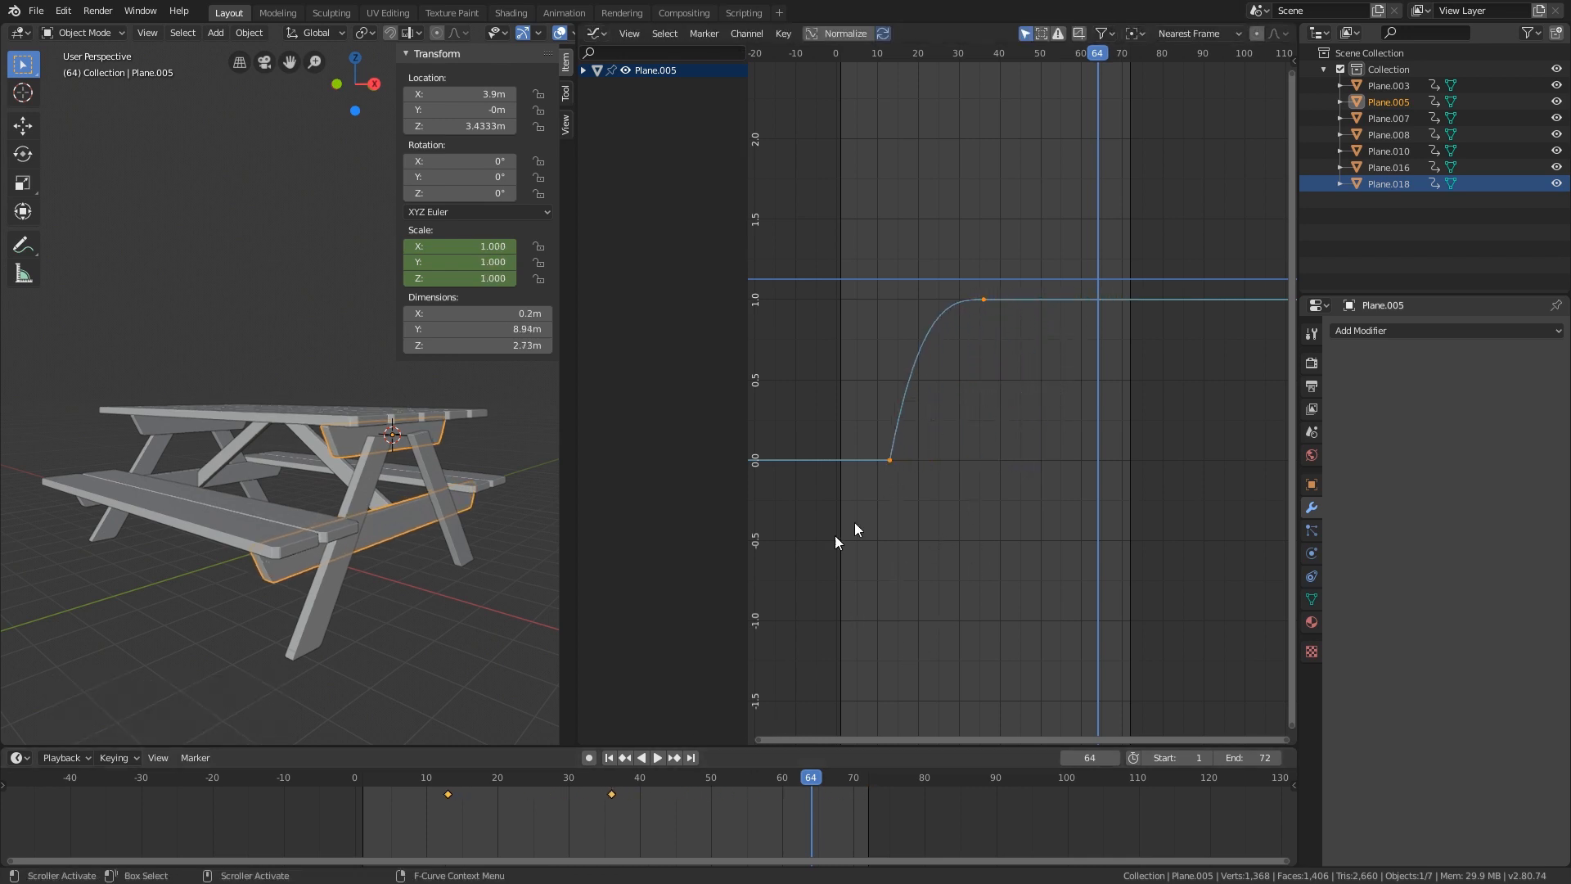
drag(360, 780, 477, 778)
middle_drag(294, 491, 381, 498)
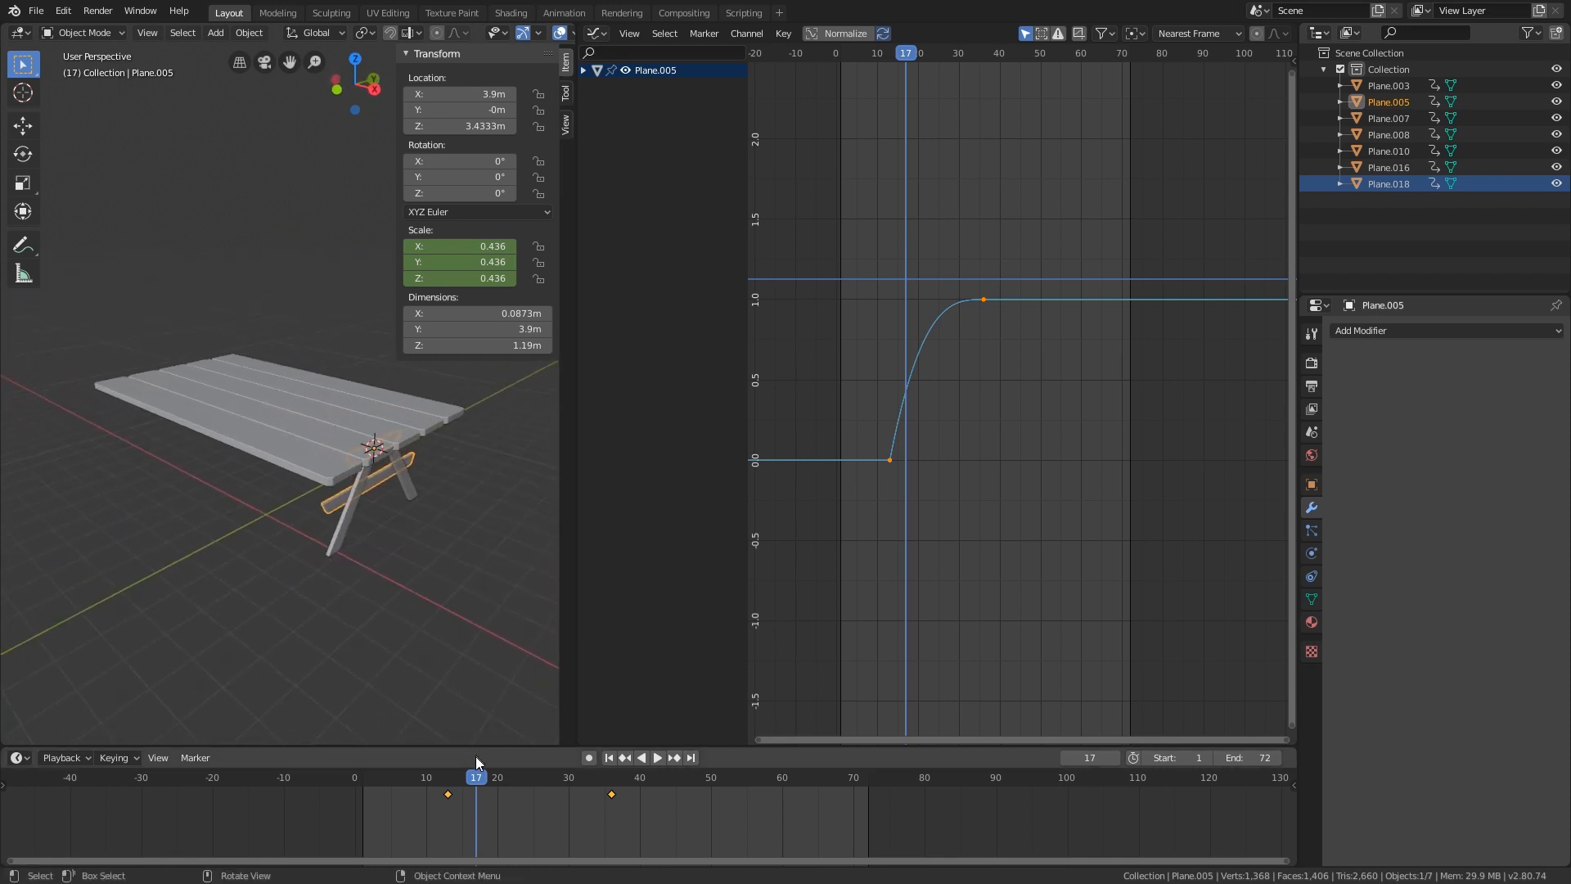
mouse_move(477, 776)
mouse_down()
mouse_move(452, 776)
mouse_move(636, 747)
mouse_move(440, 771)
mouse_move(684, 741)
mouse_move(409, 764)
mouse_move(600, 742)
mouse_move(435, 760)
mouse_move(568, 748)
mouse_move(476, 753)
mouse_up()
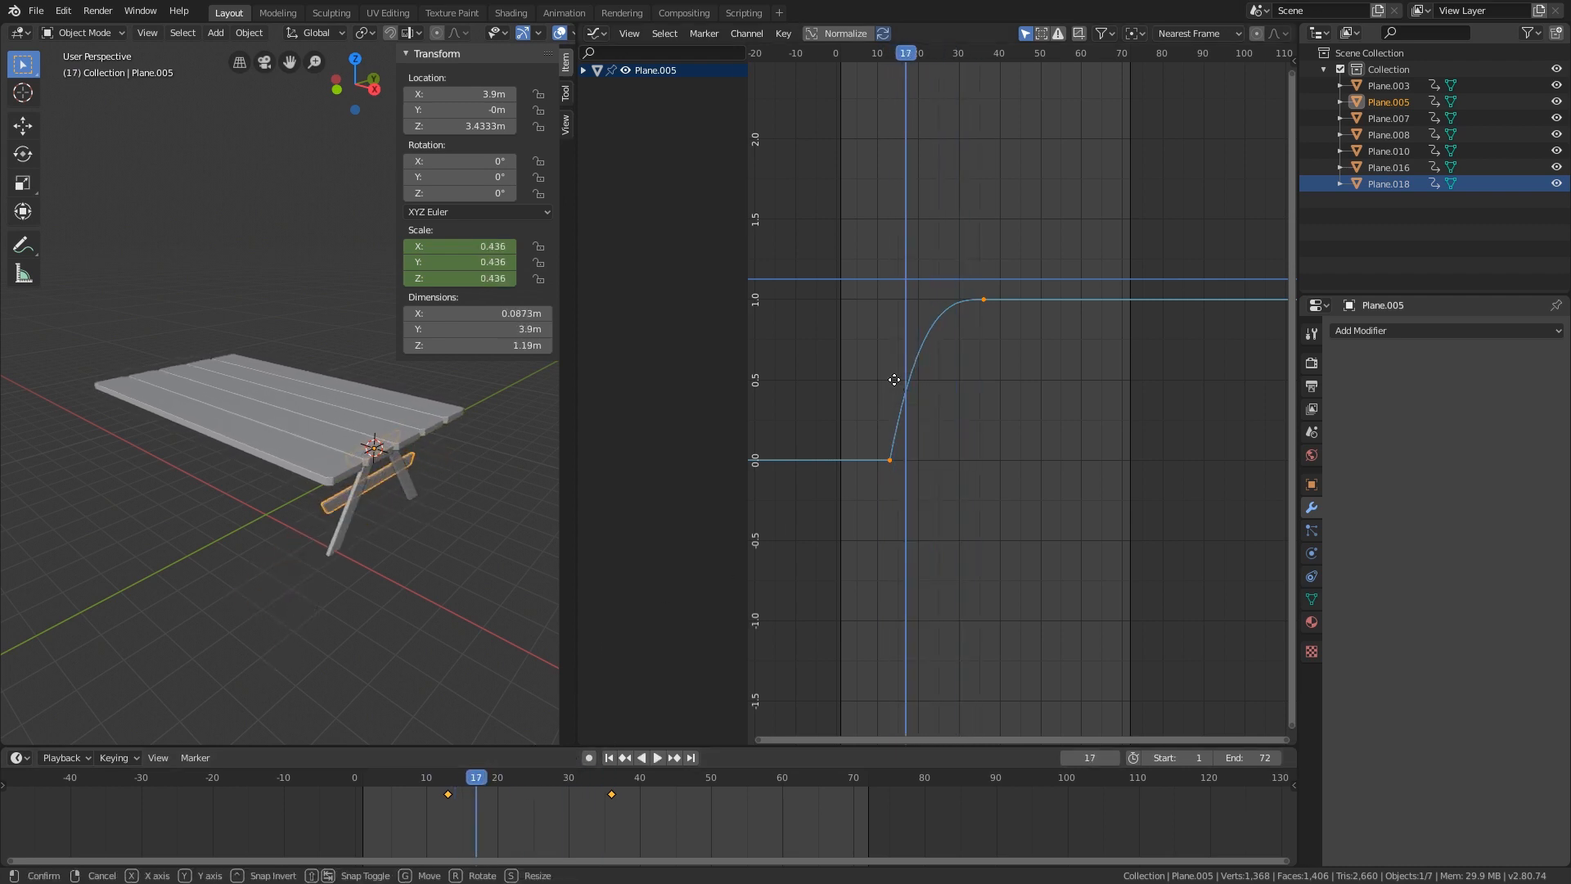
key(x)
click(876, 392)
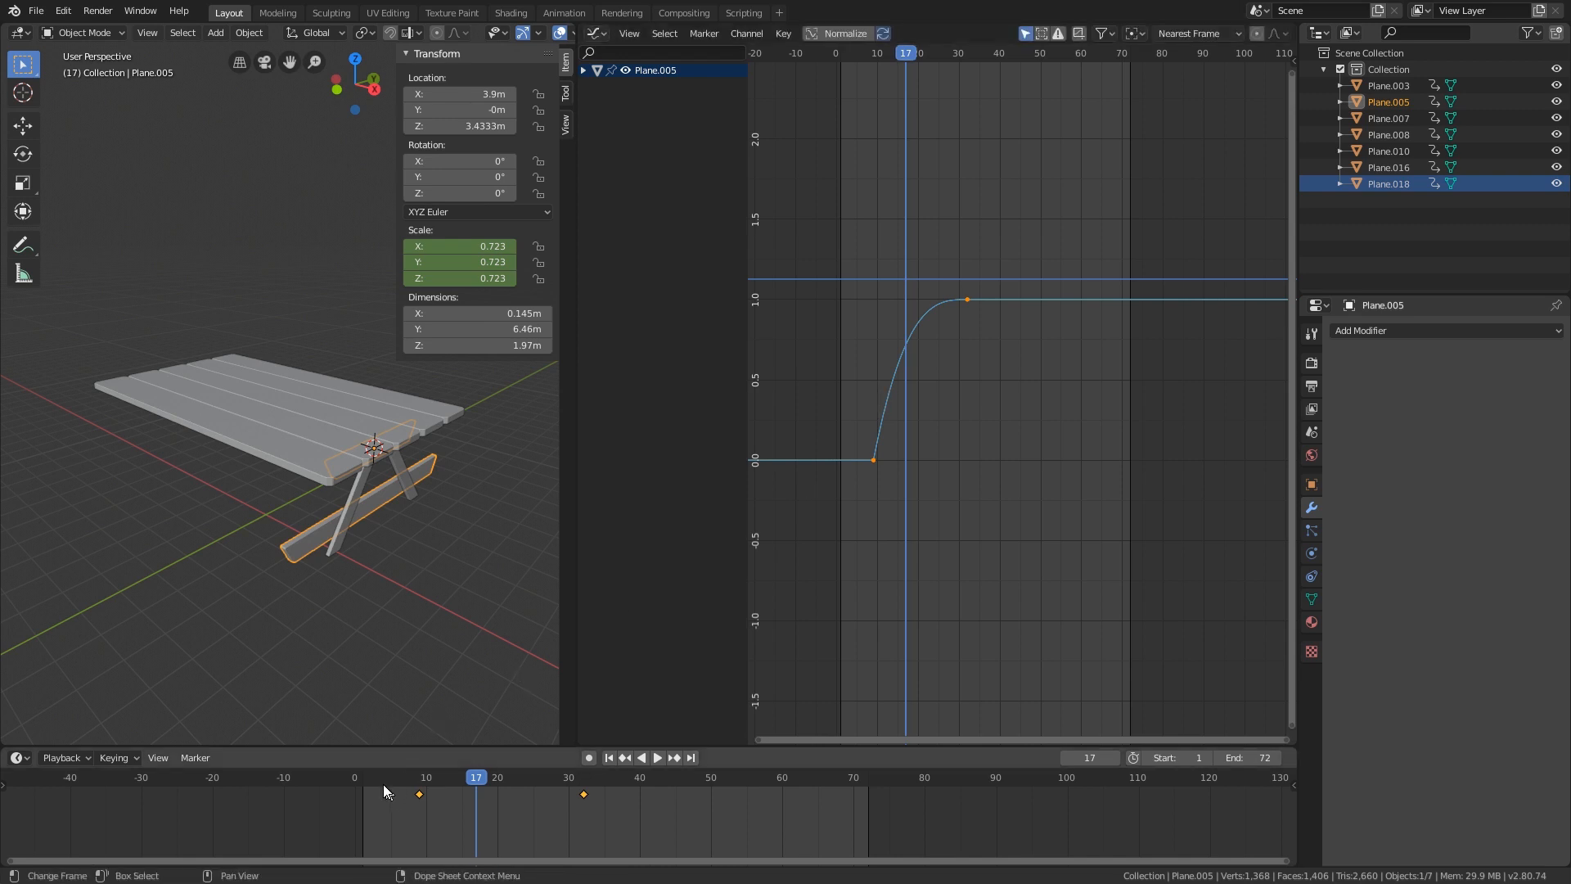
- Play the animation from the start through to frame 62, examining how the front legs and crossbeams scale in together
click(355, 784)
key(space)
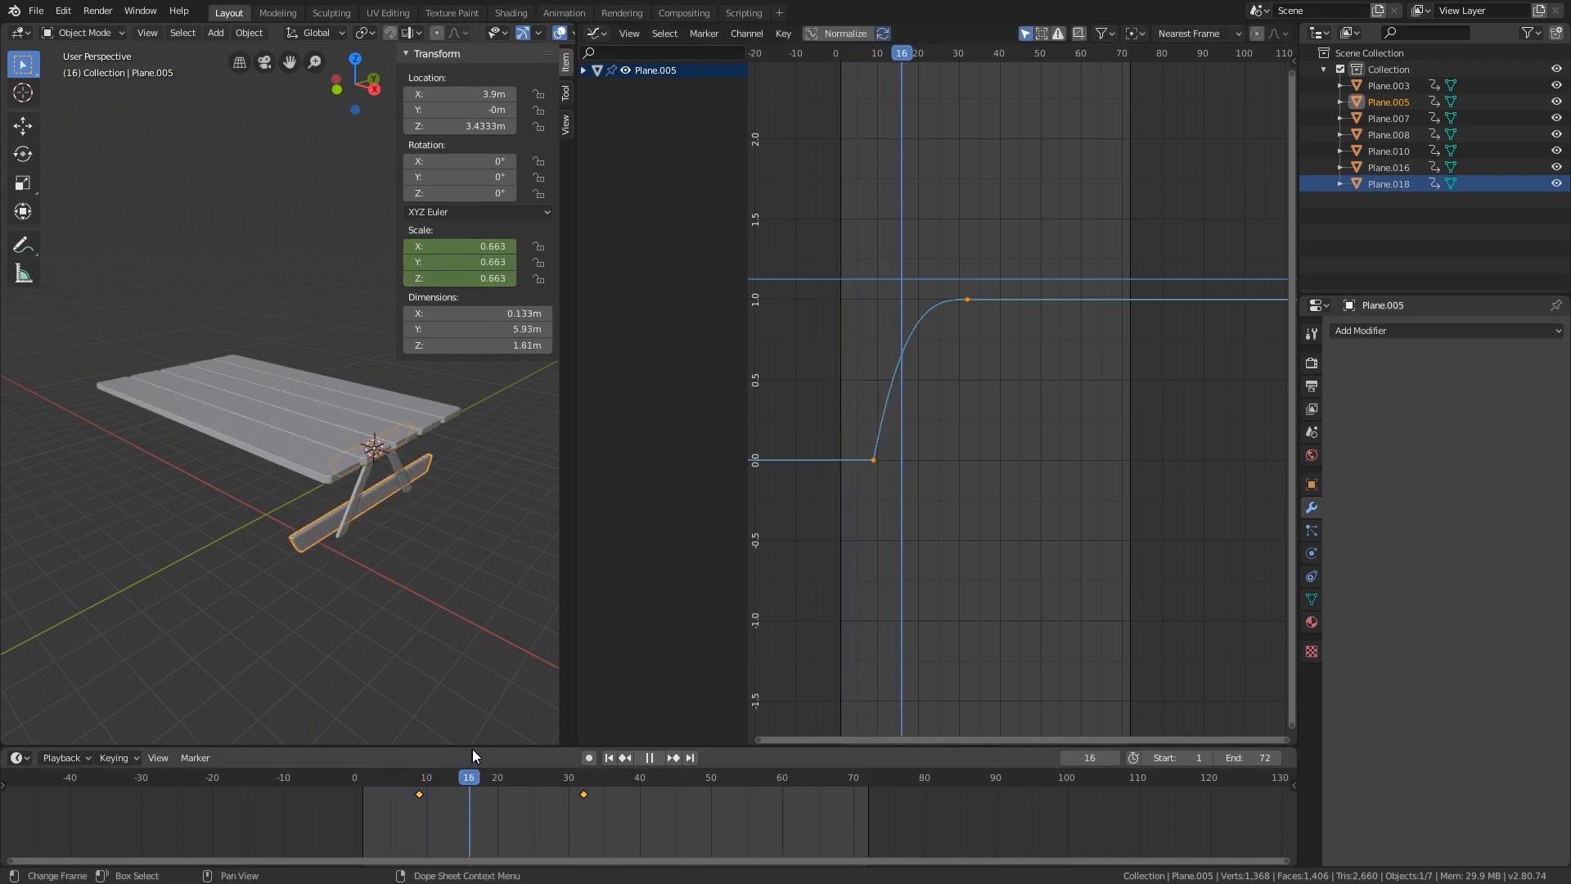
key(space)
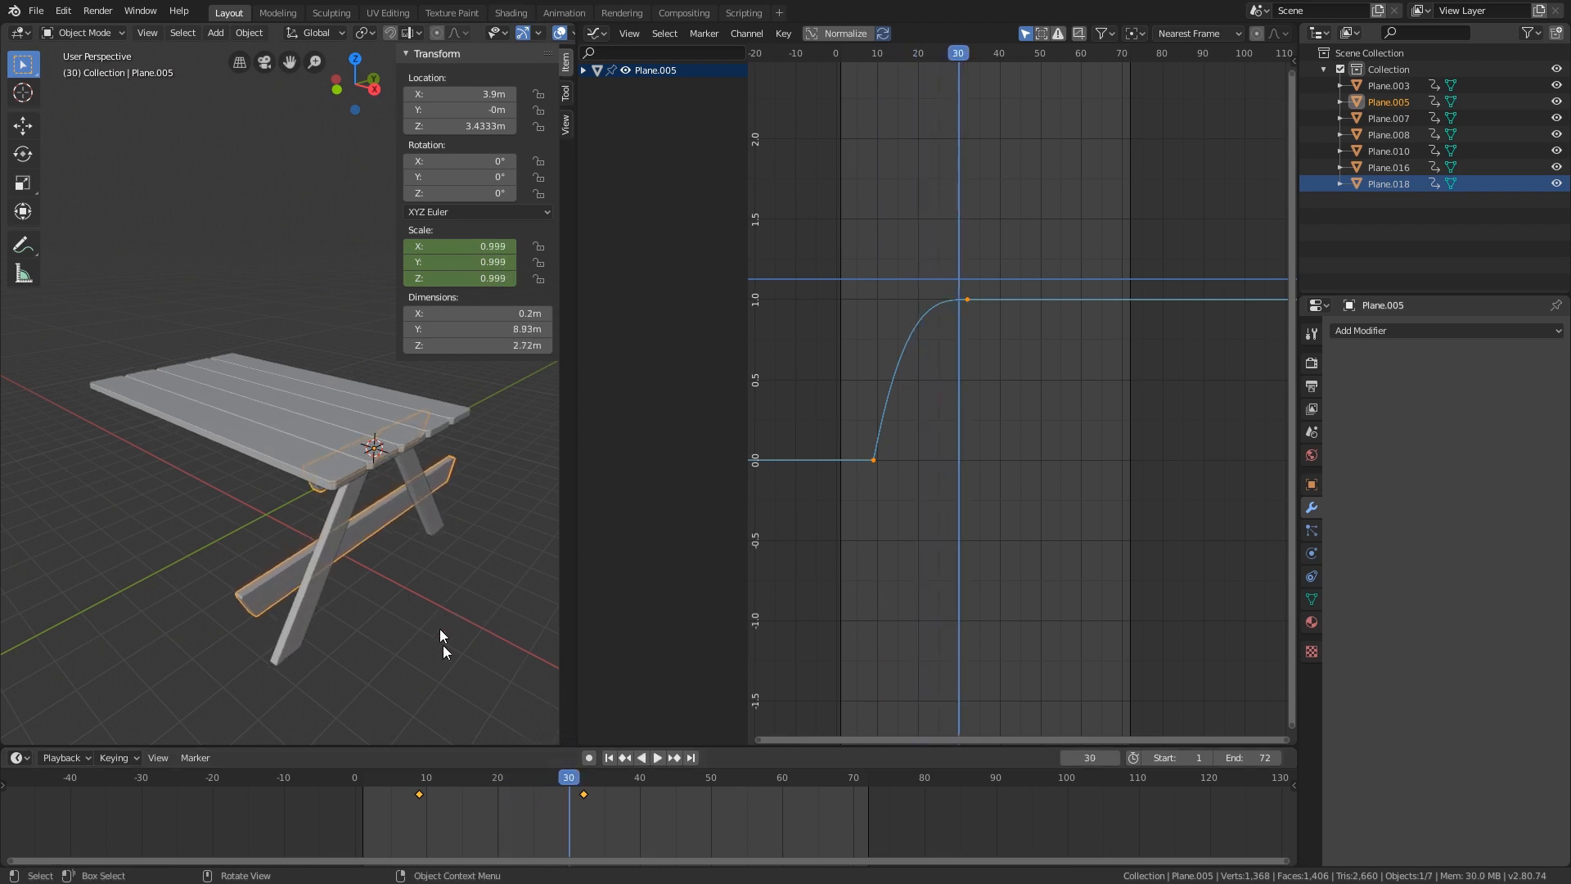
middle_drag(376, 630, 524, 638)
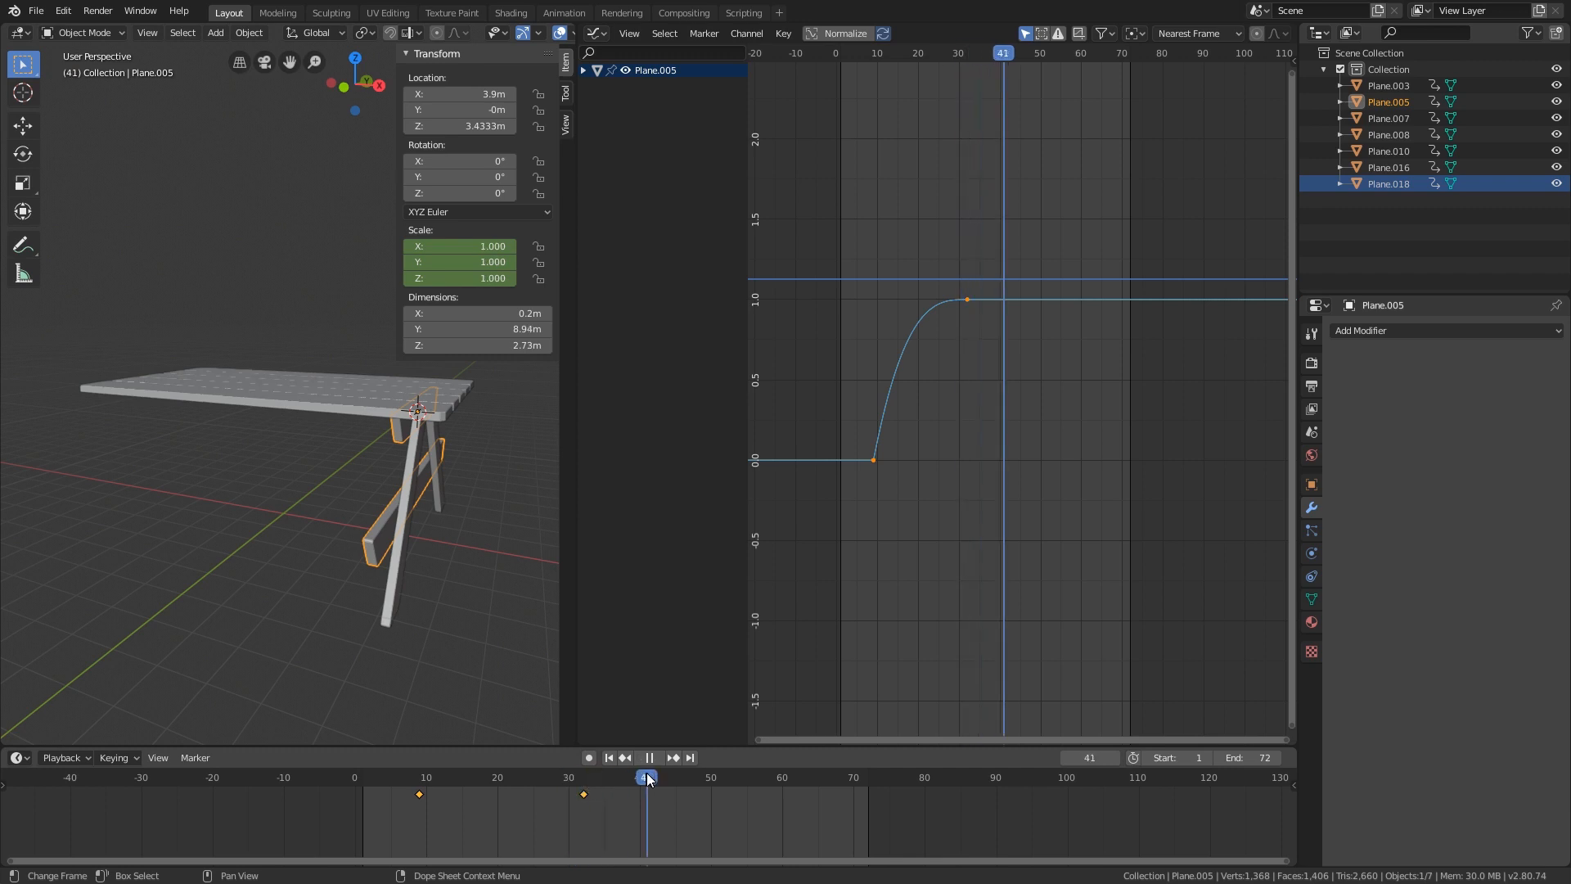
key(space)
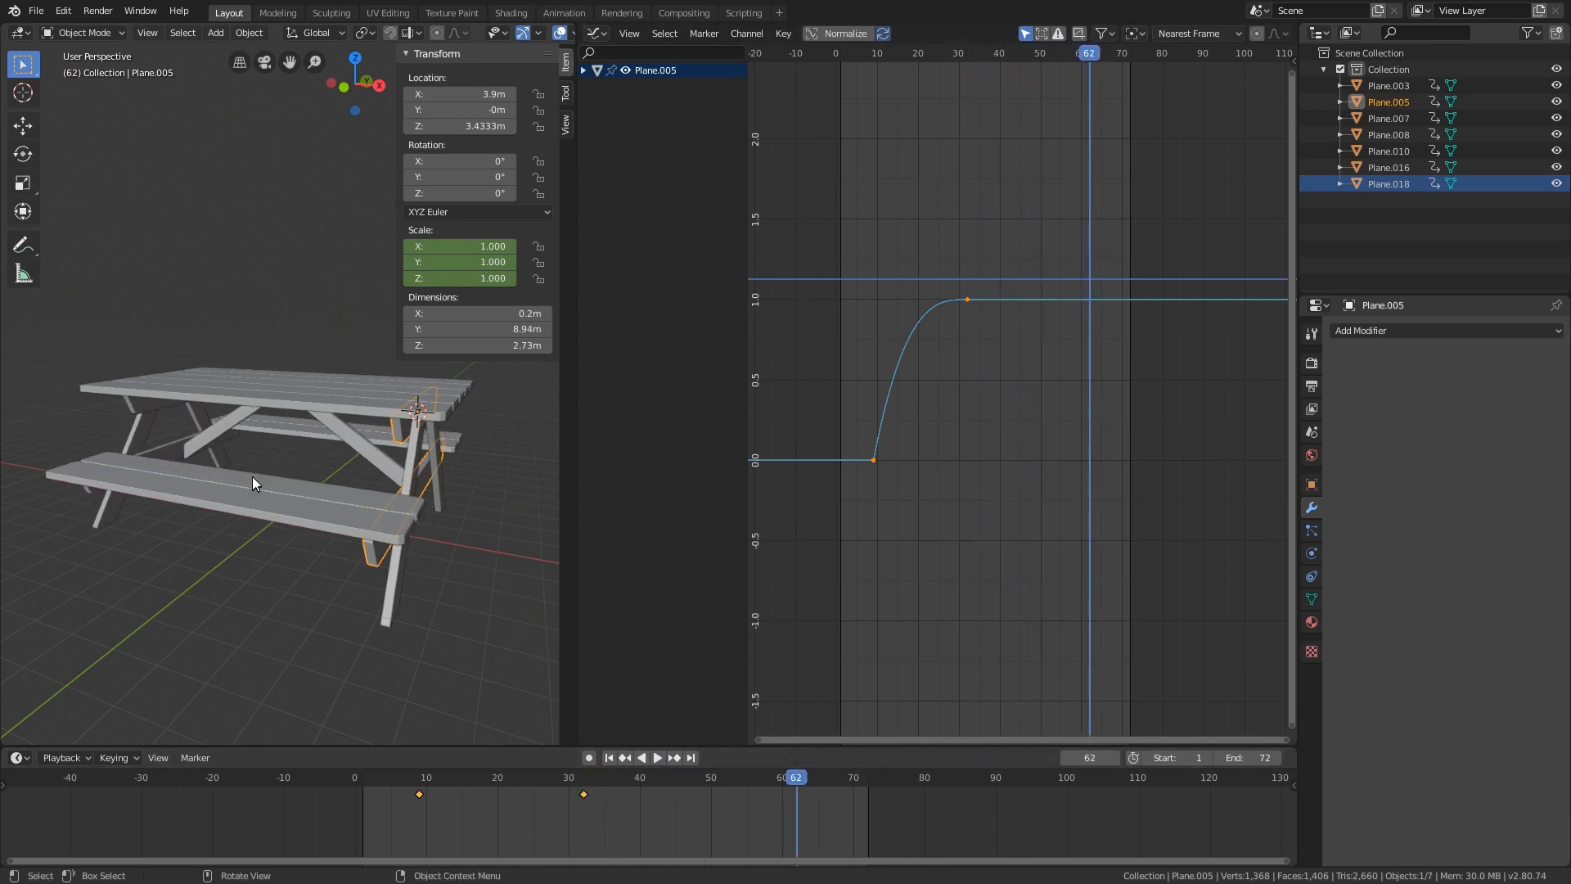
- Select the rear crossbeam pair, circle-select the upper beam's middle vertices in X-ray Edit Mode, and snap the 3D cursor to them
click(158, 419)
mouse_move(147, 426)
middle_down()
mouse_move(209, 528)
mouse_move(298, 509)
mouse_move(410, 537)
mouse_move(341, 491)
mouse_move(248, 482)
middle_up()
key(Tab)
key(alt+z)
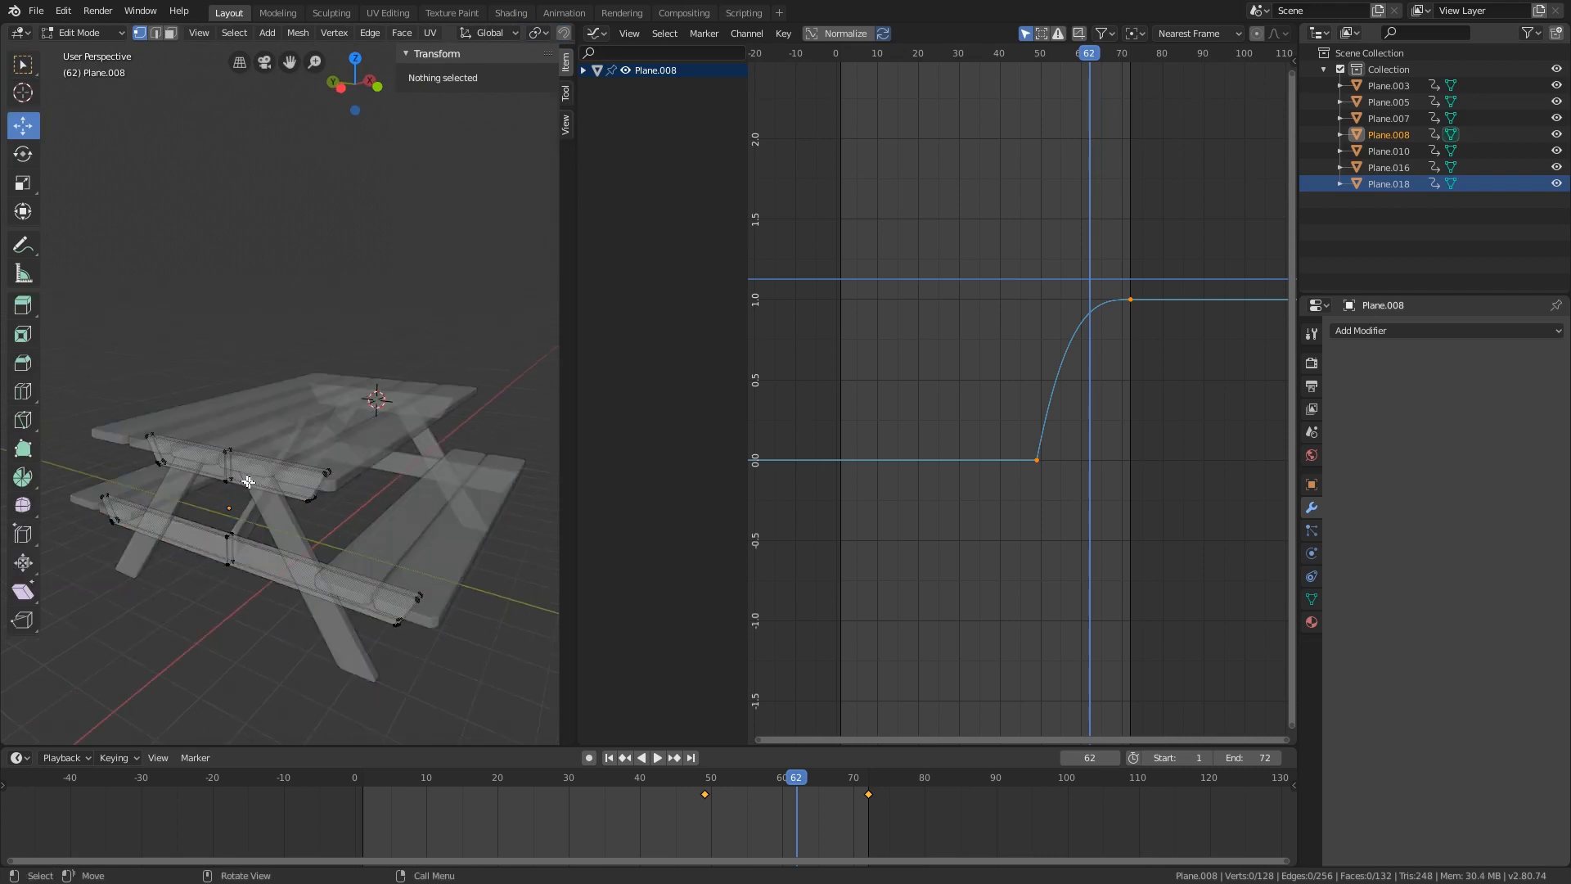
click(225, 456)
key(Escape)
key(shift+s)
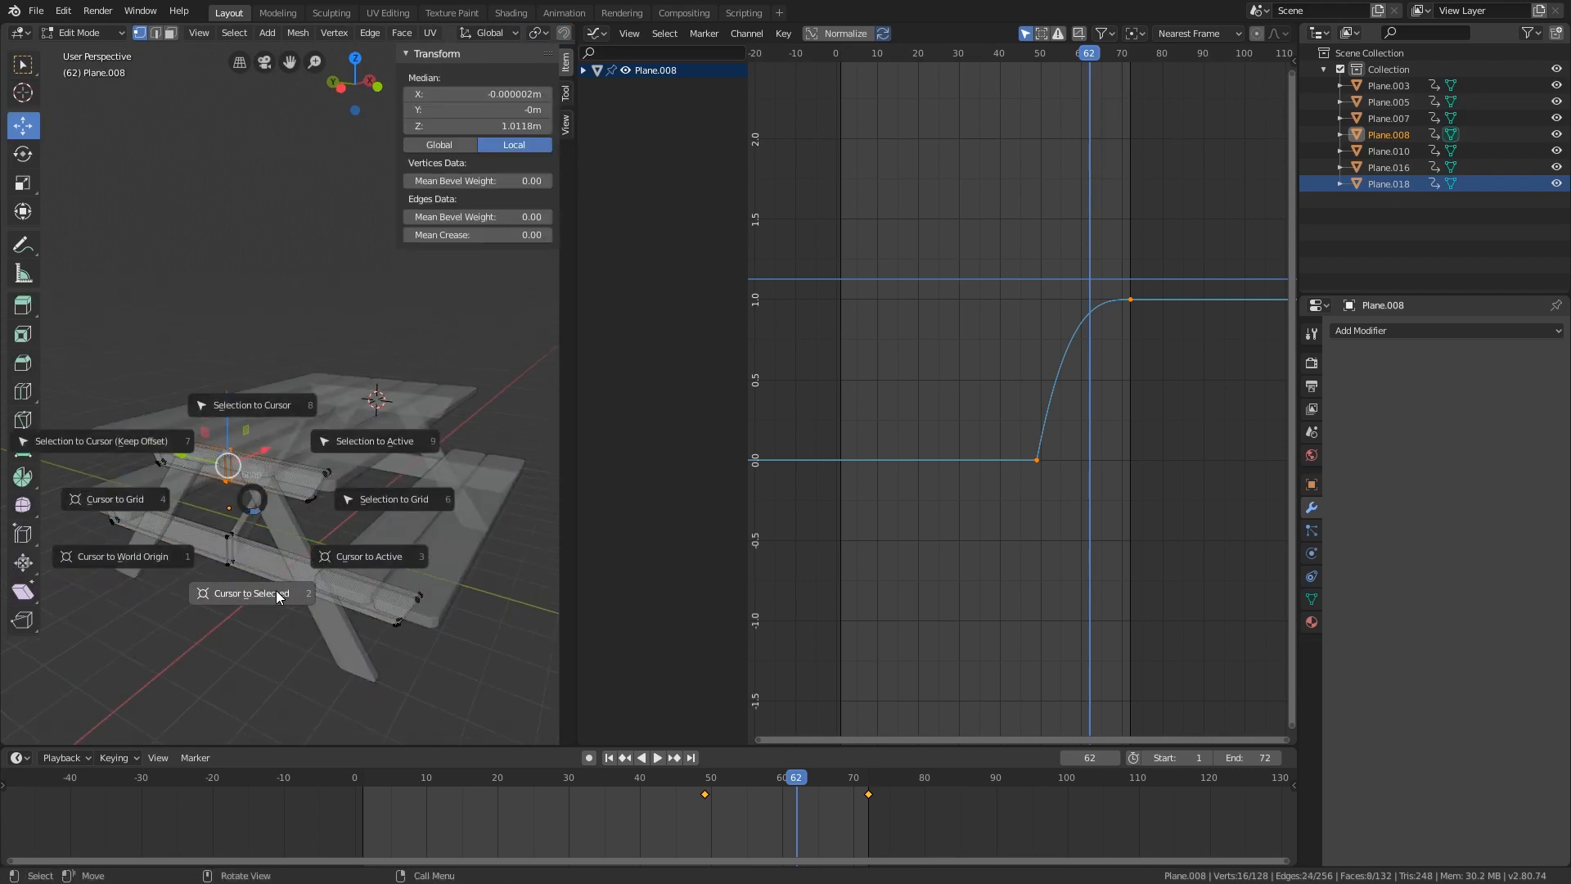
click(277, 597)
- Return to Object Mode and set the rear crossbeams' origin to the 3D cursor
key(Tab)
right_click(274, 532)
mouse_move(282, 532)
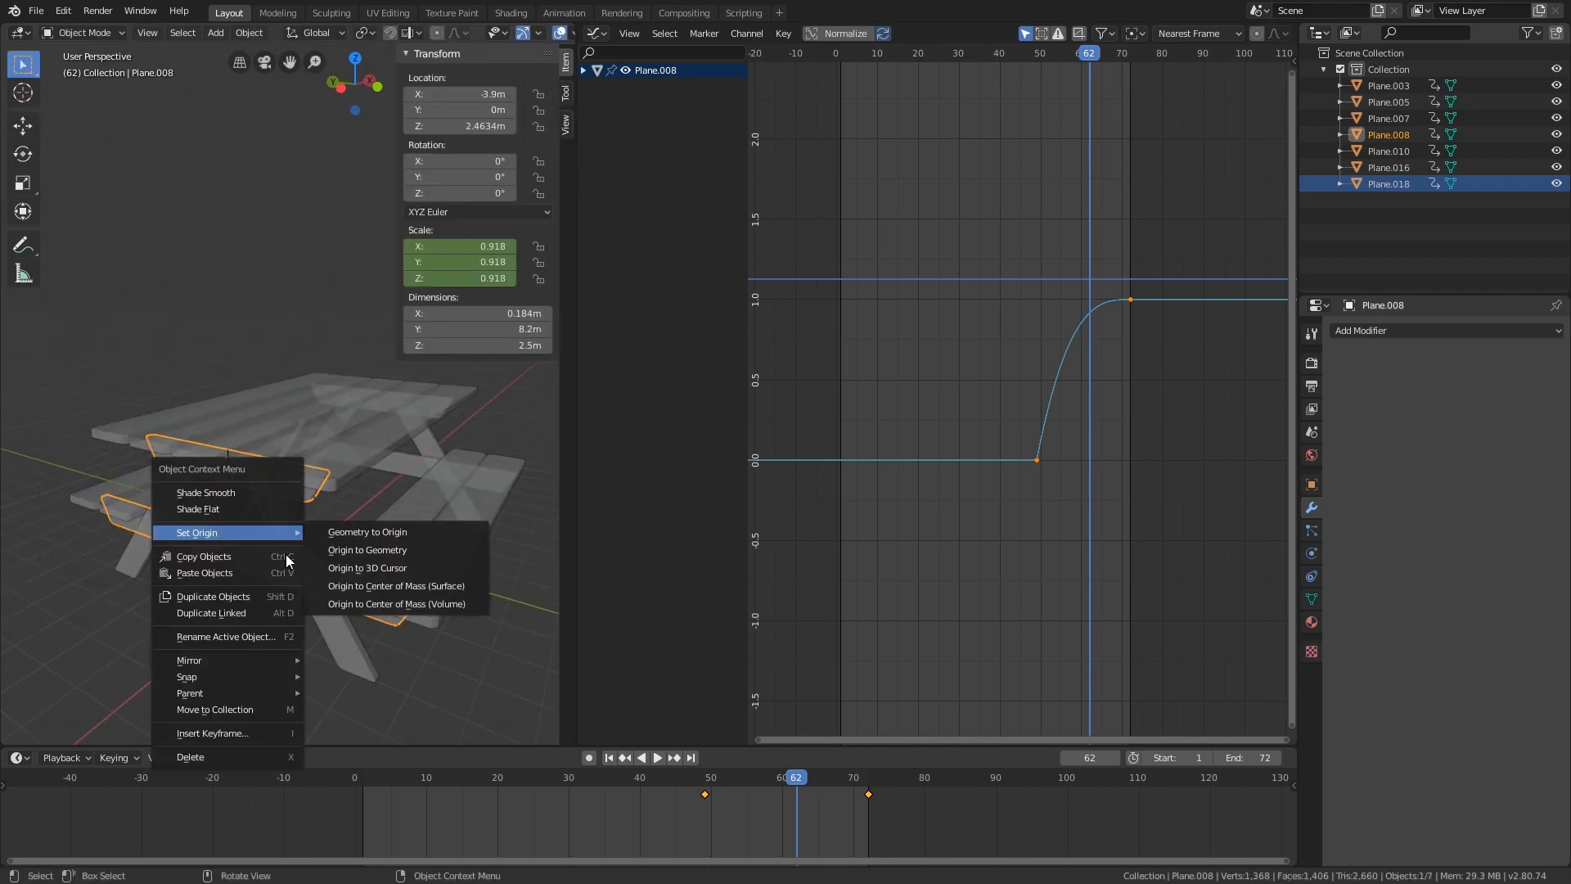
click(406, 552)
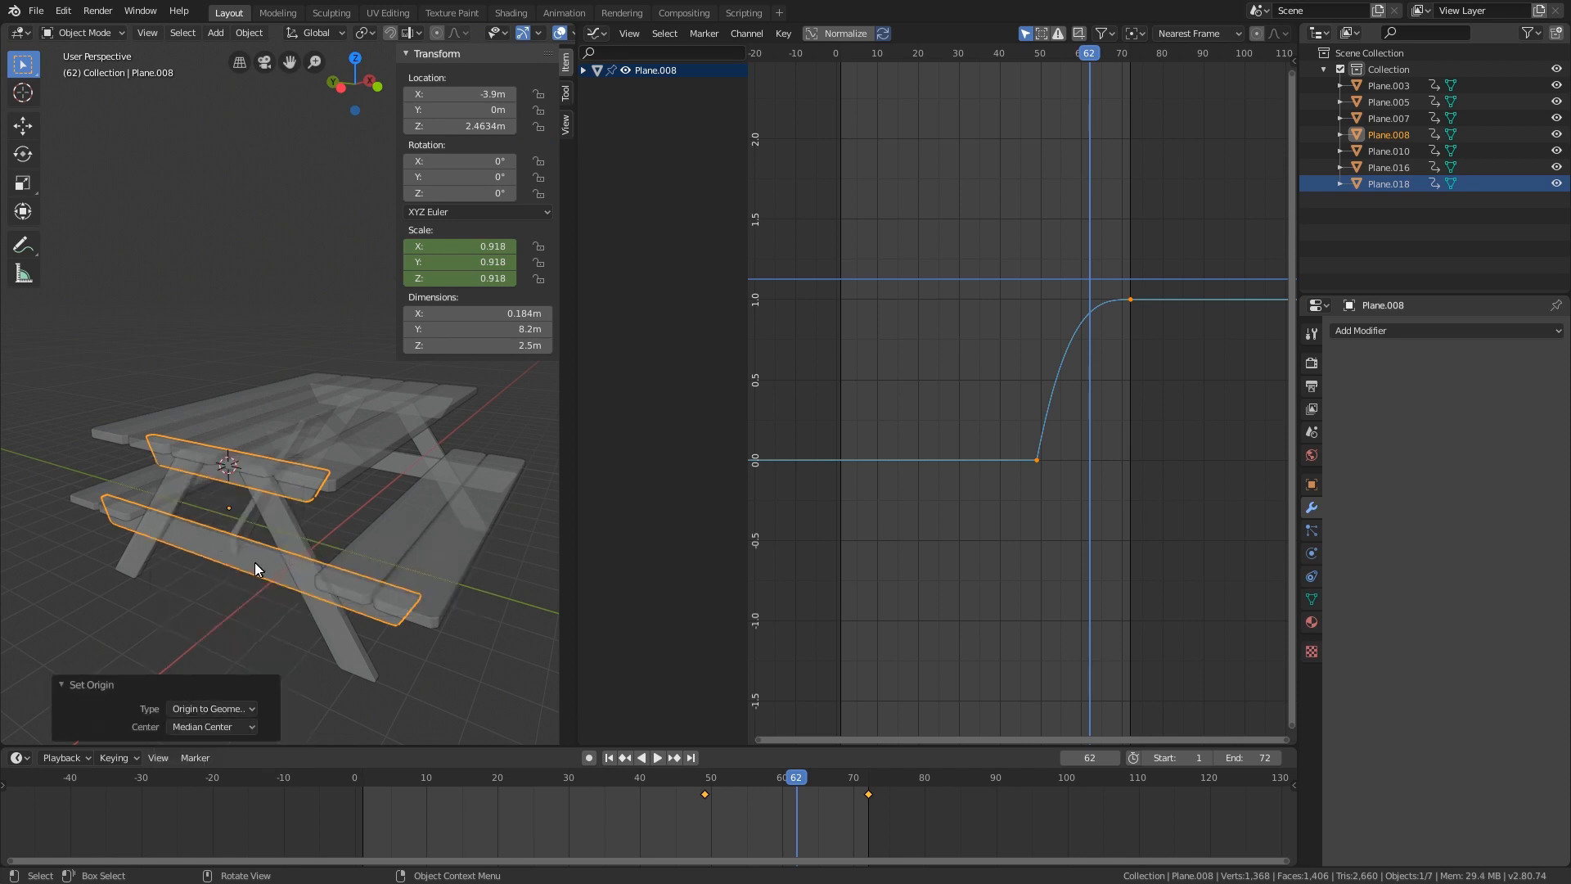
right_click(262, 494)
mouse_move(261, 494)
click(381, 530)
- Select the rear leg pair, circle-select its upper-end vertices in Edit Mode, and snap the 3D cursor to them
click(319, 517)
key(Tab)
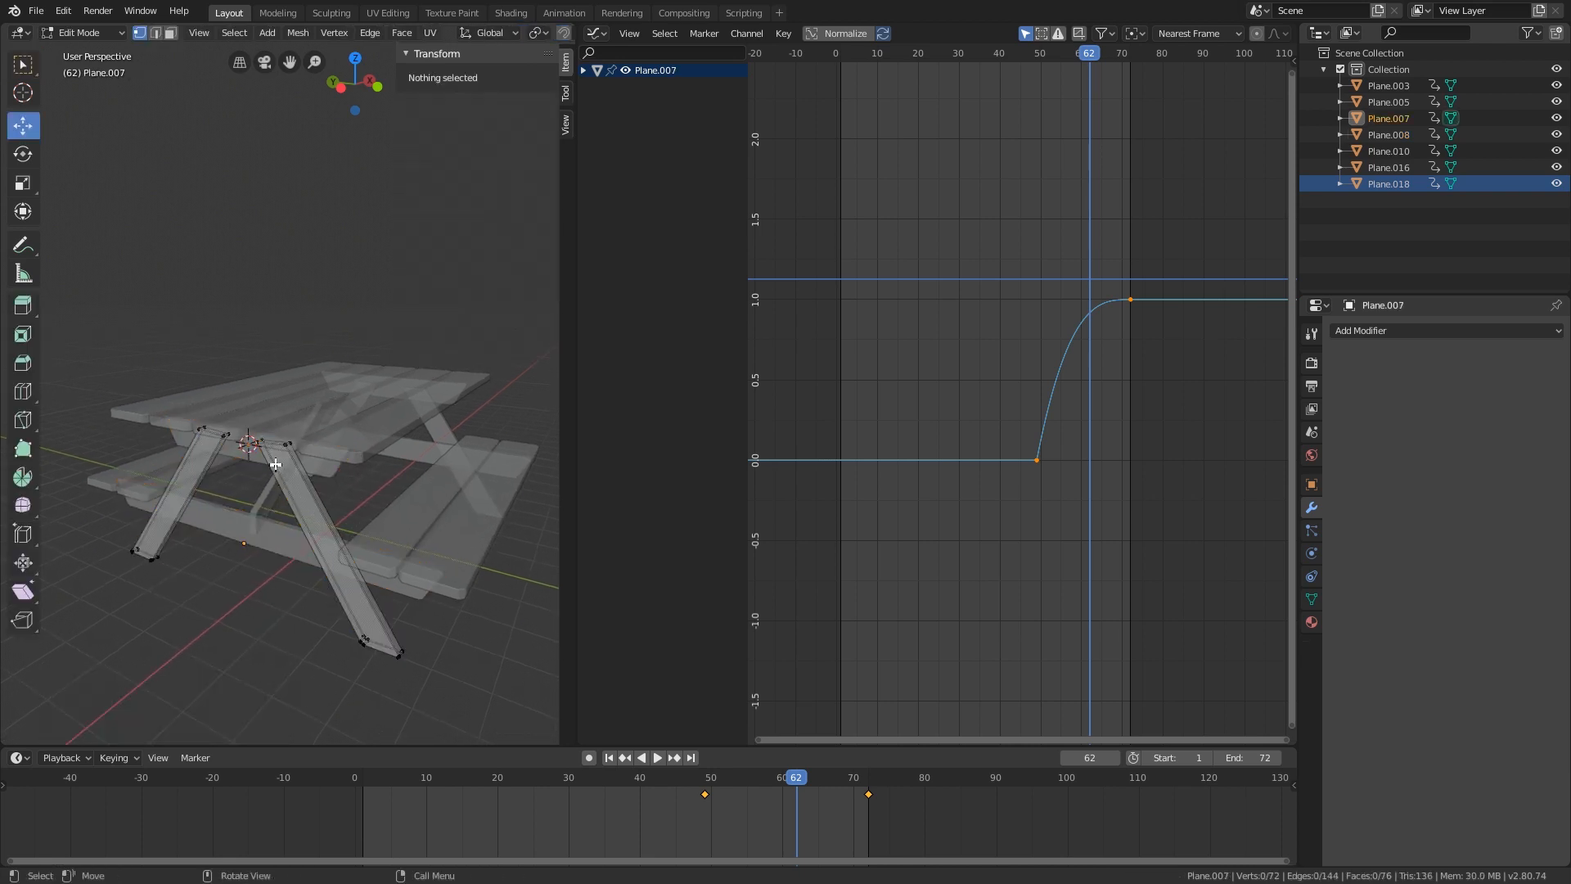
key(c)
drag(275, 464, 199, 419)
key(shift+s)
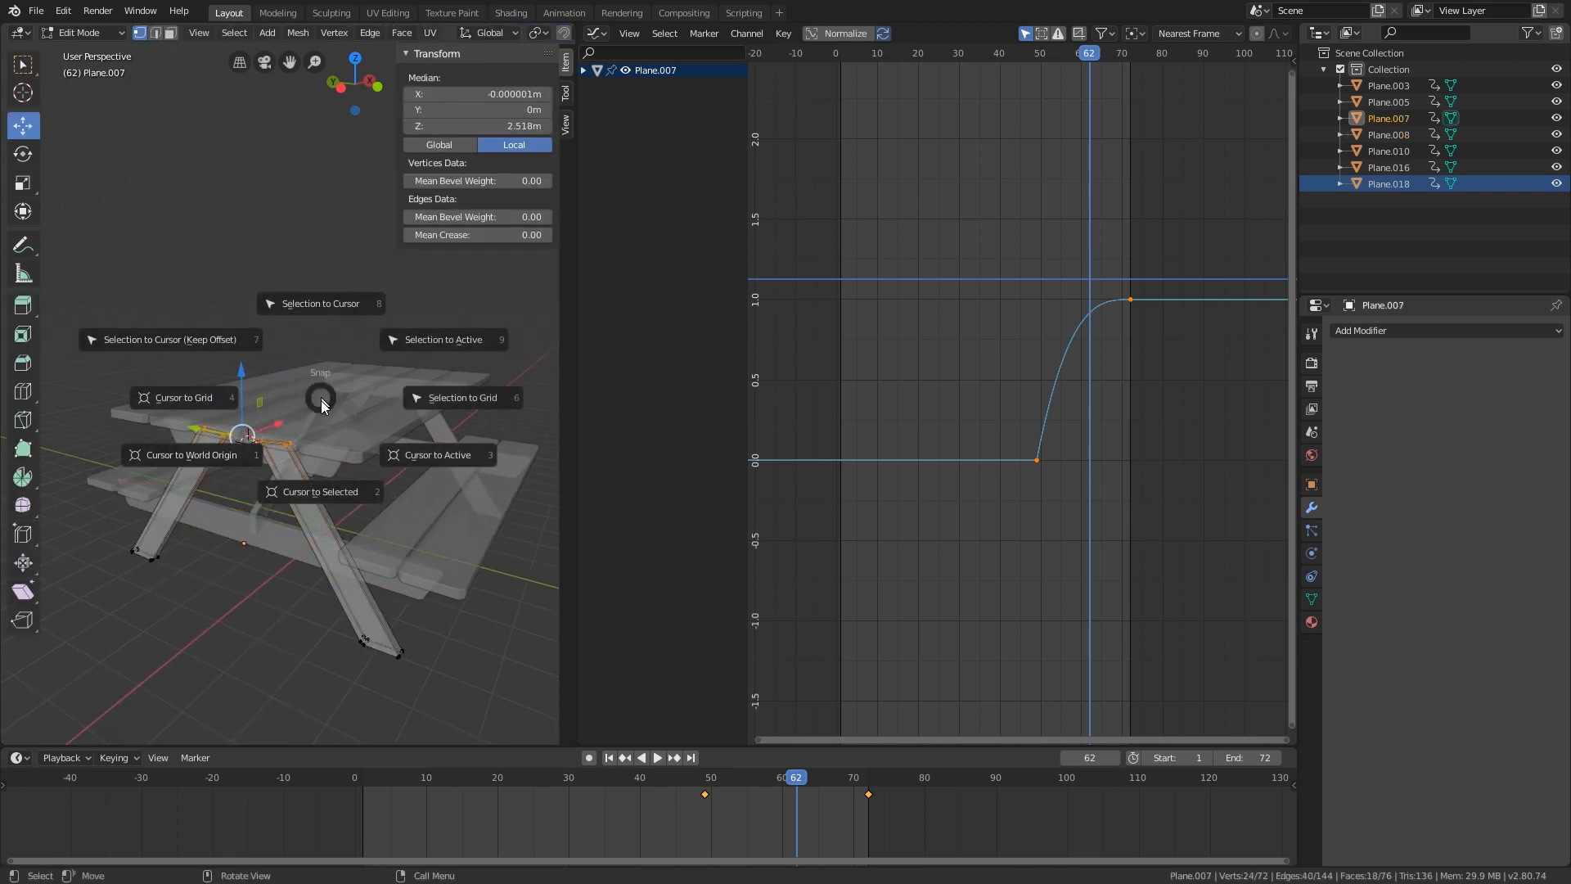
click(336, 495)
- Return to Object Mode and set the rear leg pair's origin to the 3D cursor
key(Tab)
right_click(327, 467)
mouse_move(328, 466)
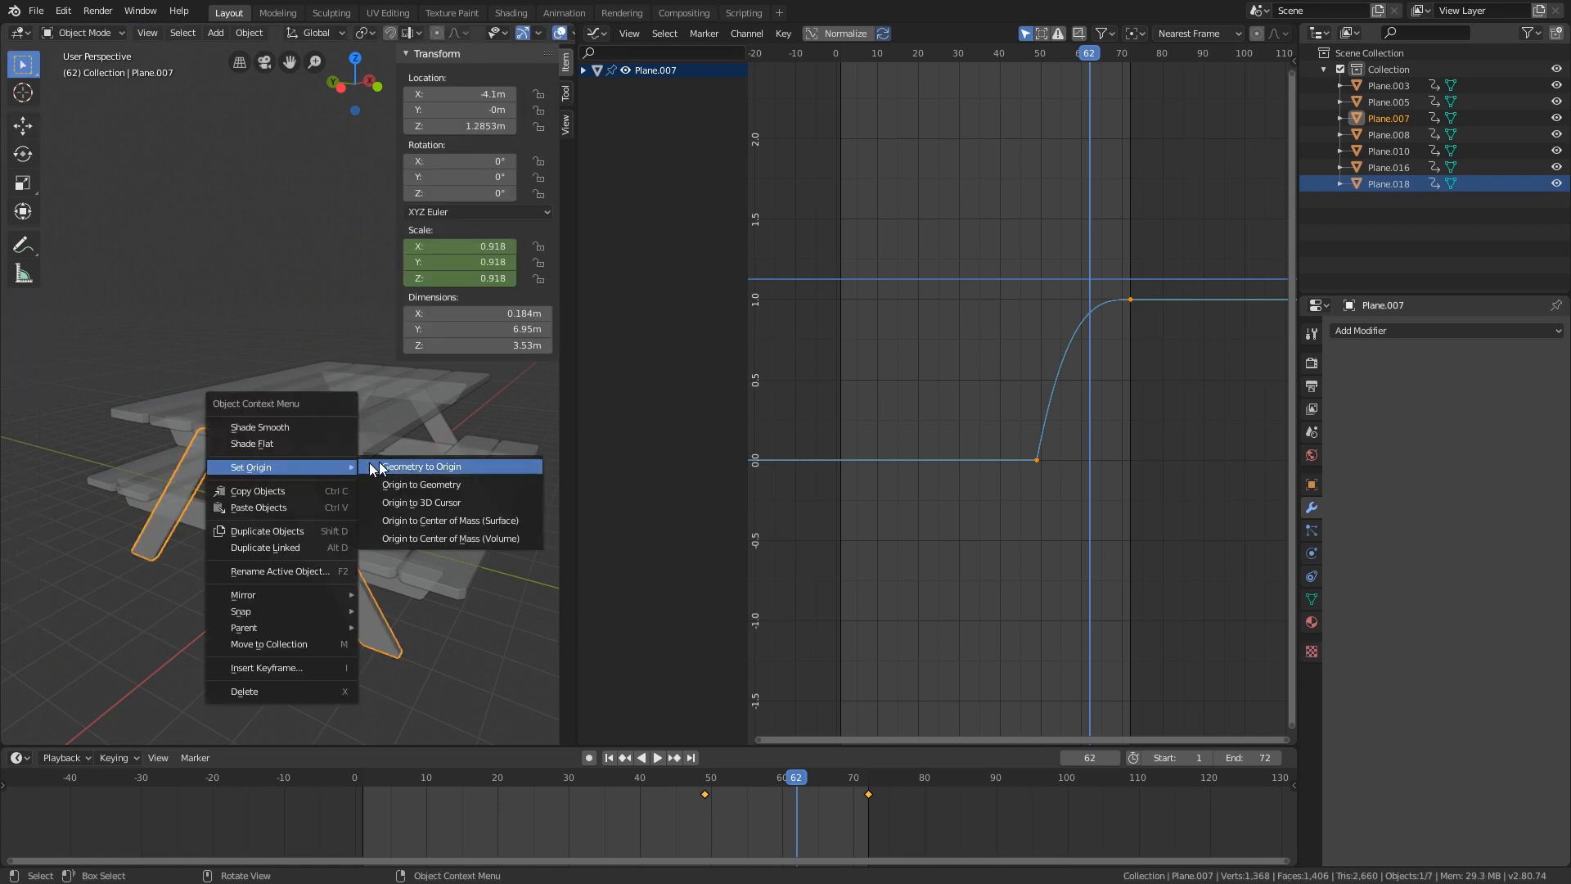
click(416, 502)
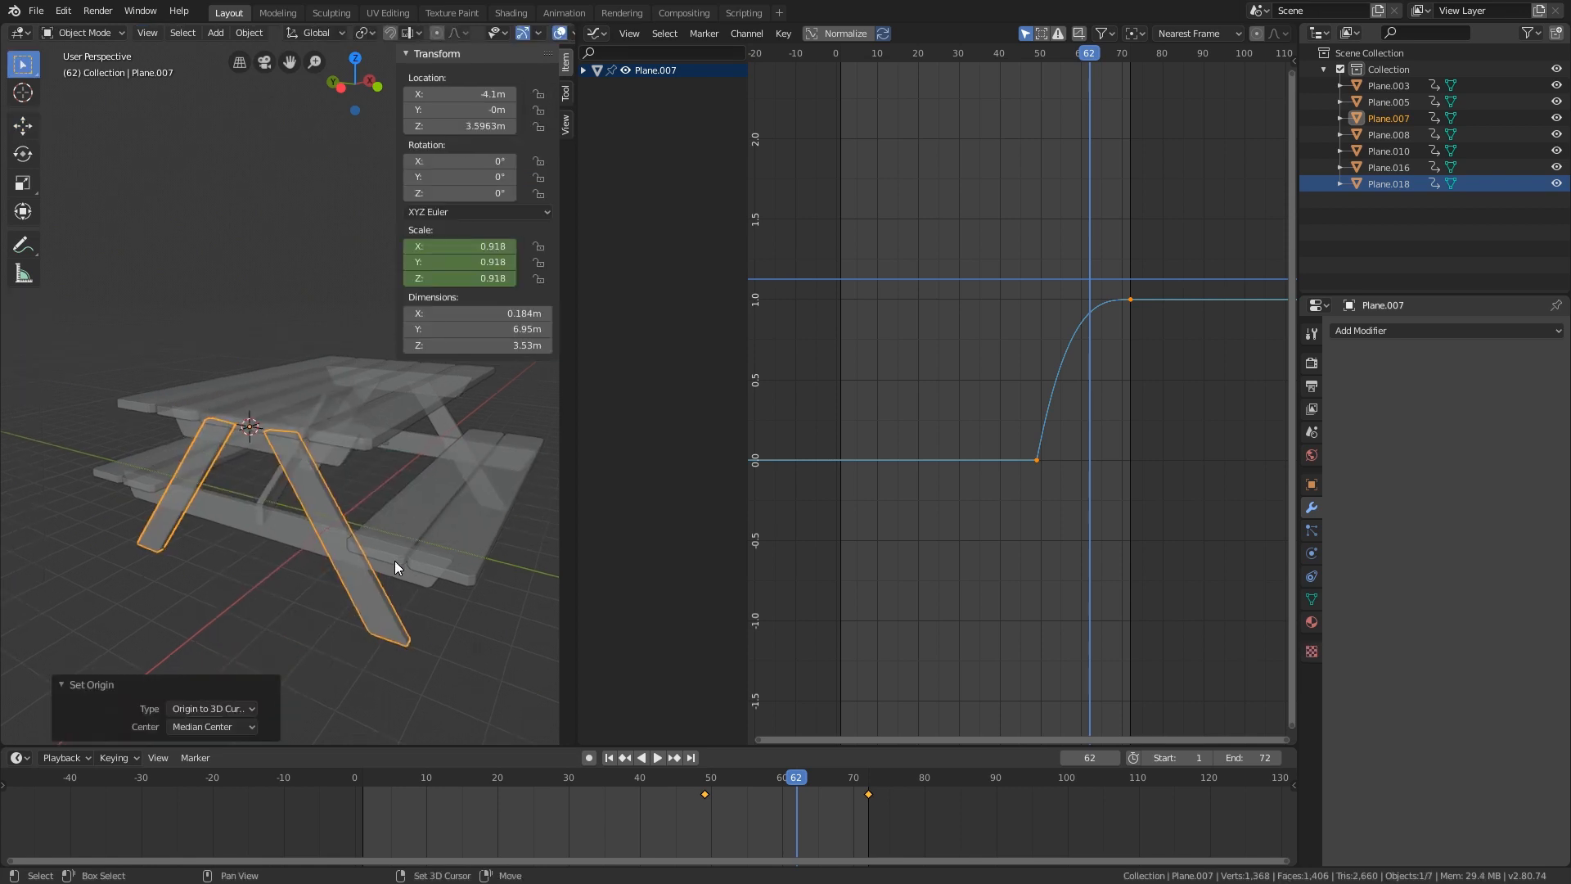
- Select the rear leg and crossbeam pairs and move their scale keyframes earlier, to frames 15 and 38
click(674, 784)
key(space)
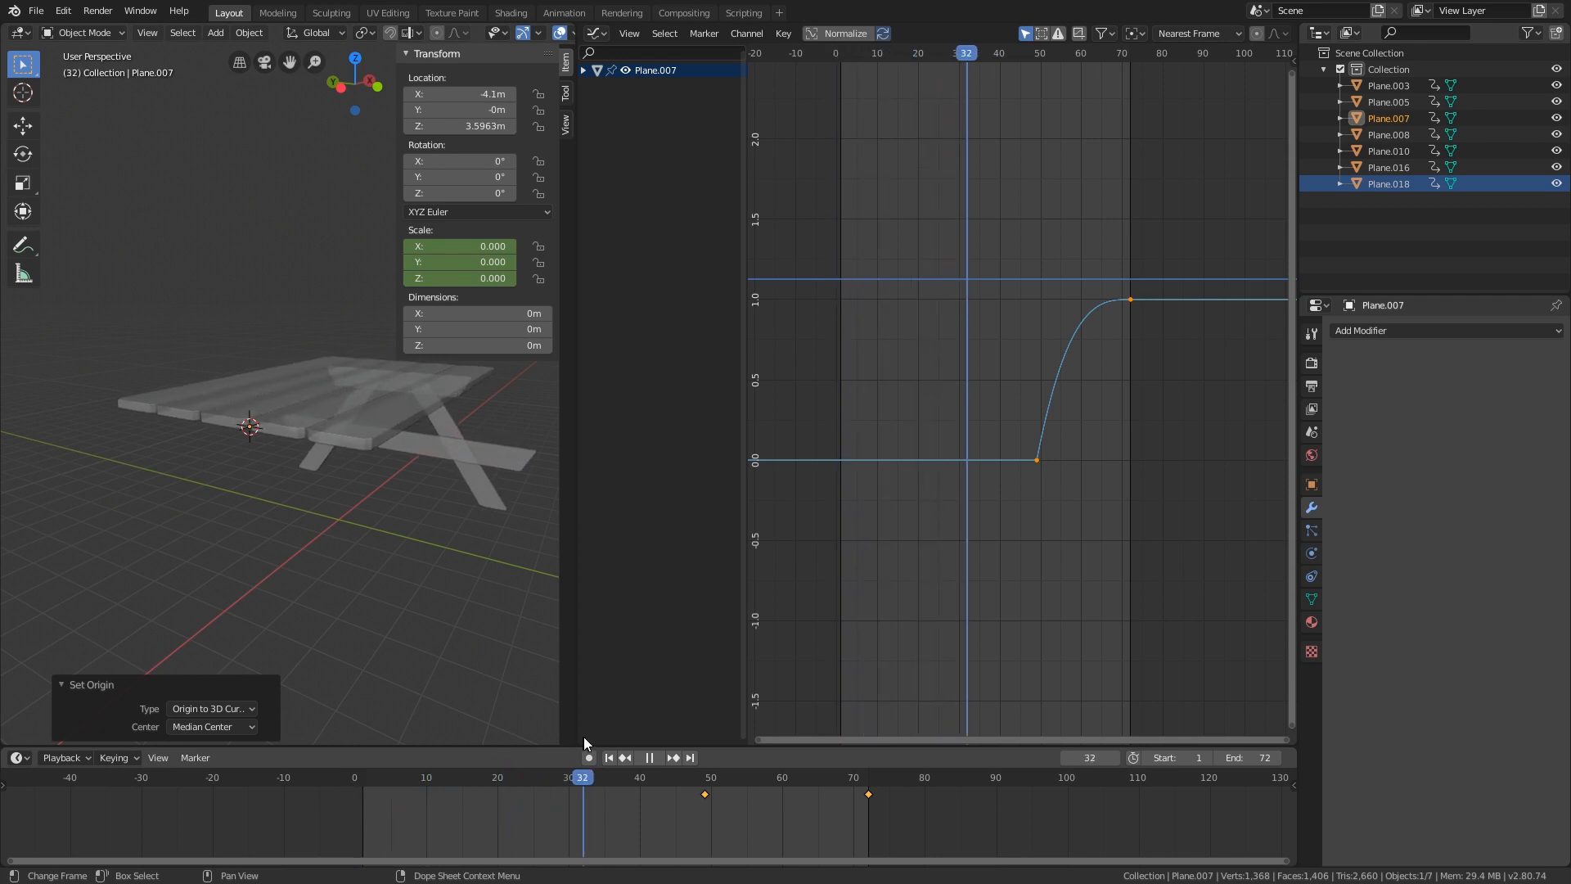
drag(501, 769, 450, 768)
key(space)
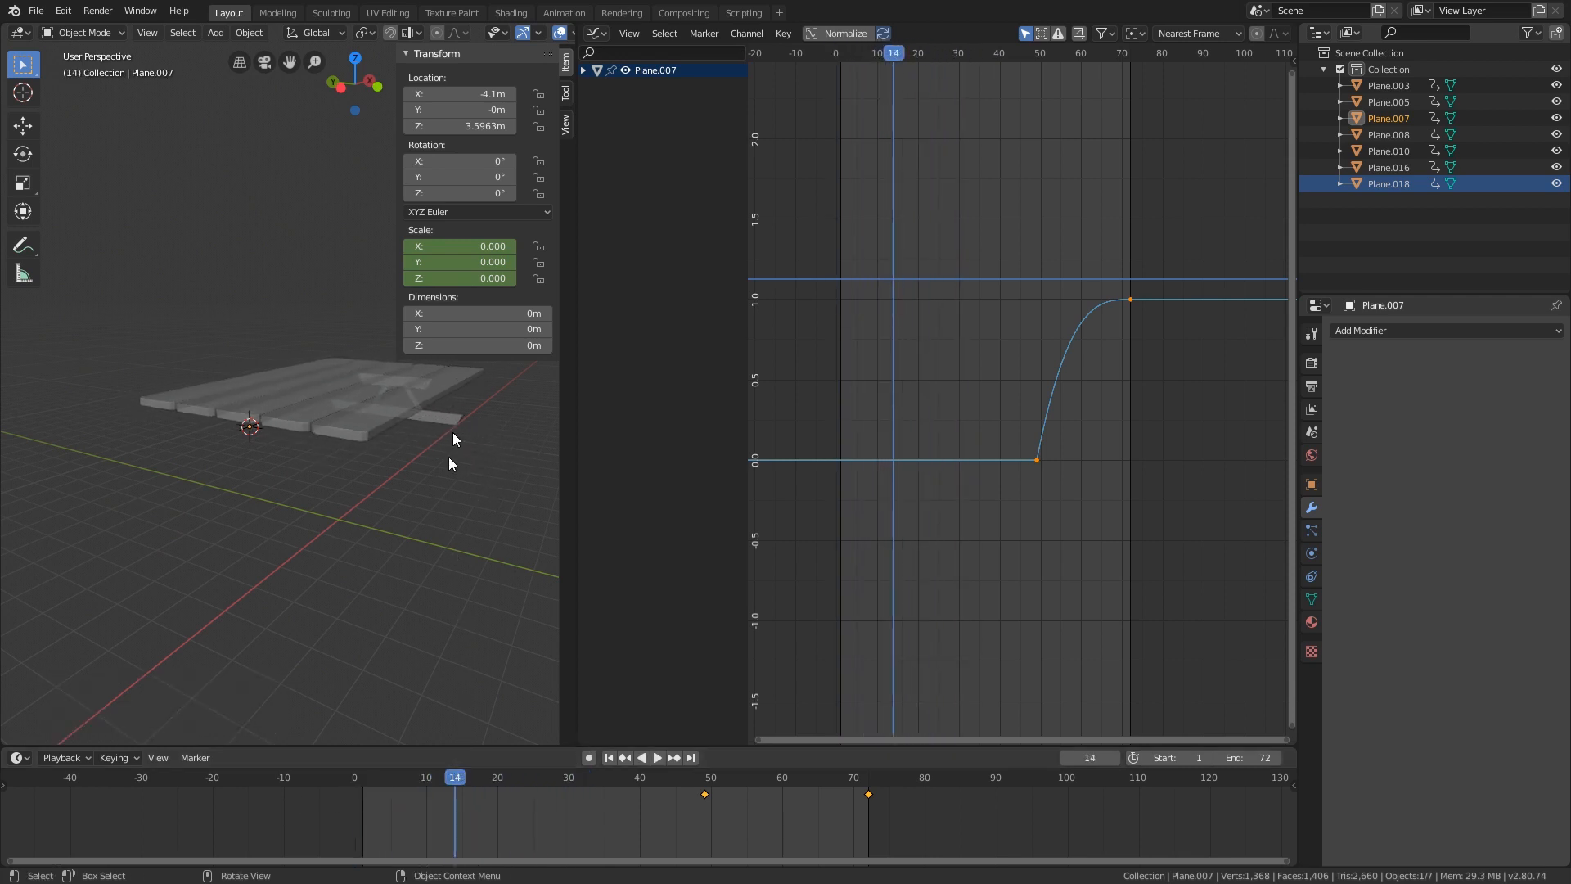
click(414, 405)
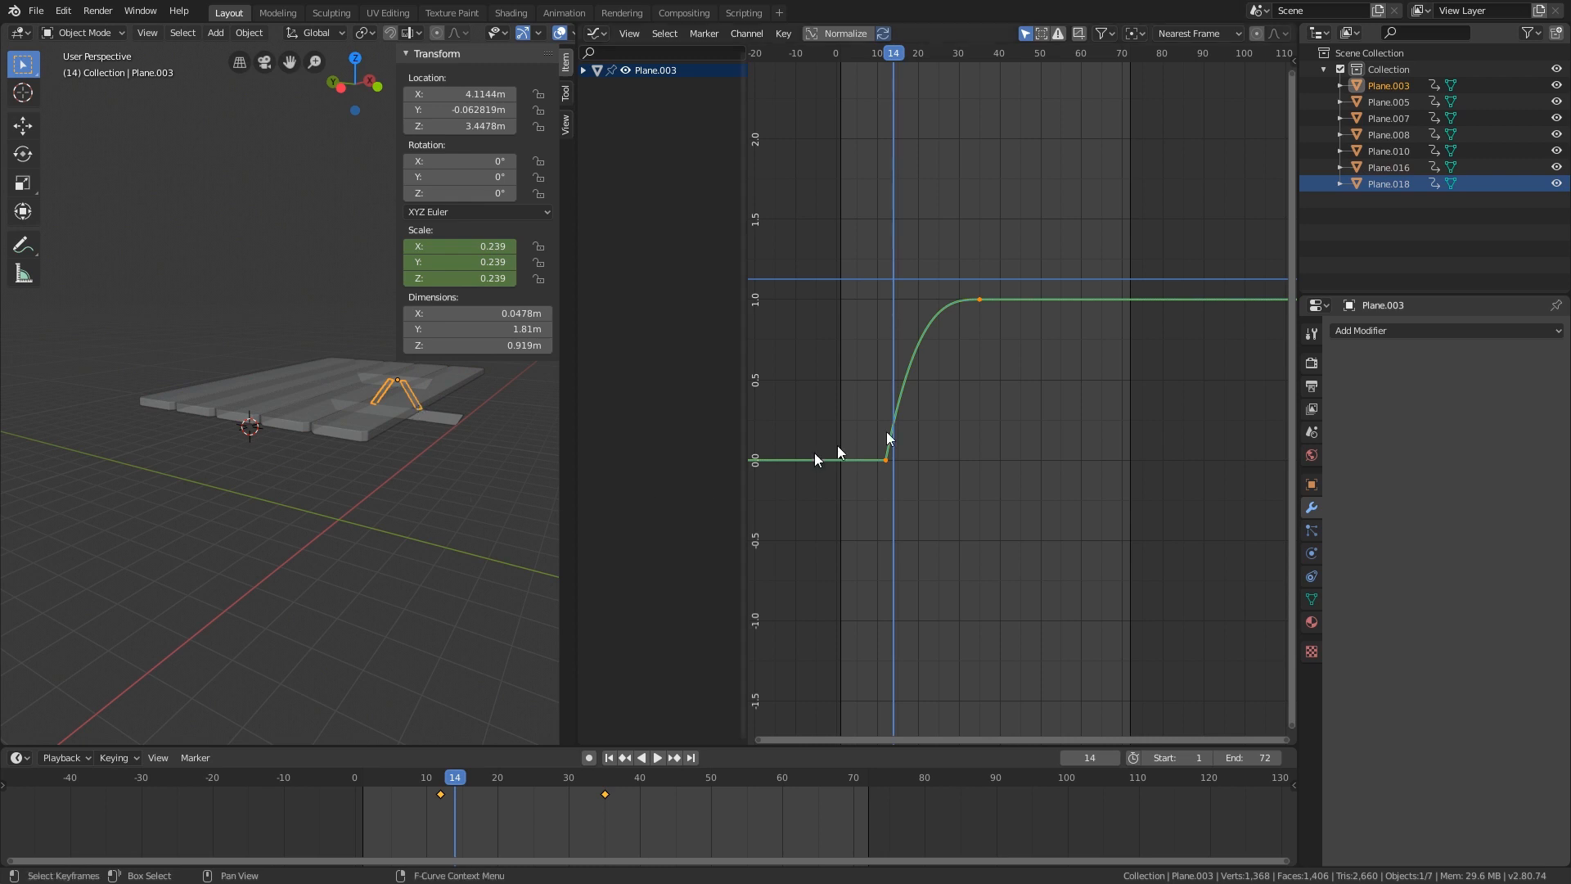
drag(454, 780, 759, 720)
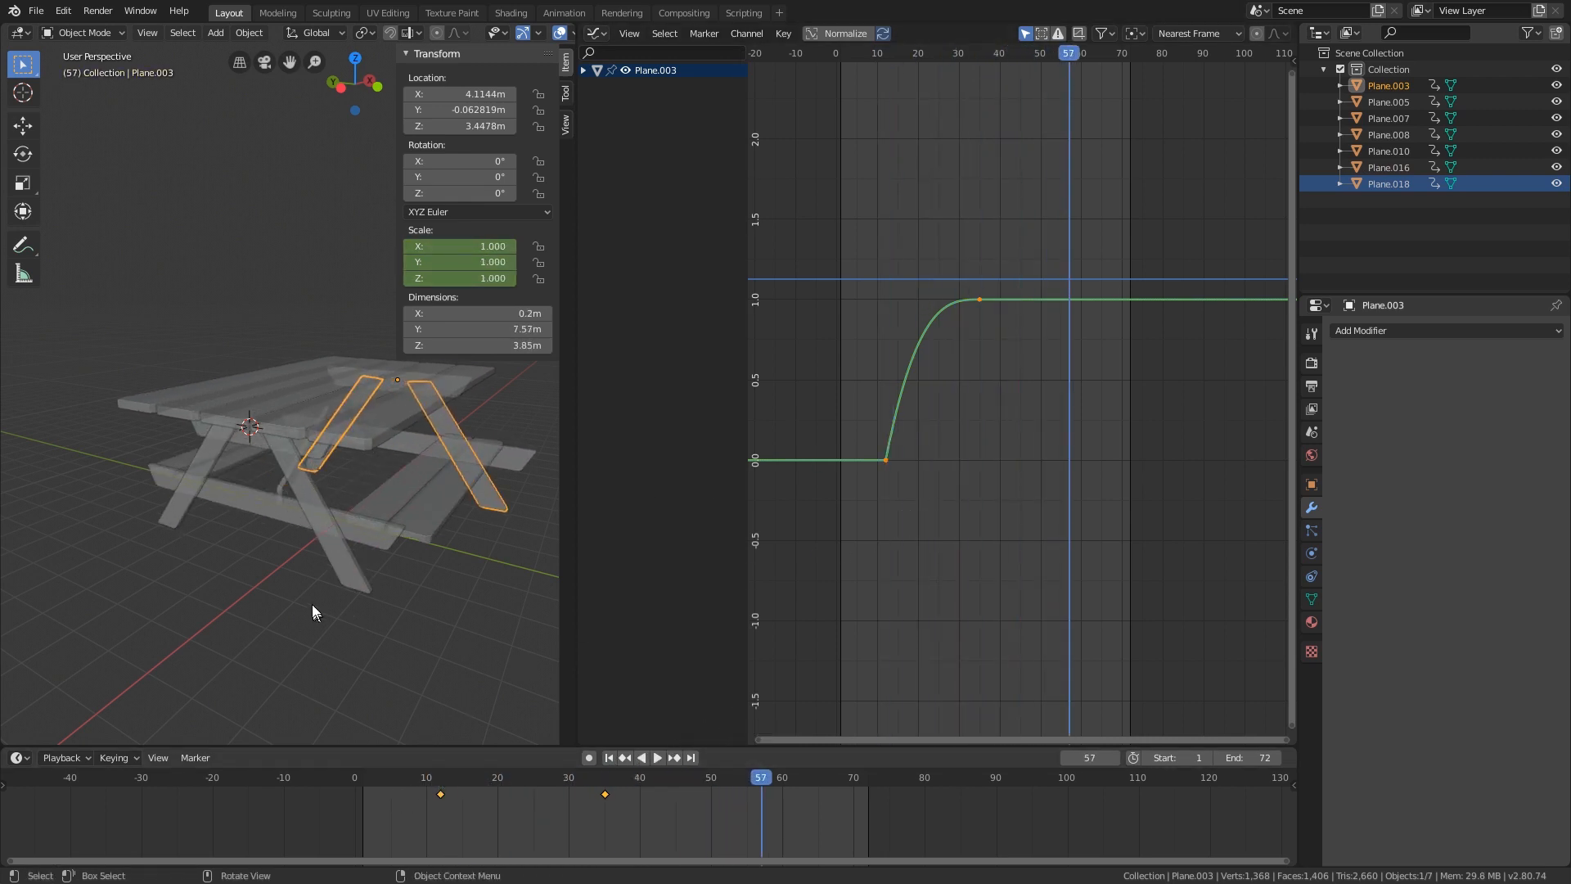
click(342, 548)
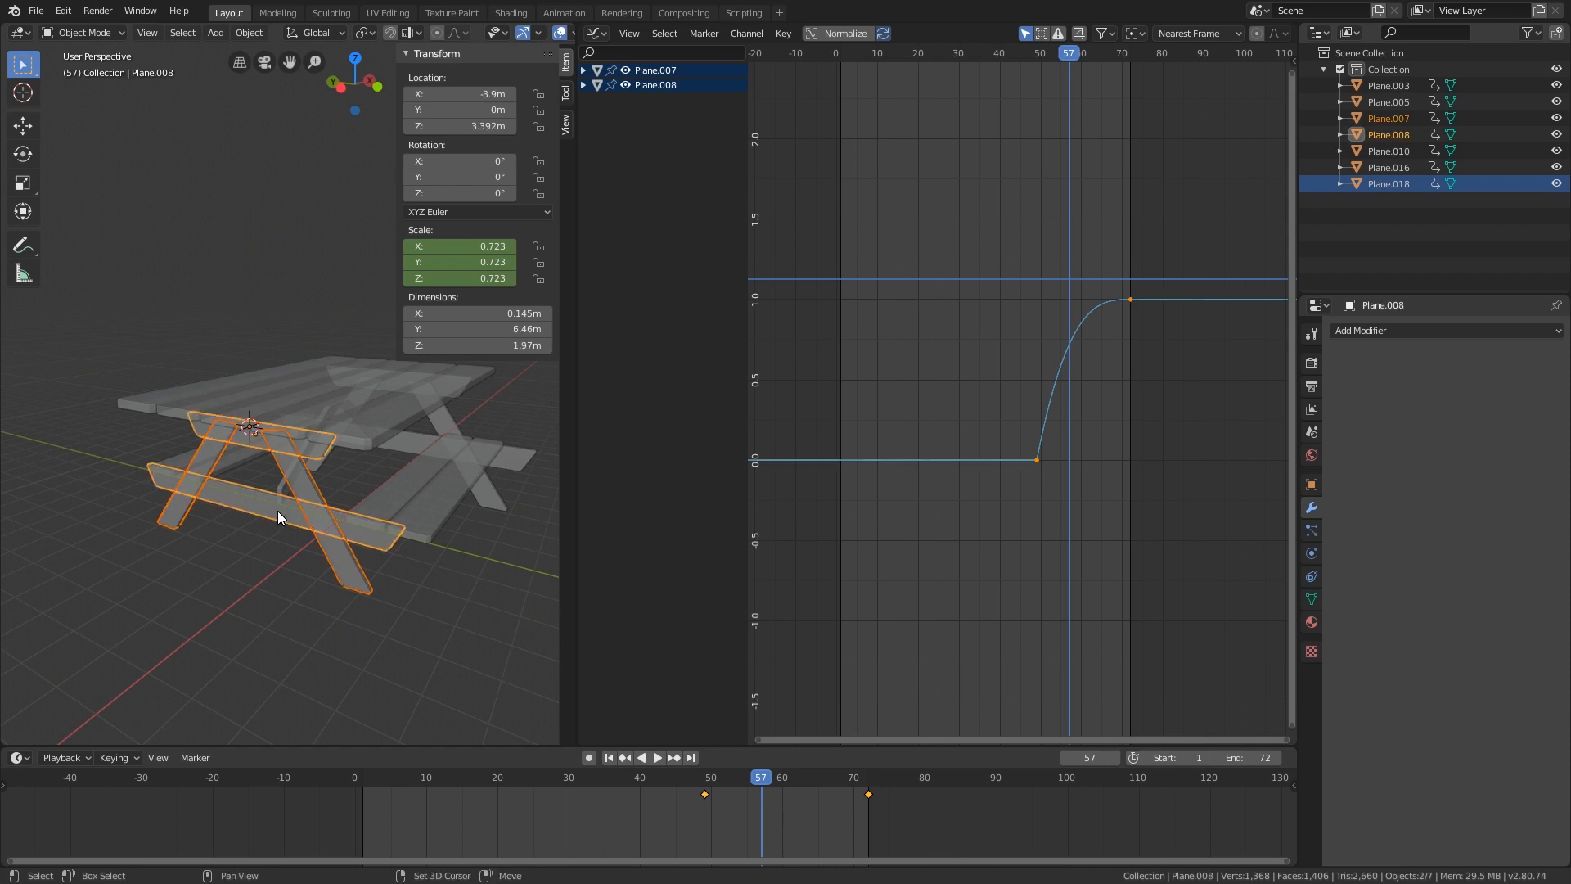
key(g)
key(x)
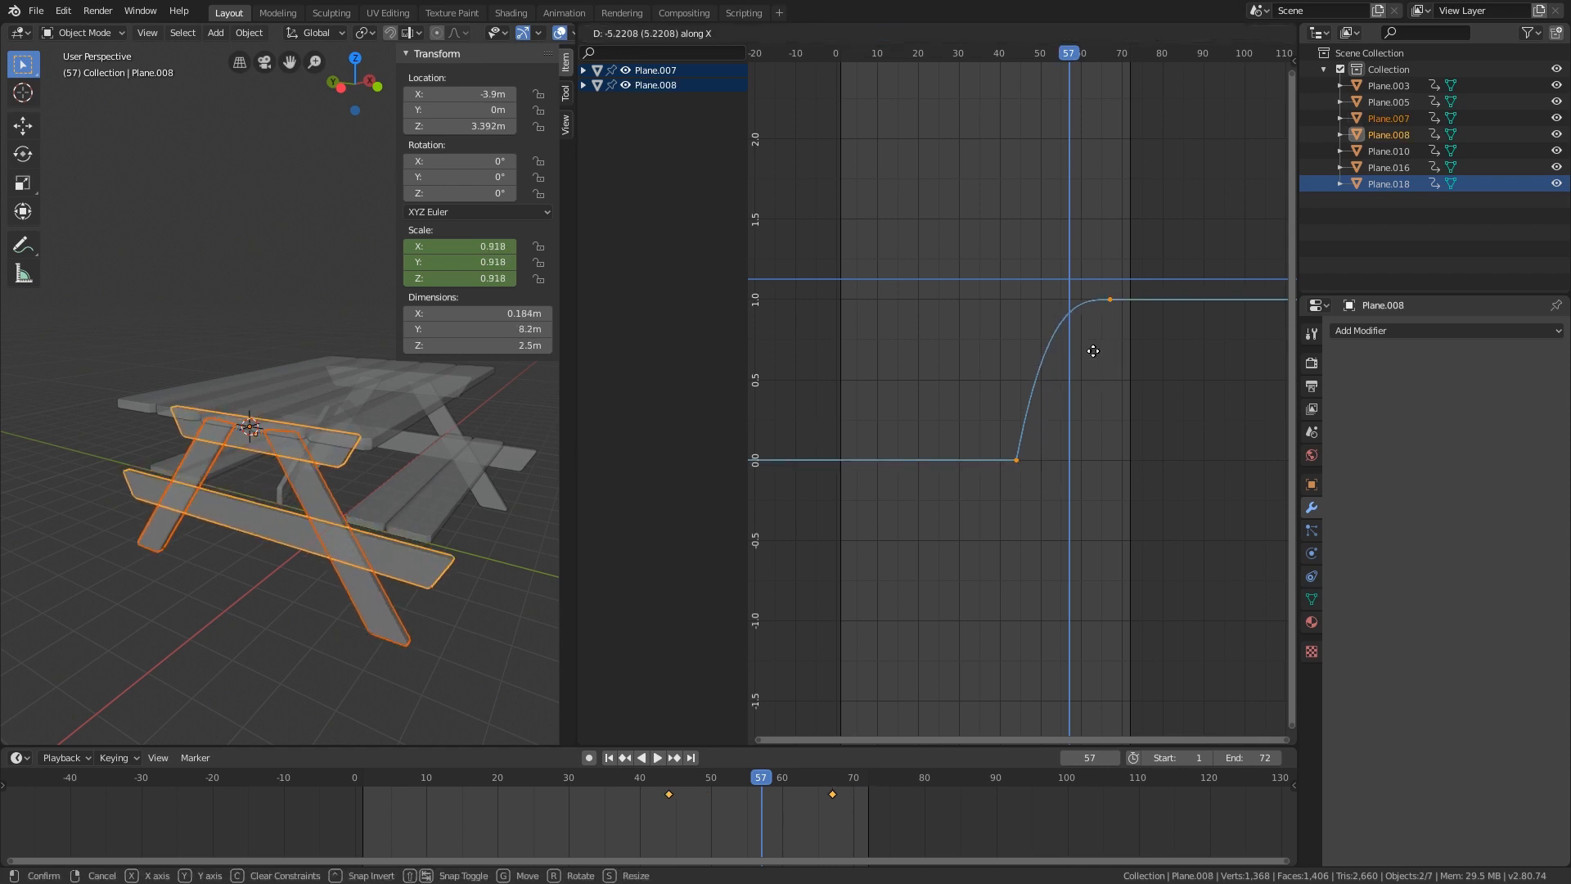
click(976, 374)
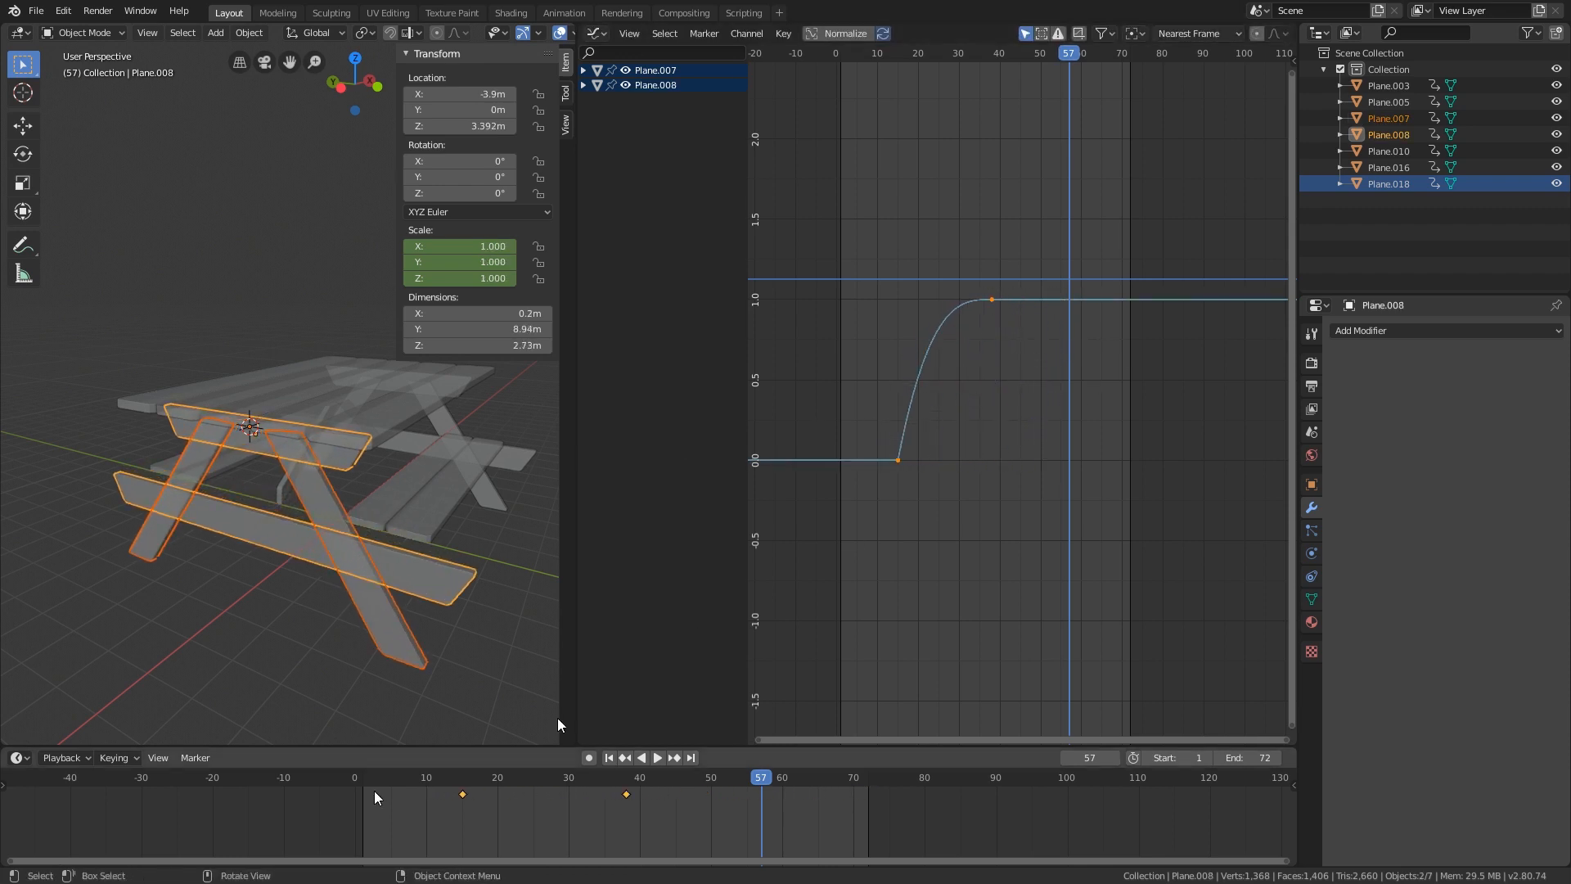
- Delay only the rear leg pair's scale keyframes to frames 21 and 44, and review the timing by scrubbing the animation
drag(332, 797, 551, 756)
click(347, 573)
key(g)
key(x)
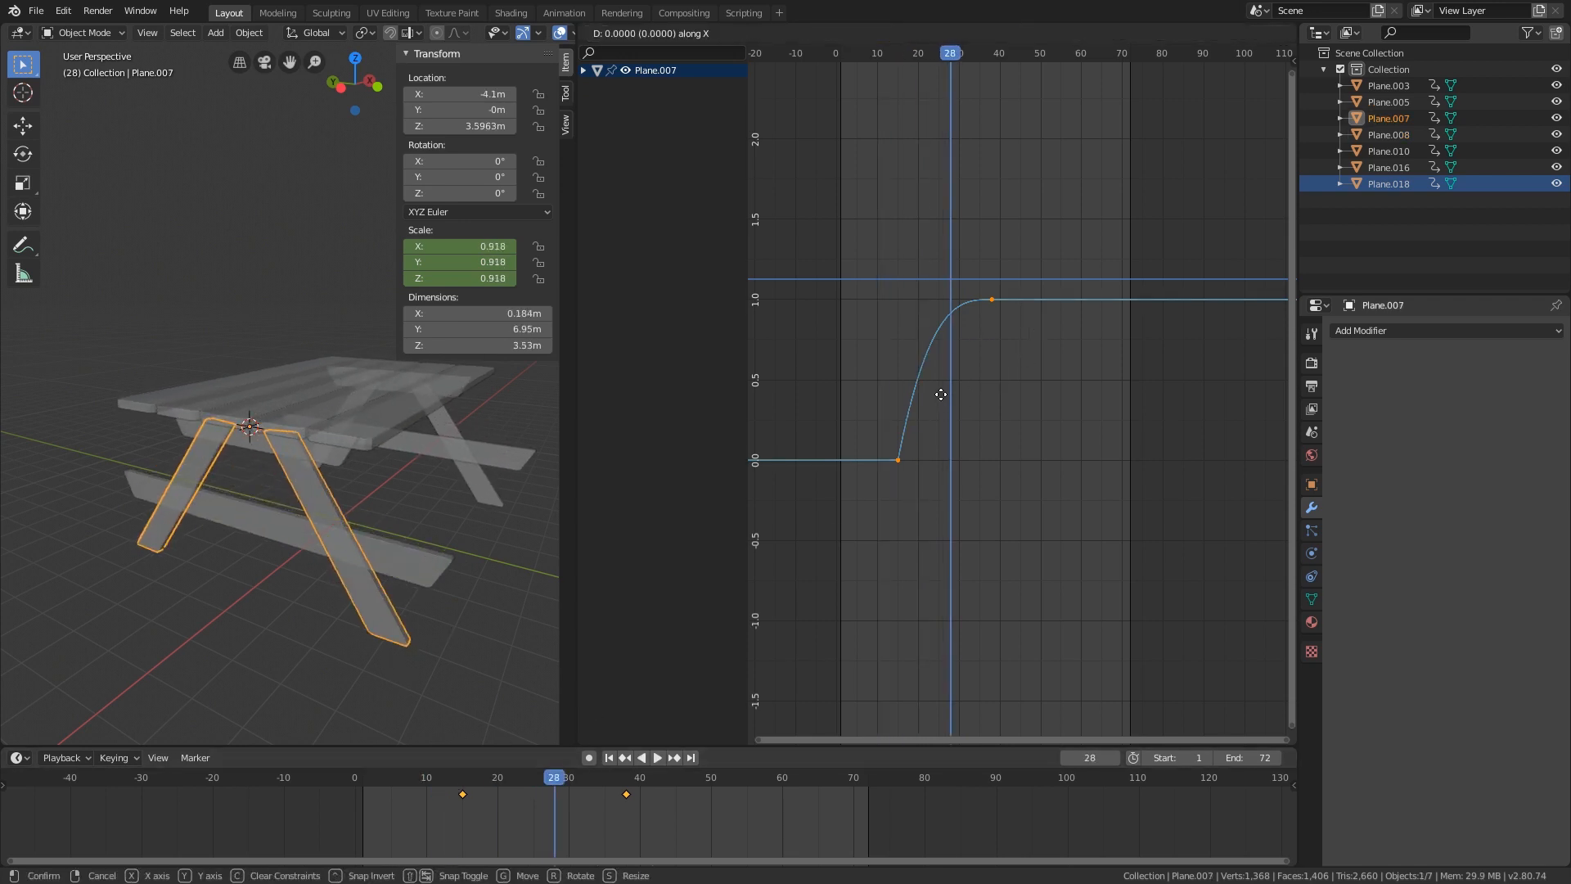
click(964, 397)
click(437, 781)
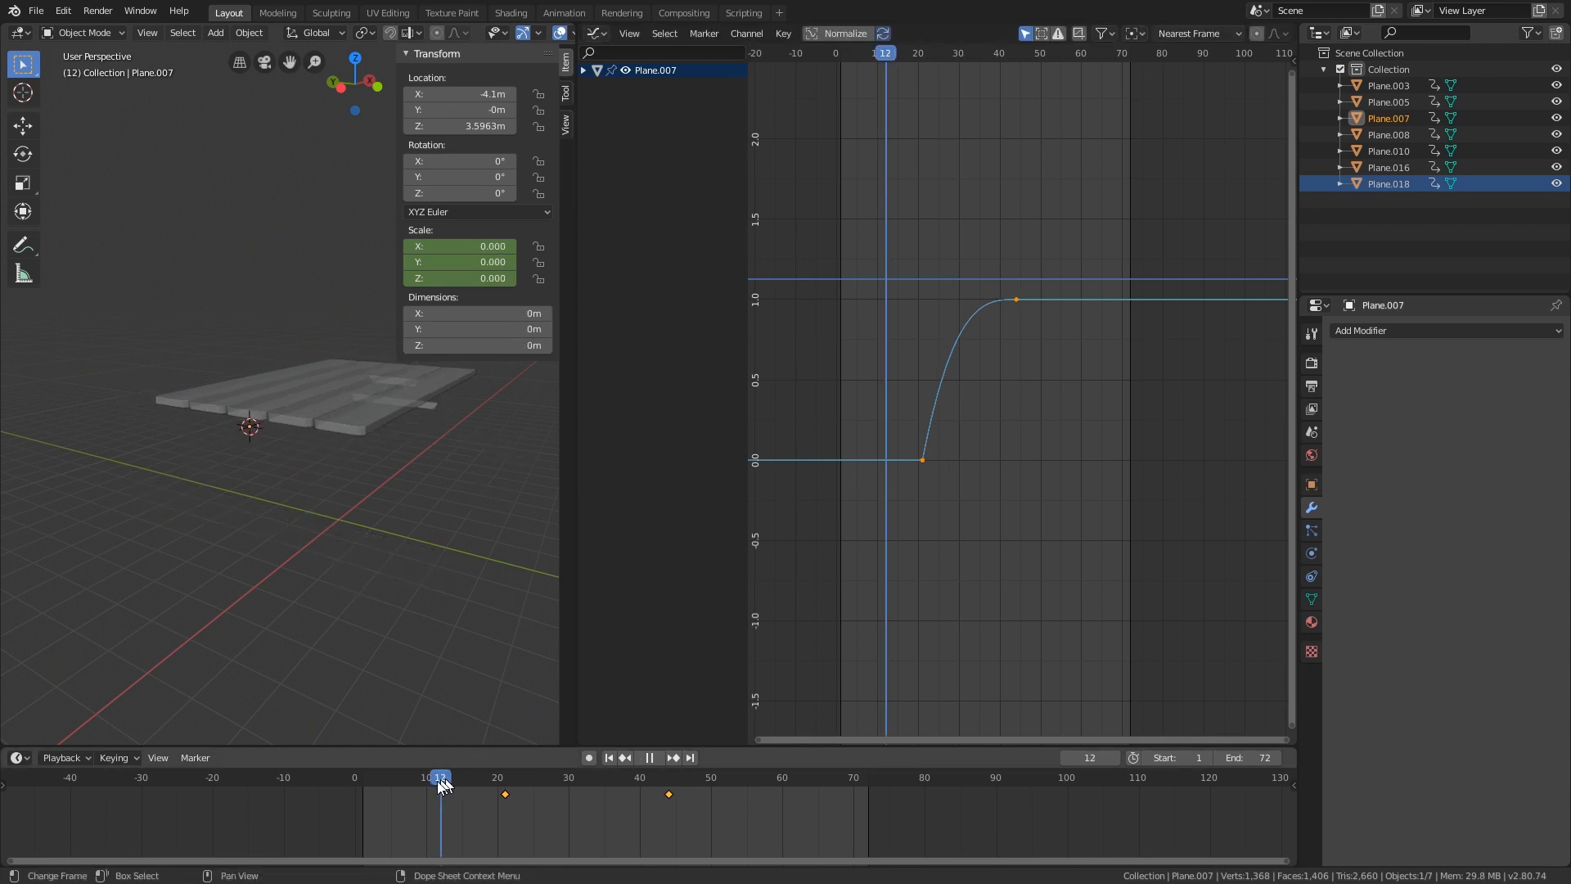
key(space)
drag(609, 778, 769, 702)
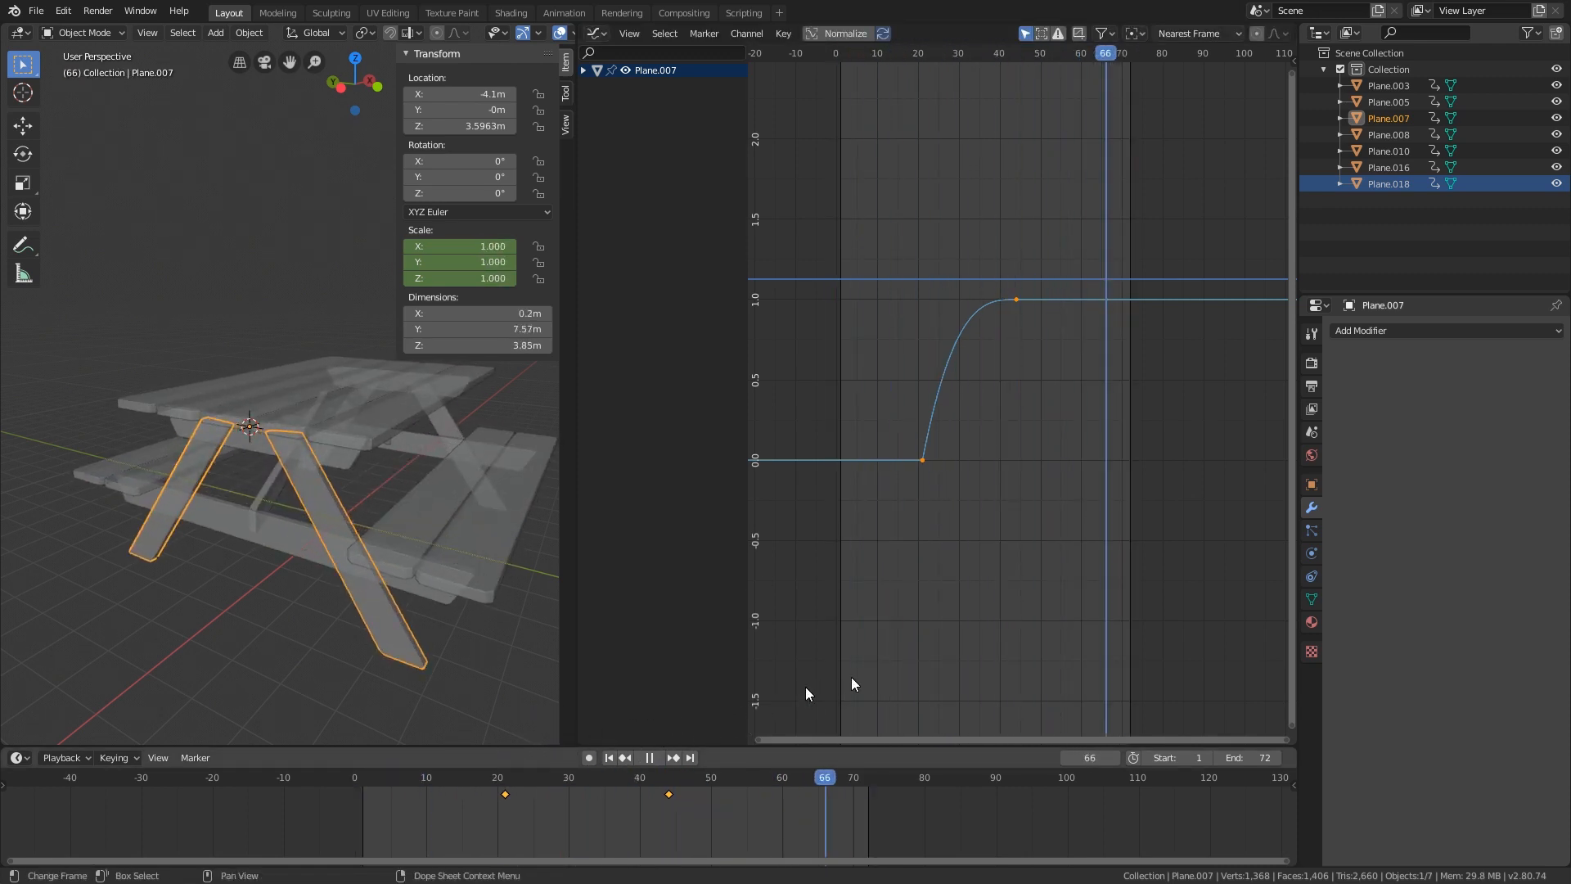
key(Escape)
- Select the diagonal brace pair beneath the tabletop and set the current frame to 7
middle_drag(460, 518, 365, 470)
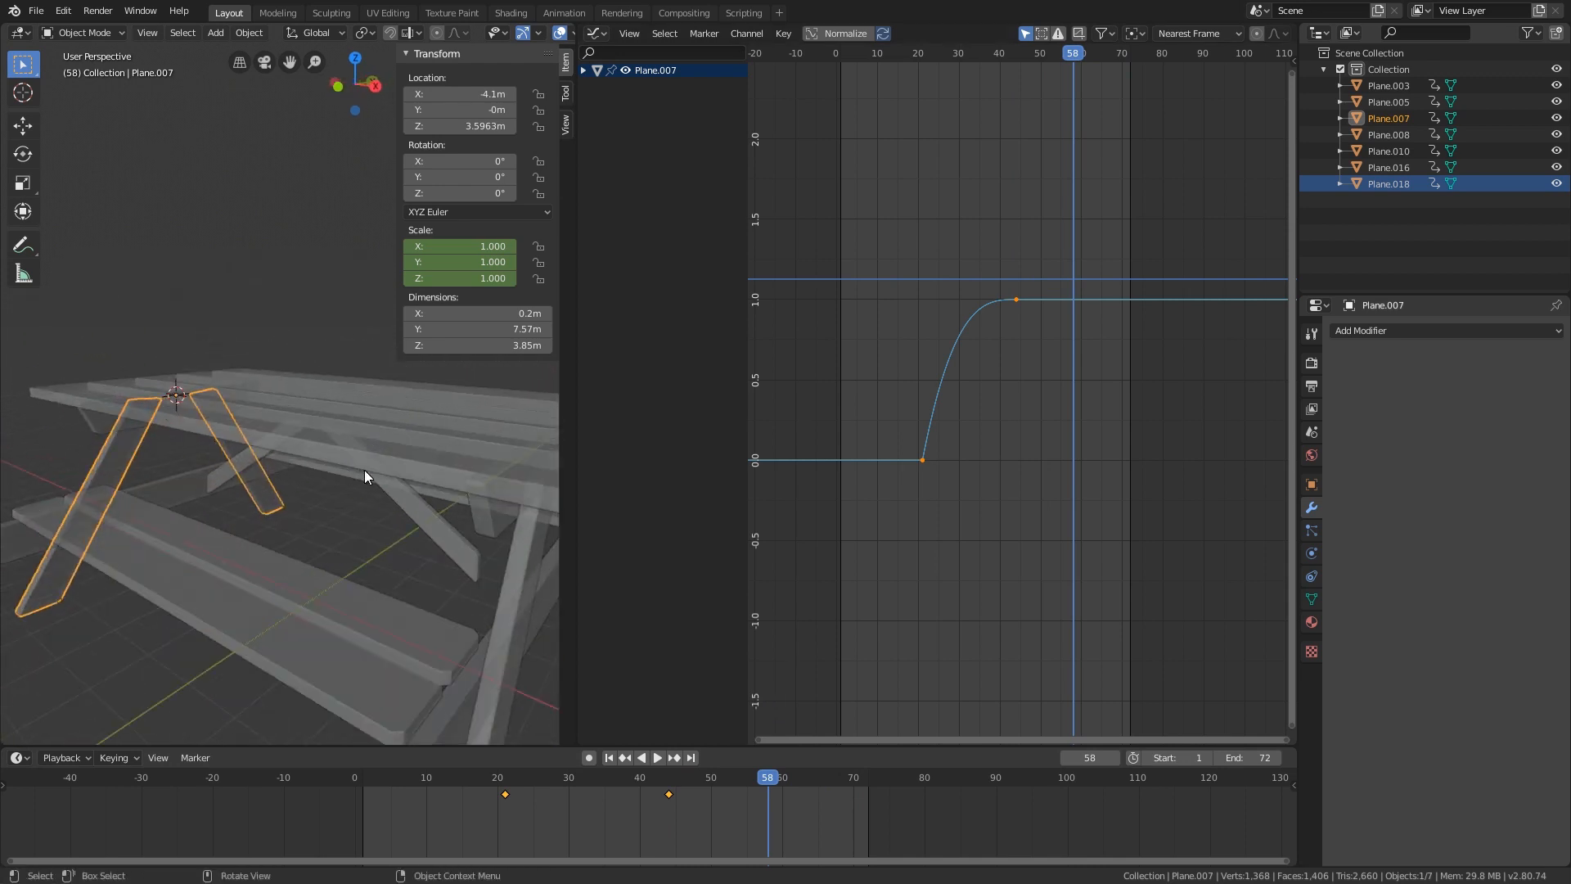
click(407, 519)
middle_drag(439, 531, 395, 549)
click(660, 759)
drag(682, 778, 404, 751)
key(space)
- Shift the diagonal brace pair's scale keyframes earlier, to frames 3 and 26
key(g)
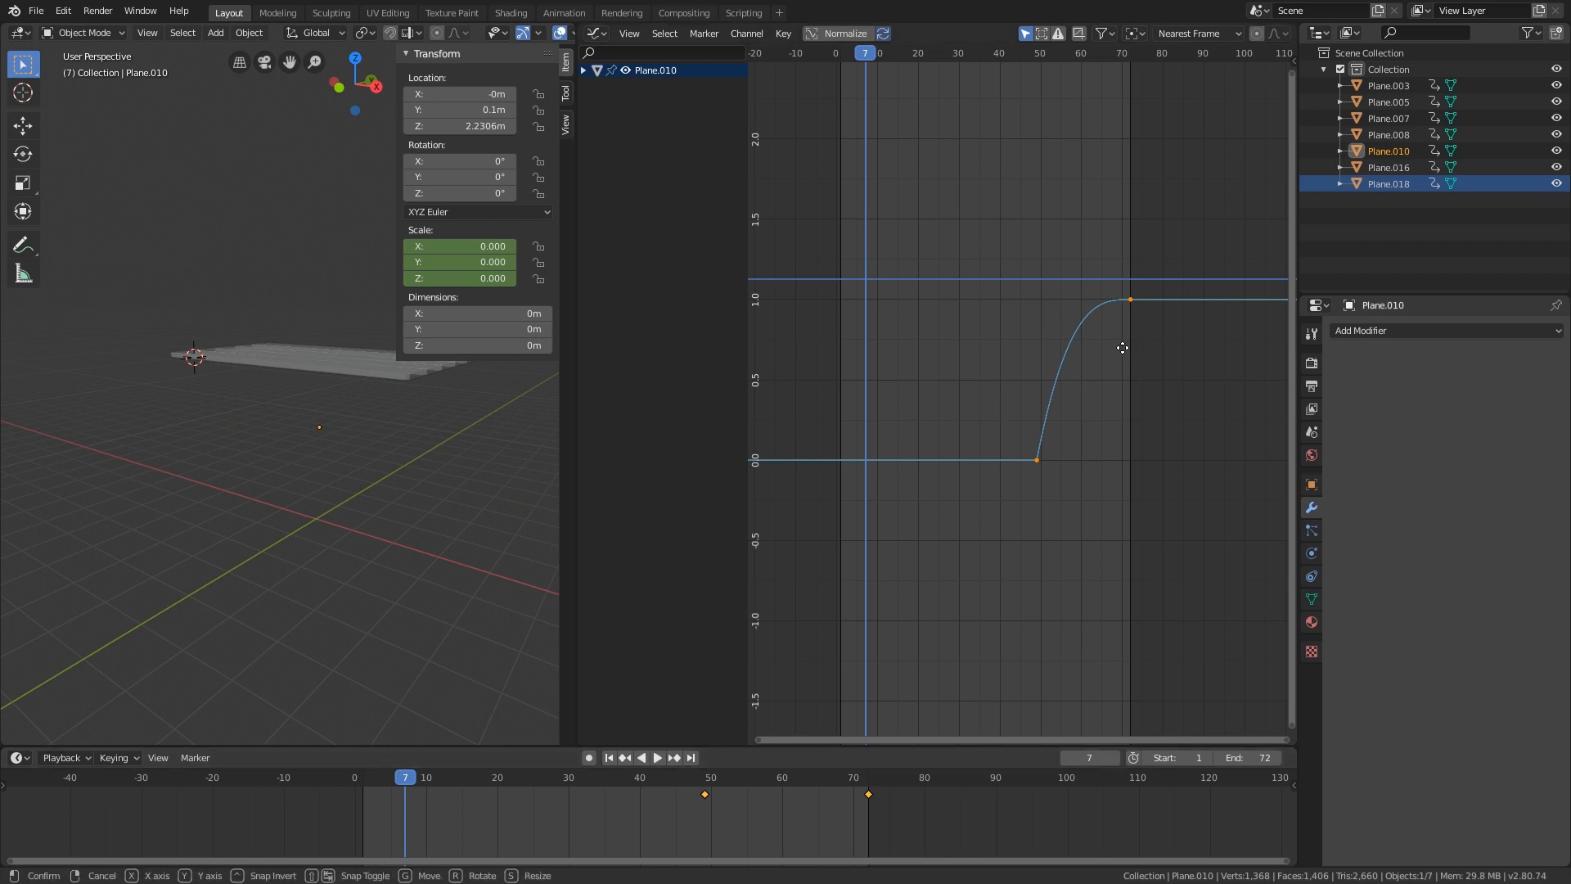
key(x)
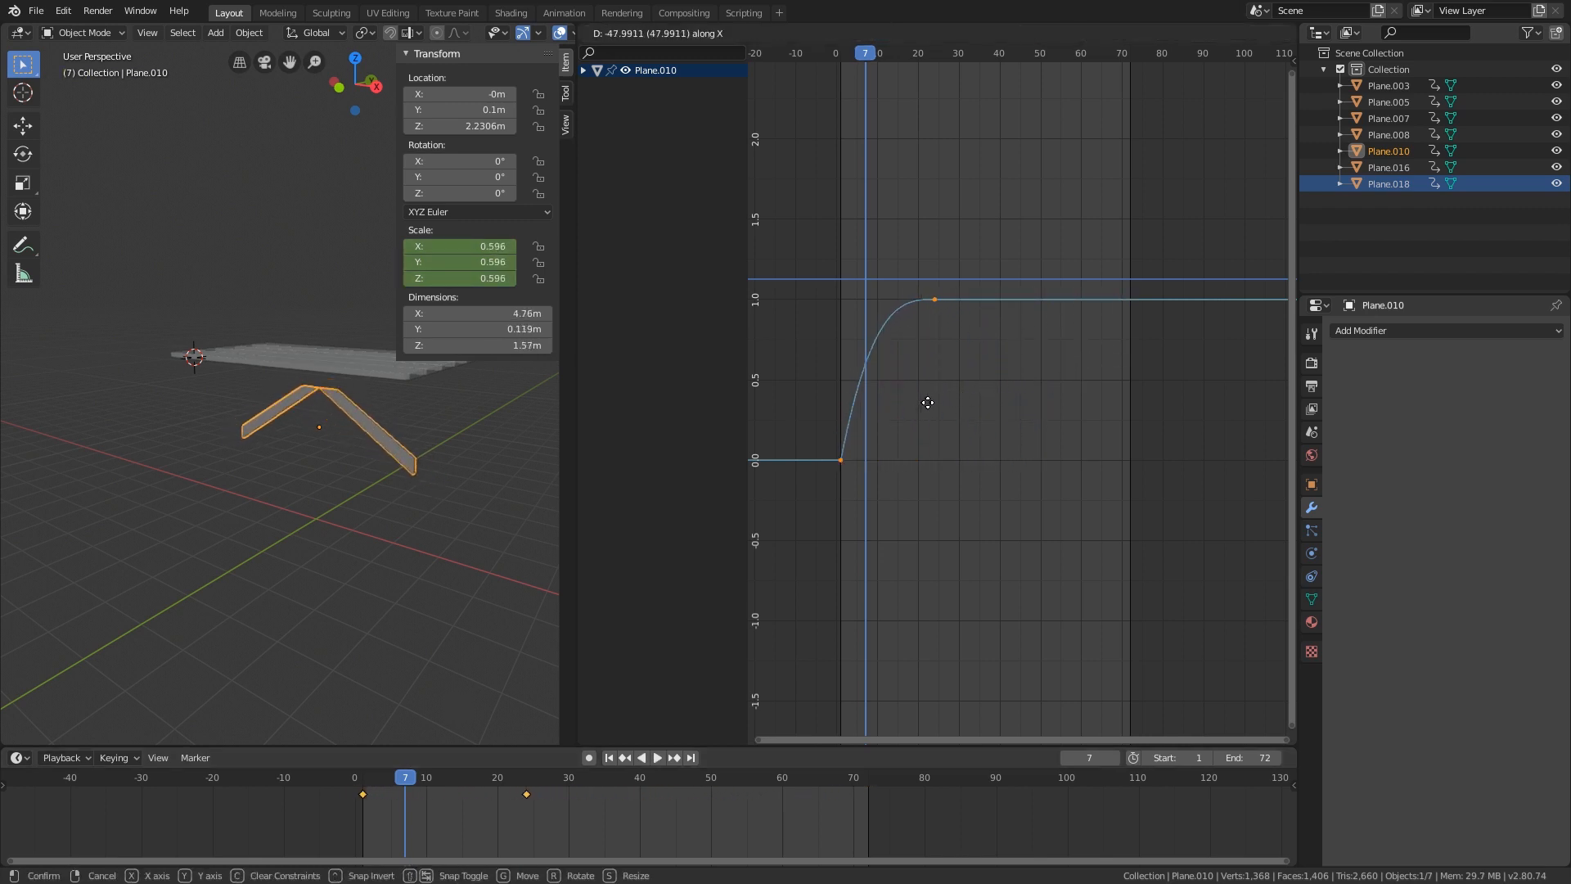
click(937, 406)
- In Edit Mode, select the linked geometry at the brace pair's upper middle and snap the 3D cursor to it at frame 7
key(Tab)
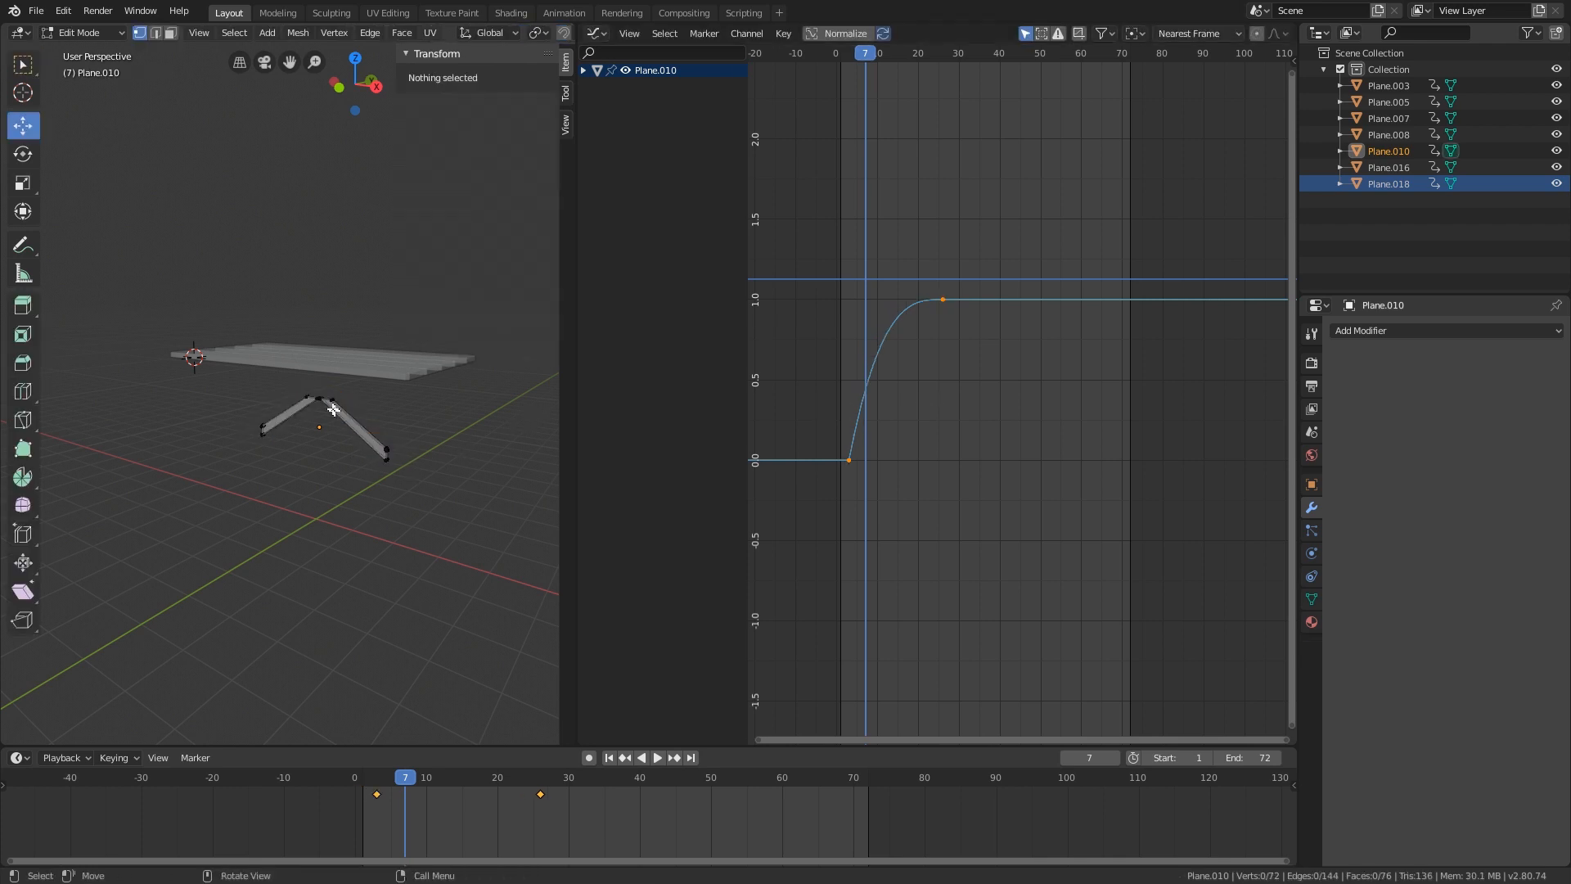
key(l)
key(shift+s)
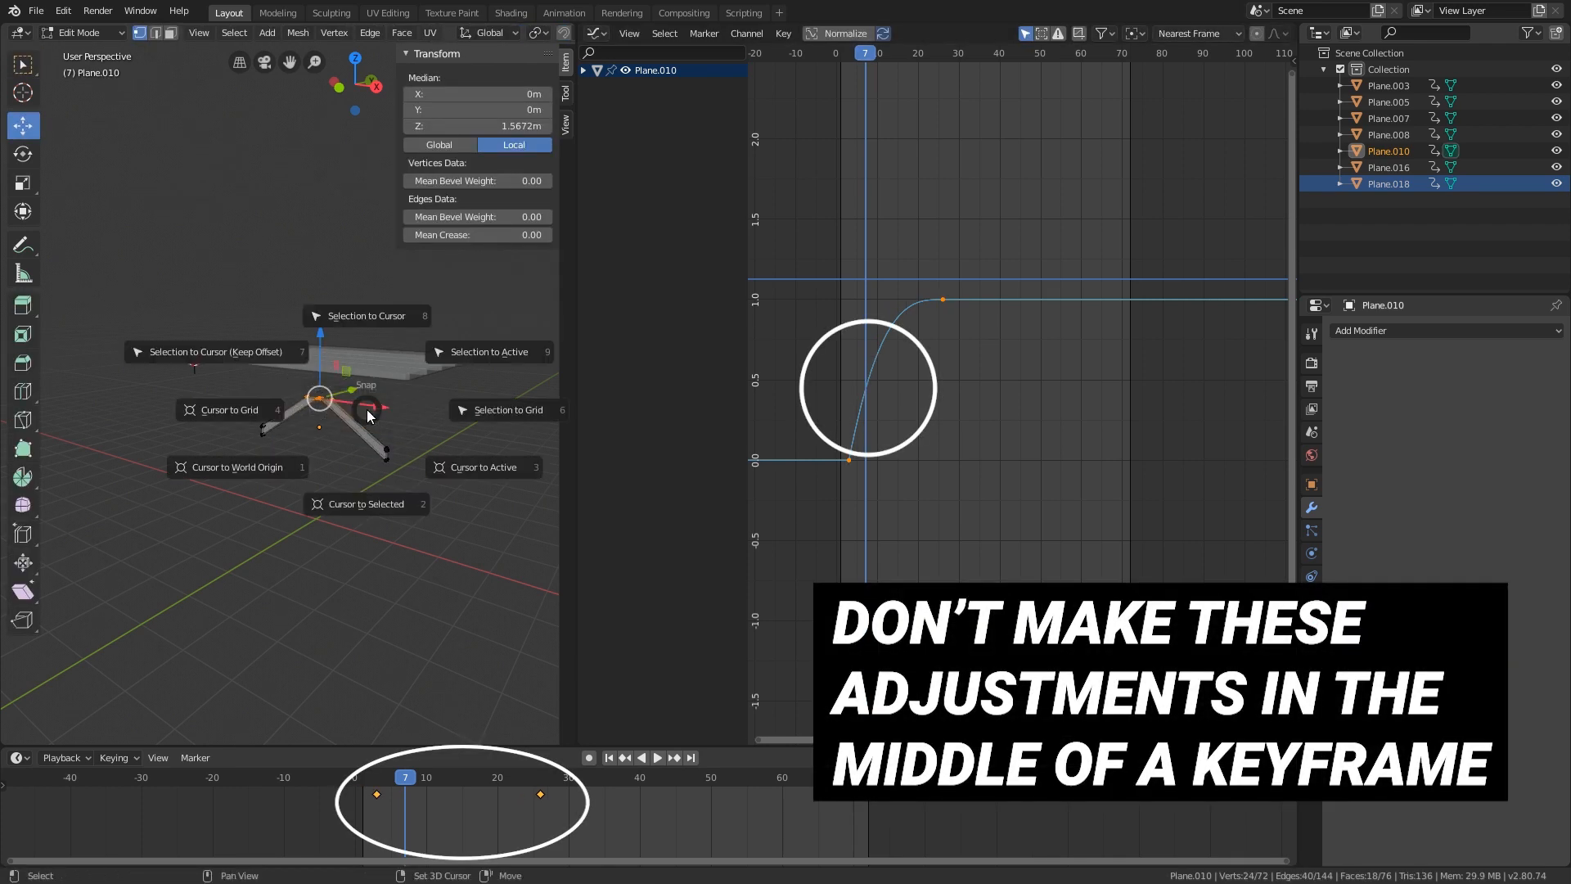
click(395, 506)
- Return to Object Mode and try setting the brace pair's origin to the 3D cursor in the middle of its scale animation
key(Tab)
right_click(383, 452)
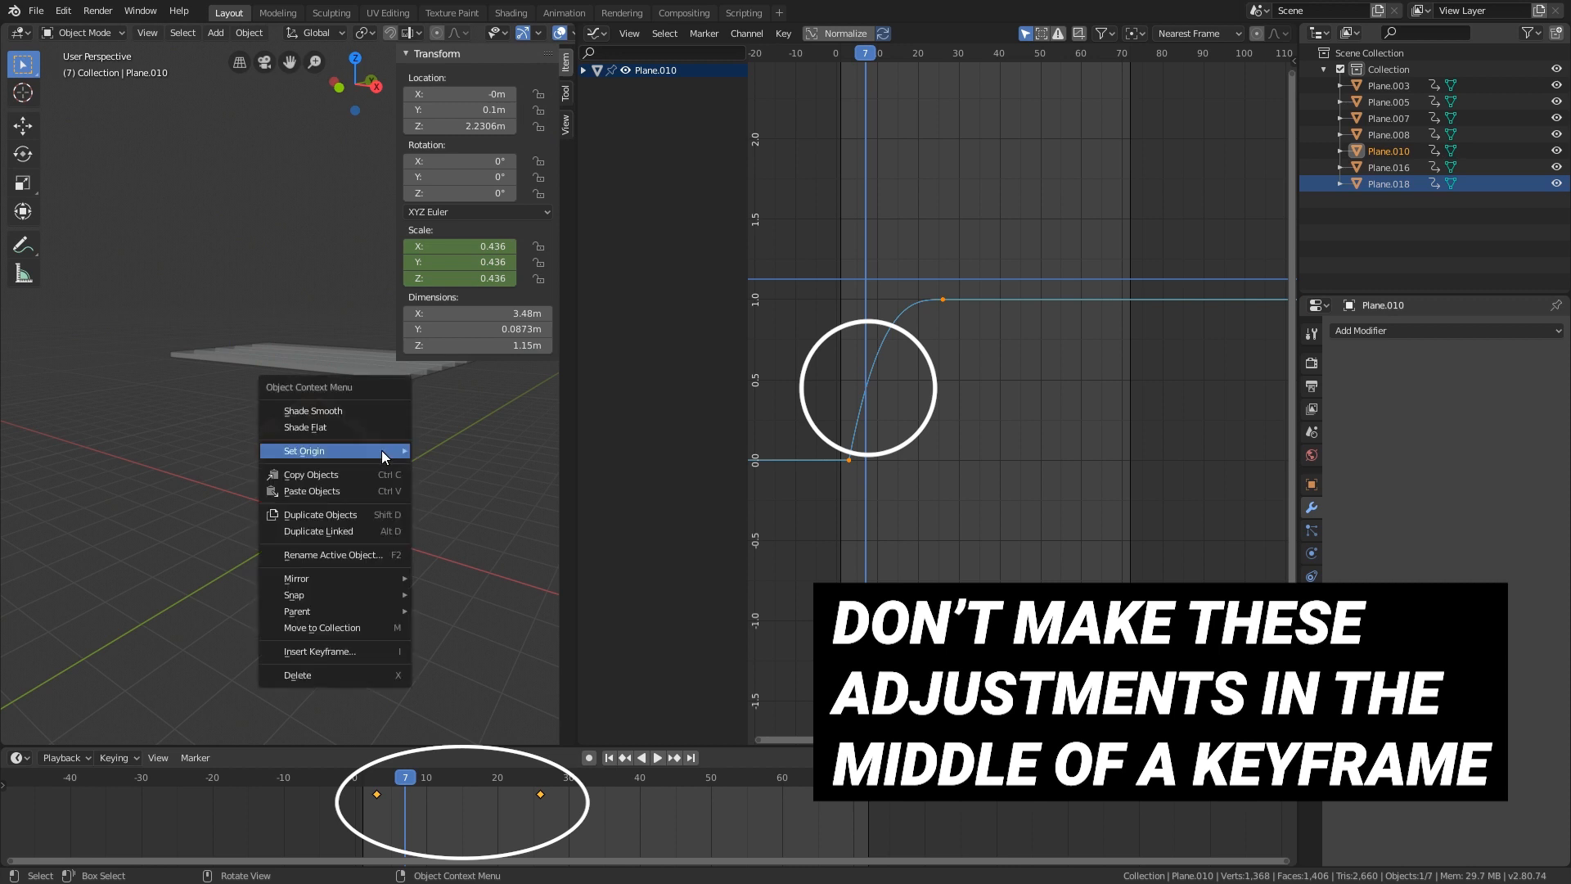
mouse_move(382, 450)
click(487, 486)
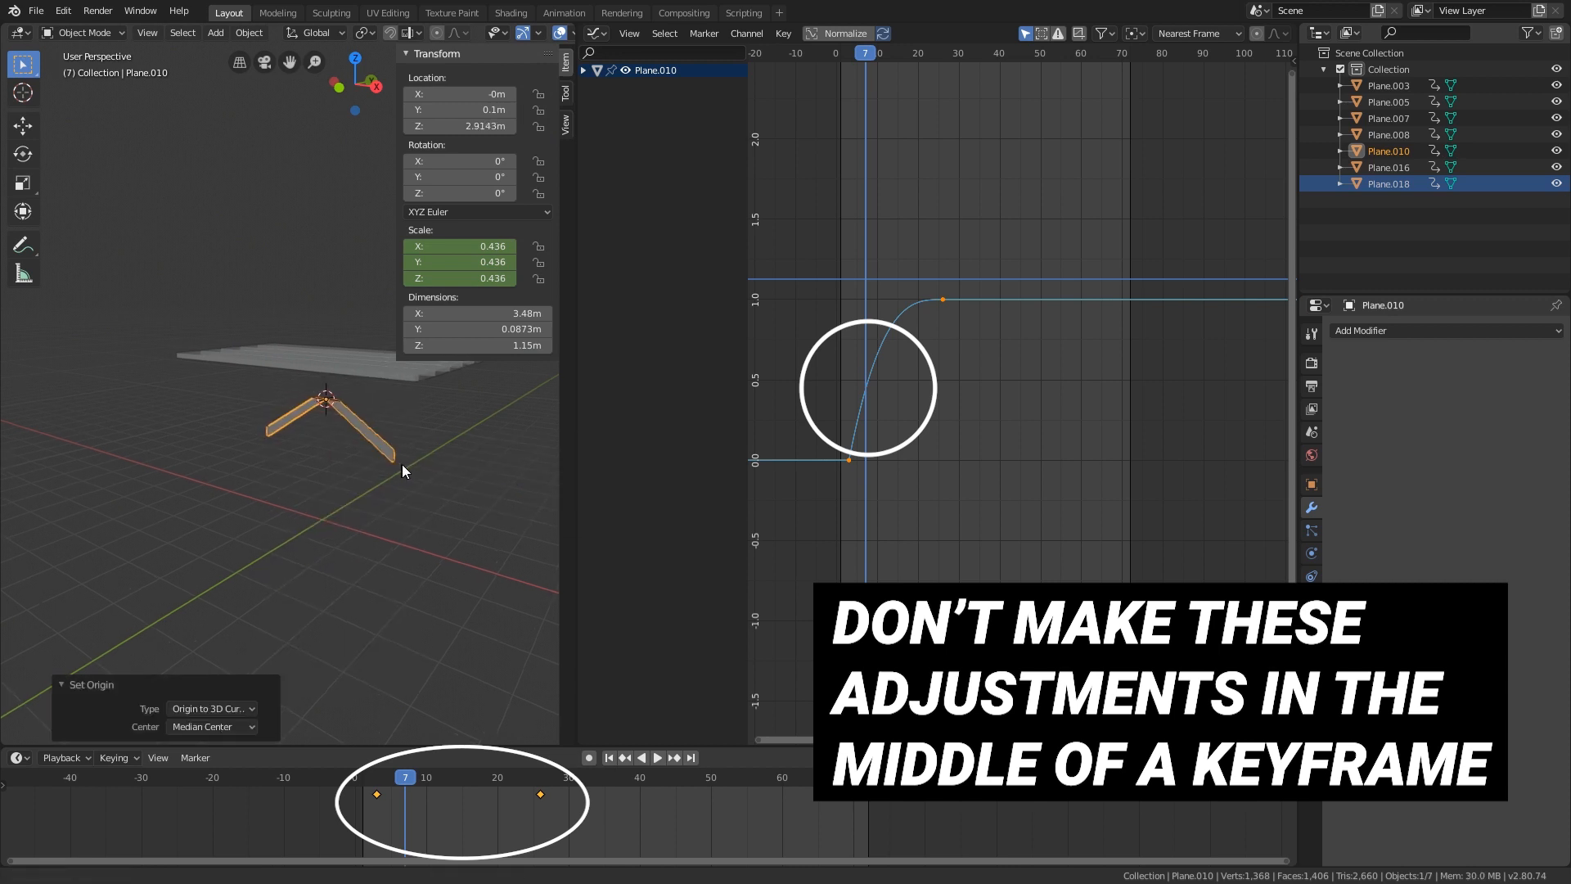
- Scrub the animation and inspect the brace pair's alignment with the tabletop from several angles, including the front view
drag(385, 777, 653, 761)
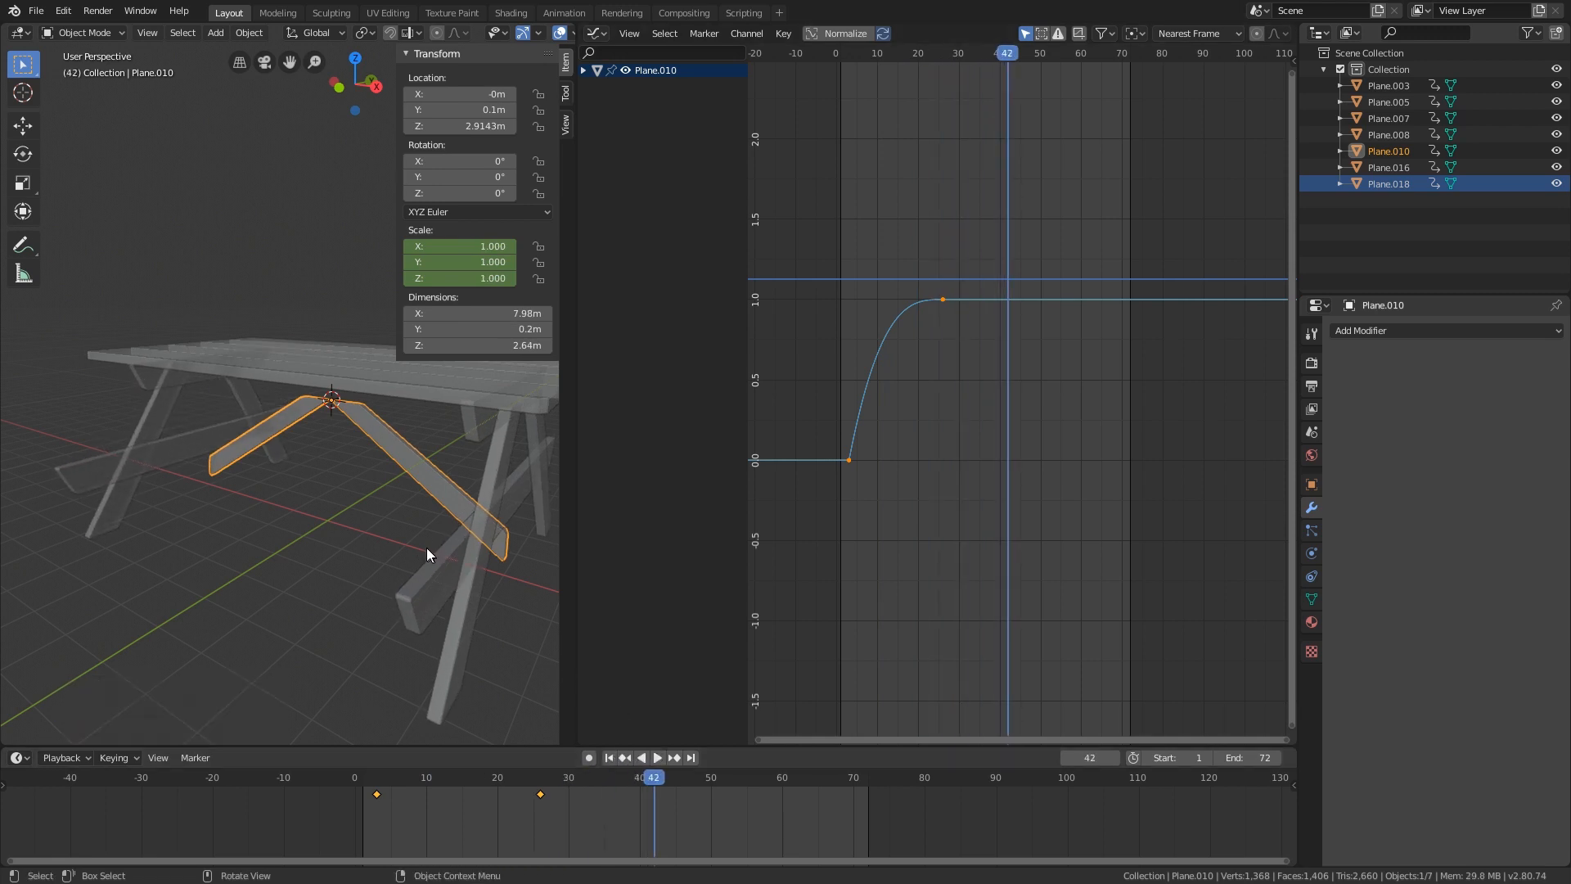
middle_drag(427, 547, 464, 544)
drag(638, 757, 714, 756)
middle_drag(477, 536, 463, 516)
key(Tab)
key(Tab)
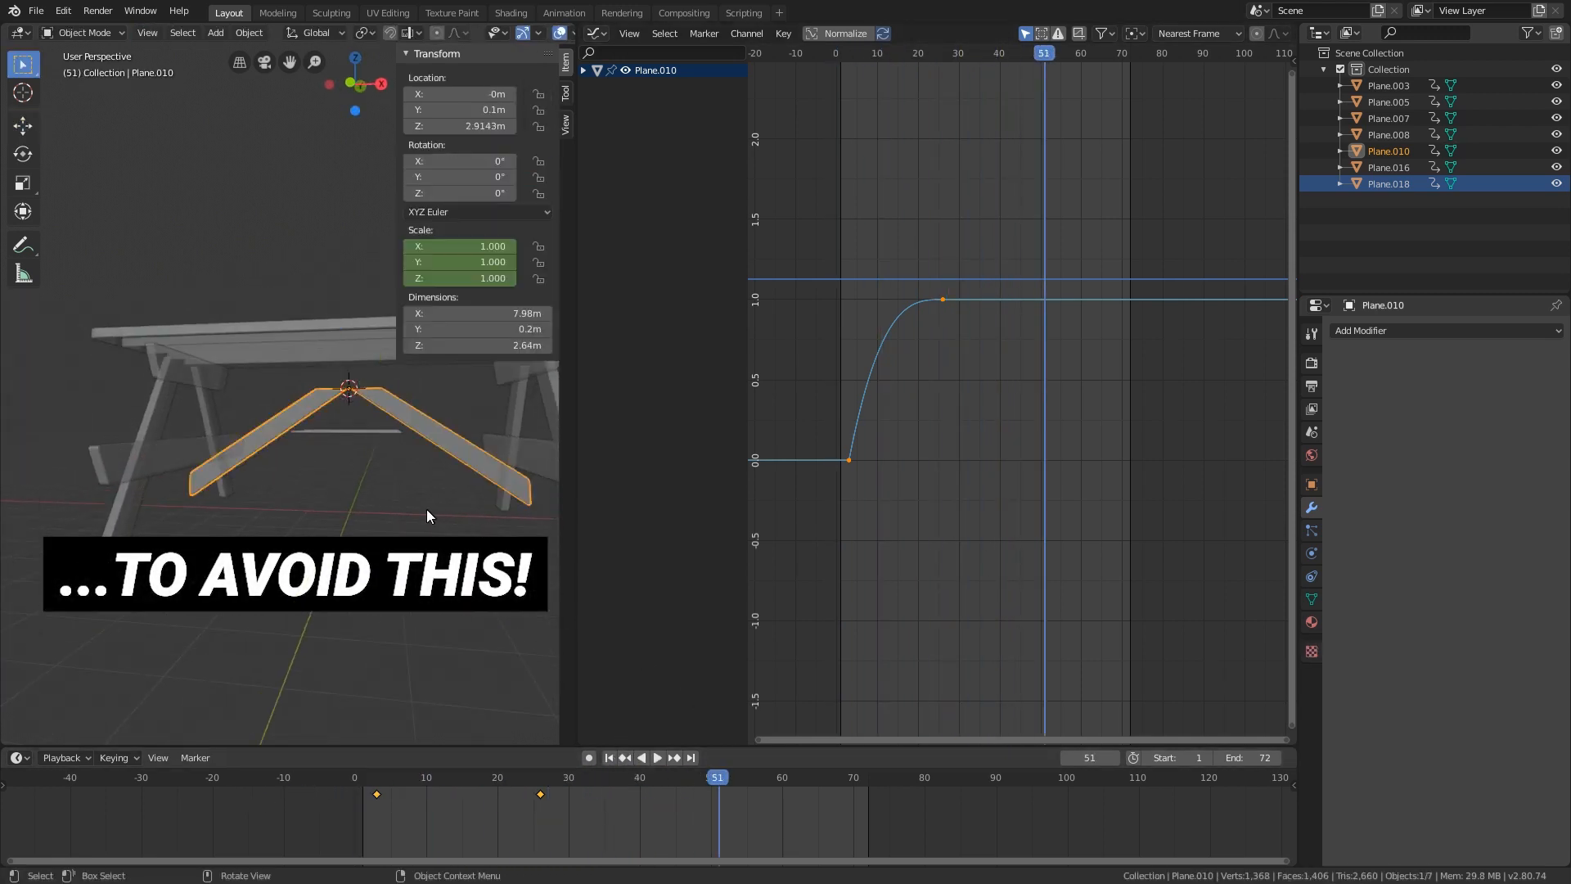
drag(535, 779, 646, 778)
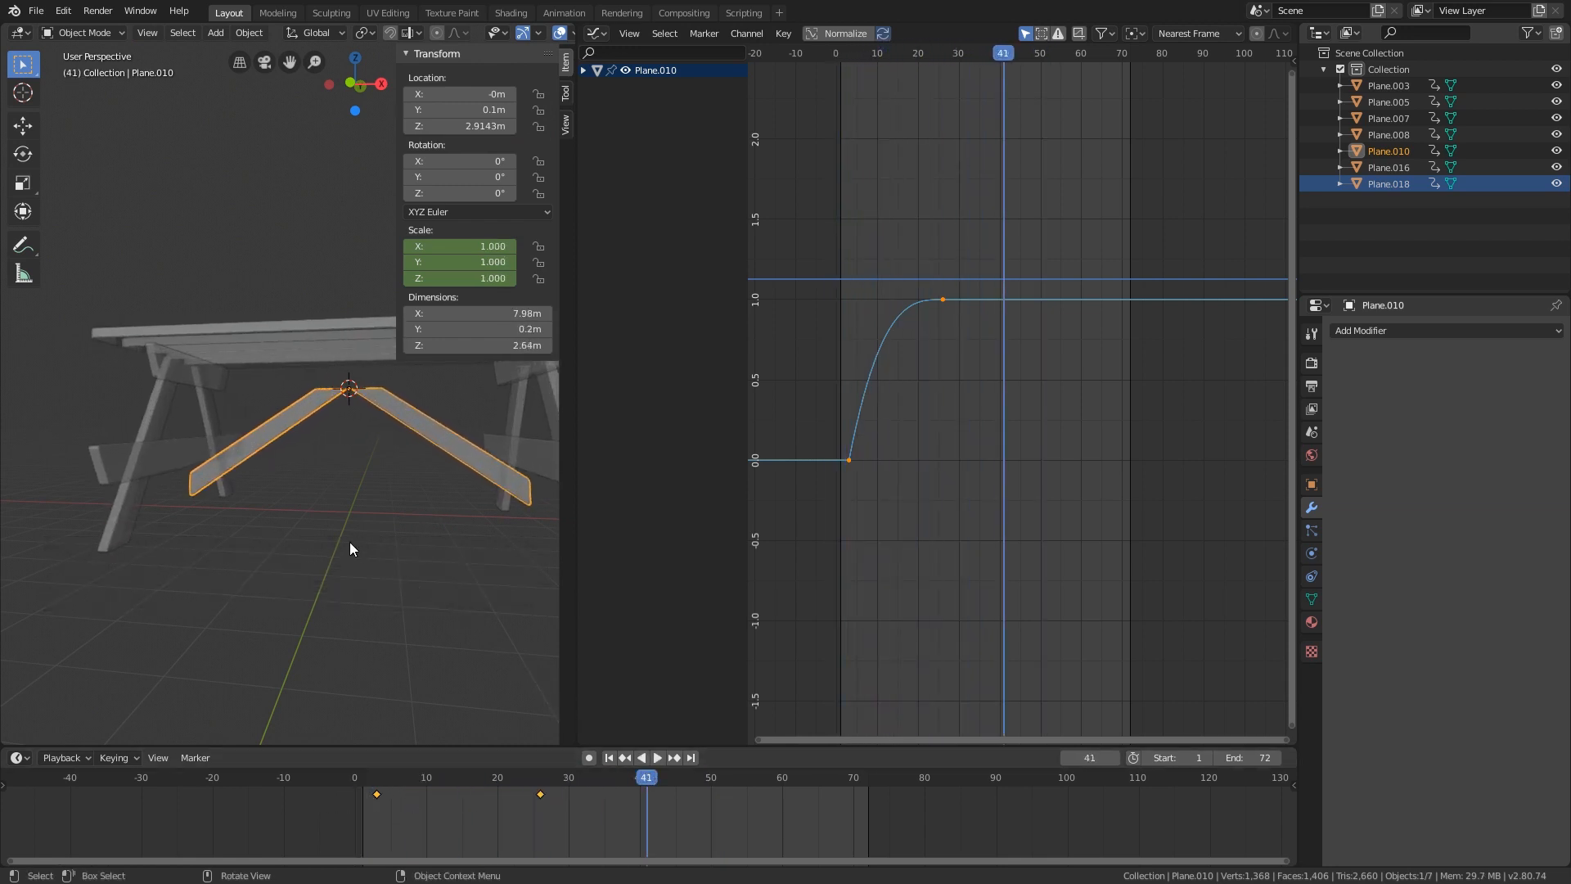
key(KP_1)
drag(375, 778, 597, 603)
key(g)
key(z)
right_click(452, 425)
- Undo the brace pair's origin change, 3D cursor snap and keyframe shift
key(ctrl+z)
key(ctrl+z)
key(ctrl+z)
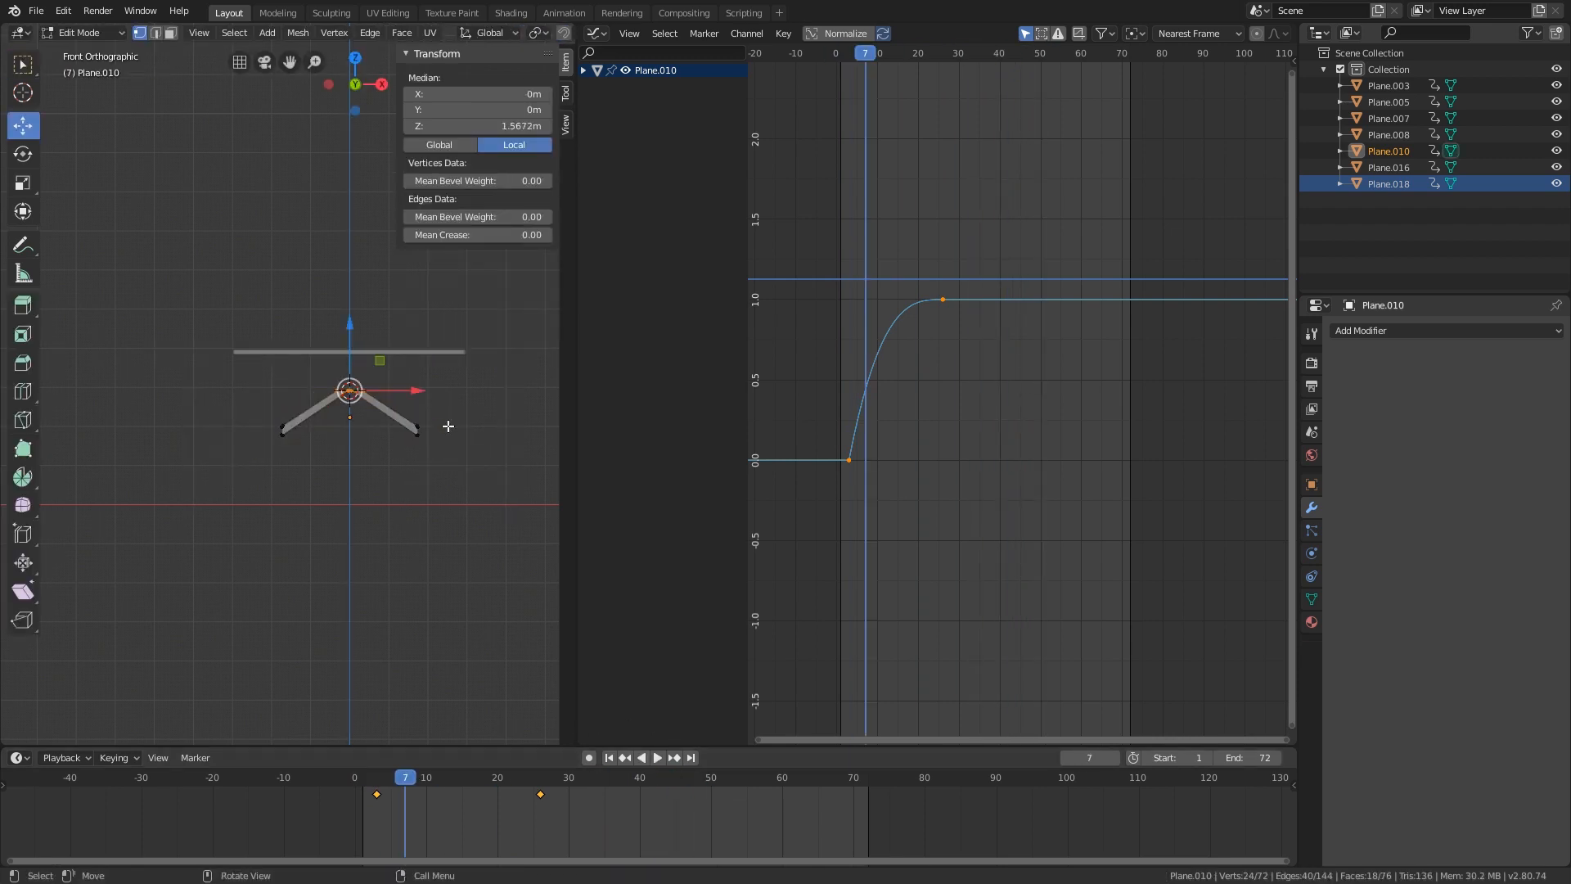
key(ctrl+z)
key(ctrl+z)
- At frame 71, box-select the brace pair's upper middle vertices in Edit Mode and snap the 3D cursor to them
click(860, 779)
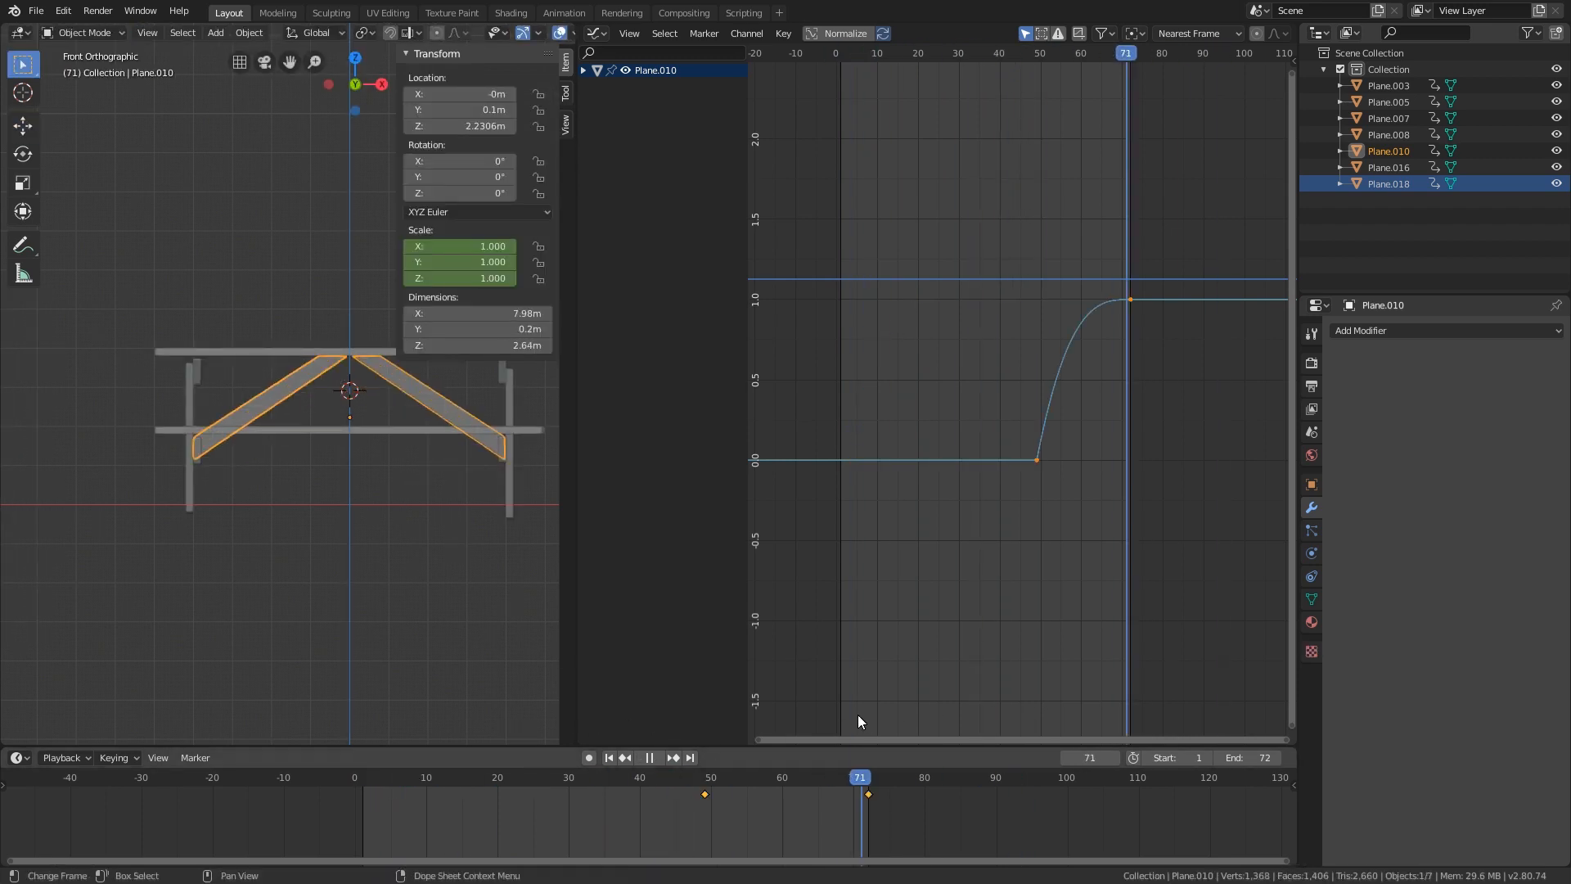
key(Tab)
middle_drag(386, 369, 379, 393)
key(b)
drag(310, 329, 377, 409)
key(shift+s)
click(380, 513)
- Return to Object Mode and set the full-size brace pair's origin to the 3D cursor
key(Tab)
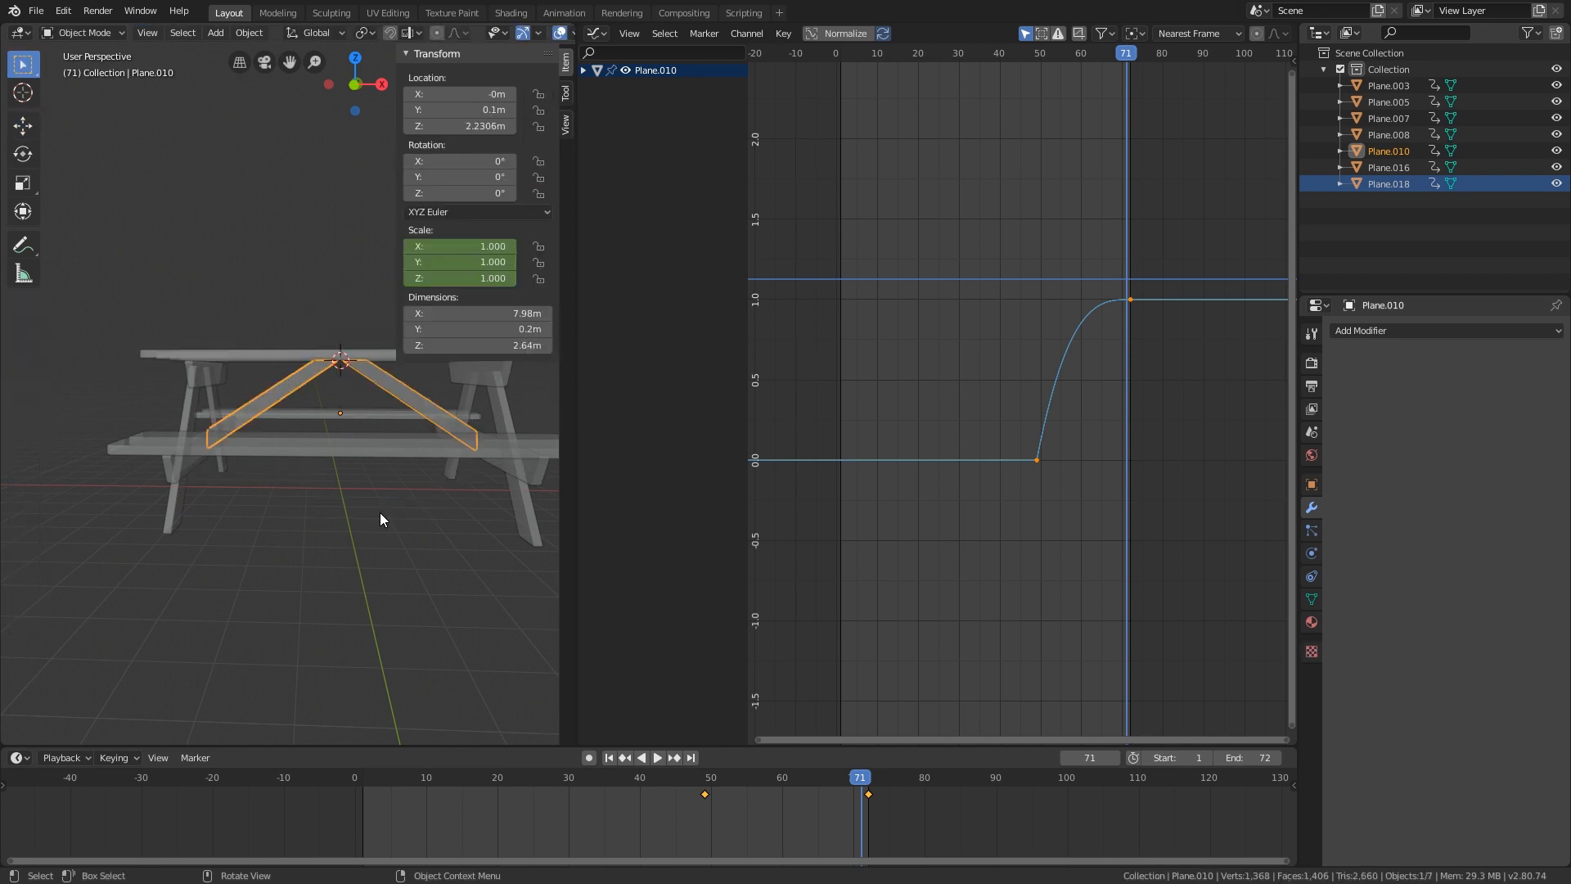
right_click(380, 494)
mouse_move(380, 494)
click(471, 528)
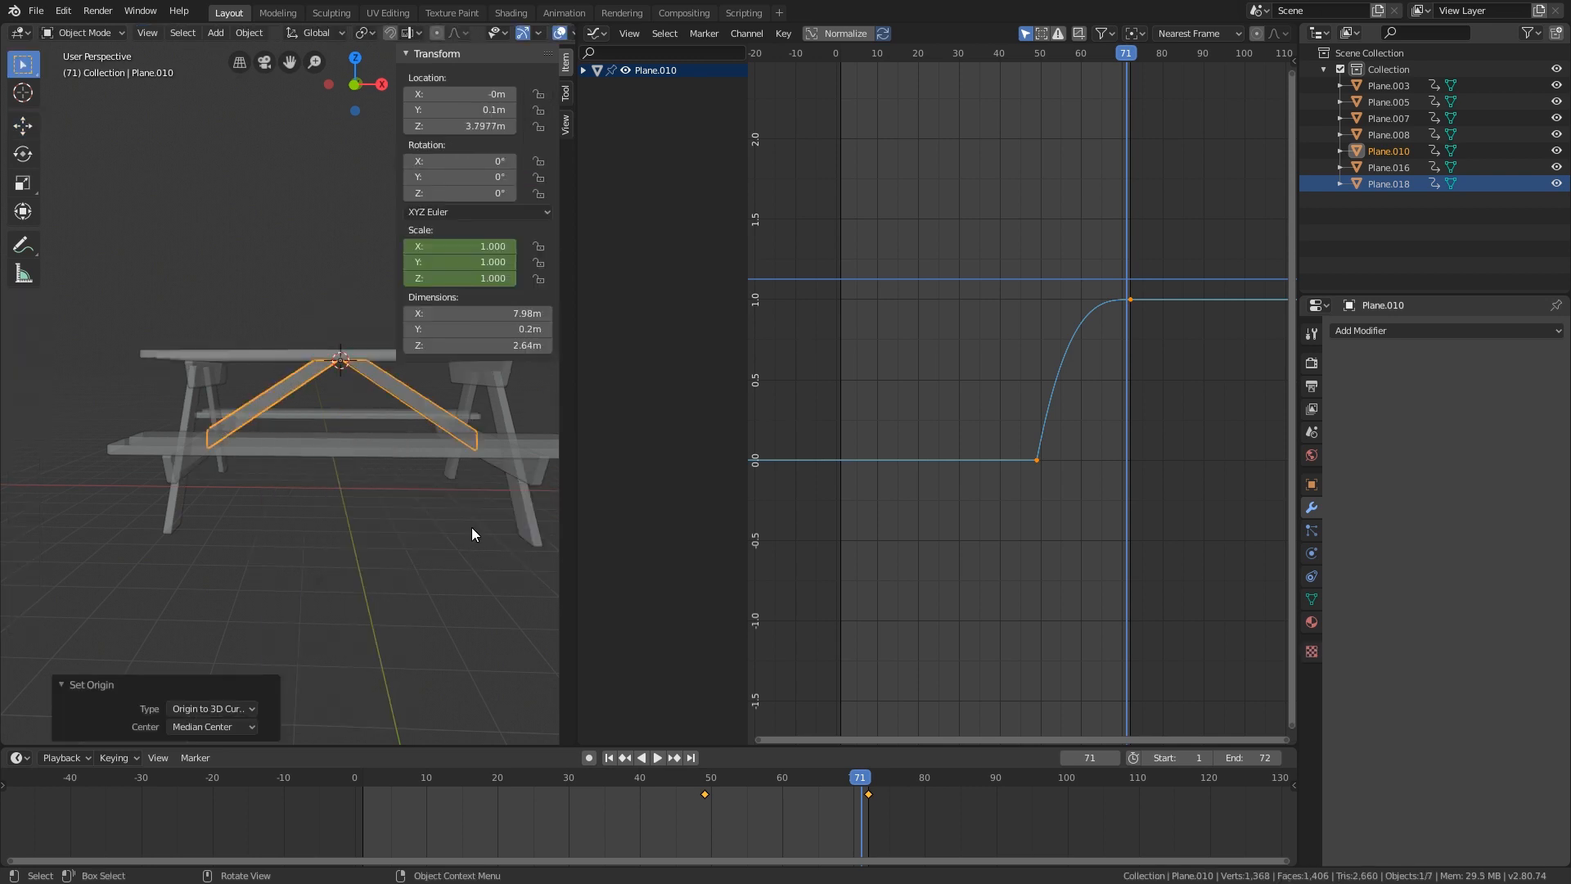
- Scrub the timeline to frame 15 and move the brace pair's scale keyframes to frames 8 and 31
drag(375, 776, 622, 762)
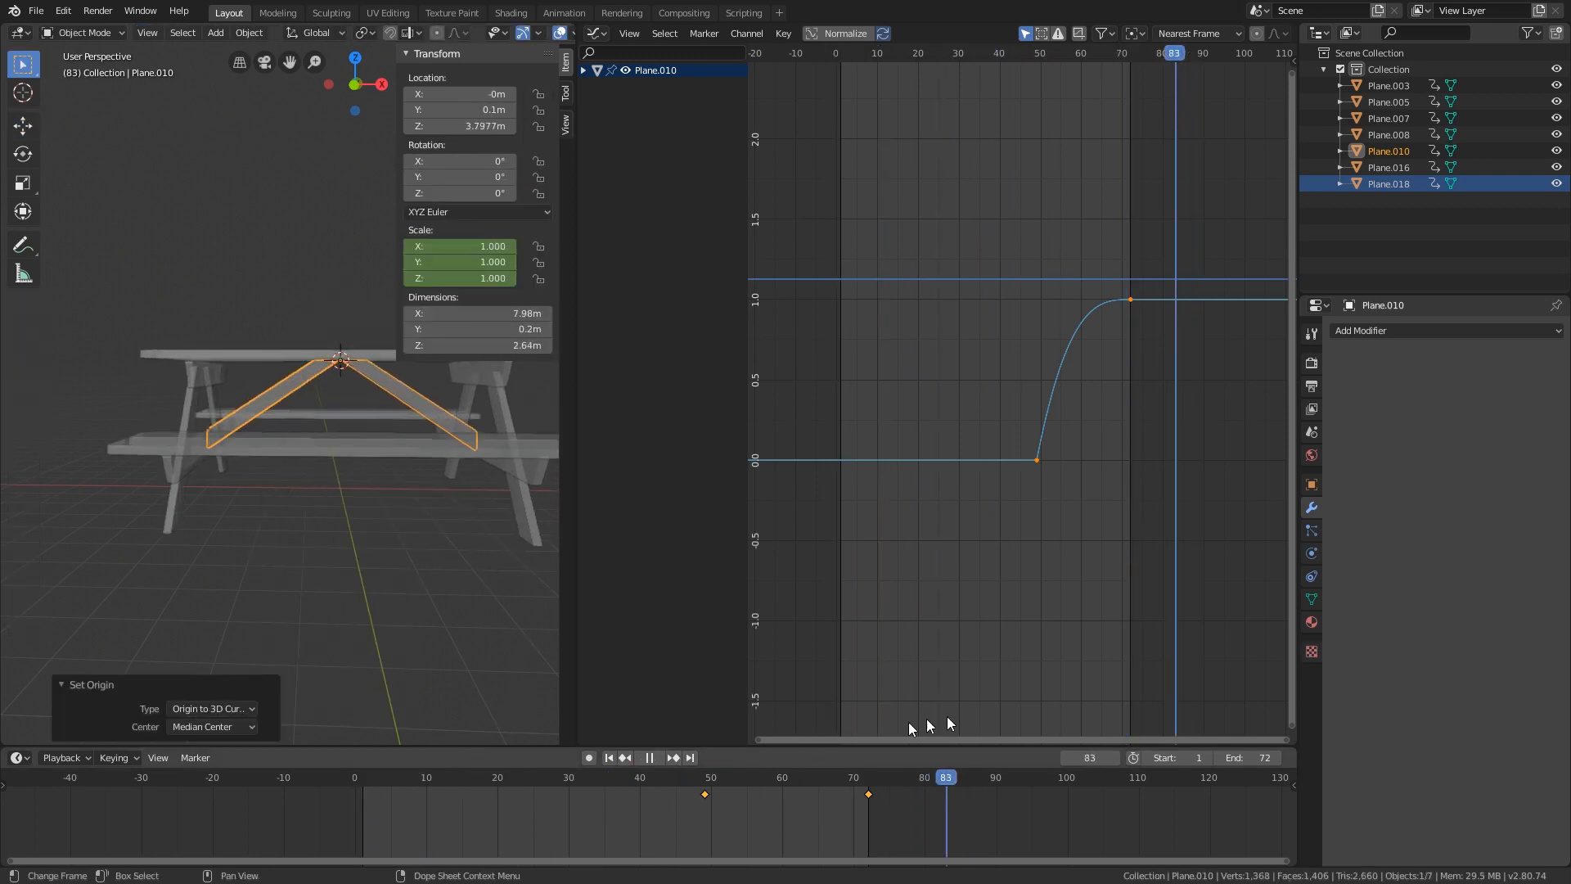
key(Escape)
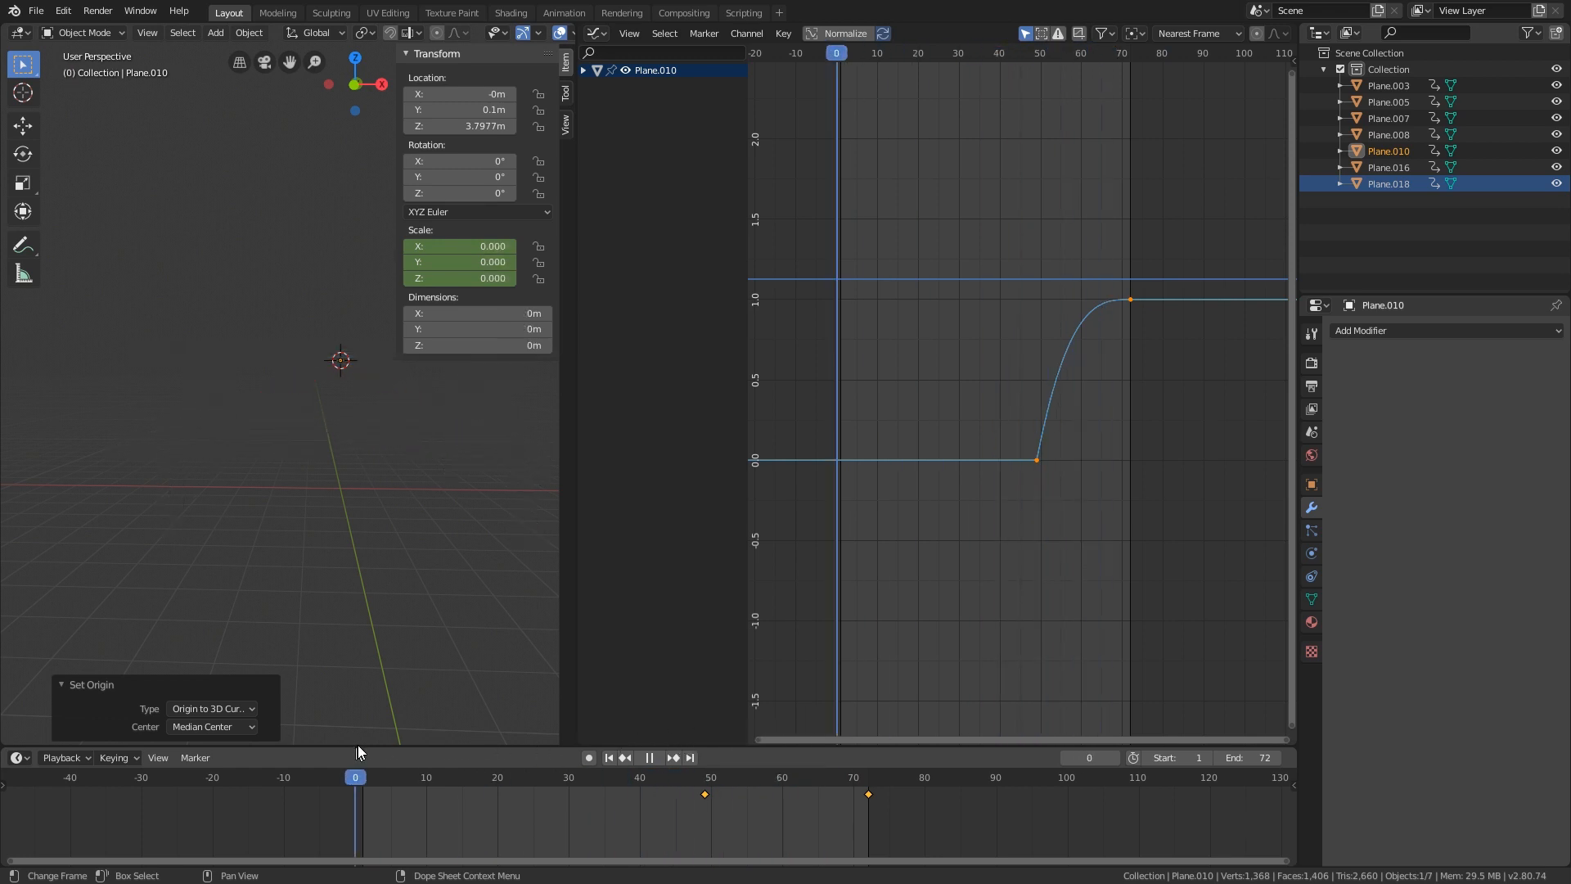
middle_drag(378, 517, 400, 680)
key(space)
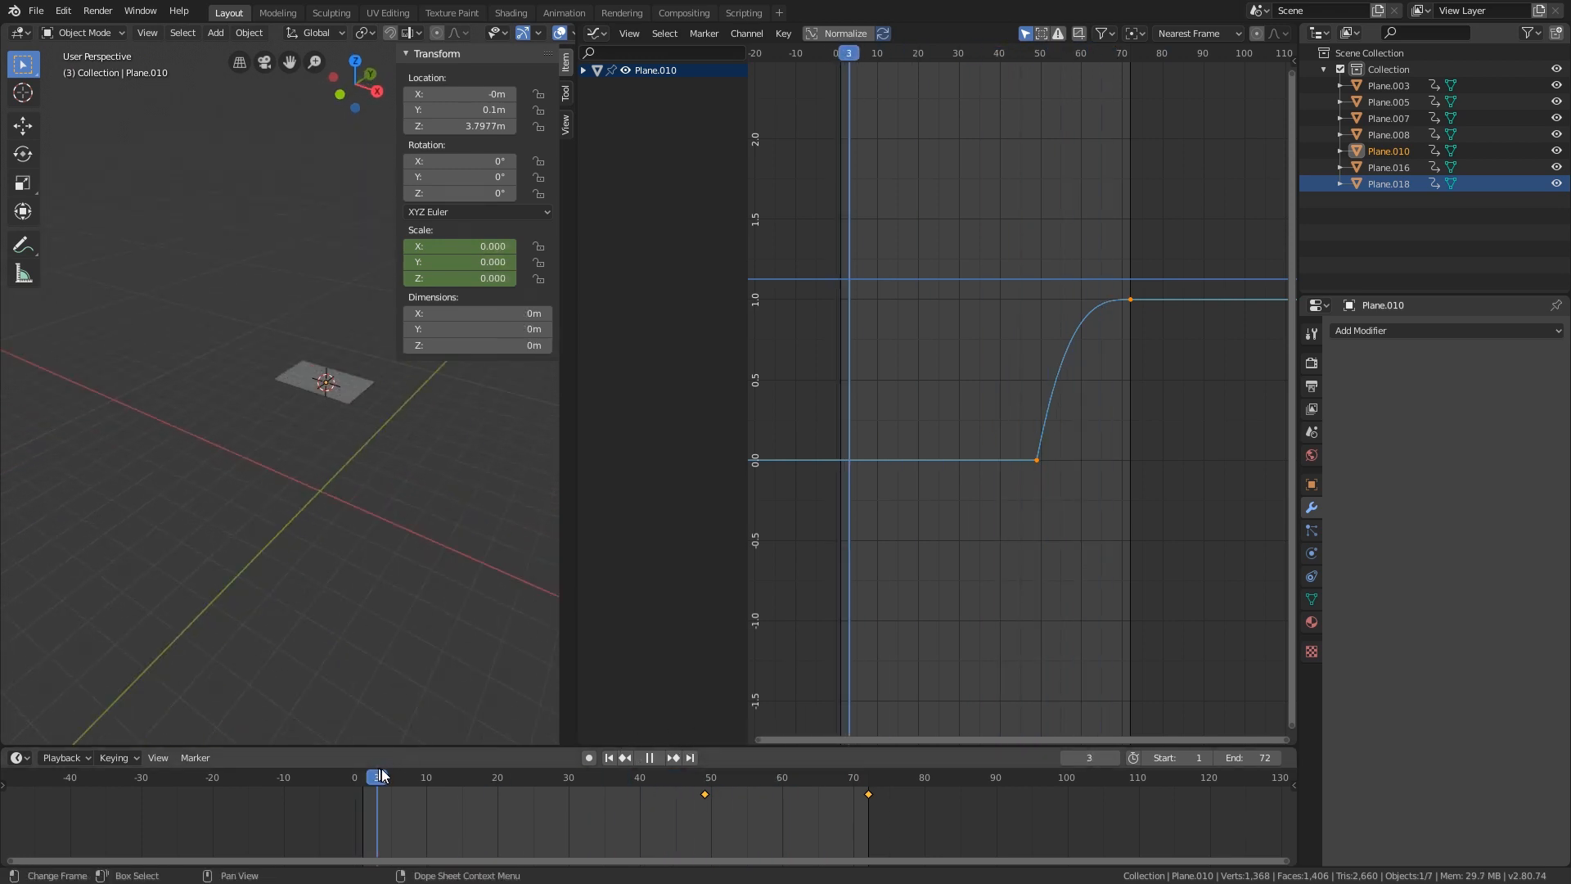
key(space)
click(462, 776)
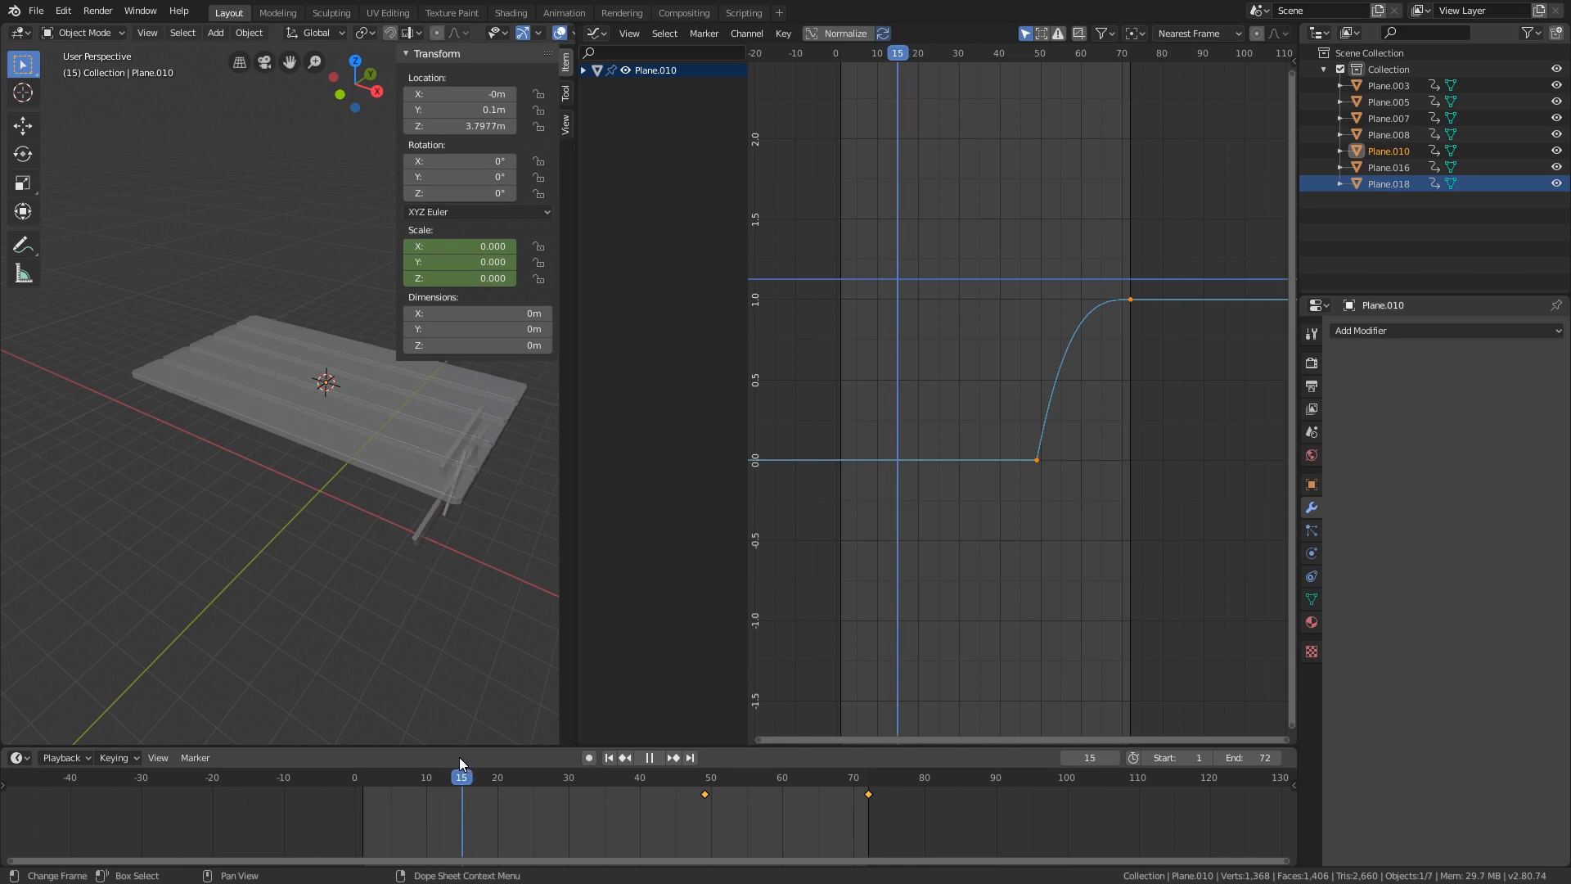
key(g)
key(x)
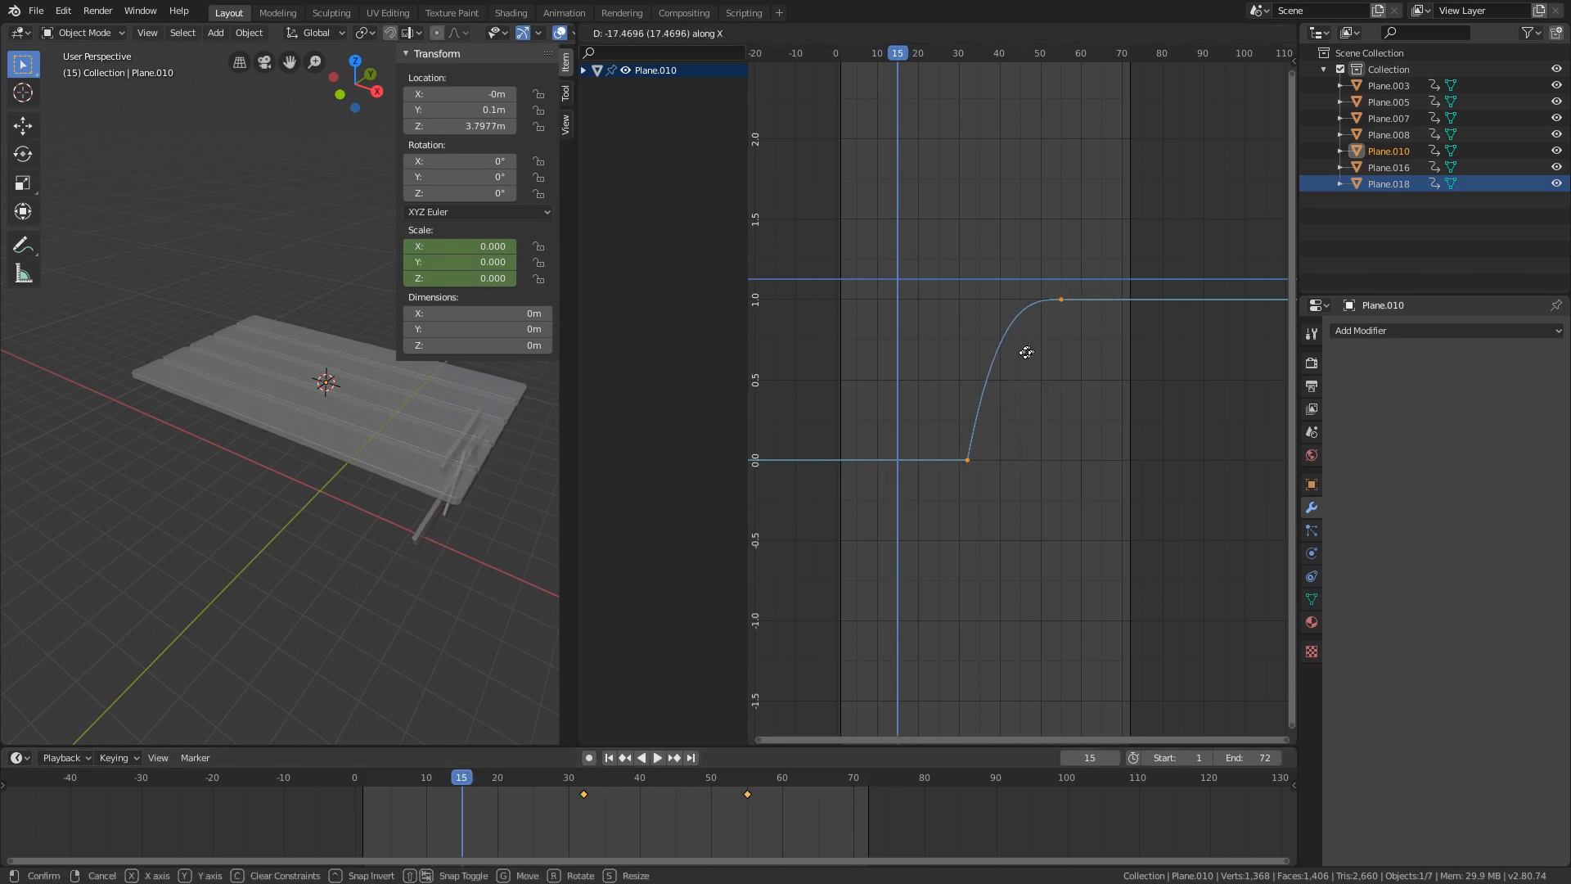
click(935, 372)
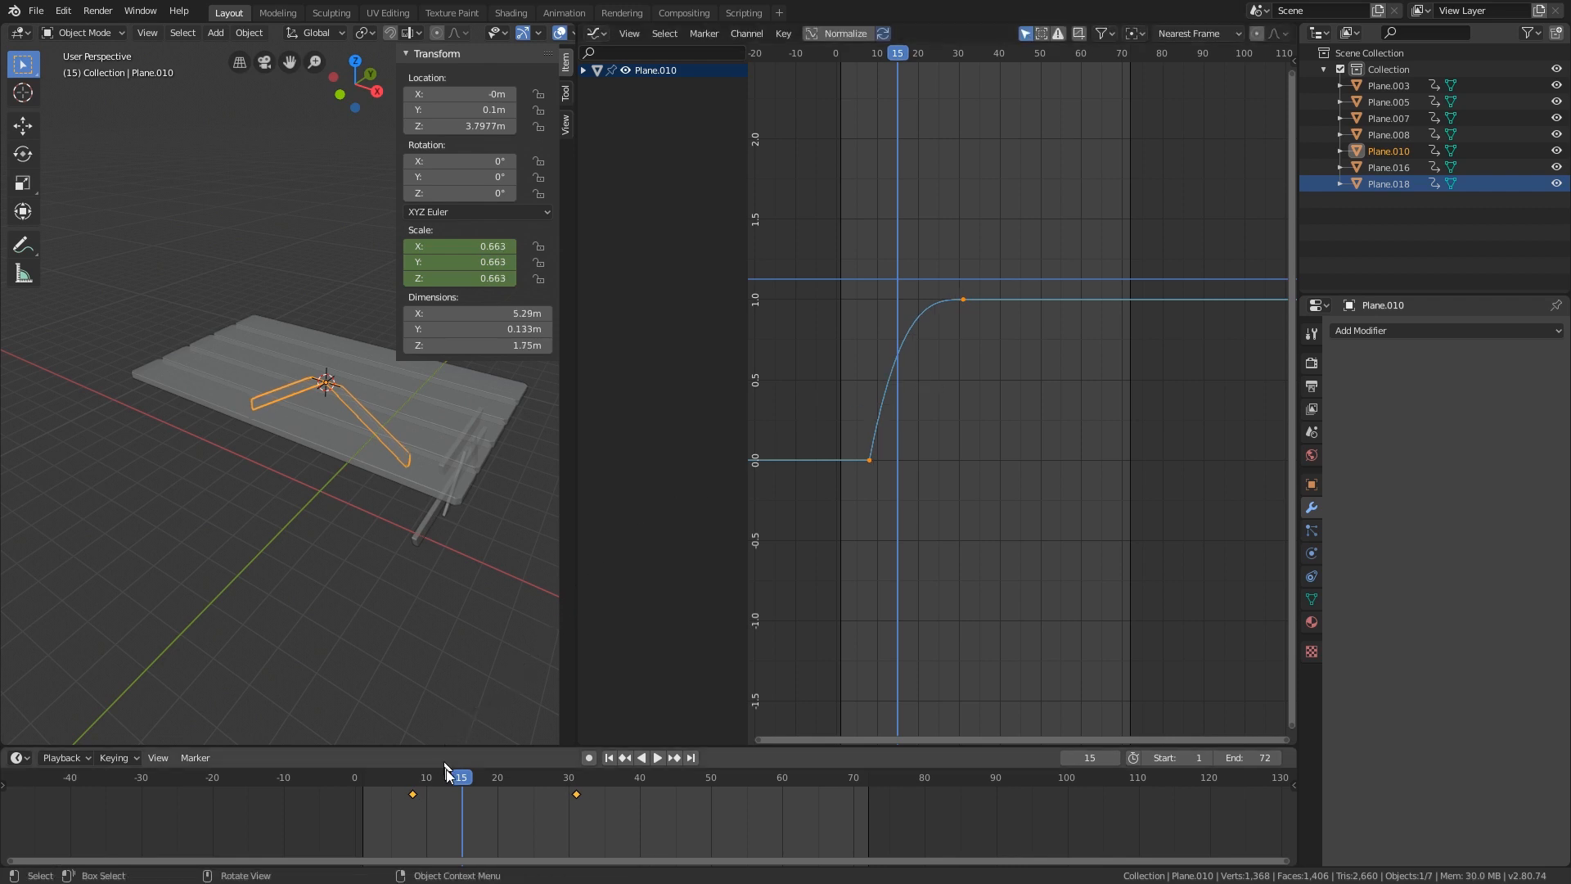
- Select the bench seats and examine how they scale into place by scrubbing the animation and viewing them from several angles
drag(454, 779, 830, 680)
click(382, 563)
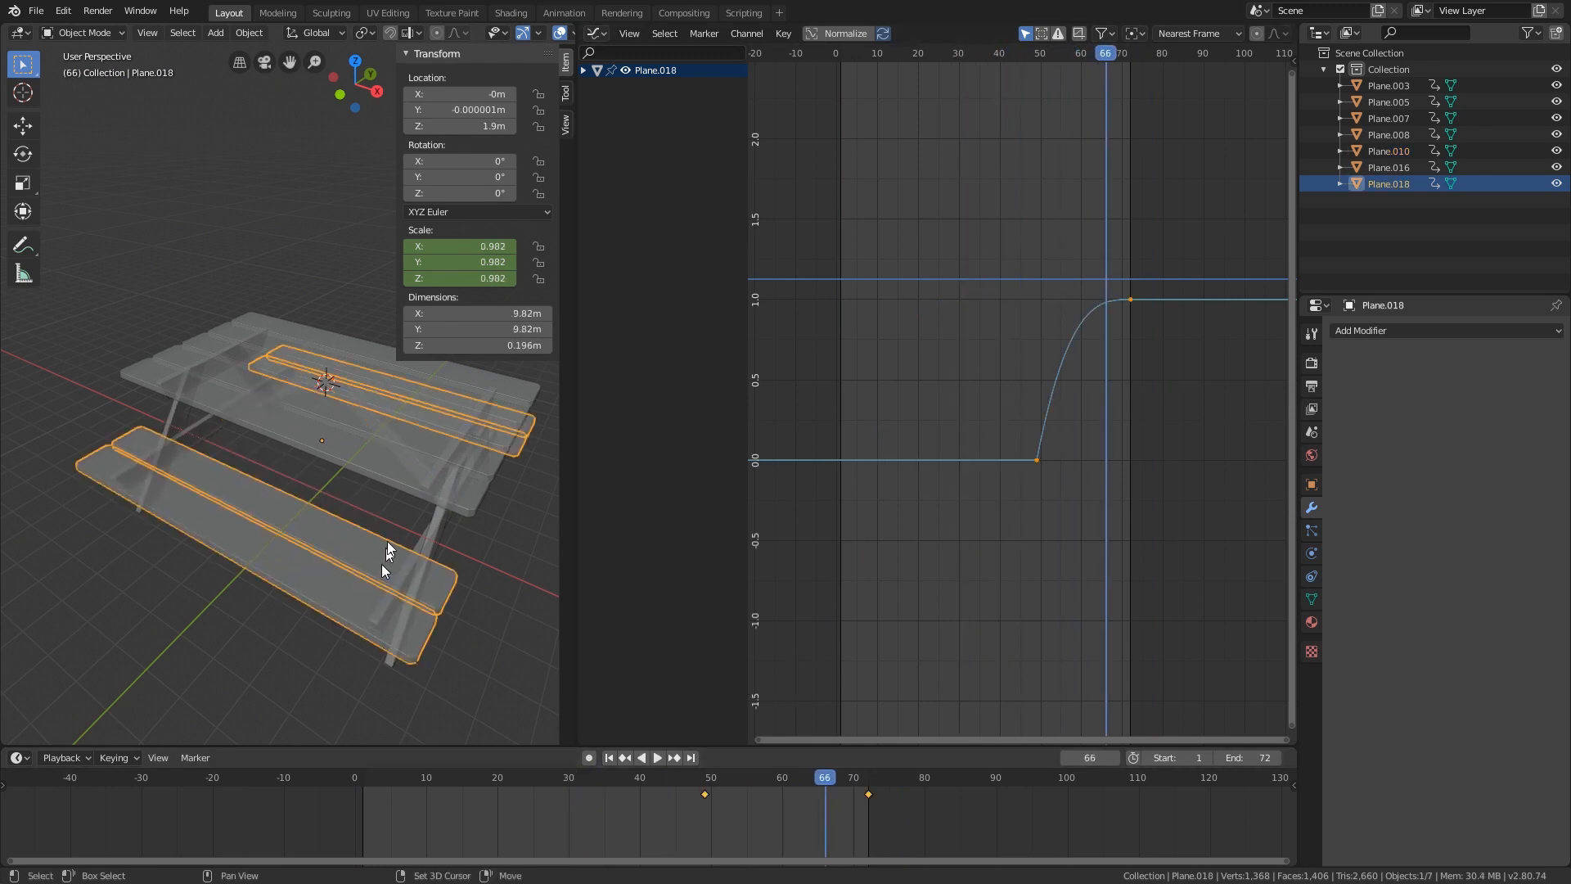
middle_drag(381, 563, 459, 491)
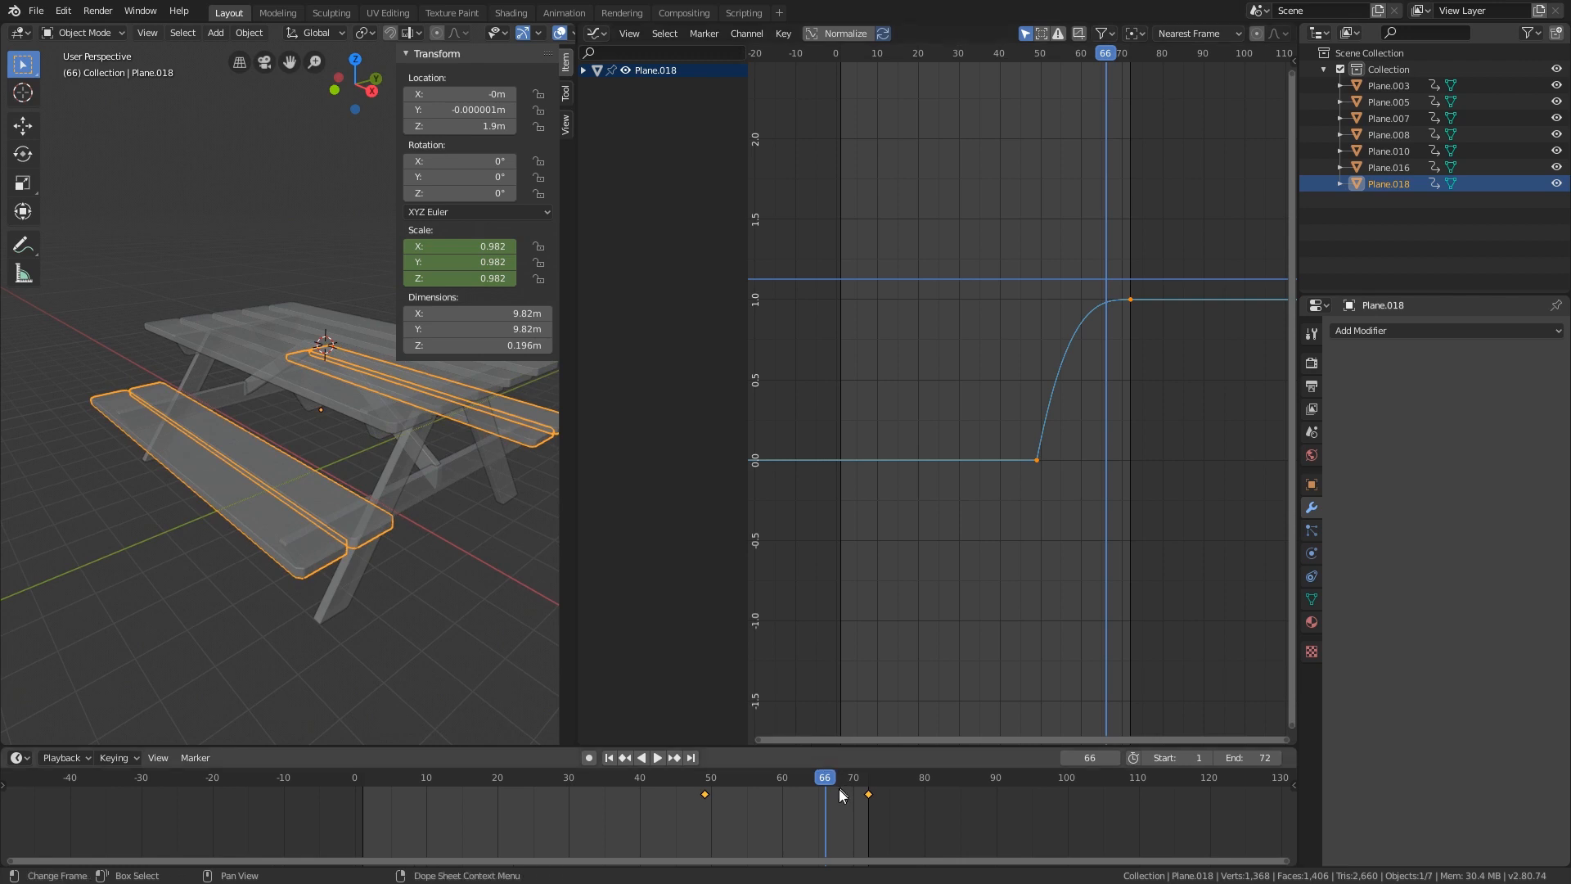
drag(826, 779, 796, 753)
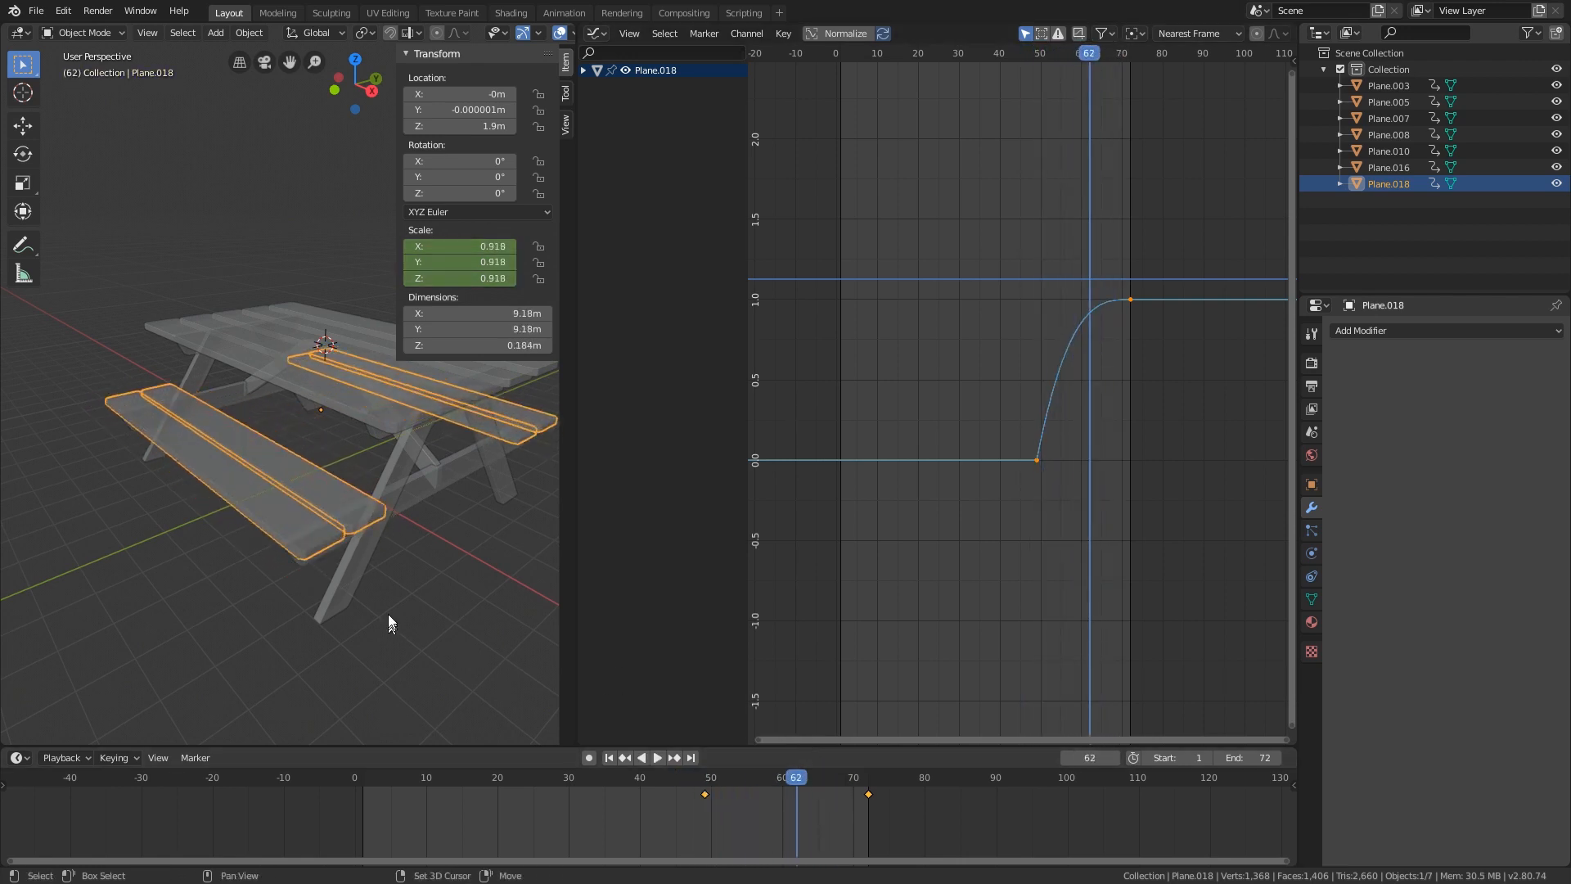
middle_drag(388, 613, 326, 520)
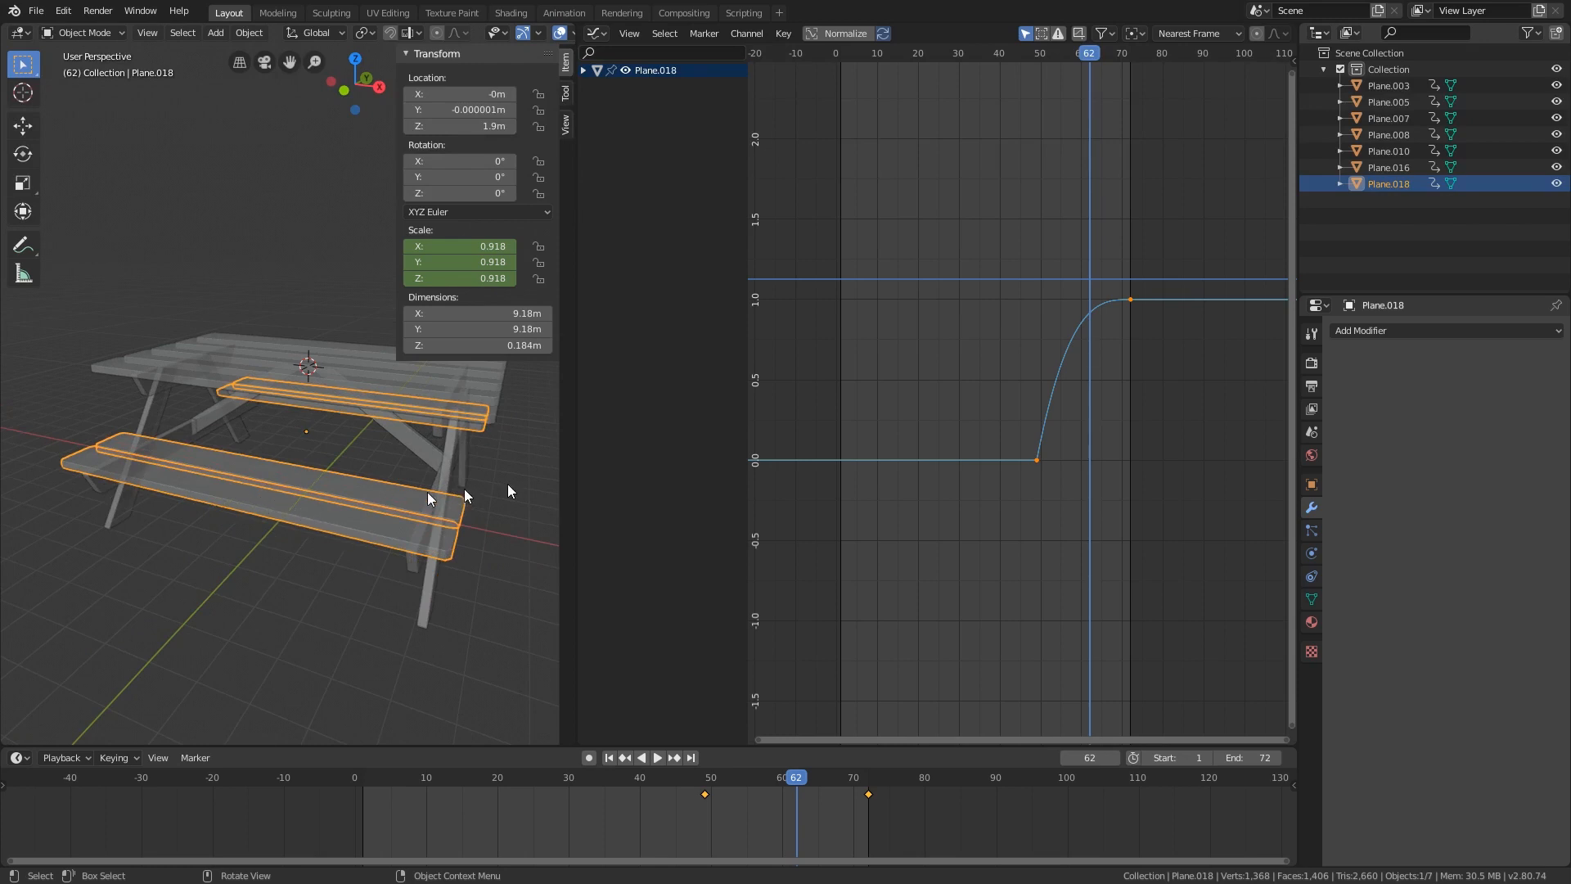
middle_drag(427, 495, 313, 520)
middle_drag(507, 601, 365, 503)
click(611, 774)
key(space)
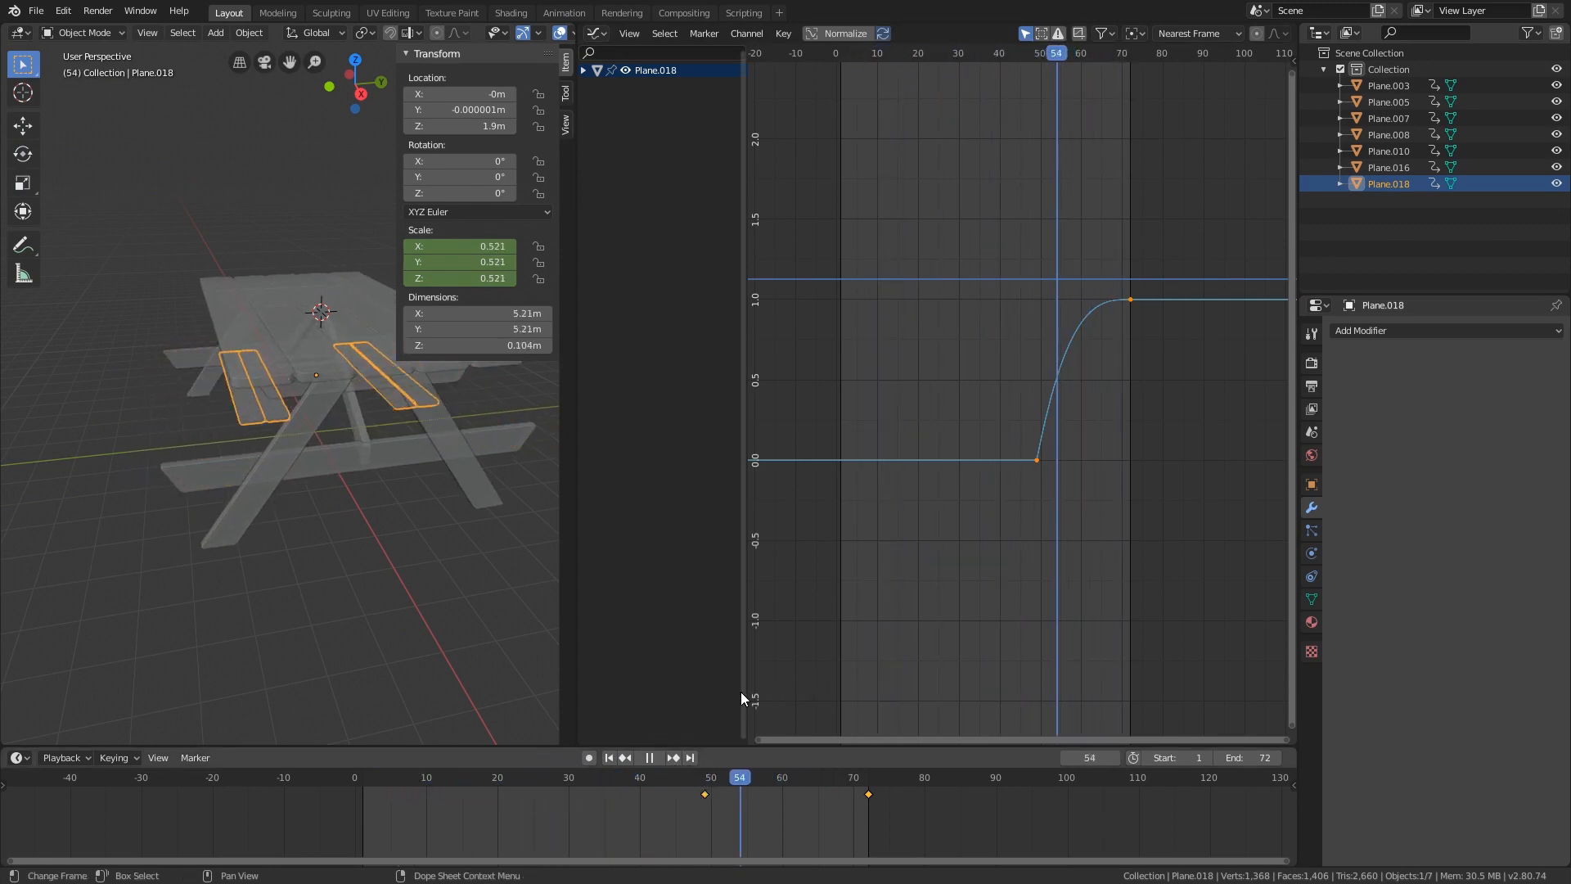
key(space)
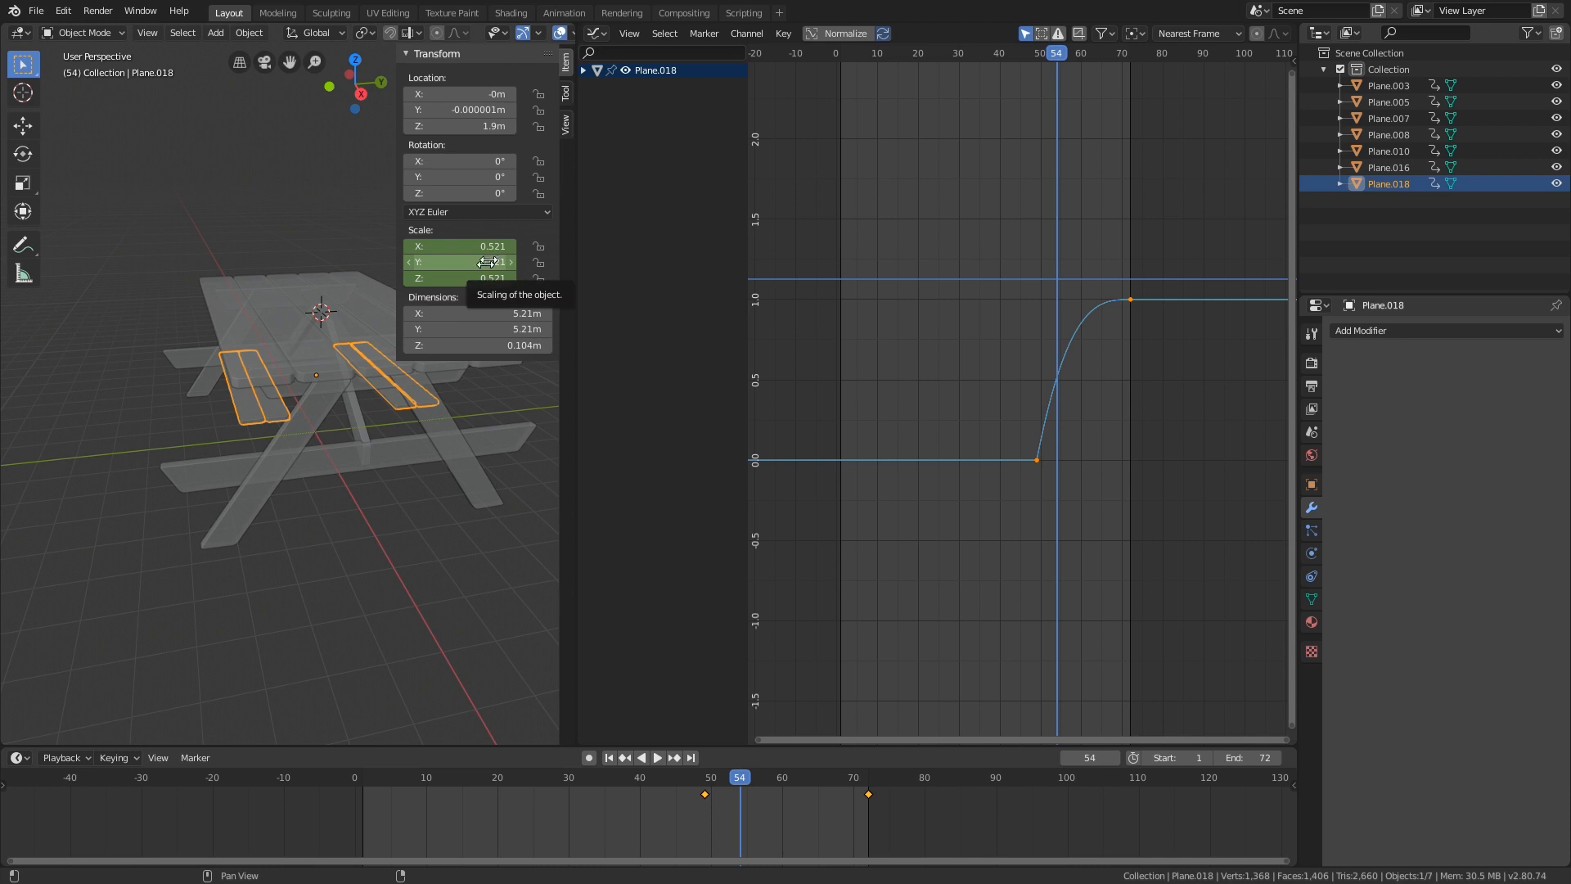
drag(488, 262, 622, 262)
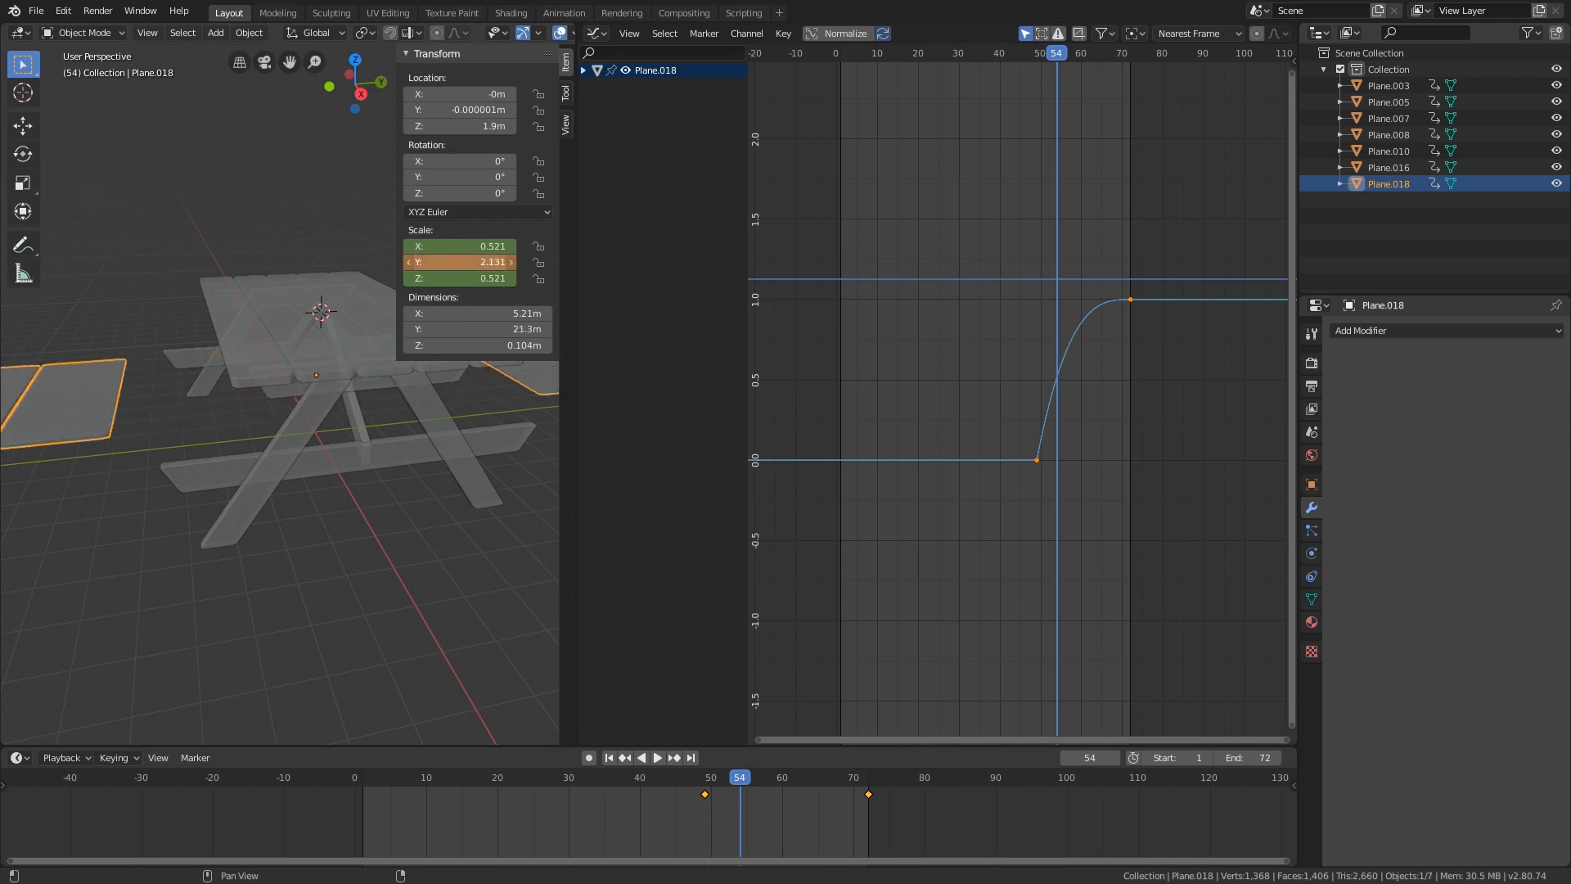
key(Escape)
drag(489, 262, 529, 262)
key(Escape)
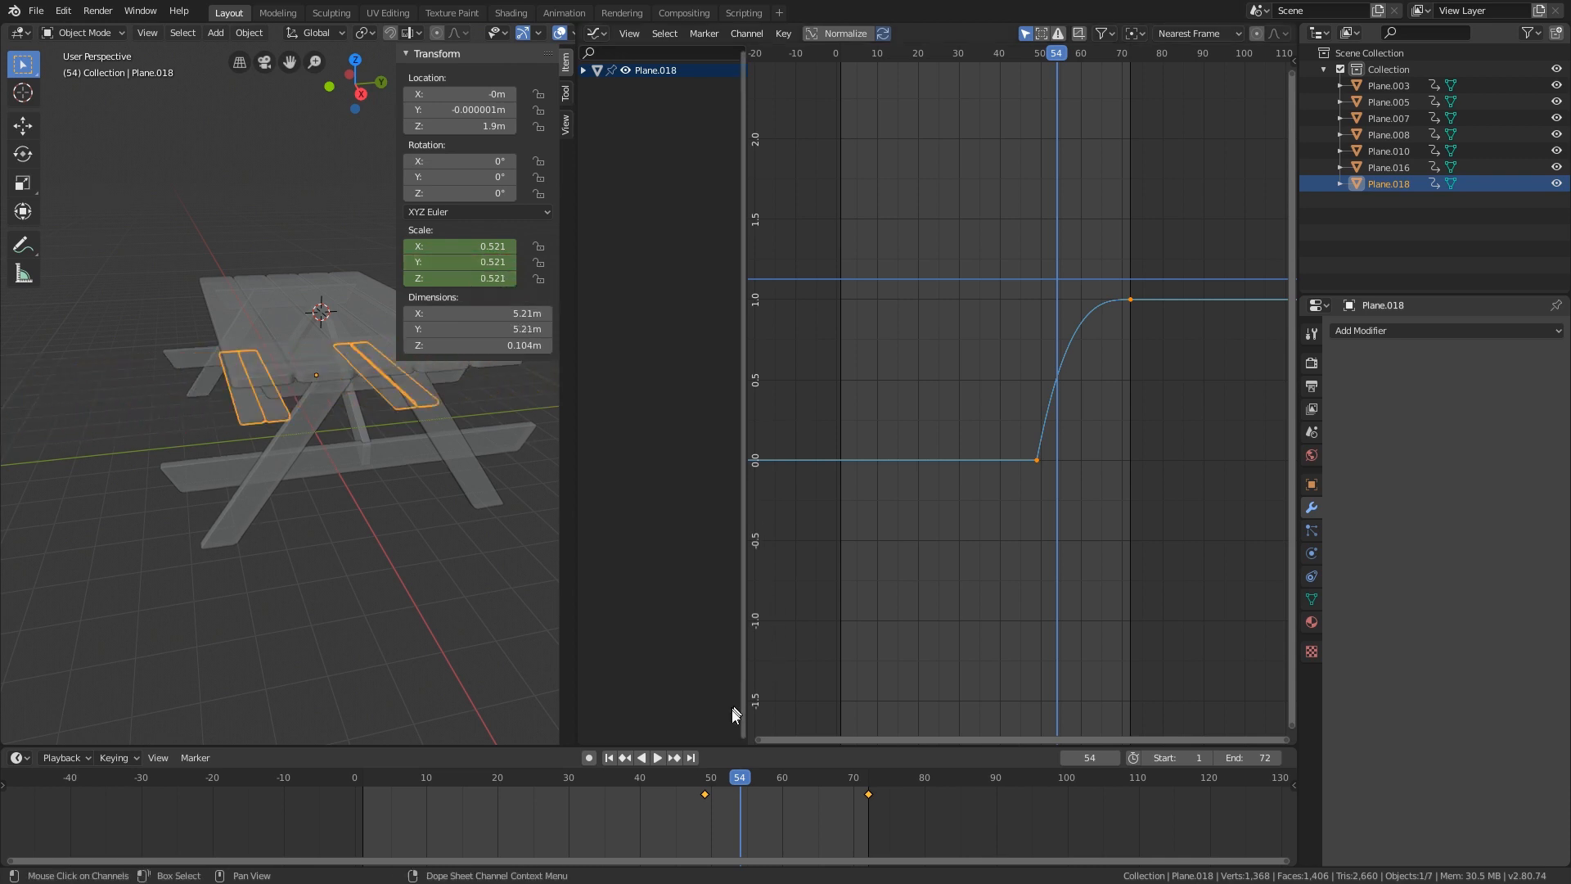
- Go to frame 73 and clear only the Y scale keyframes of the bench seats
drag(734, 779, 874, 748)
right_click(469, 263)
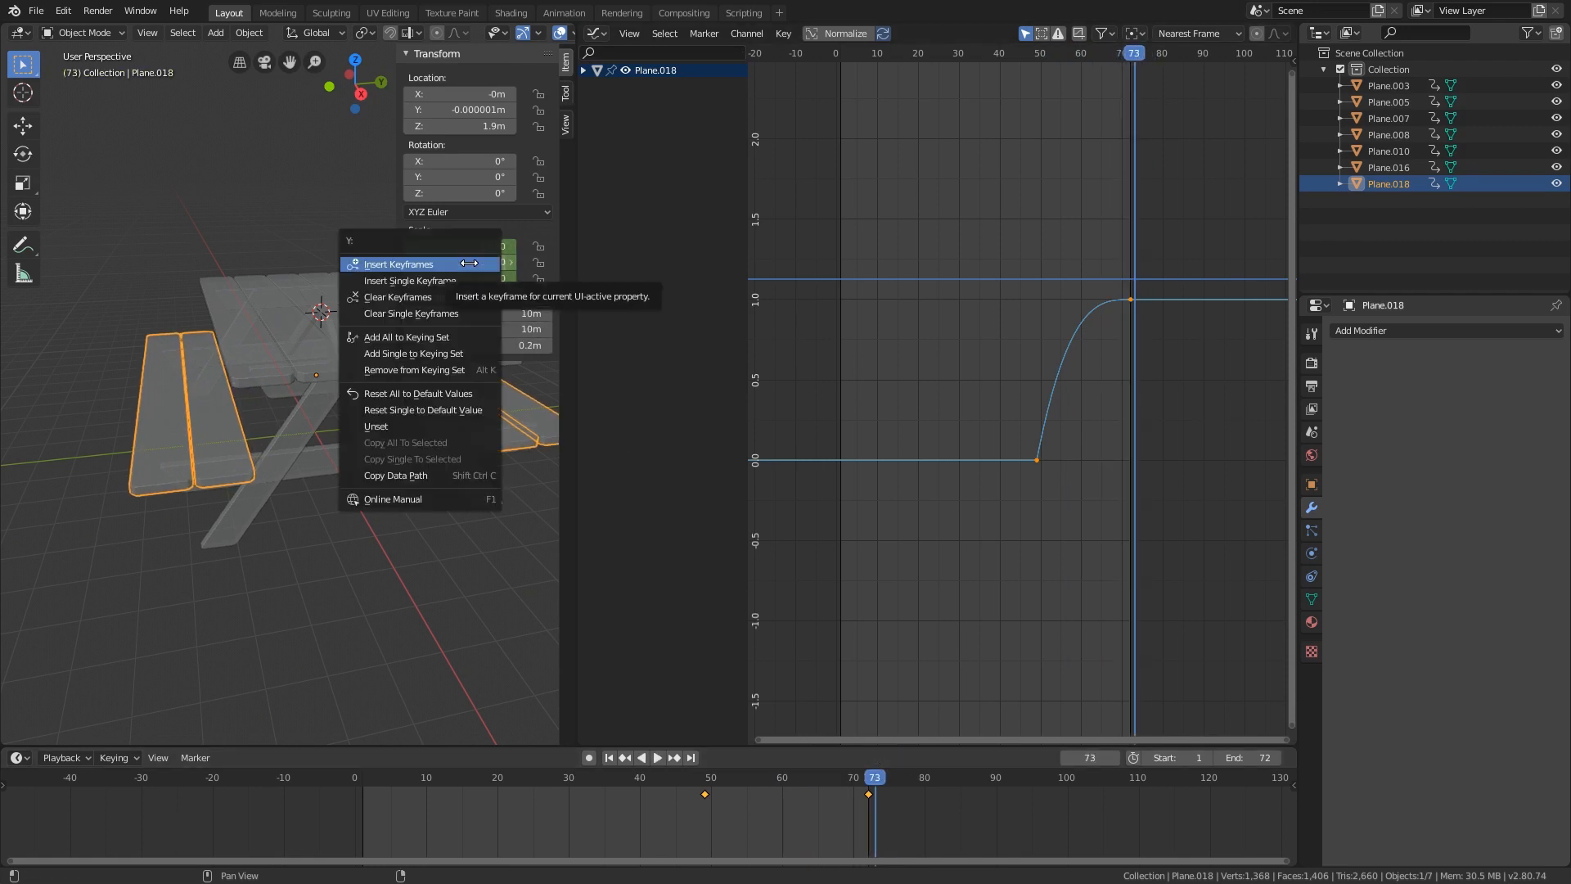
click(461, 315)
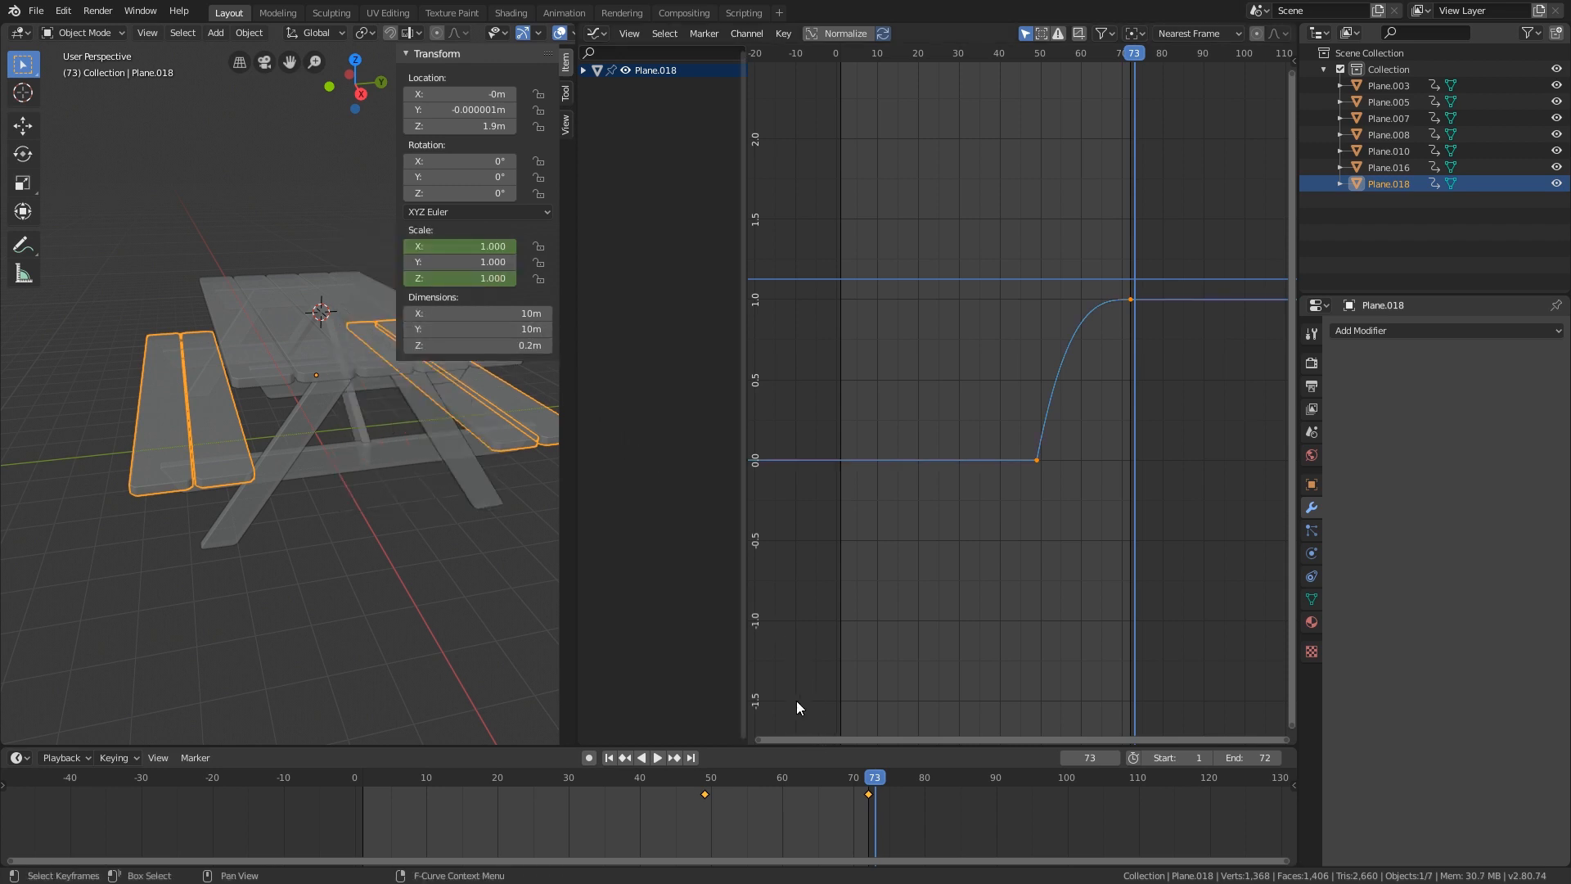
- Examine the bench seats' growth by scrubbing the timeline from another angle and playing the animation in Rendered shading
drag(871, 778, 711, 776)
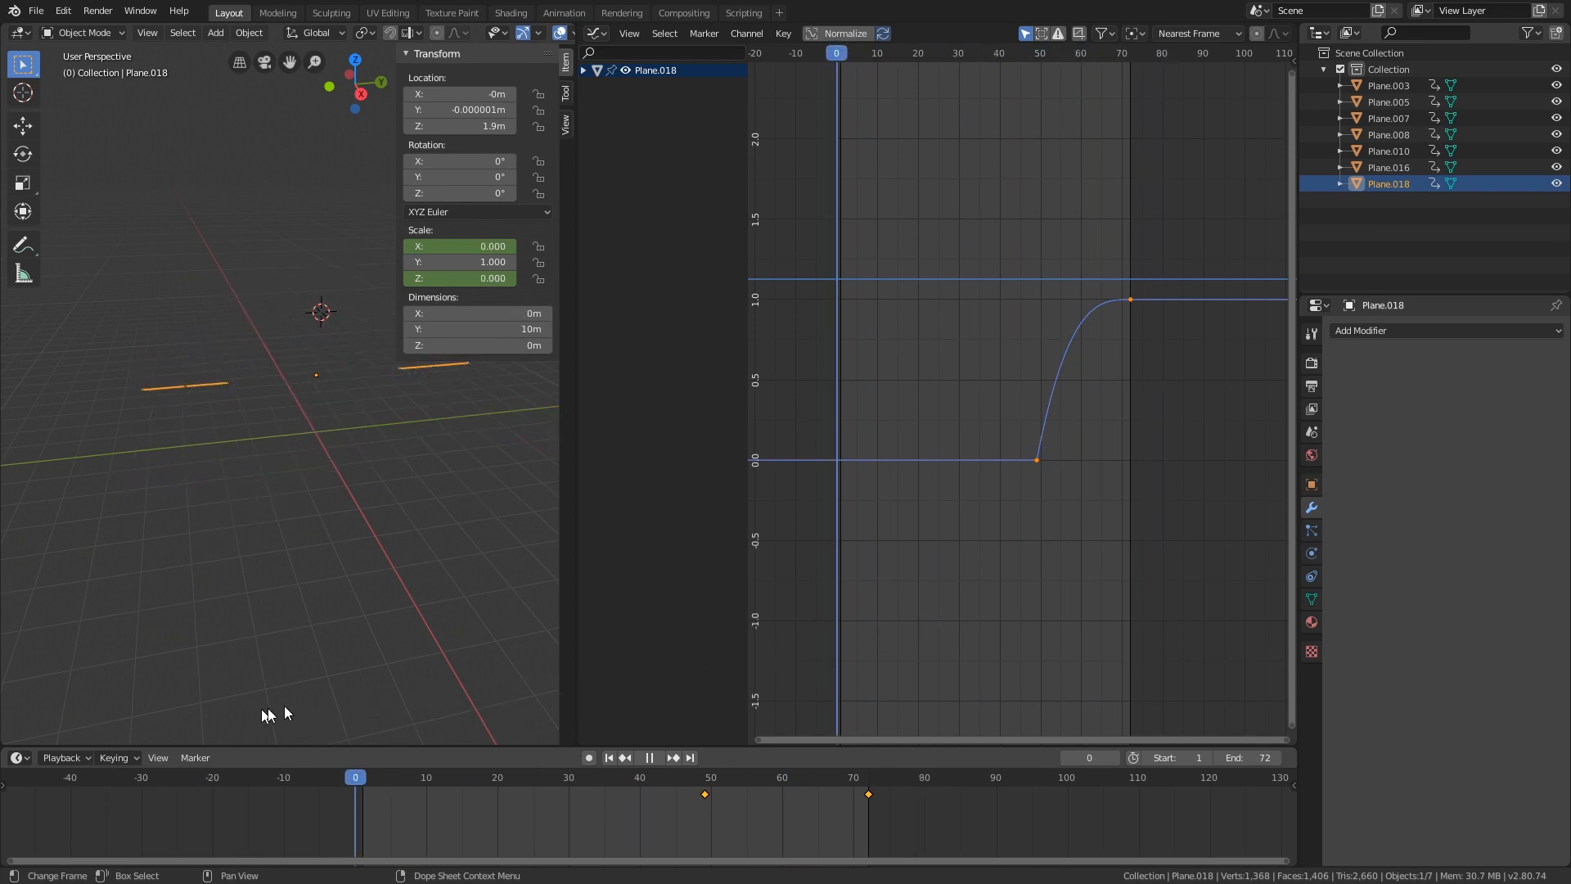
drag(286, 714, 789, 589)
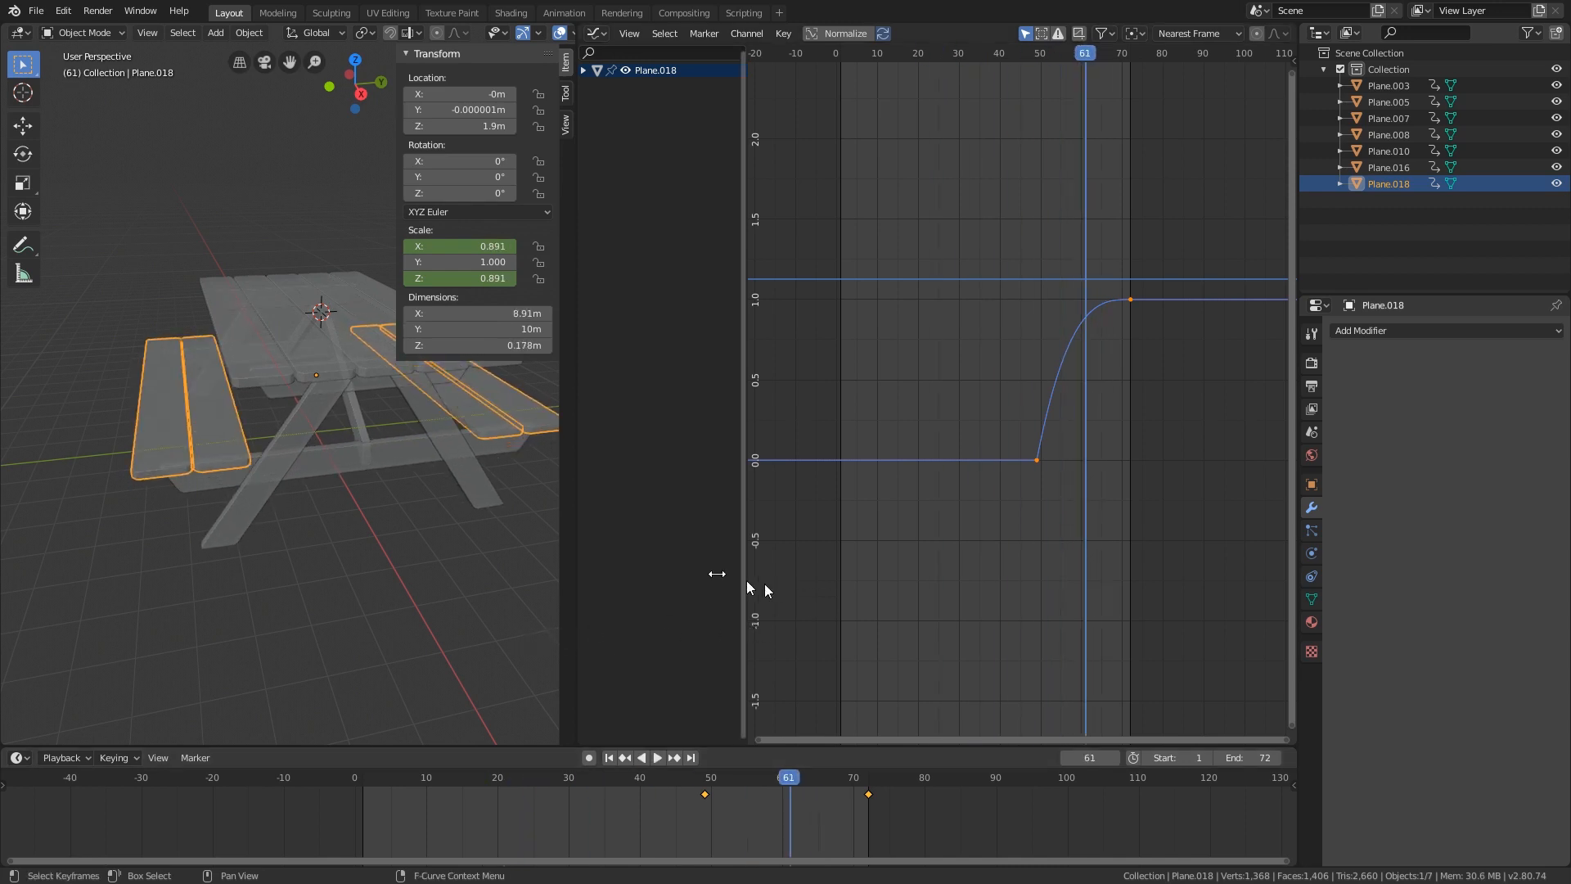
middle_drag(196, 462, 354, 550)
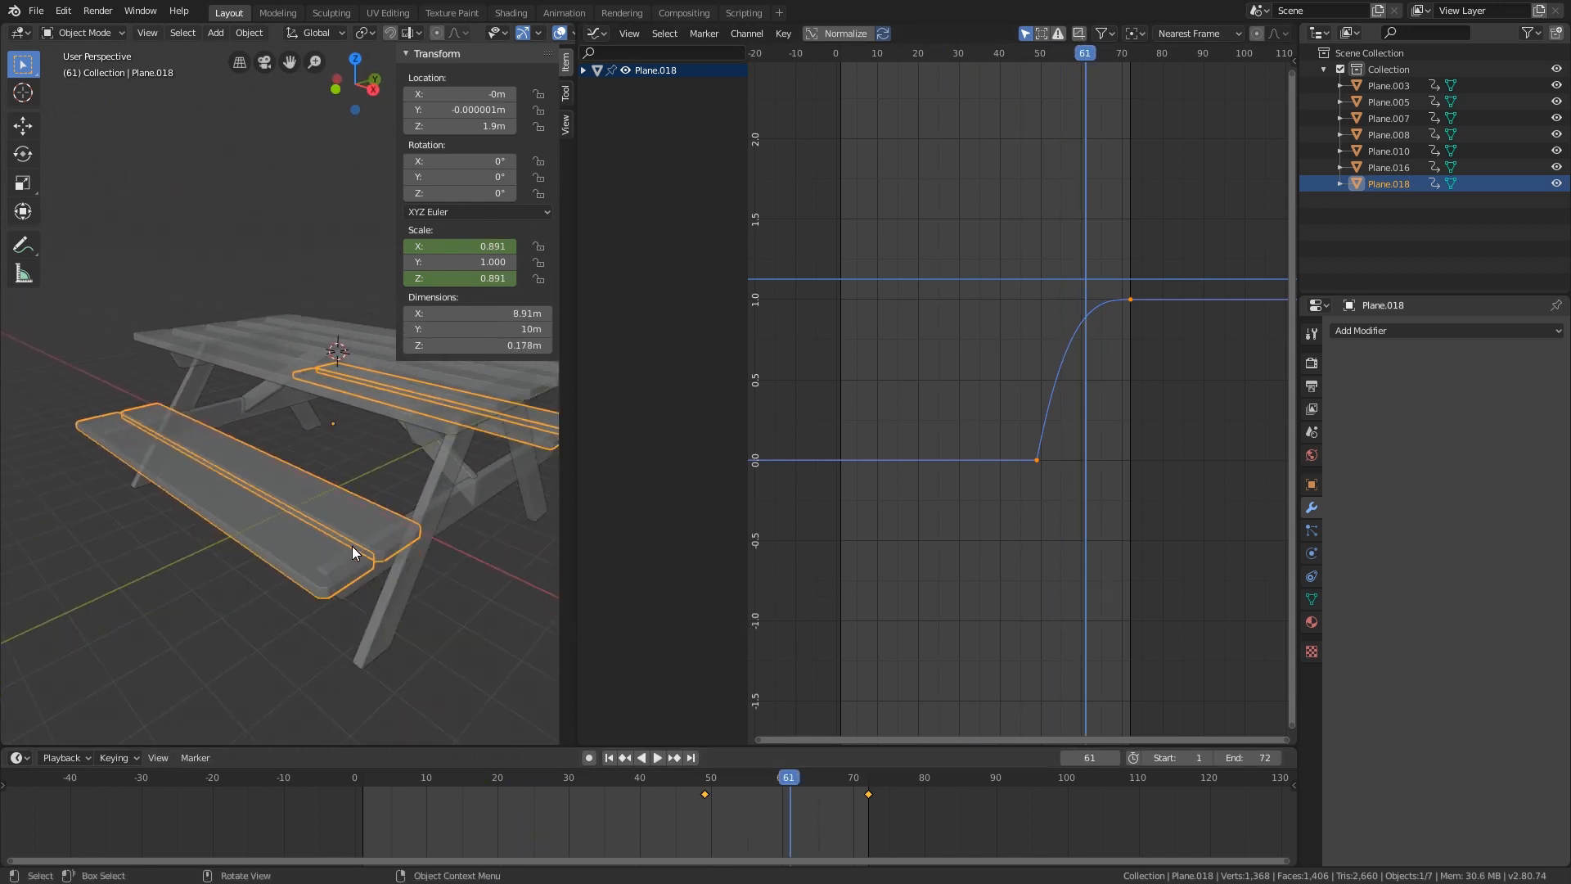
drag(789, 771, 333, 792)
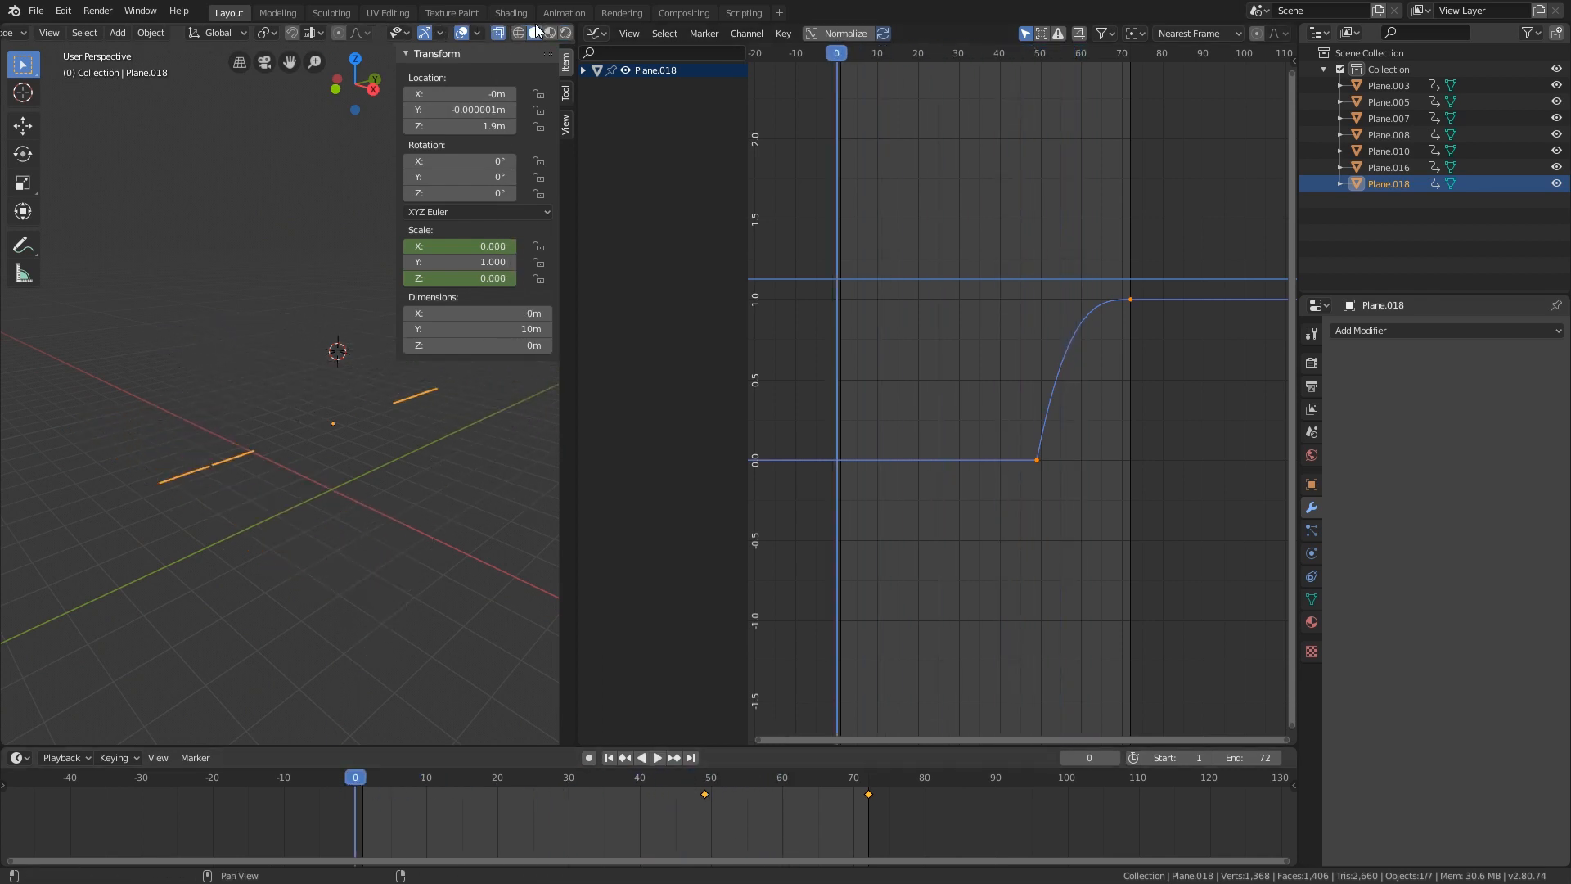
click(565, 33)
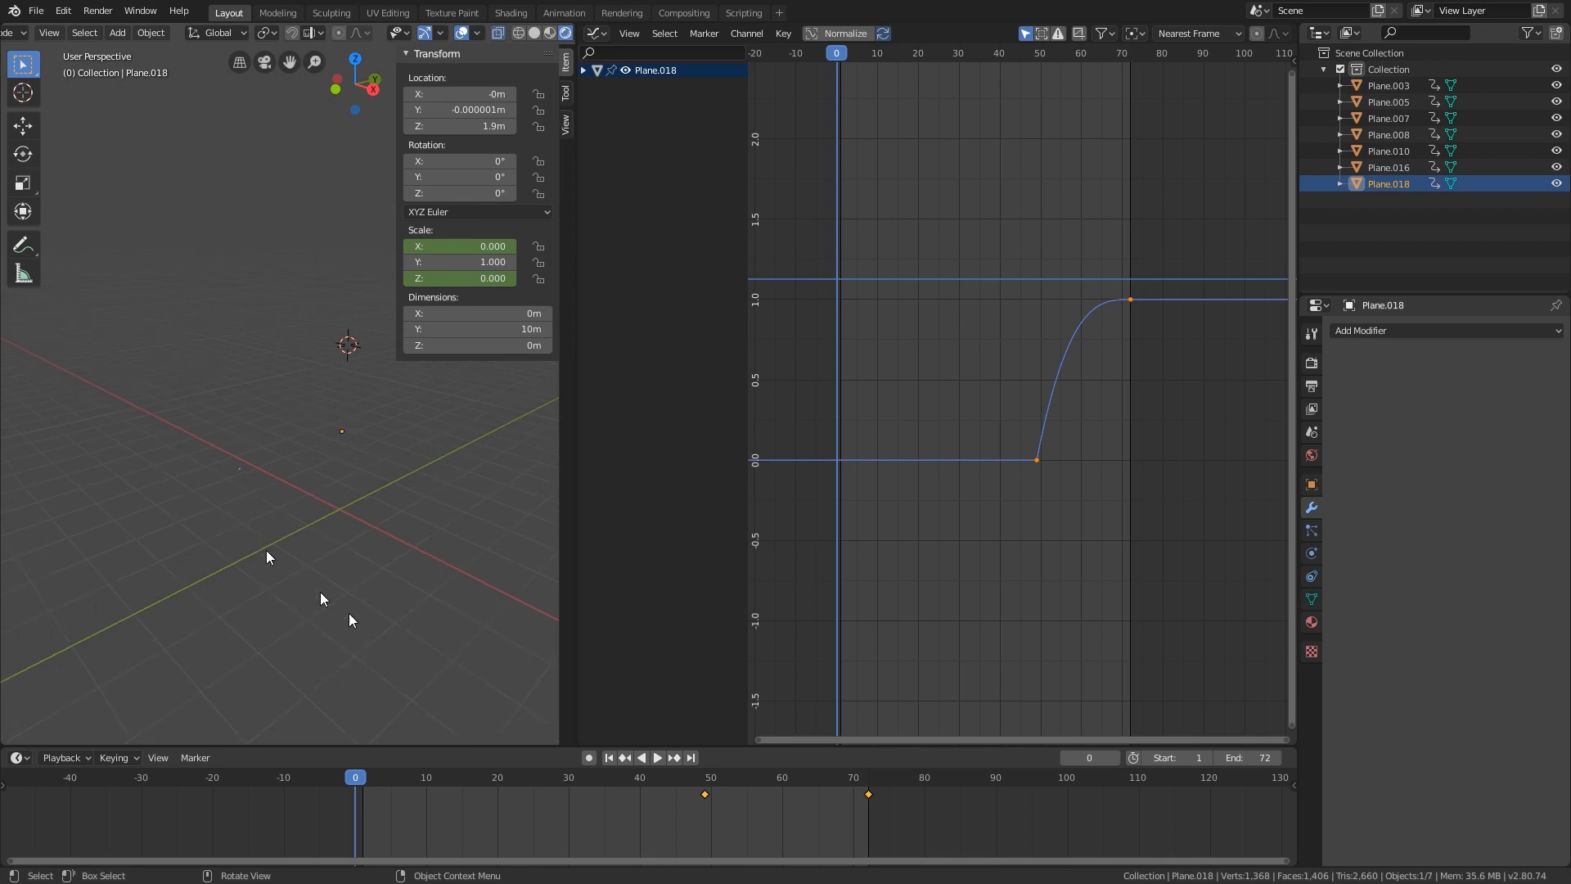
click(657, 757)
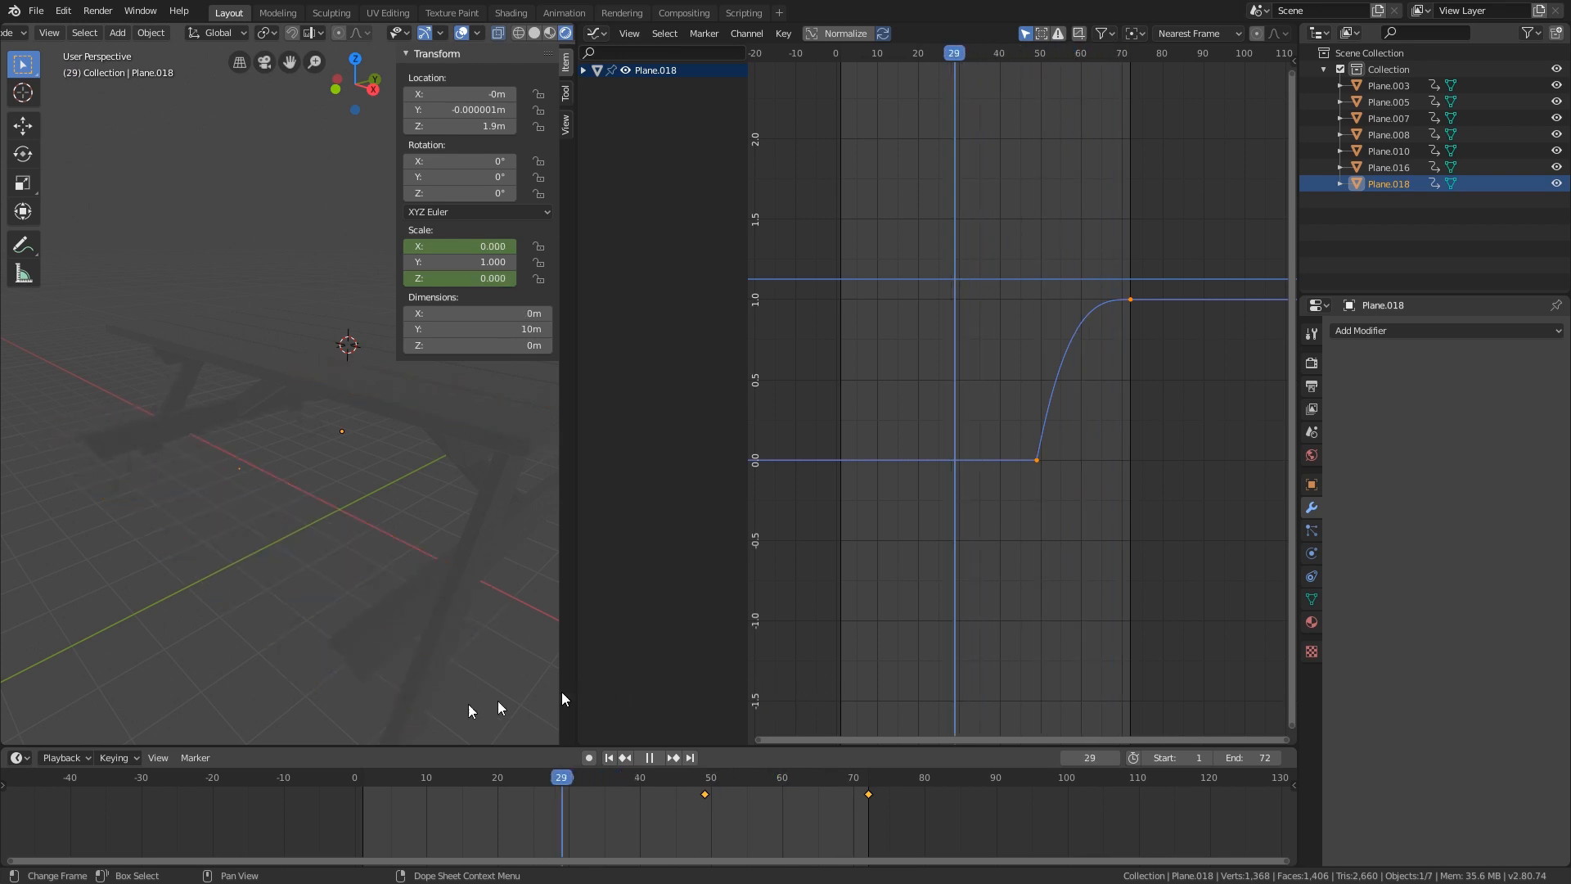
key(space)
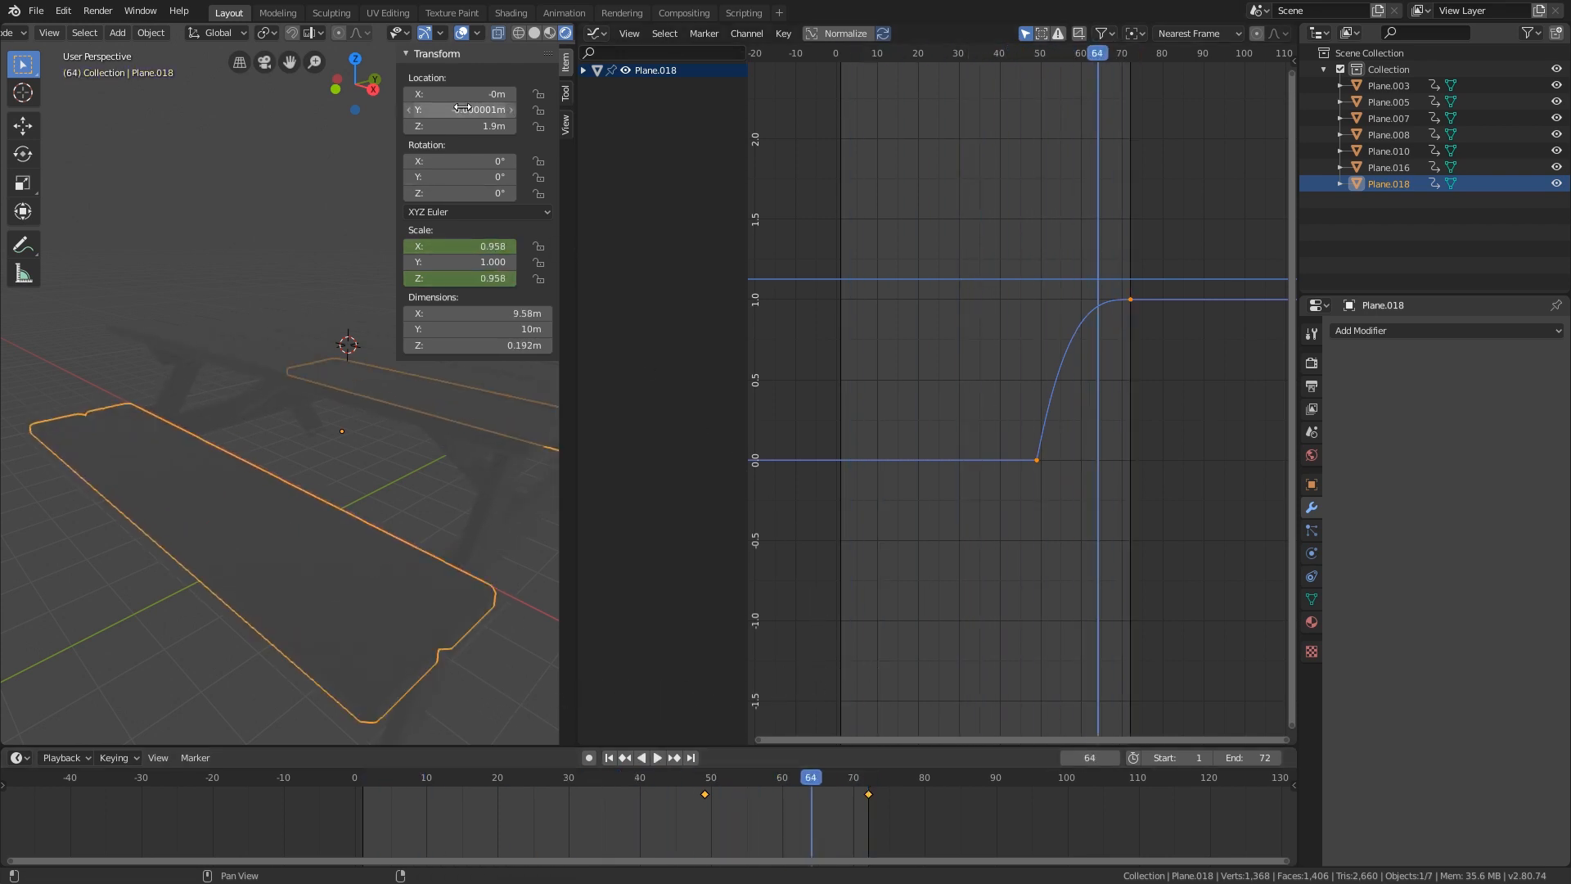
- Return the viewport to Solid shading with X-ray off and play the whole table's animation
click(533, 34)
scroll(345, 487, down, 6)
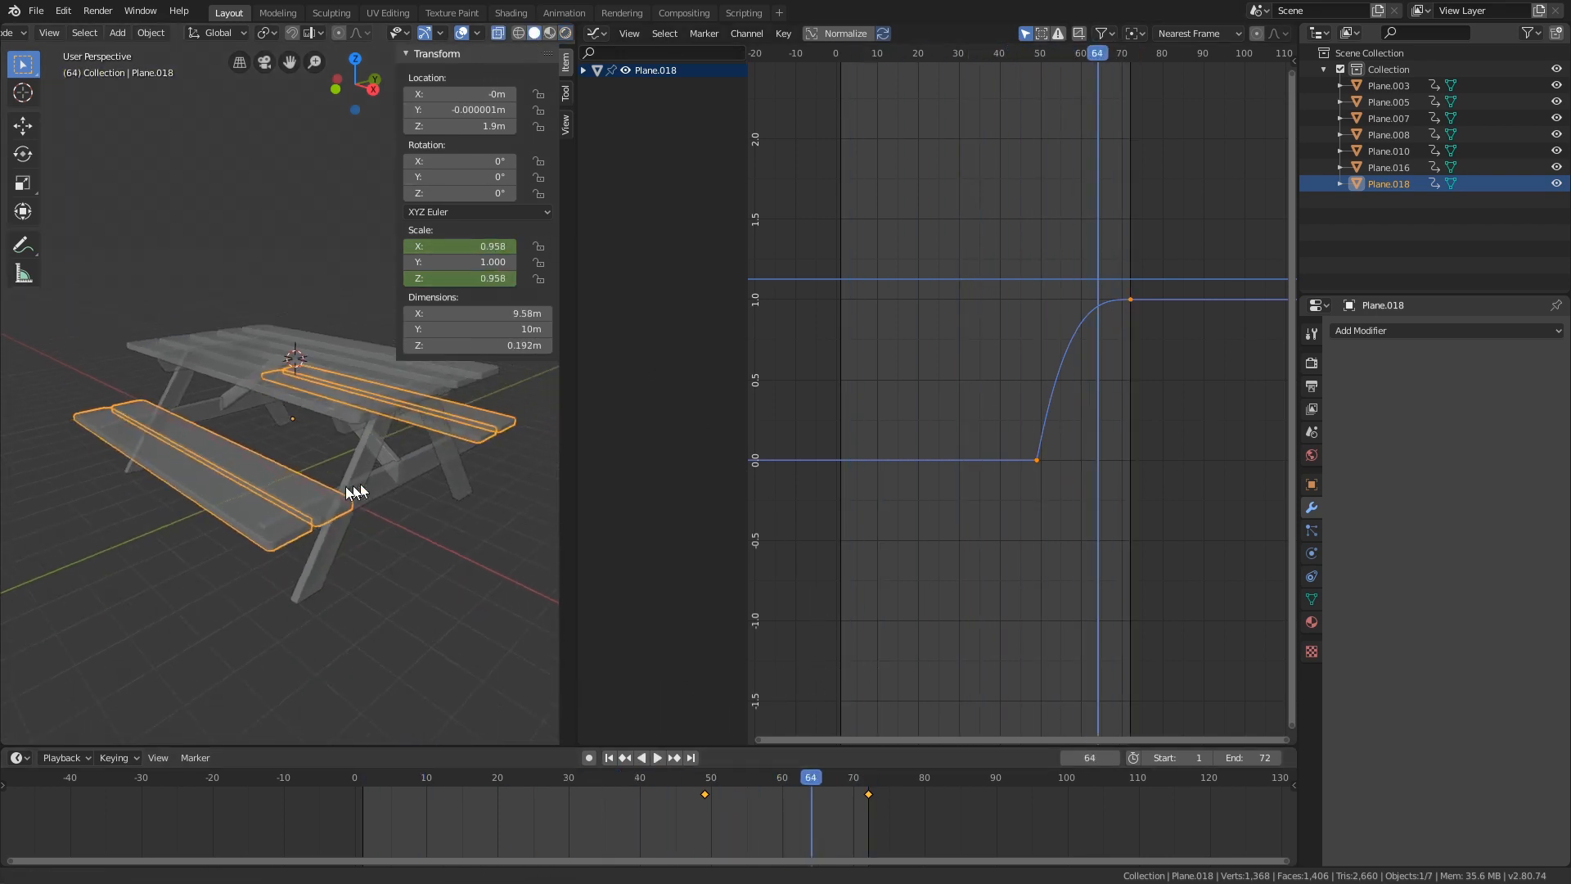
key(Right)
key(space)
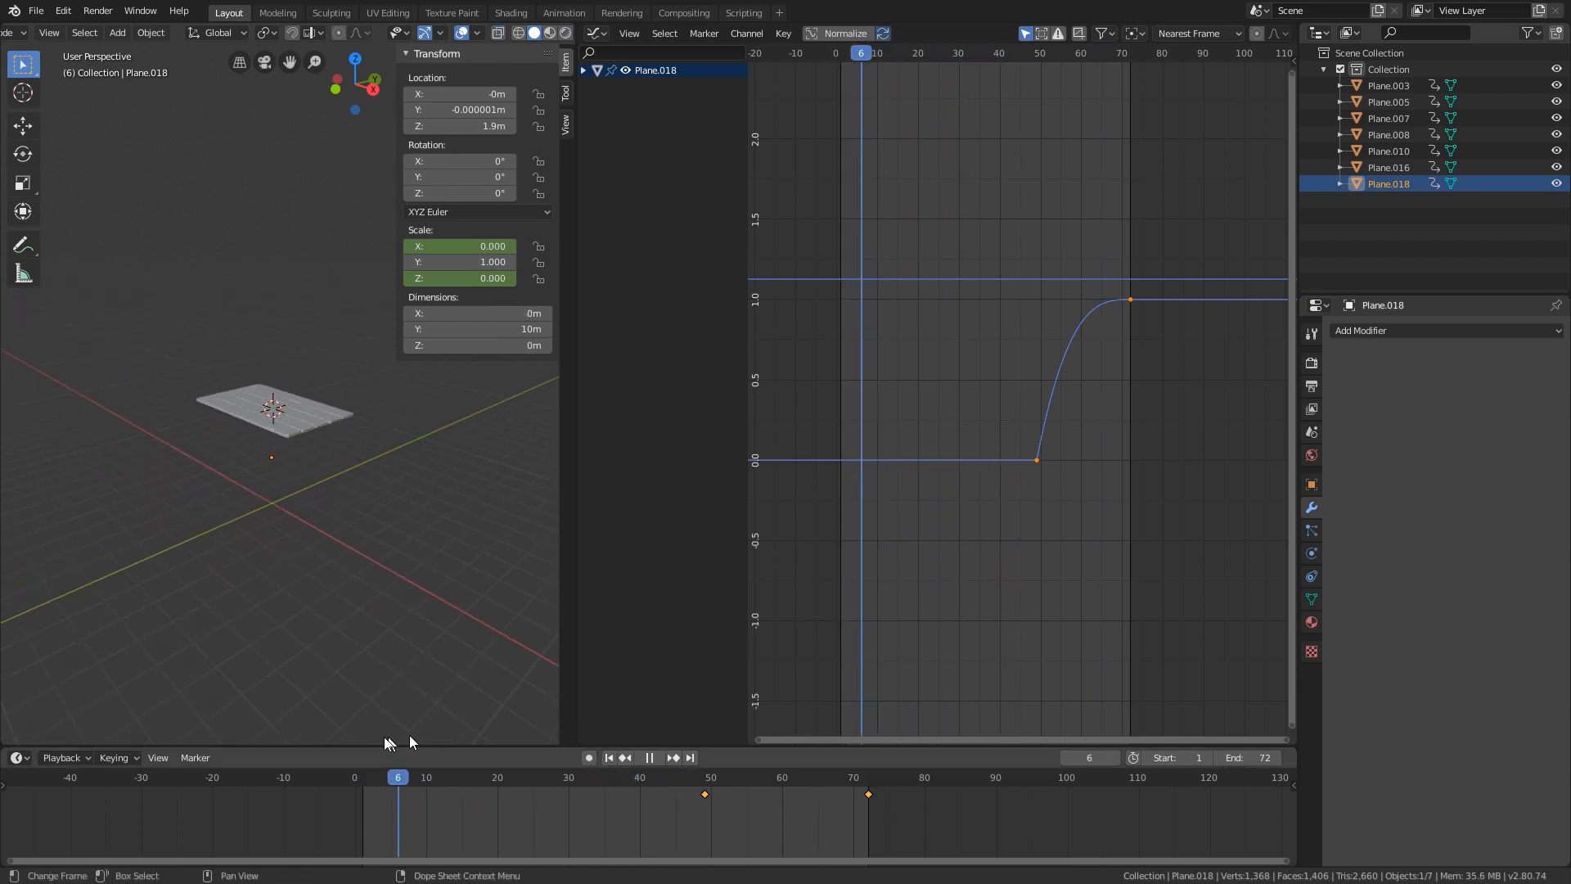
key(space)
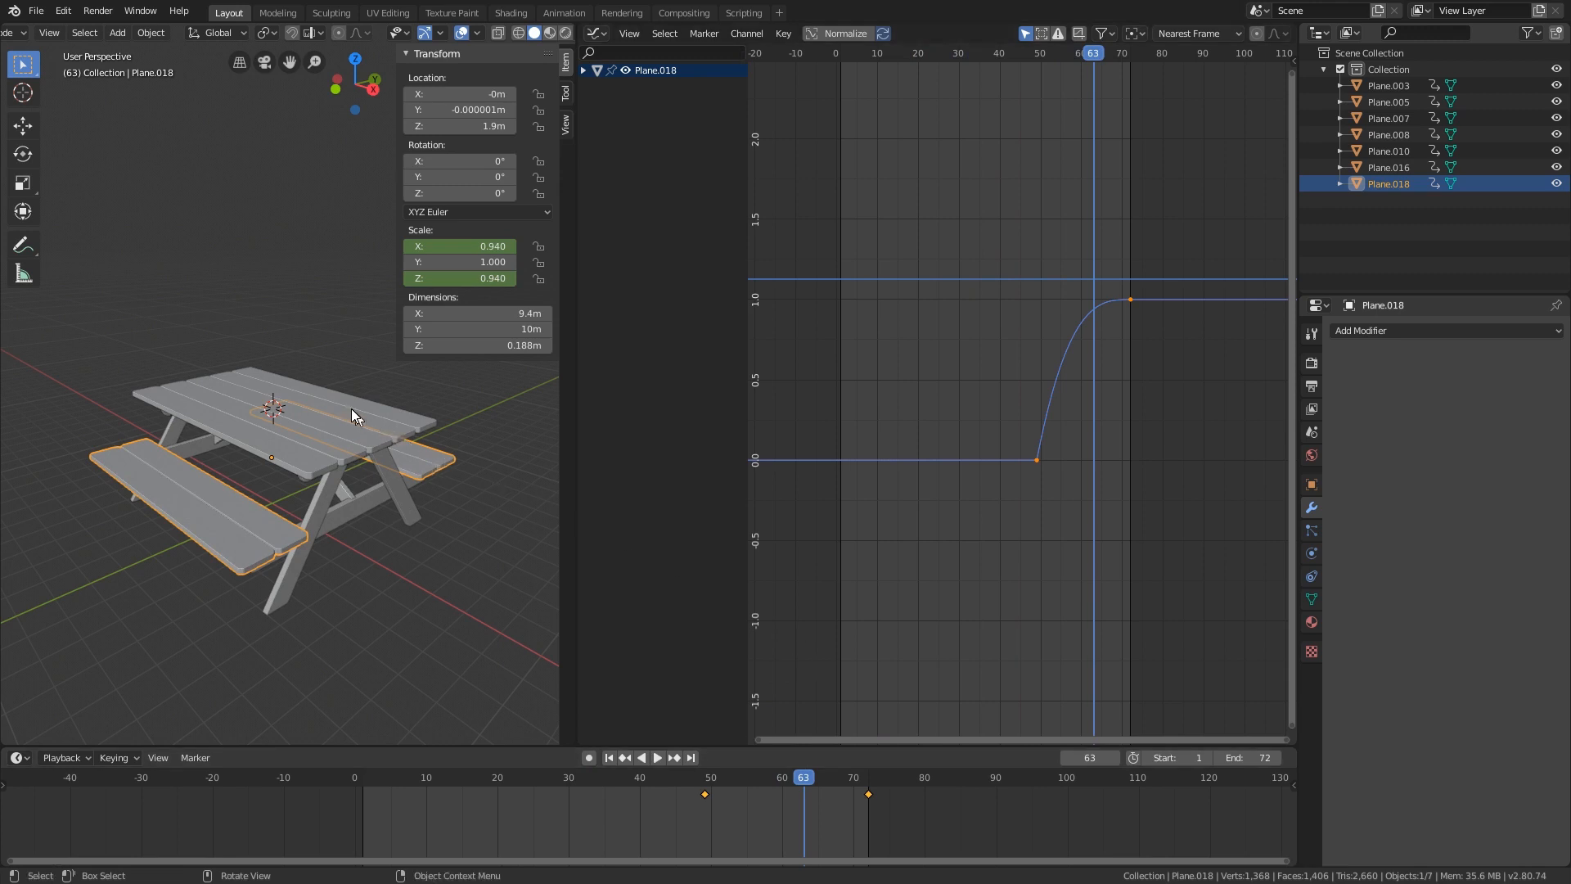
- Select the tabletop's second and fourth planks in Edit Mode, separate them into their own object and return to Object Mode
click(351, 409)
key(Tab)
middle_drag(351, 409, 338, 491)
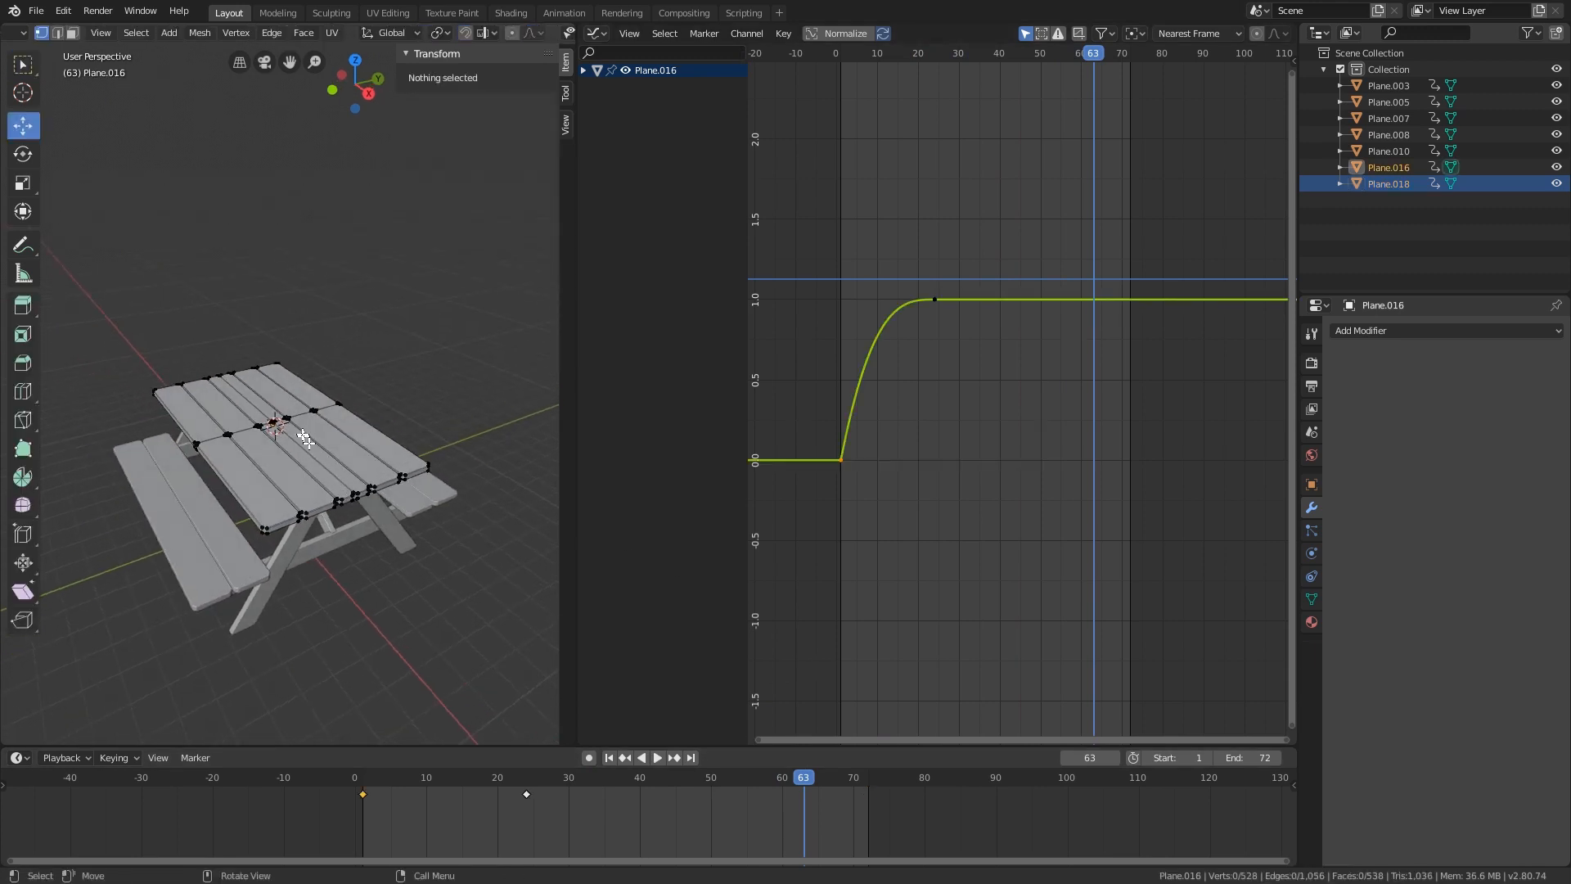
key(l)
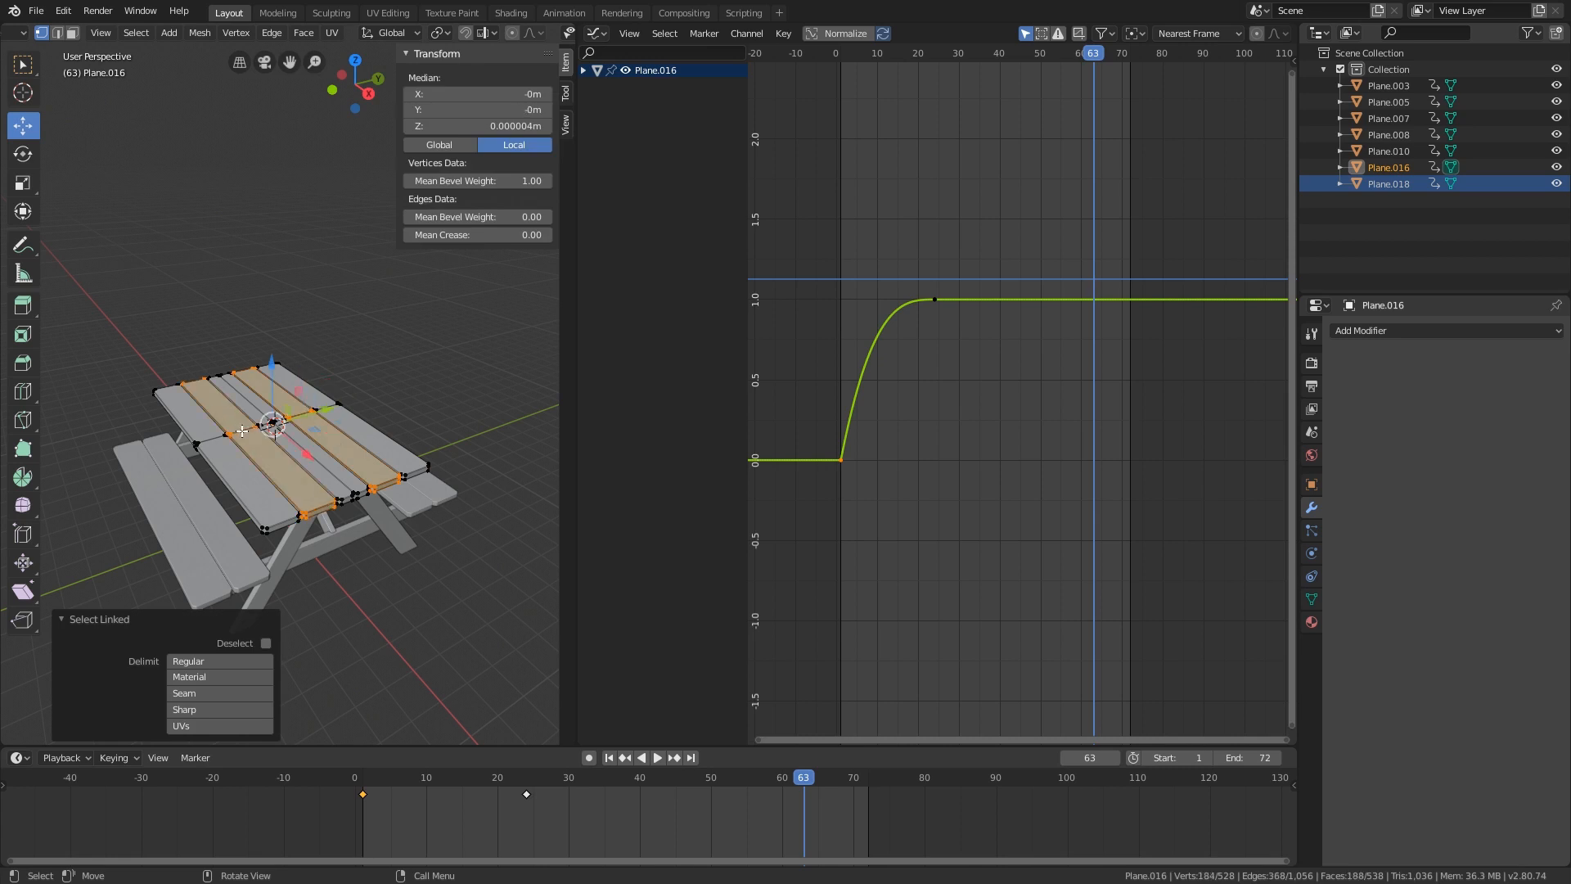
key(p)
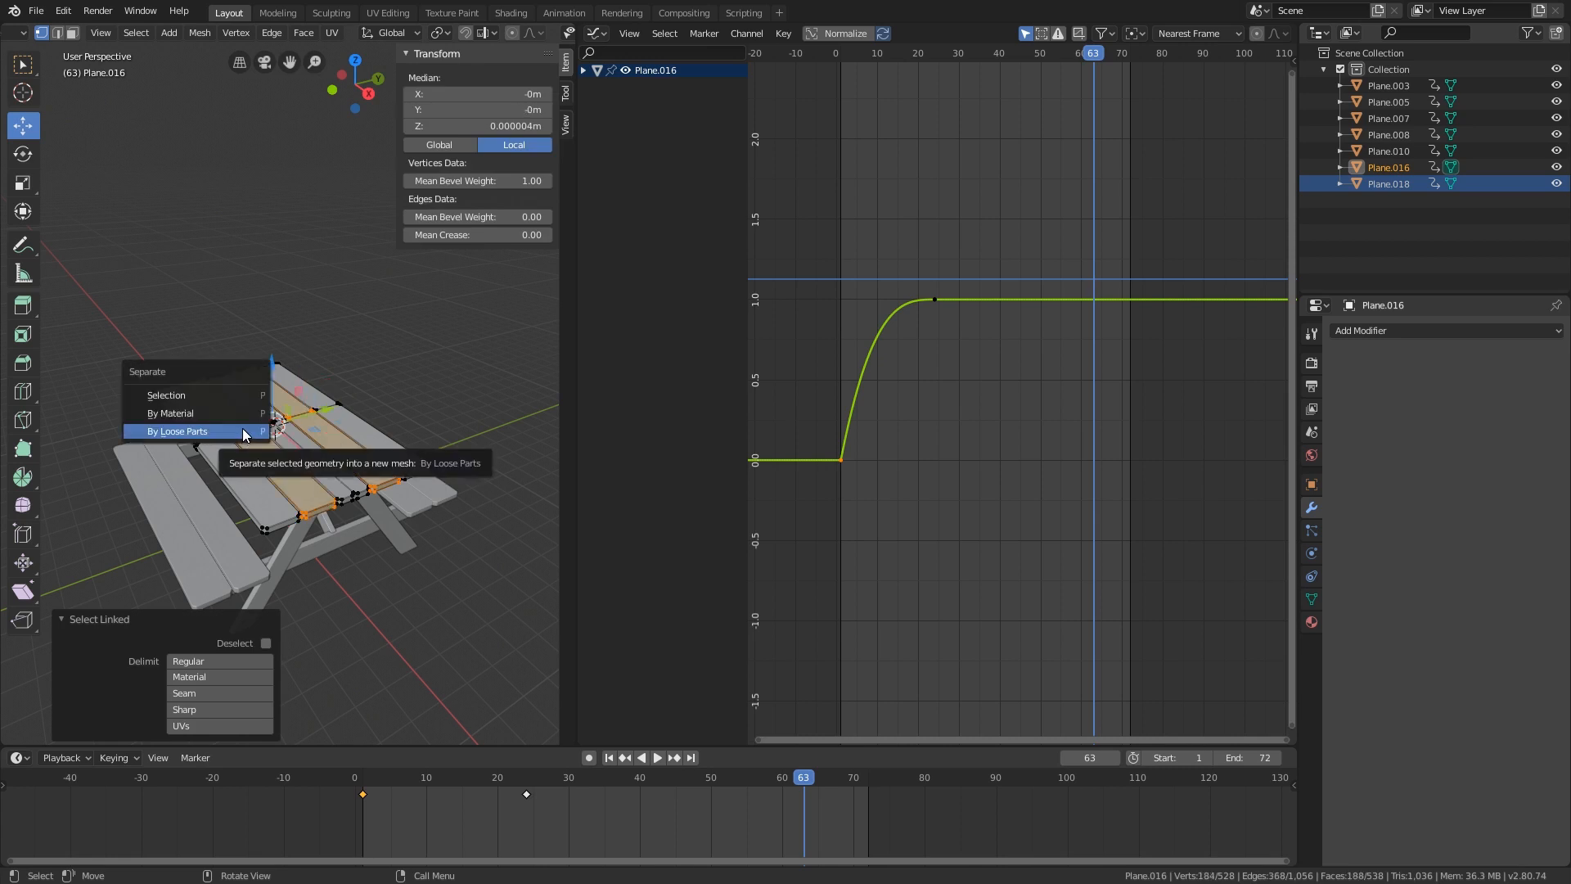
click(243, 395)
key(Tab)
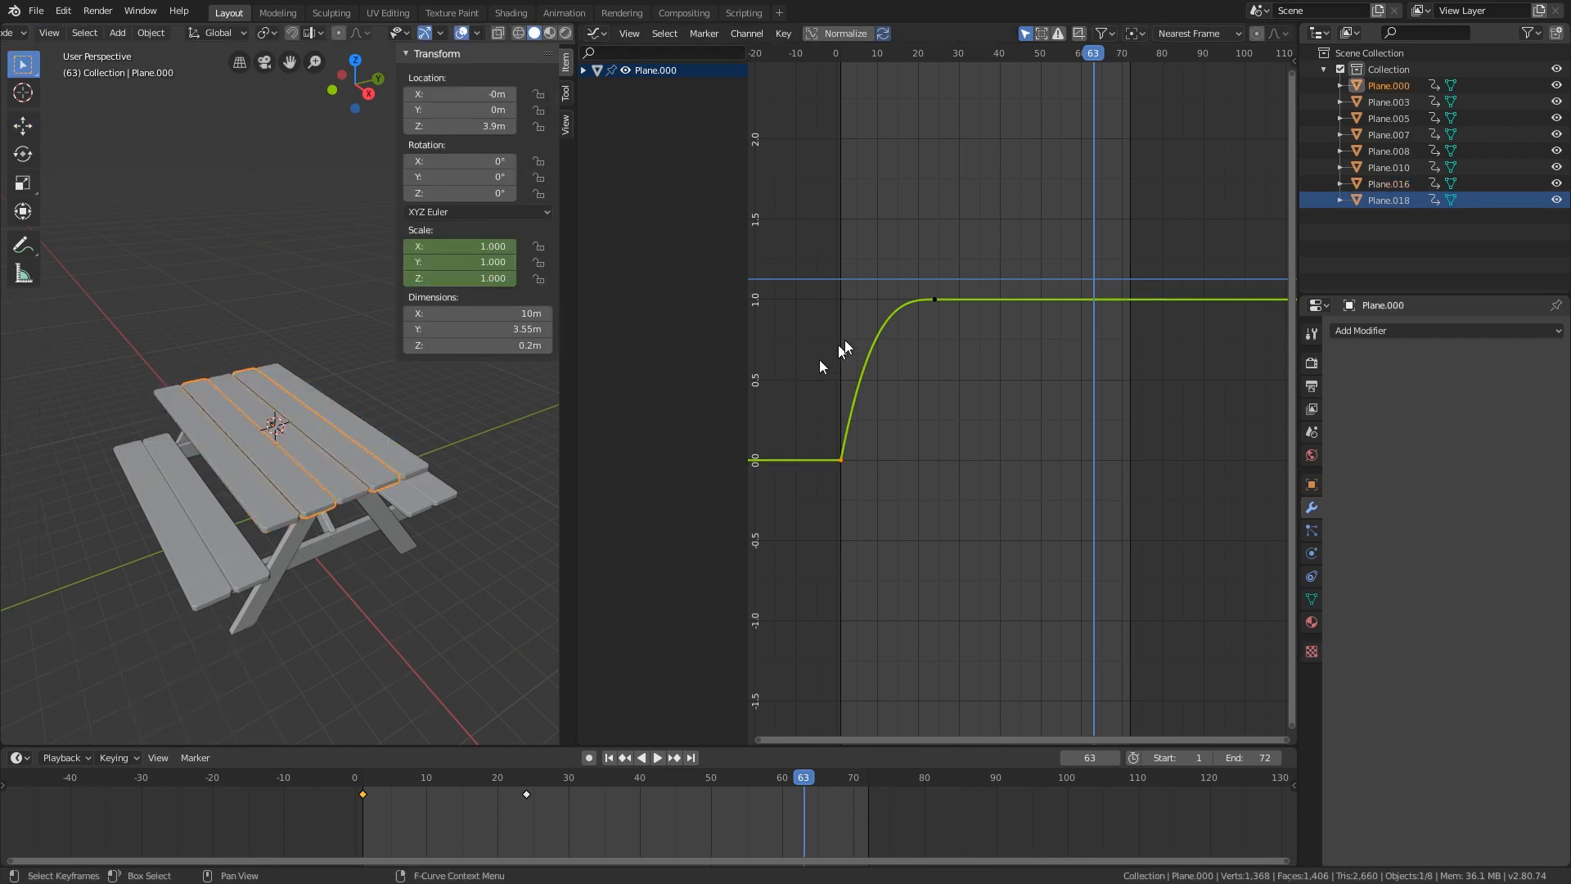
key(g)
key(x)
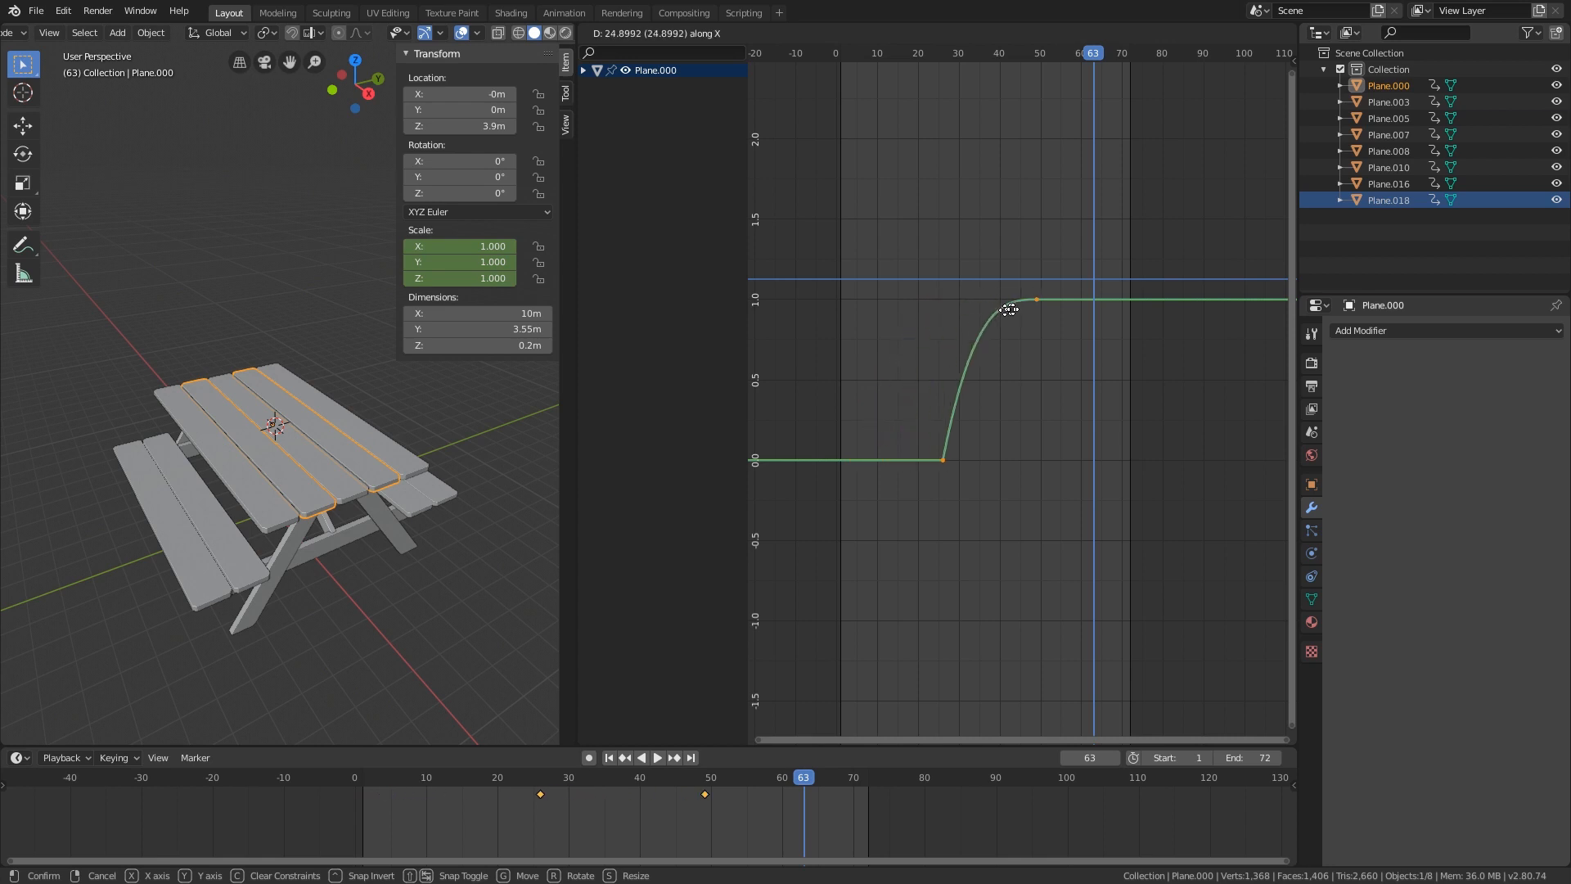
key(Escape)
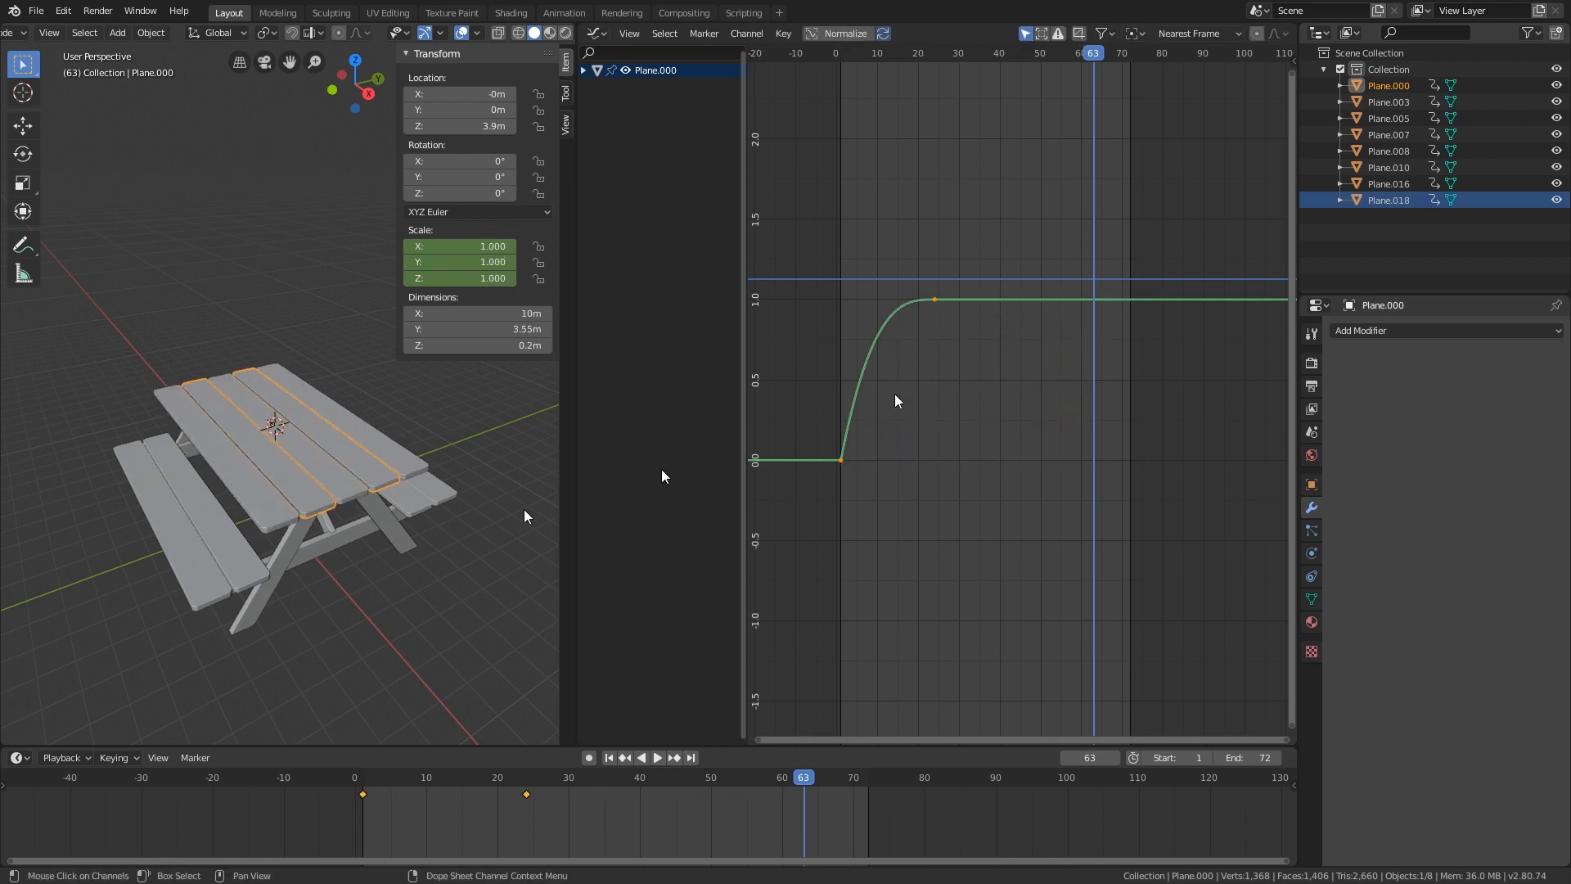
- Run Make Single User on the separated planks for Selected Objects with only Object Animation enabled
key(F3)
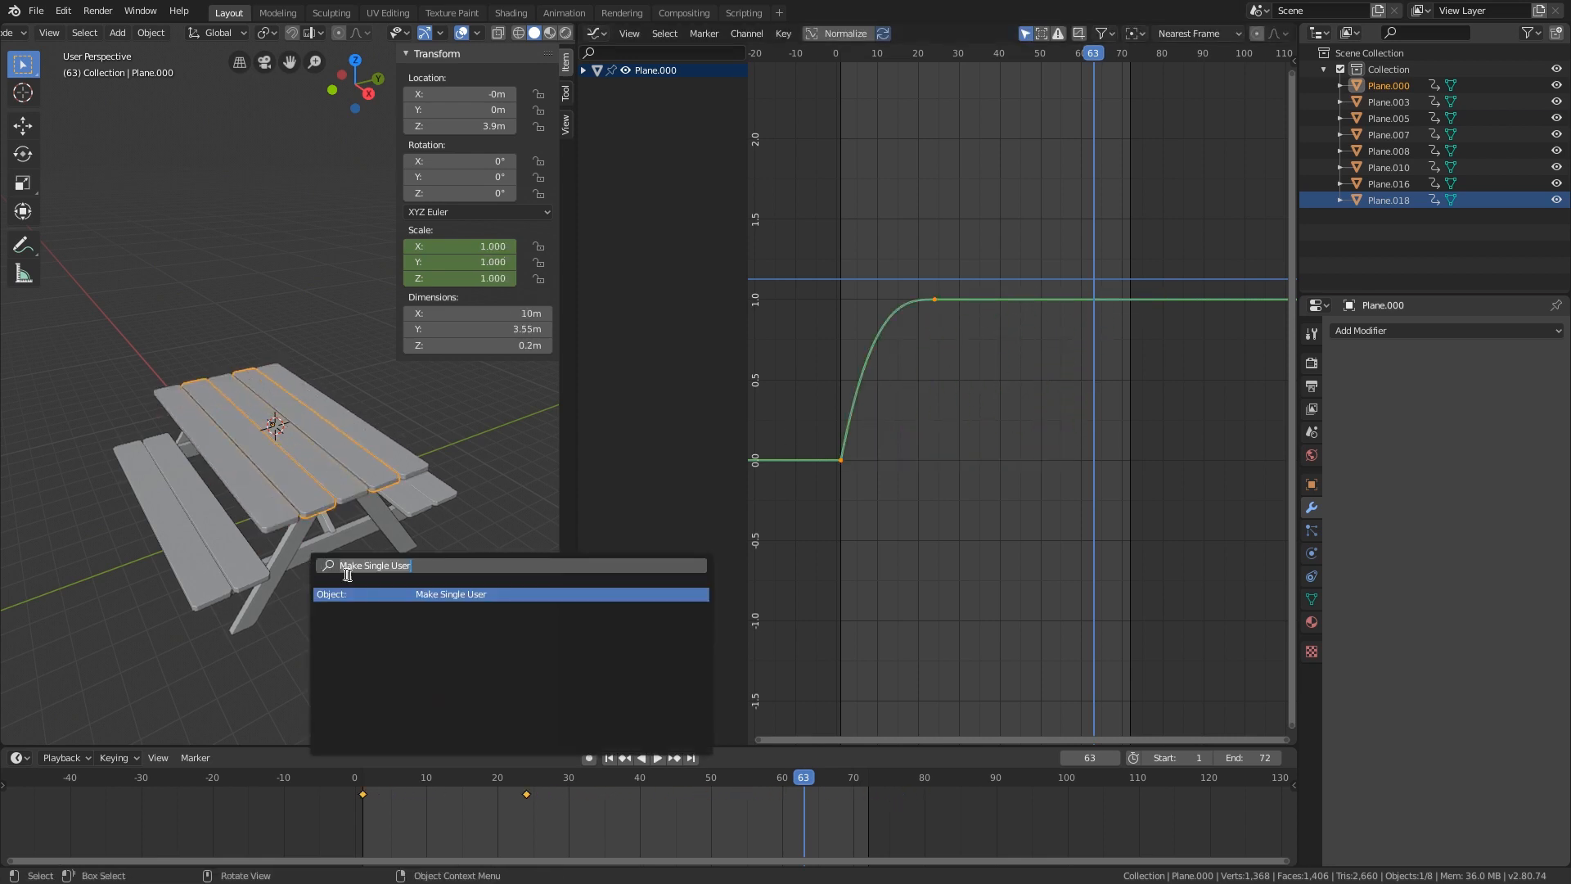
click(370, 595)
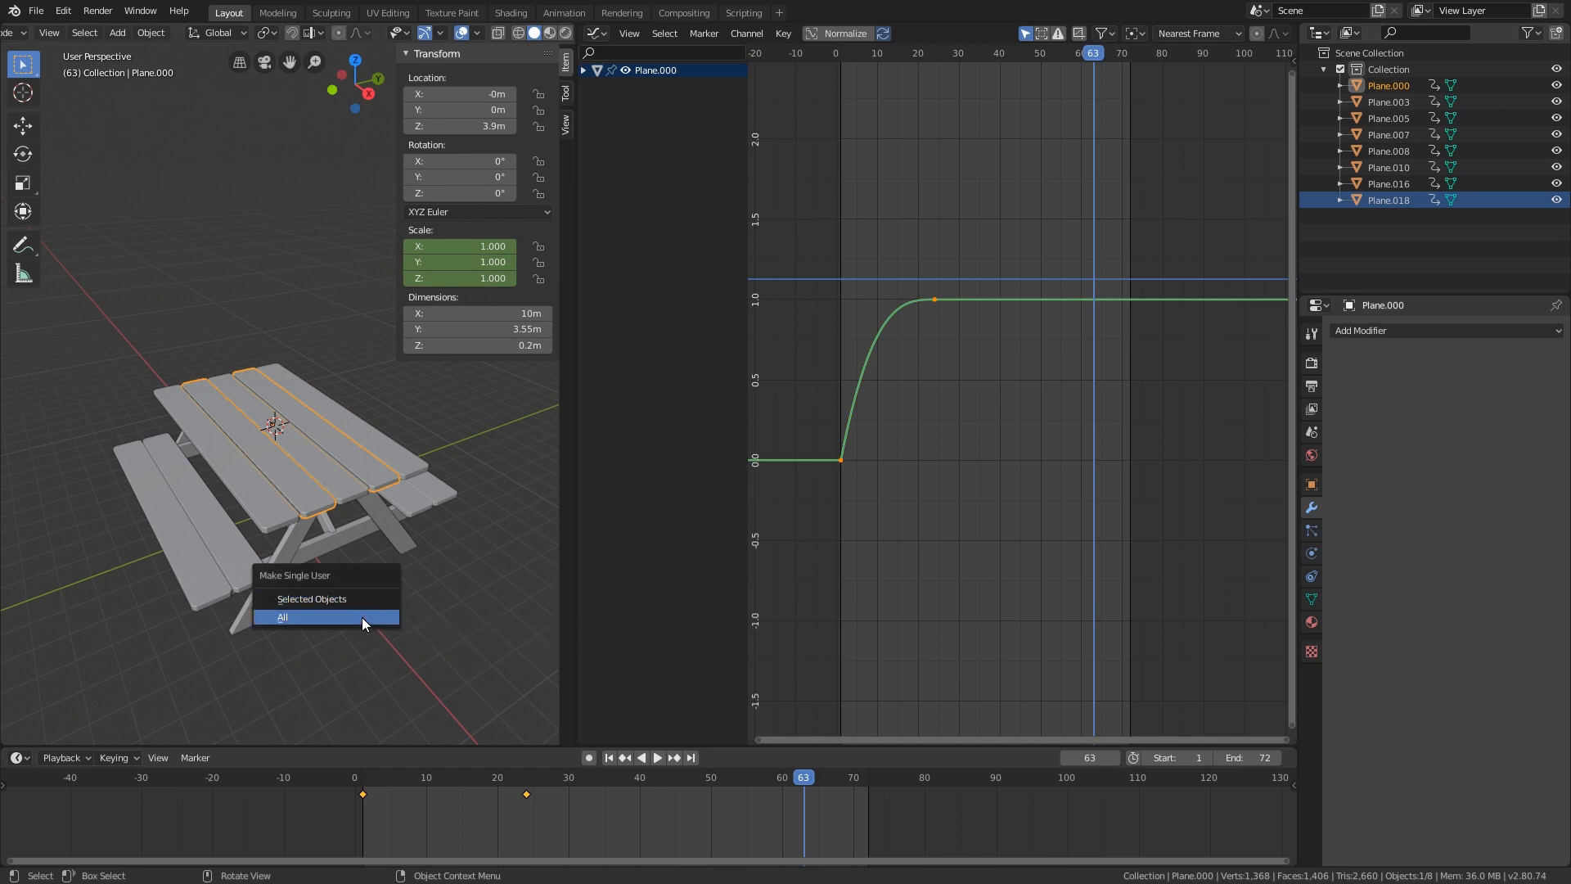
click(366, 601)
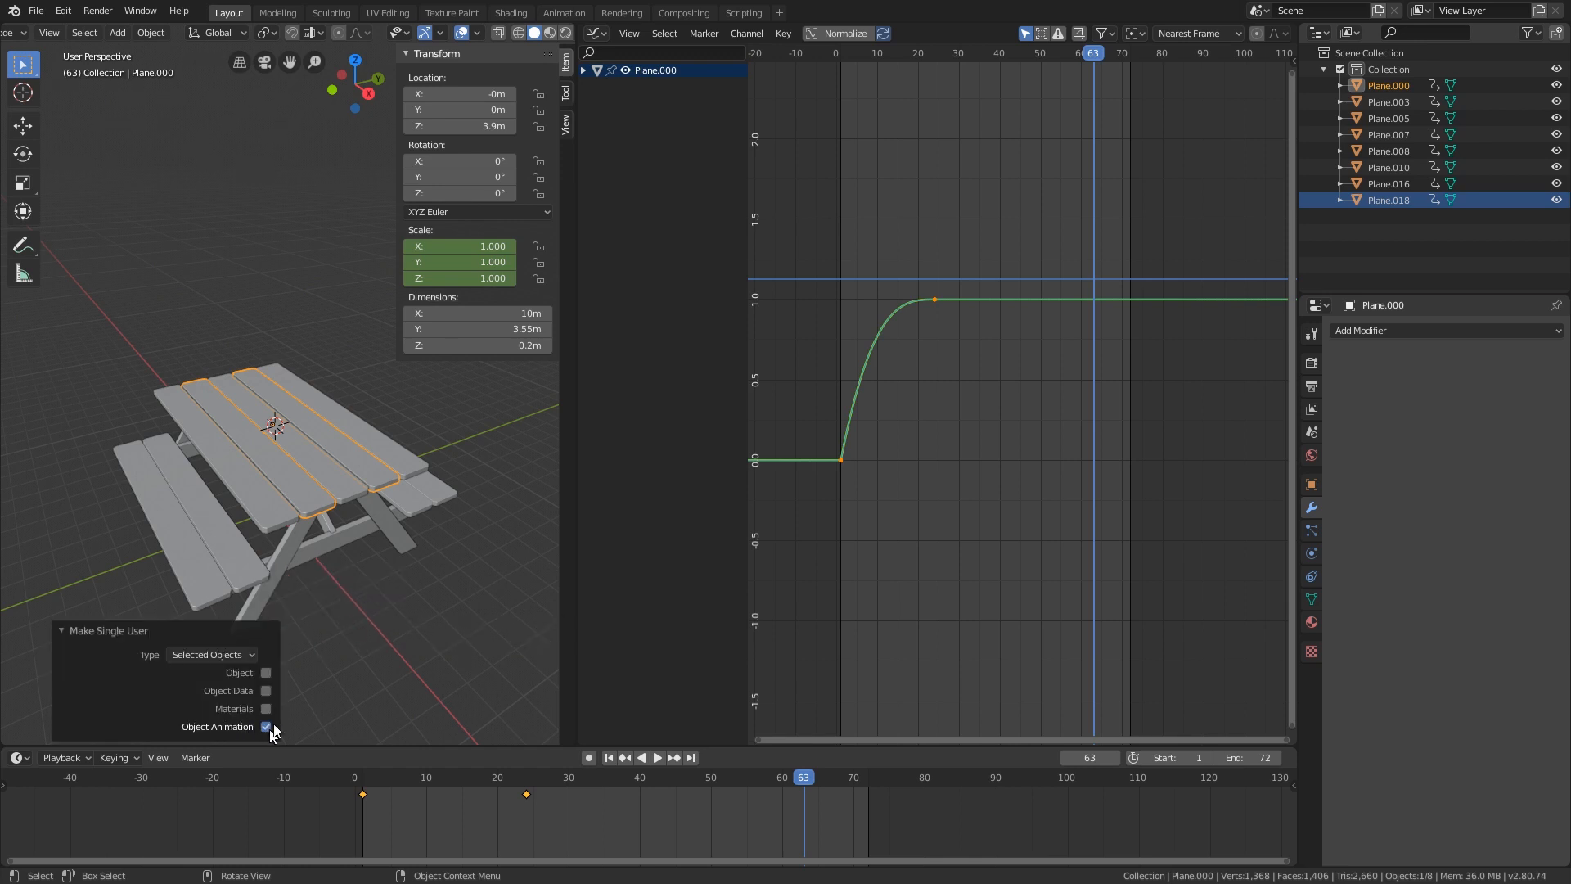
middle_drag(308, 631, 475, 491)
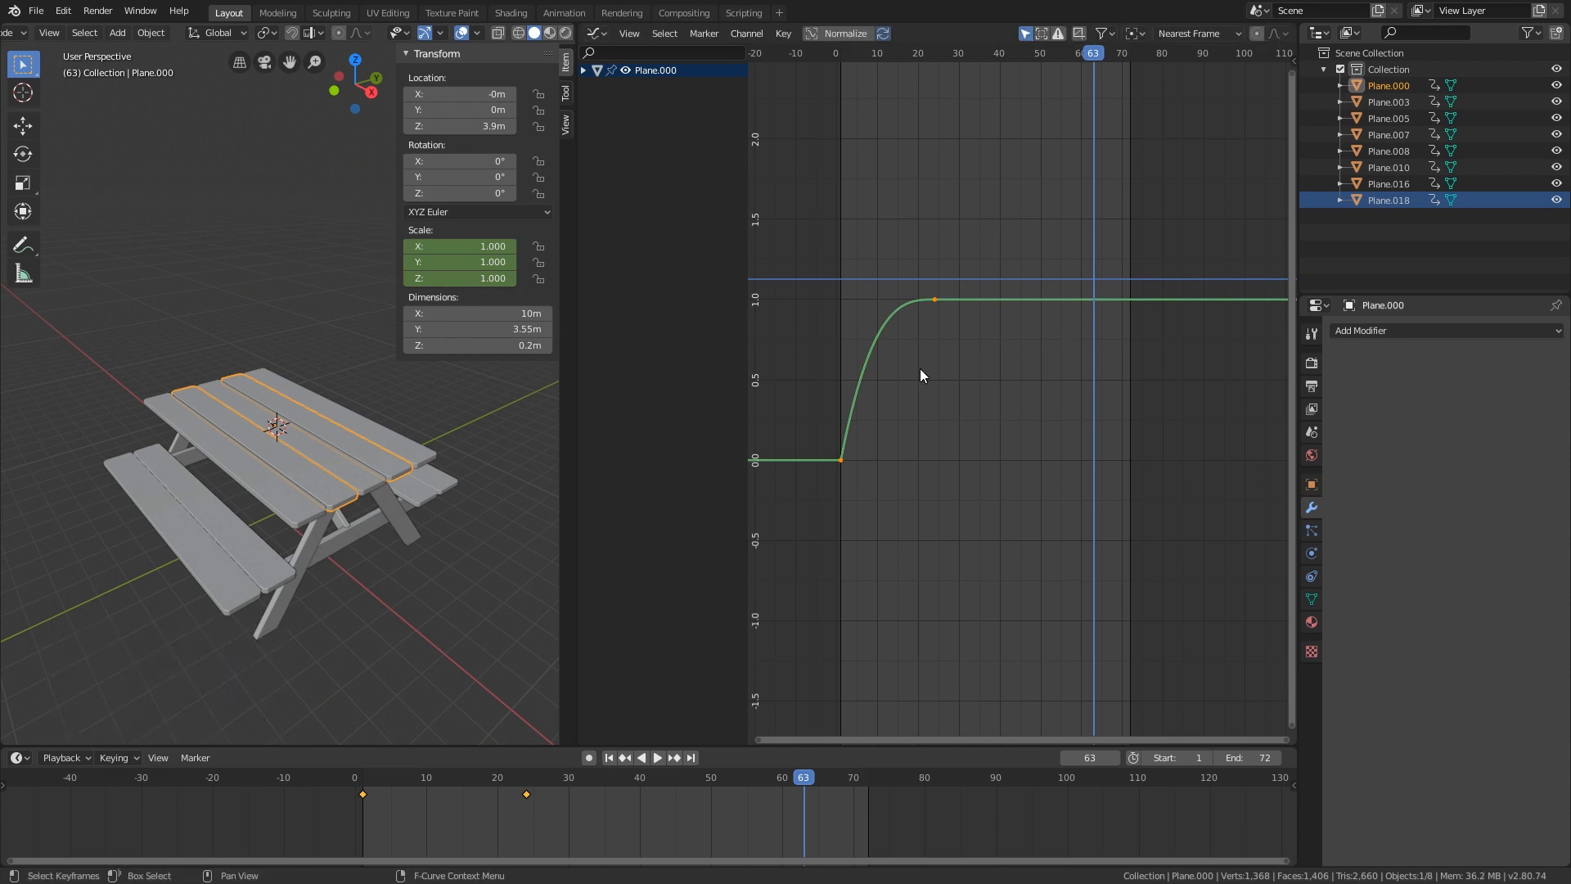
- At frame 5, move the separated planks' scale keyframes to frames 3 and 26, and play back the staggered tabletop
drag(360, 784, 391, 780)
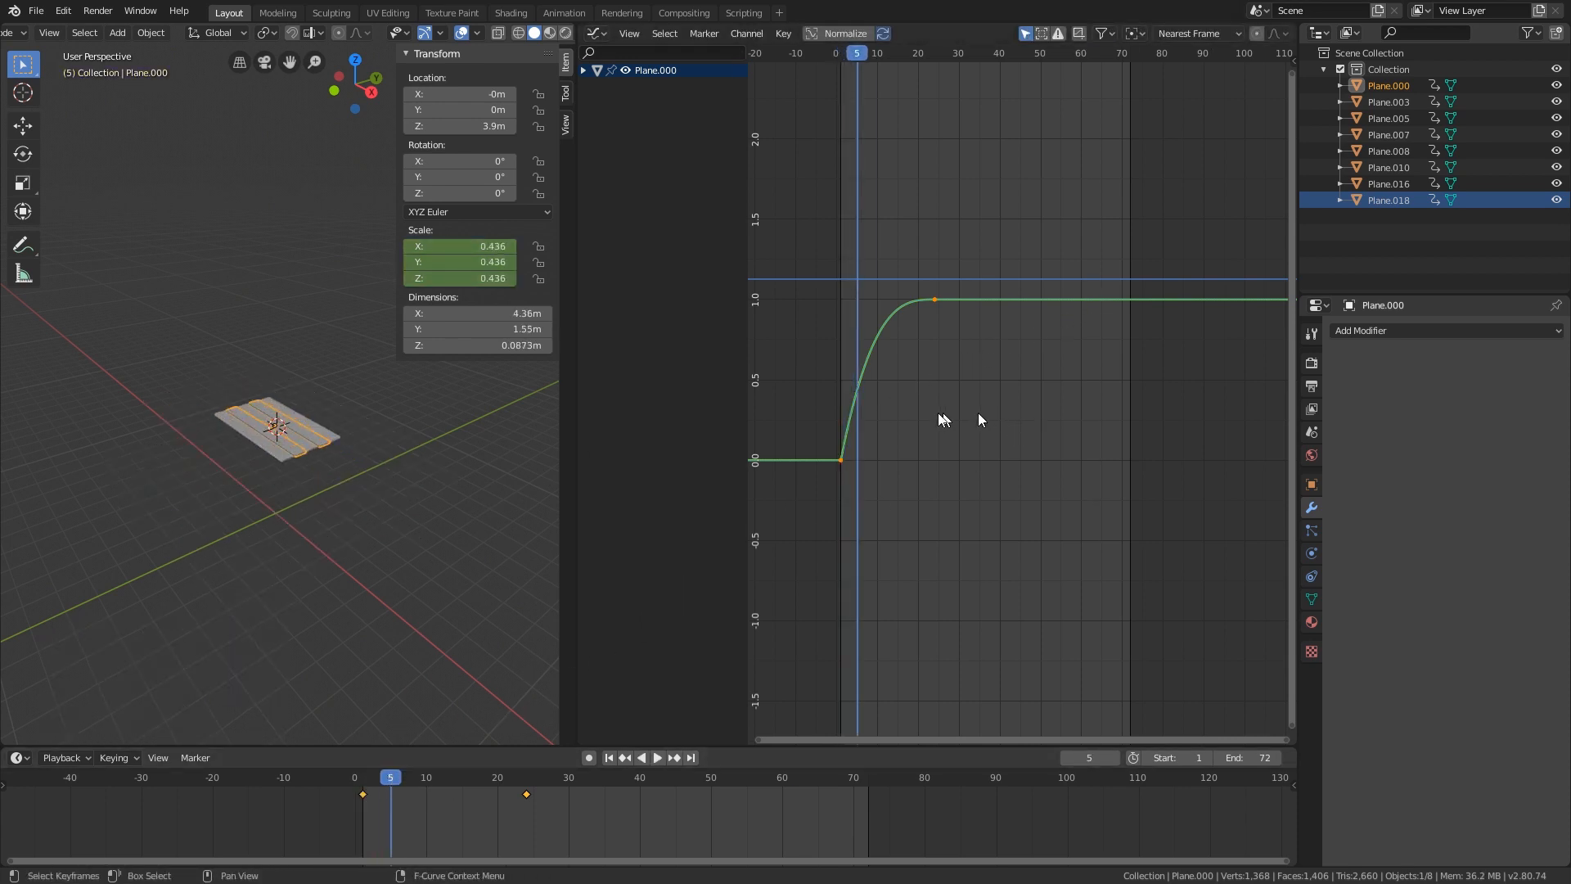
key(x)
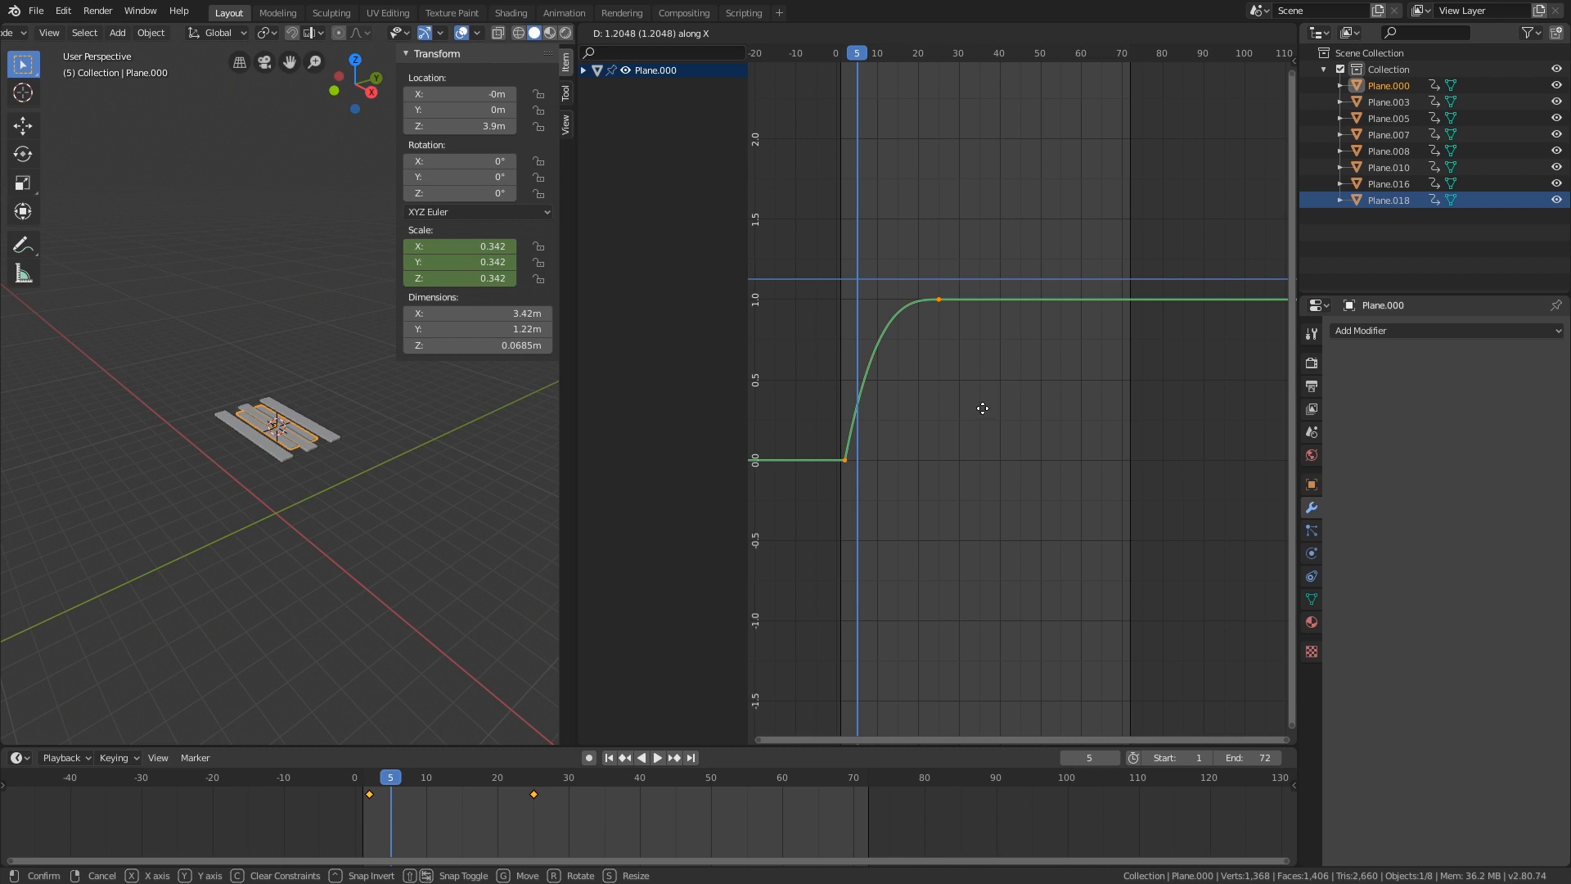
click(1025, 409)
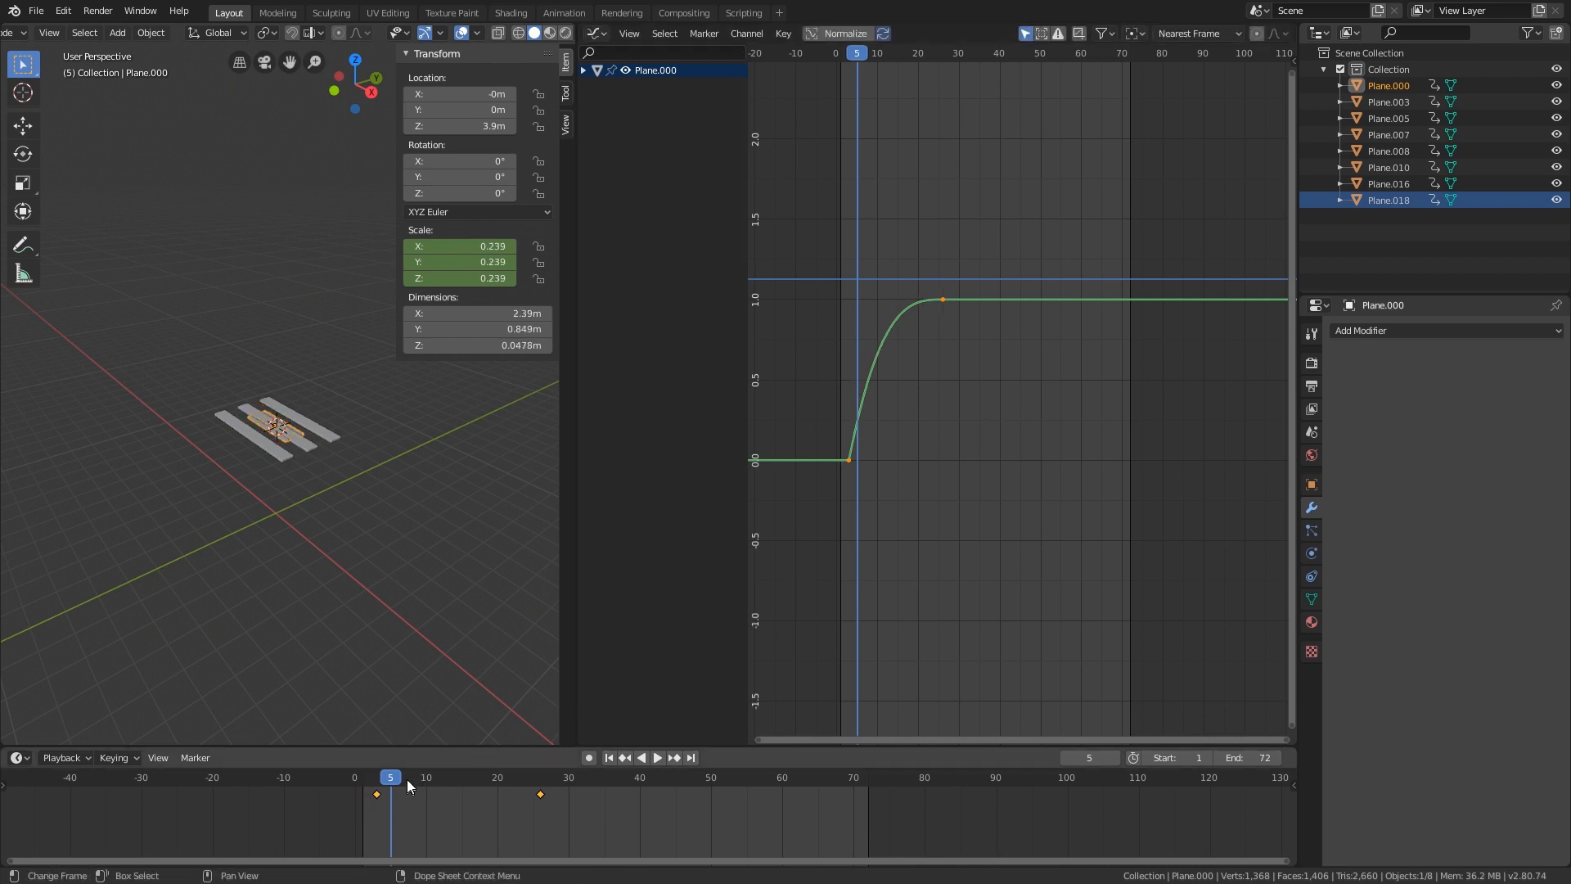
drag(406, 780, 705, 712)
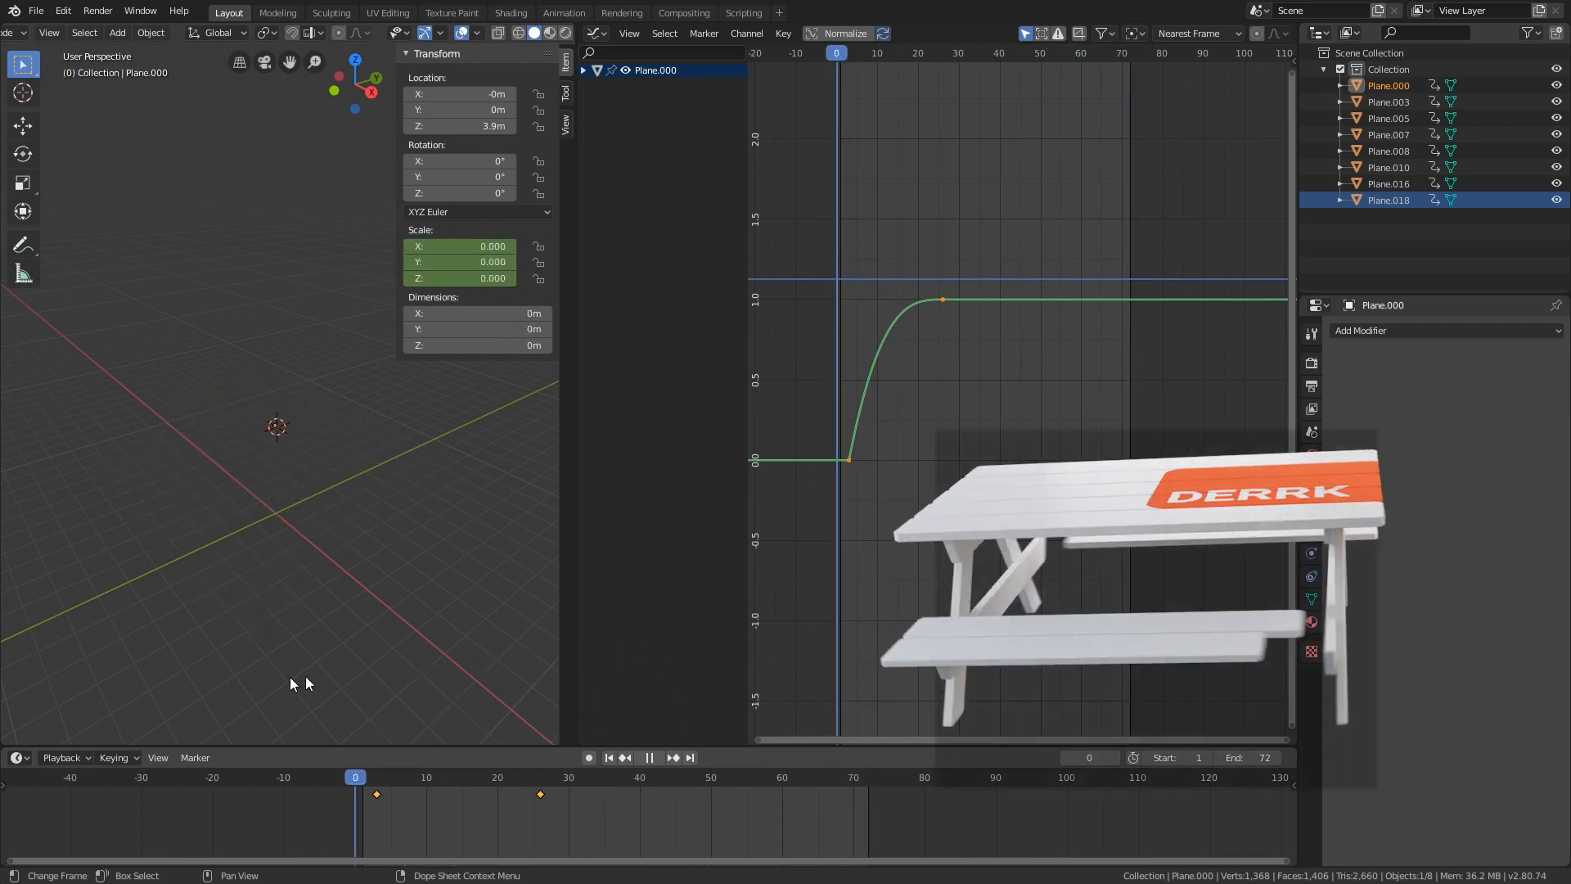
key(space)
- Select both sets of tabletop planks, clear the separated planks' Y scale keyframes and play back the result
click(282, 478)
shift+click(340, 460)
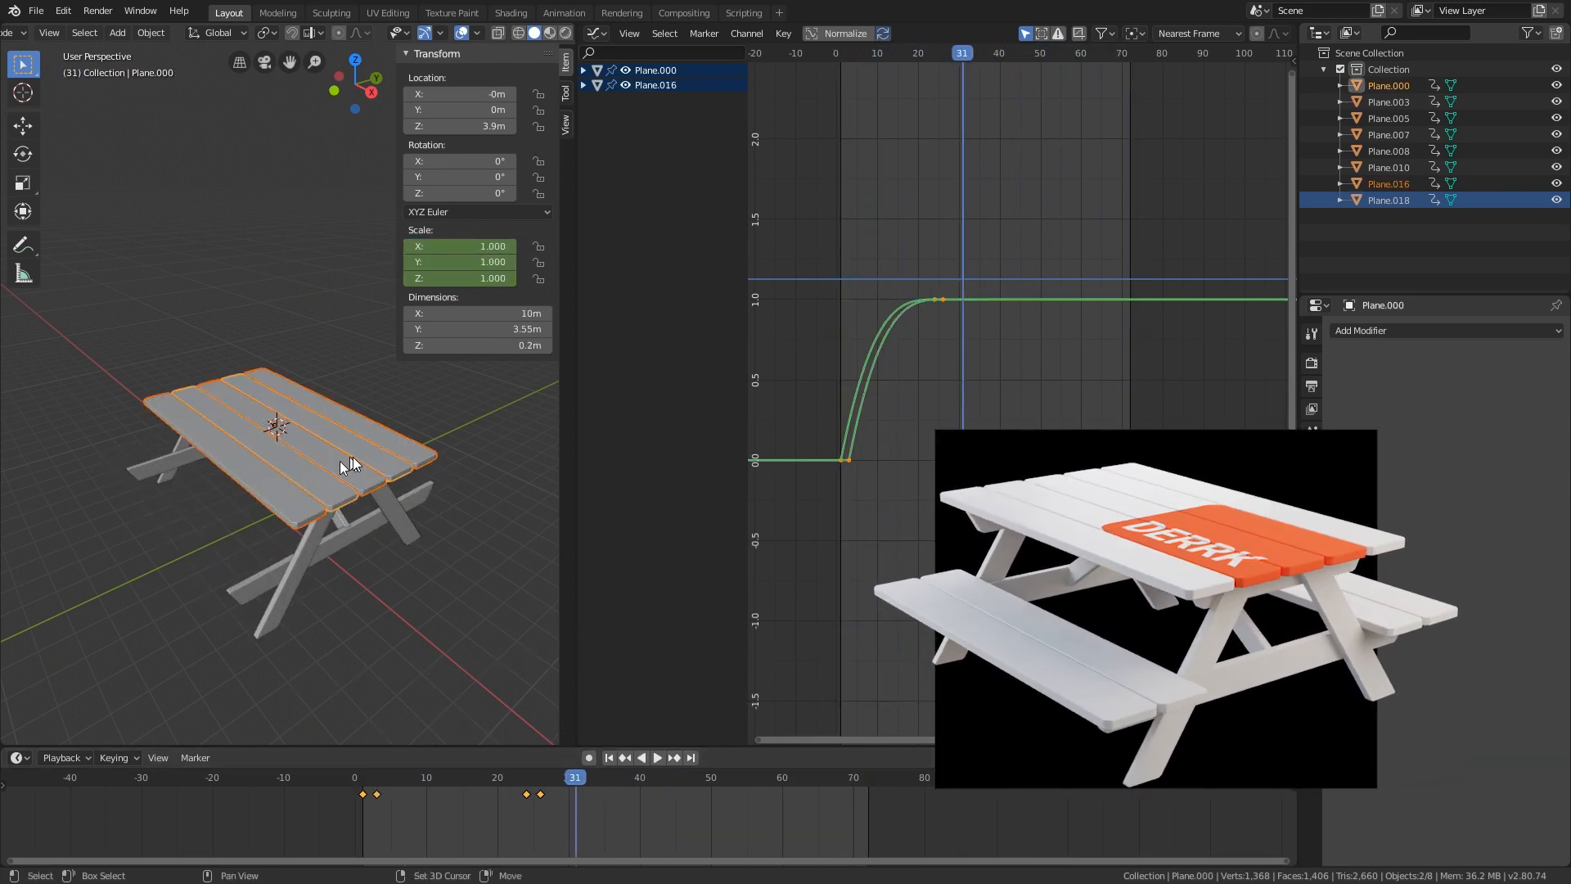
right_click(479, 262)
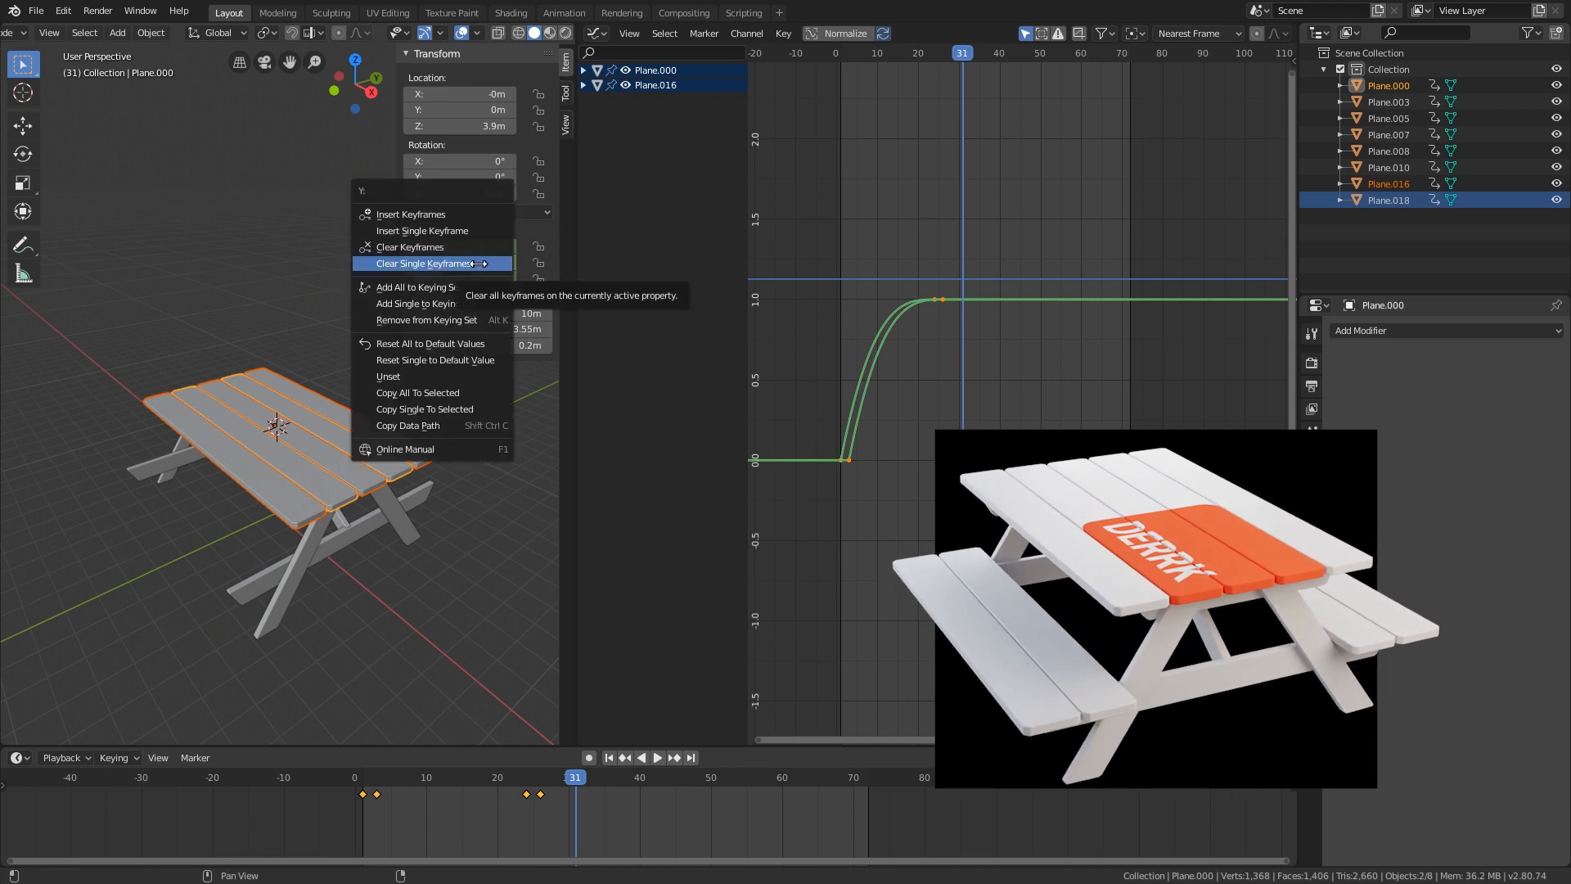
click(478, 263)
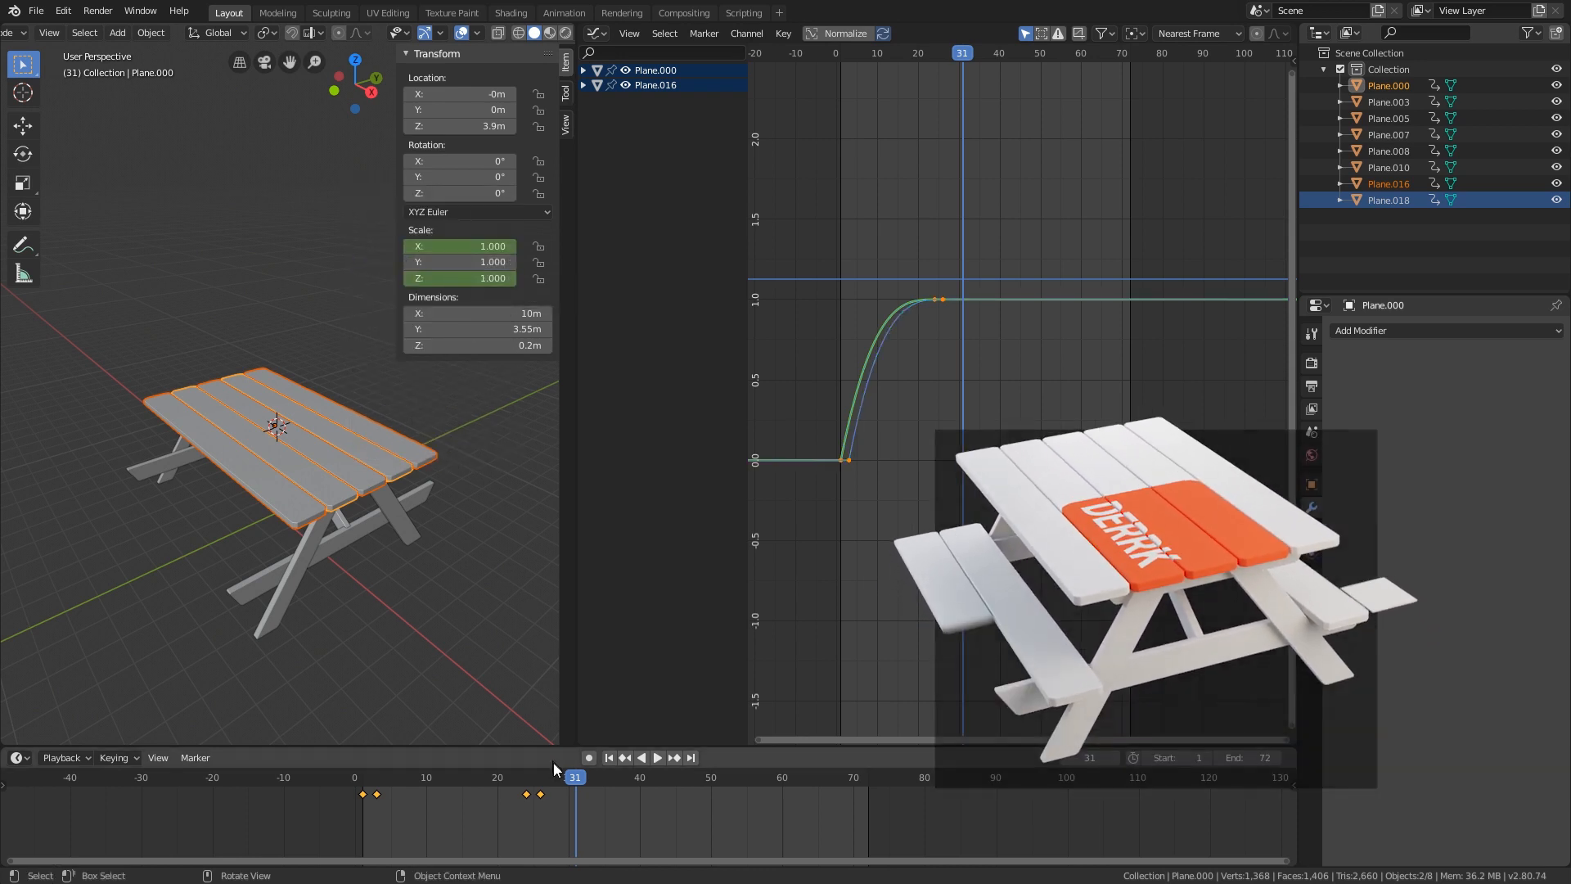
click(354, 777)
key(space)
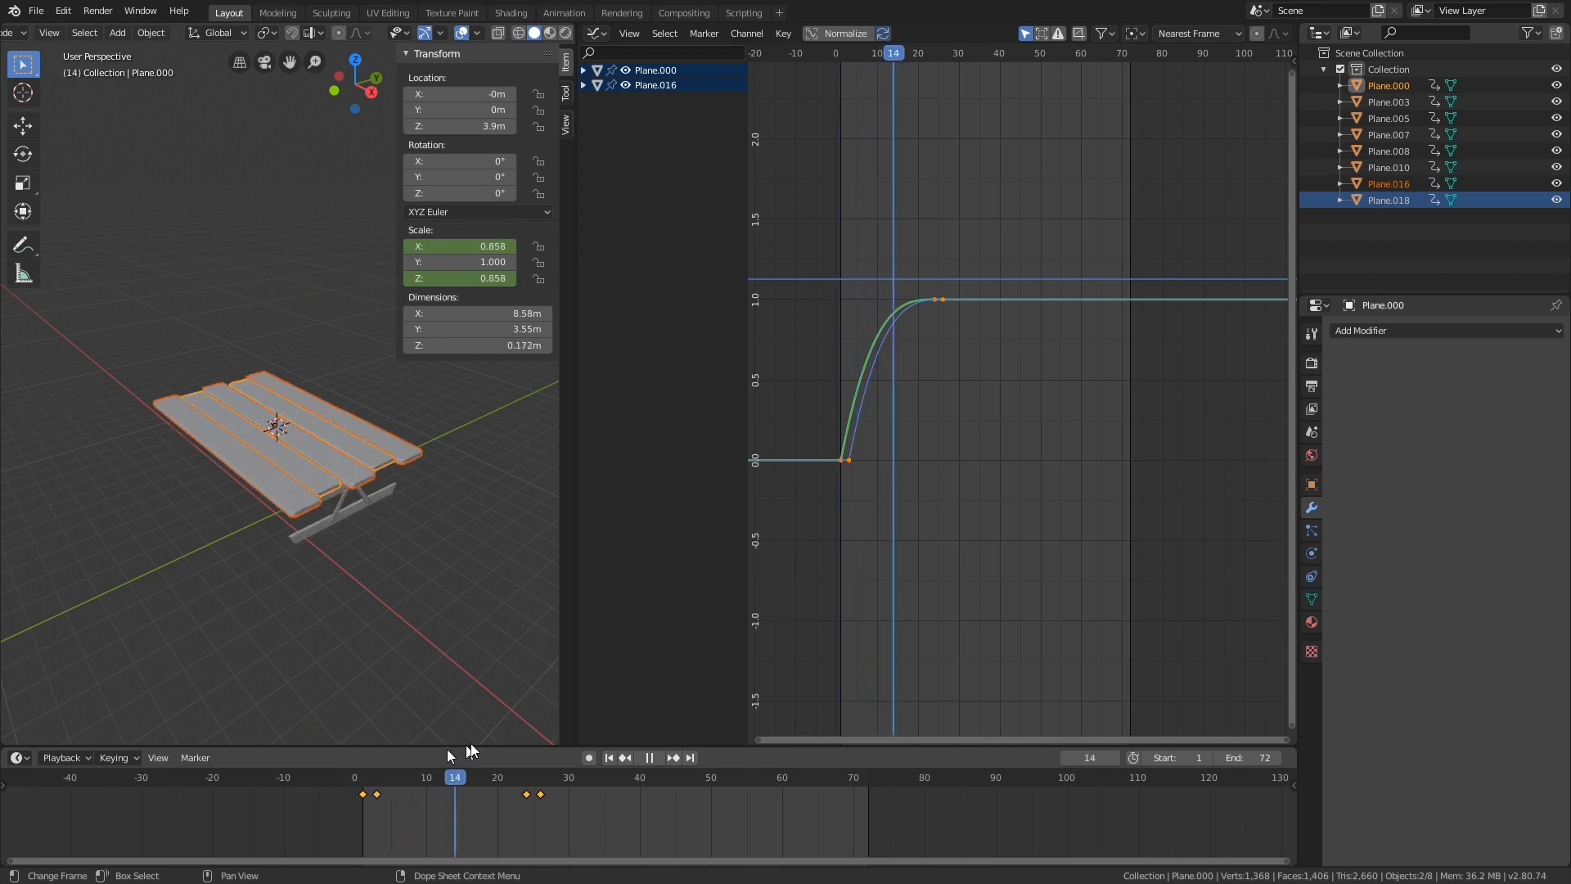
key(space)
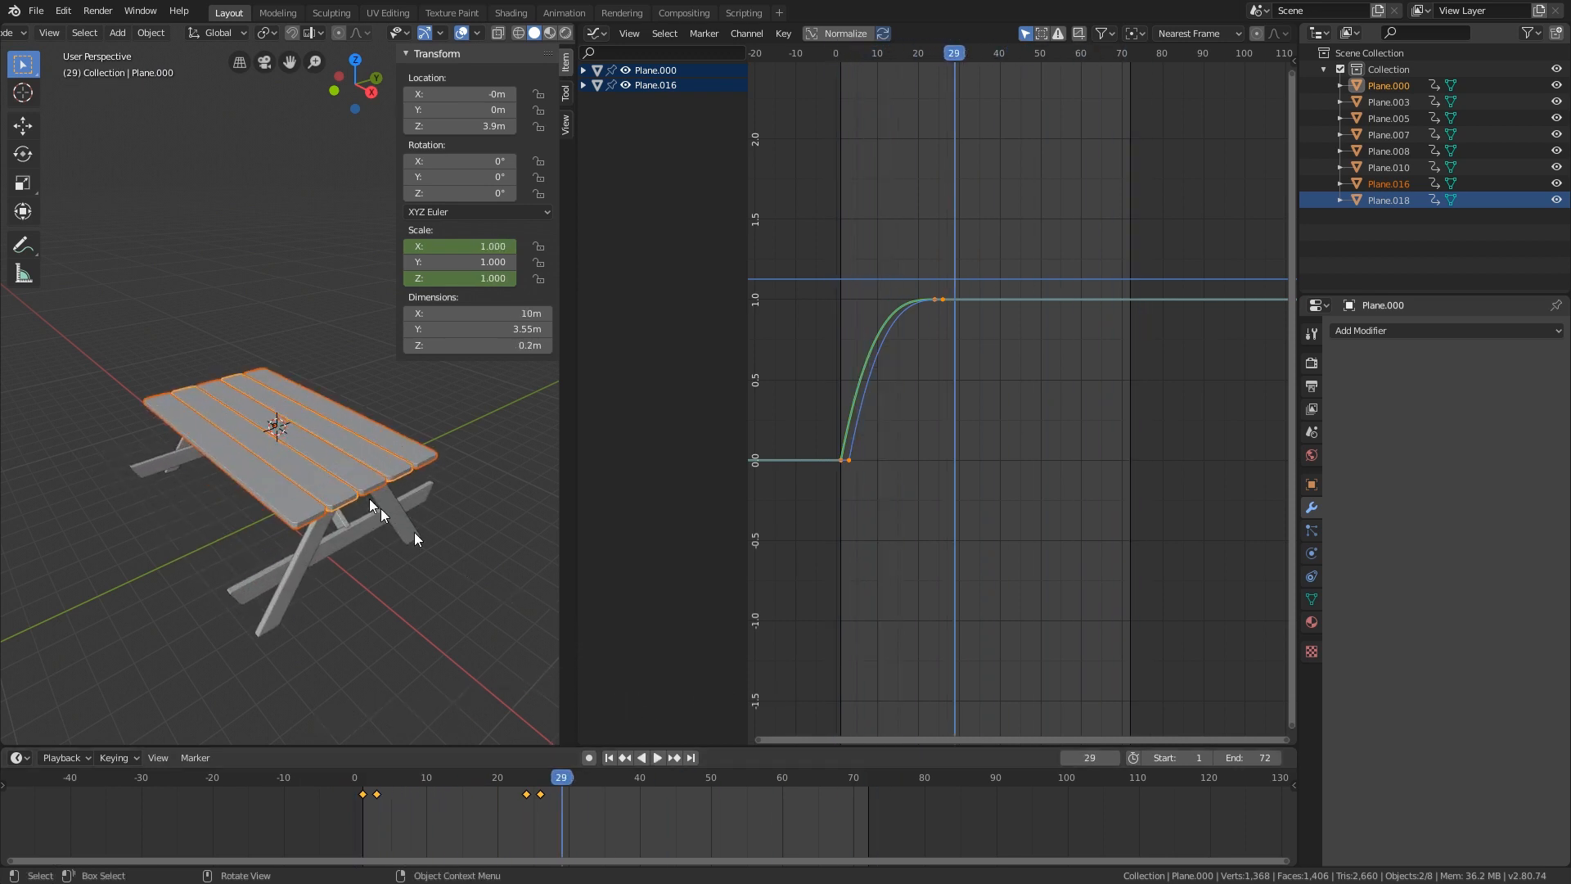
- Select only the tabletop's outer and middle planks, clear their Y scale keyframes and play back the result
click(372, 421)
click(338, 479)
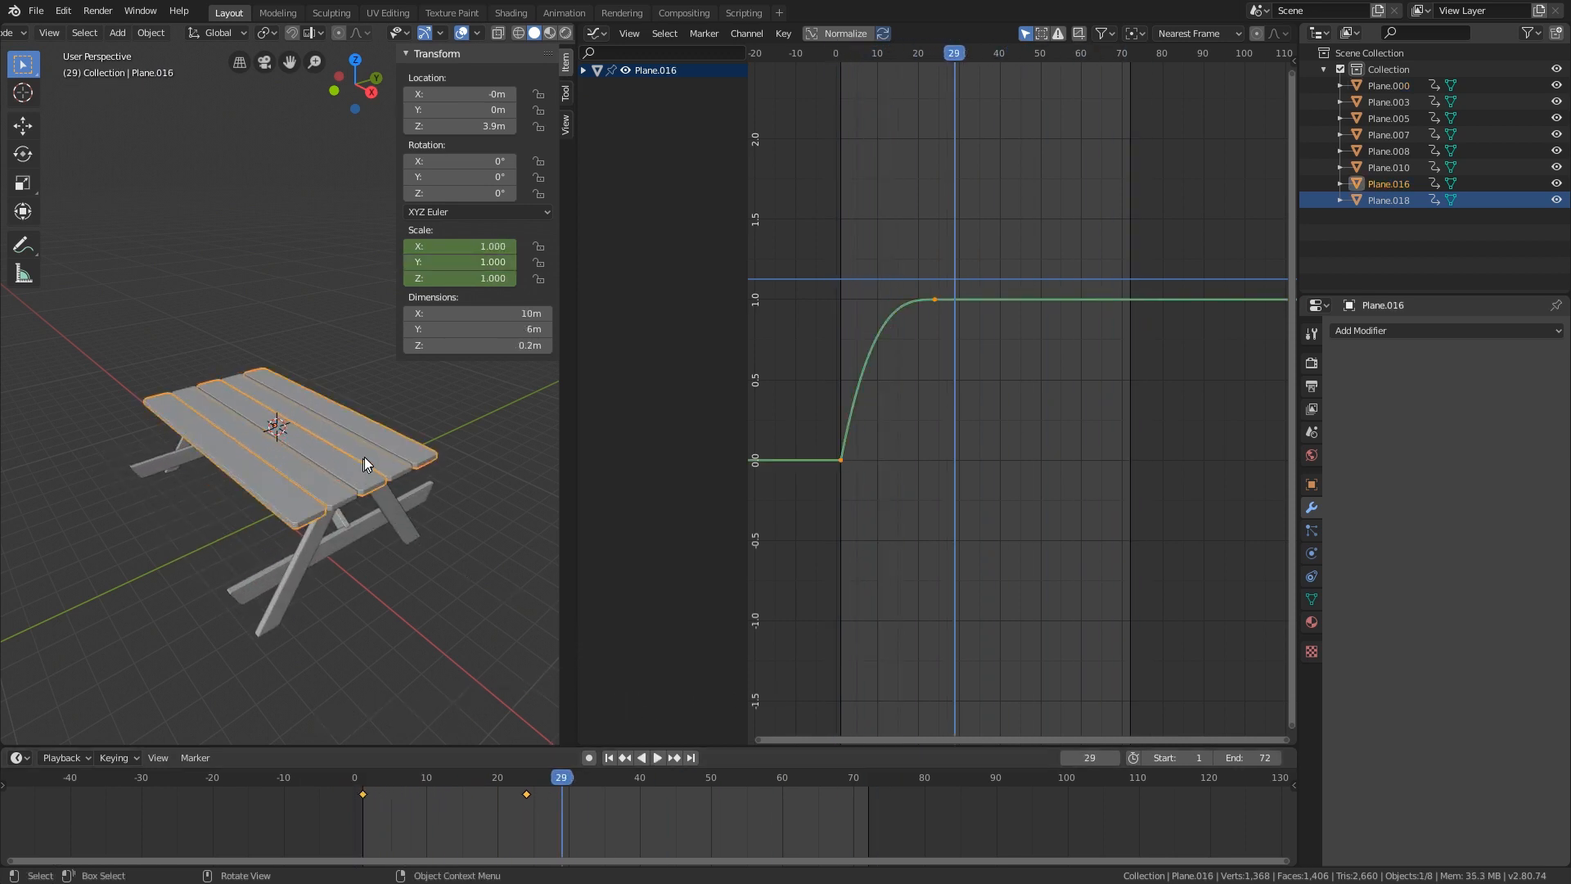
click(366, 457)
click(396, 440)
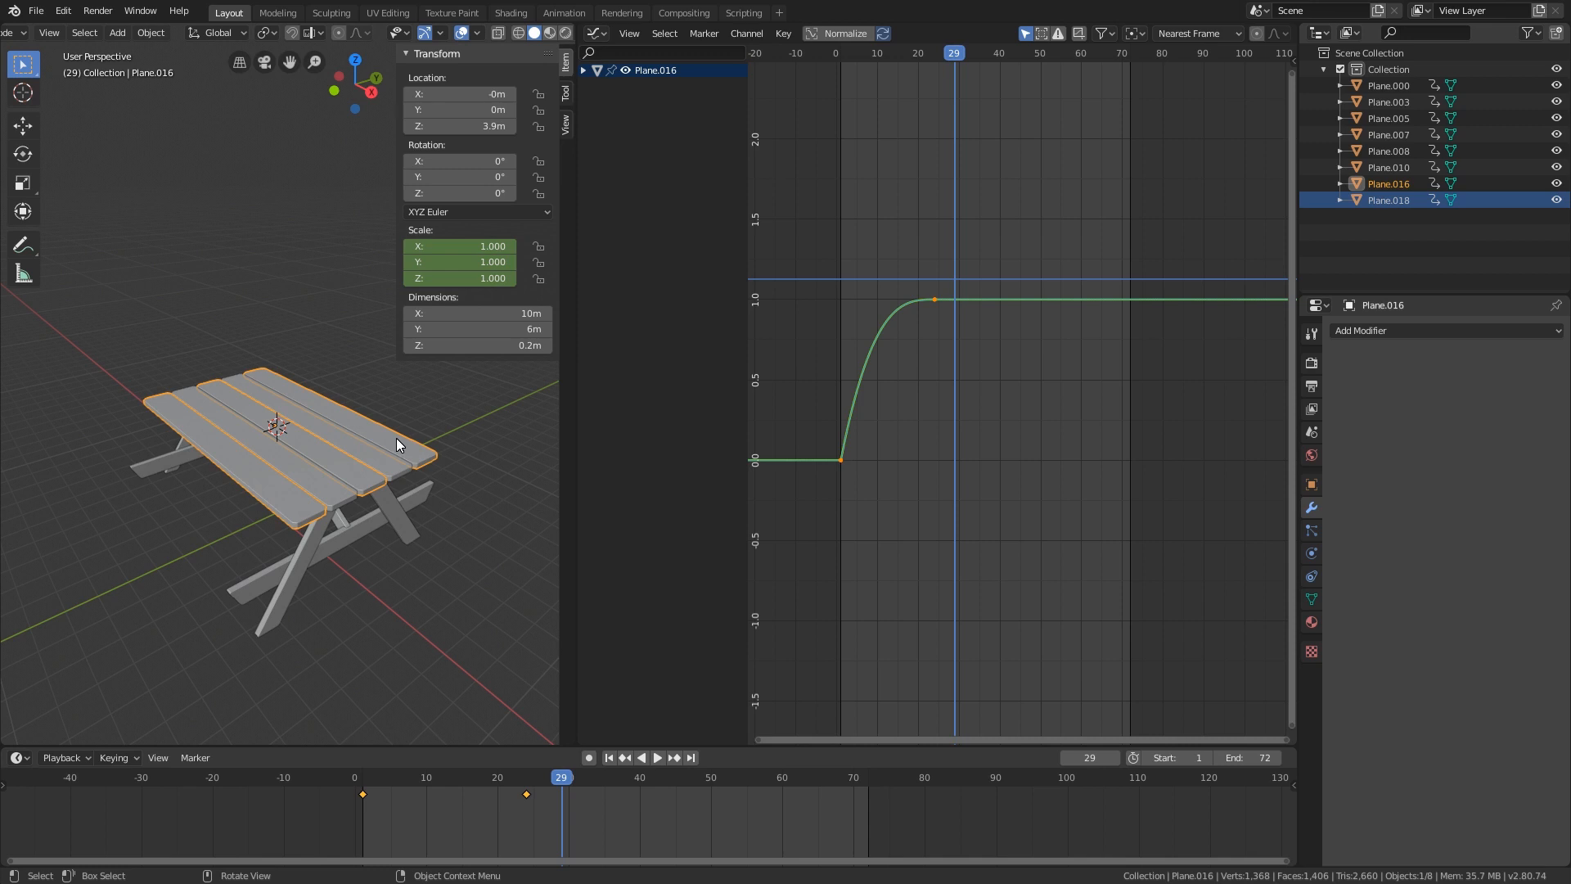
right_click(494, 264)
click(491, 269)
key(space)
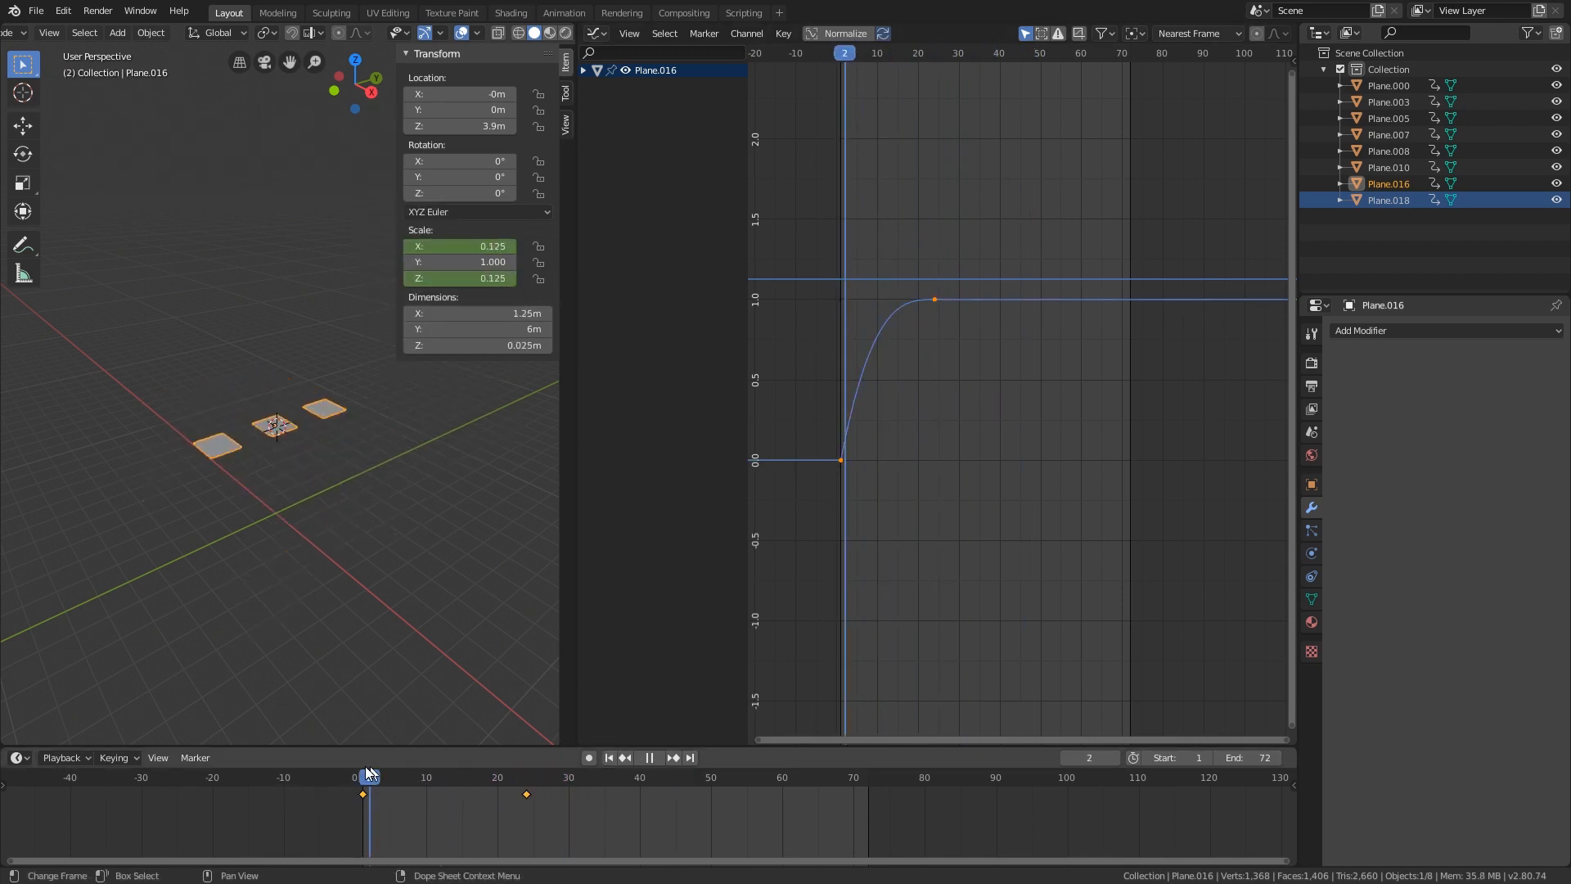
key(space)
- Examine the table's assembly timing by scrubbing and playing the animation while viewing it from different angles
middle_drag(423, 559, 433, 540)
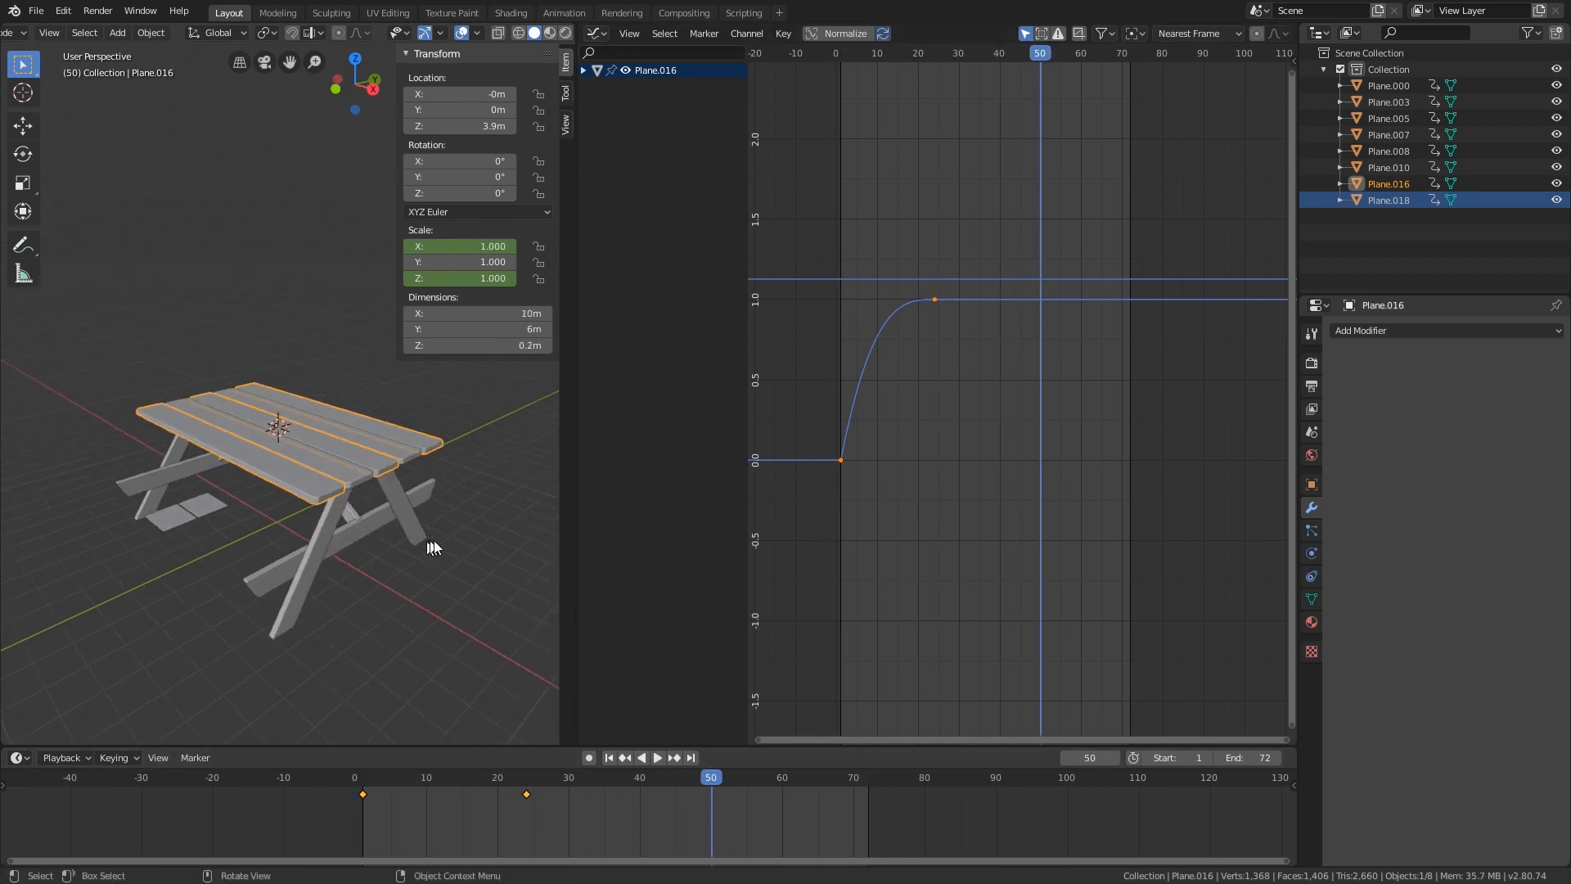
drag(710, 785, 897, 699)
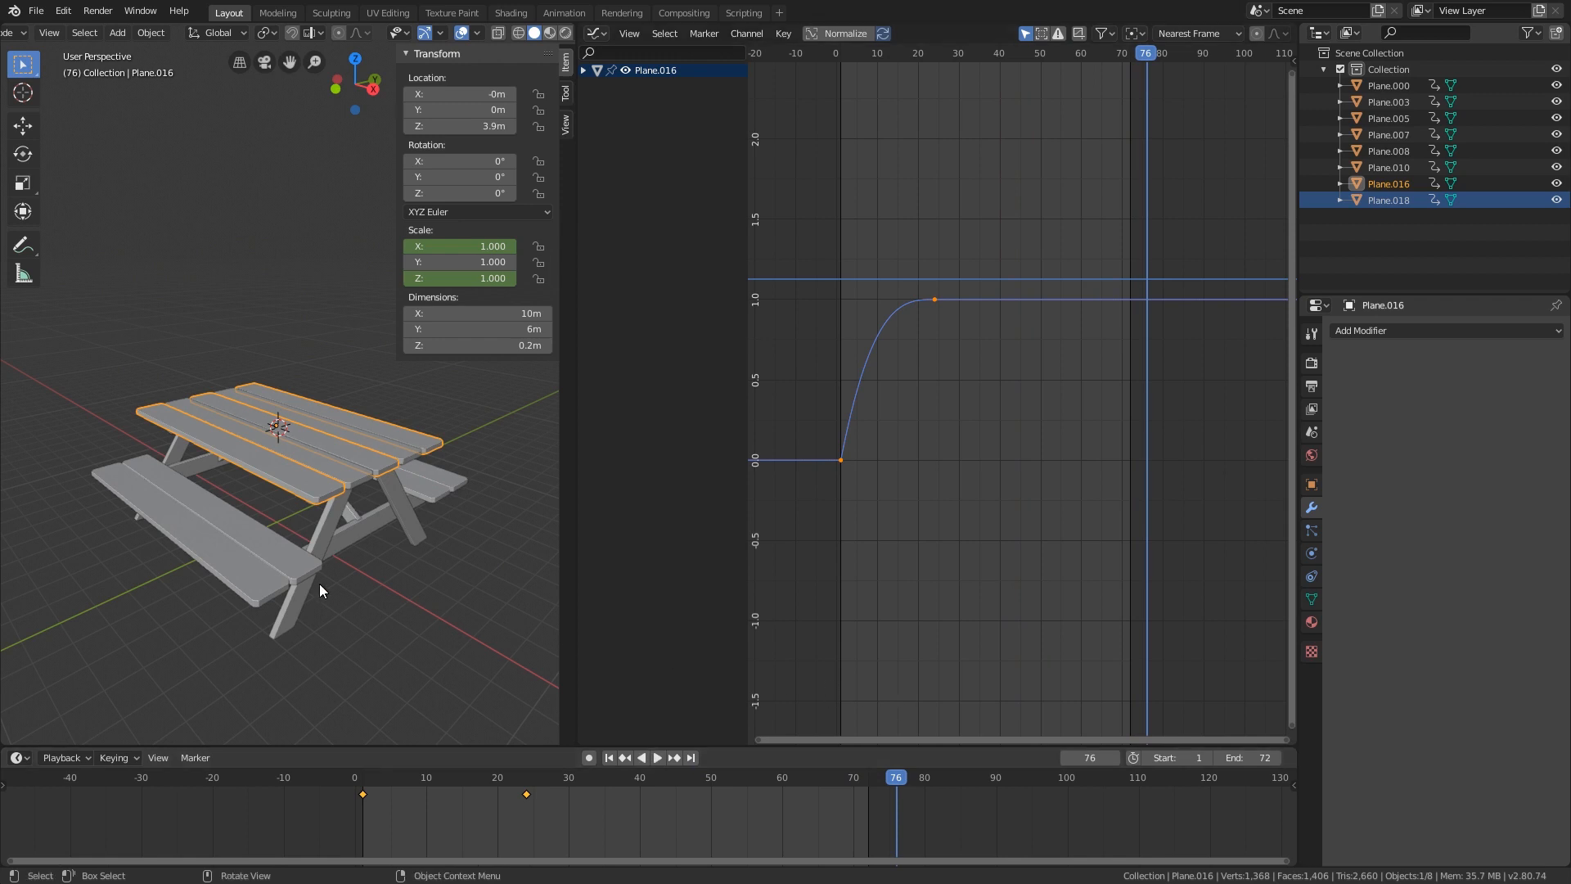
middle_drag(319, 583, 320, 560)
drag(399, 777, 359, 739)
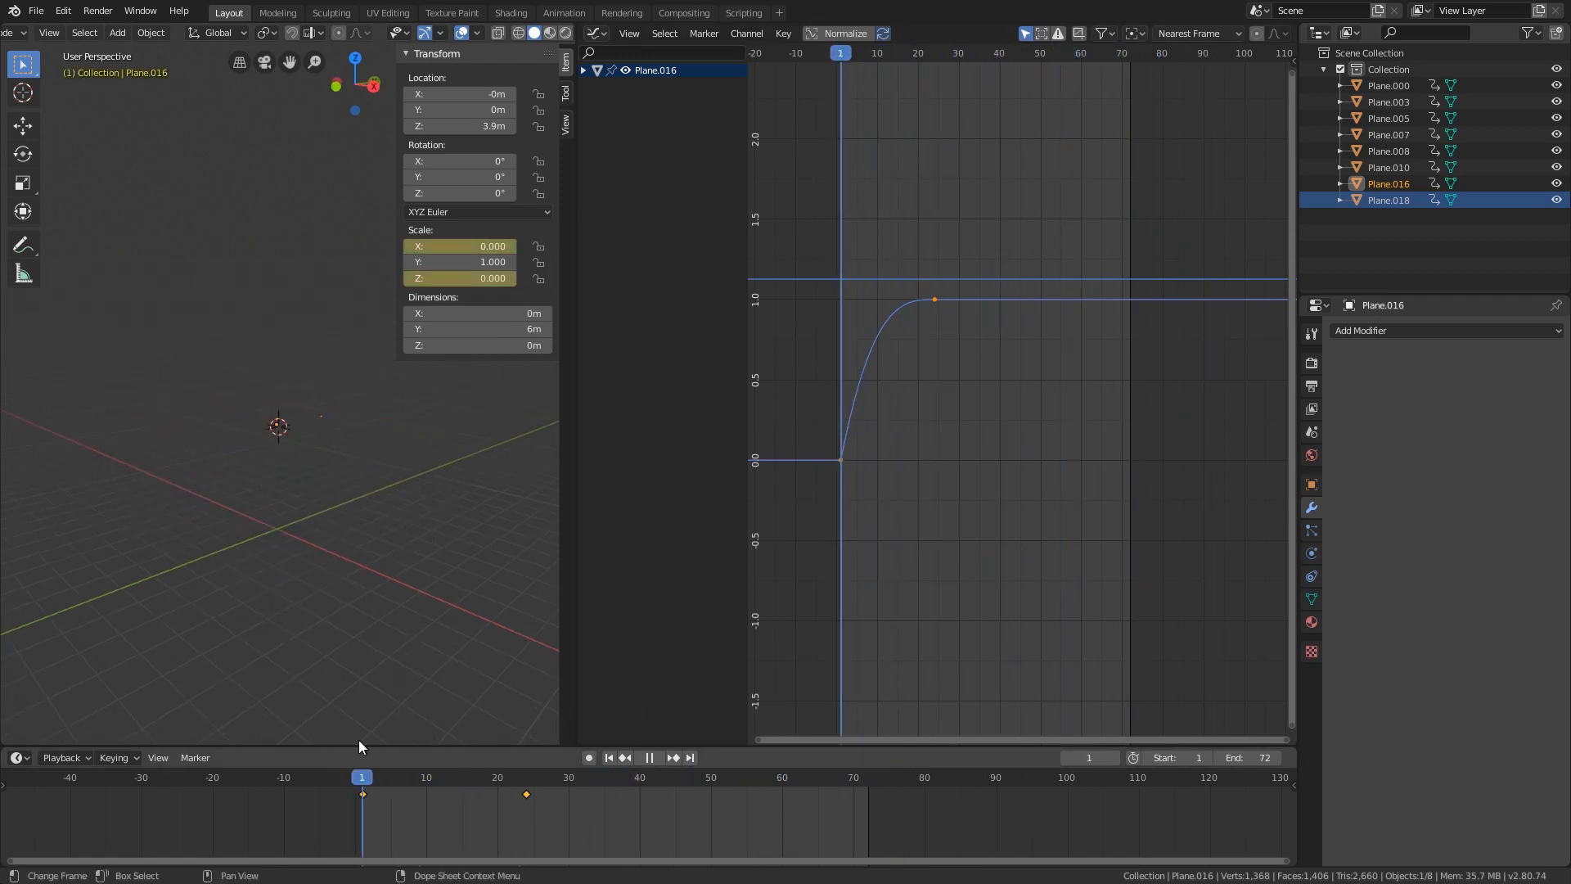
key(space)
mouse_move(274, 509)
middle_down()
mouse_move(401, 512)
mouse_move(312, 540)
mouse_move(324, 547)
mouse_move(285, 537)
middle_up()
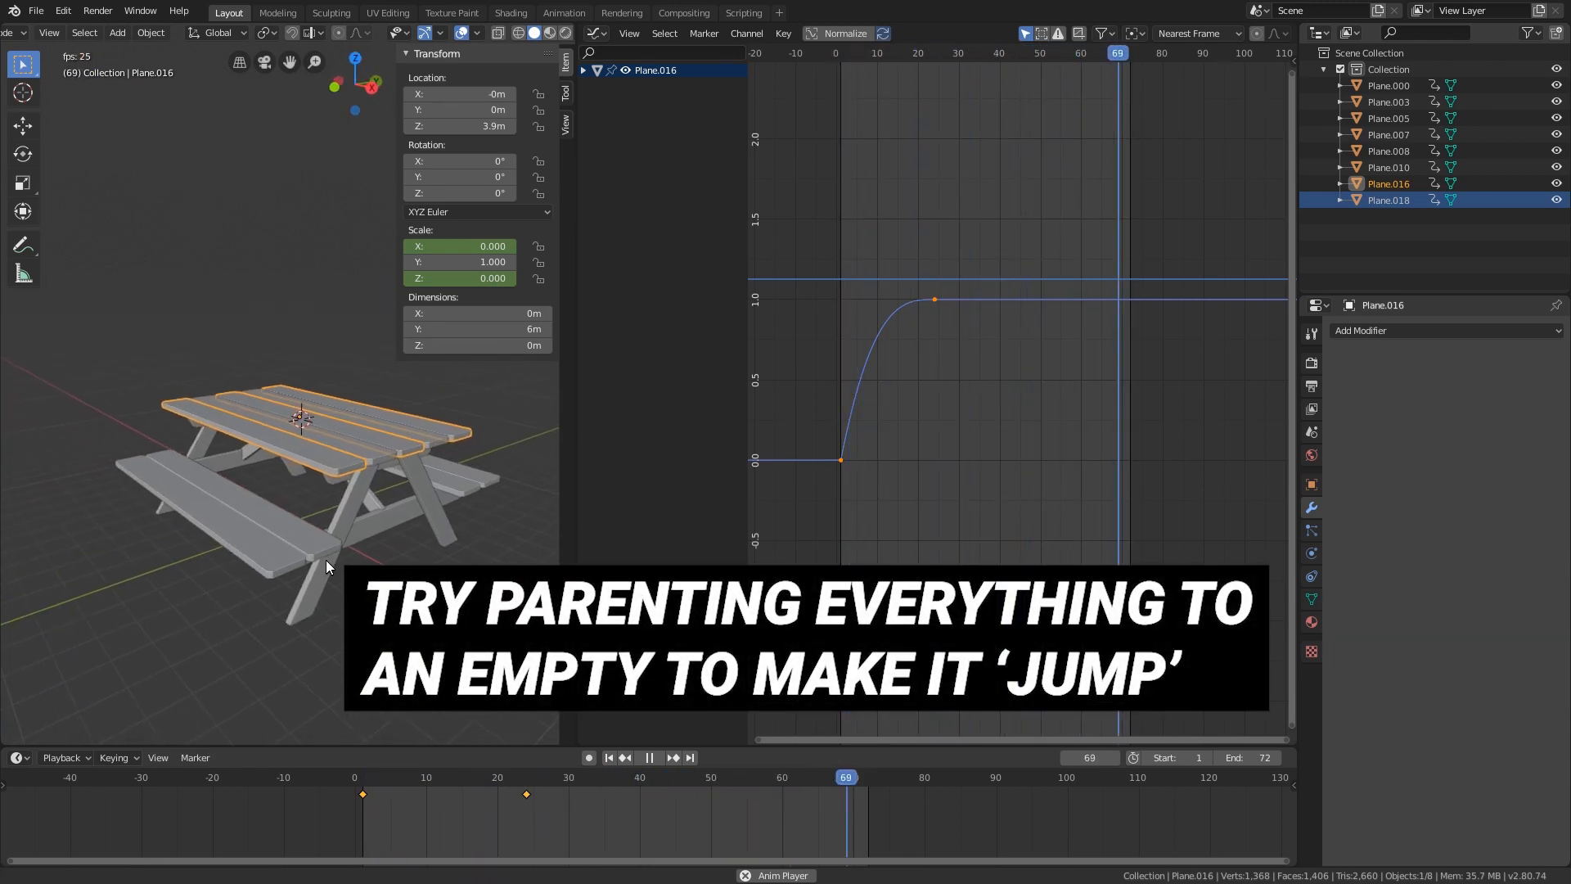
drag(455, 781, 360, 784)
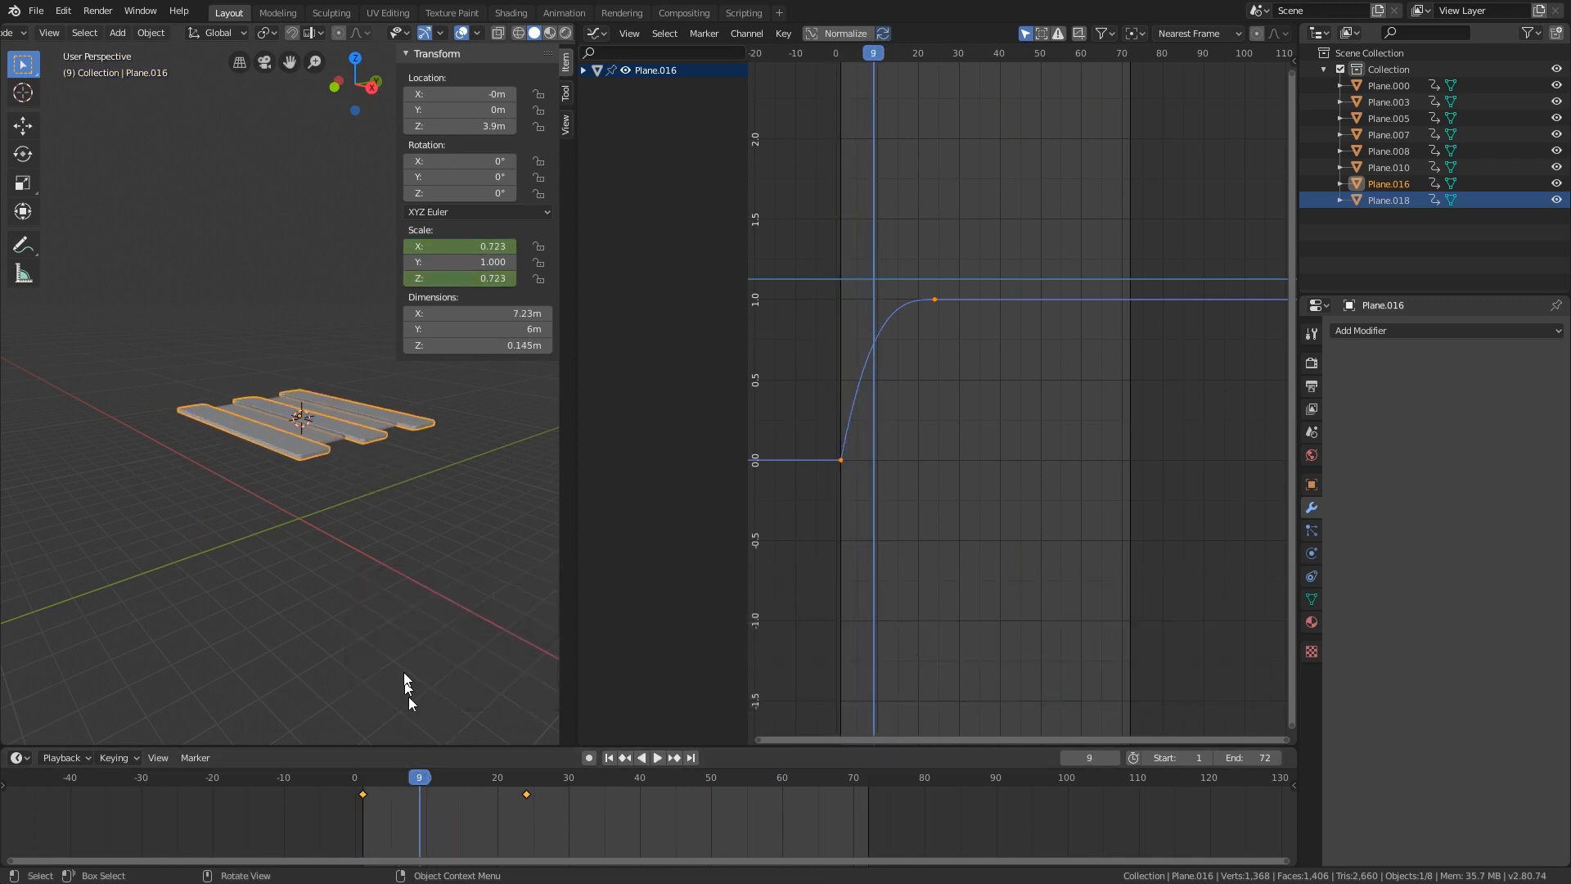
- Select all table parts and move the bench seats' scale keyframes earlier, to frames 30 and 53
key(a)
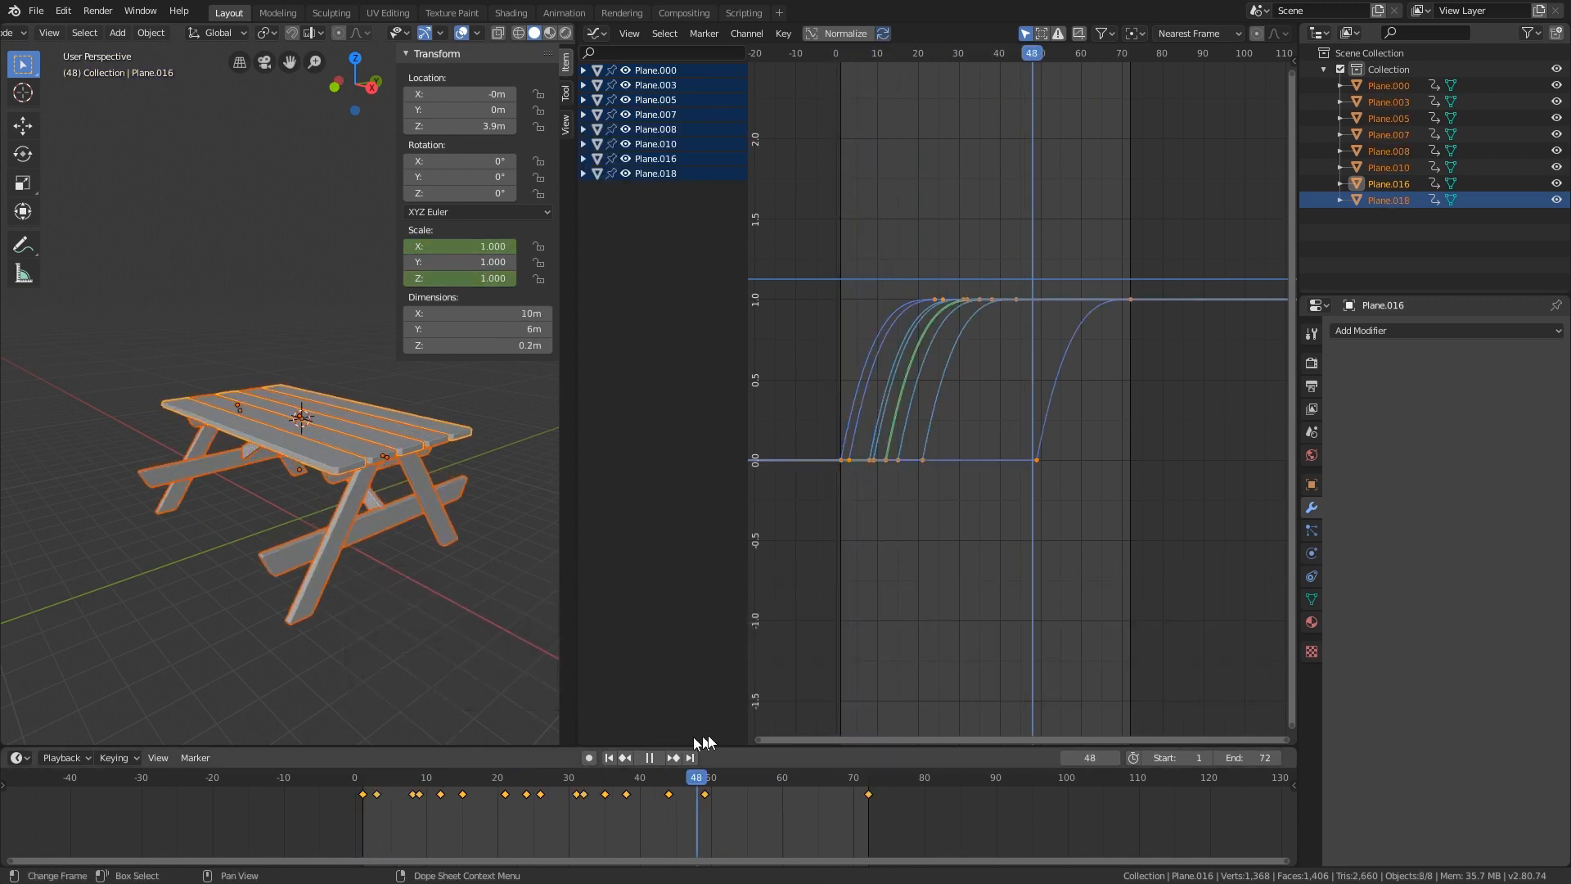
key(space)
click(1134, 301)
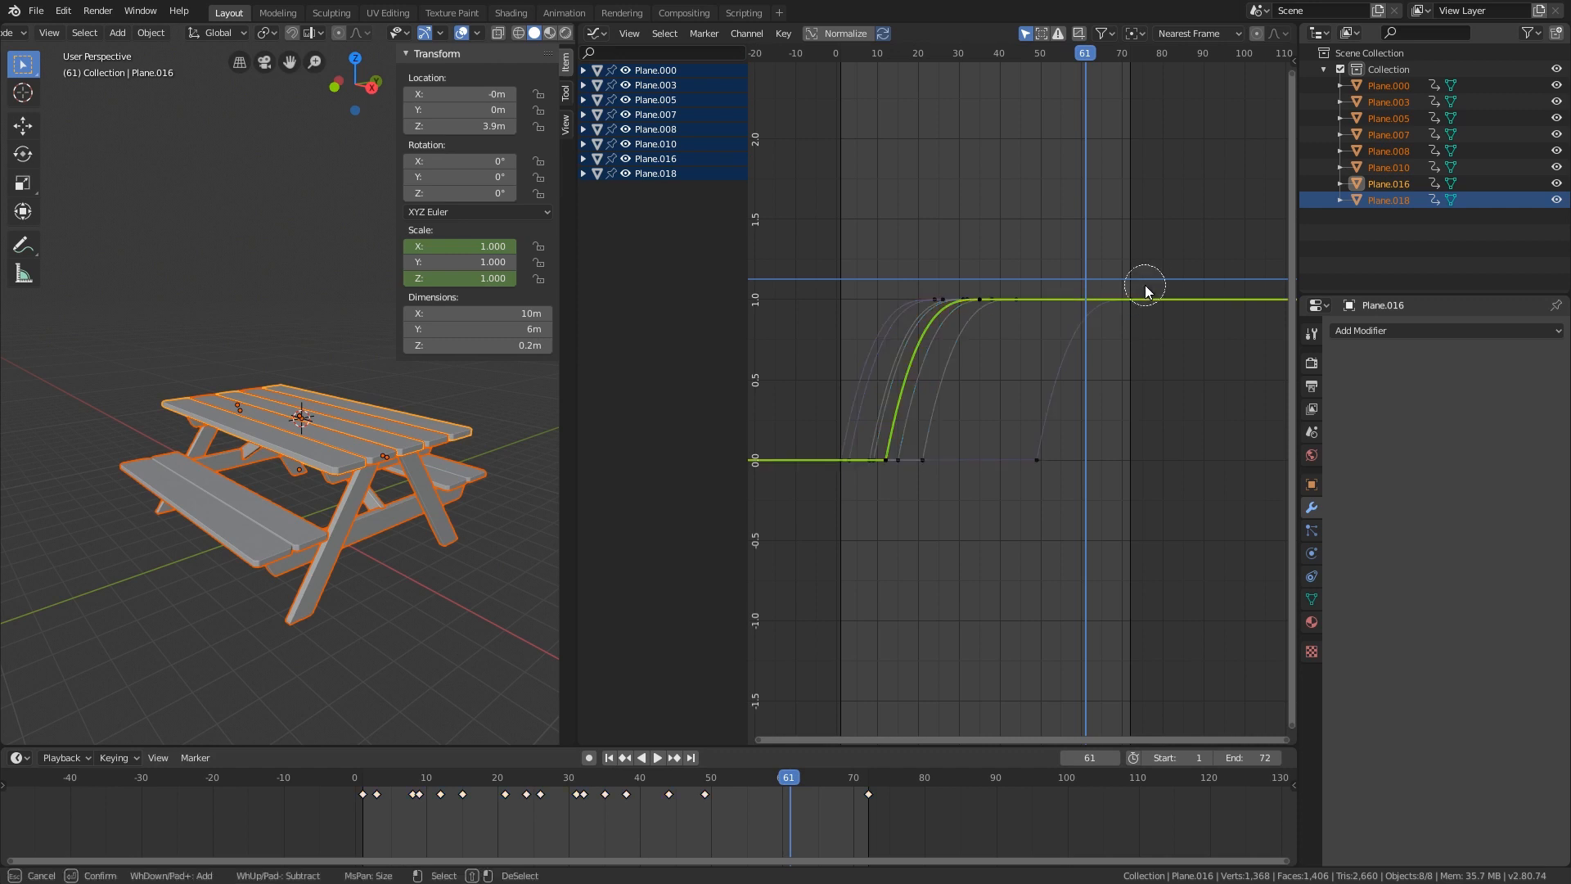
key(g)
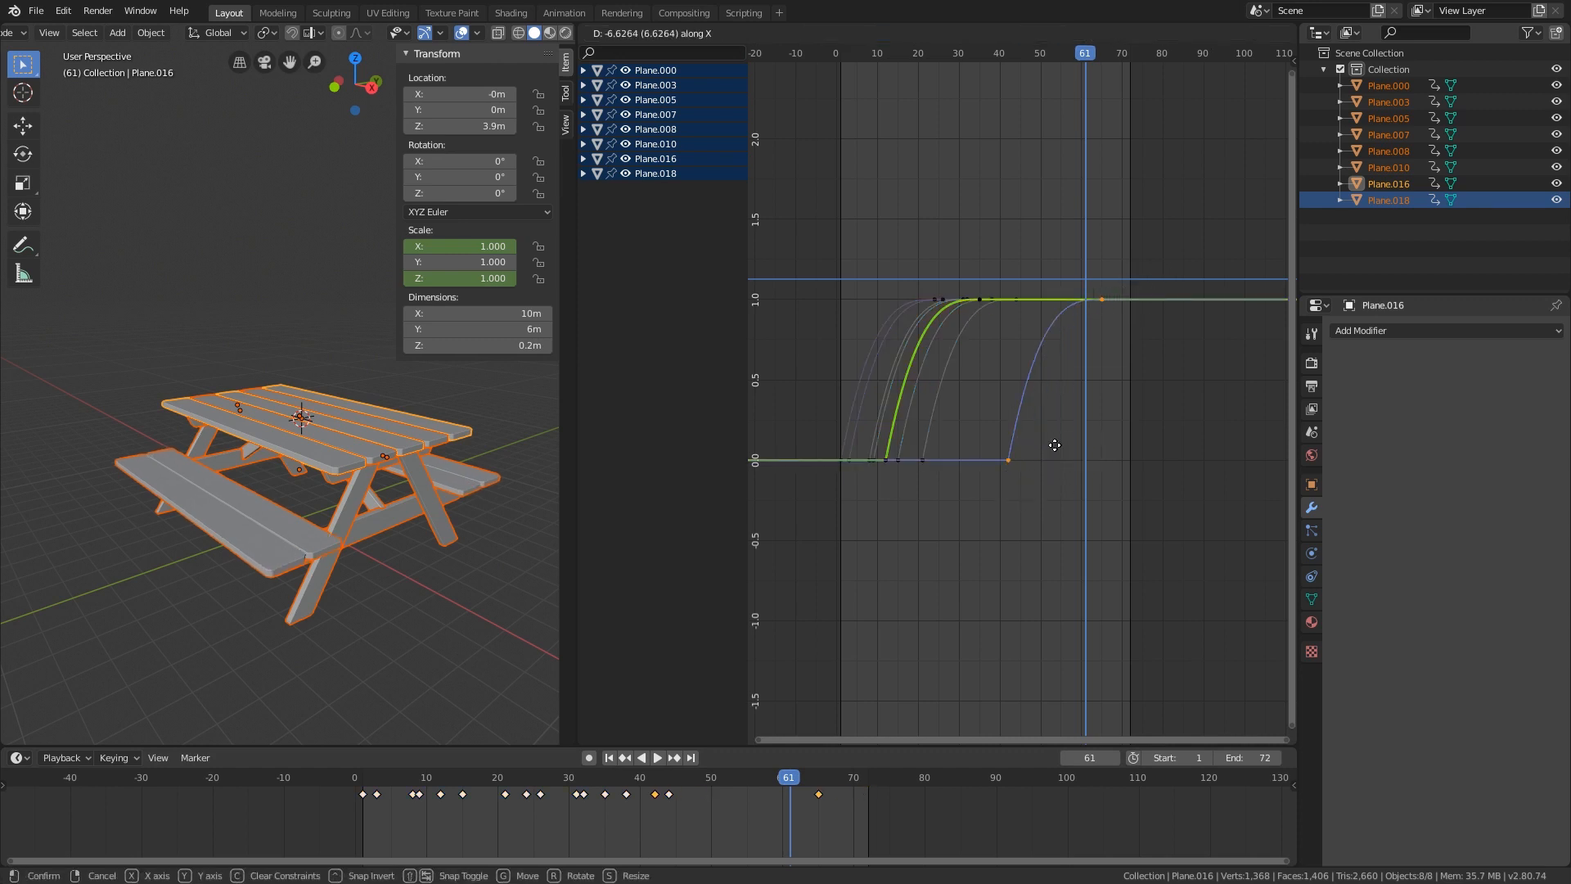
click(1007, 447)
- Check the seats' new start at frame 30 and play back the assembly from the first frame
click(830, 67)
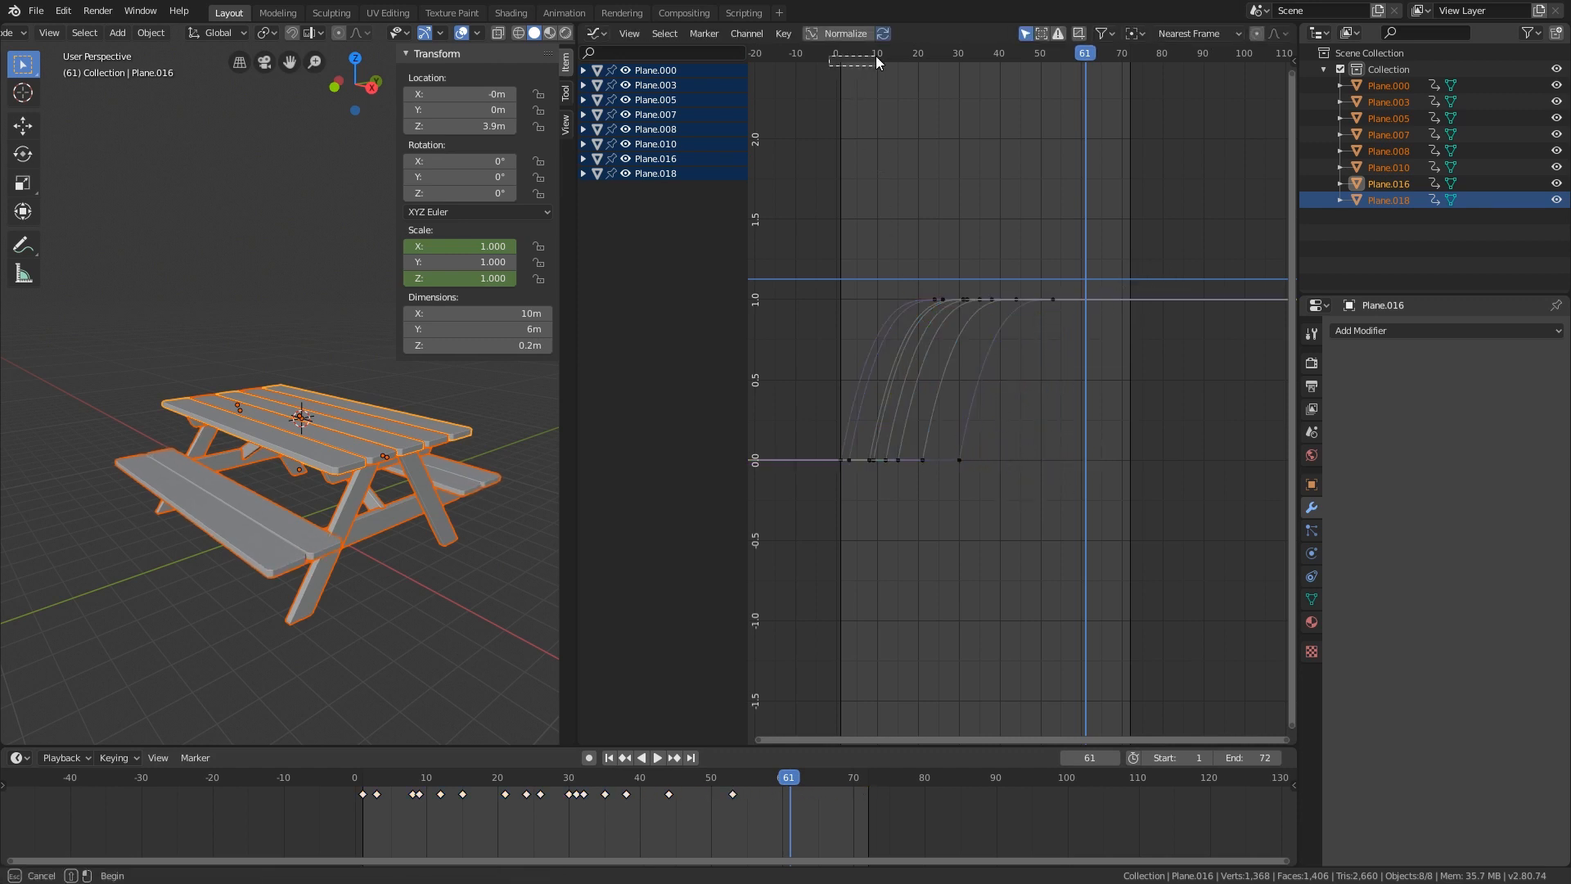
drag(875, 56, 960, 91)
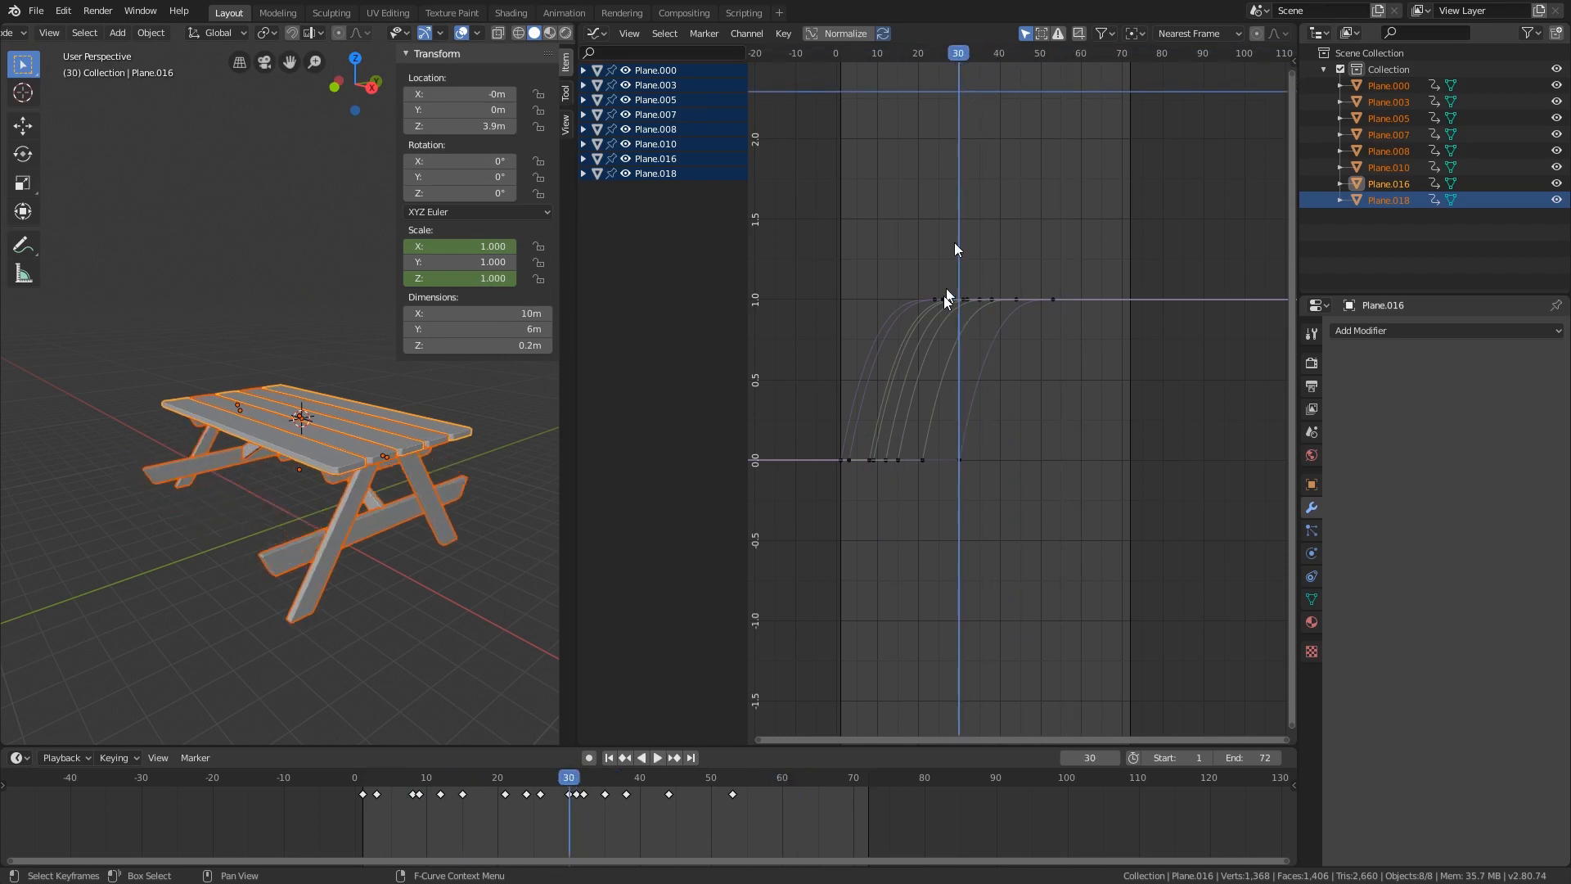
key(shift+Left)
key(space)
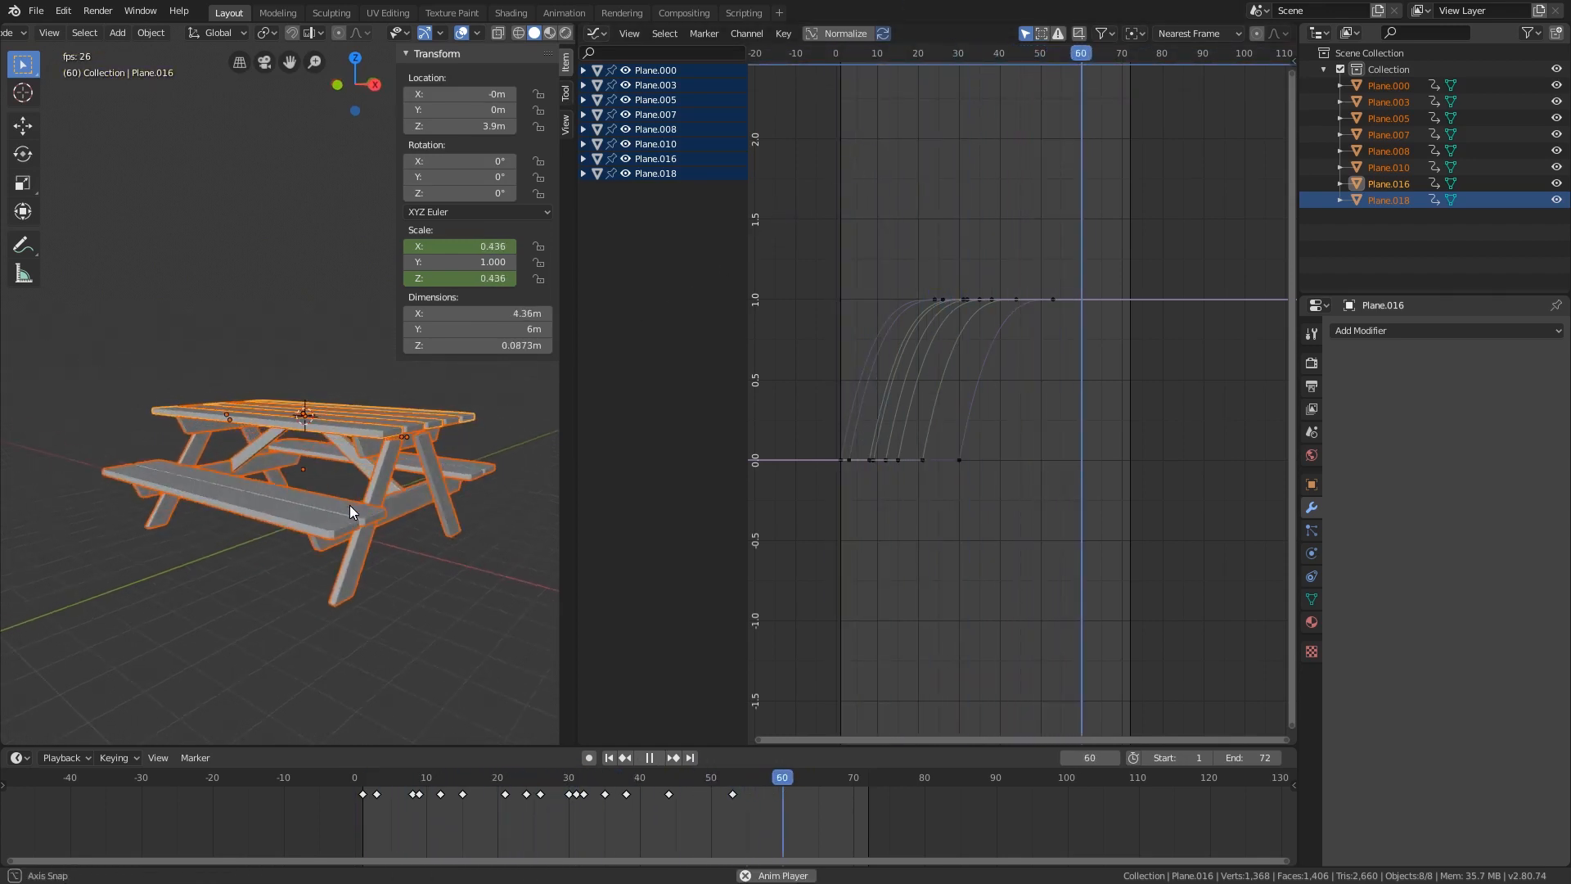
key(space)
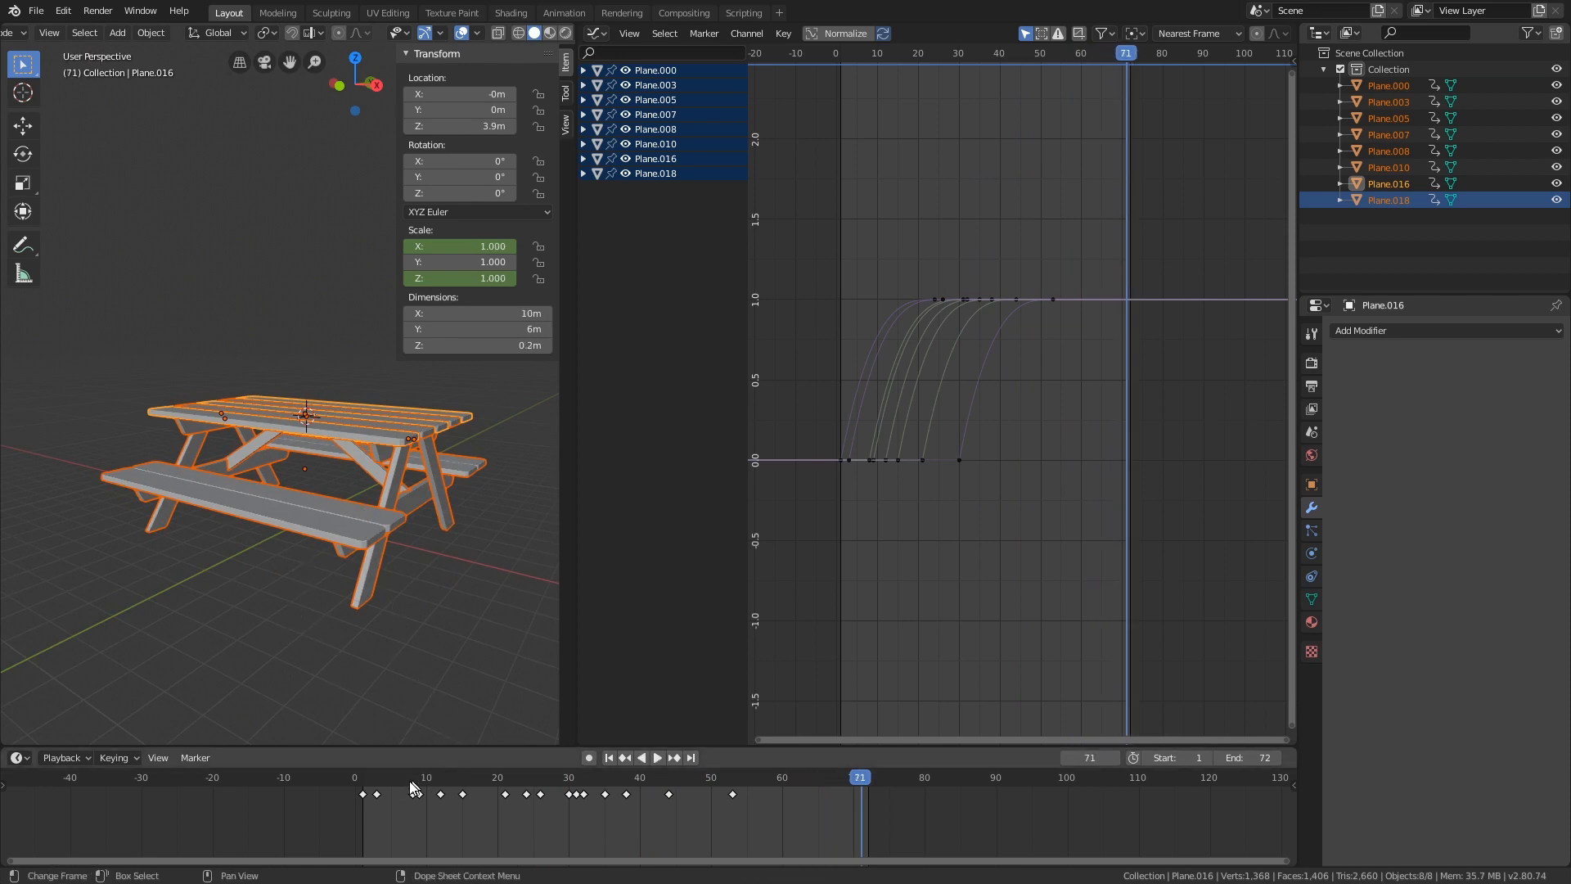
- Scrub through the complete assembly animation and examine the table's build-up from several sides
drag(409, 781, 789, 663)
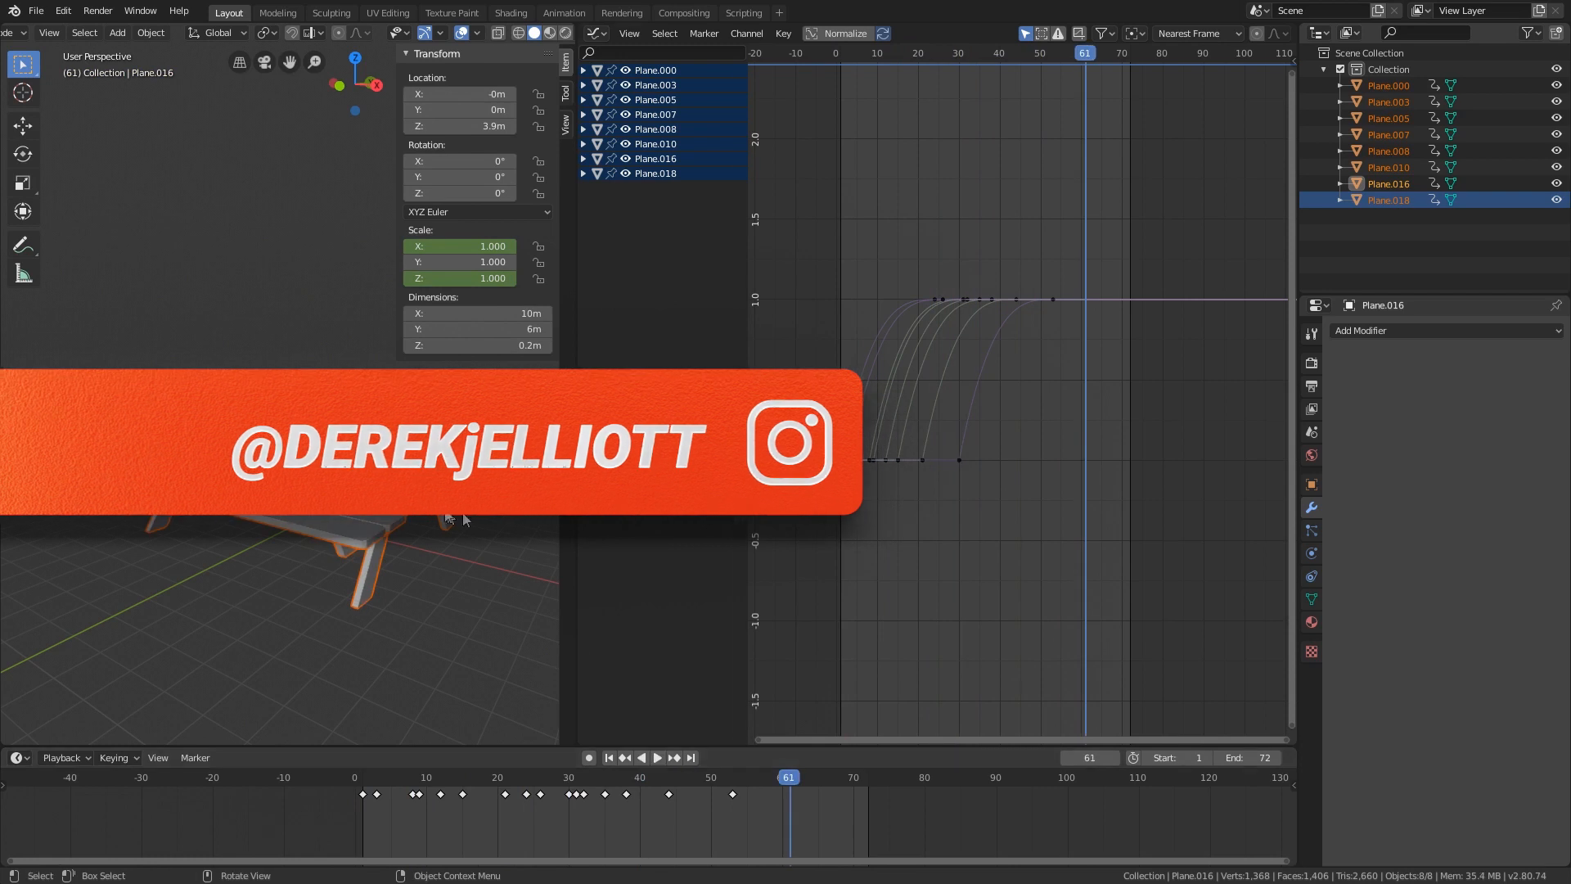
middle_drag(352, 573, 410, 728)
key(space)
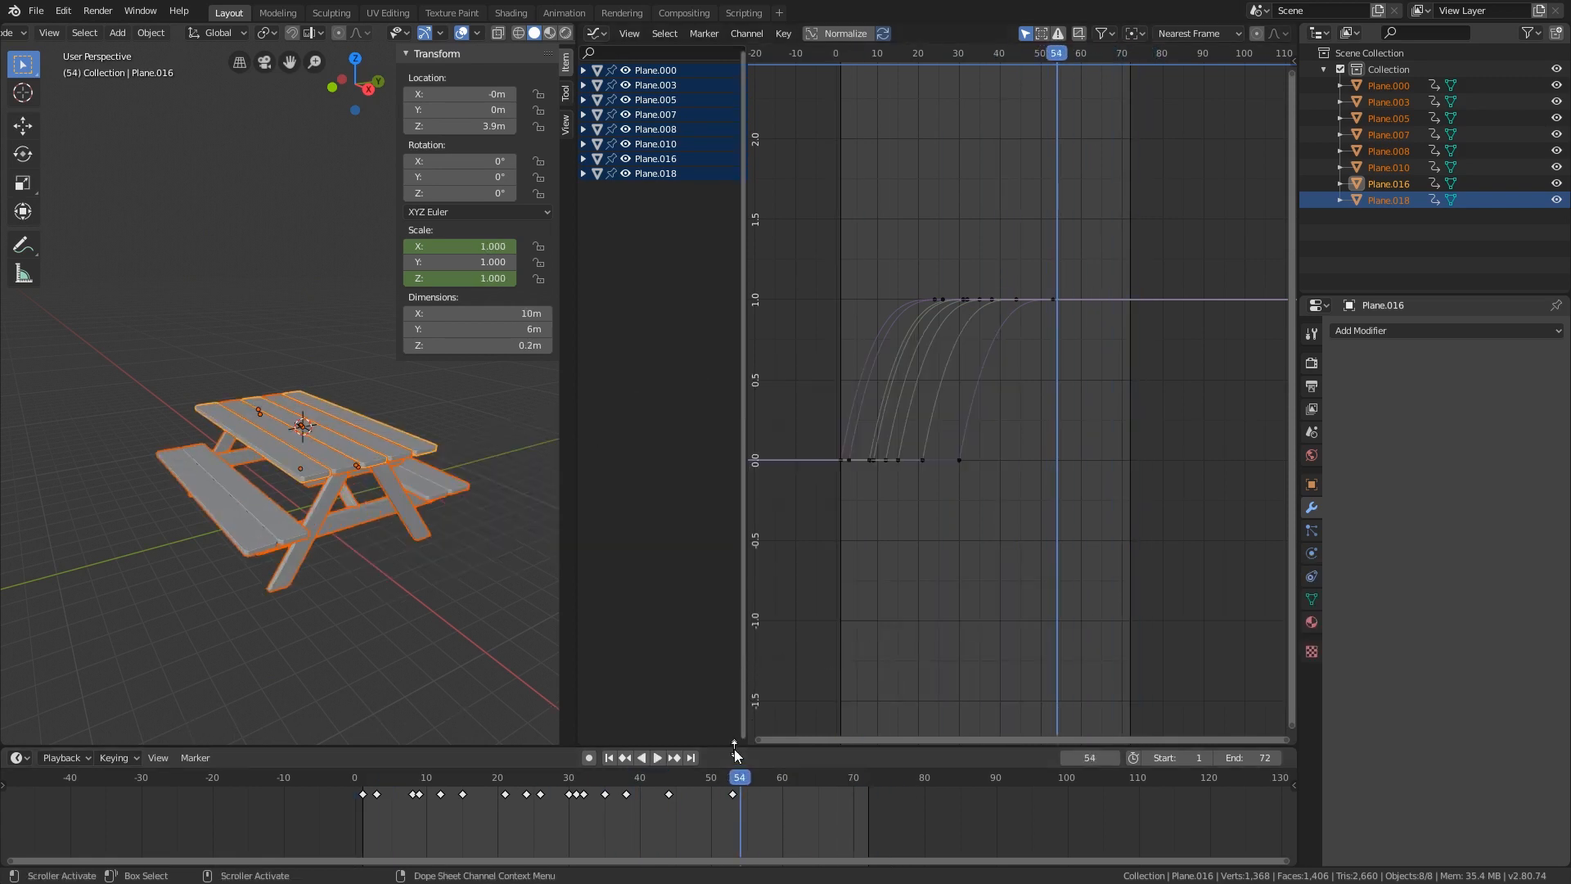
drag(743, 779, 768, 723)
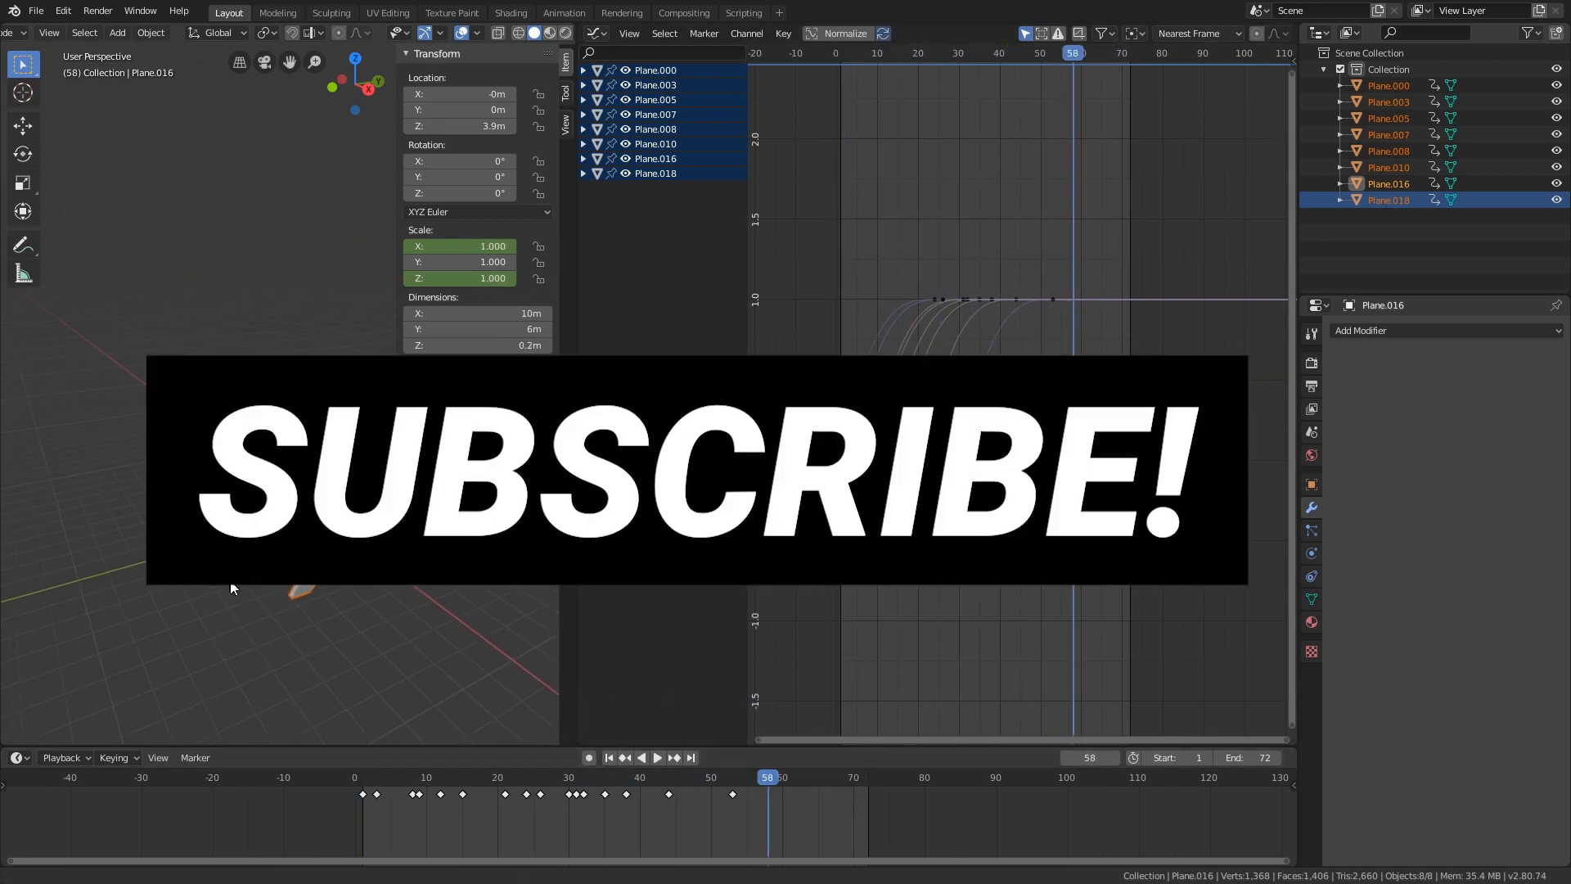
drag(508, 782, 896, 695)
- Play the assembly animation in a maximized 3D Viewport and view the table from another angle
key(space)
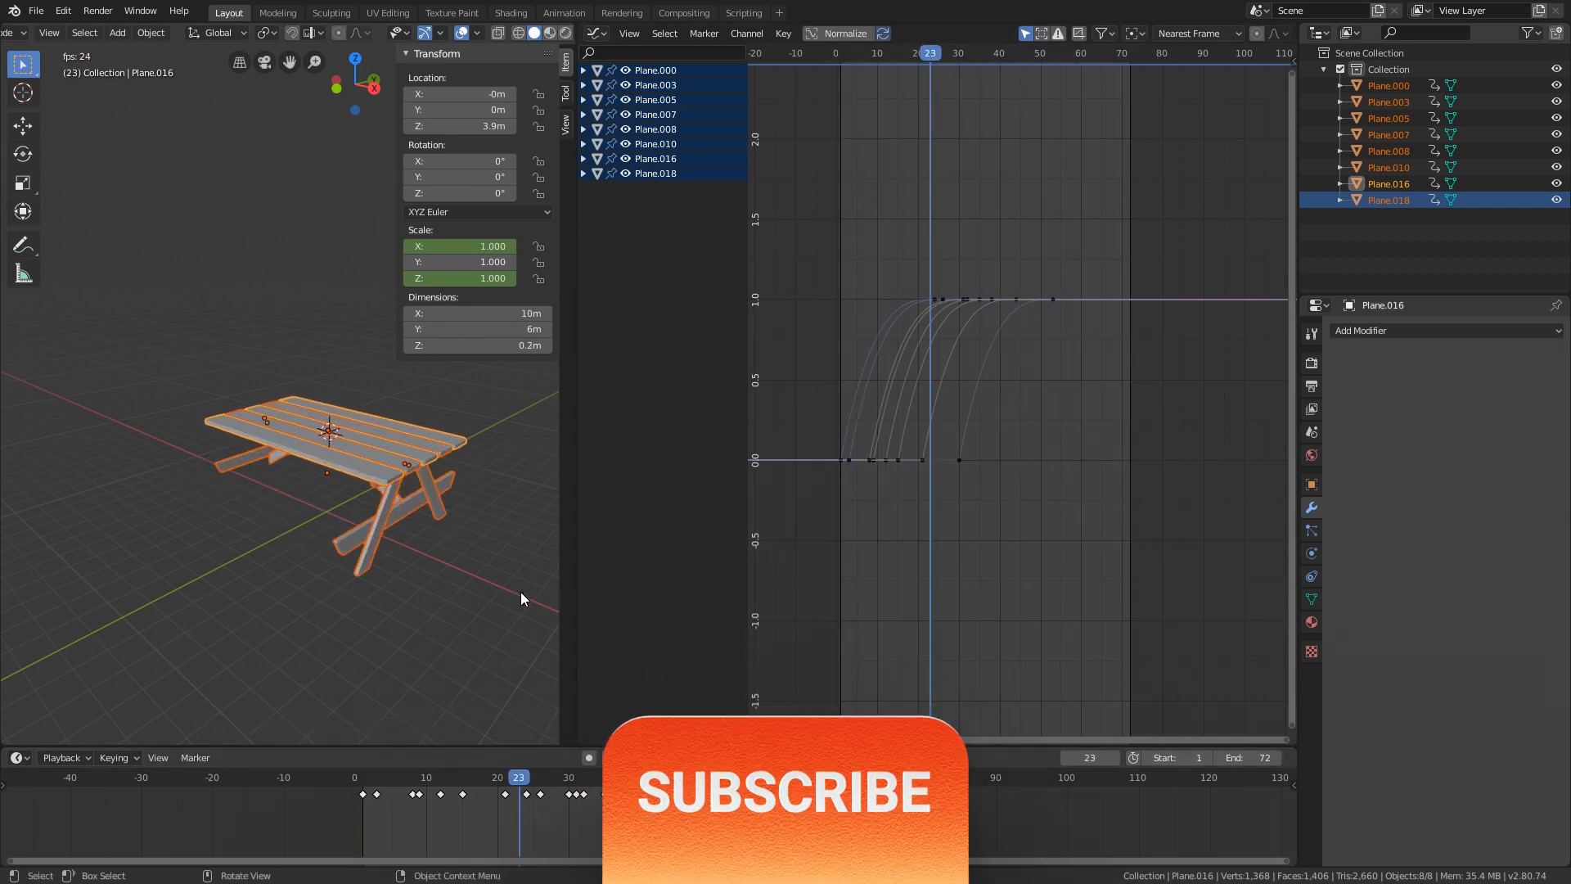
key(ctrl+space)
middle_drag(450, 587, 597, 406)
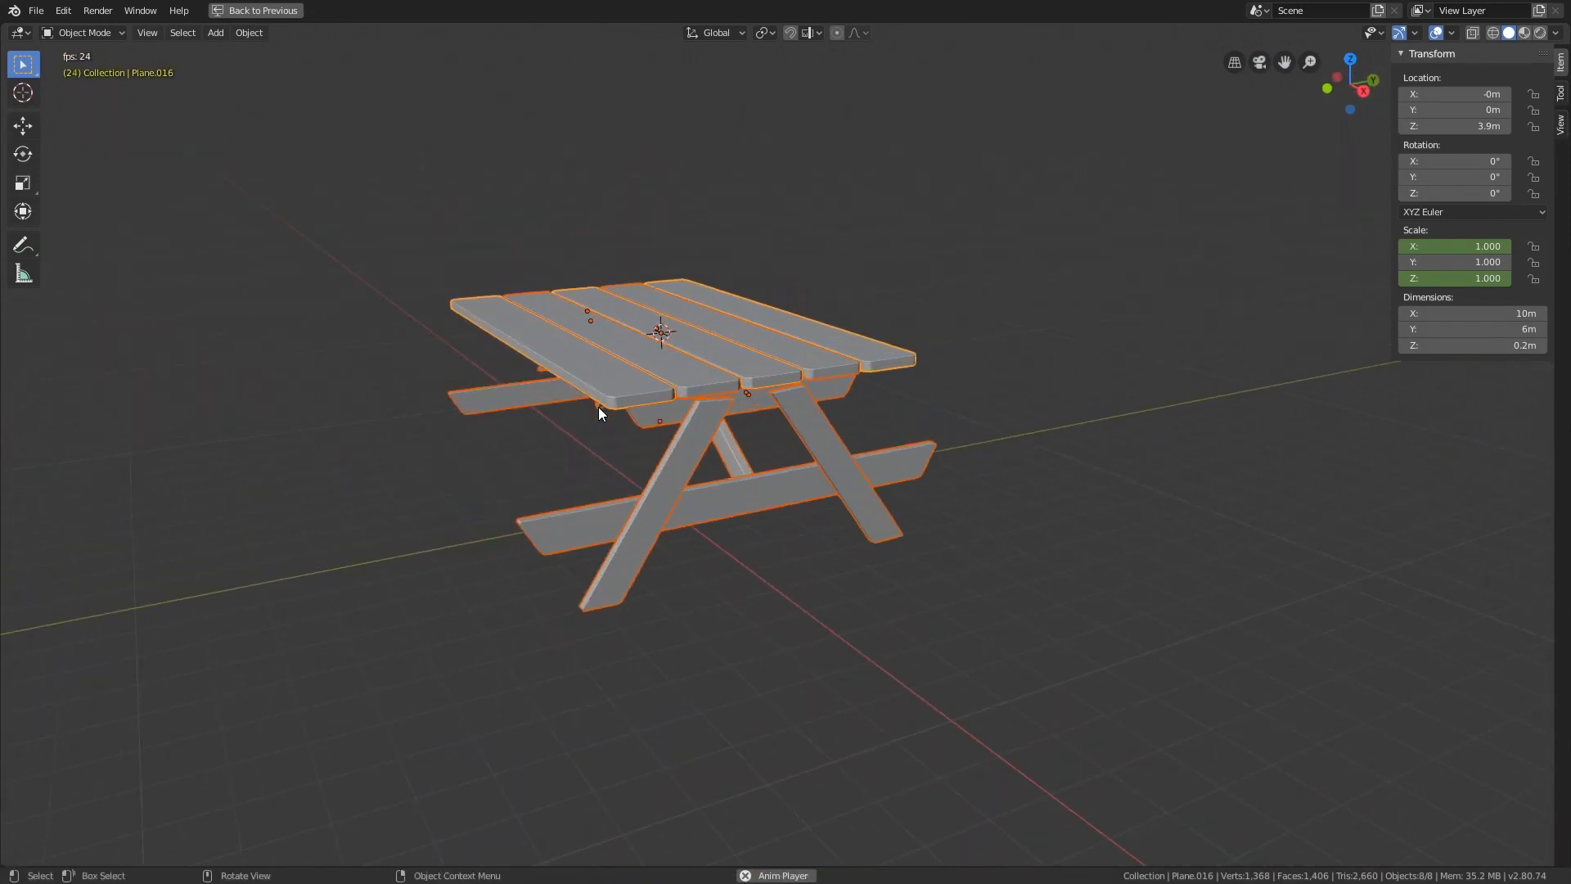